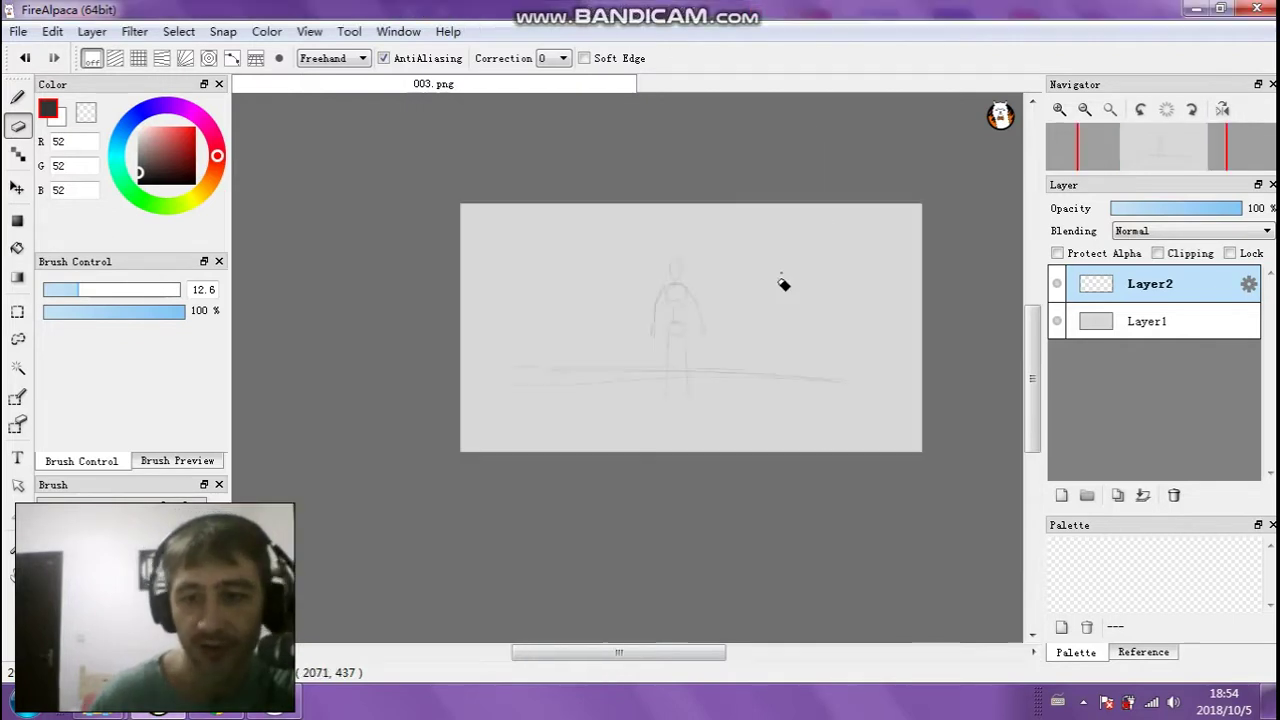
scroll(786, 274, "down", 2)
scroll(777, 297, "up", 4)
mouse_move(640, 654)
left_mouse_down()
mouse_move(571, 646)
mouse_move(480, 662)
mouse_move(659, 648)
mouse_move(338, 648)
mouse_move(606, 648)
left_mouse_up()
mouse_move(1032, 399)
left_mouse_down()
mouse_move(1031, 440)
mouse_move(1028, 383)
left_mouse_up()
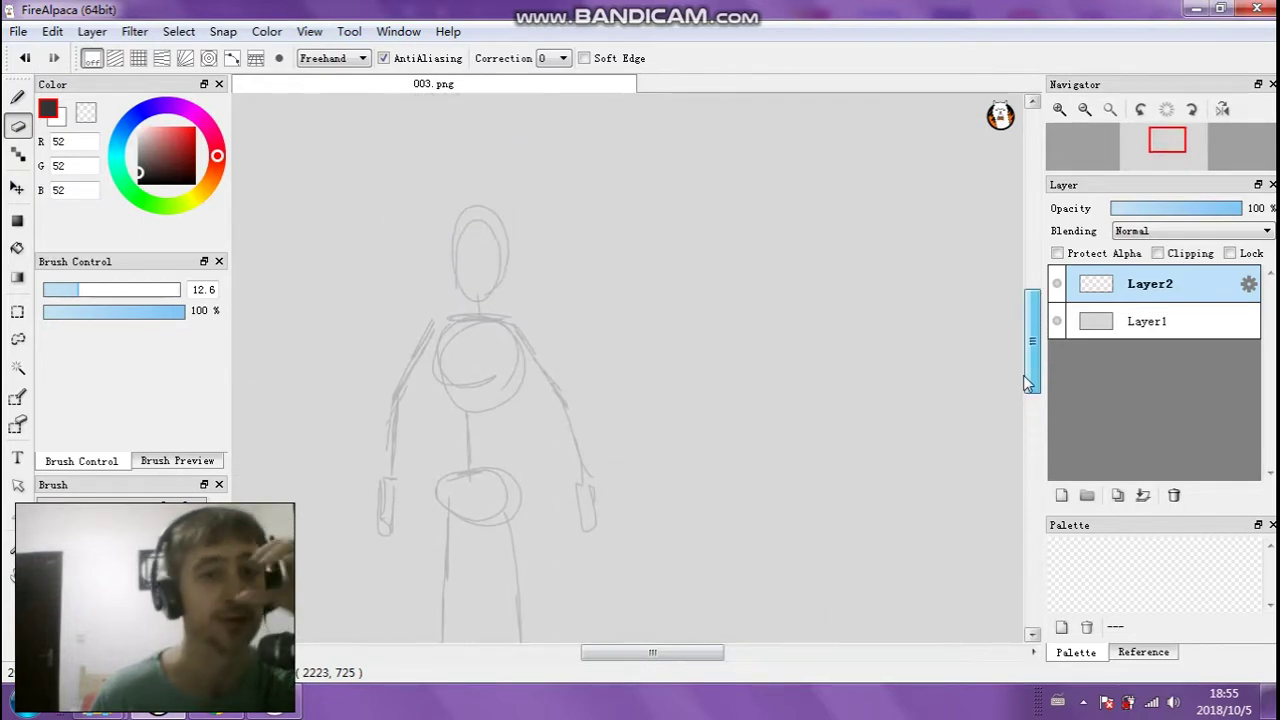
Open image 000 from the STAND folder, examine the karate character's frames in sequence, and return to the 003.png drawing
mouse_move(340, 706)
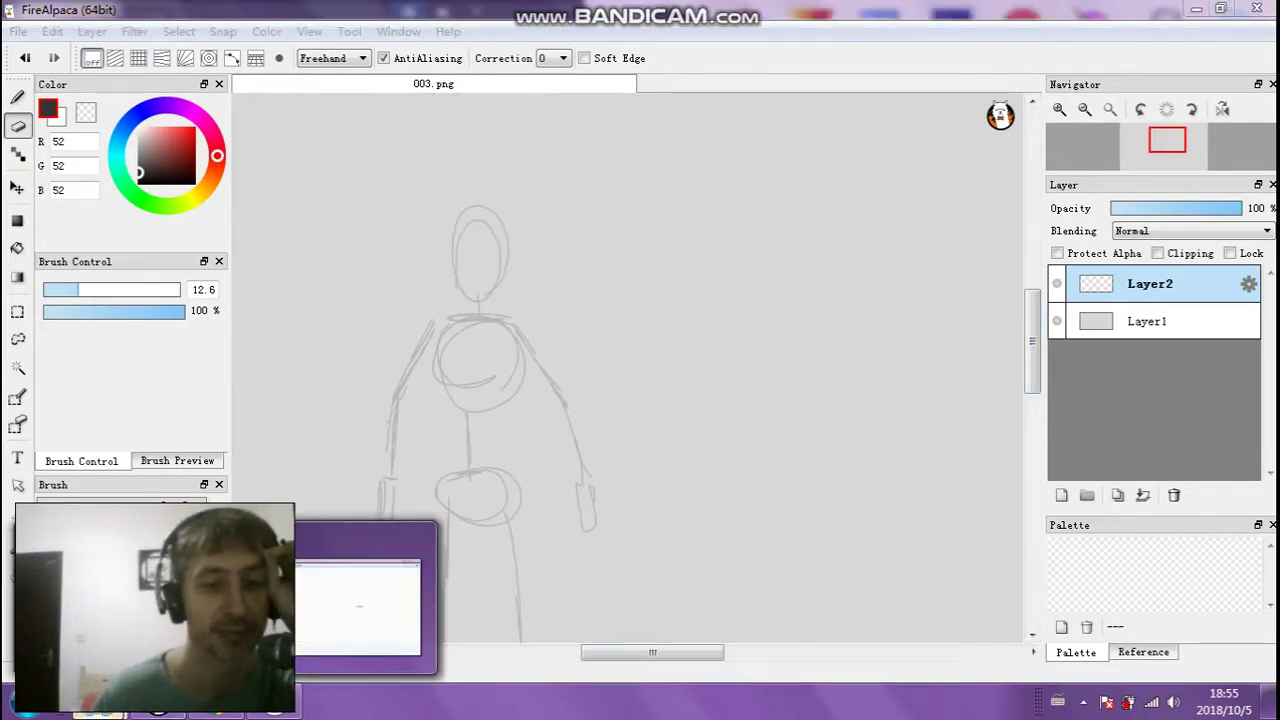
left_click(358, 605)
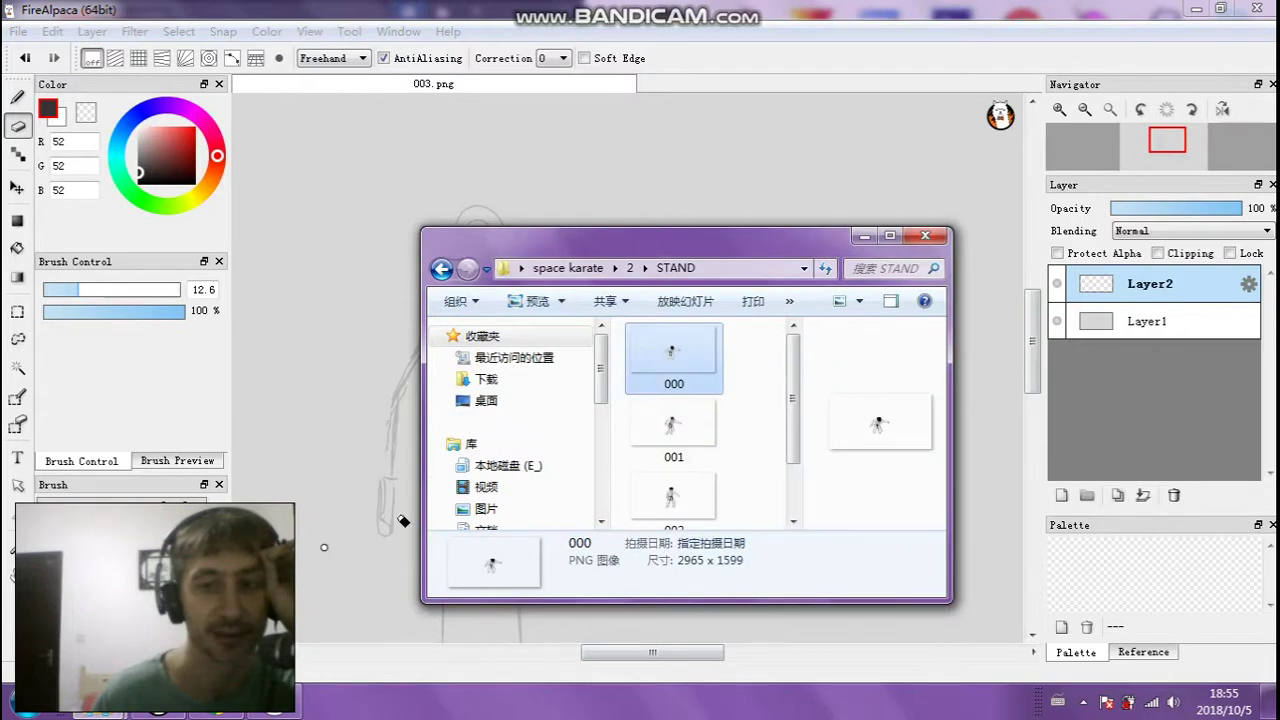
double_click(645, 360)
left_click(689, 659)
left_click(690, 659)
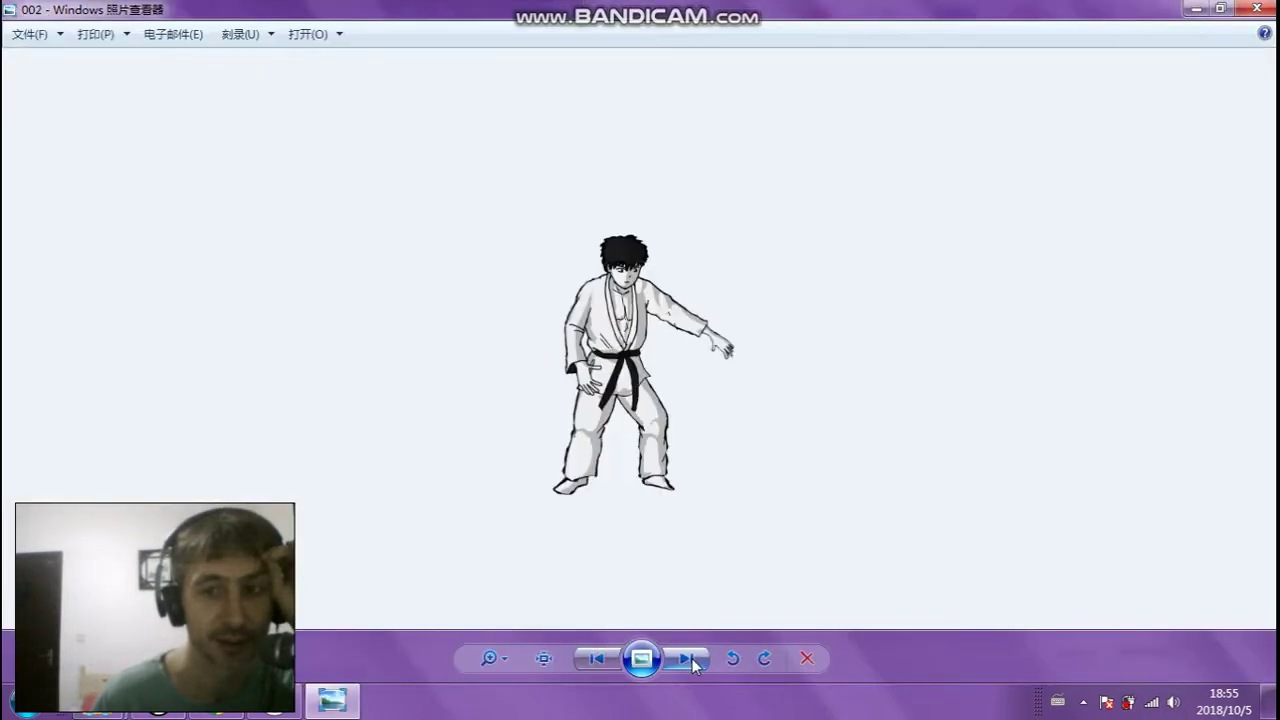
left_click(690, 659)
left_click(690, 659)
left_click(690, 659)
left_click(690, 659)
left_click(690, 659)
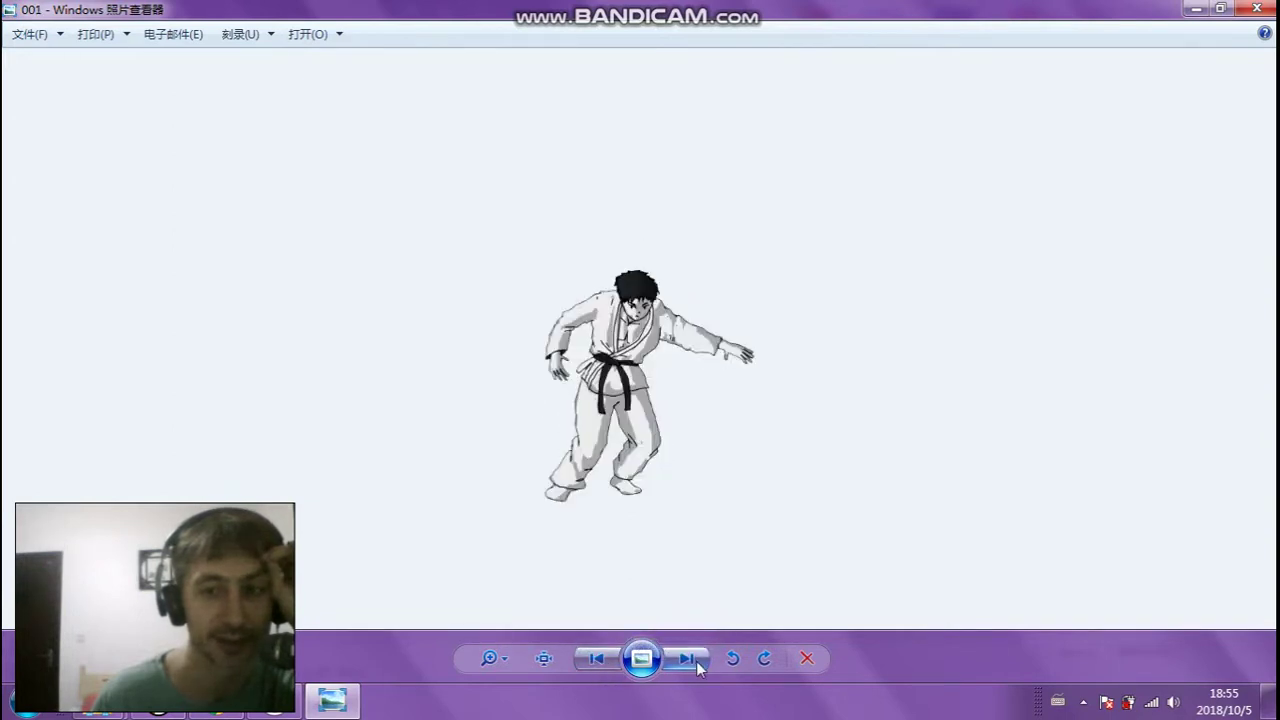
left_click(690, 659)
left_click(609, 662)
left_click(609, 662)
left_click(688, 660)
left_click(688, 660)
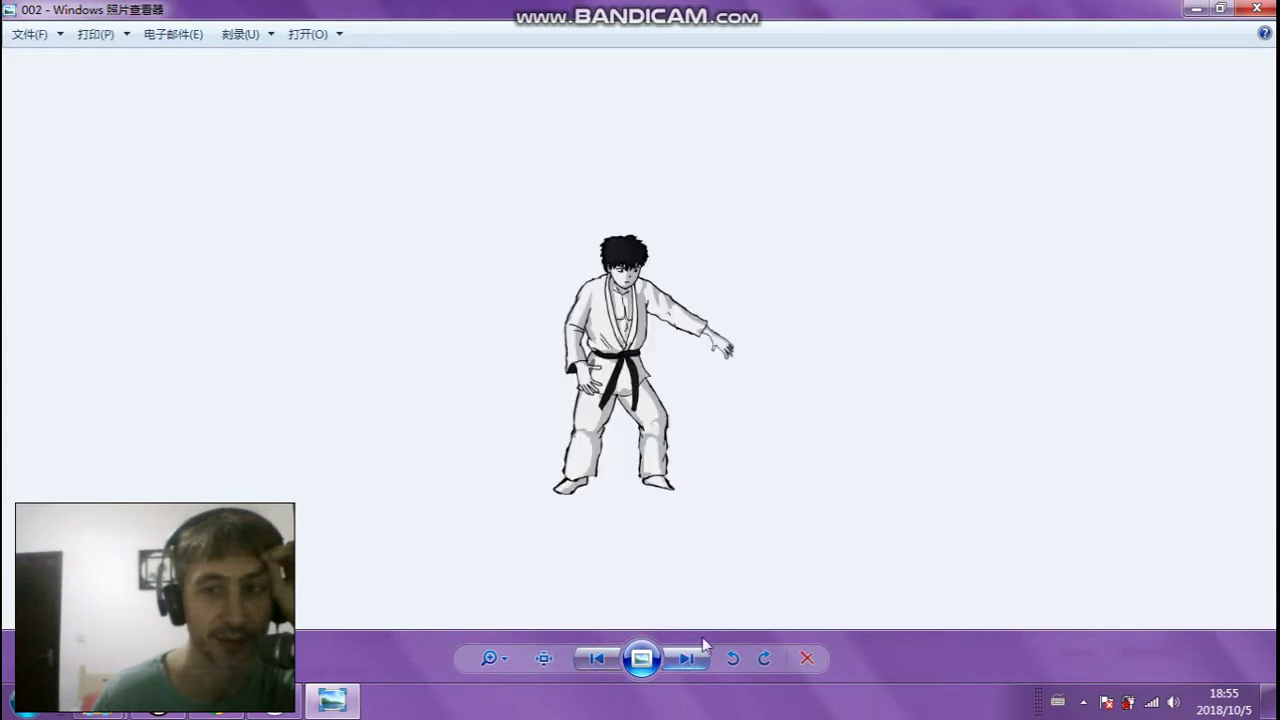
left_click(1255, 9)
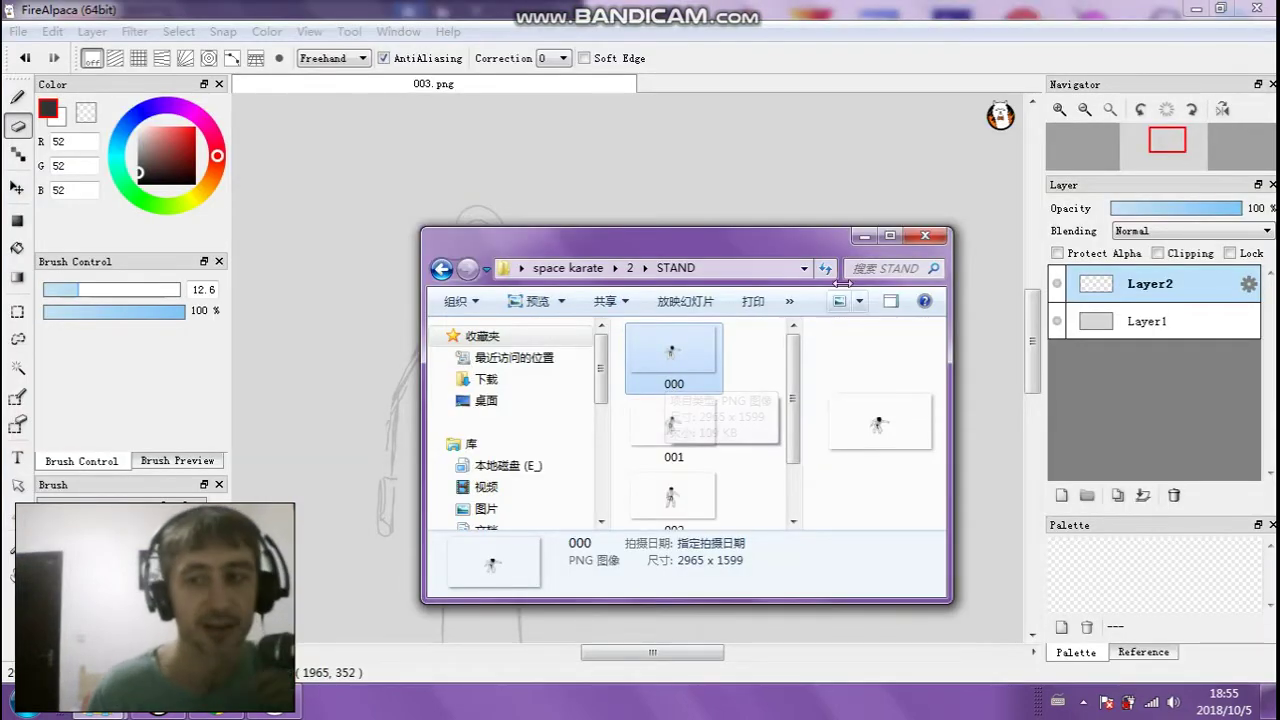
left_click(864, 236)
scroll(450, 423, "down", 1)
scroll(508, 514, "down", 1)
left_click_drag(628, 648, 618, 652)
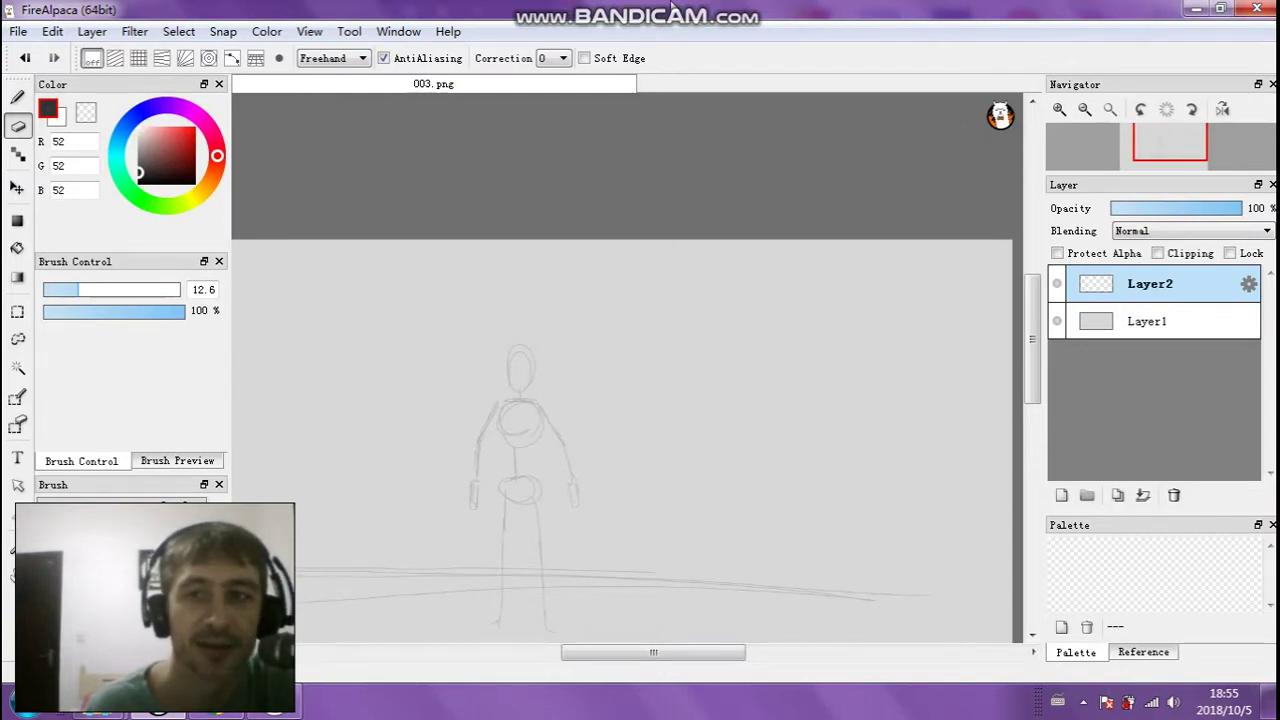
mouse_move(672, 10)
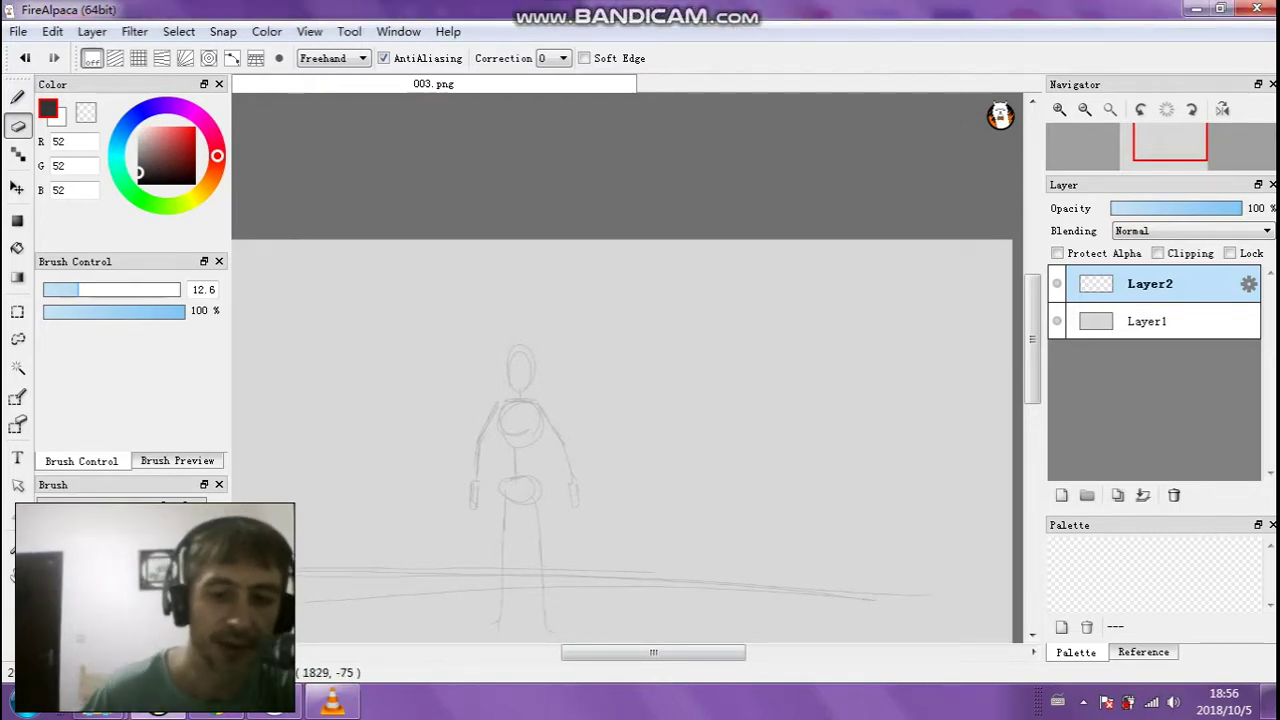
mouse_move(332, 700)
left_click(343, 632)
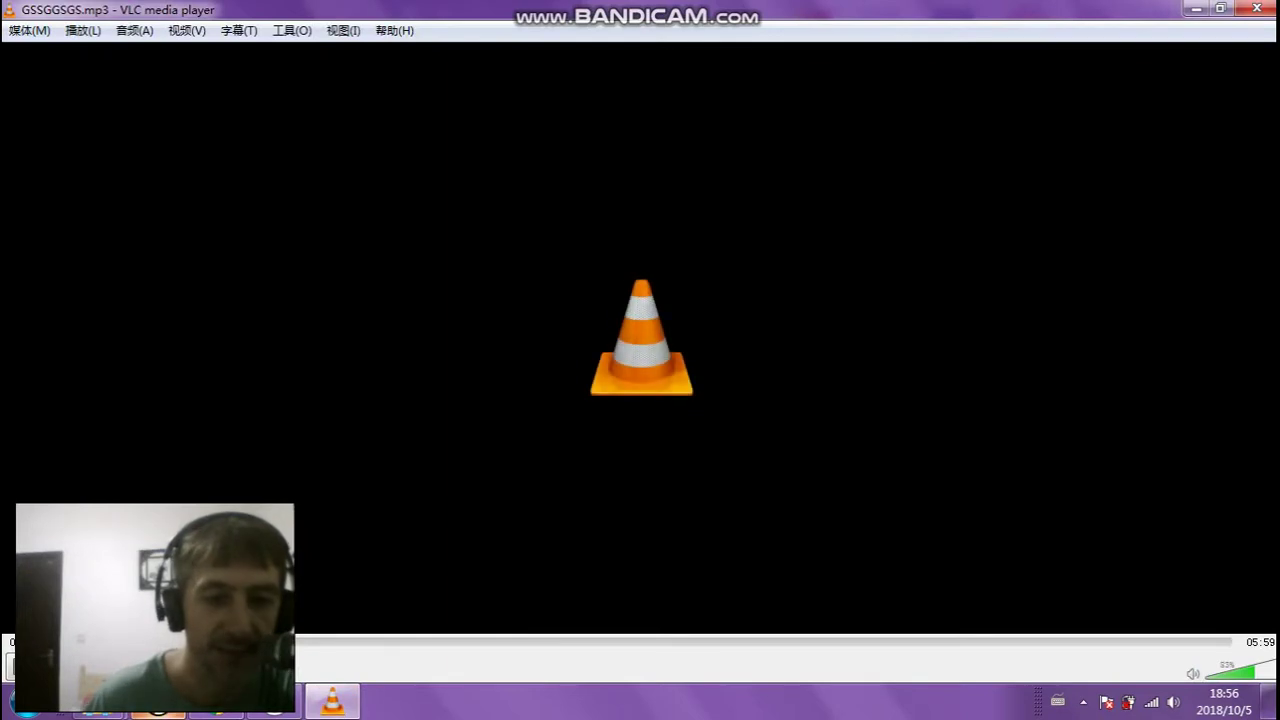
left_click(275, 700)
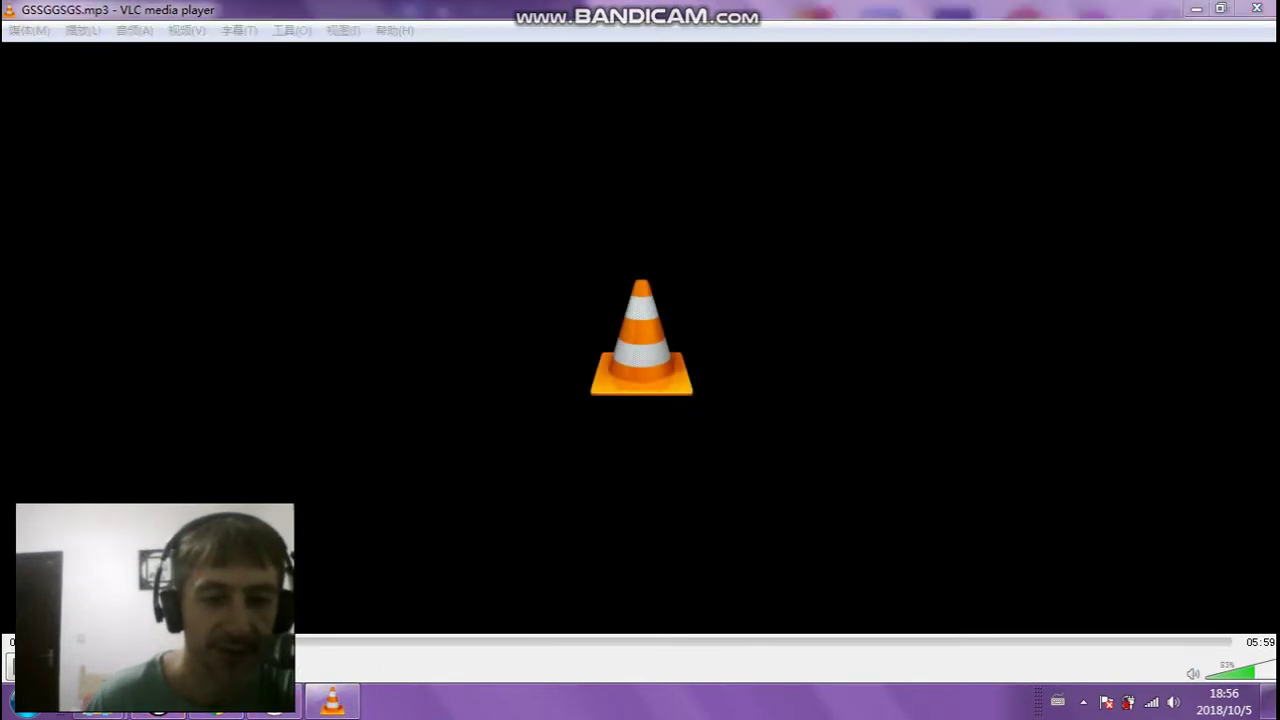
key("alt+Tab")
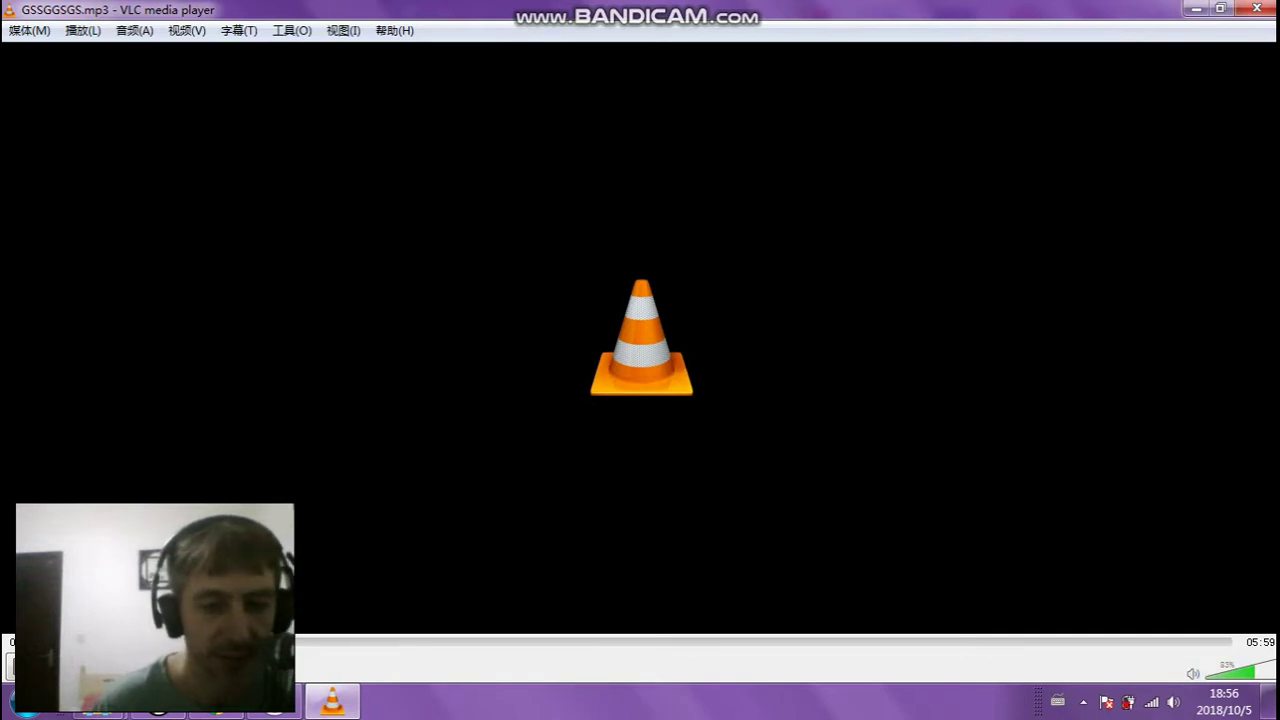
left_click(1199, 14)
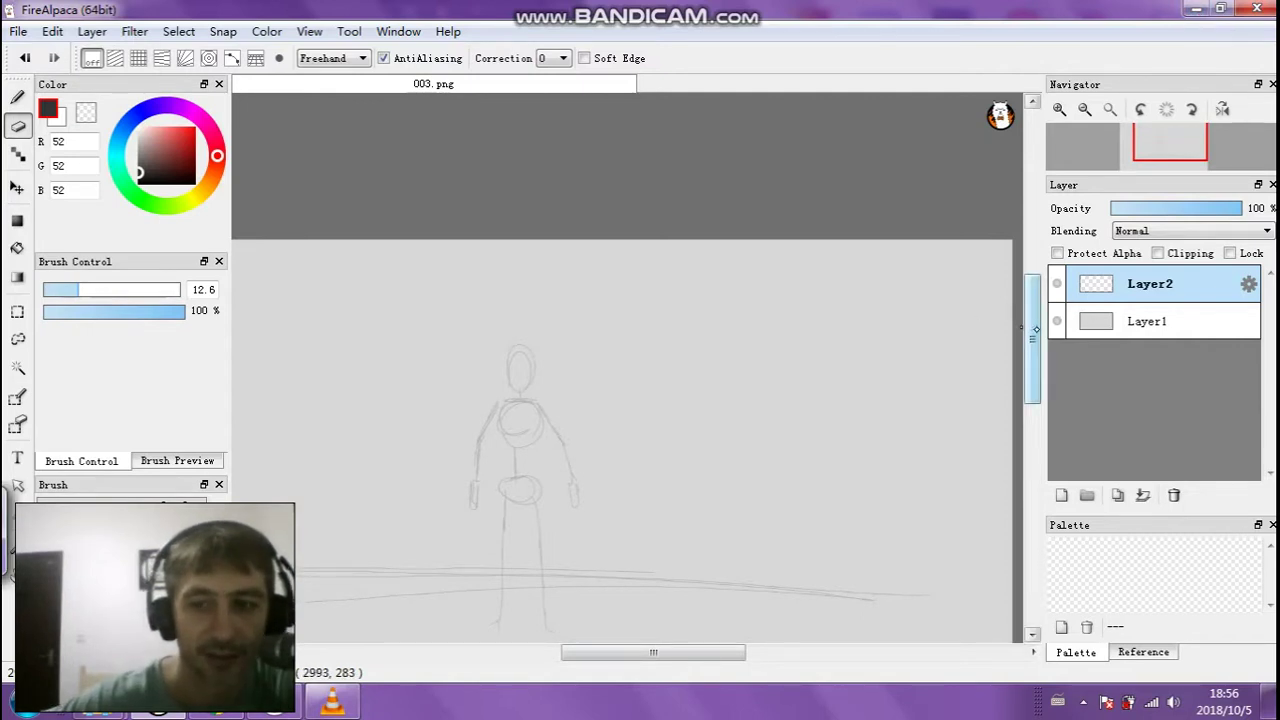
Draw a horizontal eye guide line across the head with the brush at size 2.5, and lower Layer2's opacity to 33%
left_click_drag(1031, 334, 1031, 354)
left_click(1059, 109)
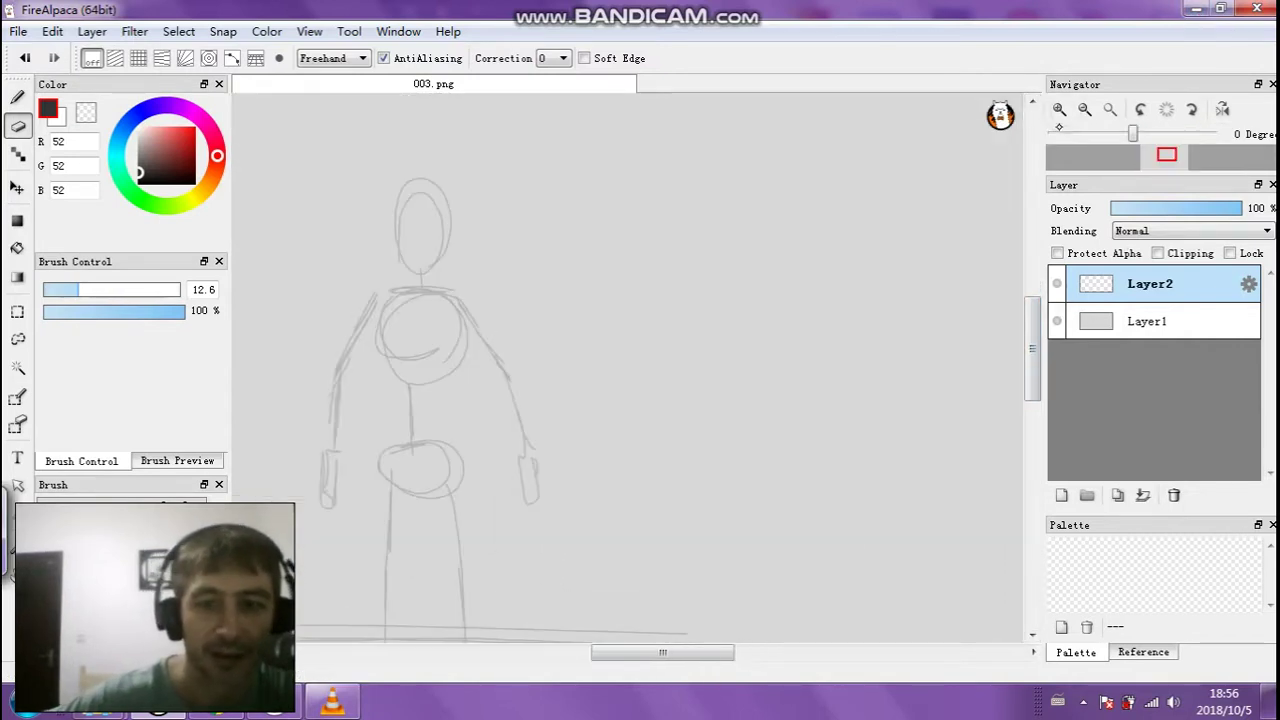
left_click_drag(631, 652, 601, 655)
left_click_drag(1031, 345, 1031, 335)
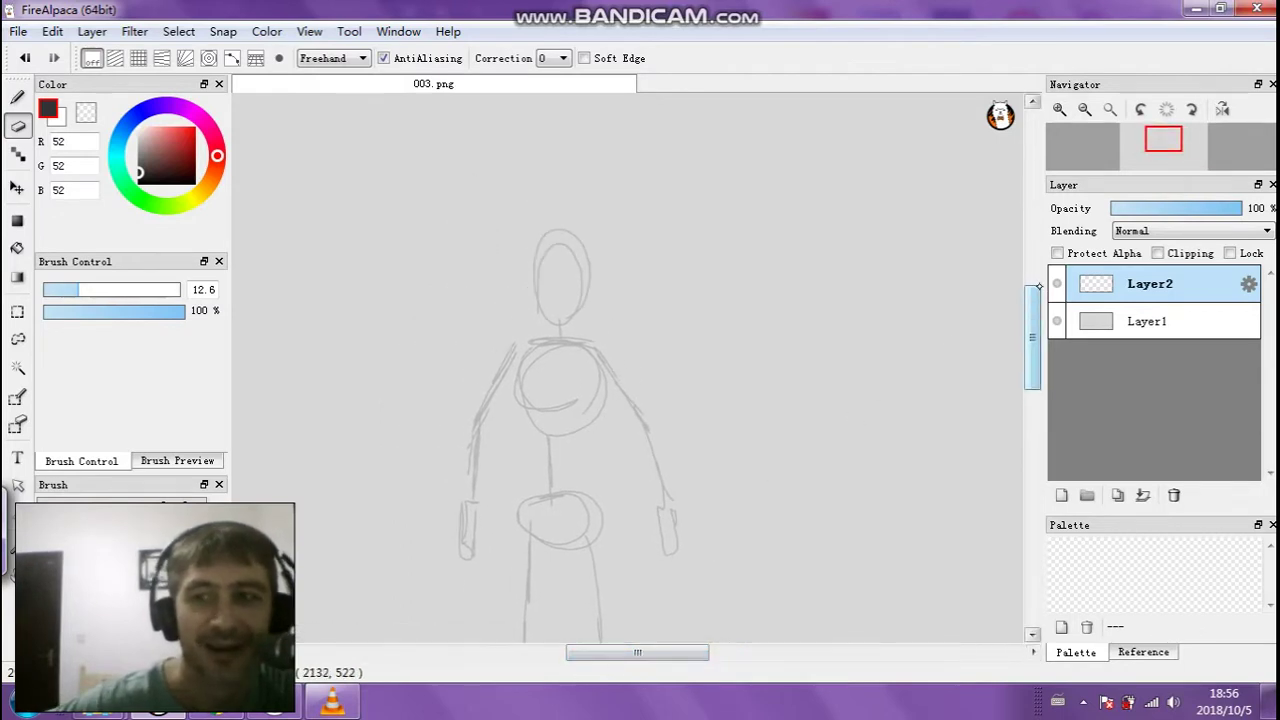
left_click(1059, 109)
left_click(1059, 109)
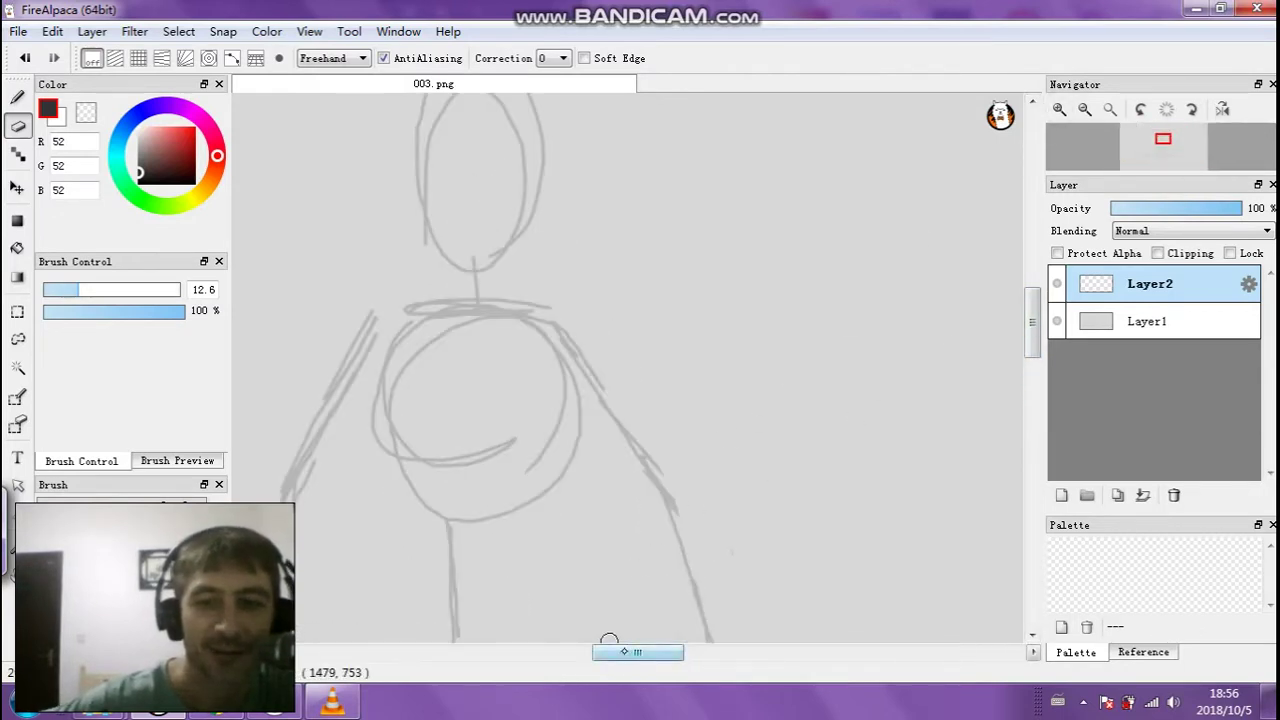
left_click_drag(608, 652, 599, 652)
left_click(1032, 101)
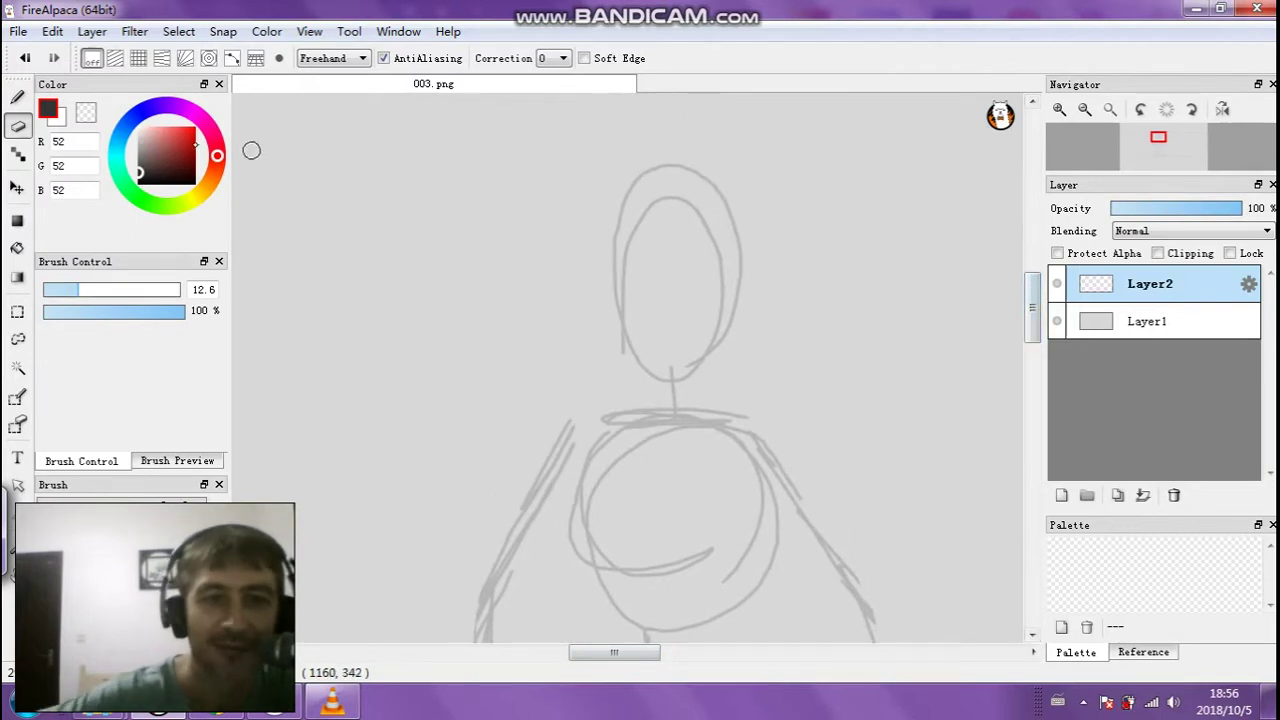
key("b")
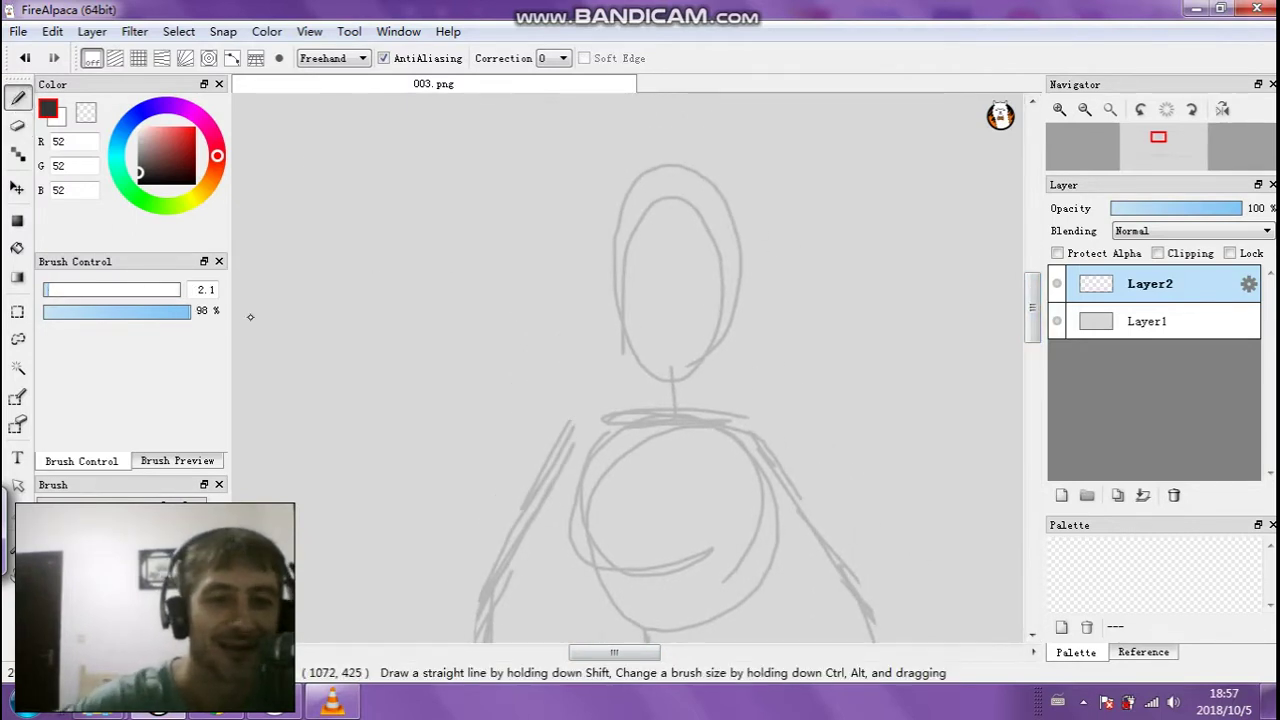
left_click_drag(570, 320, 594, 320)
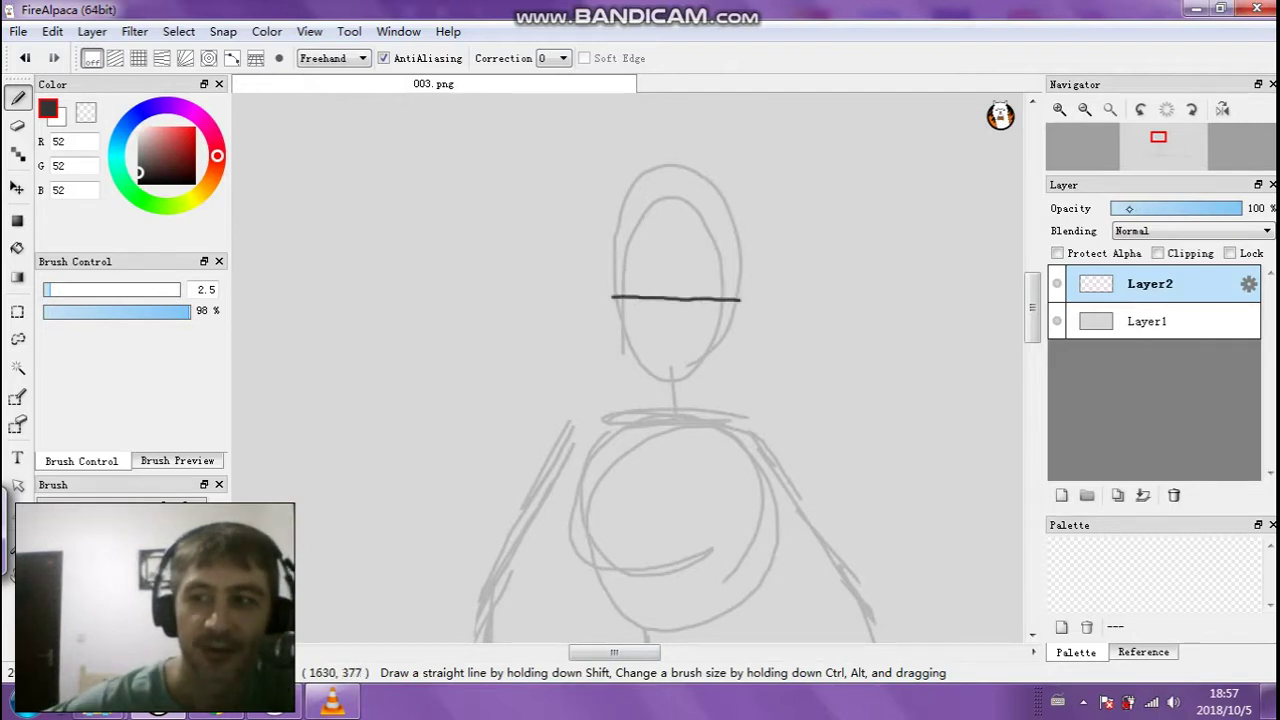
left_click_drag(1128, 208, 1139, 209)
left_click(1152, 208)
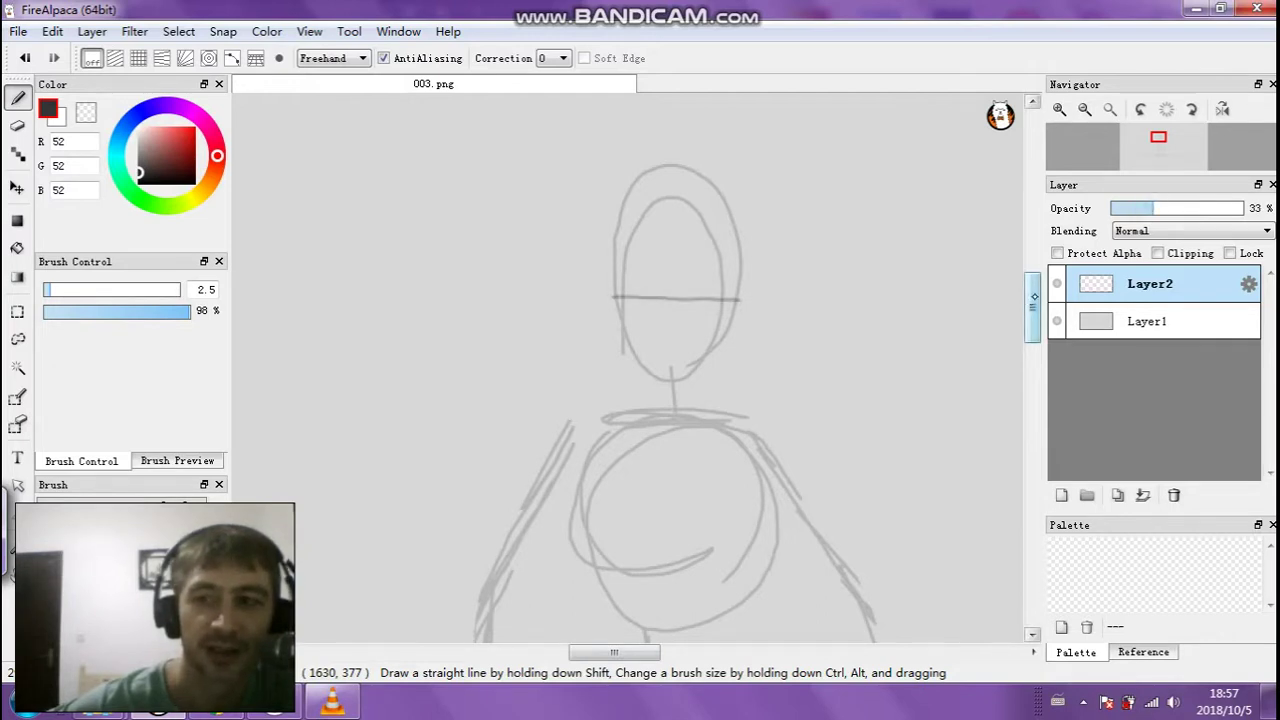
Draw a vertical centre guide line down the face, from the upper forehead to the chin, across the eye line
scroll(820, 430, "up", 1)
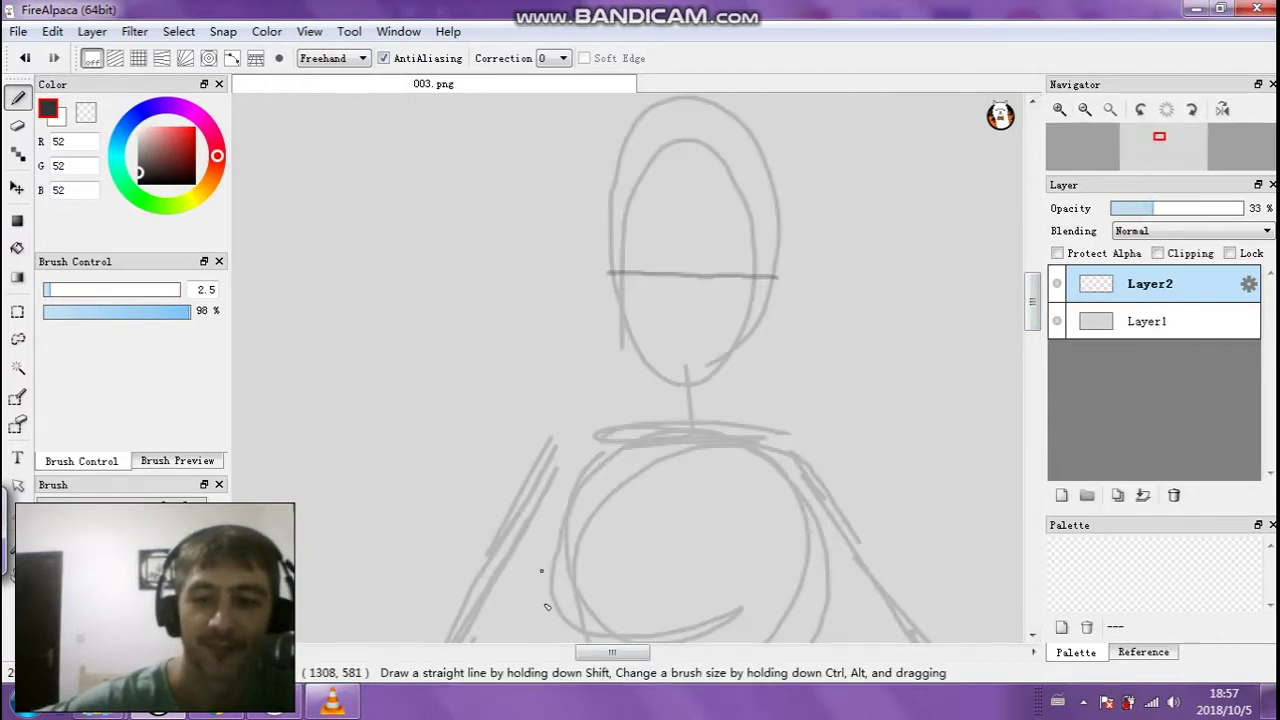
scroll(599, 648, "right", 3)
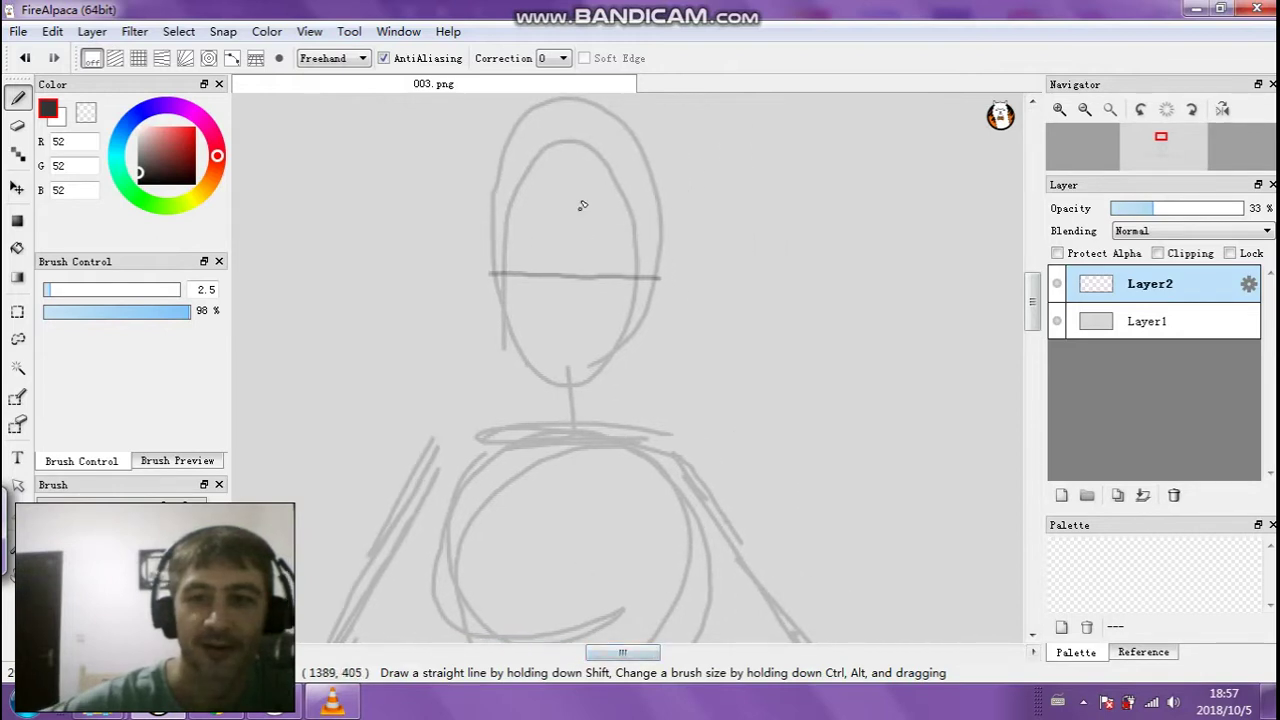
left_click_drag(572, 161, 573, 201)
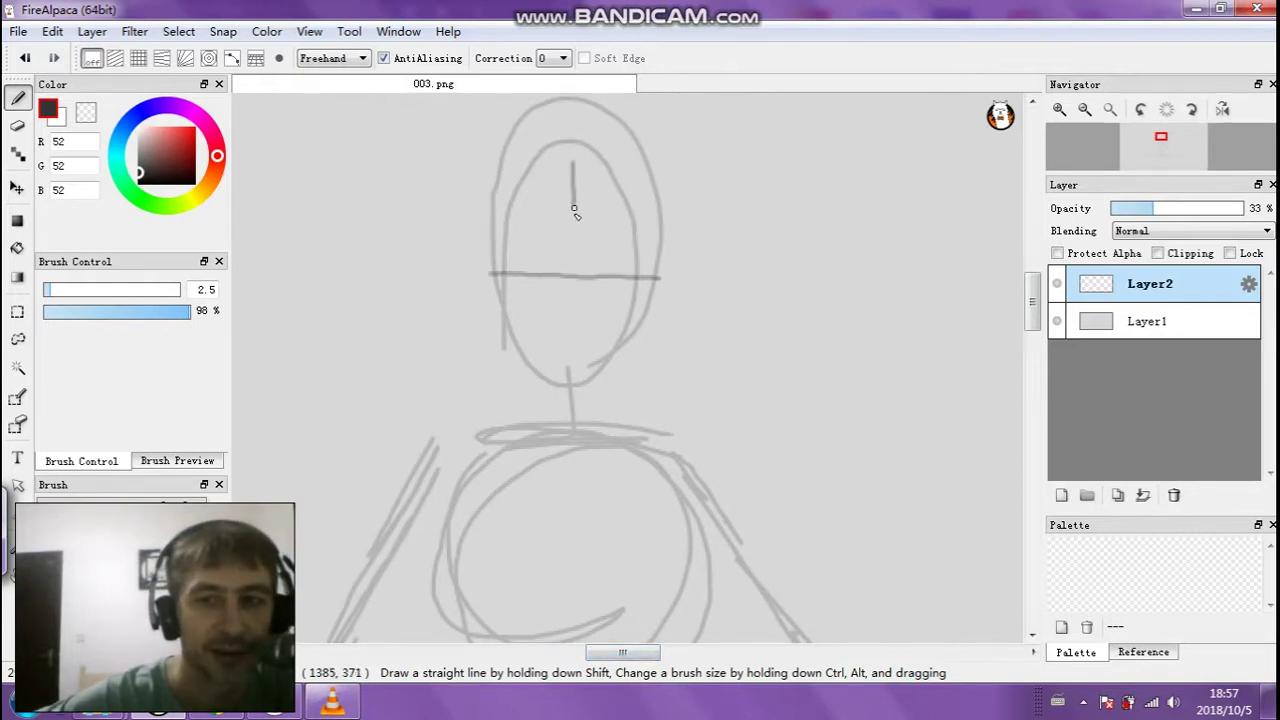
left_click_drag(576, 284, 573, 382)
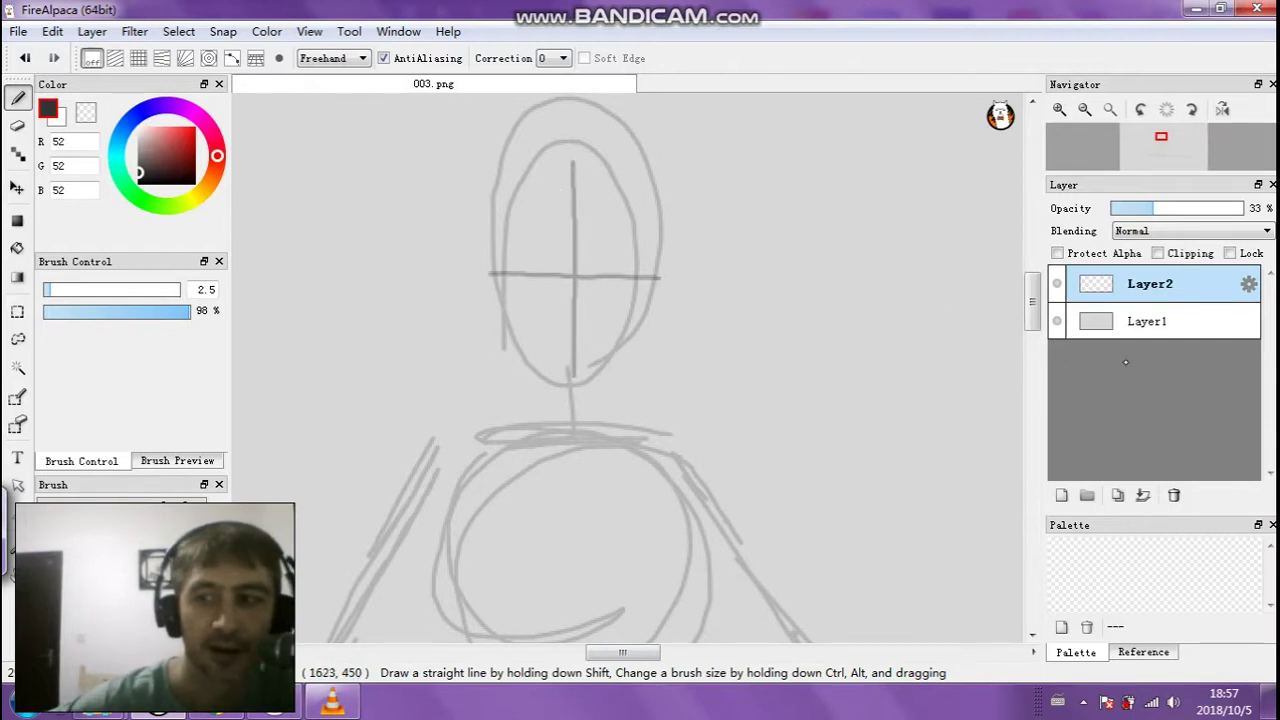
Merge Layer2 down into Layer1 and fade the sketch lines with Levels, raising the output black point and slightly lowering the output white point
left_click(1143, 494)
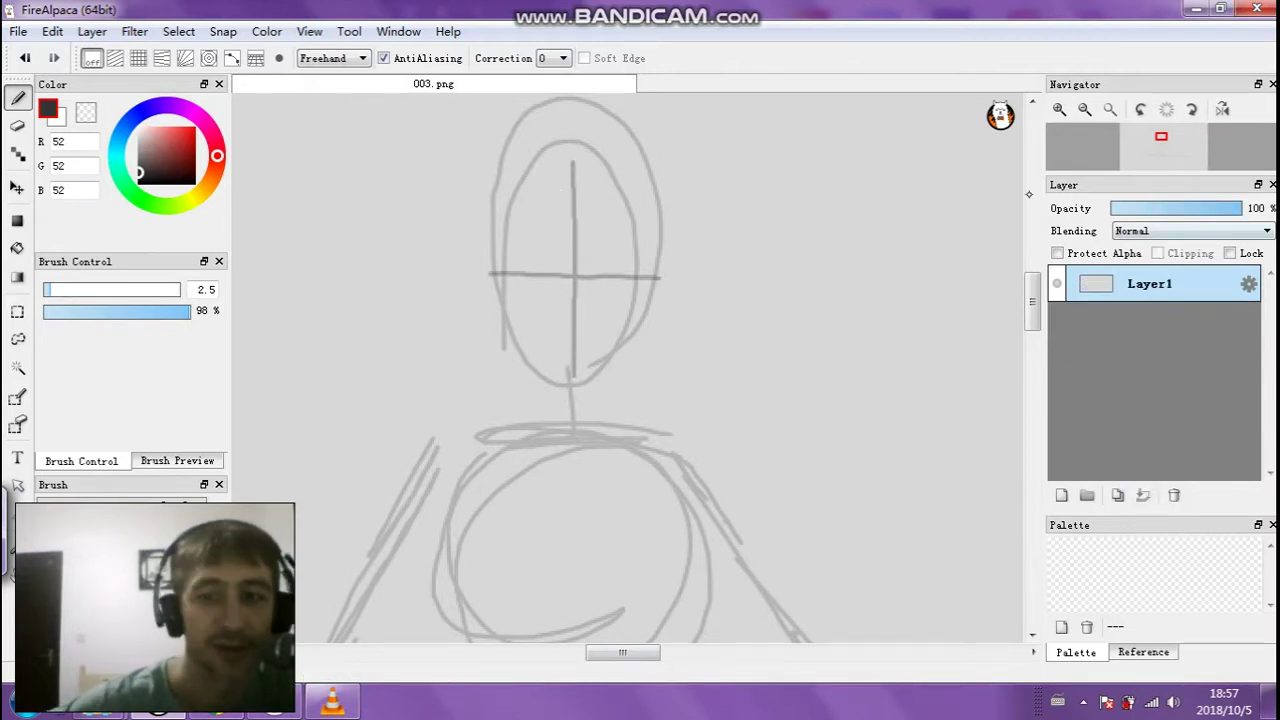
left_click(134, 31)
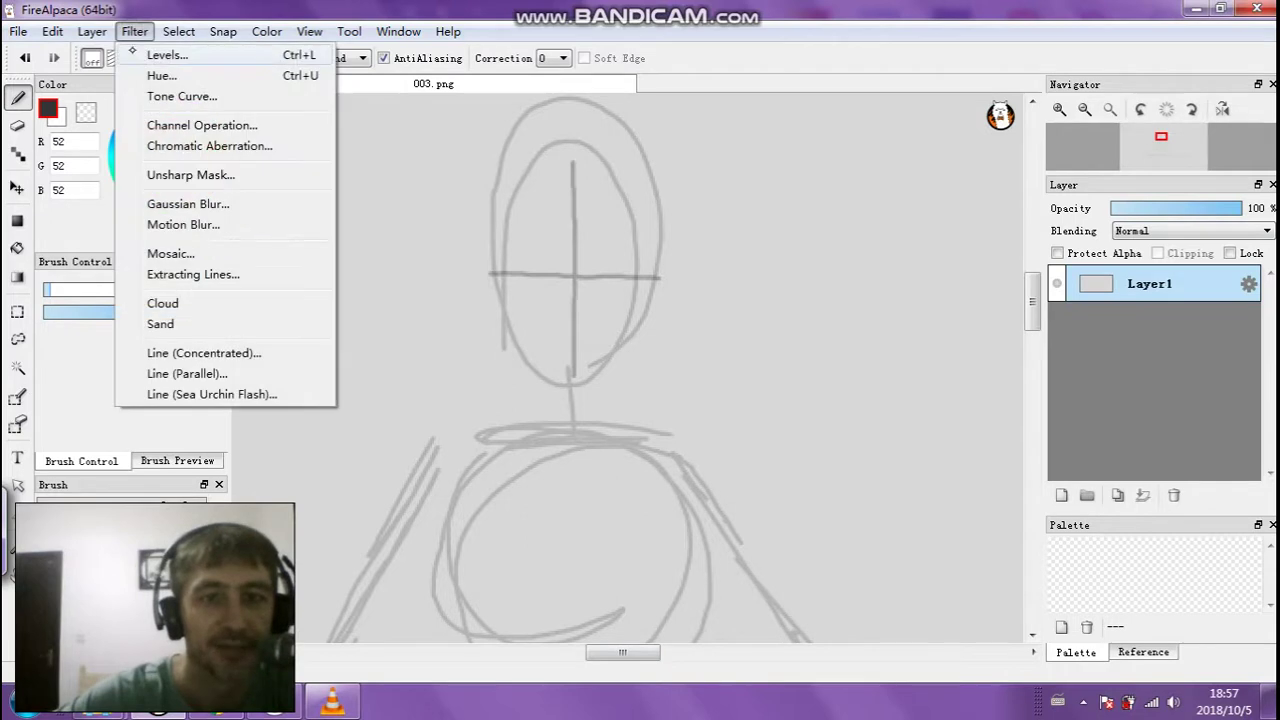
left_click(165, 51)
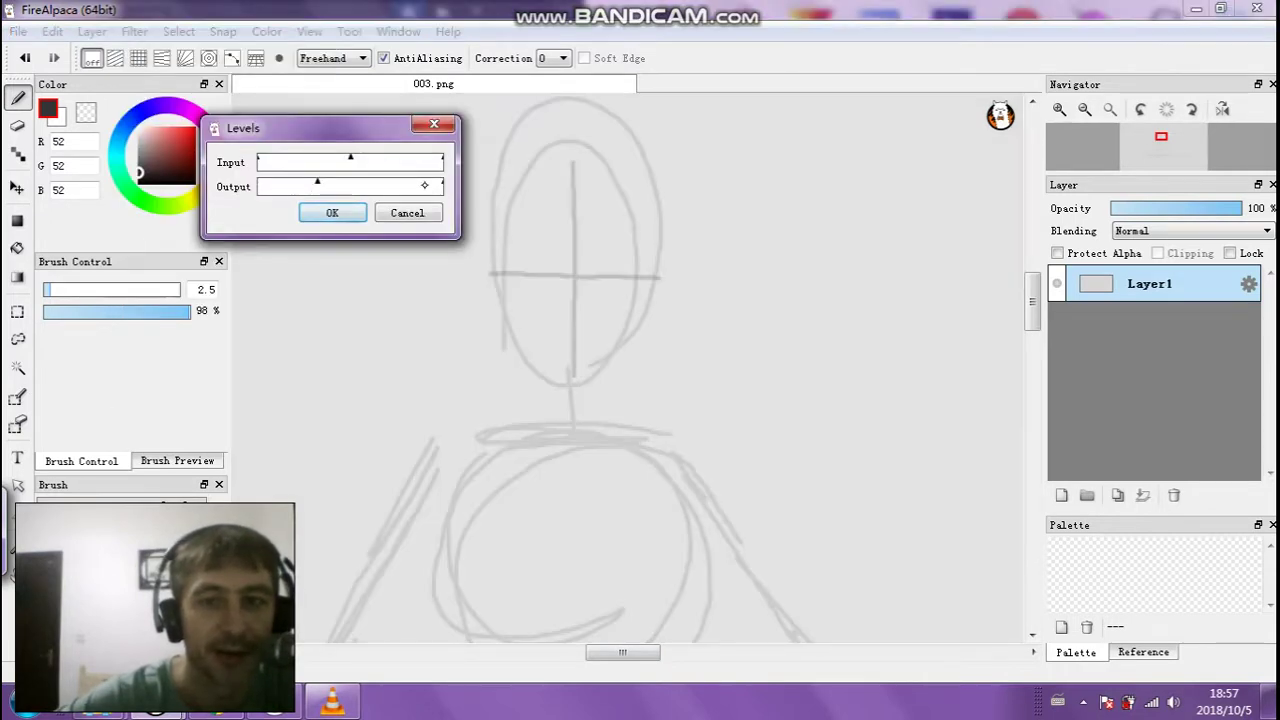
left_click(357, 184)
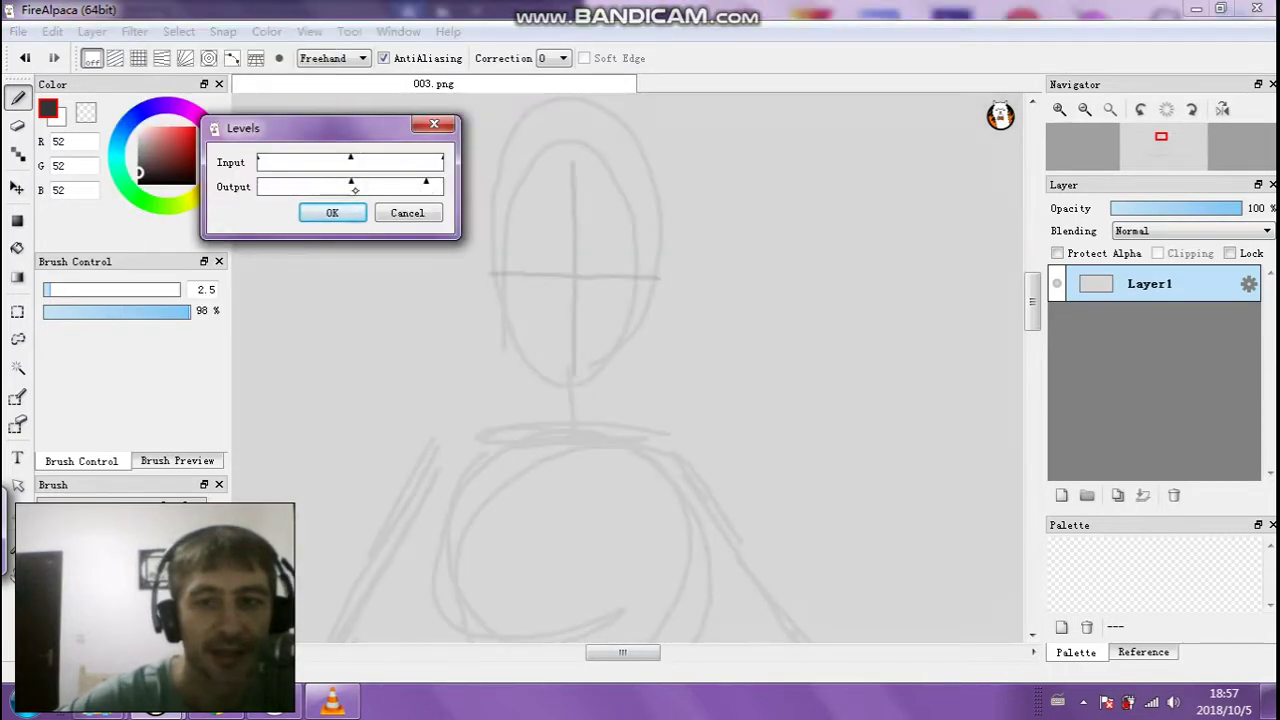
left_click(332, 213)
Add a new layer above Layer1 and draw two dark, curved upper eyelid lines along the eye guide, one on each side of the centre line
left_click(1061, 495)
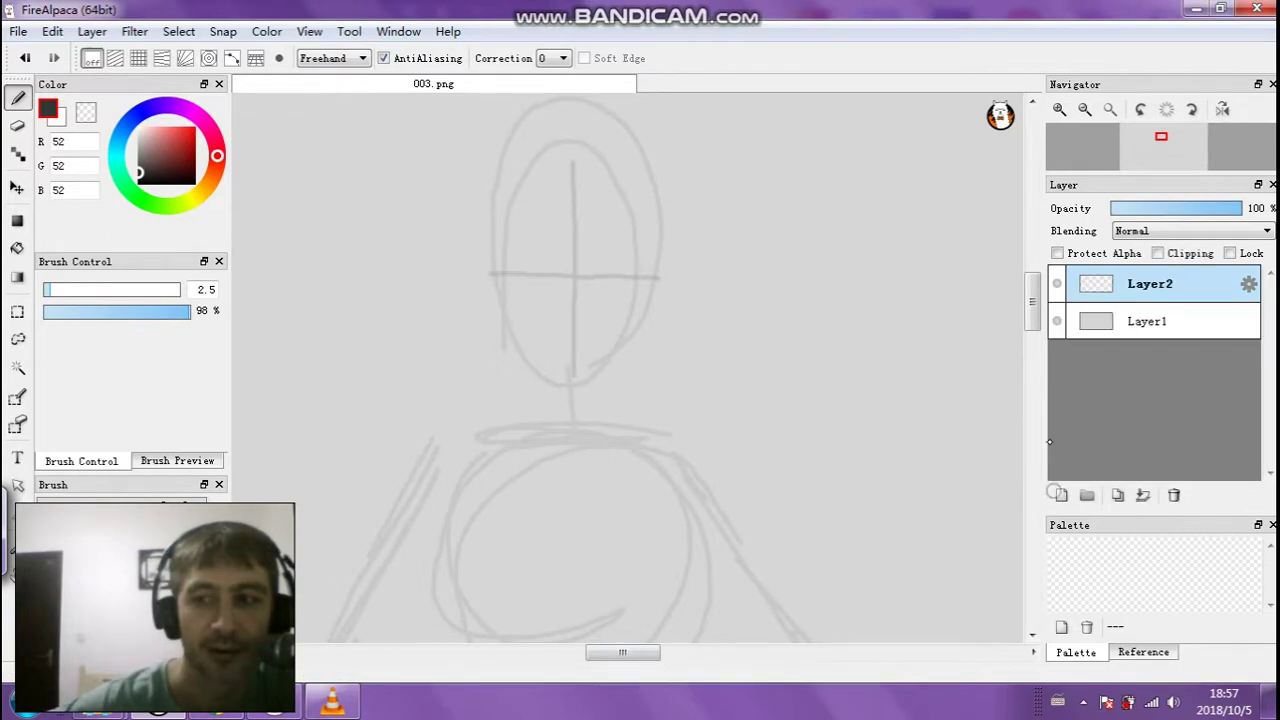
left_click(1059, 109)
scroll(966, 286, "up", 3)
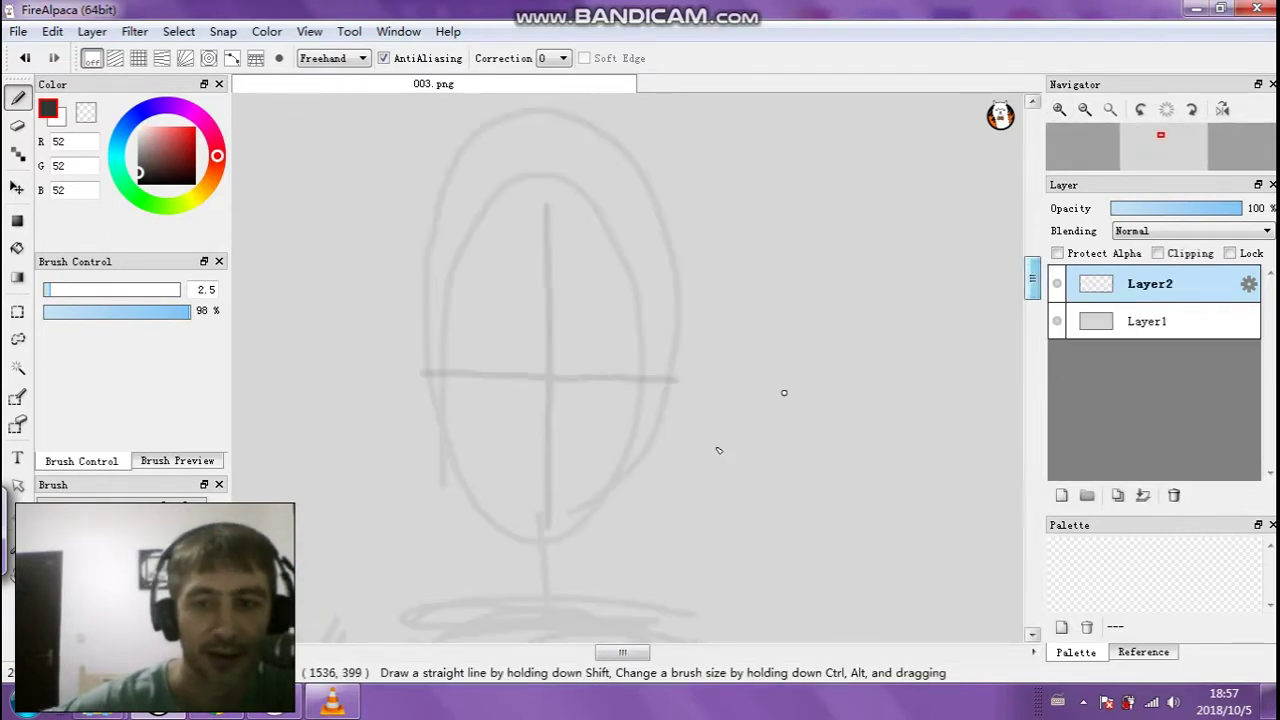
scroll(971, 277, "left", 3)
left_click(1059, 109)
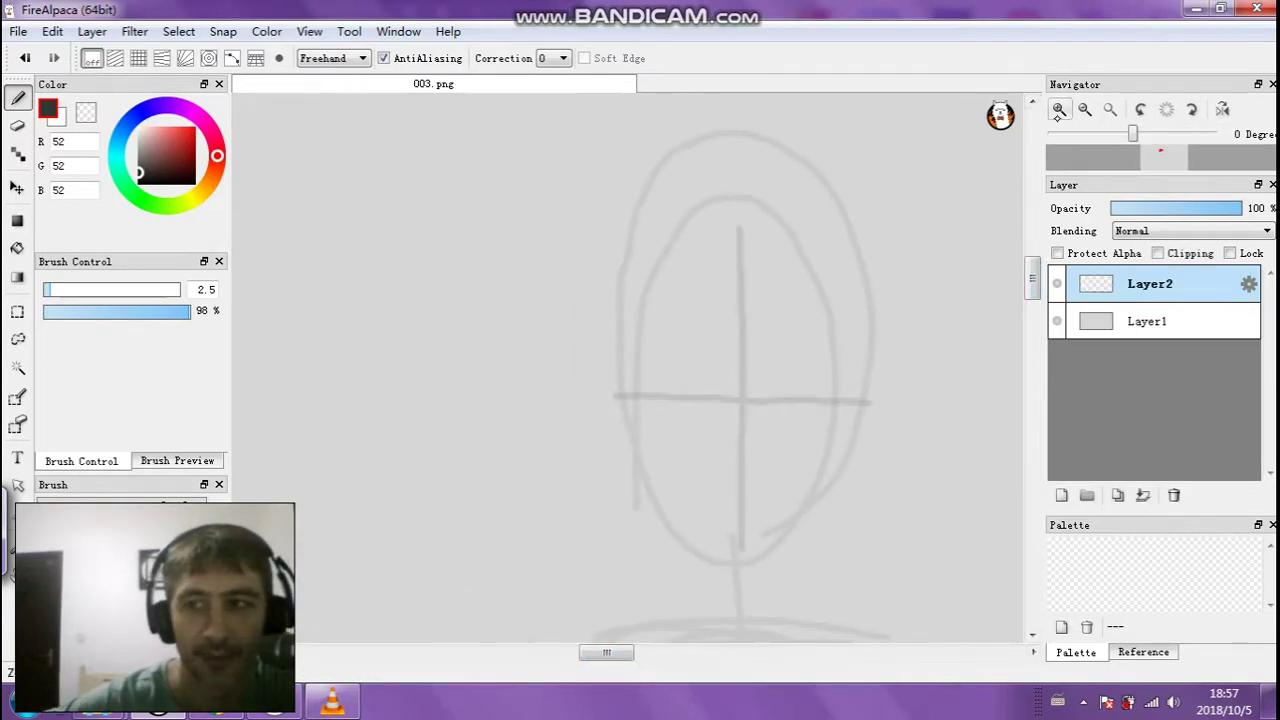
left_click_drag(606, 652, 620, 654)
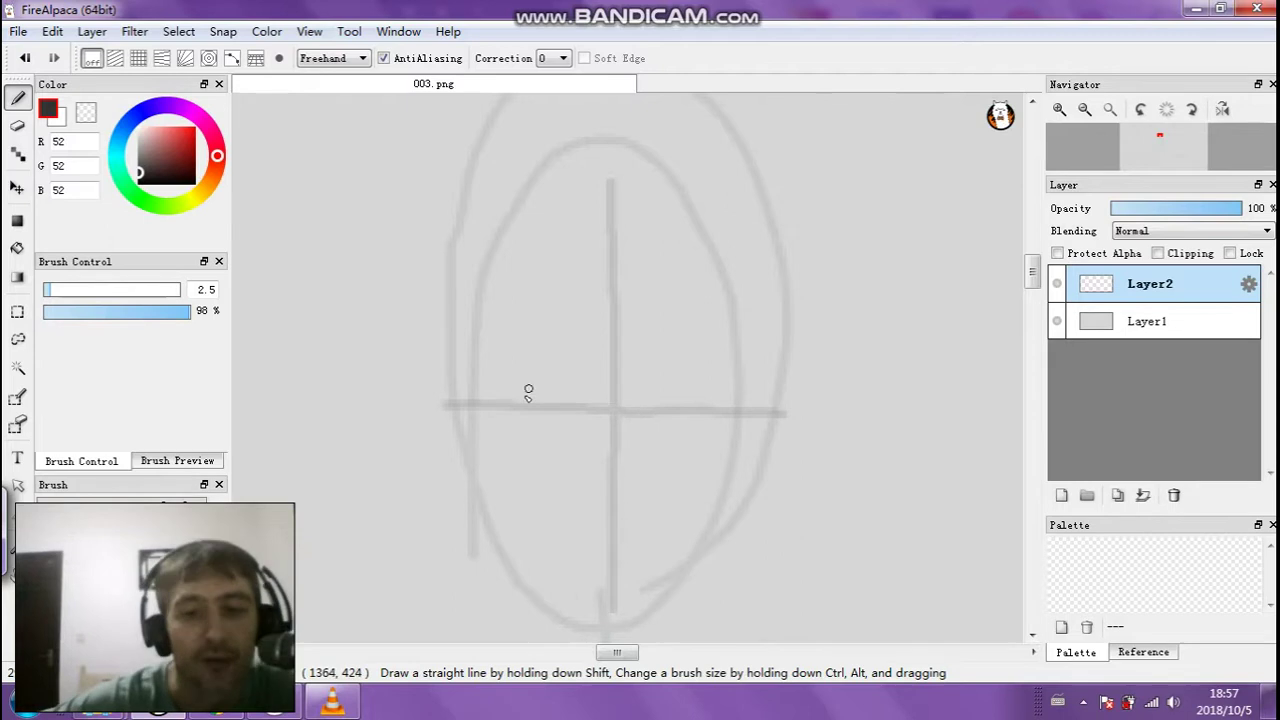
left_click_drag(570, 414, 475, 403)
left_click_drag(645, 414, 734, 413)
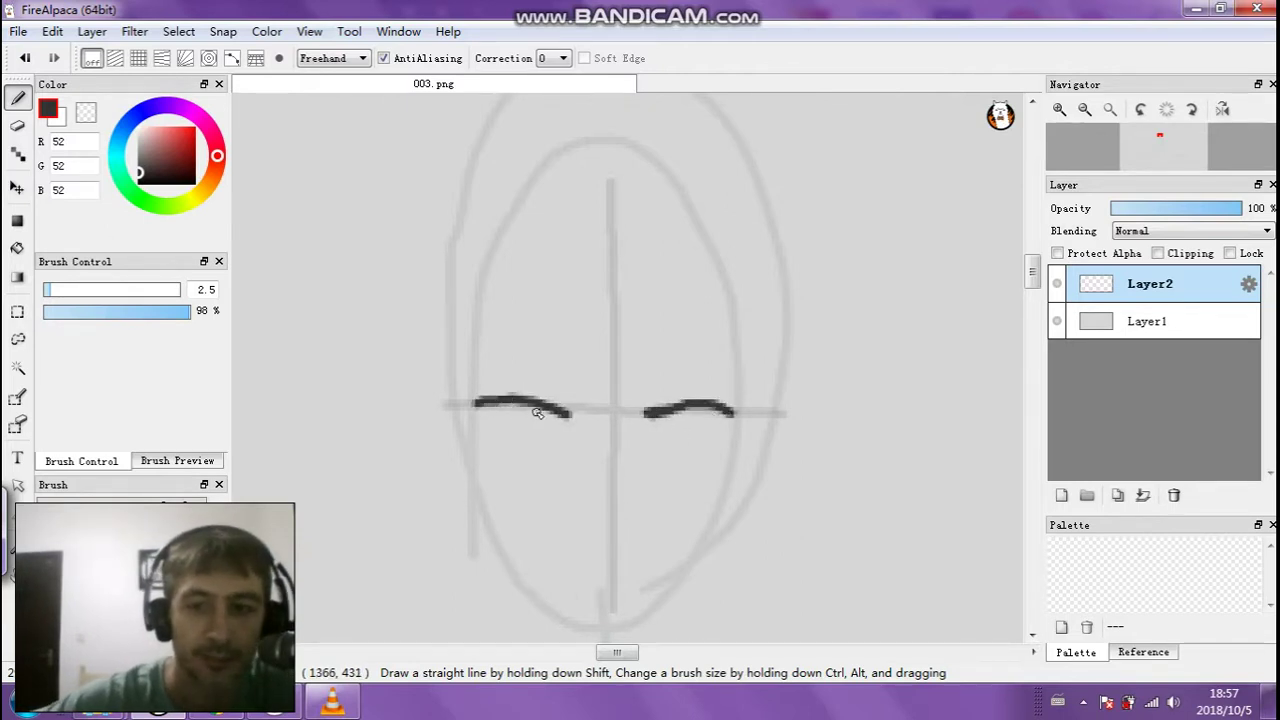
Draw a pupil dot and a short lower eyelid line beneath each upper eyelid
left_click(524, 421)
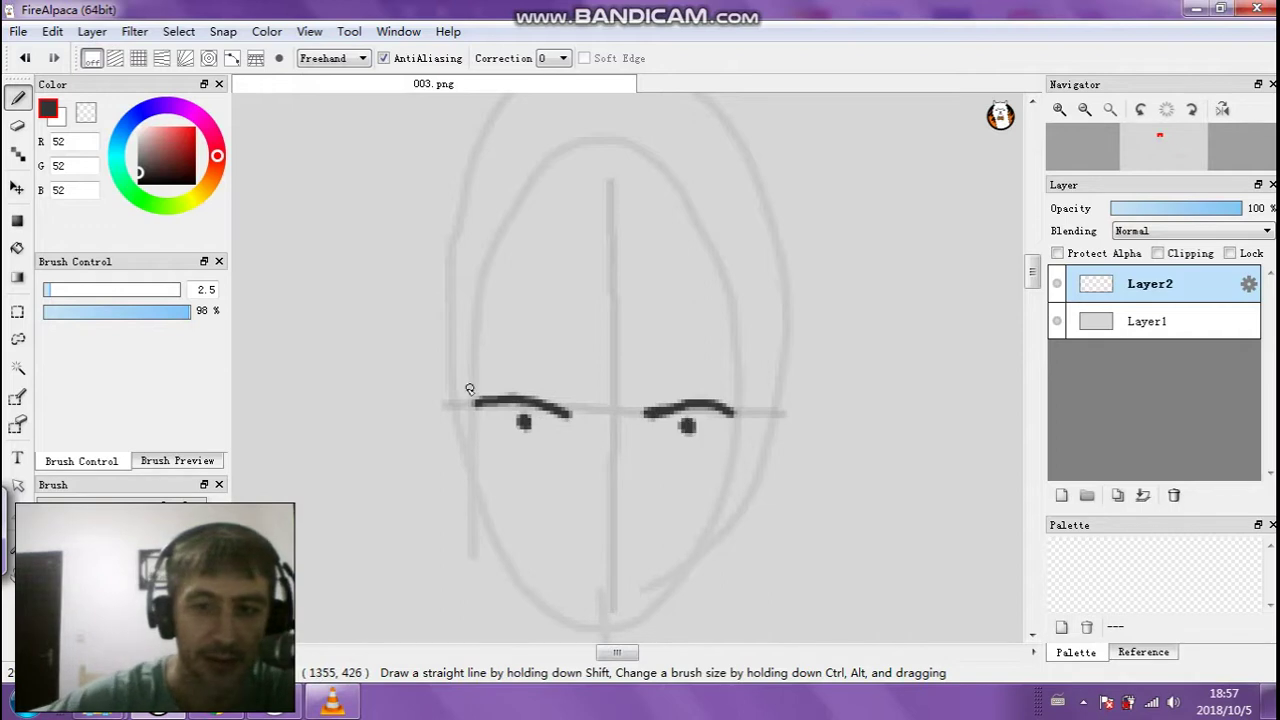
left_click_drag(491, 430, 540, 438)
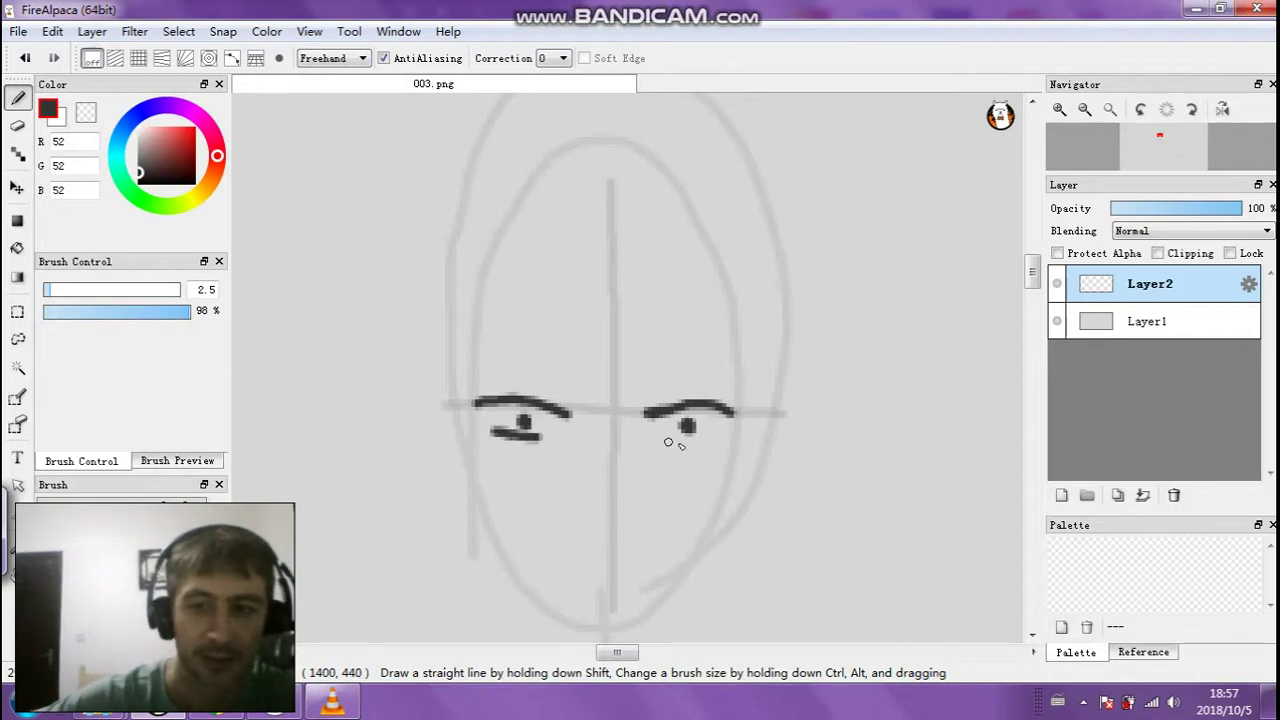
left_click_drag(693, 445, 710, 444)
Draw a thick, nearly horizontal eyebrow above each eye, replacing the steep first attempt over one of them
left_click_drag(476, 375, 570, 405)
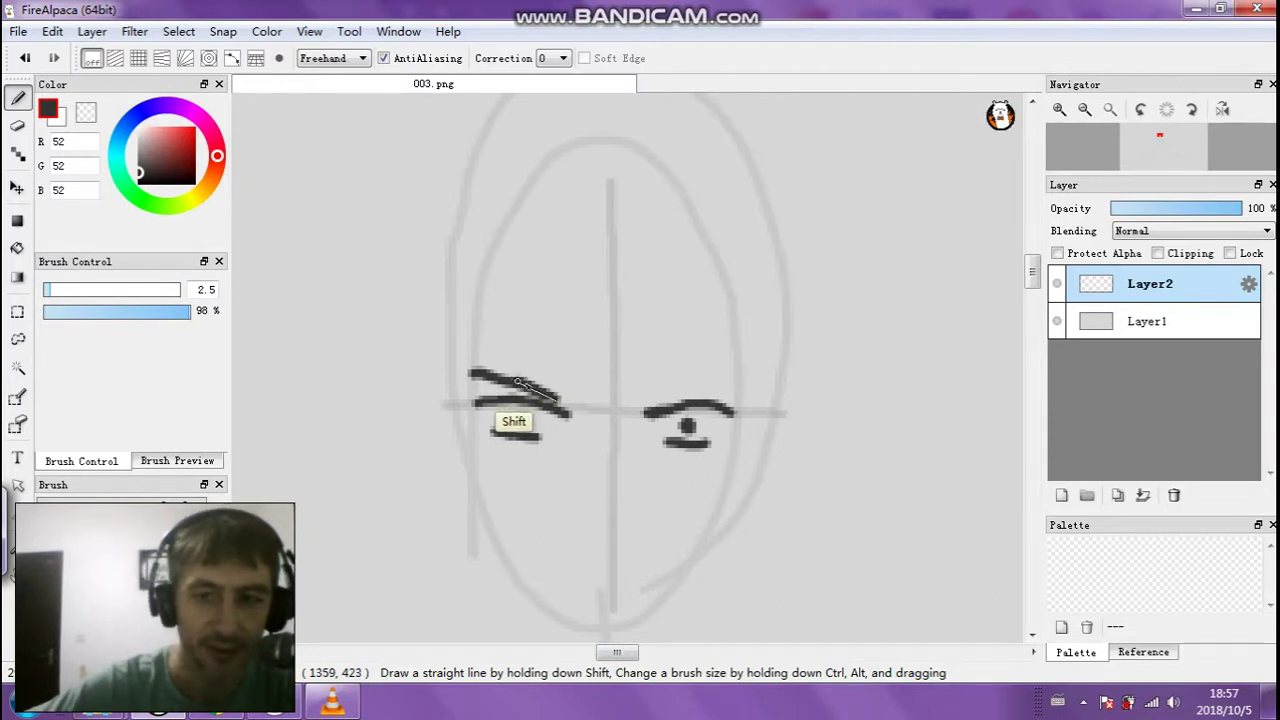
key("ctrl+z")
left_click_drag(478, 372, 560, 382)
left_click_drag(642, 382, 731, 382)
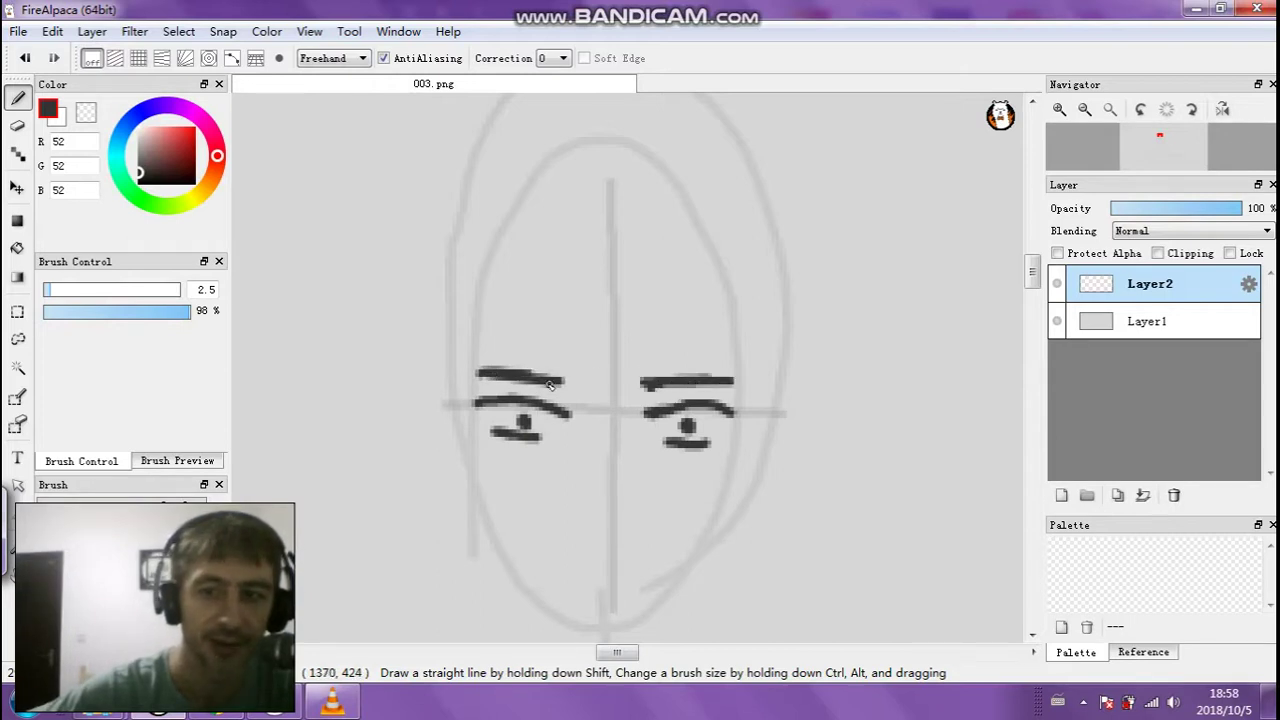
Draw a jagged zigzag fringe of hair across the forehead, spanning just above both eyebrows from temple to temple
mouse_move(553, 312)
left_mouse_down()
mouse_move(570, 415)
mouse_move(586, 373)
mouse_move(603, 410)
mouse_move(649, 347)
mouse_move(638, 393)
mouse_move(679, 337)
mouse_move(696, 386)
mouse_move(716, 338)
mouse_move(740, 383)
mouse_move(758, 350)
left_mouse_up()
left_click_drag(553, 333, 470, 392)
left_click_drag(770, 370, 773, 349)
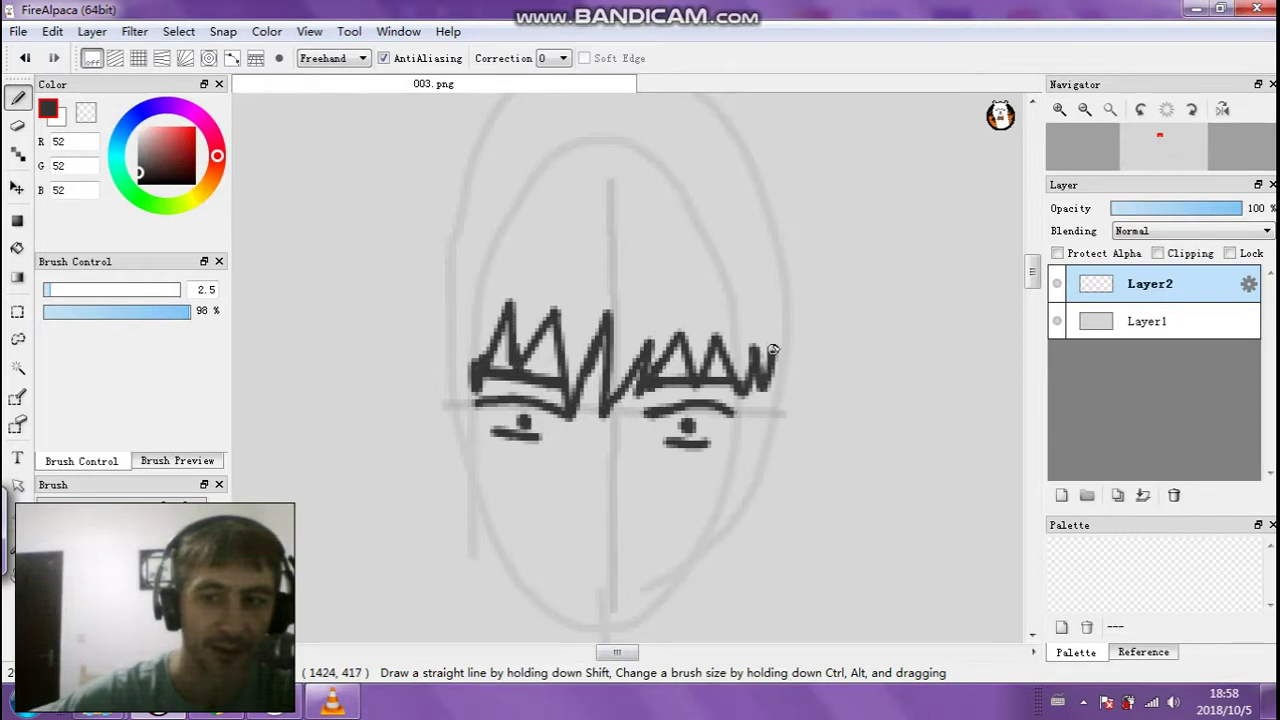
mouse_move(476, 380)
left_mouse_down()
mouse_move(452, 330)
mouse_move(443, 395)
left_mouse_up()
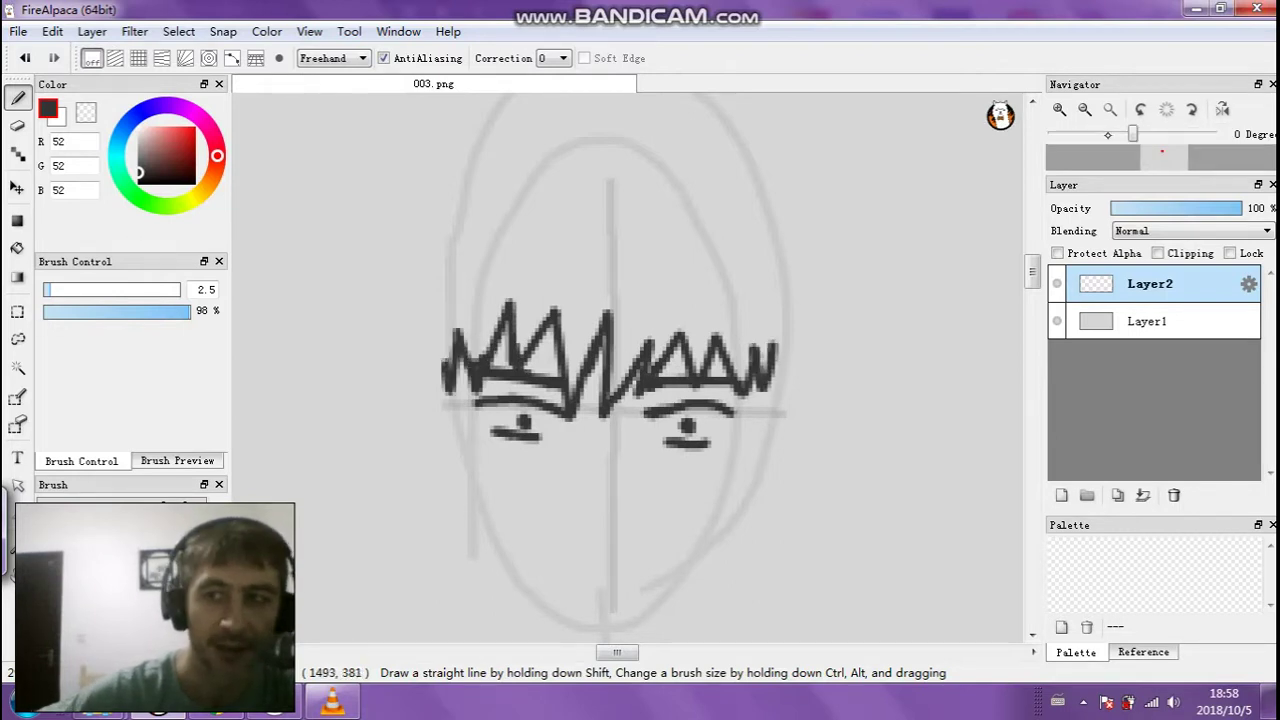
Draw a small nose mark on the centre line and a short horizontal mouth below it, undoing unwanted strokes
scroll(625, 377, "down", 2)
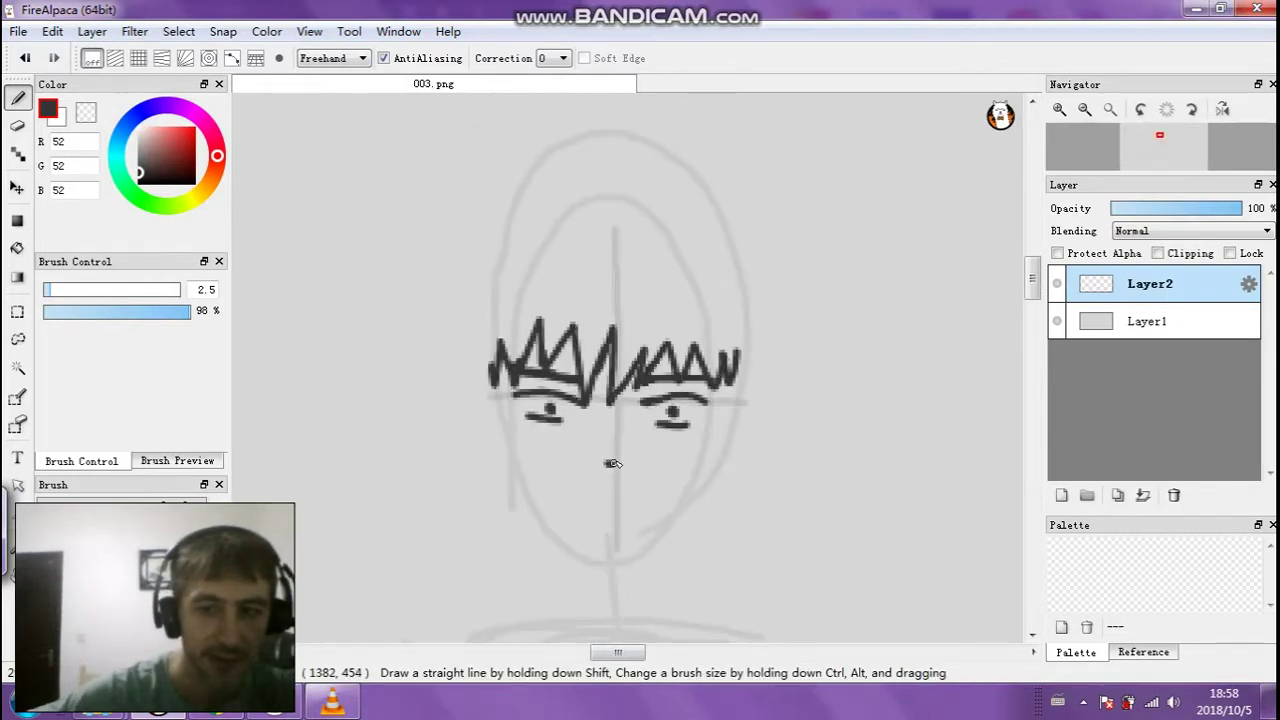
key("ctrl+z")
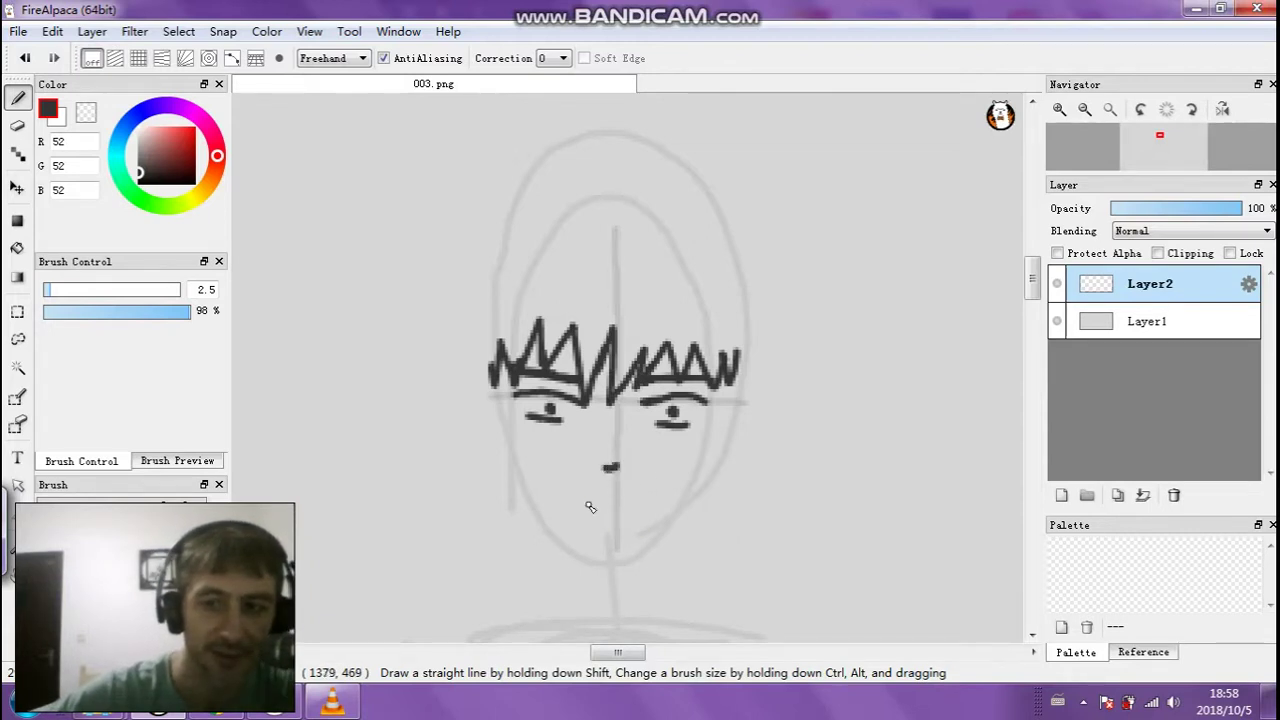
key("ctrl+z")
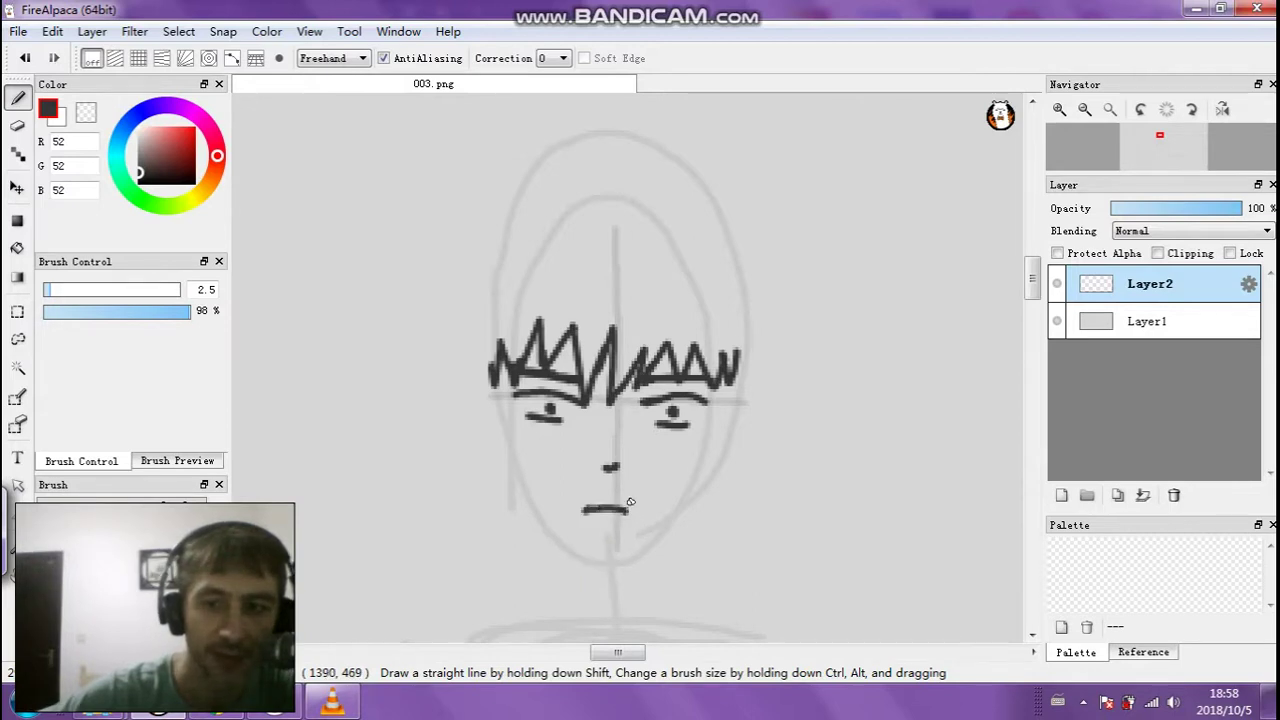
Draw the curved jaw outline from both temples to a narrow chin, mirroring the view as needed, and add an ear on each side
mouse_move(482, 387)
left_mouse_down()
mouse_move(512, 488)
mouse_move(568, 545)
left_mouse_up()
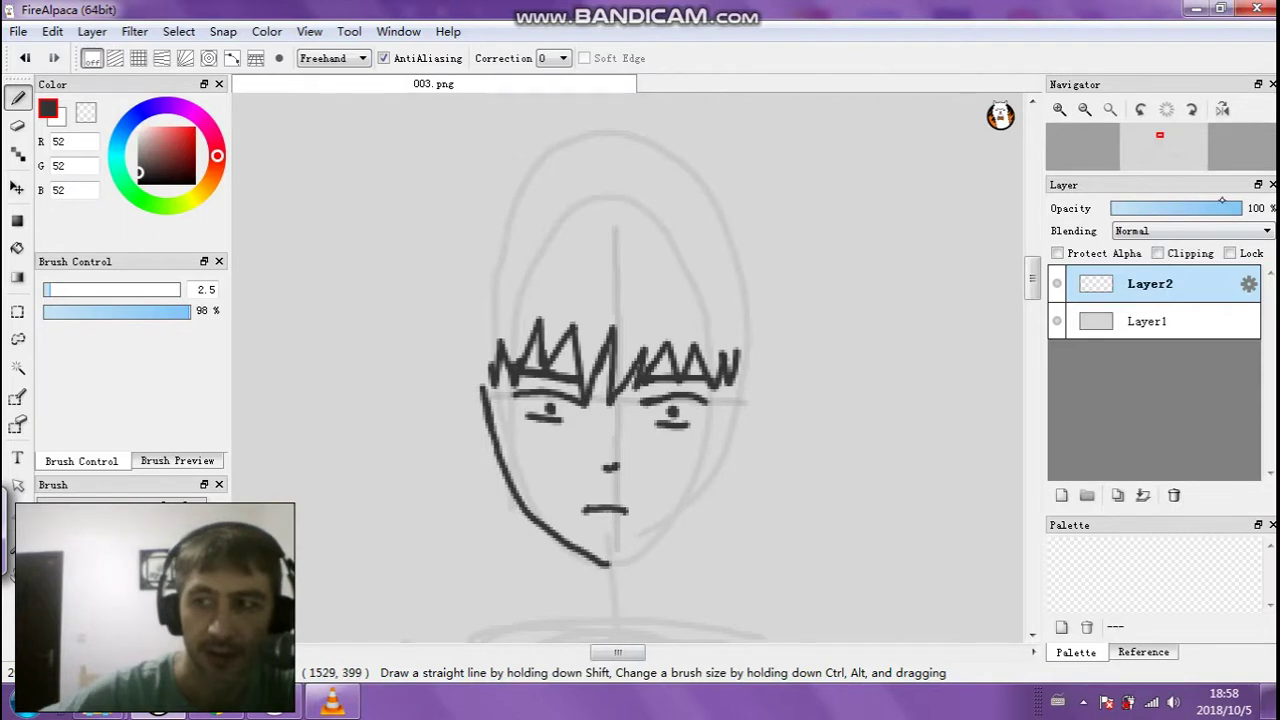
left_click(1222, 109)
mouse_move(524, 388)
left_mouse_down()
mouse_move(558, 493)
mouse_move(592, 538)
mouse_move(652, 564)
left_mouse_up()
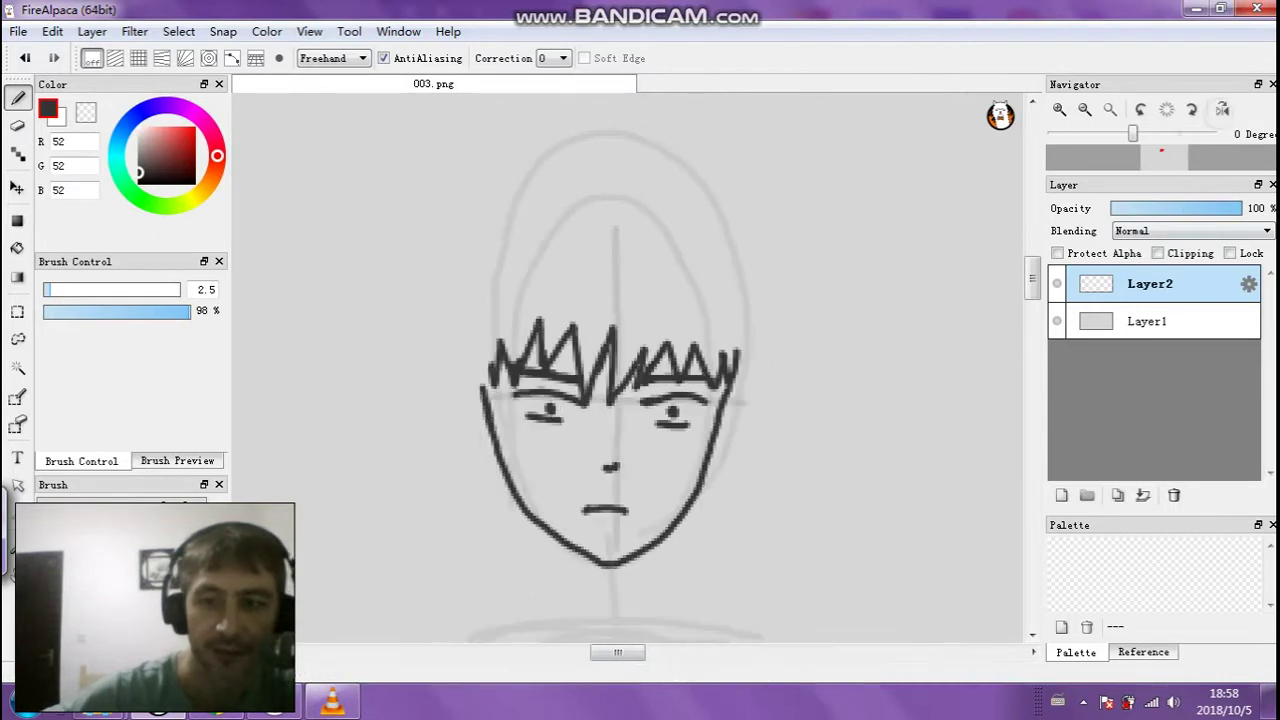
left_click(1222, 109)
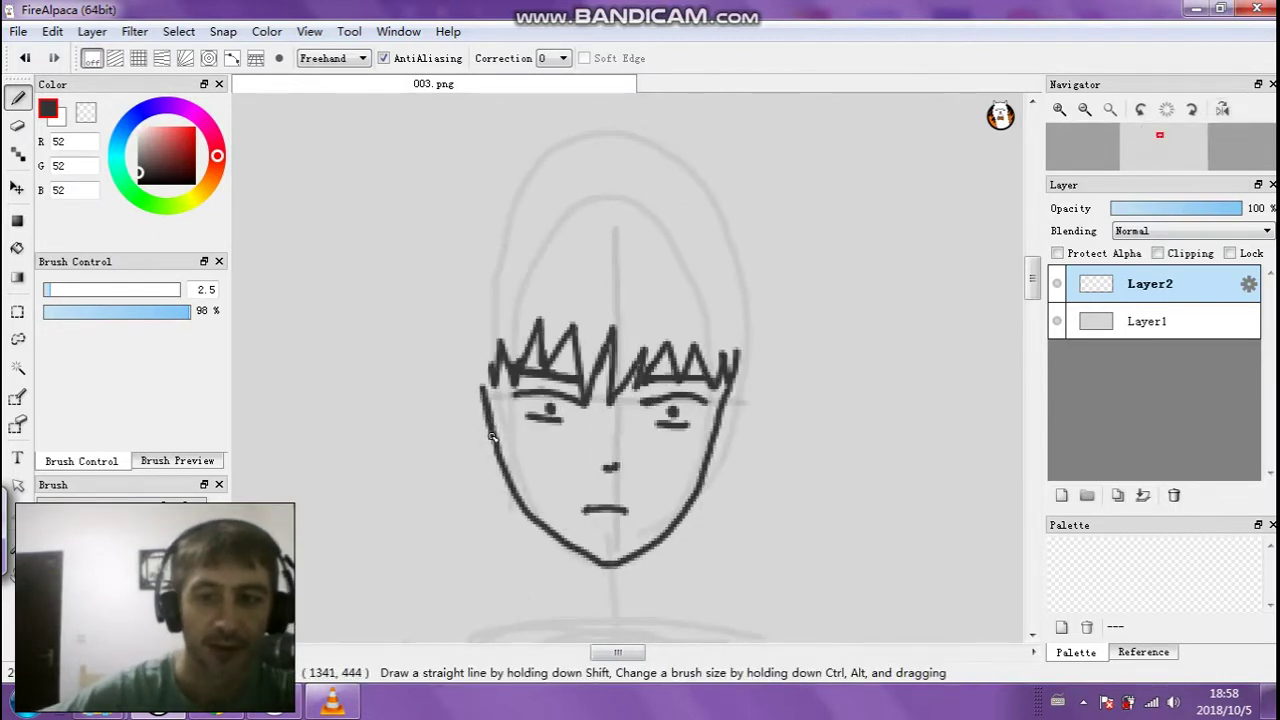
left_click_drag(474, 384, 480, 394)
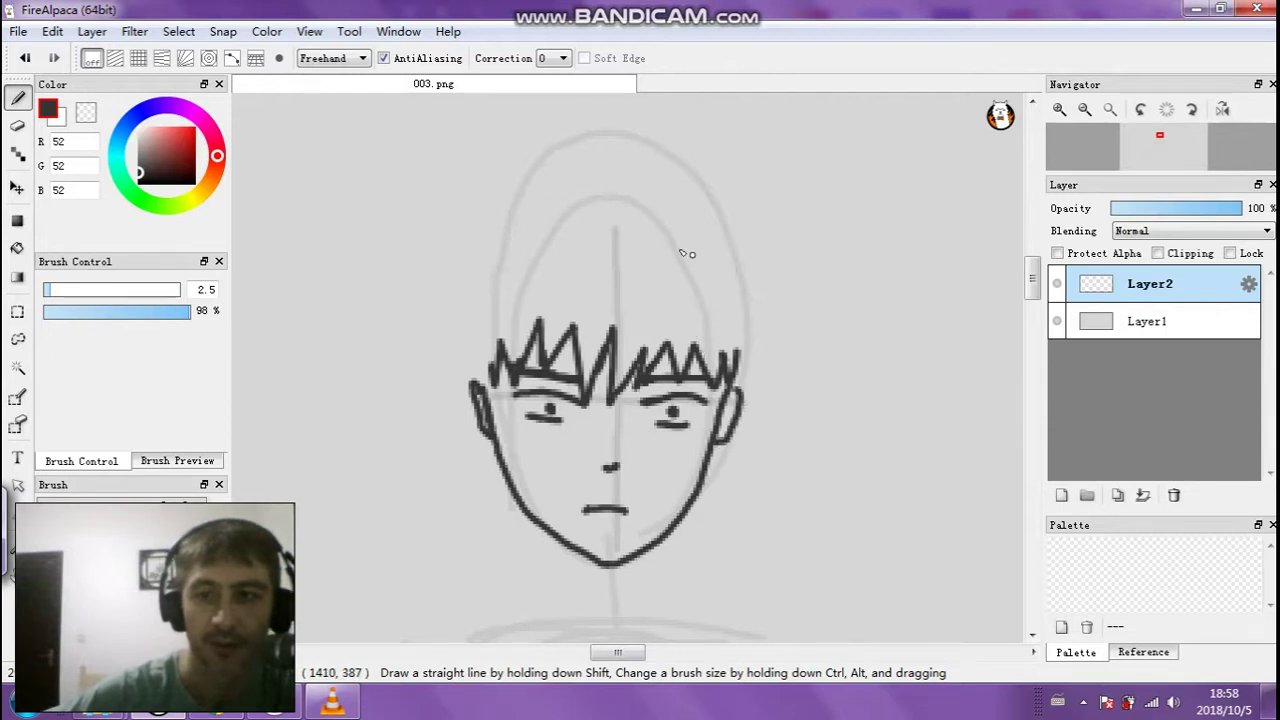
mouse_move(656, 160)
left_mouse_down()
mouse_move(697, 185)
mouse_move(675, 197)
mouse_move(711, 220)
mouse_move(733, 217)
mouse_move(725, 238)
mouse_move(709, 227)
mouse_move(742, 266)
left_mouse_up()
key("ctrl+z")
key("ctrl+z")
key("ctrl+z")
key("ctrl+z")
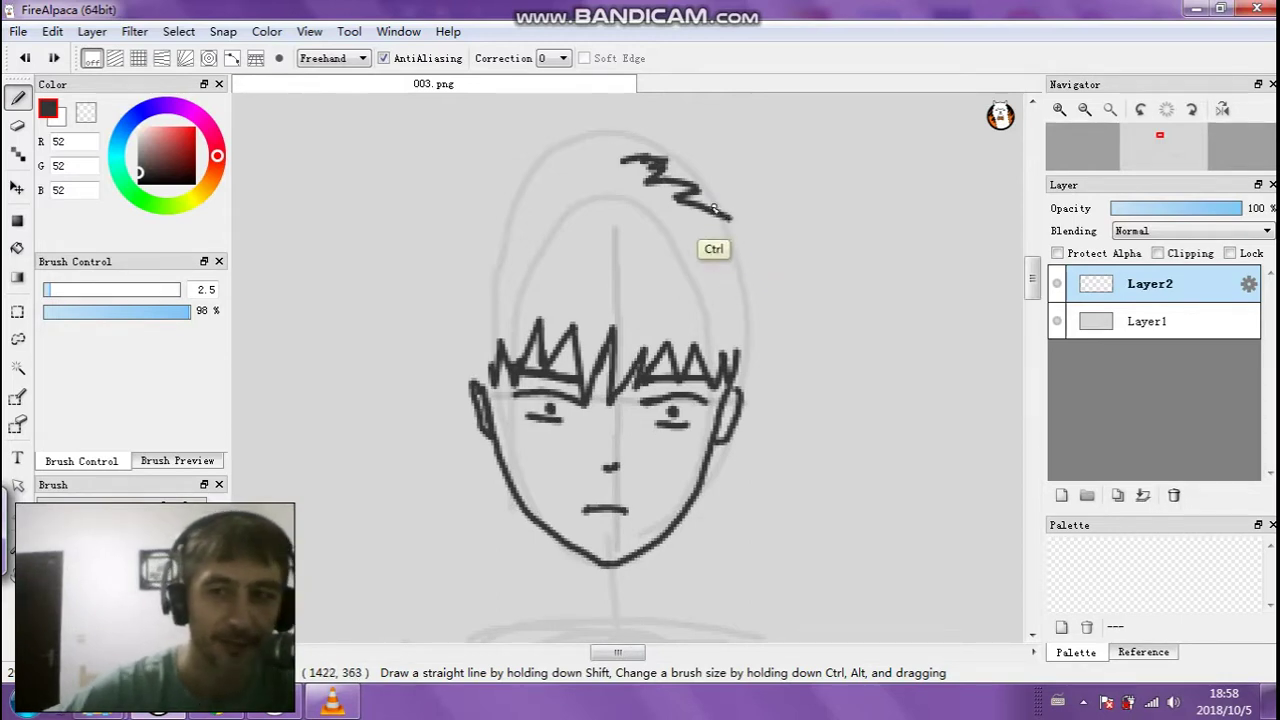
key("ctrl+z")
mouse_move(627, 180)
left_mouse_down()
mouse_move(664, 174)
mouse_move(702, 198)
left_mouse_up()
key("ctrl+z")
Draw a spiky zigzag hair outline over the skull, from one ear across the crown to the other ear
left_click_drag(630, 168, 704, 187)
mouse_move(676, 195)
left_mouse_down()
mouse_move(762, 253)
mouse_move(722, 246)
mouse_move(743, 248)
mouse_move(724, 244)
mouse_move(774, 283)
mouse_move(758, 282)
mouse_move(768, 295)
mouse_move(752, 303)
mouse_move(764, 350)
mouse_move(752, 332)
mouse_move(742, 362)
left_mouse_up()
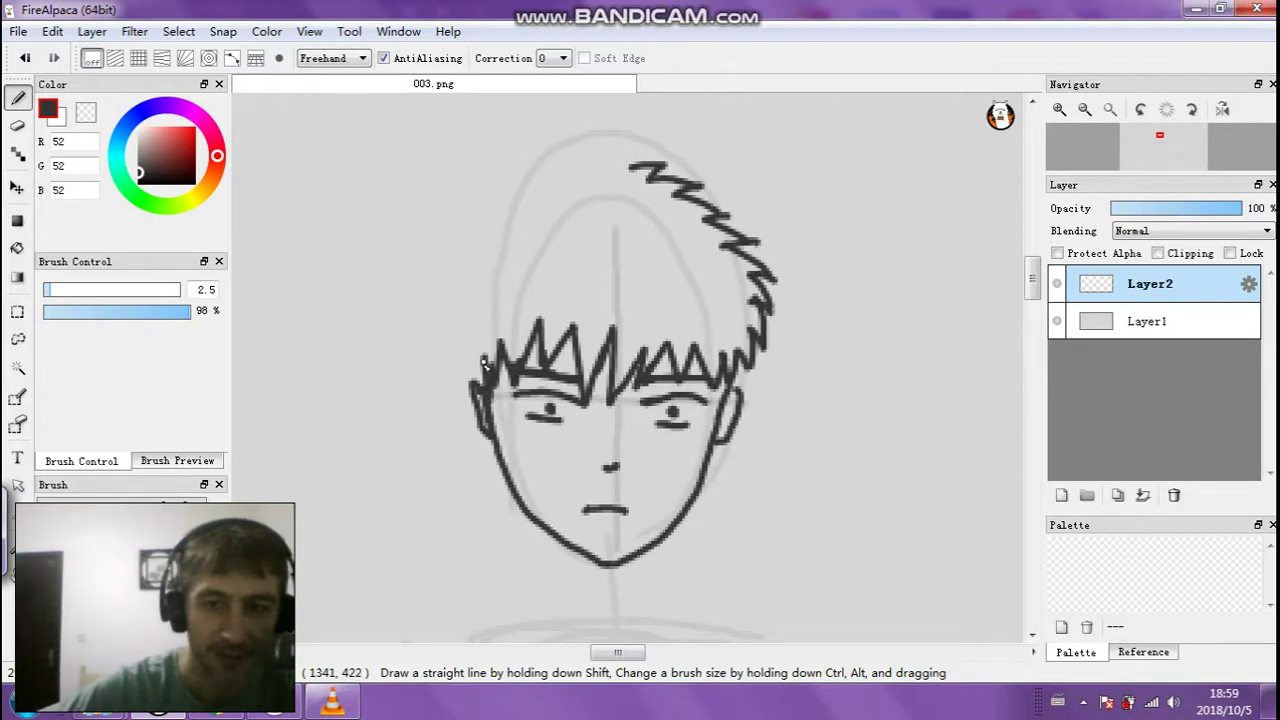
mouse_move(470, 388)
left_mouse_down()
mouse_move(452, 302)
mouse_move(441, 318)
mouse_move(459, 252)
mouse_move(449, 236)
mouse_move(514, 185)
mouse_move(492, 182)
mouse_move(597, 170)
left_mouse_up()
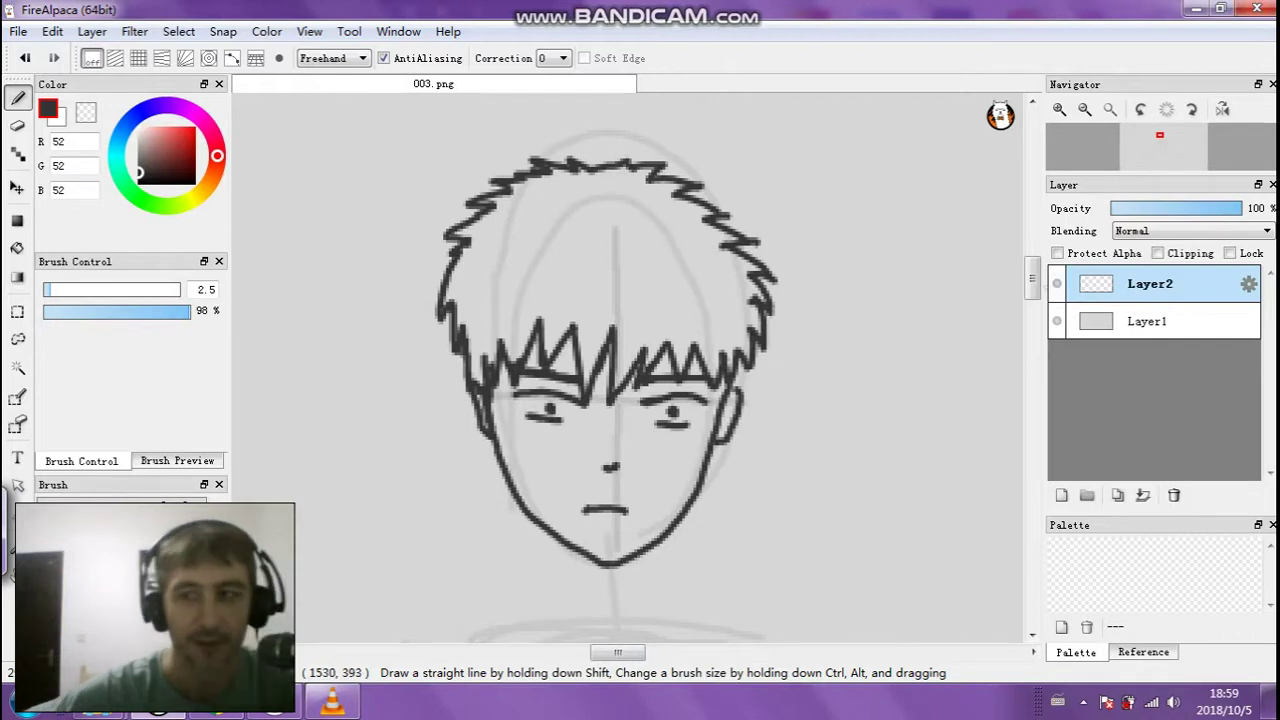
Move the head drawing on Layer2 slightly down towards the shoulders with Transform and apply it
left_click(1085, 109)
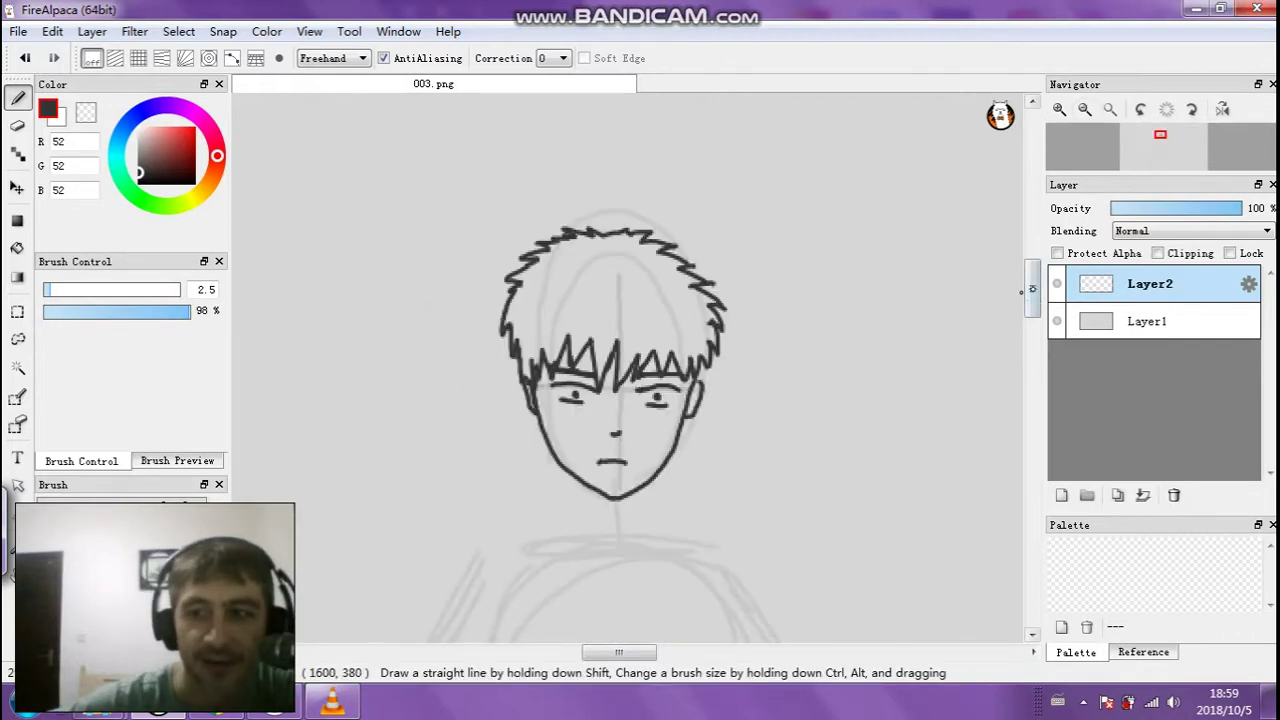
scroll(620, 370, "down", 4)
left_click(1085, 109)
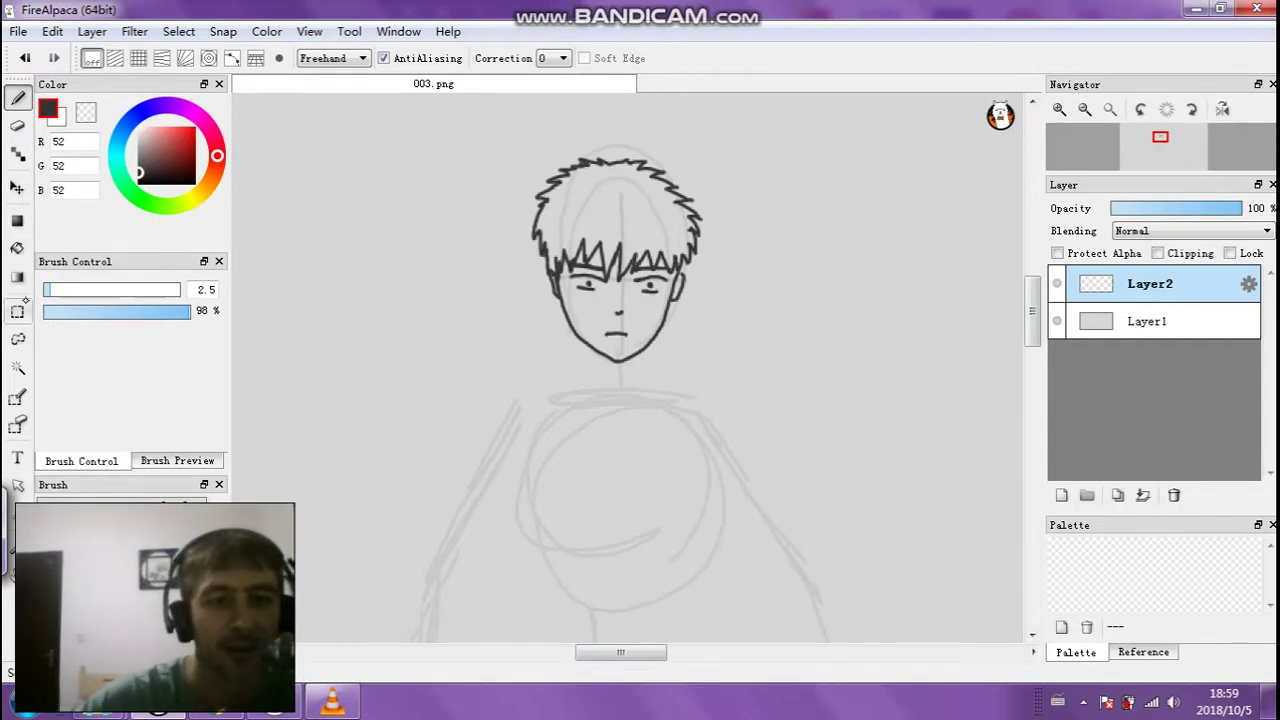
left_click(178, 31)
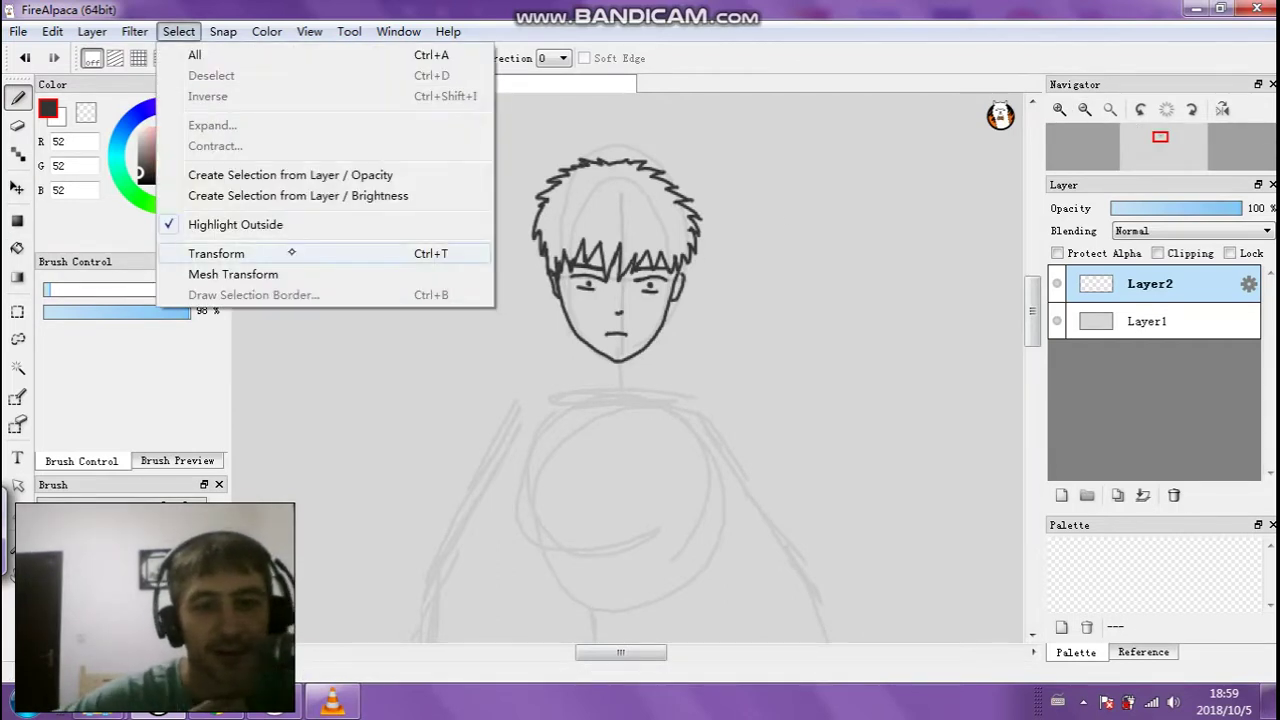
left_click(286, 252)
left_click_drag(603, 288, 602, 292)
left_click_drag(695, 350, 700, 351)
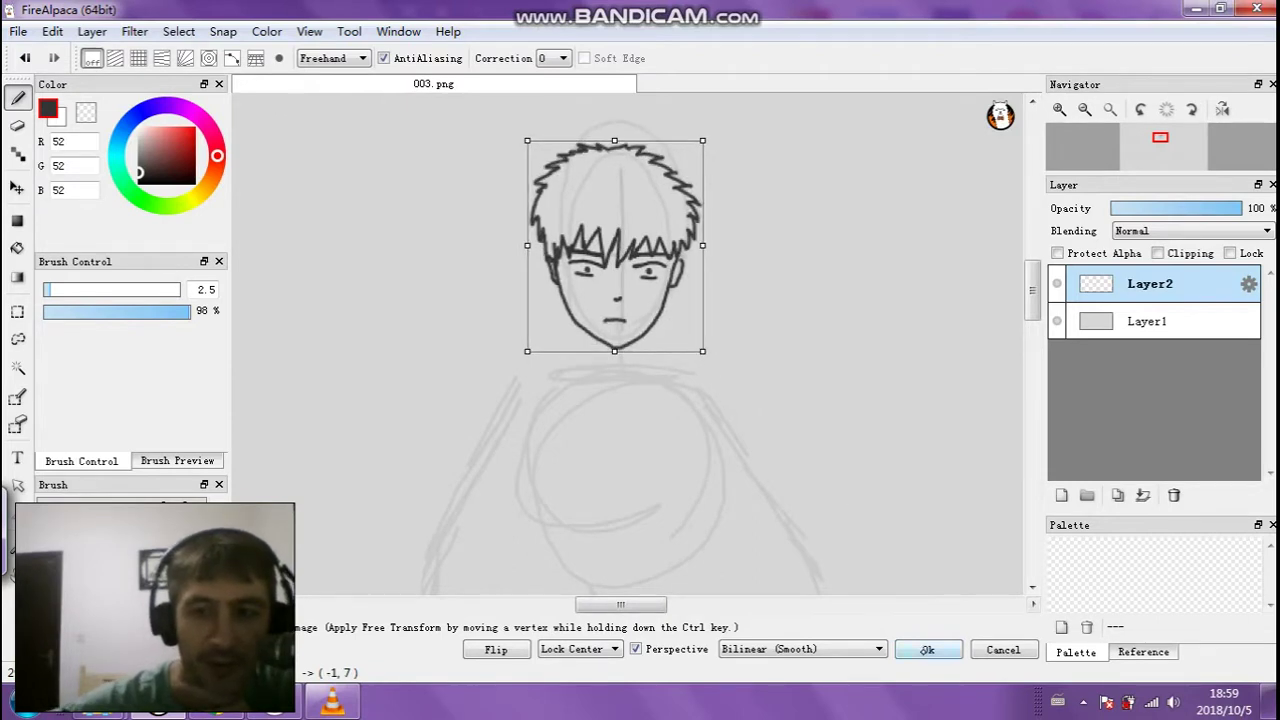
left_click(927, 649)
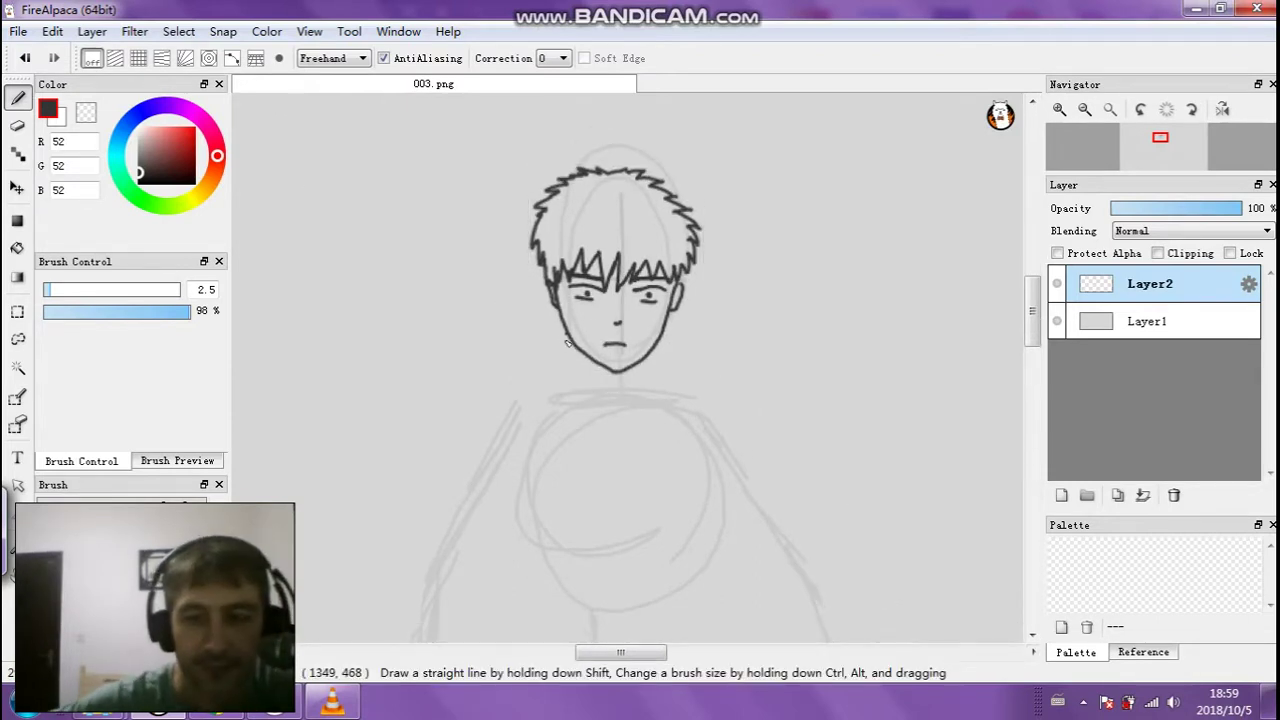
Draw the two neck lines and the karate jacket's collar edges, with one long edge curving diagonally across the torso towards the waist
left_click_drag(653, 349, 650, 393)
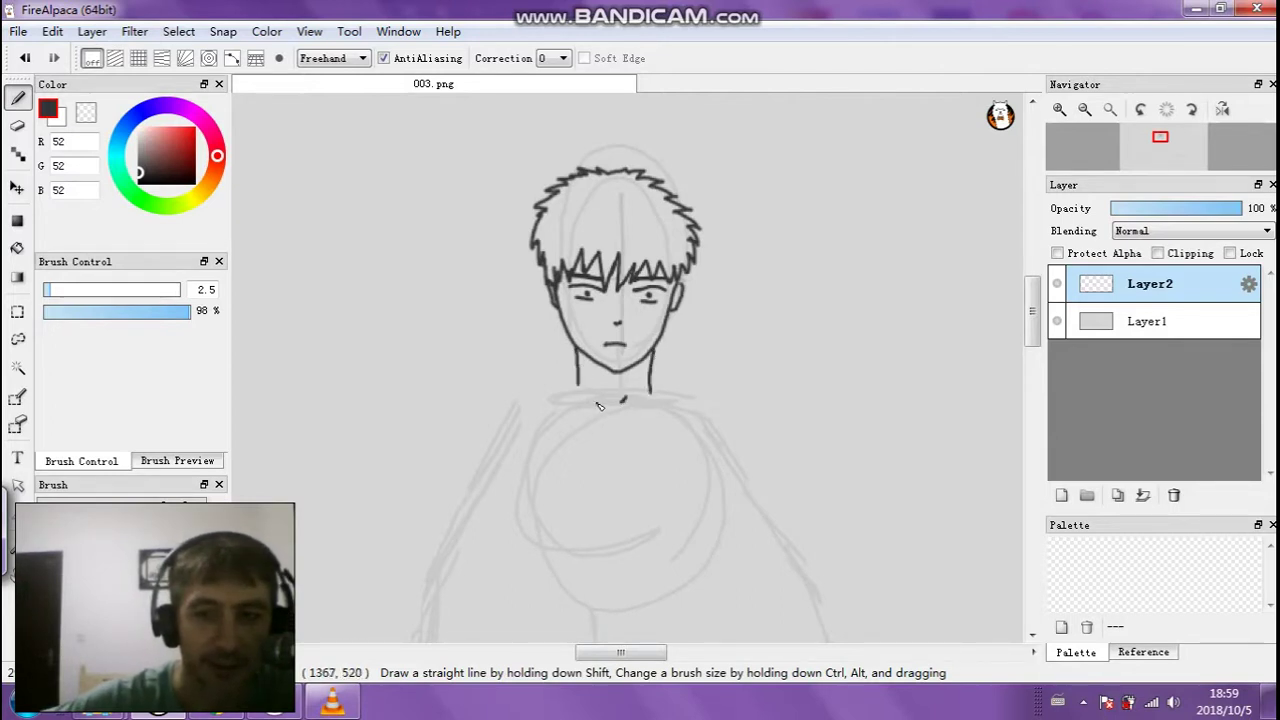
left_click_drag(577, 358, 572, 476)
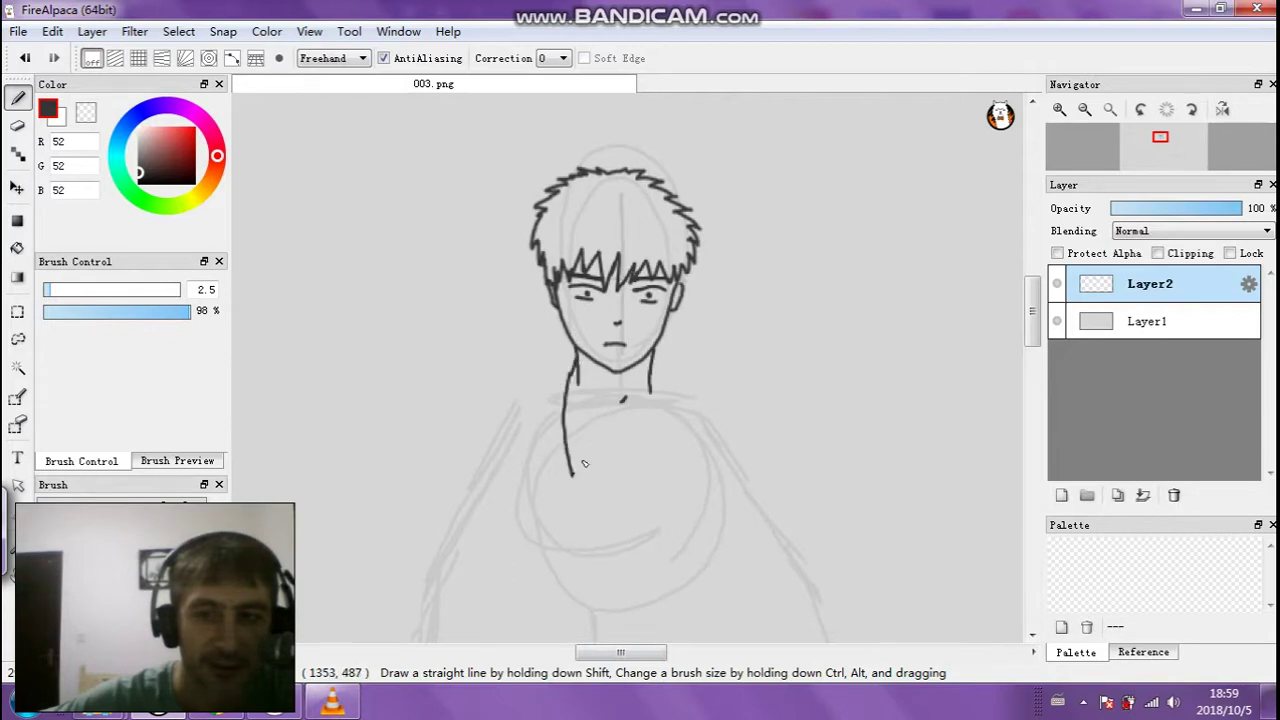
left_click_drag(666, 393, 681, 529)
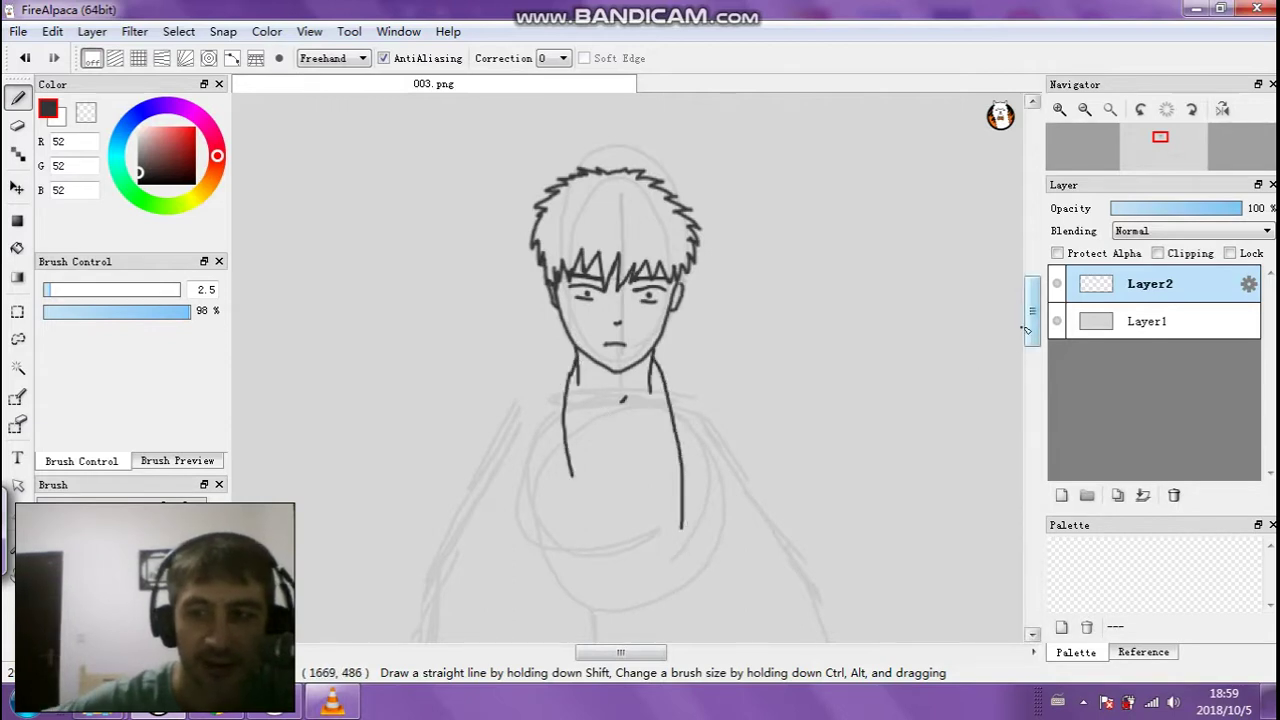
scroll(650, 327, "down", 3)
mouse_move(682, 314)
left_mouse_down()
mouse_move(668, 368)
mouse_move(578, 492)
left_mouse_up()
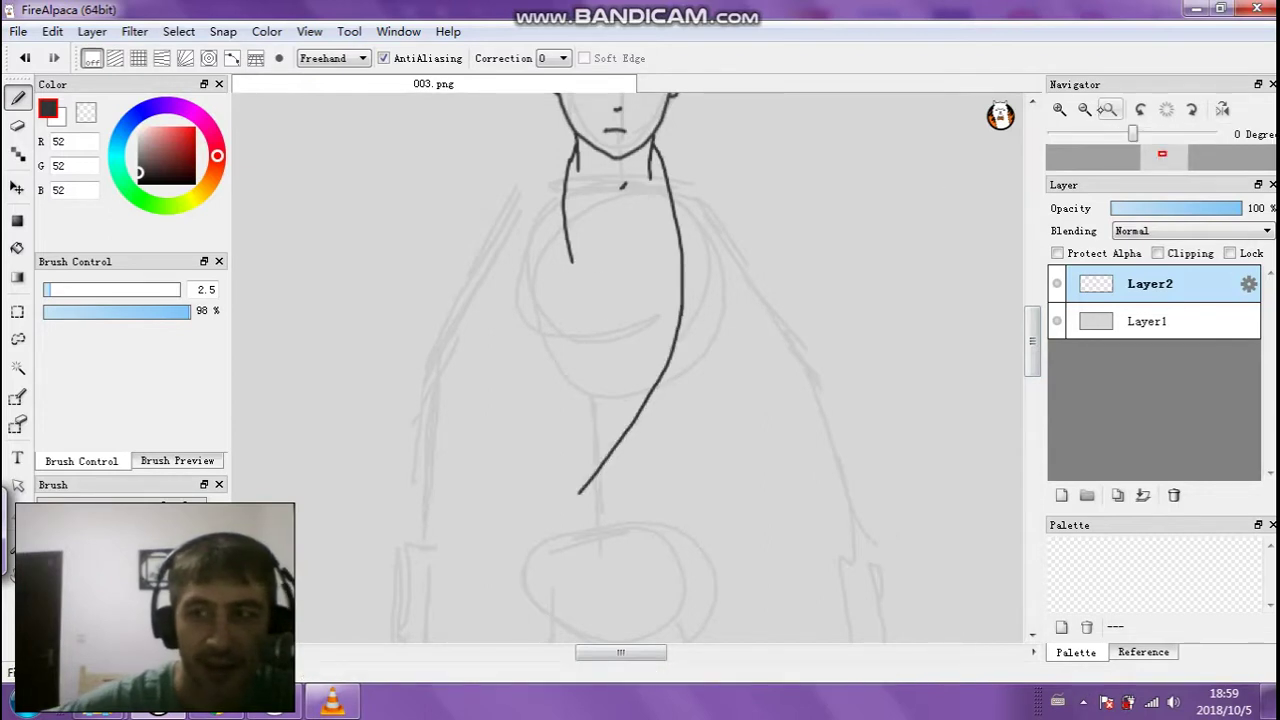
Enlarge the head and collar drawing on Layer2 with Transform, reposition it over the body sketch, and apply it
left_click(1084, 109)
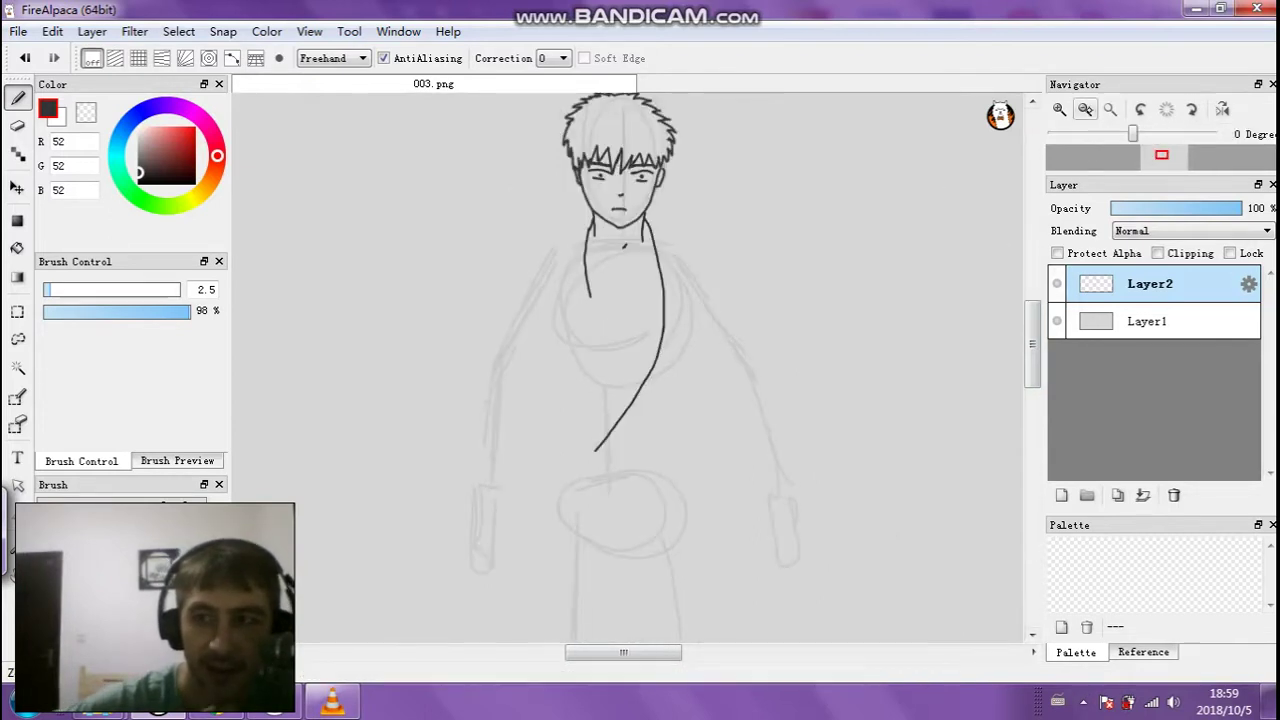
left_click(1084, 109)
left_click(178, 31)
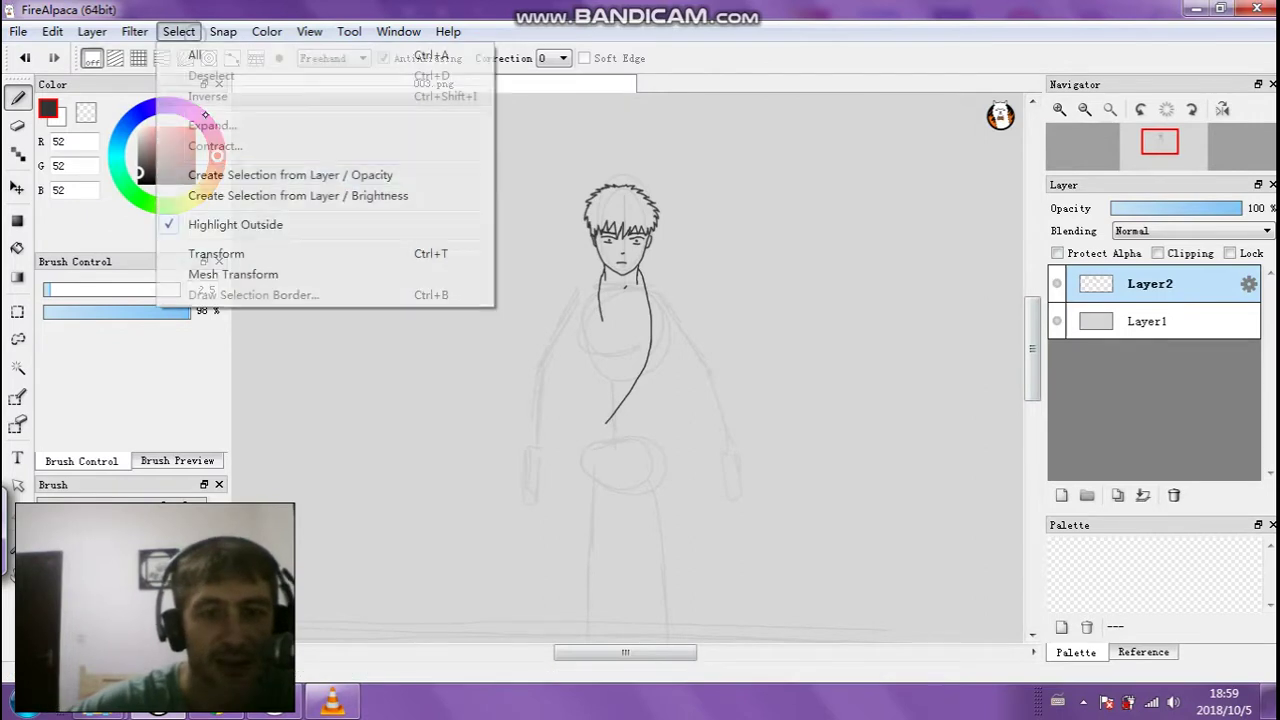
left_click(212, 251)
left_click_drag(661, 400, 668, 410)
mouse_move(678, 282)
left_mouse_down()
mouse_move(648, 318)
mouse_move(650, 250)
mouse_move(647, 287)
left_mouse_up()
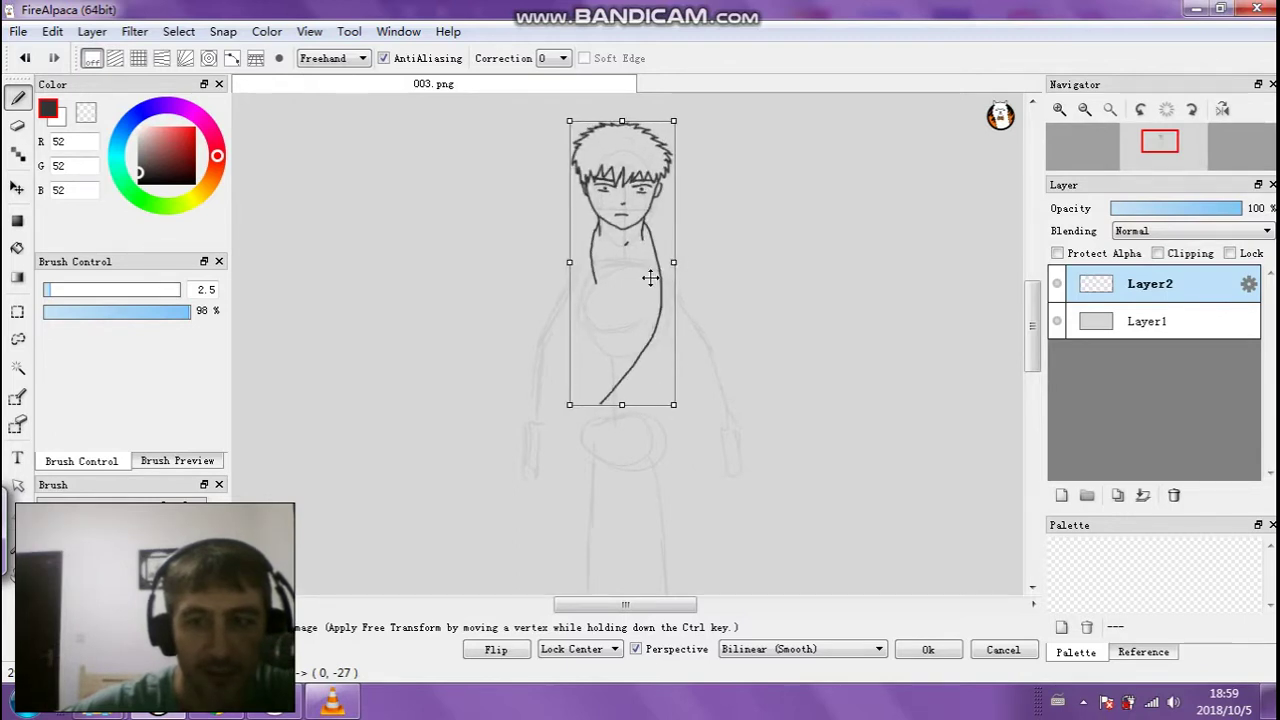
mouse_move(671, 261)
left_mouse_down()
mouse_move(655, 260)
mouse_move(648, 322)
mouse_move(643, 276)
left_mouse_up()
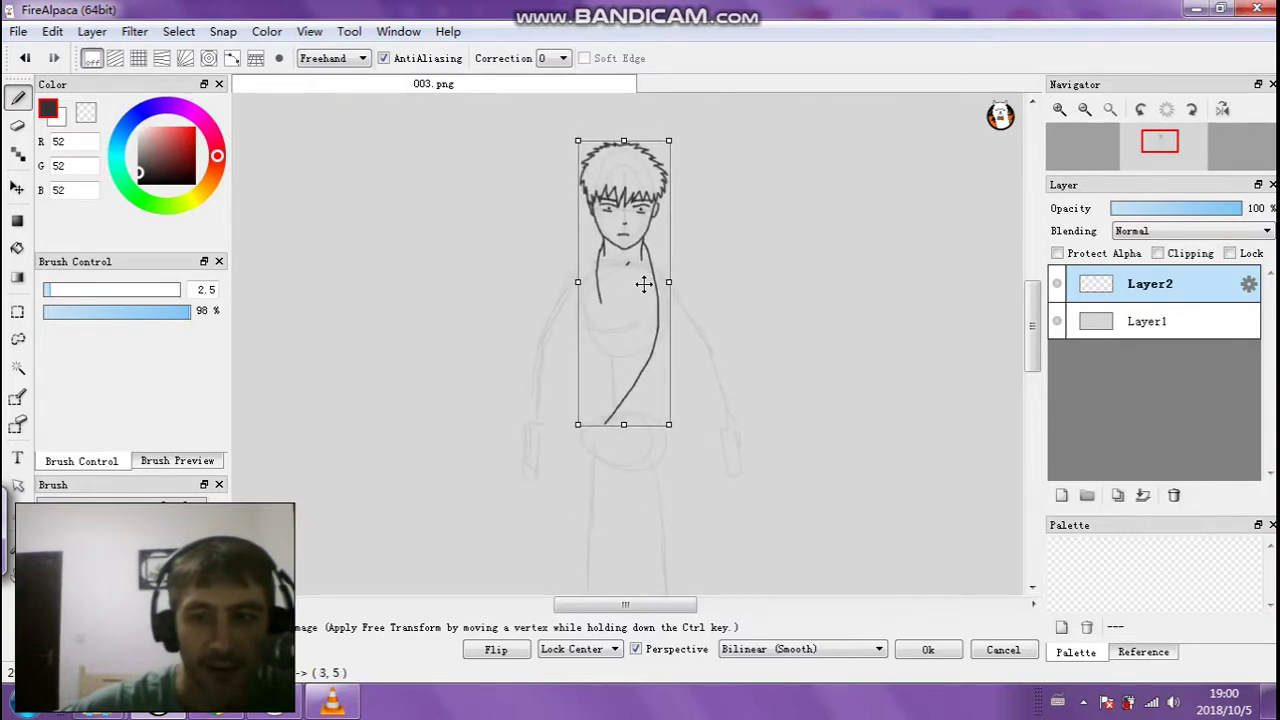
left_click(928, 649)
Erase the long collar edge that crosses the torso, from the waist up to the neck, with a resized Eraser
mouse_move(1050, 148)
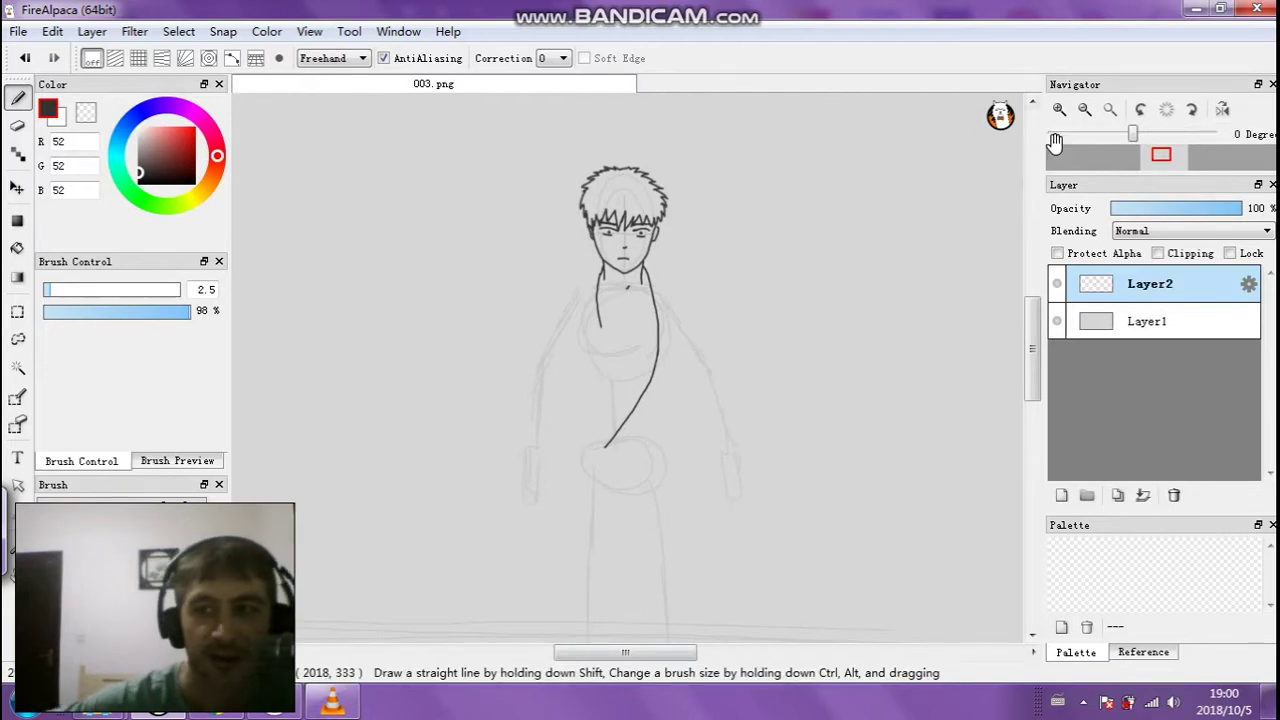
left_click(1059, 109)
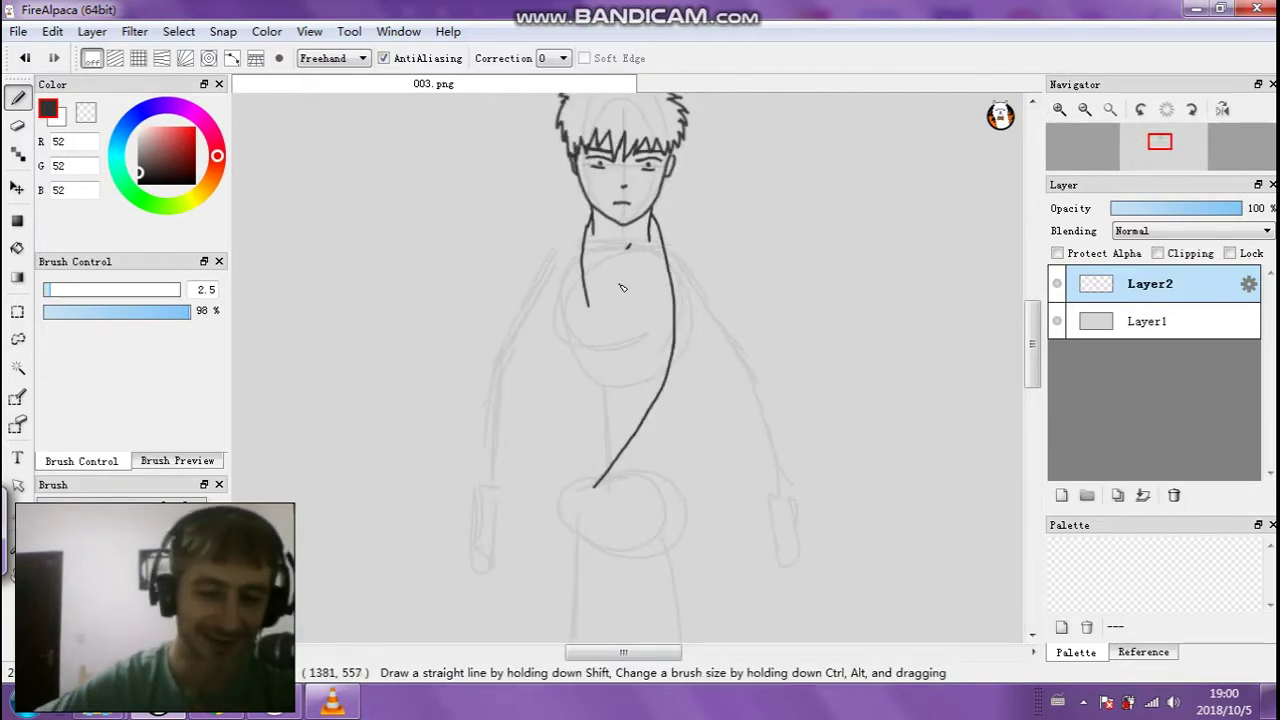
left_click(18, 125)
left_click(131, 290)
mouse_move(594, 480)
left_mouse_down()
mouse_move(631, 422)
mouse_move(676, 272)
mouse_move(657, 223)
left_mouse_up()
Redraw the jacket collar with the brush as two edges meeting in a V at mid-torso, one continuing diagonally towards the waist
left_click(17, 97)
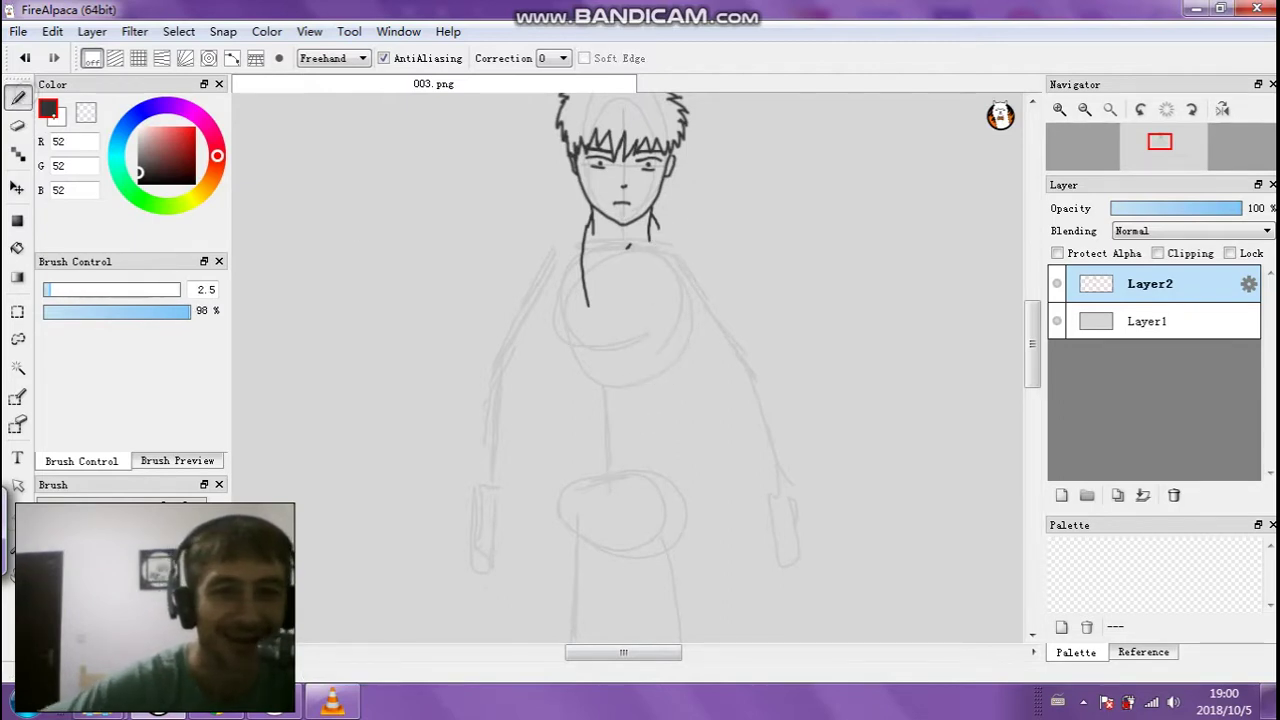
mouse_move(665, 285)
left_mouse_down()
mouse_move(640, 372)
mouse_move(583, 457)
left_mouse_up()
left_click_drag(589, 305, 623, 400)
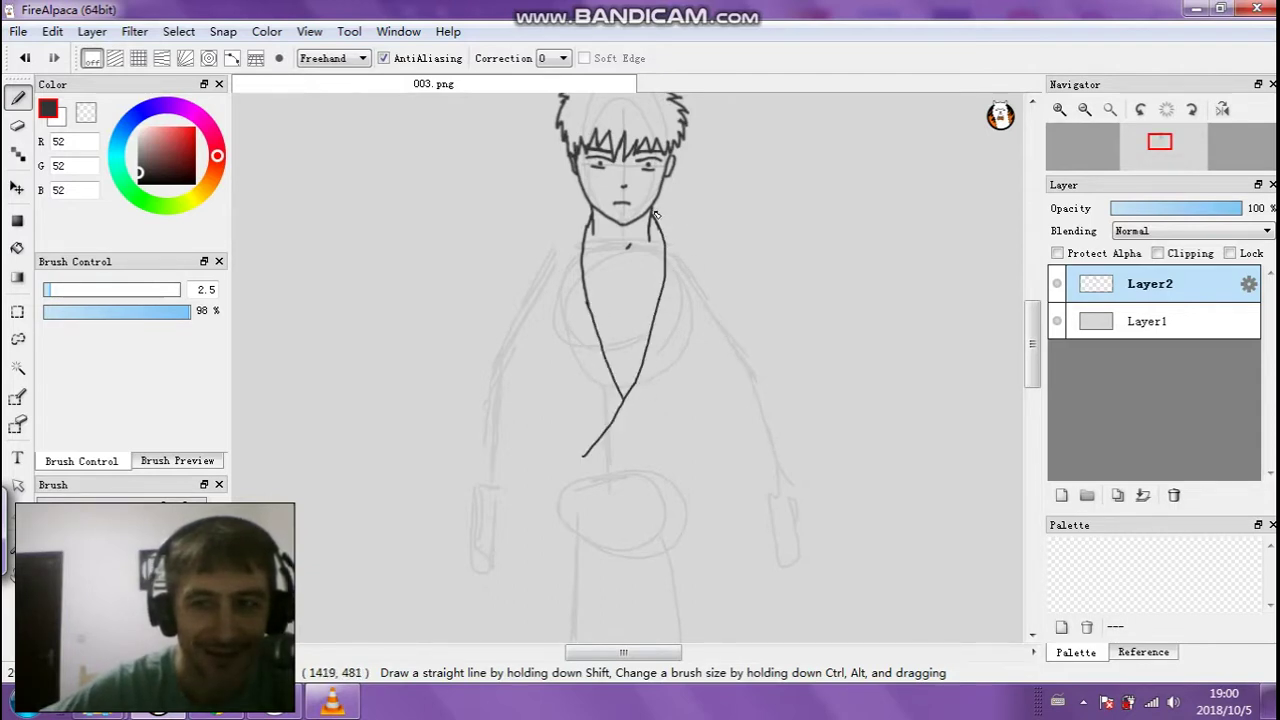
left_click_drag(679, 237, 709, 256)
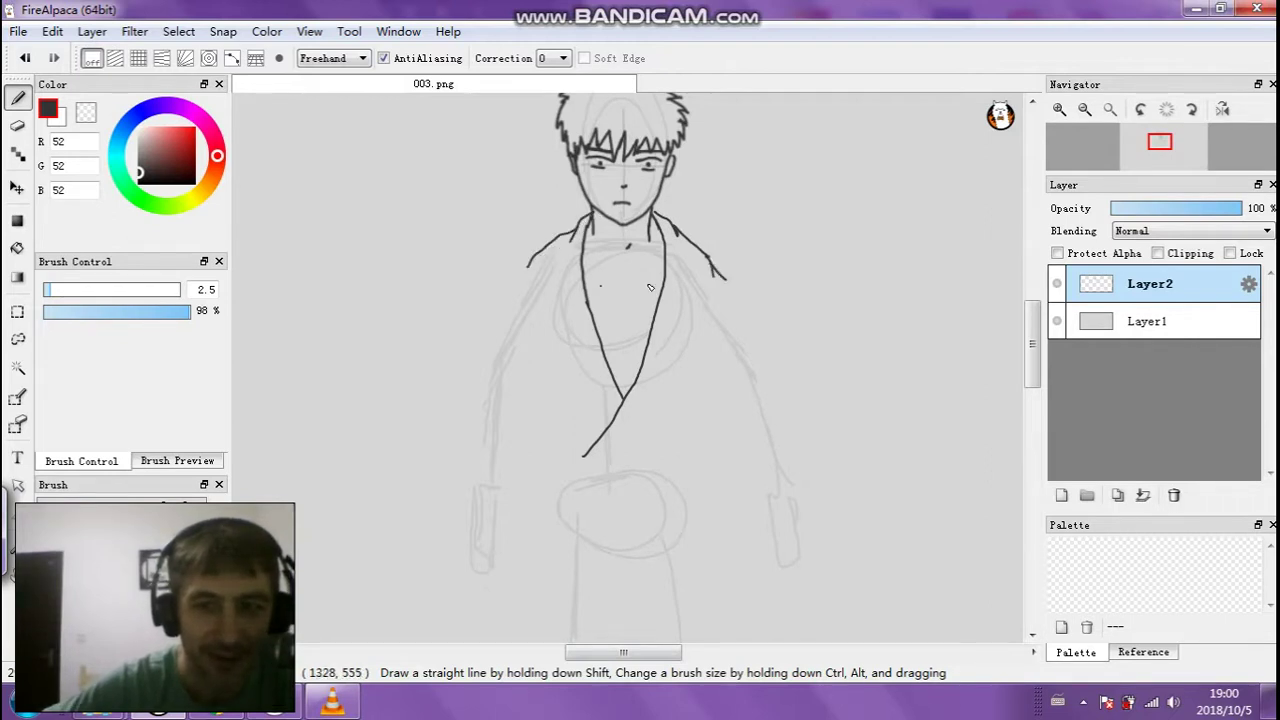
key("ctrl+z")
key("ctrl+z")
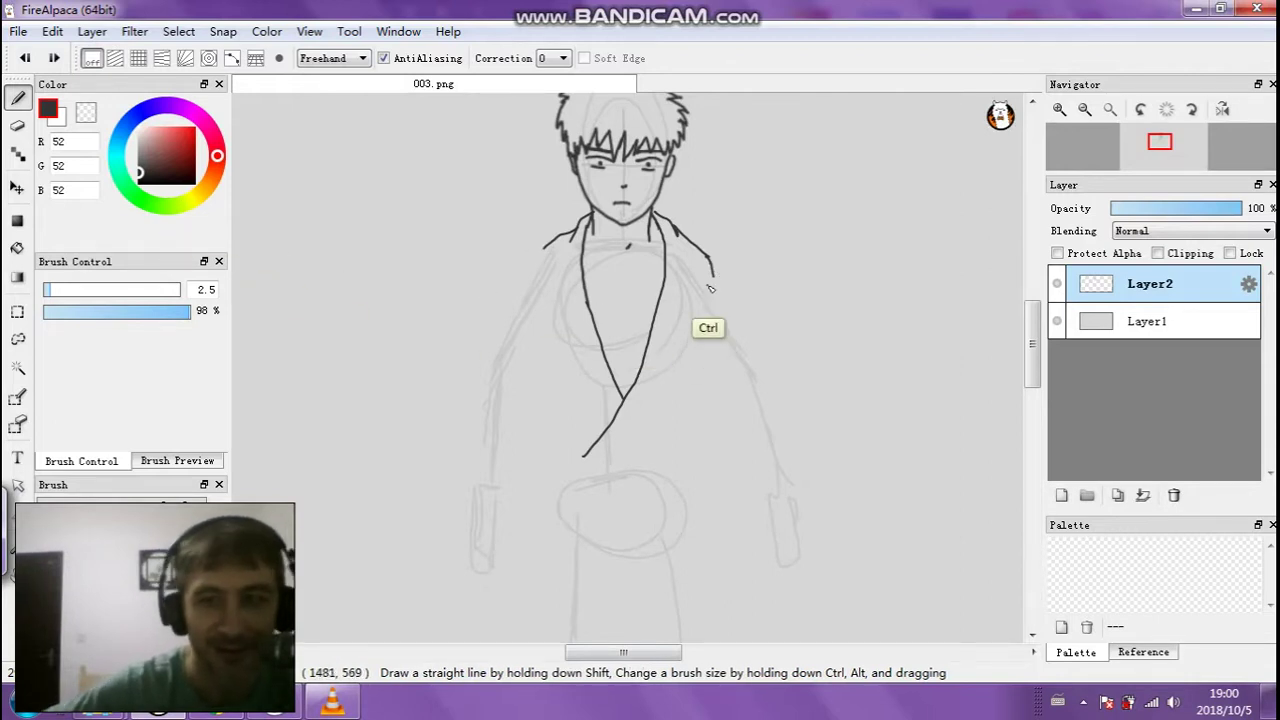
key("ctrl+z")
key("ctrl+z")
key("ctrl+z")
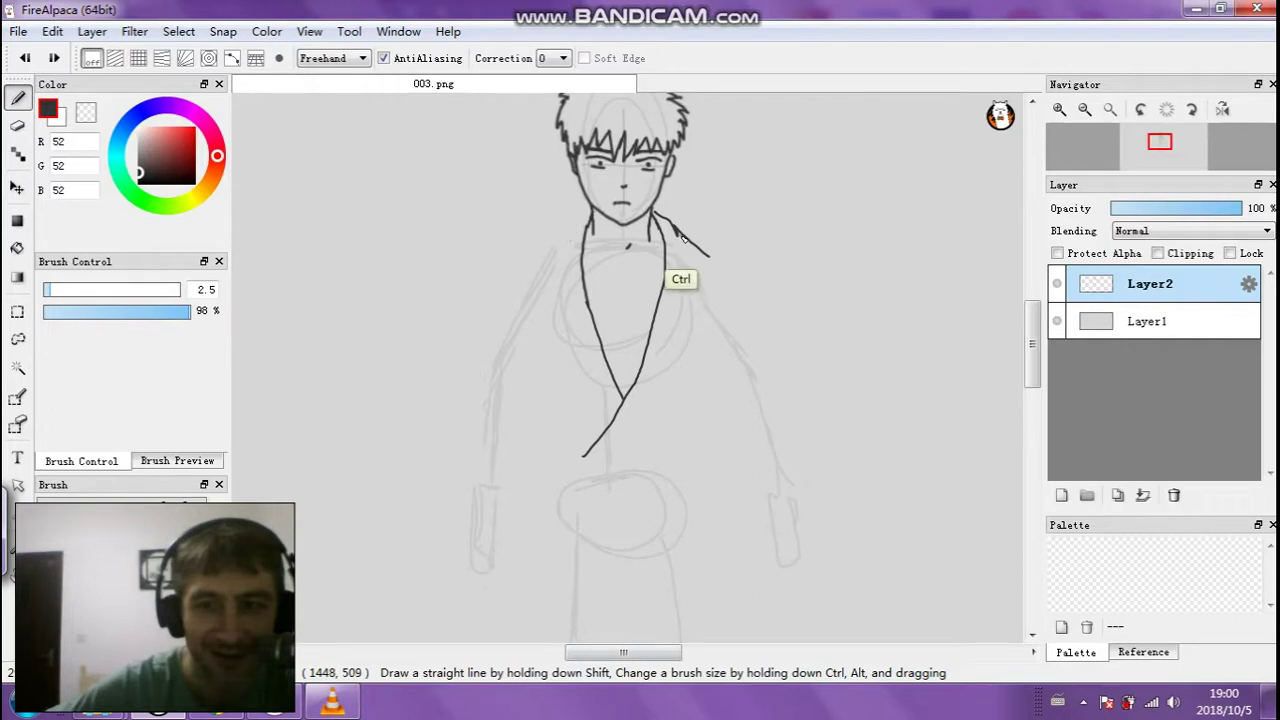
key("ctrl+z")
Draw the jacket's two sloping shoulder lines, its side edges below the armpits, and the wavy hem joining them at the waist
left_click_drag(657, 213, 702, 236)
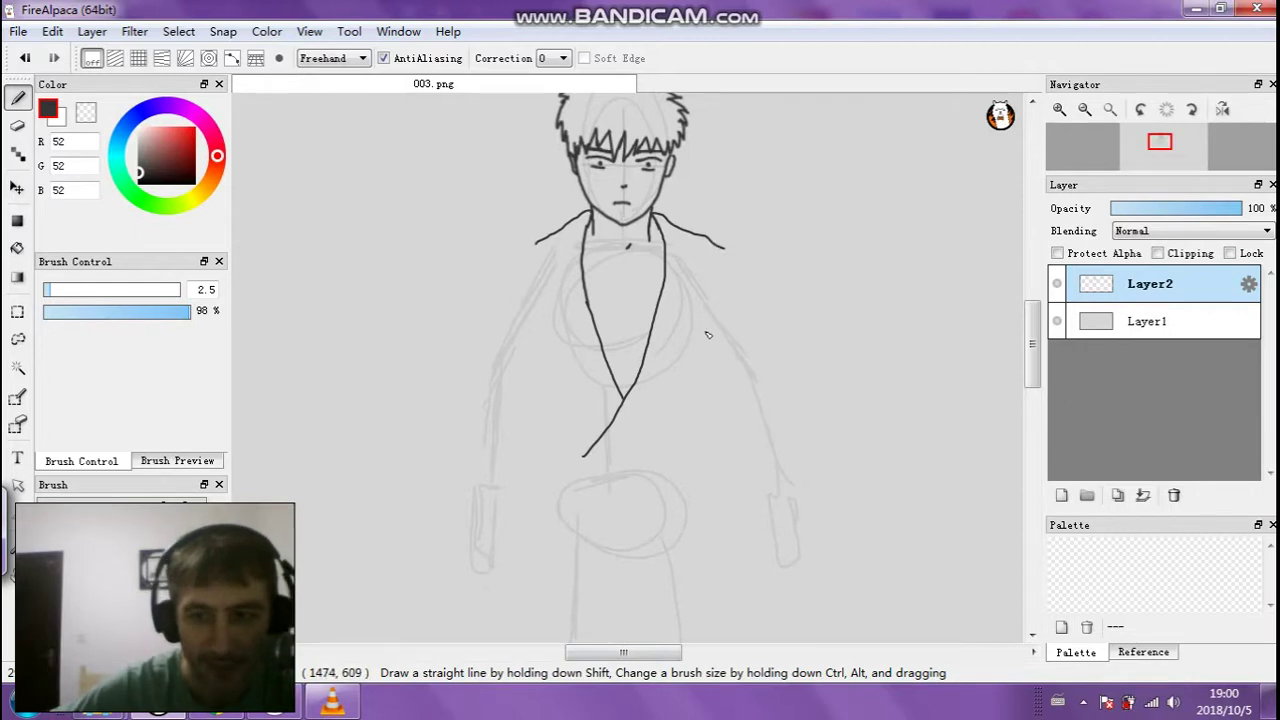
left_click_drag(697, 435, 641, 467)
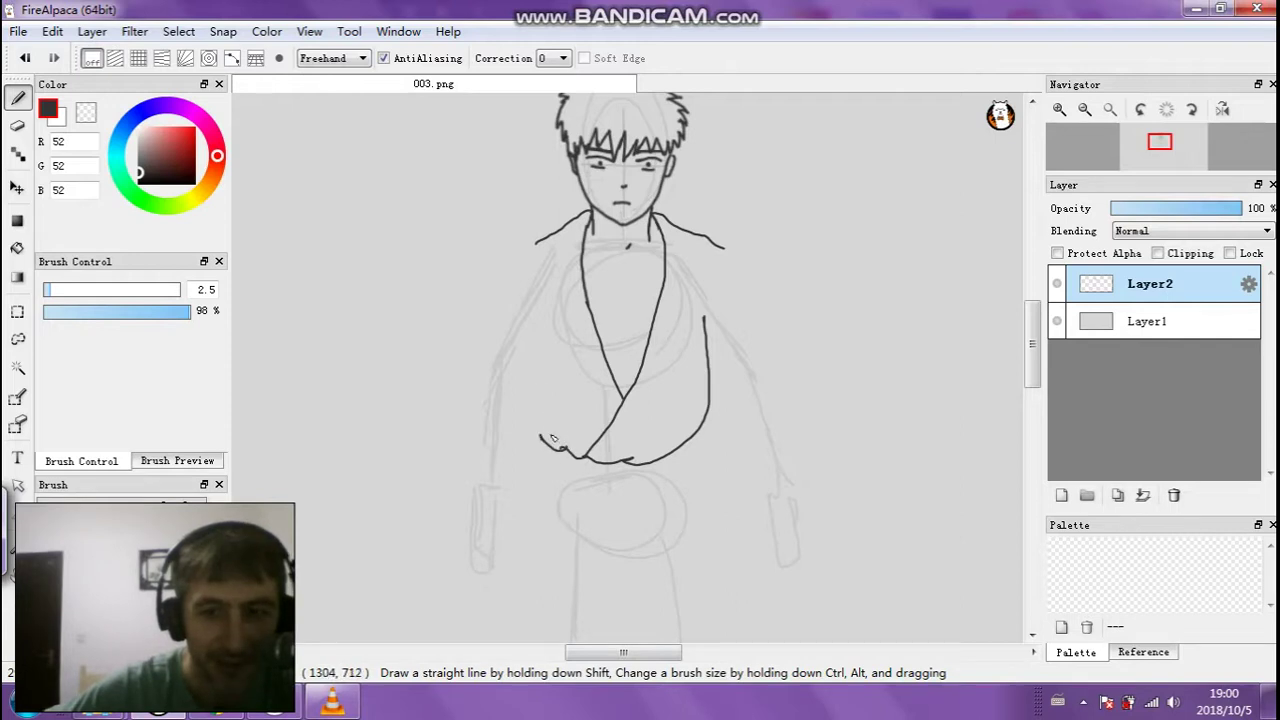
left_click_drag(531, 383, 533, 337)
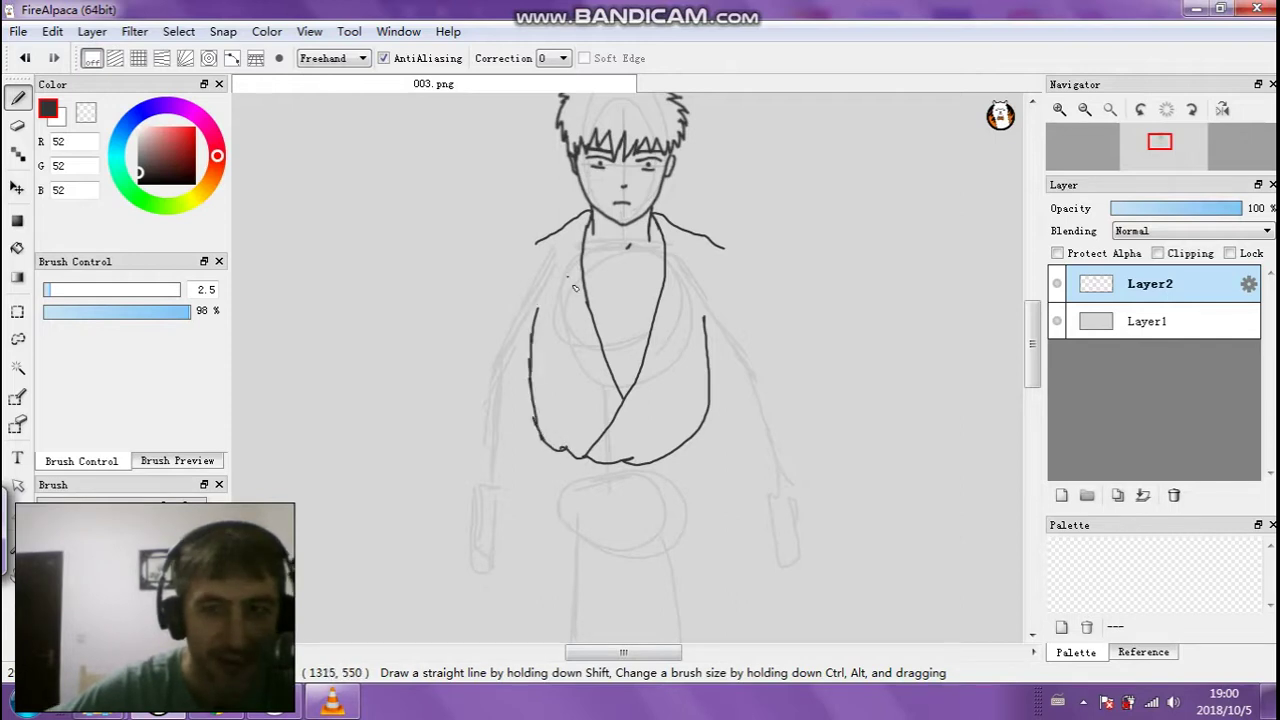
key("ctrl+z")
key("ctrl+z")
left_click_drag(536, 330, 546, 402)
key("ctrl+z")
left_click_drag(538, 337, 551, 443)
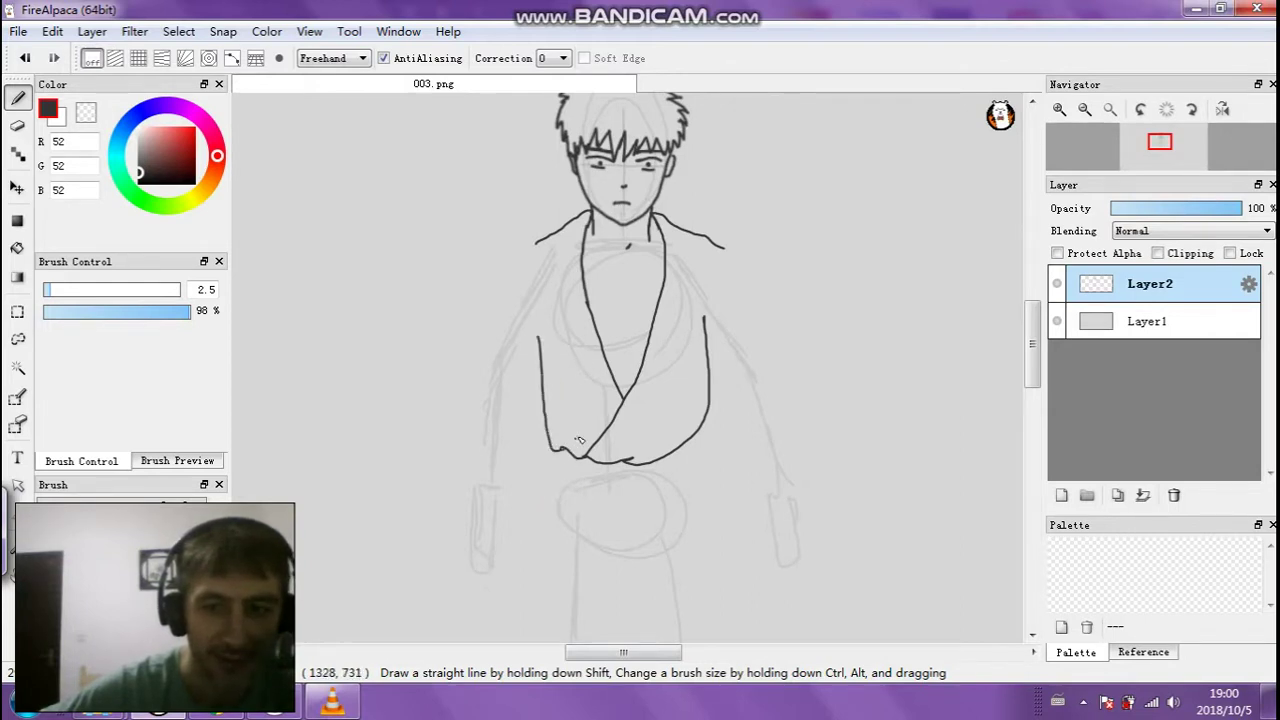
left_click_drag(545, 348, 540, 318)
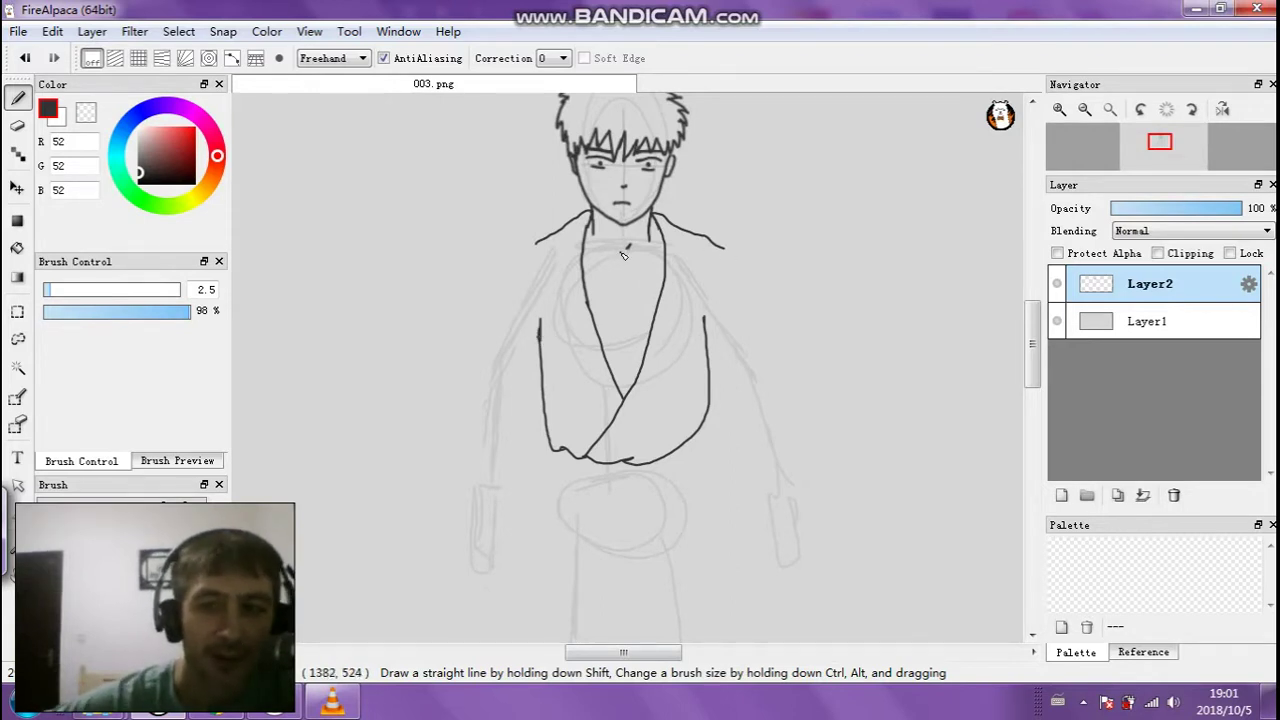
Draw collarbone and abdominal muscle lines inside the jacket opening, and add a parallel outer line to each collar edge, with a small hem crease
left_click_drag(595, 245, 619, 252)
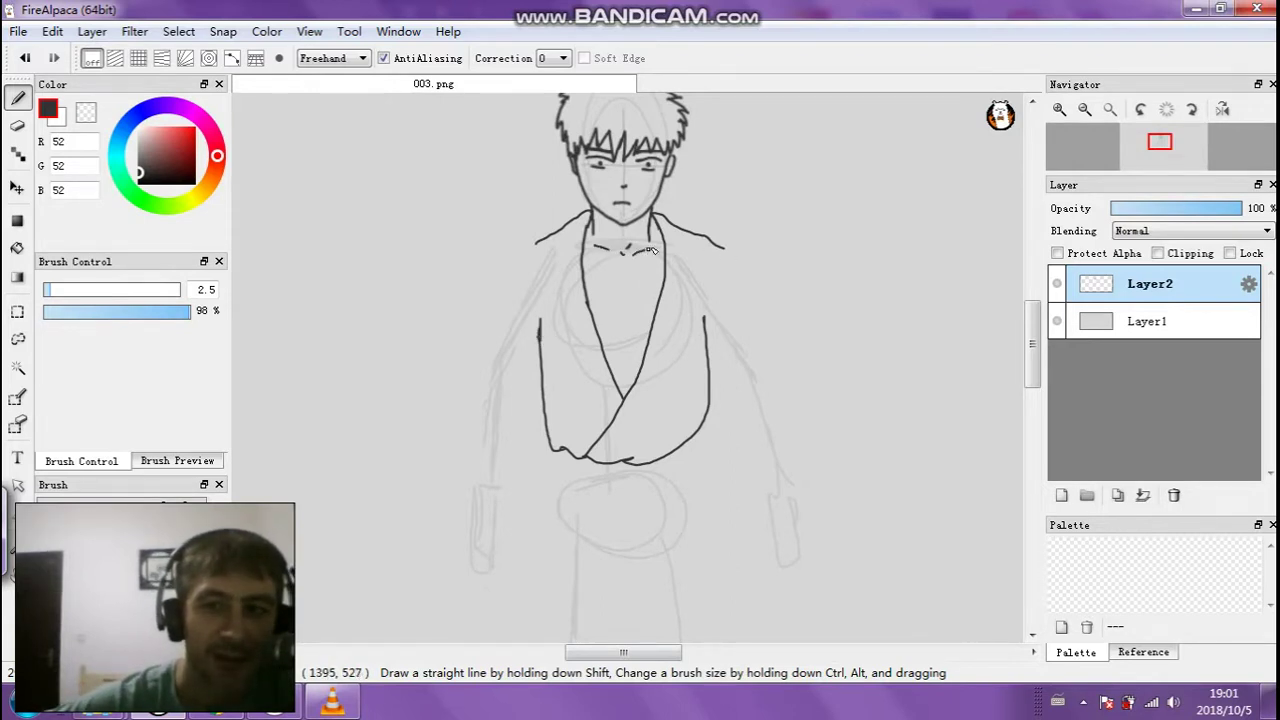
left_click_drag(628, 298, 630, 328)
mouse_move(610, 338)
left_mouse_down()
mouse_move(632, 328)
mouse_move(619, 353)
left_mouse_up()
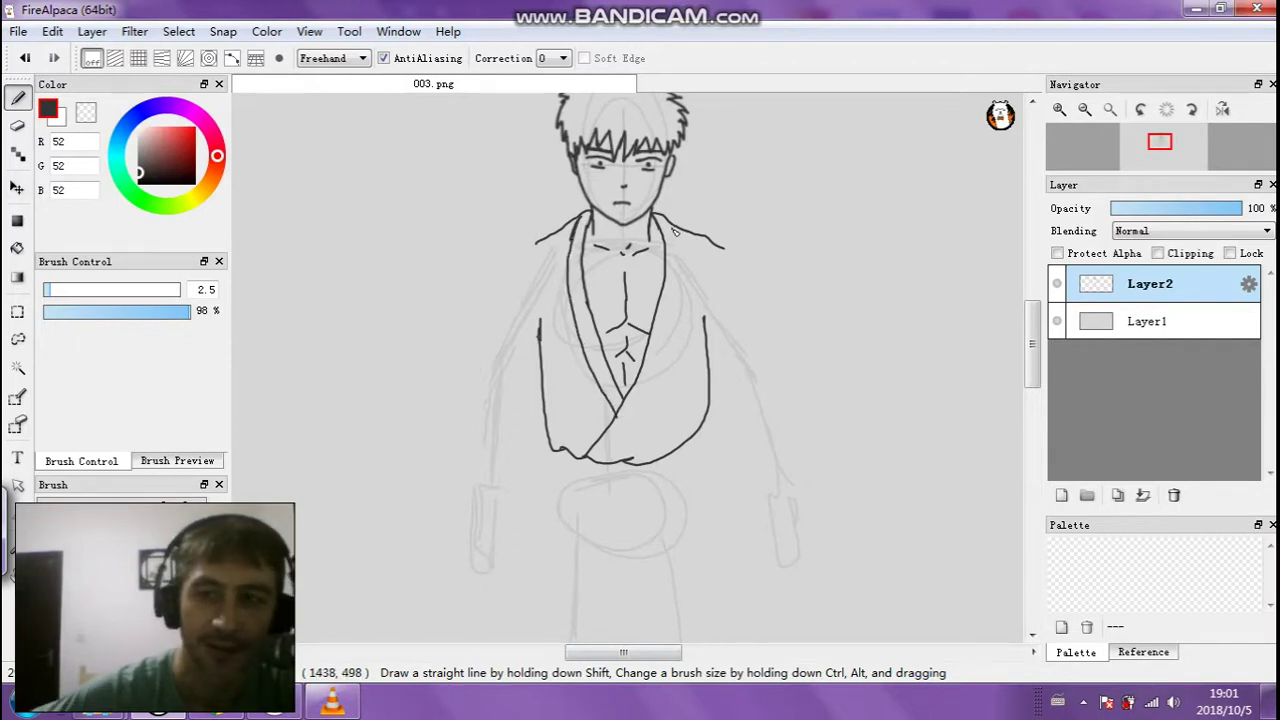
left_click_drag(677, 325, 659, 385)
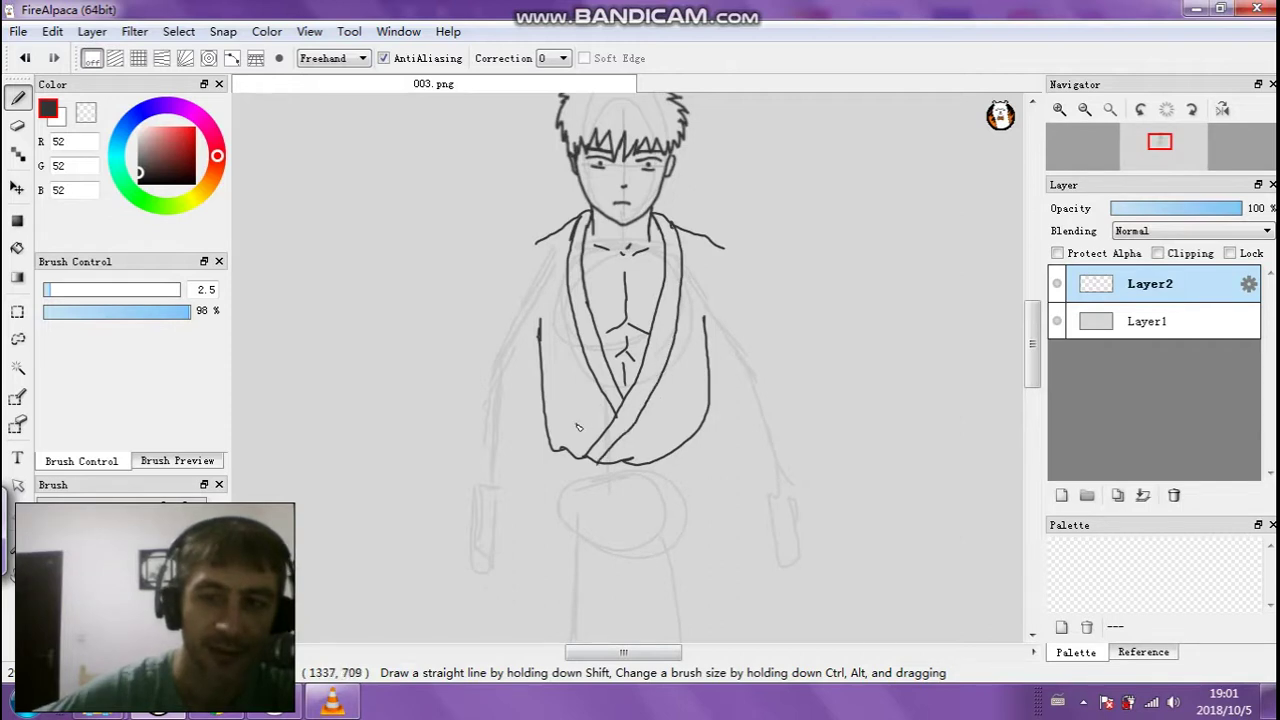
left_click_drag(576, 443, 575, 436)
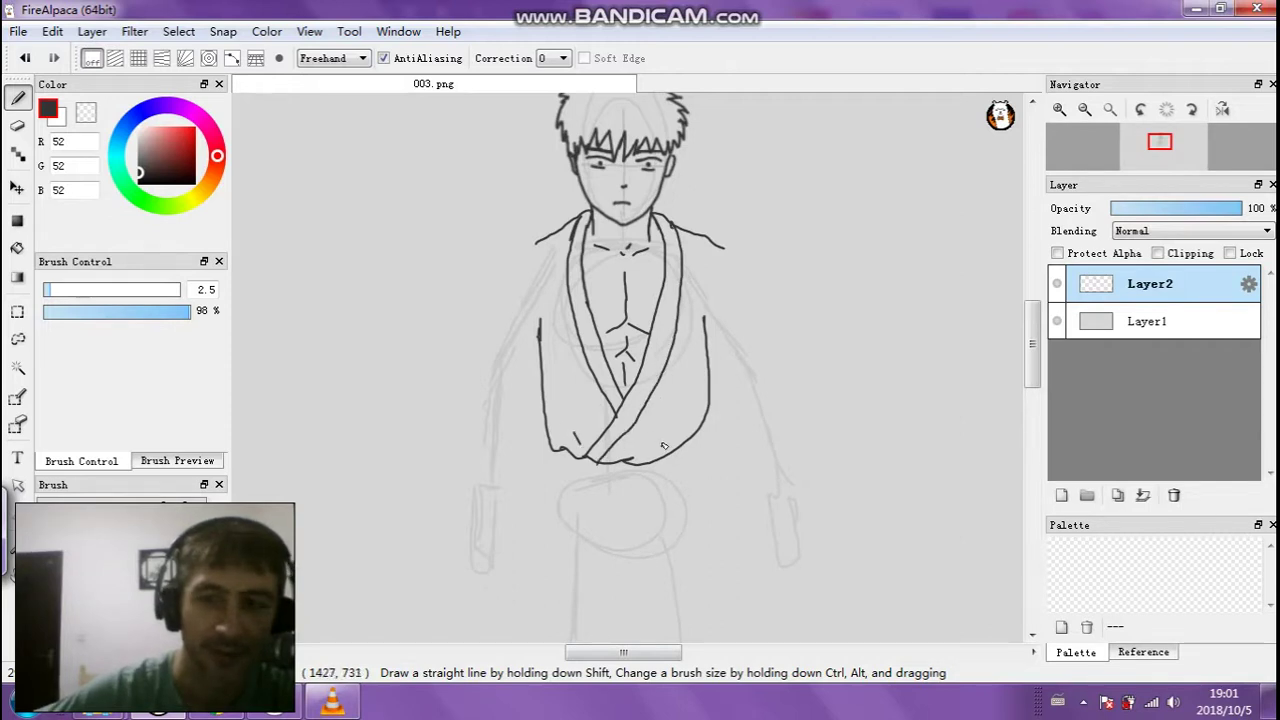
Erase the jacket's curved side edge on the viewer's right and redraw it as a straighter vertical line ending in a small hem fold
key("e")
left_click_drag(718, 408, 723, 386)
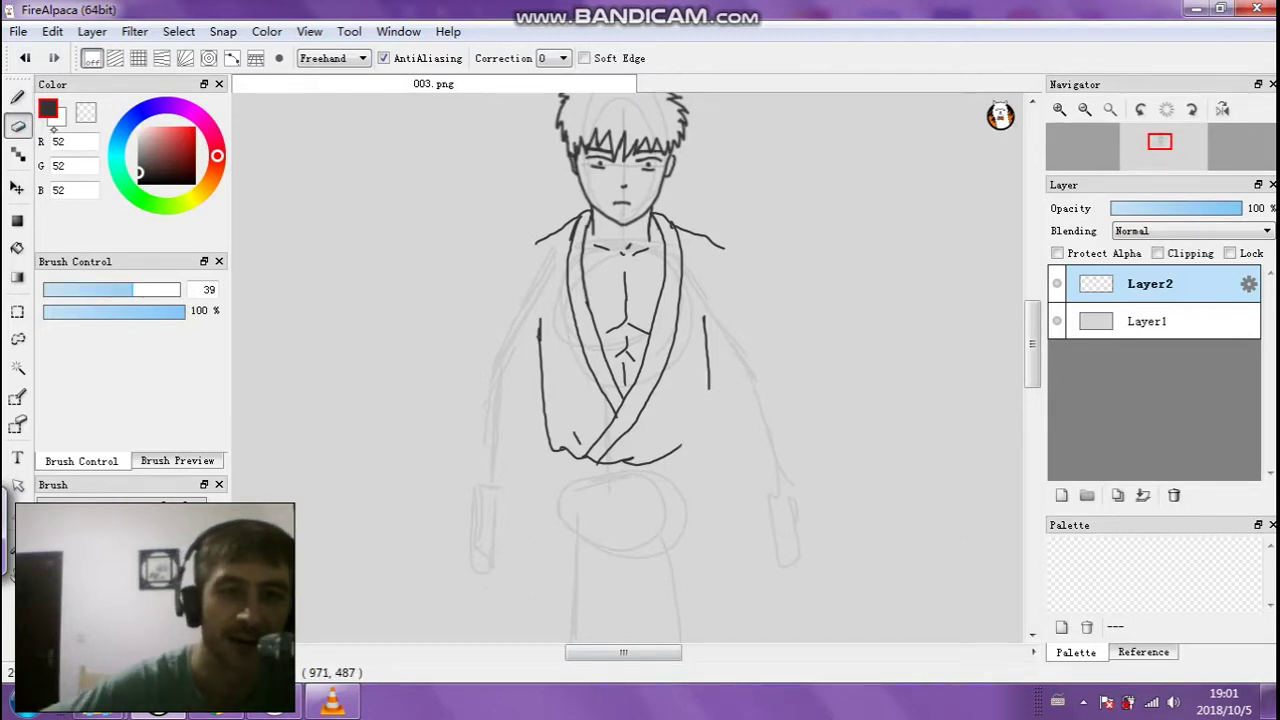
key("b")
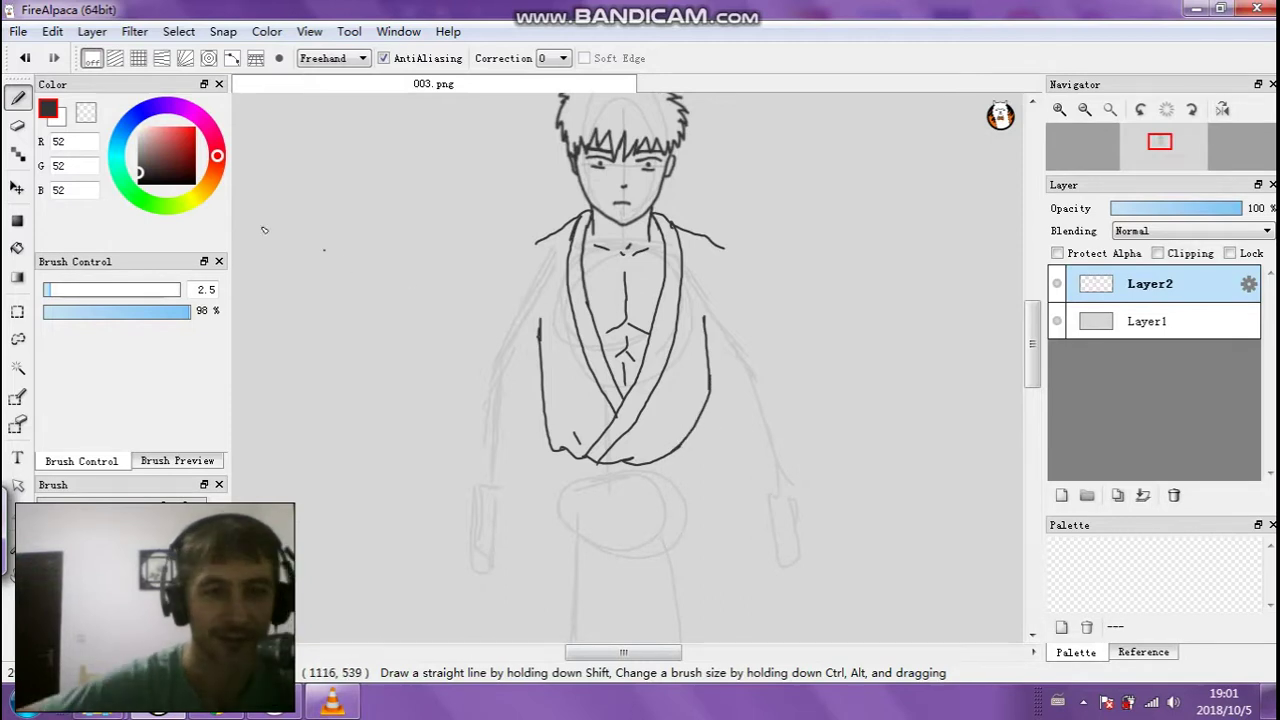
key("e")
left_click_drag(716, 363, 704, 318)
key("b")
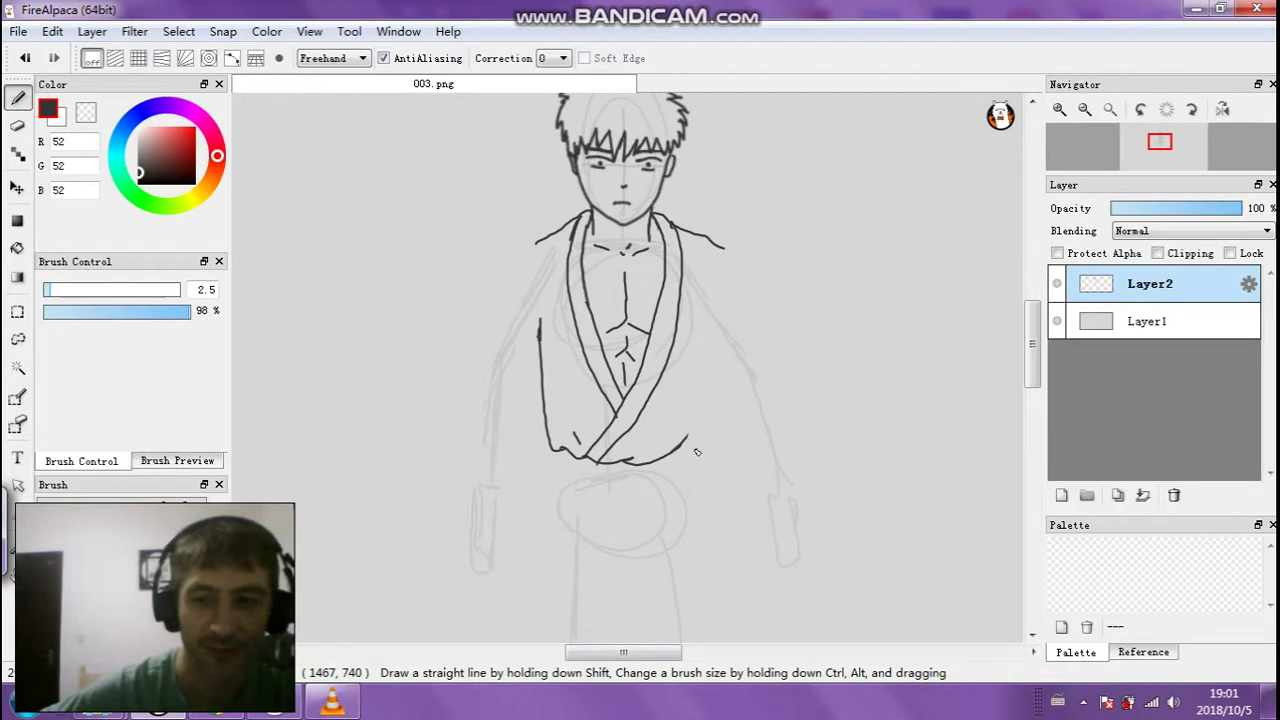
left_click_drag(698, 446, 705, 359)
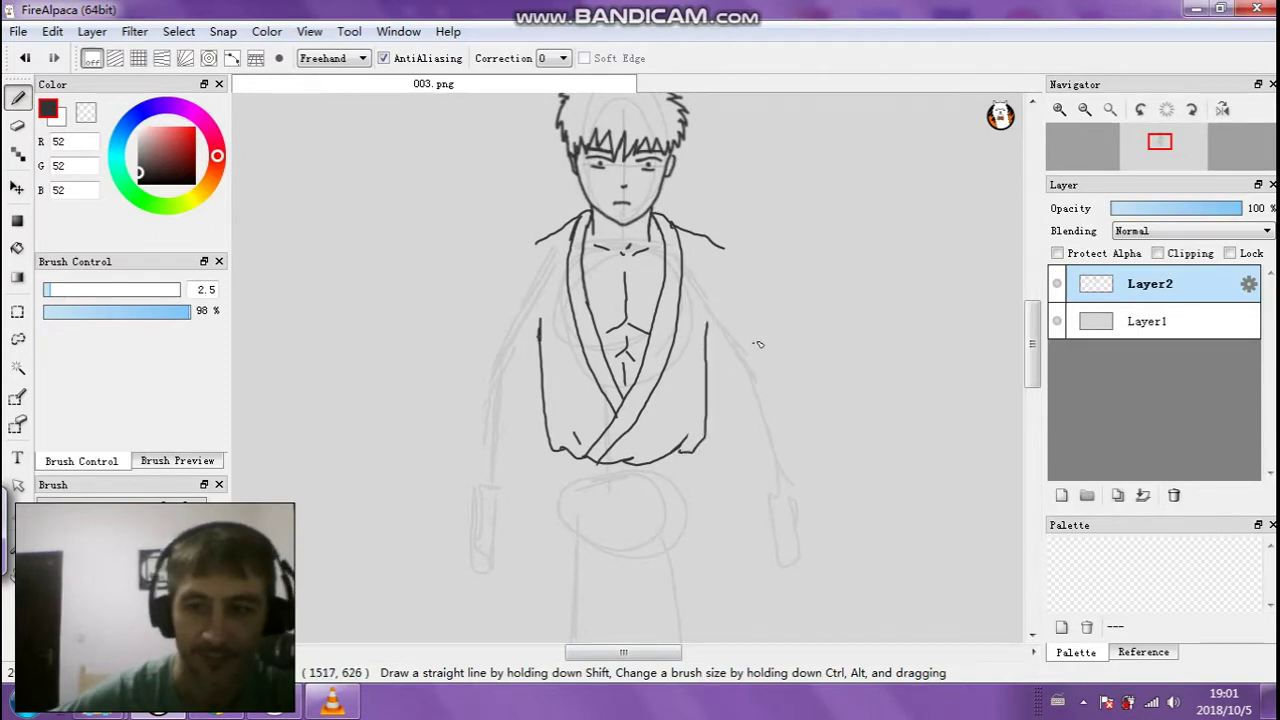
Transform the Layer2 drawing to make it narrower and slightly shorter, position it over the body sketch, and apply the change
left_click(179, 31)
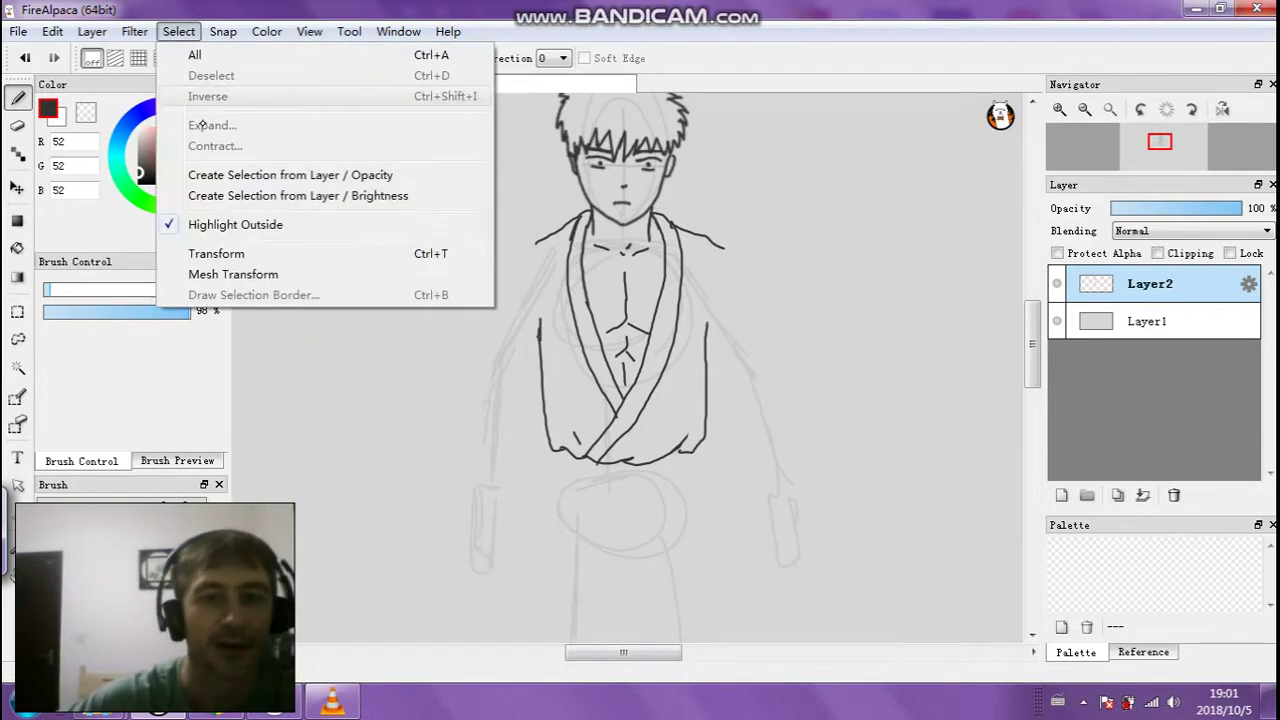
left_click(240, 253)
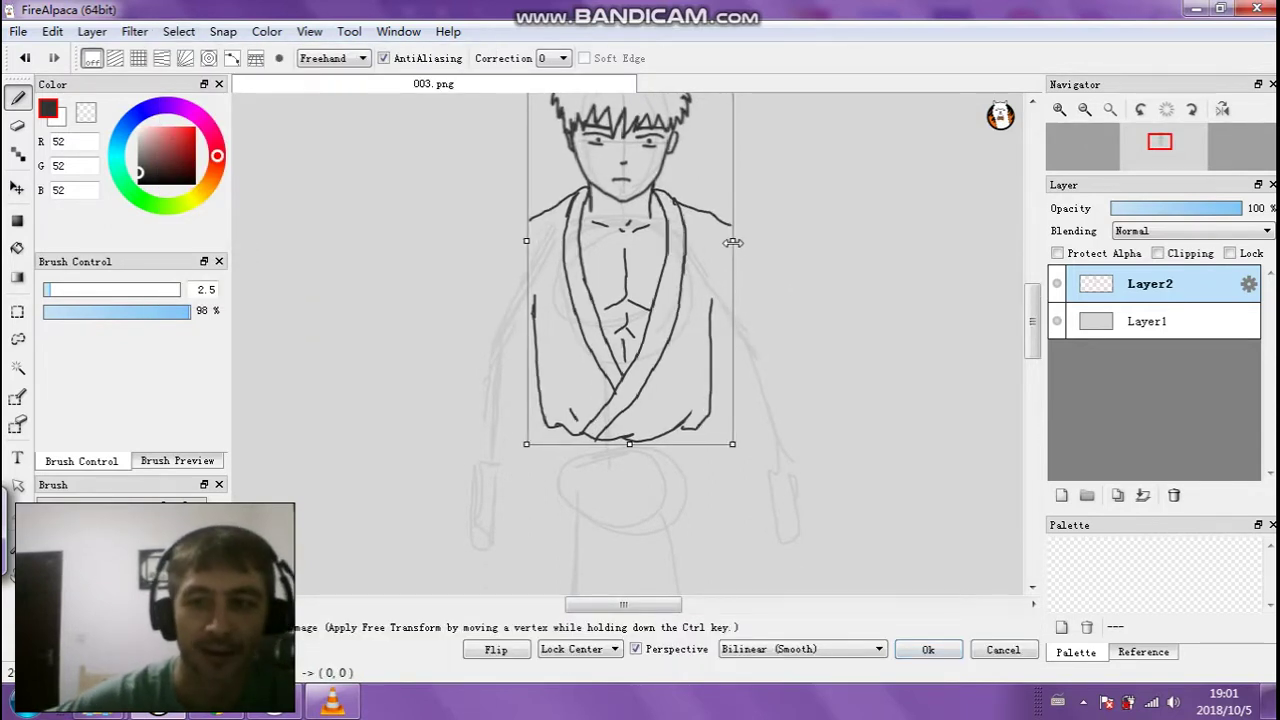
left_click_drag(709, 241, 713, 250)
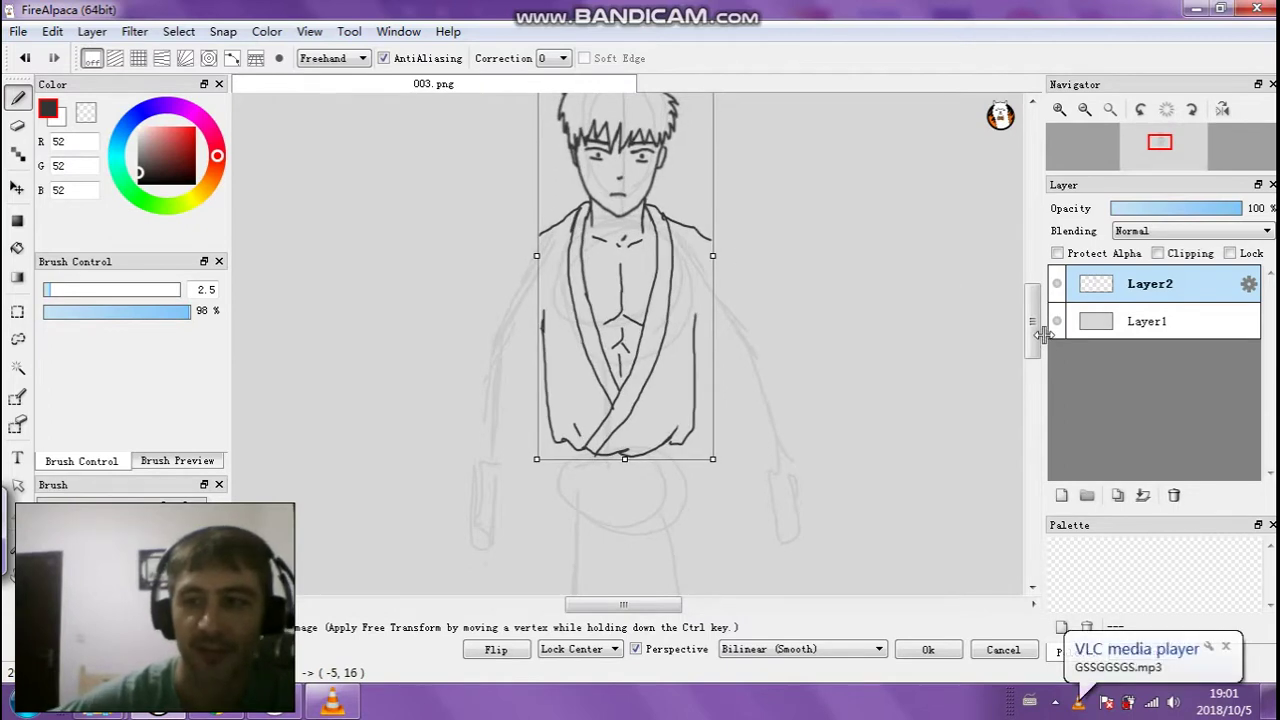
left_click_drag(1034, 320, 1034, 311)
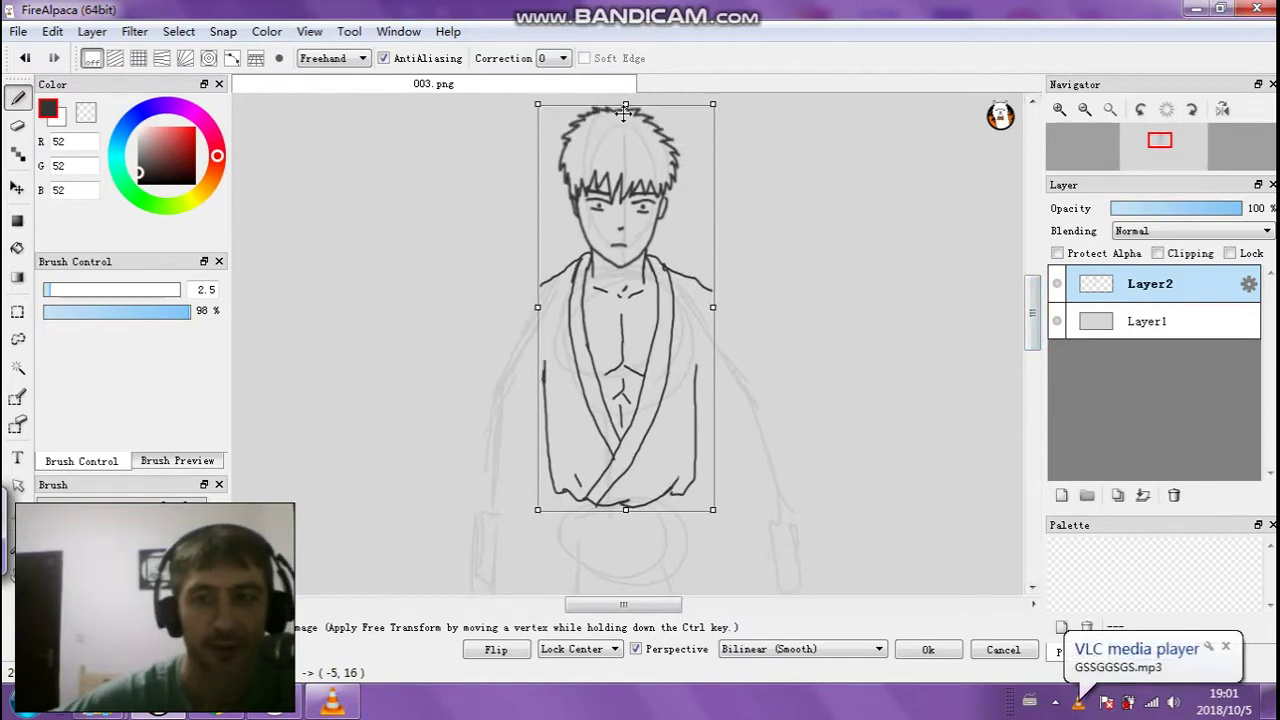
left_click_drag(626, 104, 626, 110)
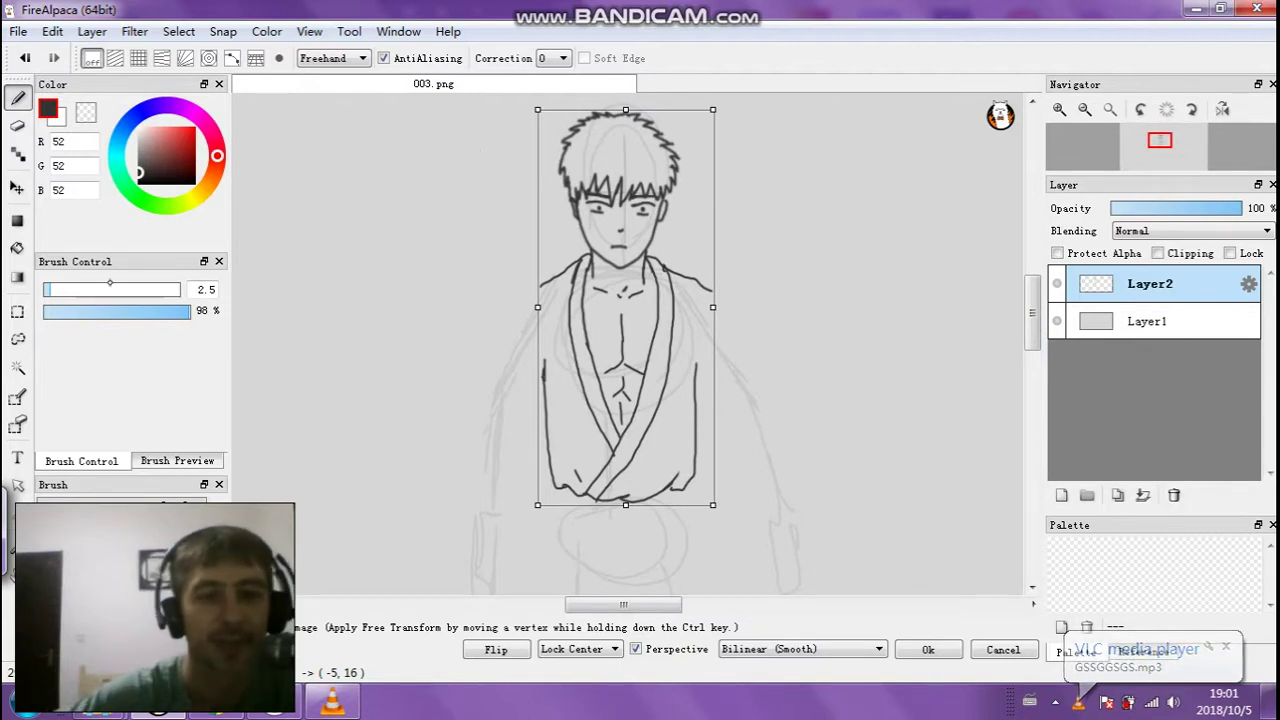
left_click(924, 650)
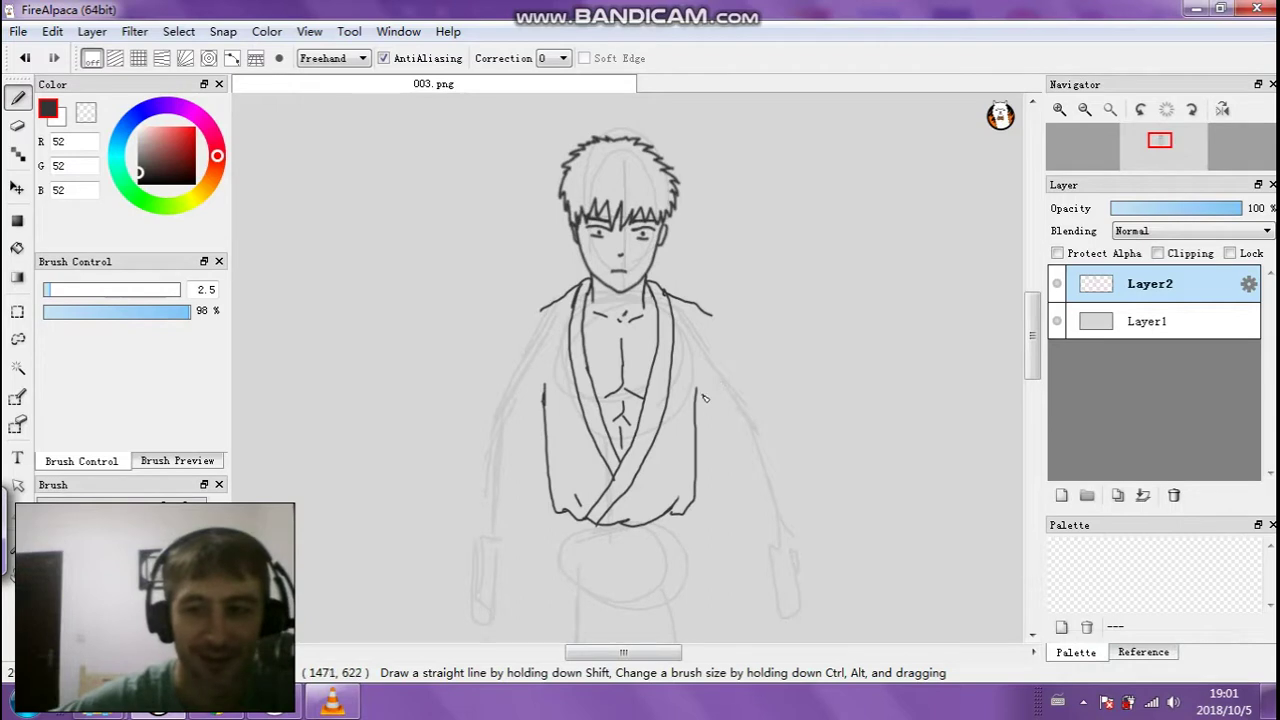
Draw the sleeve, cuff and hand on the viewer's right, plus the other sleeve's outer edge from shoulder to elbow
mouse_move(1030, 326)
left_mouse_down()
mouse_move(1027, 352)
mouse_move(1027, 339)
left_mouse_up()
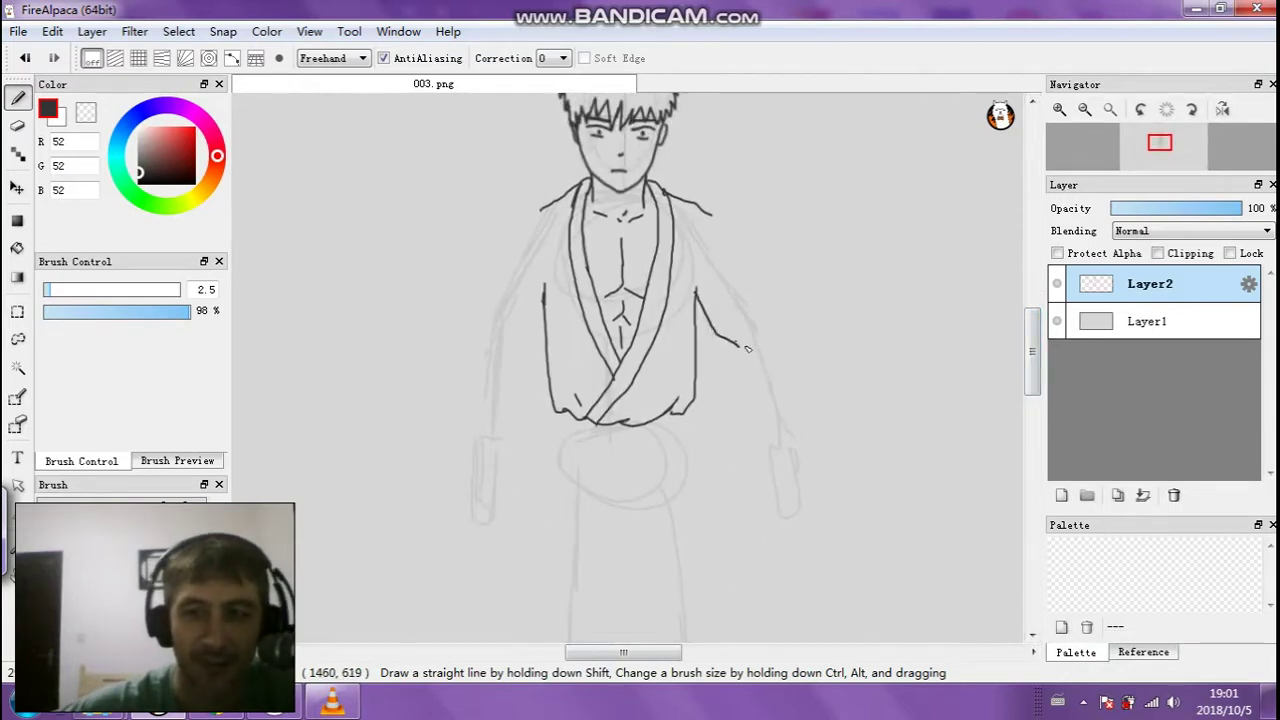
left_click_drag(746, 386, 788, 434)
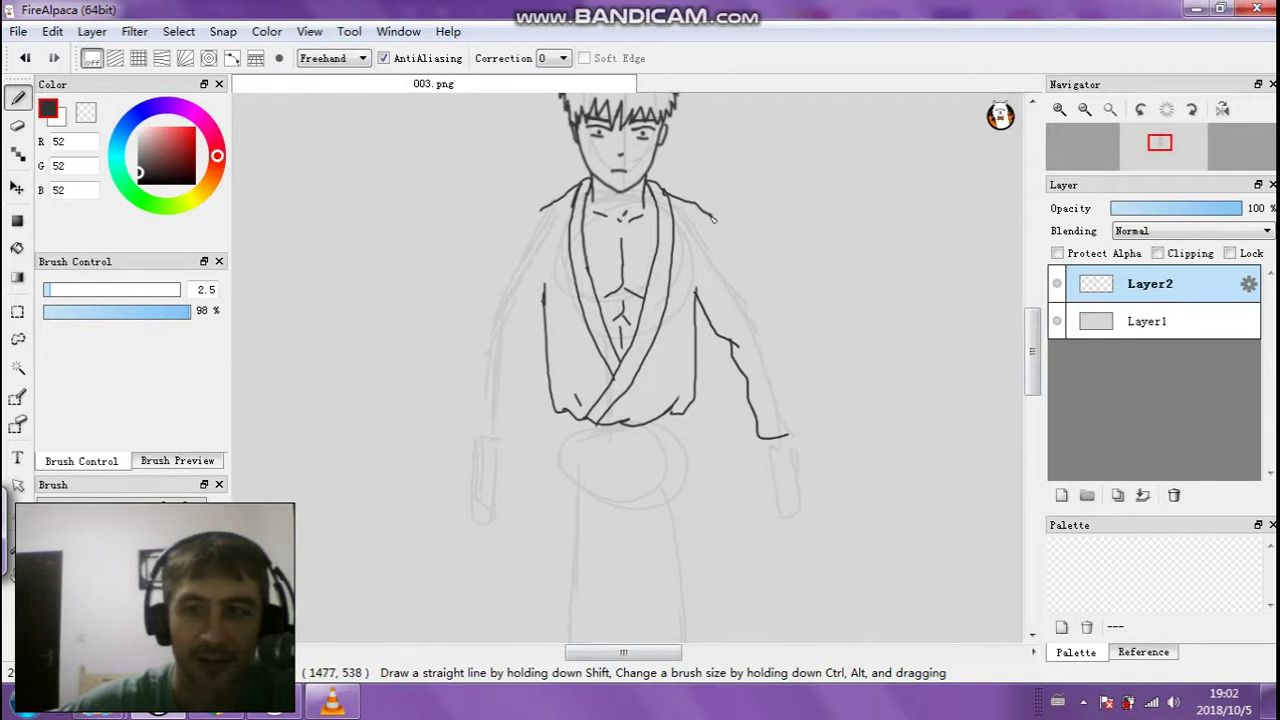
mouse_move(737, 259)
left_mouse_down()
mouse_move(792, 405)
mouse_move(766, 438)
left_mouse_up()
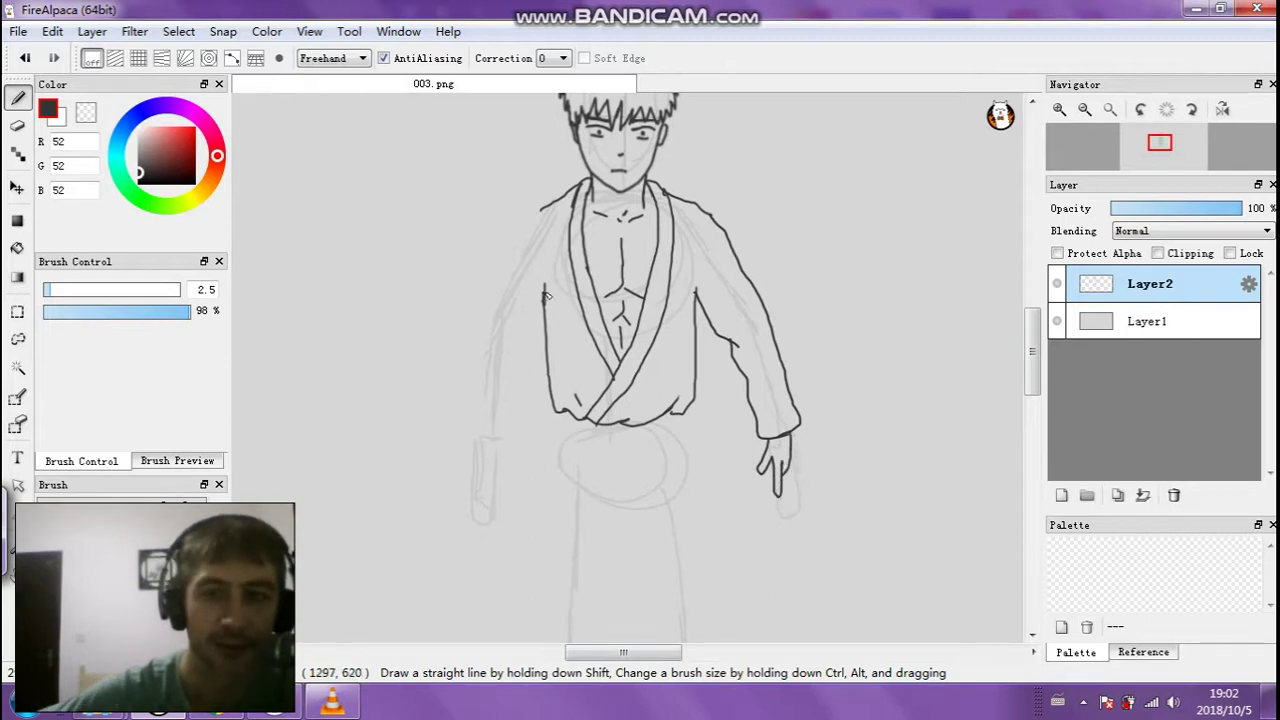
mouse_move(520, 245)
left_mouse_down()
mouse_move(535, 330)
mouse_move(525, 425)
mouse_move(490, 420)
mouse_move(494, 326)
left_mouse_up()
key("ctrl+z")
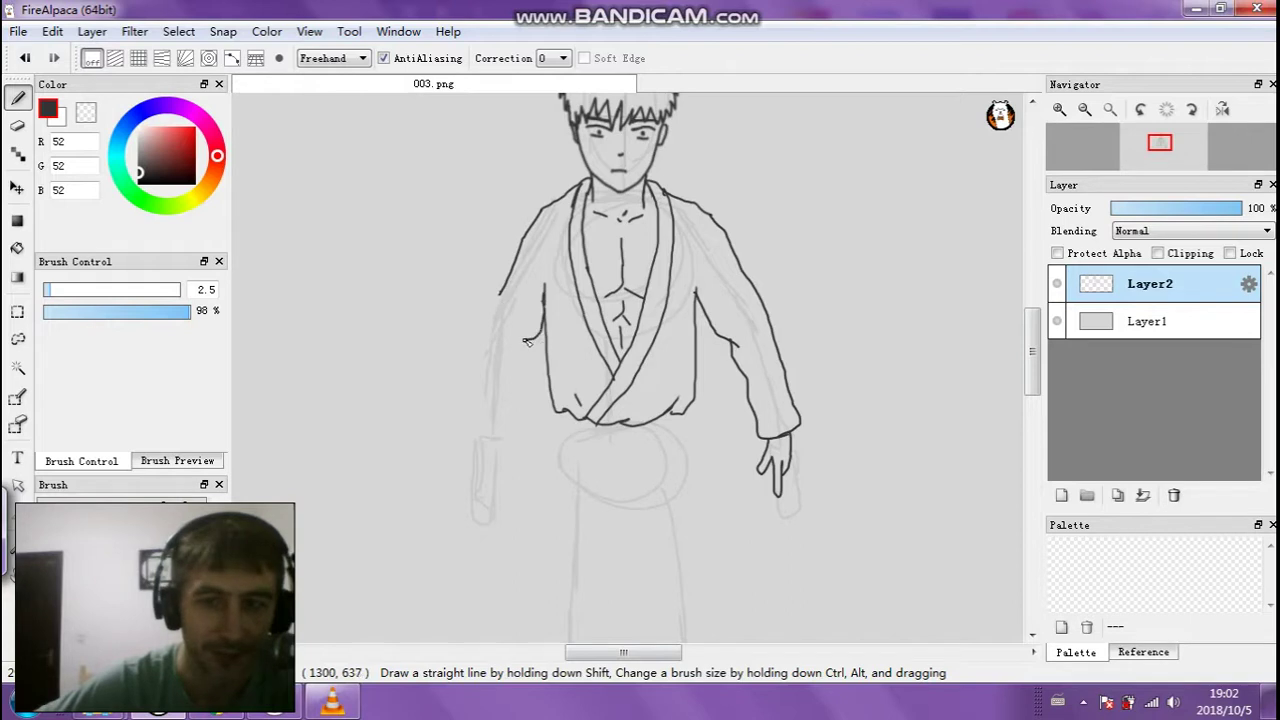
left_click_drag(529, 347, 519, 423)
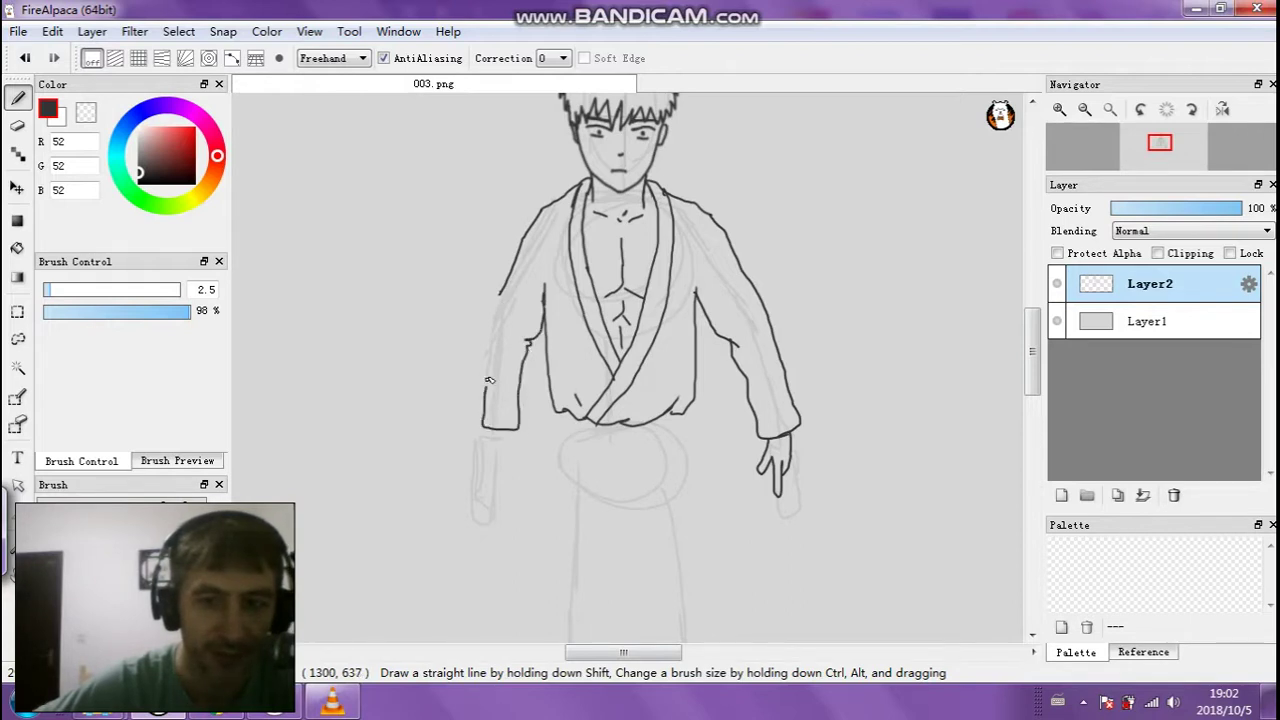
left_click_drag(500, 304, 503, 287)
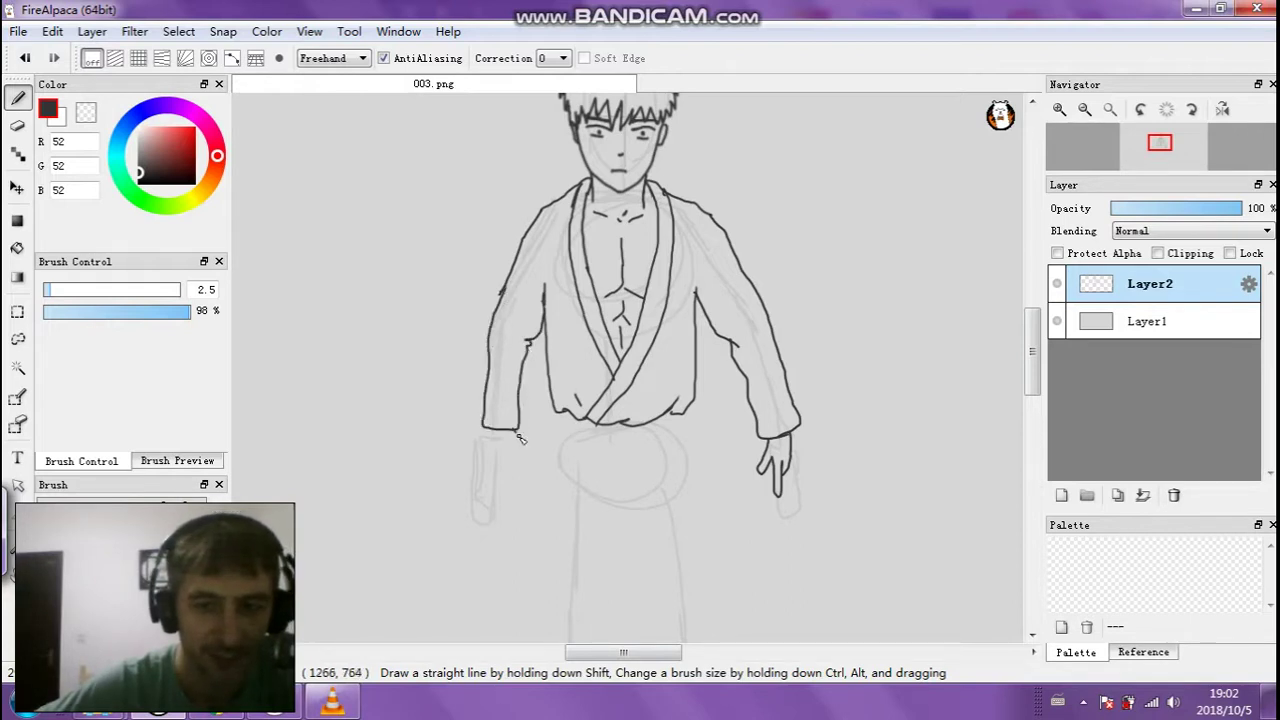
left_click_drag(508, 437, 493, 479)
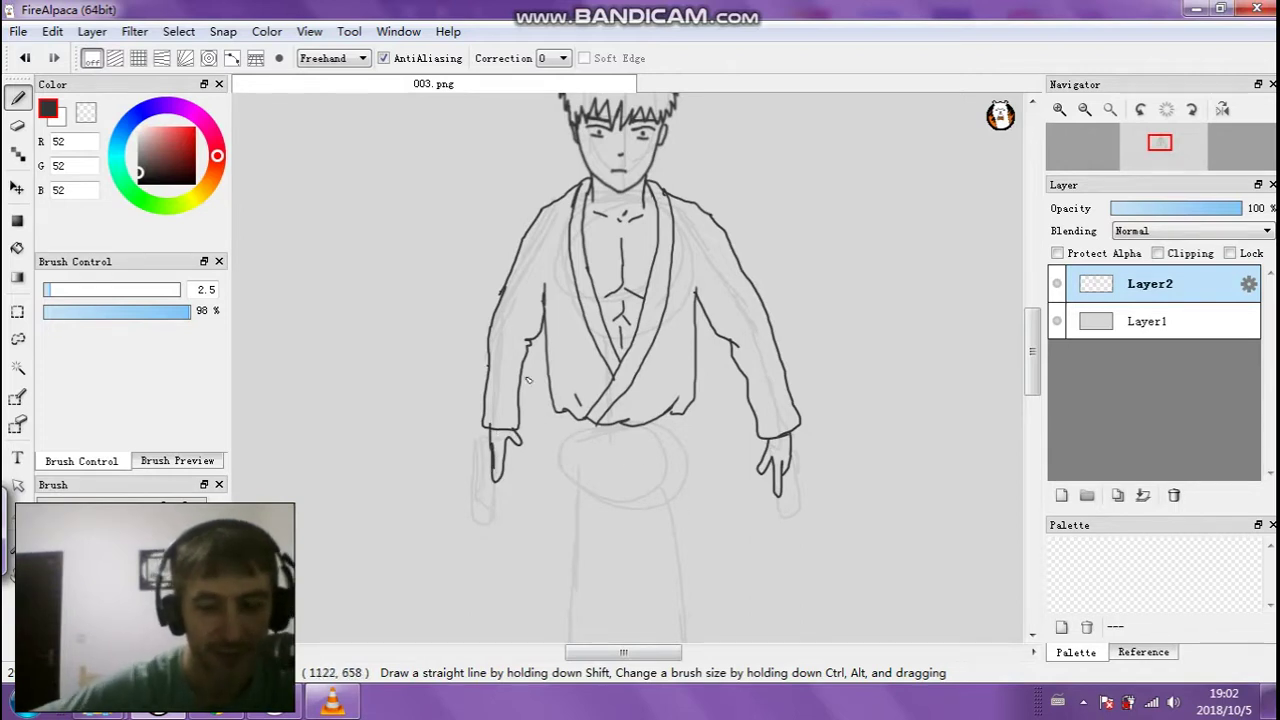
key("ctrl+z")
key("ctrl+z")
key("ctrl+z")
left_click_drag(536, 336, 530, 349)
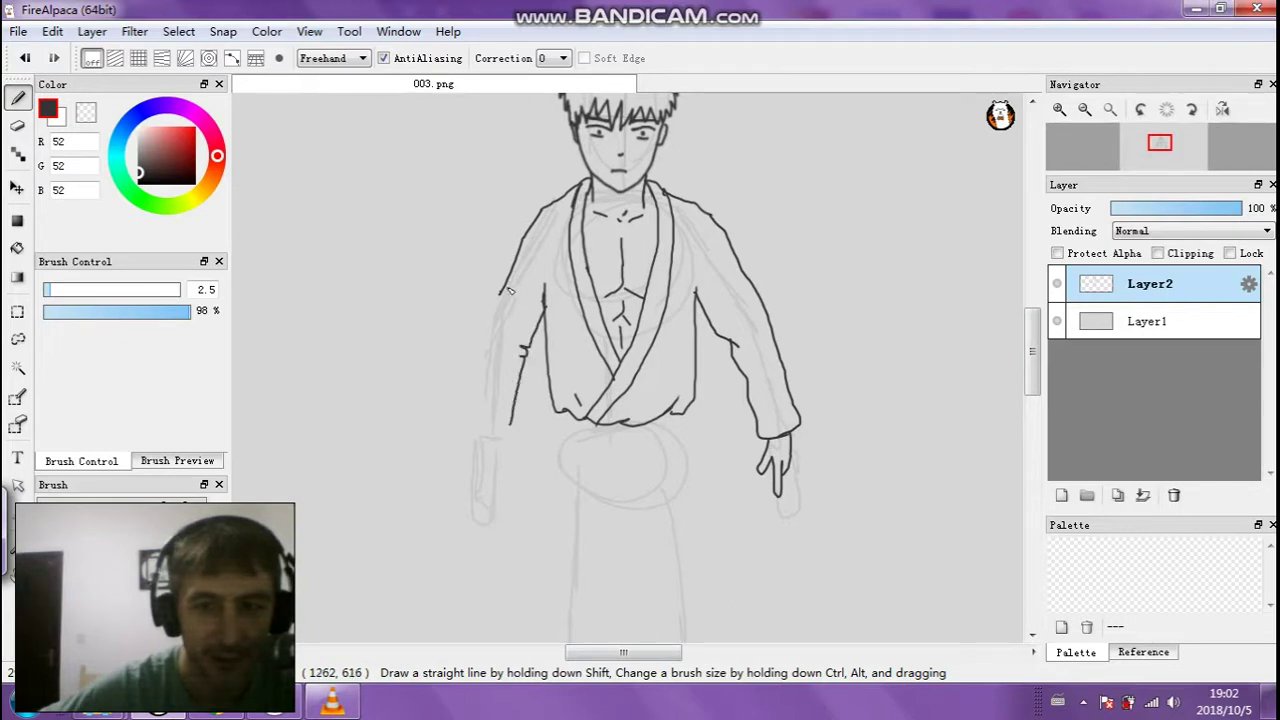
key("ctrl+z")
key("ctrl+z")
Draw the viewer's-left sleeve's creased inner edge, lower outer edge and flared cuff, with a fingered hand below it
left_click_drag(545, 300, 530, 347)
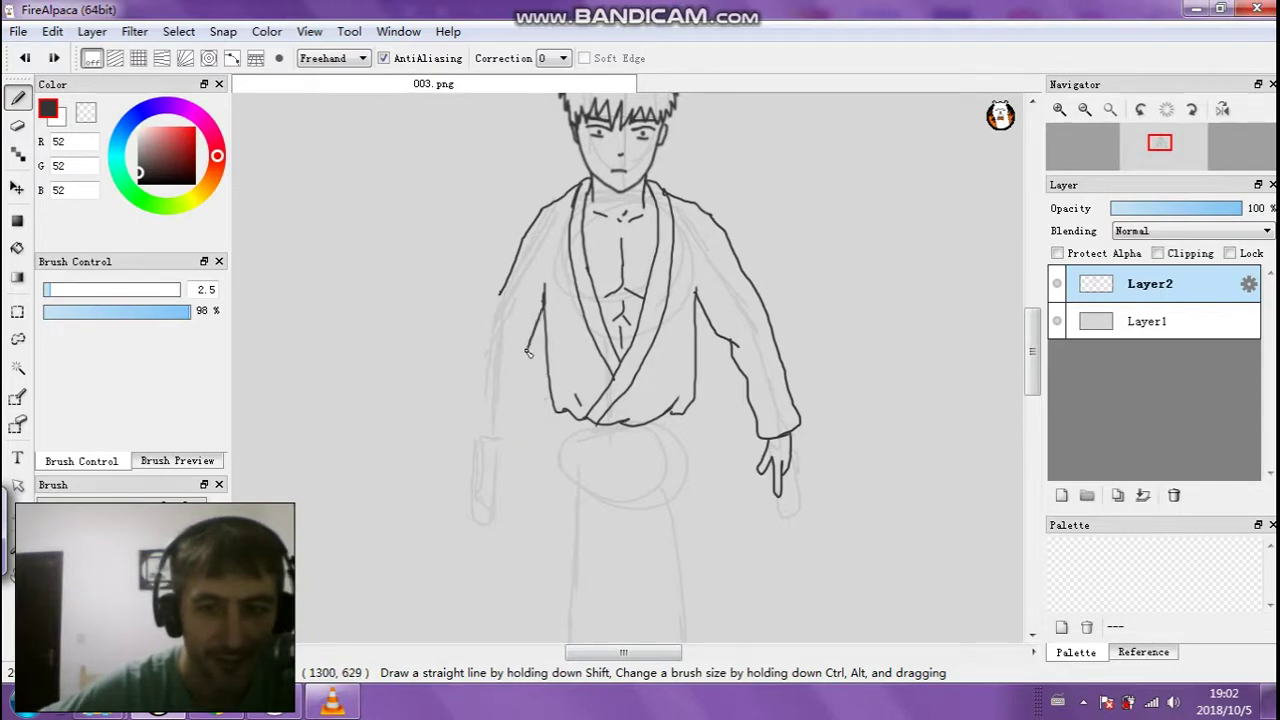
left_click_drag(520, 395, 517, 398)
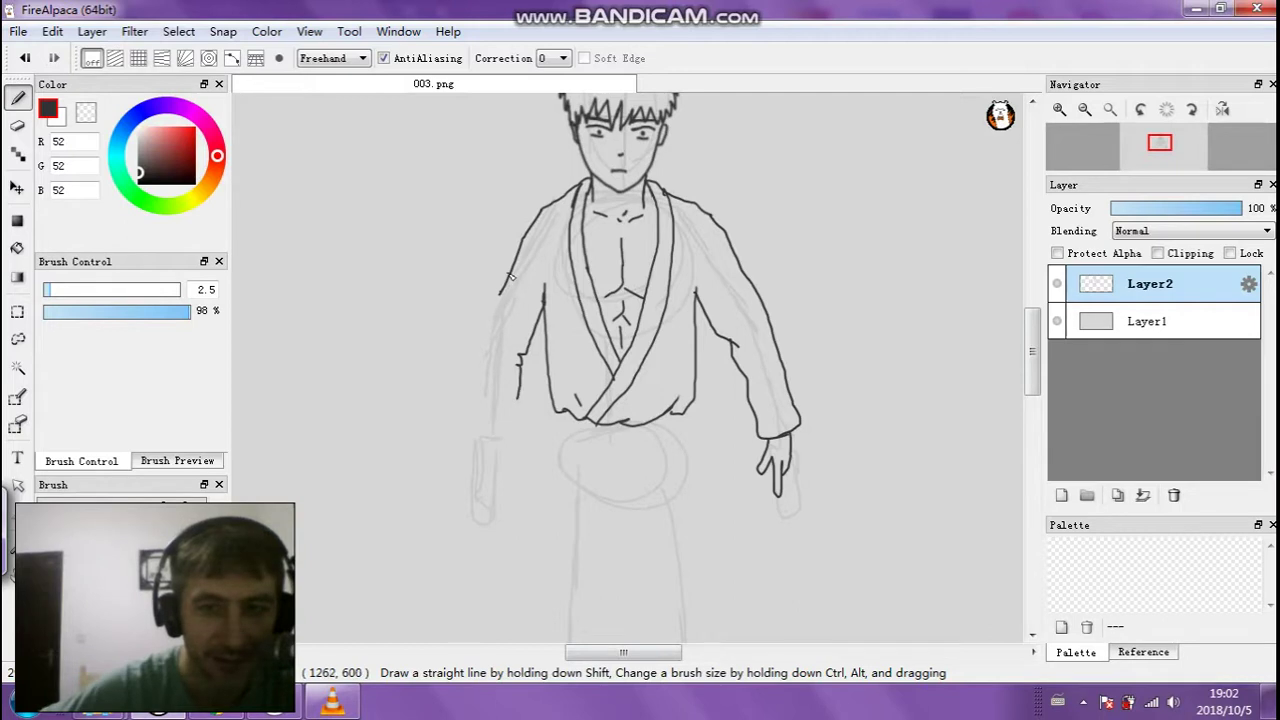
key("ctrl+z")
key("ctrl+z")
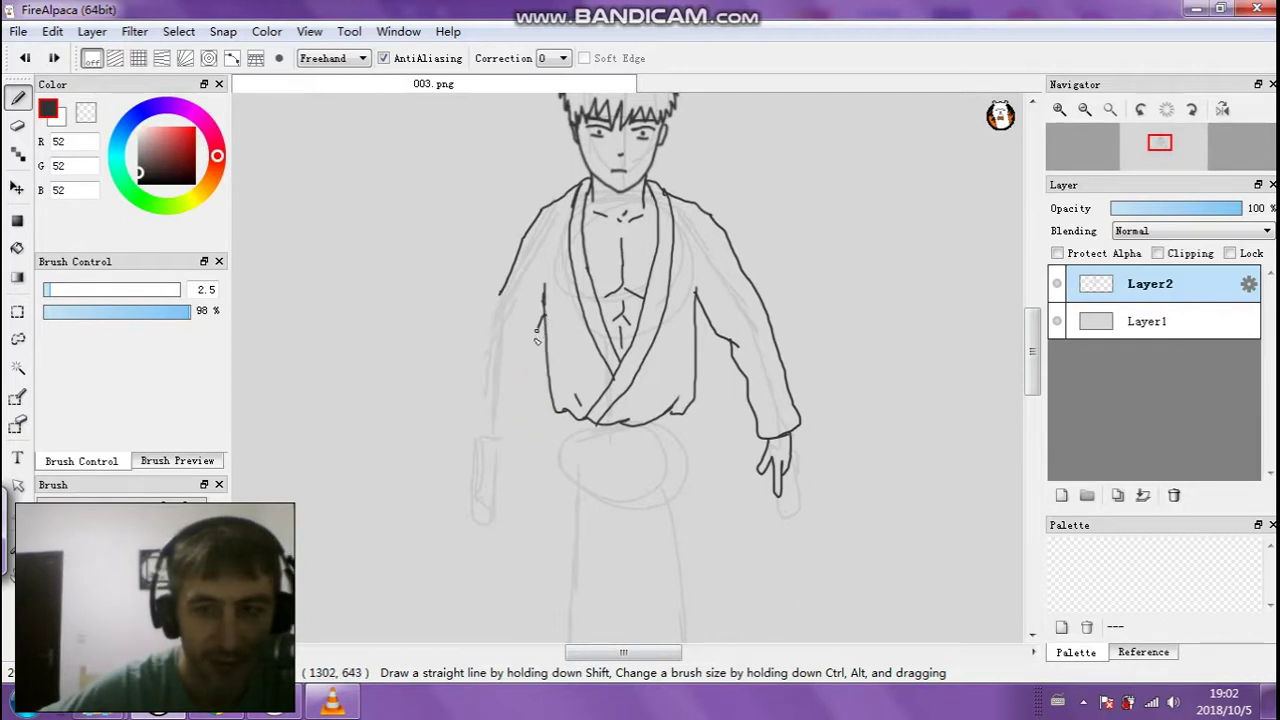
left_click_drag(517, 398, 481, 418)
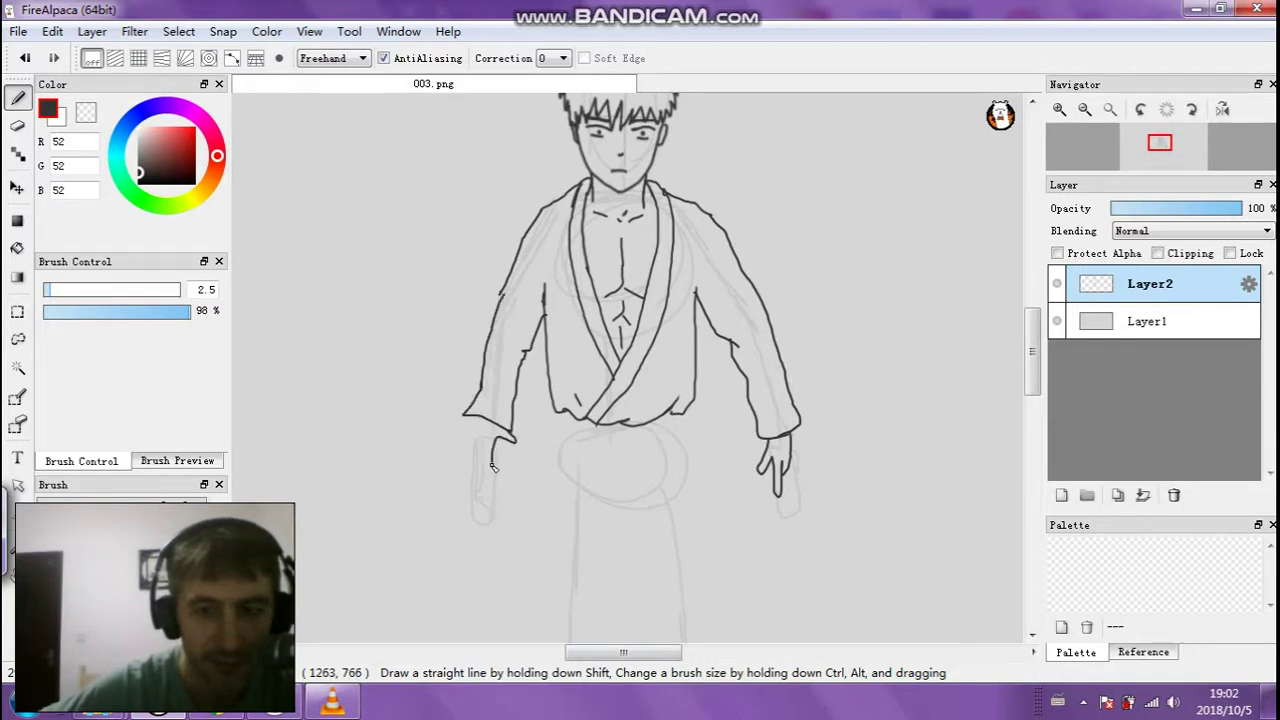
mouse_move(484, 460)
left_mouse_down()
mouse_move(478, 472)
mouse_move(481, 430)
mouse_move(497, 421)
left_mouse_up()
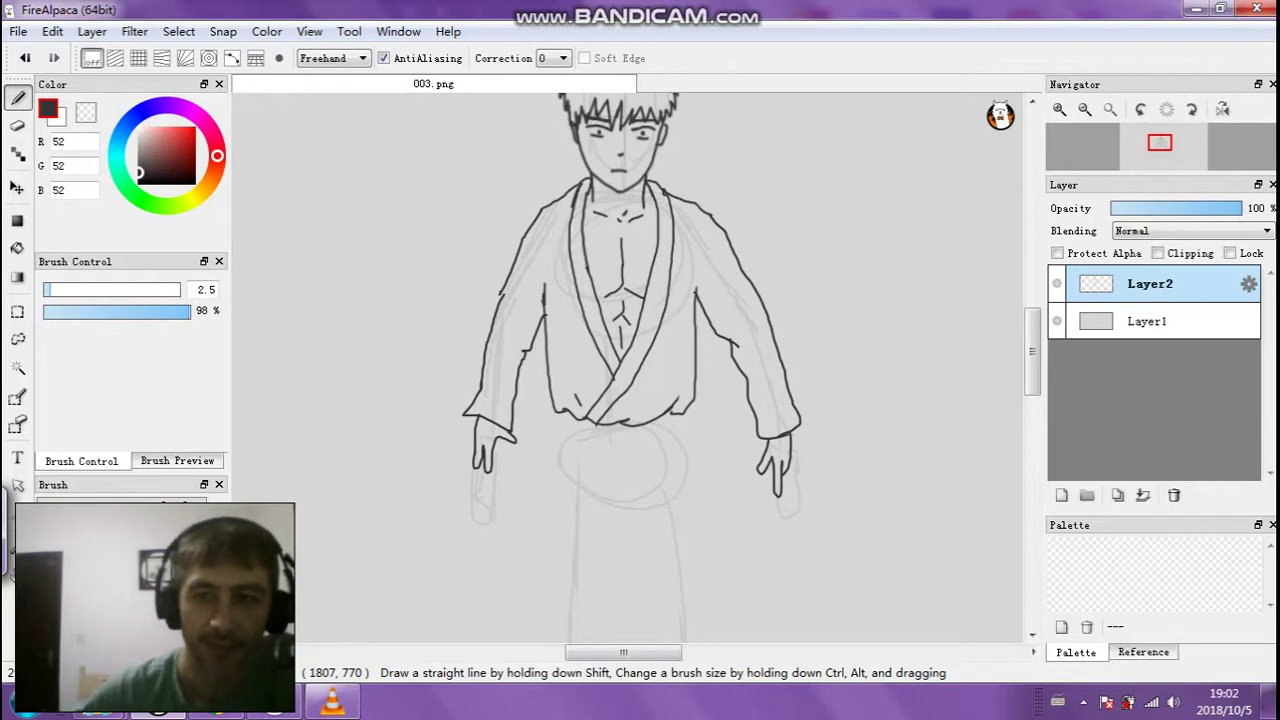
Select the viewer's-left lower sleeve, cuff and hand with a freehand selection
scroll(860, 340, "down", 1)
scroll(820, 420, "up", 1)
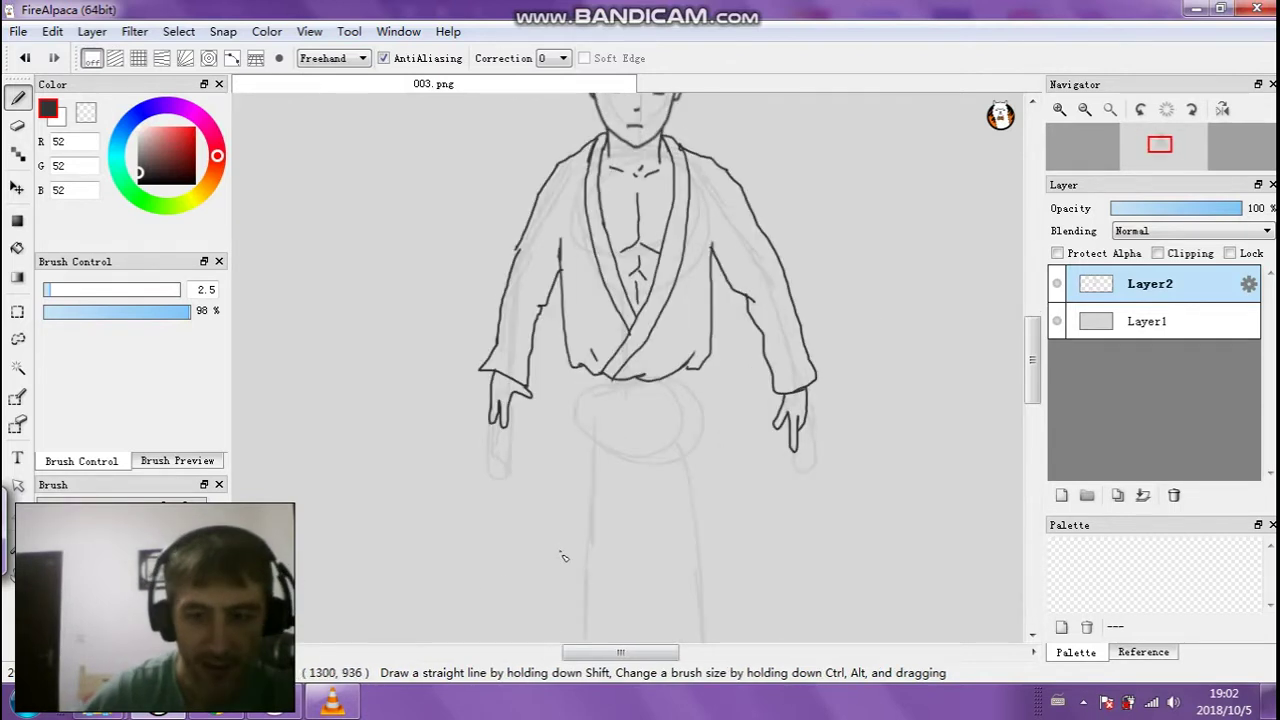
scroll(560, 525, "down", 1)
mouse_move(1032, 378)
left_mouse_down()
mouse_move(1028, 437)
mouse_move(1010, 388)
mouse_move(960, 366)
left_mouse_up()
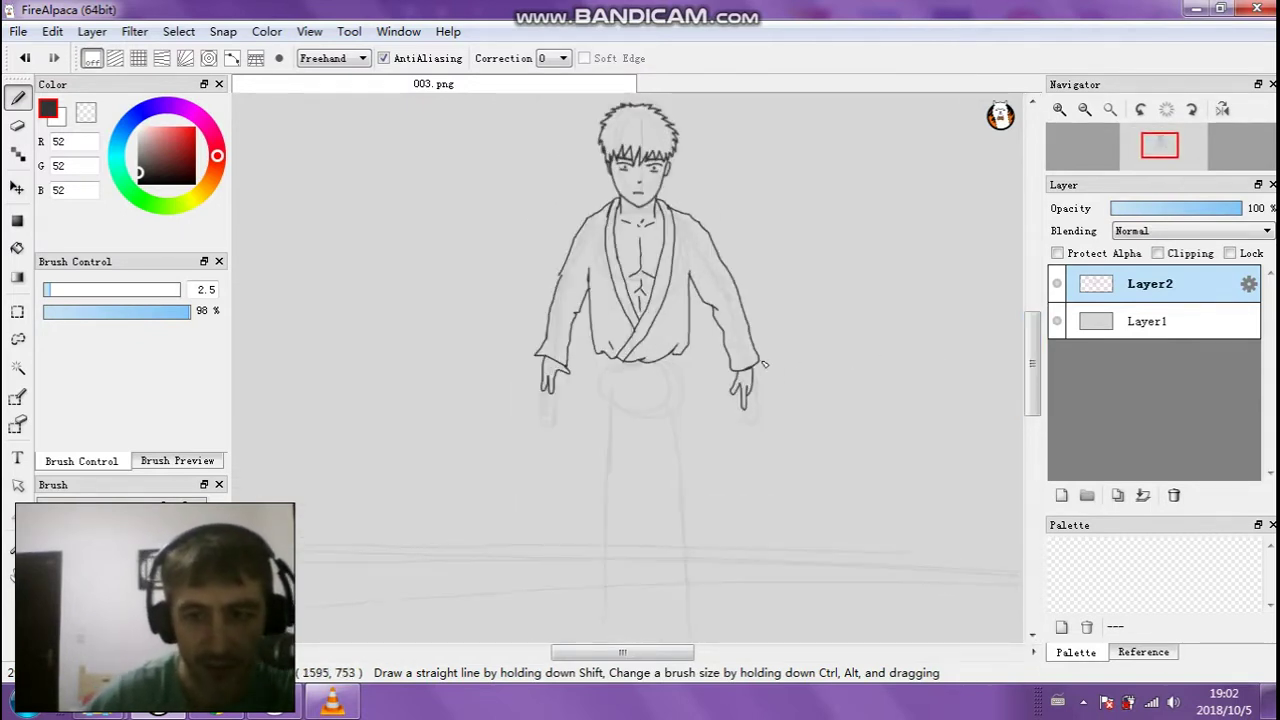
scroll(600, 350, "up", 3)
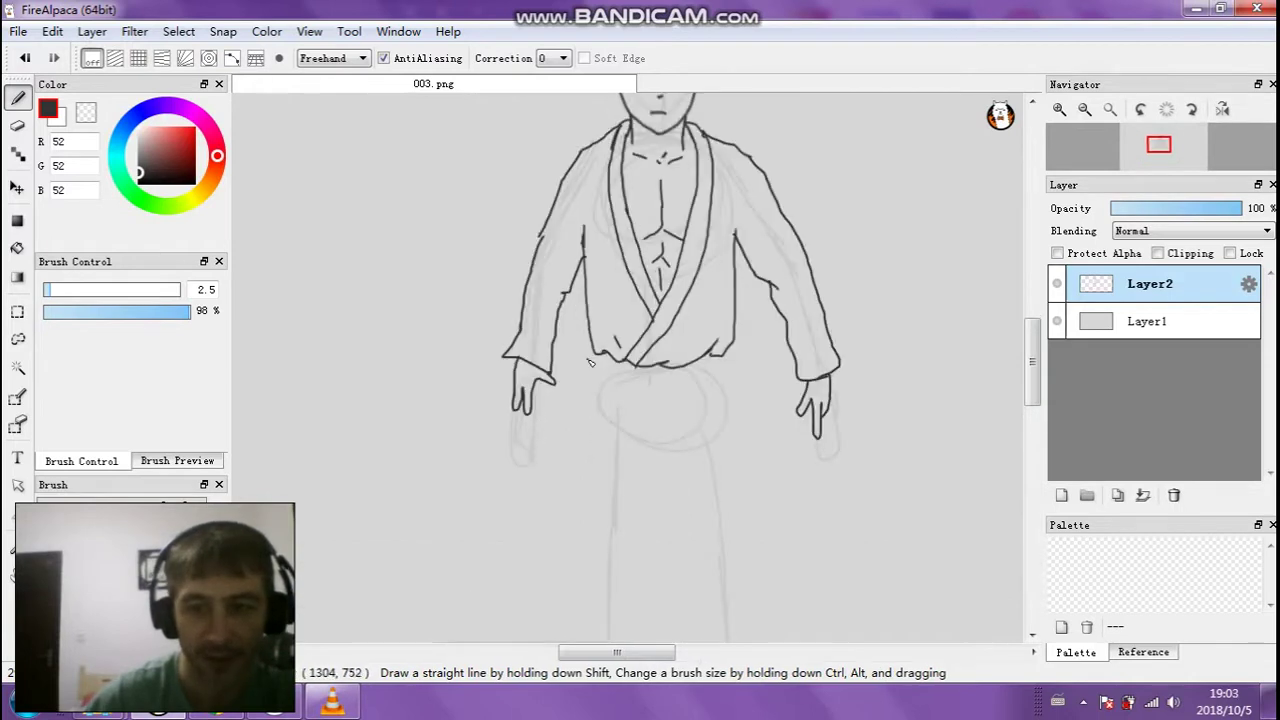
left_click(18, 339)
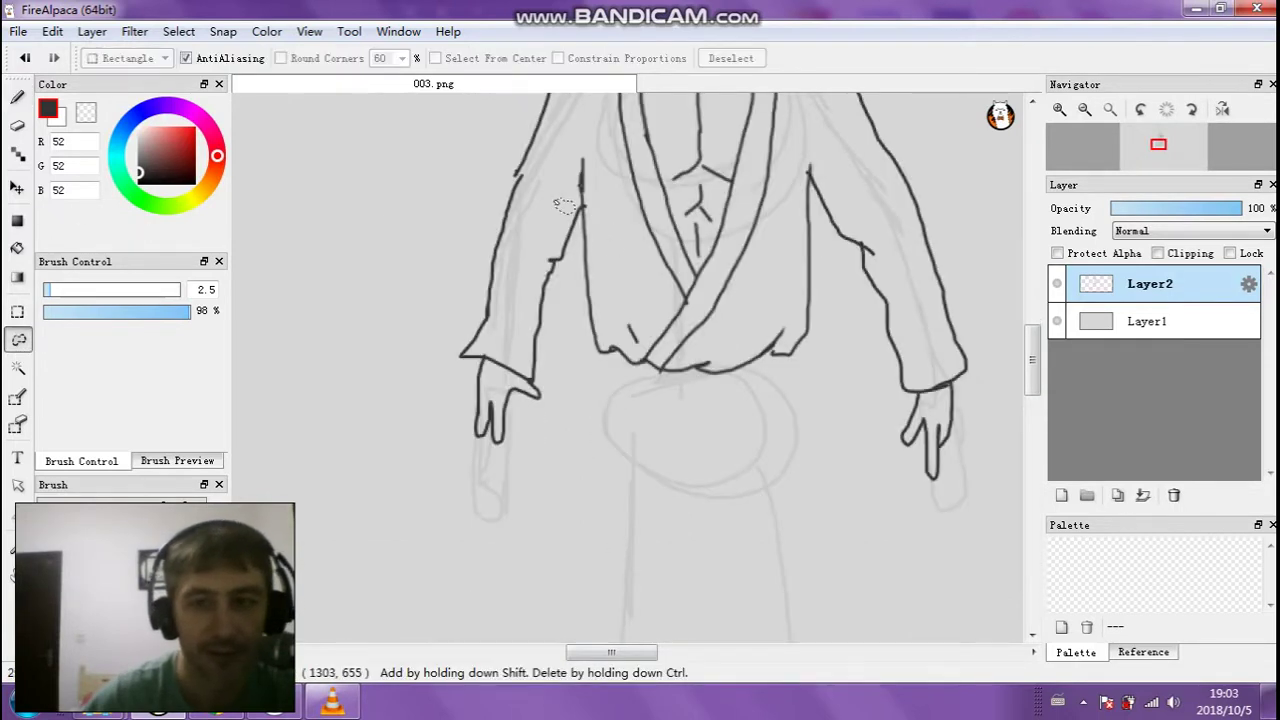
left_click_drag(488, 208, 563, 229)
mouse_move(558, 342)
left_mouse_down()
mouse_move(547, 444)
mouse_move(520, 477)
mouse_move(418, 448)
mouse_move(417, 336)
mouse_move(439, 248)
mouse_move(489, 210)
left_mouse_up()
left_click(179, 31)
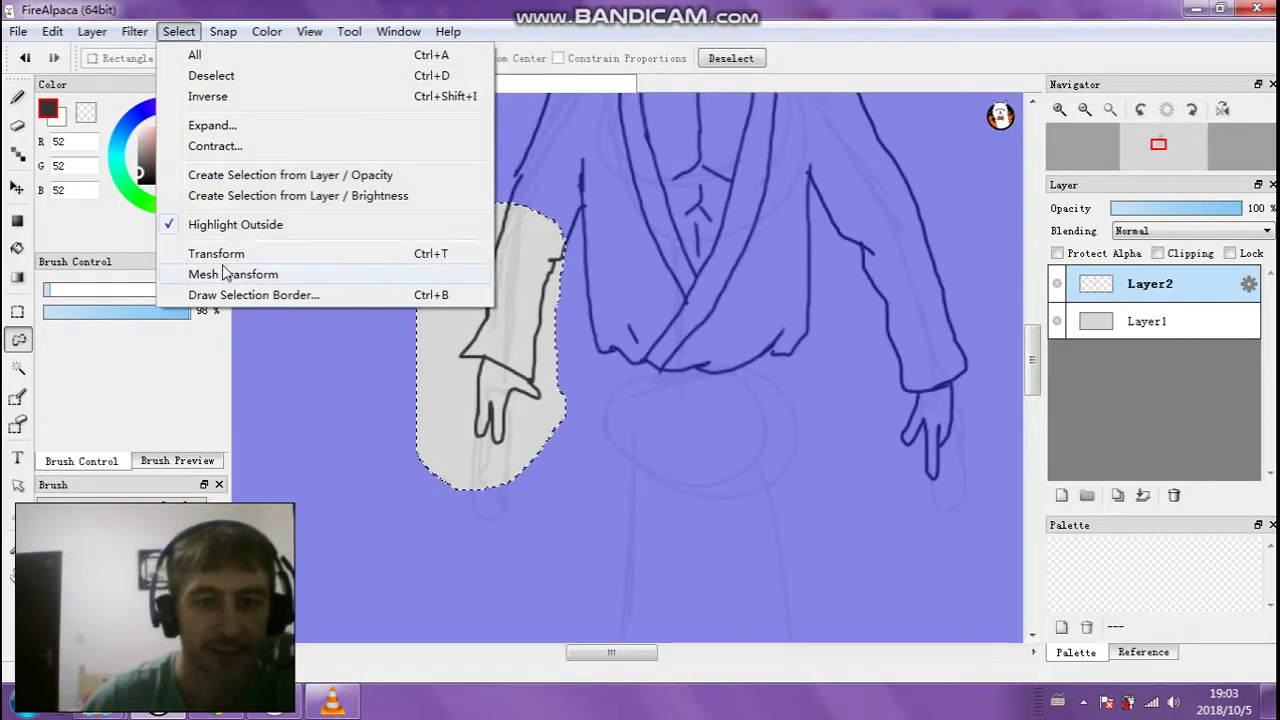
left_click(226, 274)
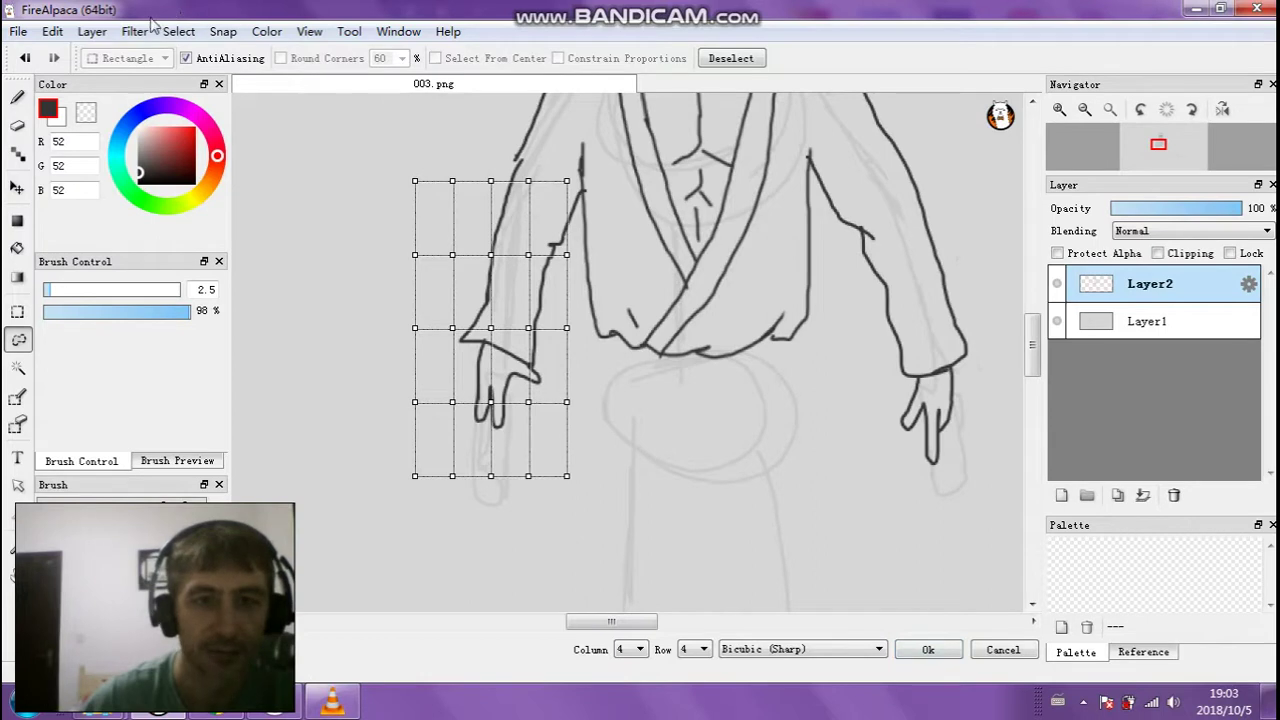
left_click(177, 32)
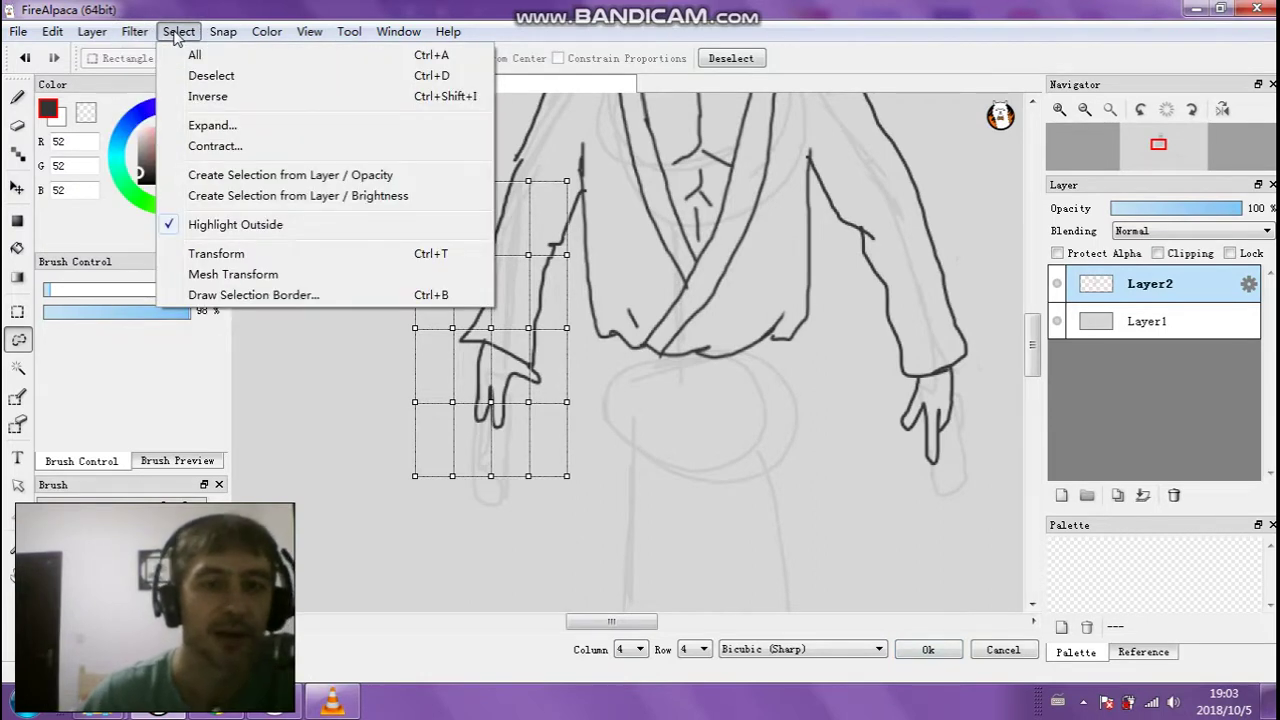
left_click(176, 33)
left_click(176, 33)
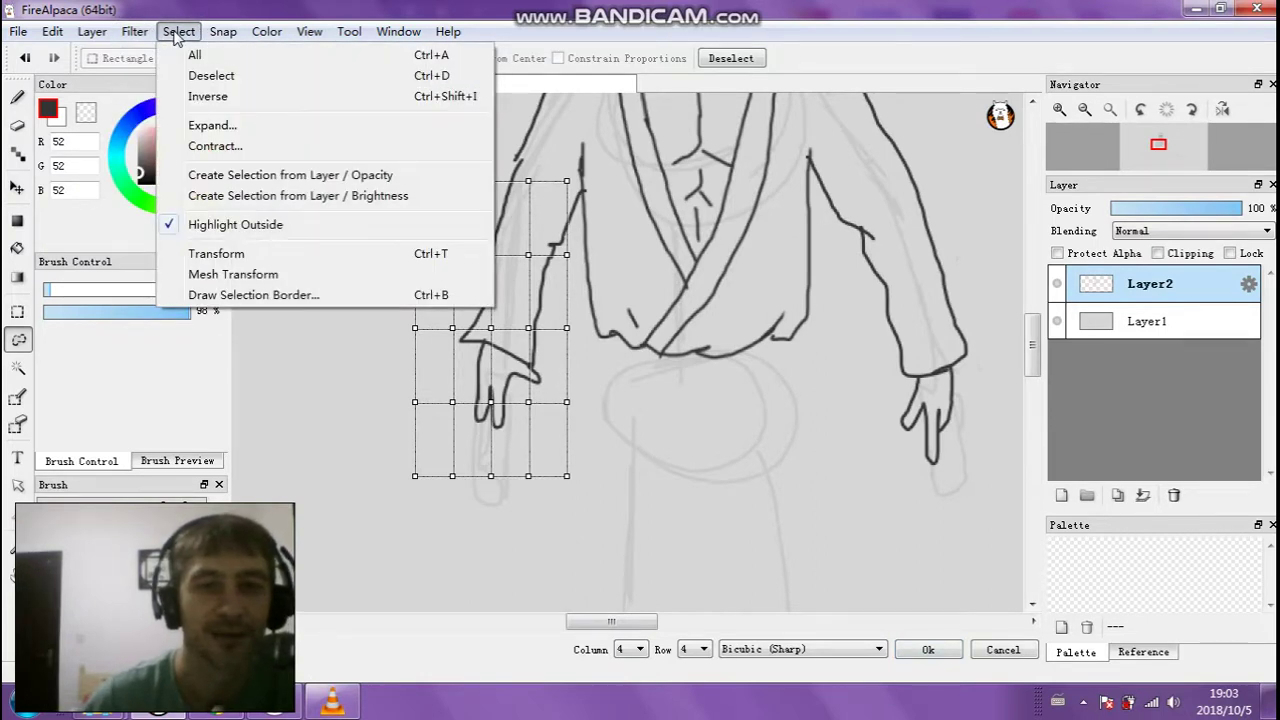
left_click(192, 55)
mouse_move(499, 189)
left_mouse_down()
mouse_move(562, 233)
mouse_move(566, 268)
mouse_move(554, 325)
mouse_move(563, 392)
mouse_move(484, 501)
mouse_move(422, 349)
mouse_move(435, 204)
mouse_move(473, 177)
mouse_move(483, 196)
mouse_move(488, 128)
mouse_move(497, 197)
left_mouse_up()
Transform the selected lower sleeve and hand to make them slightly longer, apply the change and clear the selection
left_click(176, 36)
left_click(272, 252)
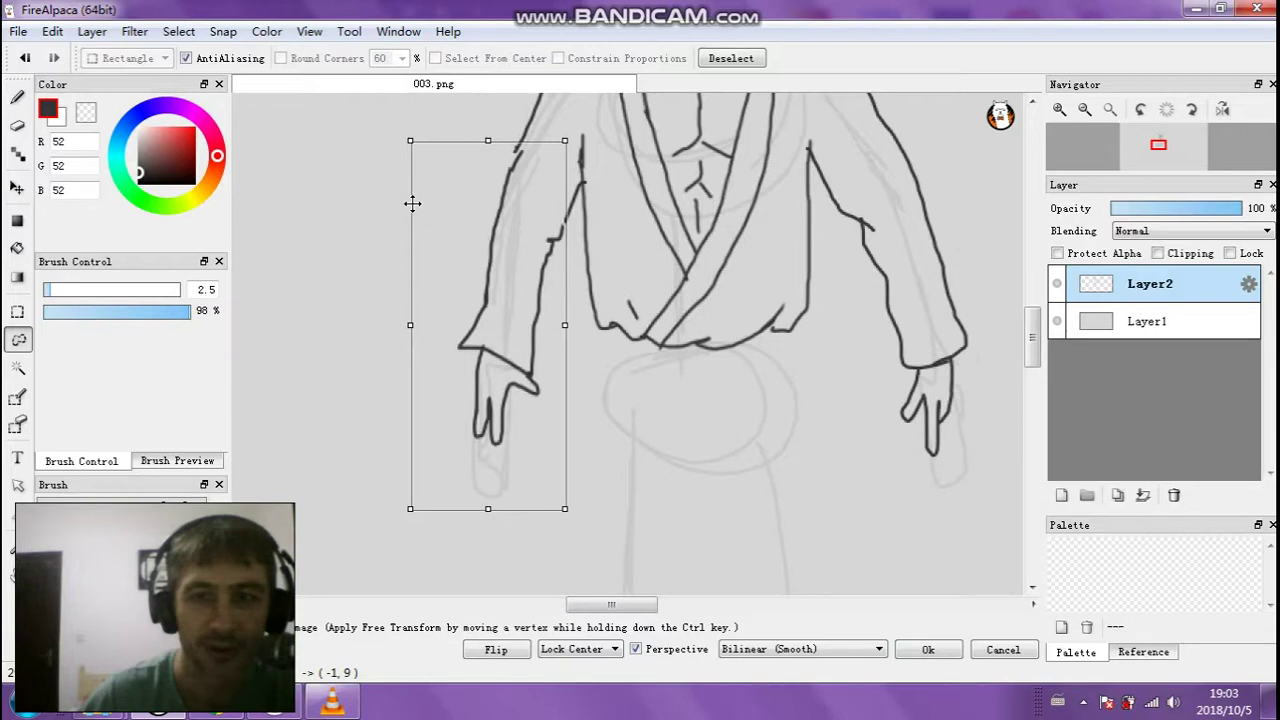
left_click_drag(509, 240, 510, 241)
left_click(928, 649)
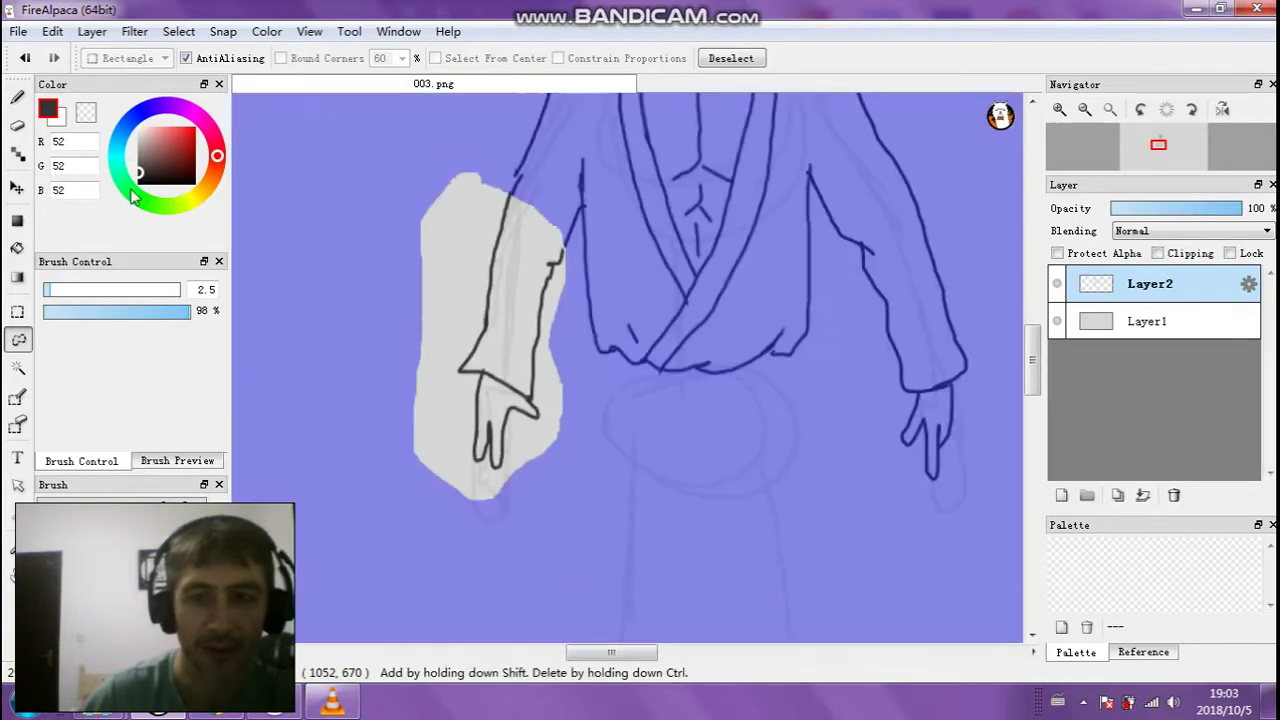
left_click(179, 31)
left_click(205, 75)
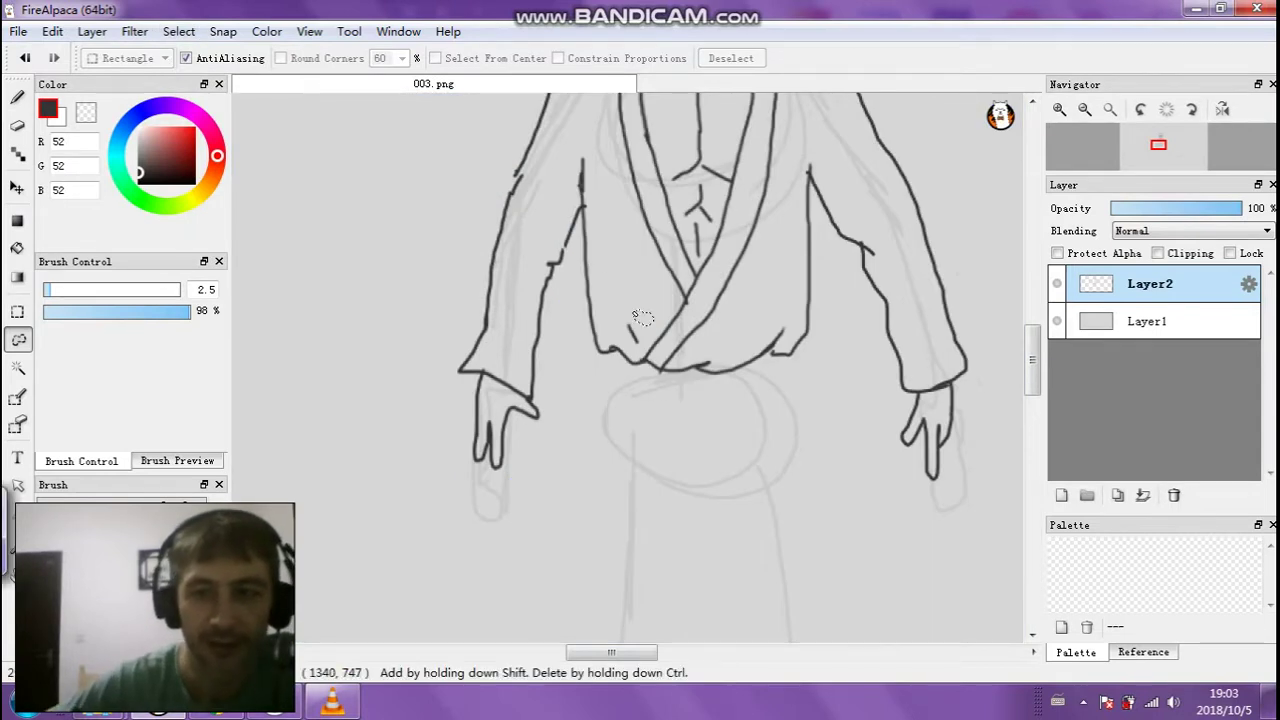
key("b")
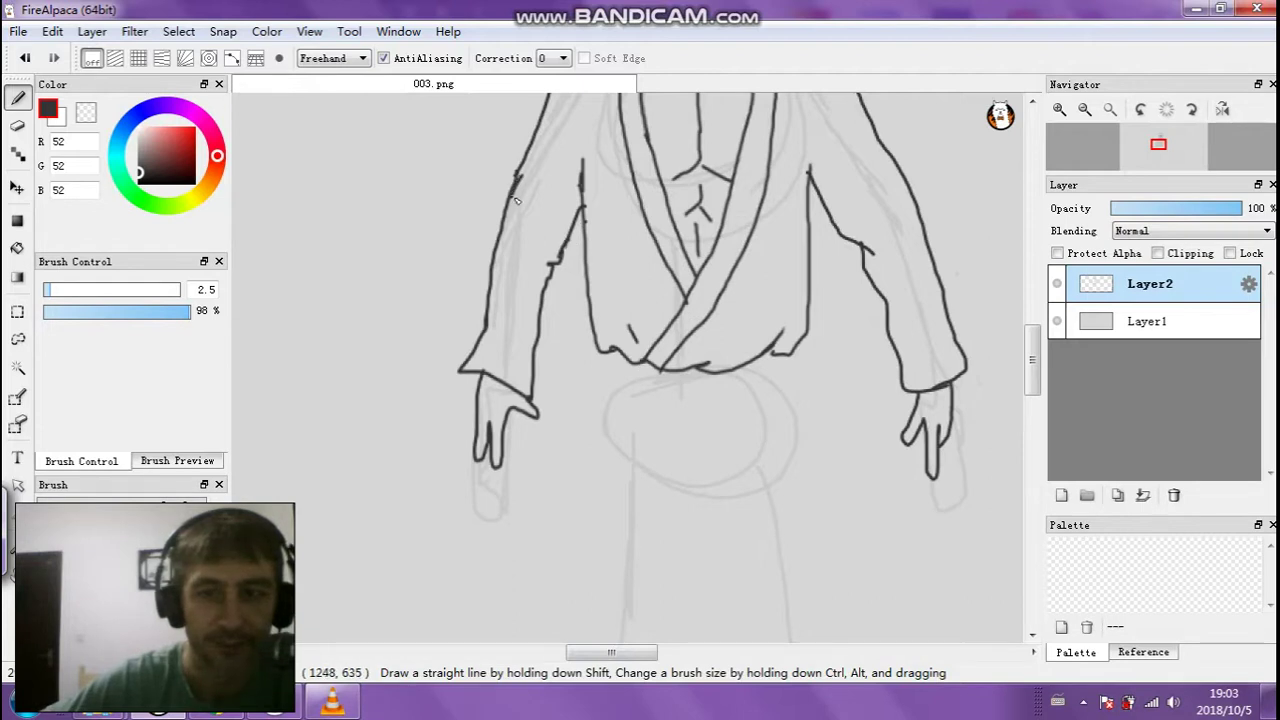
mouse_move(1081, 157)
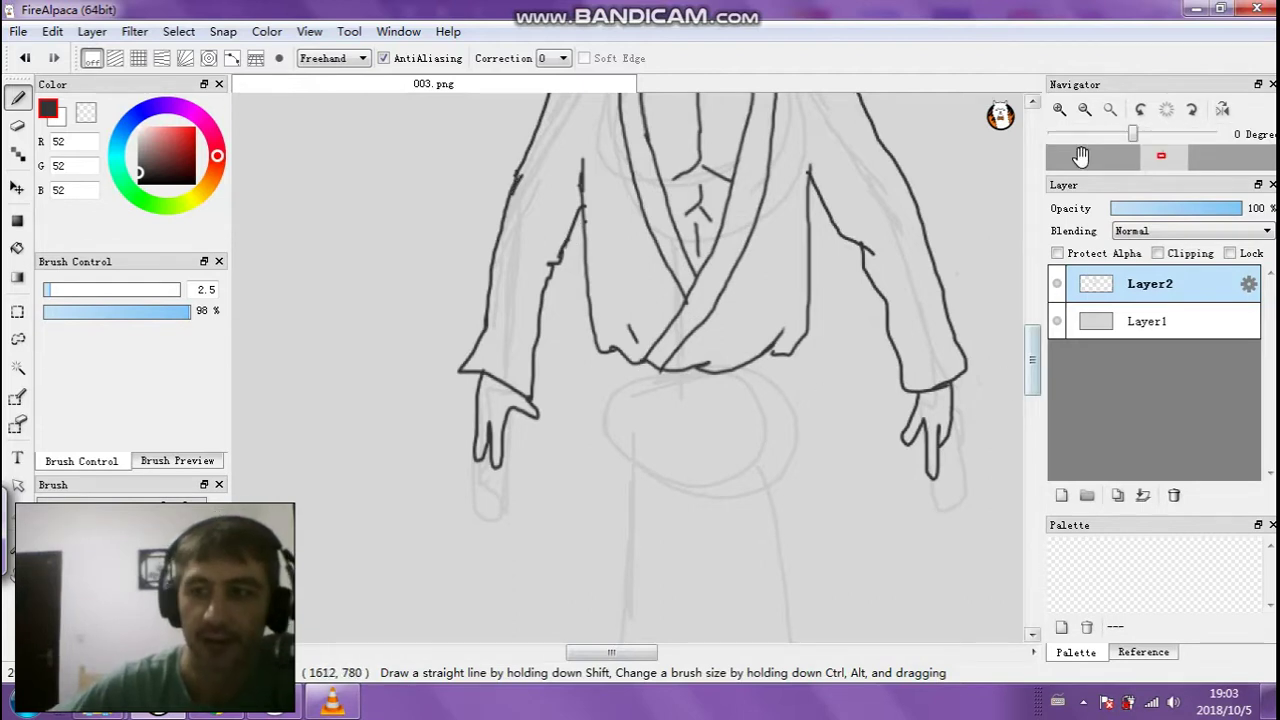
left_click(1084, 109)
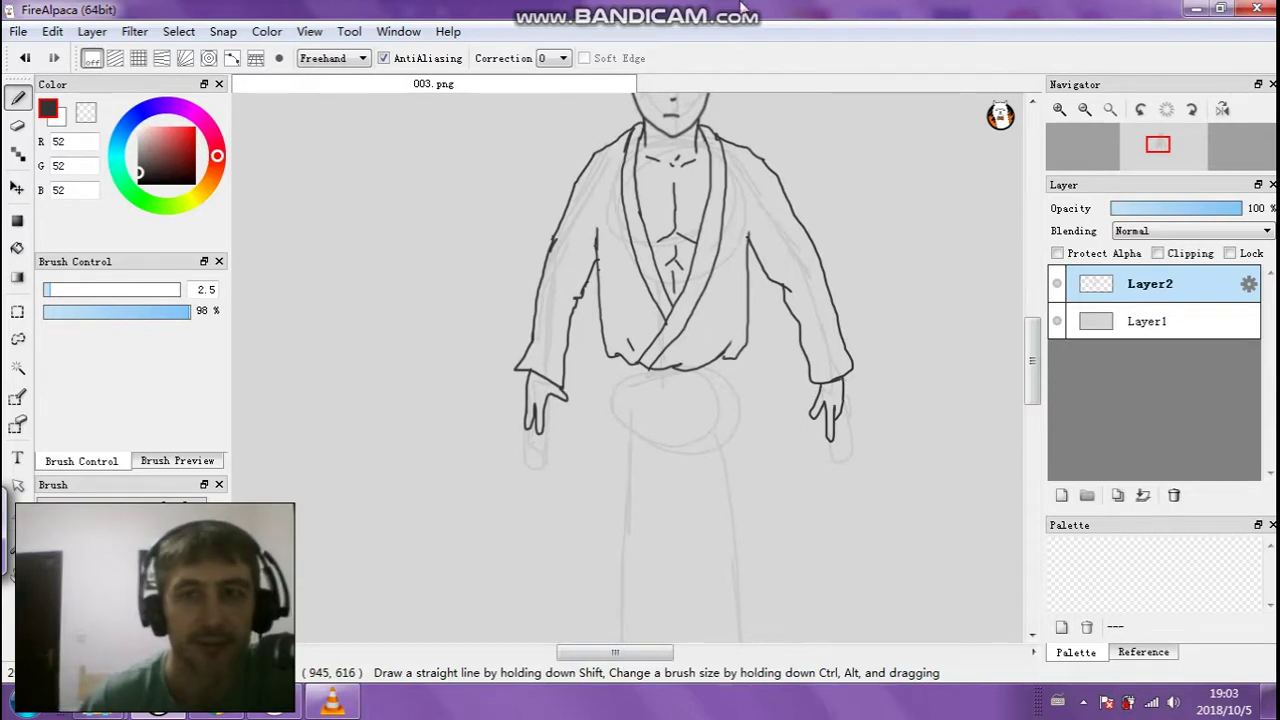
mouse_move(727, 8)
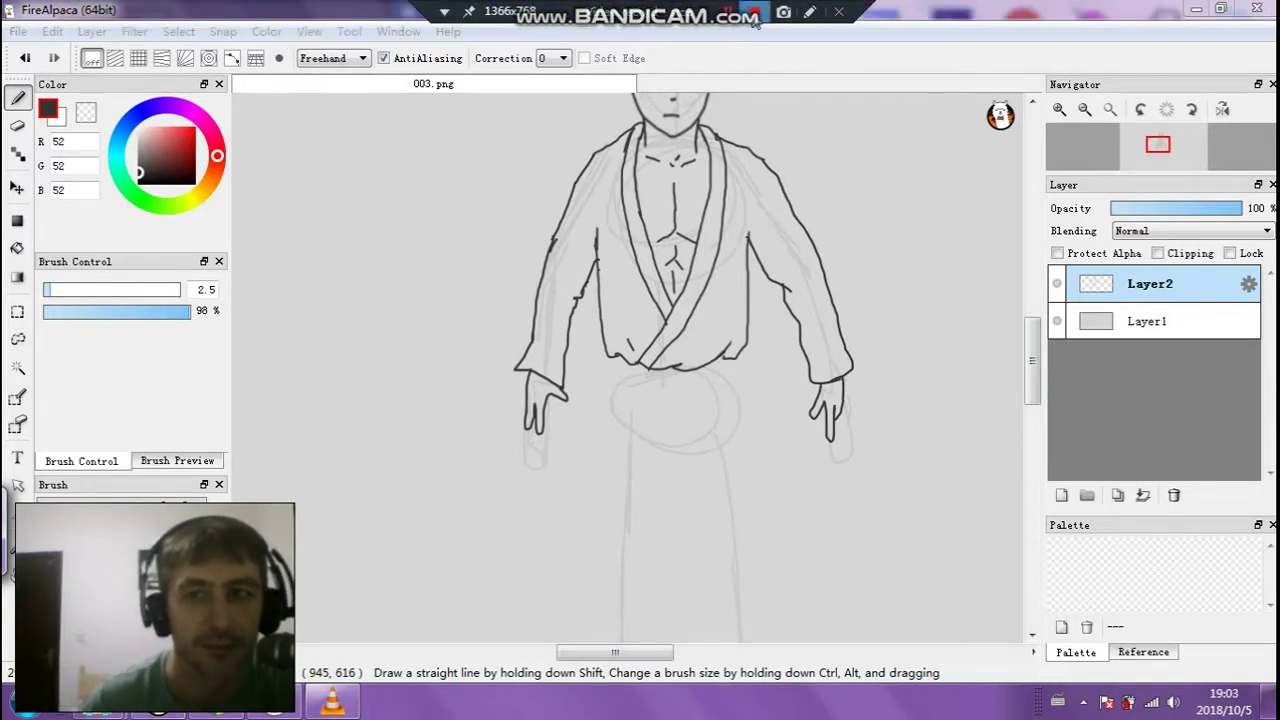
left_click(333, 700)
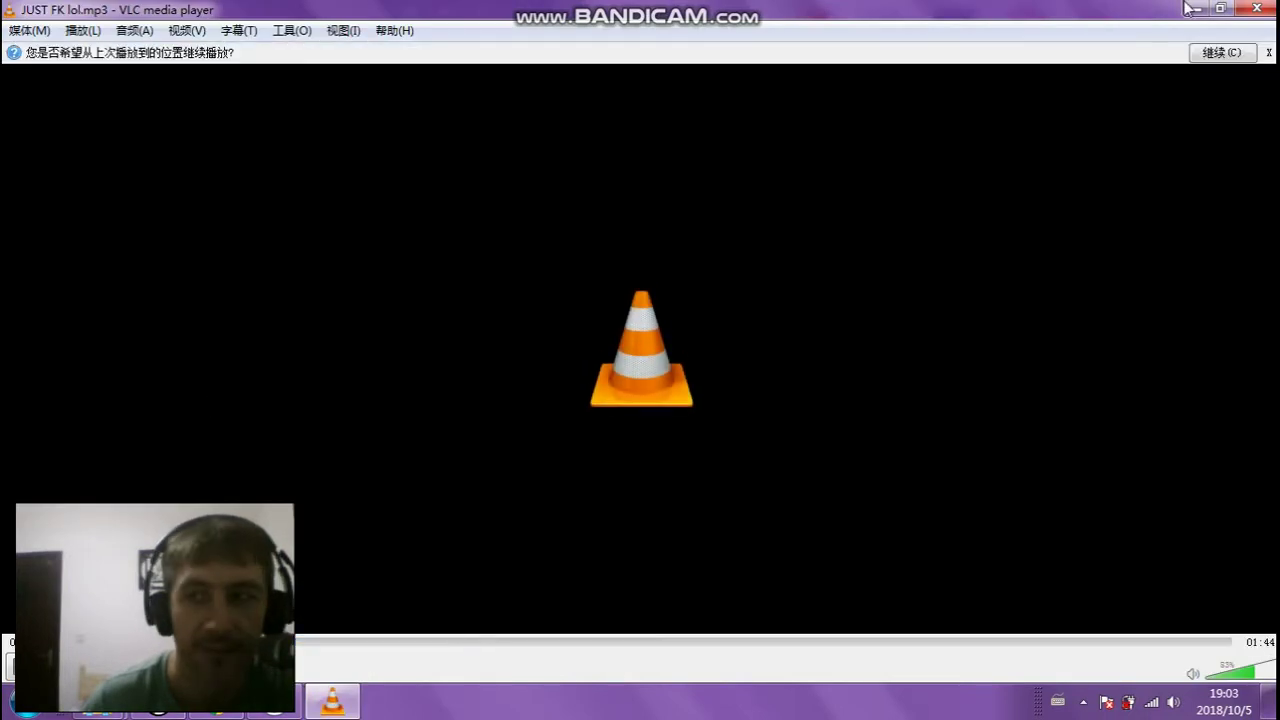
left_click(1173, 702)
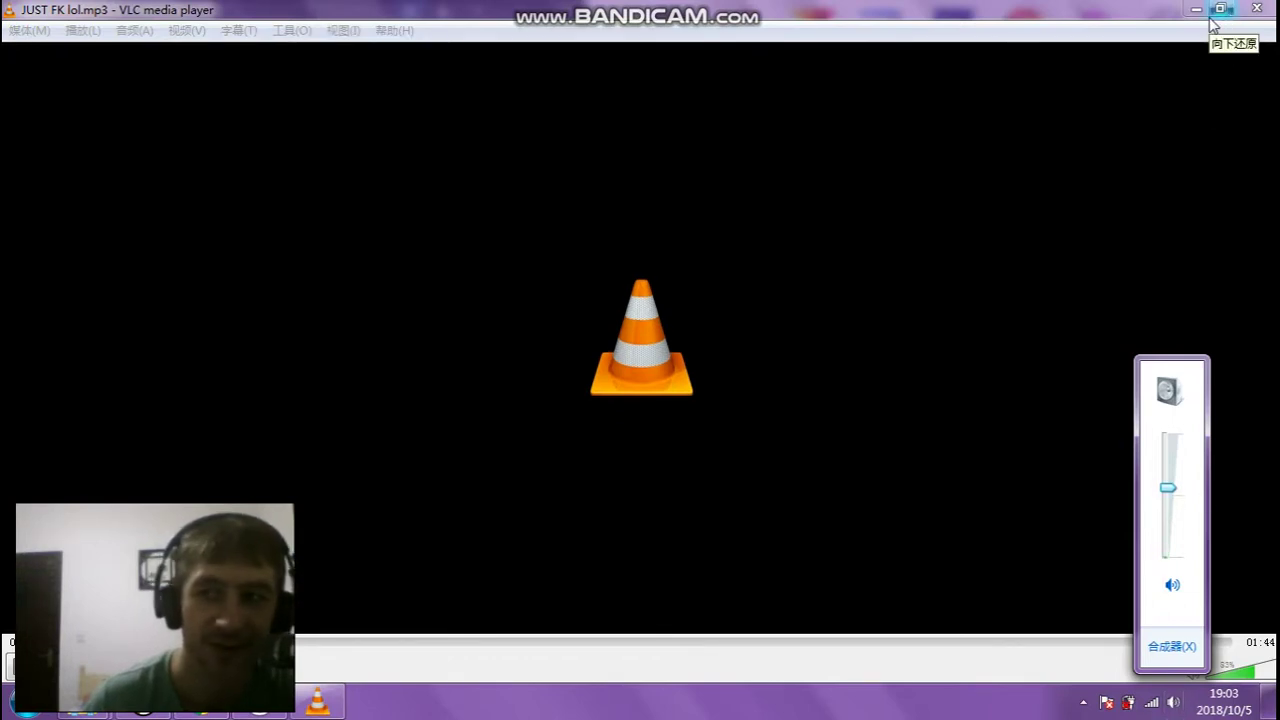
left_click(1197, 12)
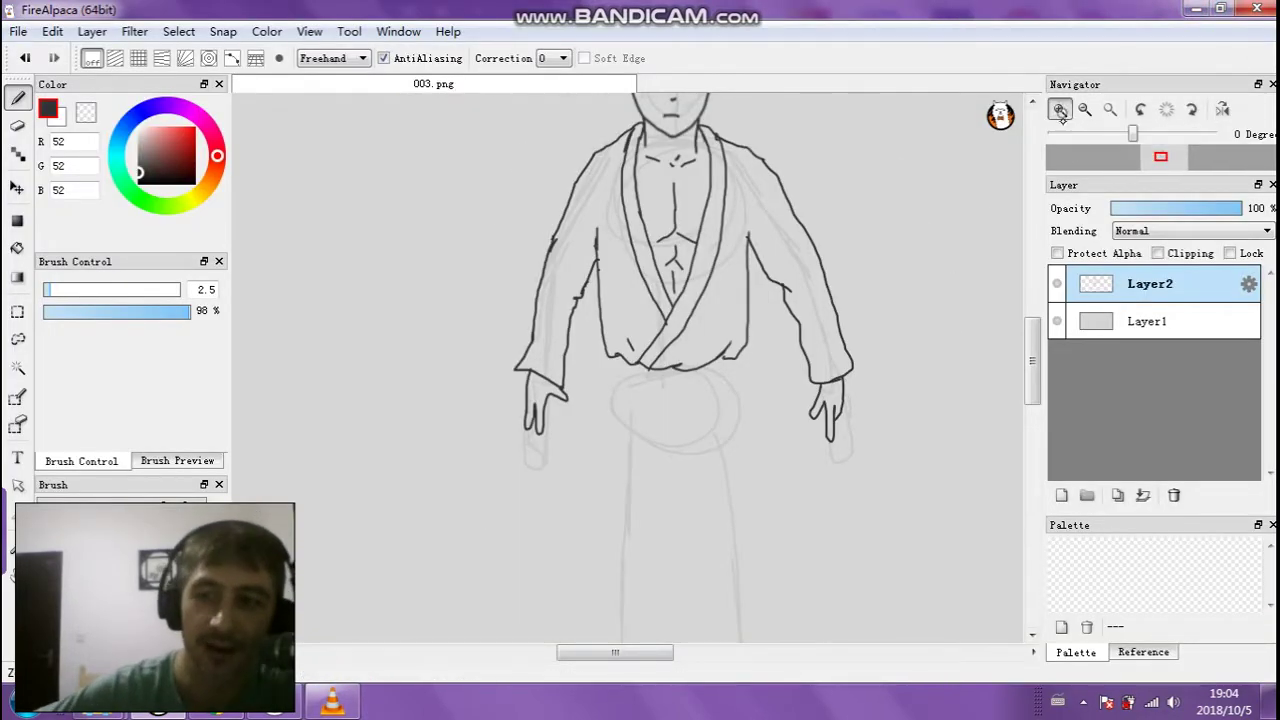
Transform the whole Layer2 drawing to make it slightly larger, mainly in height, over the body sketch, and apply the change
scroll(978, 291, "up", 1)
left_click_drag(611, 652, 633, 652)
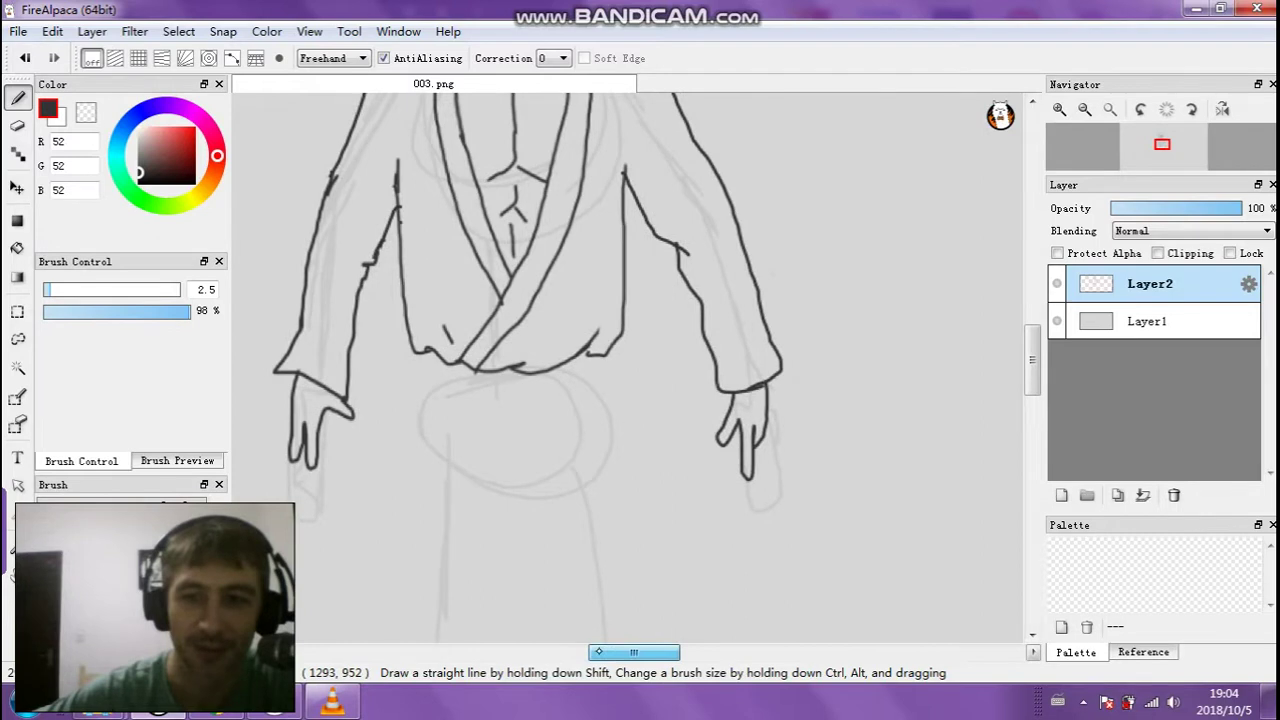
left_click_drag(1032, 362, 1032, 383)
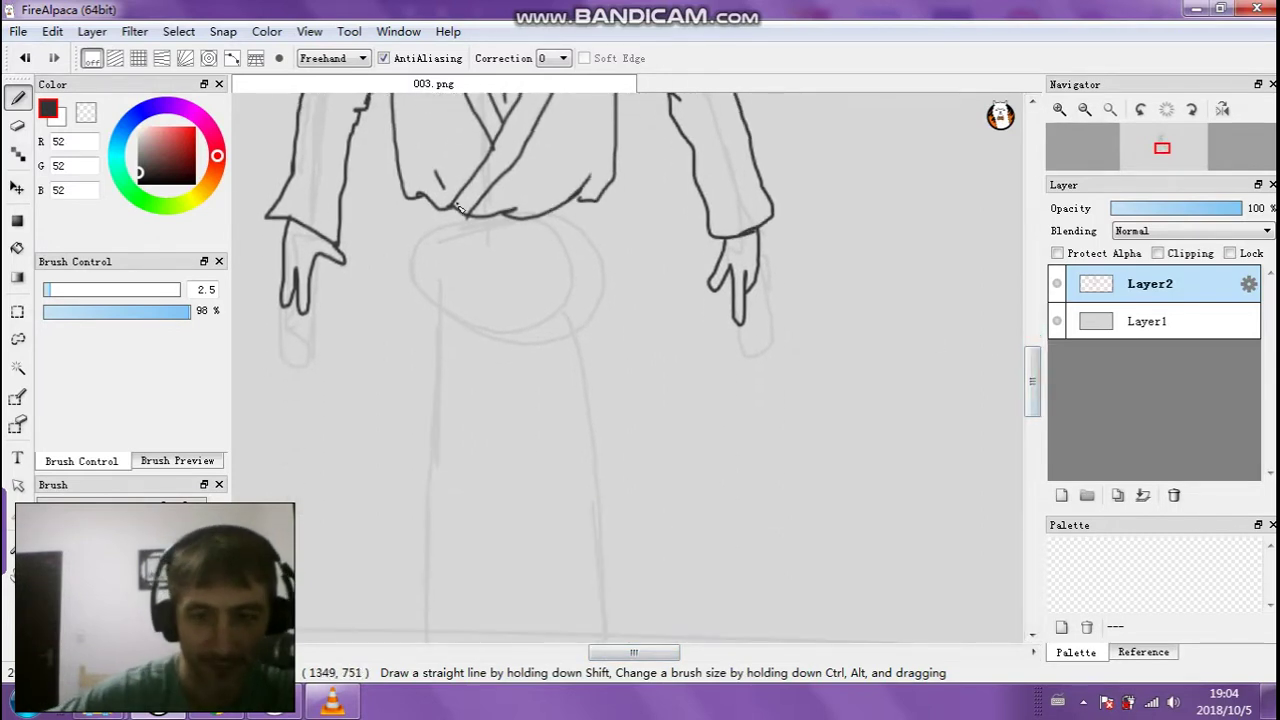
left_click(1084, 109)
left_click(1084, 109)
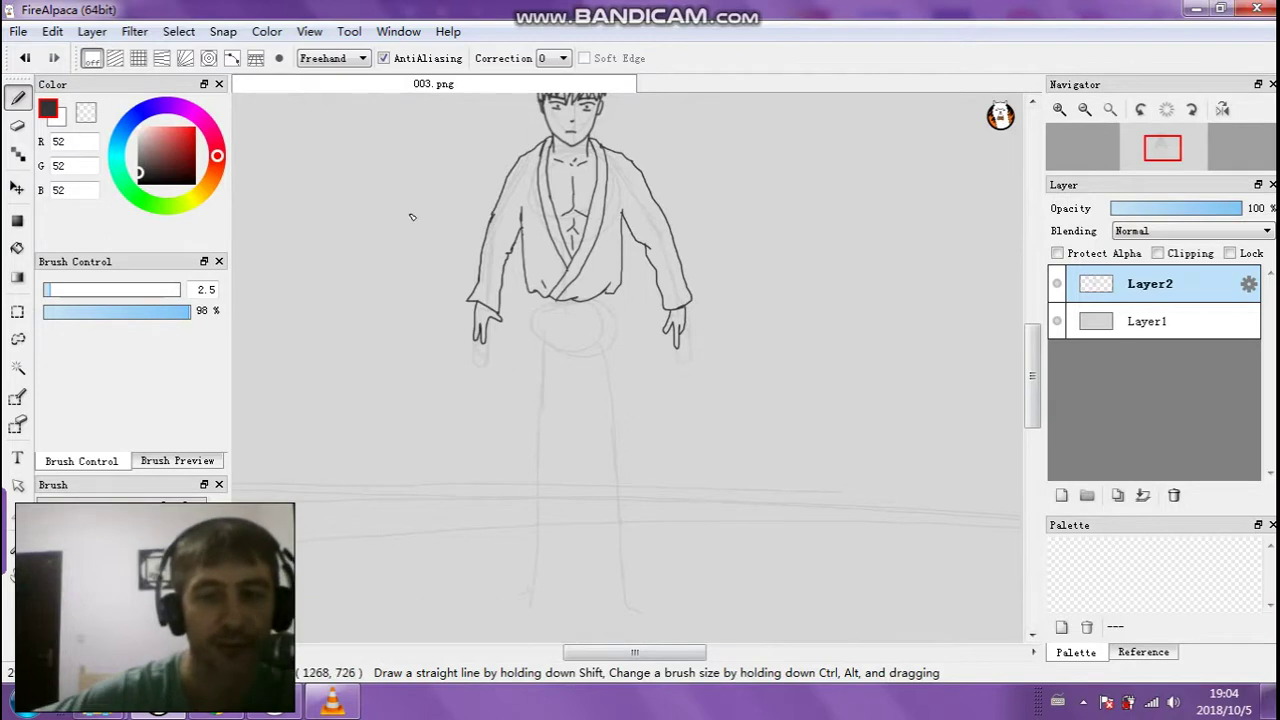
left_click(1084, 109)
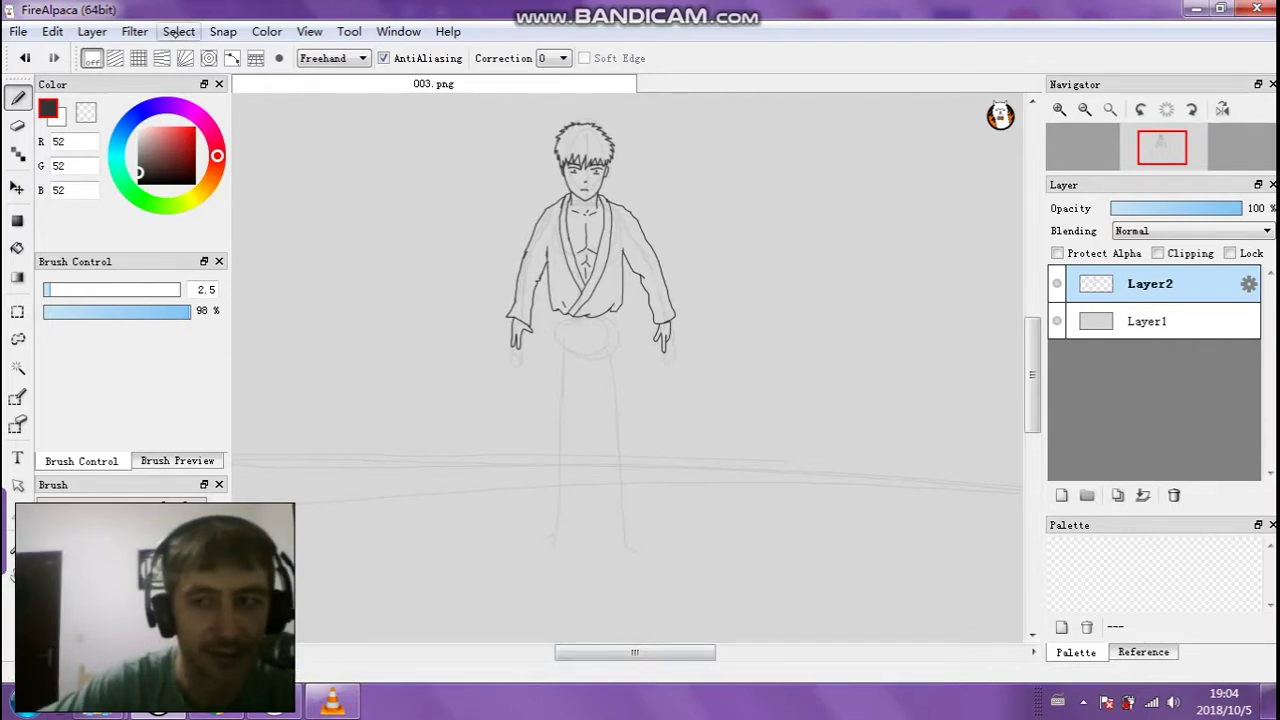
left_click(174, 35)
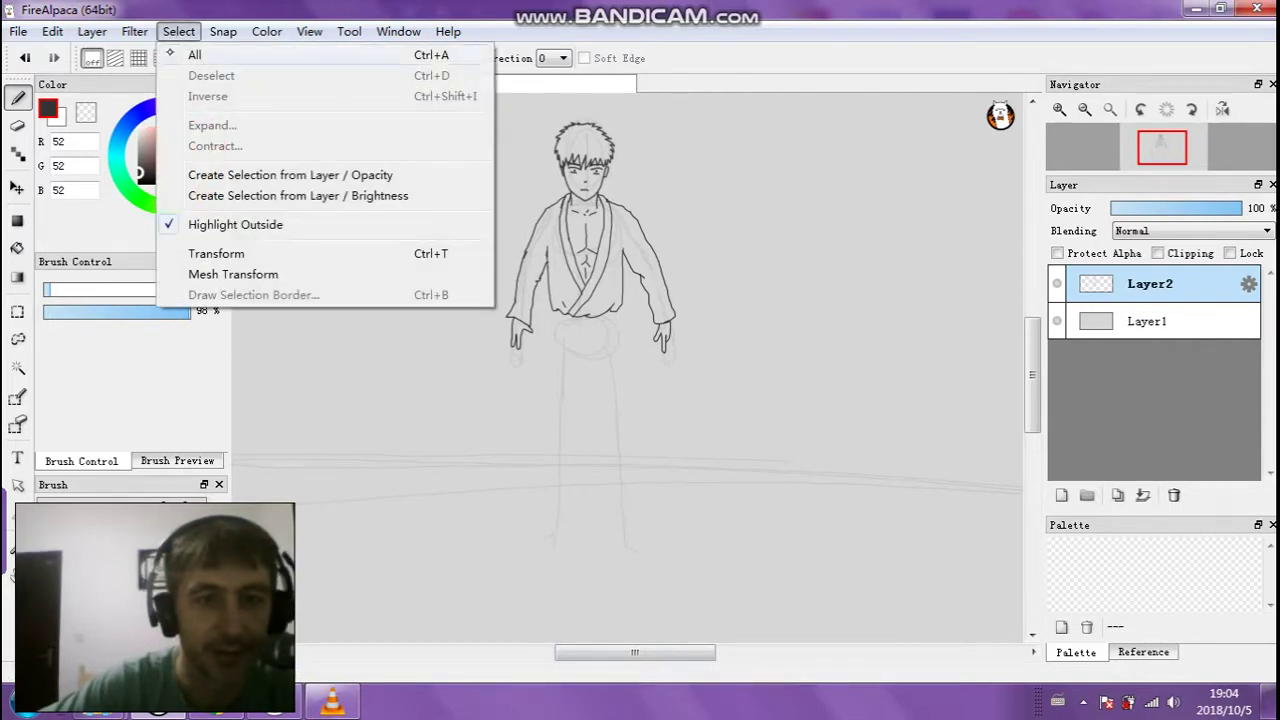
left_click(216, 254)
mouse_move(678, 330)
left_mouse_down()
mouse_move(684, 346)
mouse_move(664, 327)
left_mouse_up()
left_click_drag(499, 220, 504, 221)
left_click(928, 649)
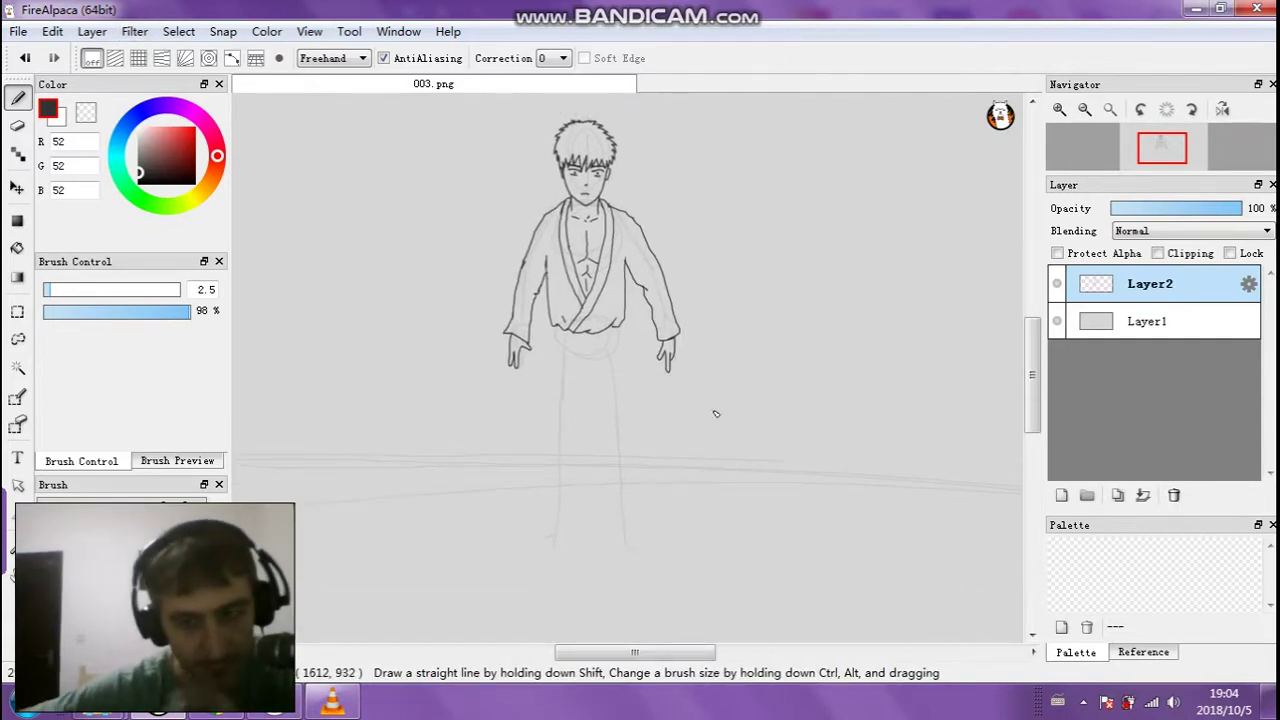
Draw the belt's viewer's-left band under the jacket hem and a small bumpy knot at its centre
left_click(1059, 109)
left_click_drag(1032, 376, 1032, 389)
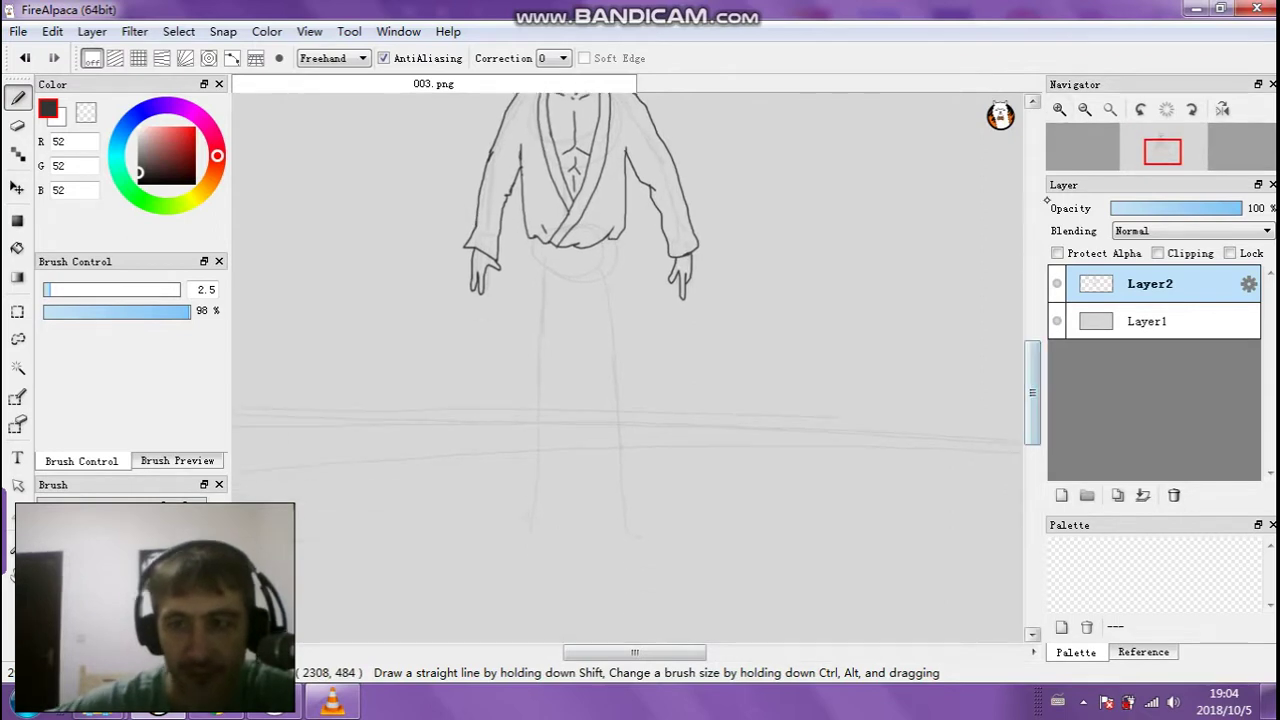
left_click(1059, 109)
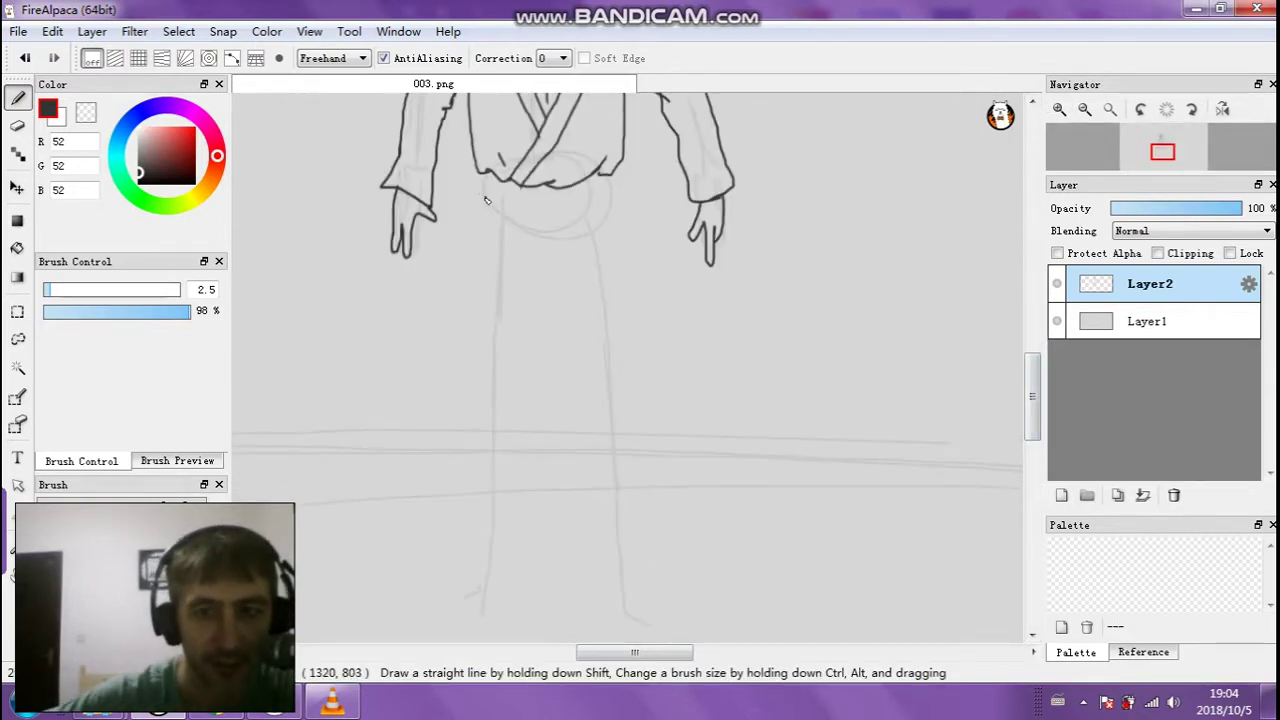
left_click_drag(486, 177, 481, 186)
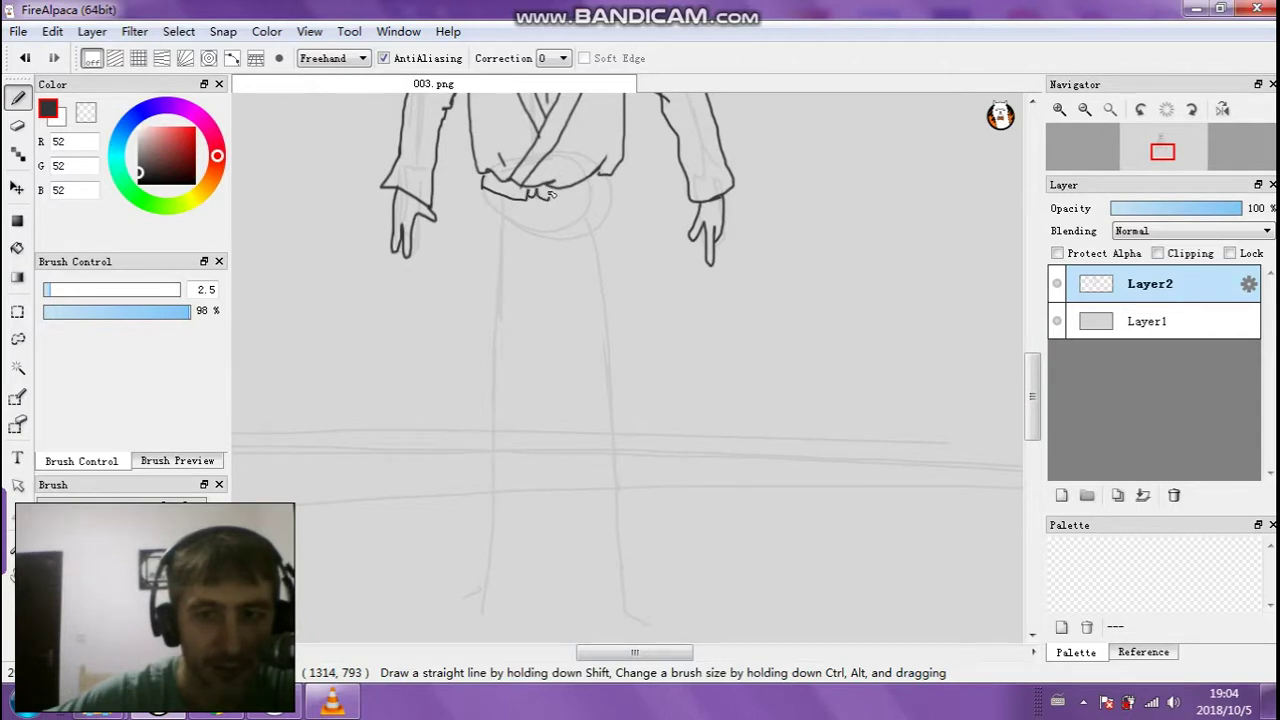
mouse_move(557, 189)
left_mouse_down()
mouse_move(563, 200)
mouse_move(535, 198)
left_mouse_up()
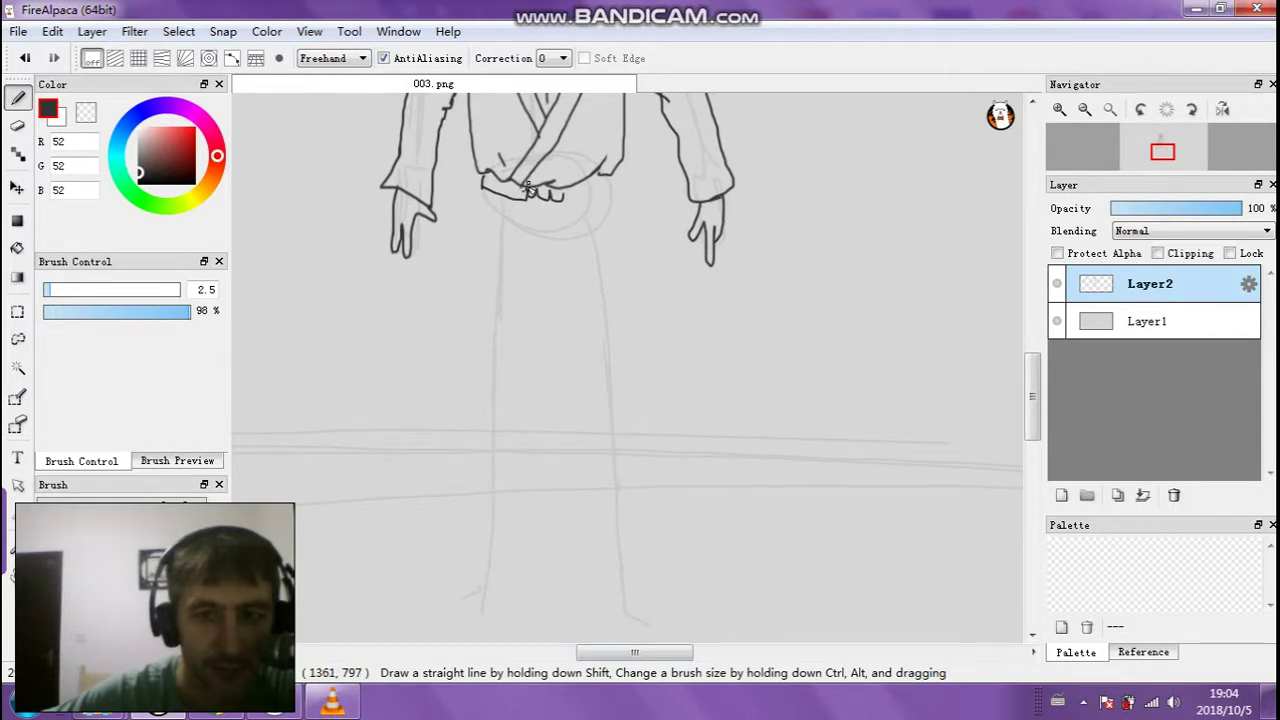
Try to draw a wide belt end hanging from the knot, and undo its strokes
mouse_move(524, 298)
left_mouse_down()
mouse_move(519, 376)
mouse_move(531, 382)
mouse_move(553, 200)
mouse_move(516, 266)
mouse_move(513, 349)
mouse_move(528, 354)
mouse_move(539, 276)
left_mouse_up()
key("ctrl+z")
key("ctrl+z")
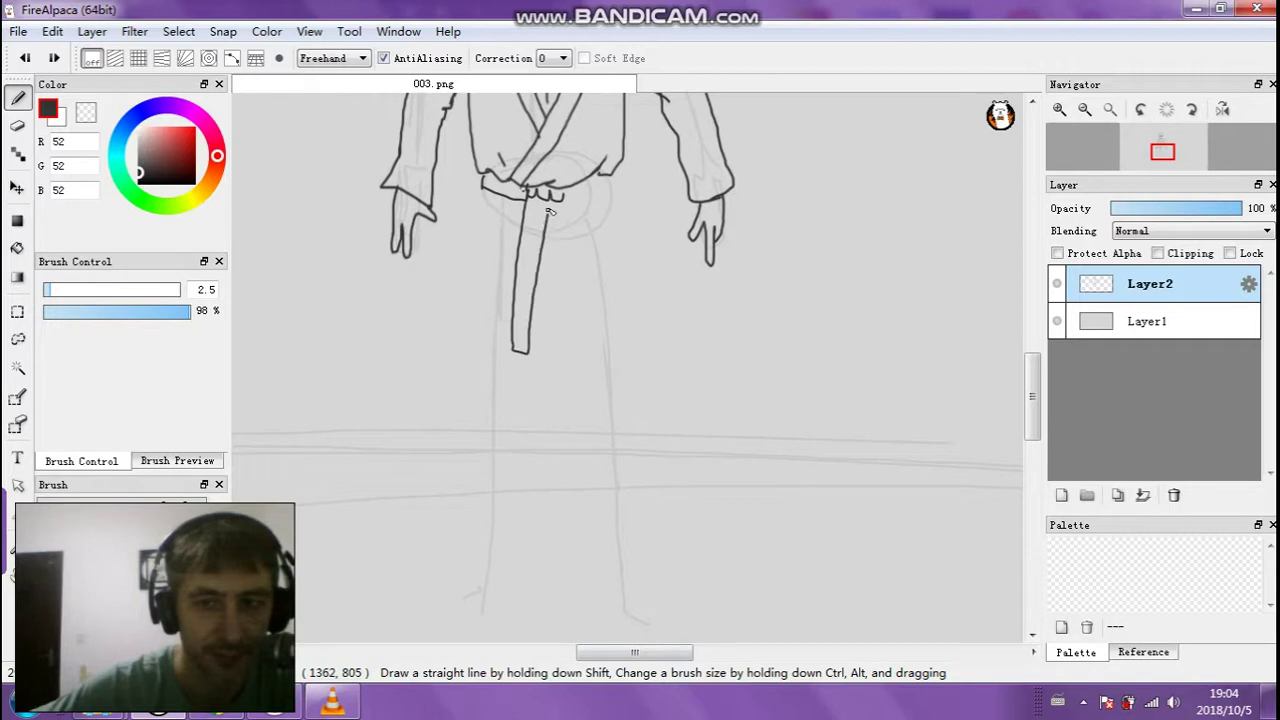
key("ctrl+z")
key("ctrl+z")
Draw two narrow belt ends hanging from the knot and complete the belt band on the viewer's right
left_click_drag(544, 200, 525, 331)
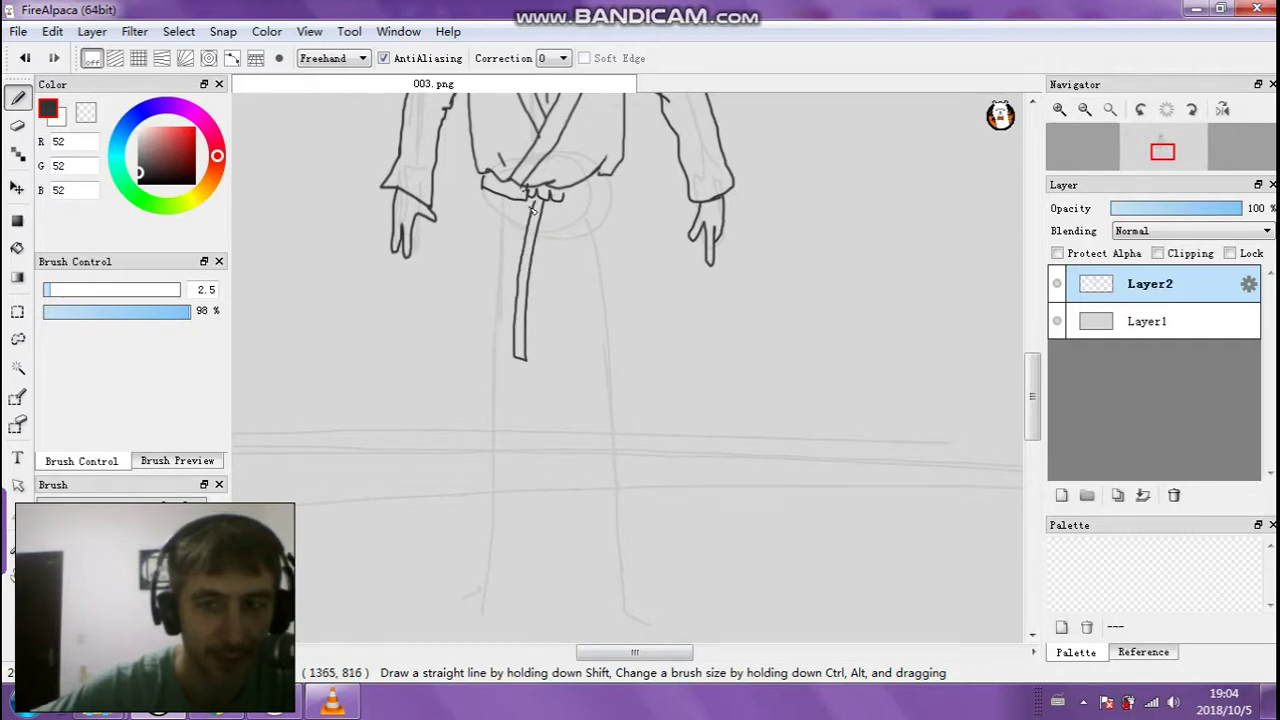
mouse_move(560, 195)
left_mouse_down()
mouse_move(617, 176)
mouse_move(570, 235)
mouse_move(574, 359)
mouse_move(587, 356)
mouse_move(587, 283)
left_mouse_up()
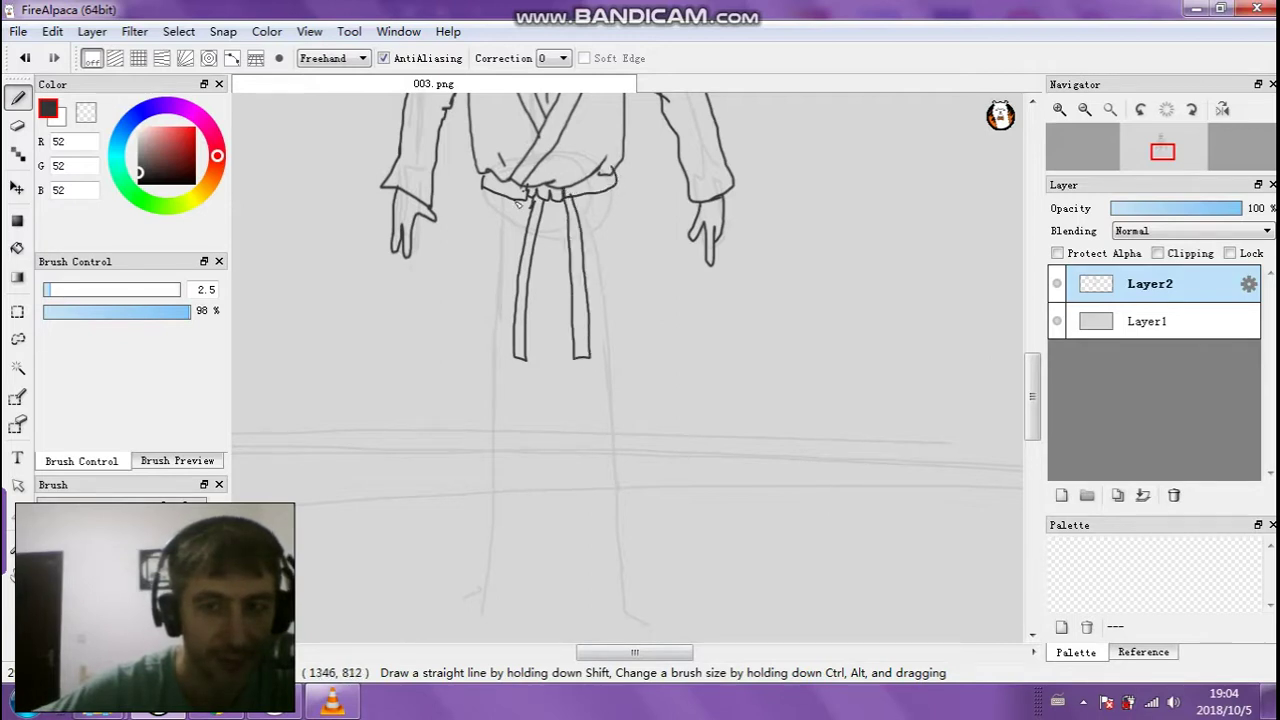
Draw the jacket's flared skirt below the belt, with folds on the viewer's left, a curved hem and a slanted opposite side edge
left_click_drag(518, 200, 490, 318)
mouse_move(486, 274)
left_mouse_down()
mouse_move(503, 198)
mouse_move(487, 191)
mouse_move(458, 294)
left_mouse_up()
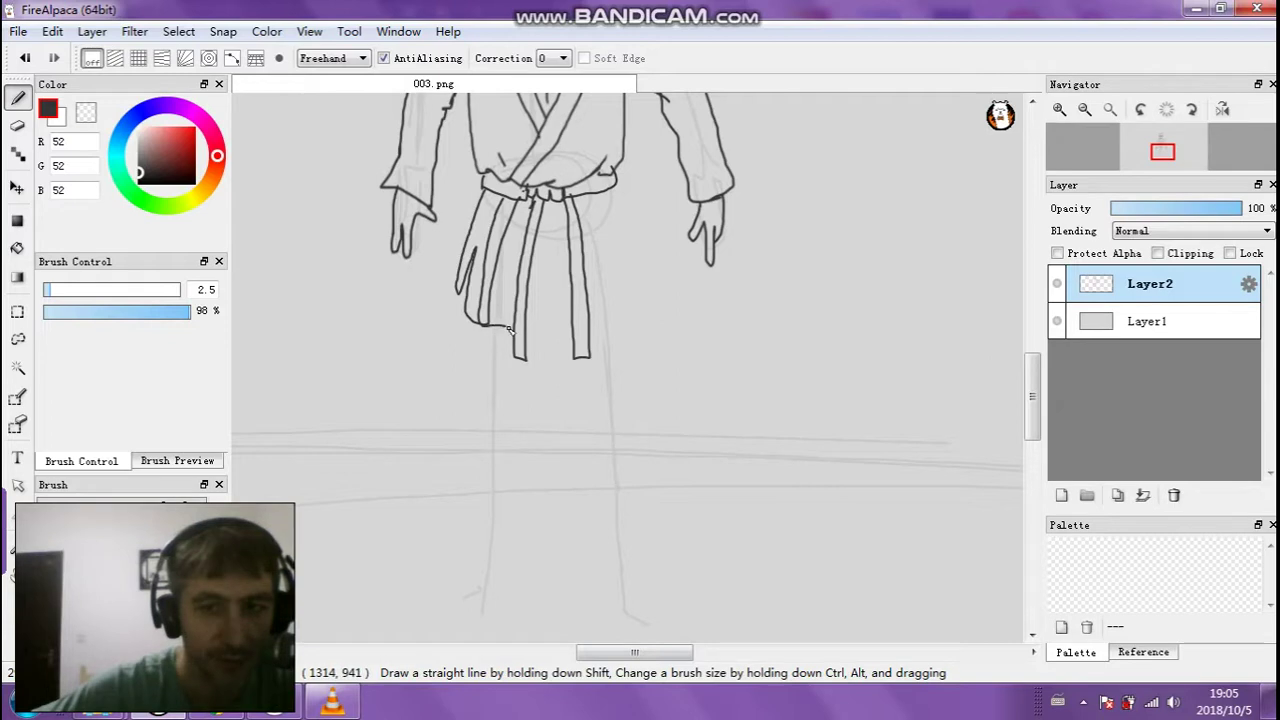
left_click_drag(562, 337, 575, 336)
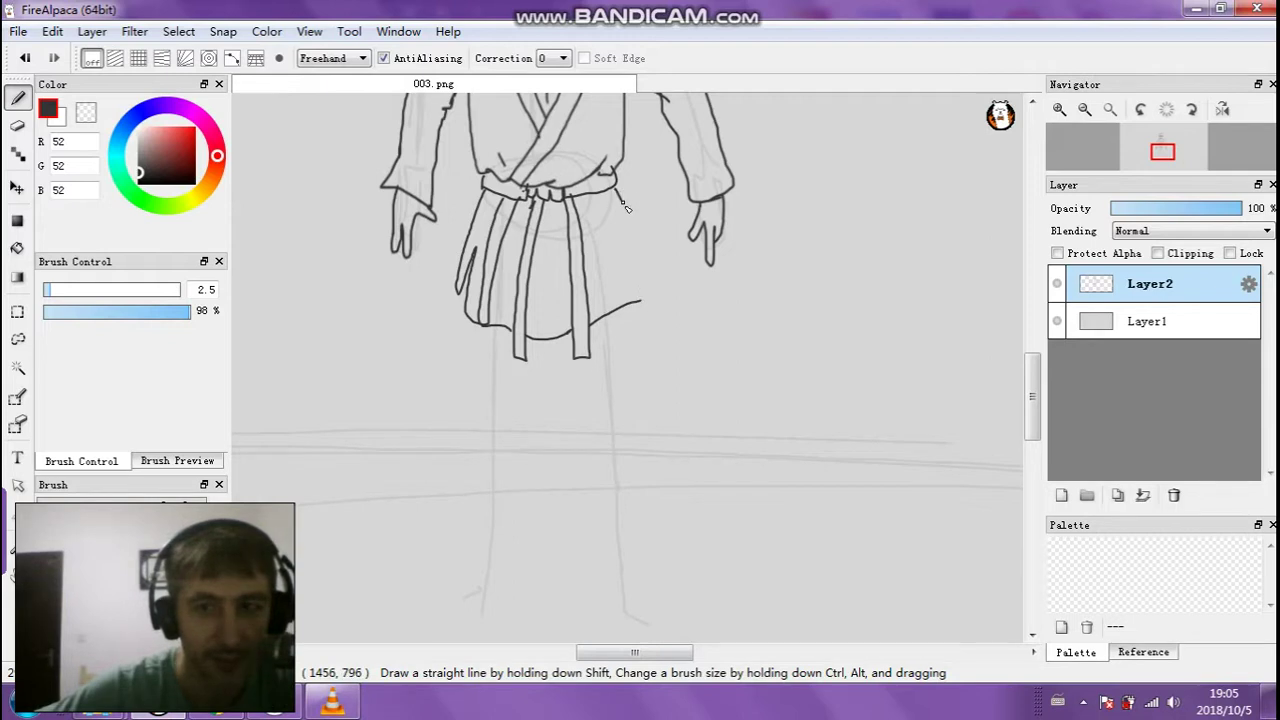
left_click_drag(616, 188, 648, 286)
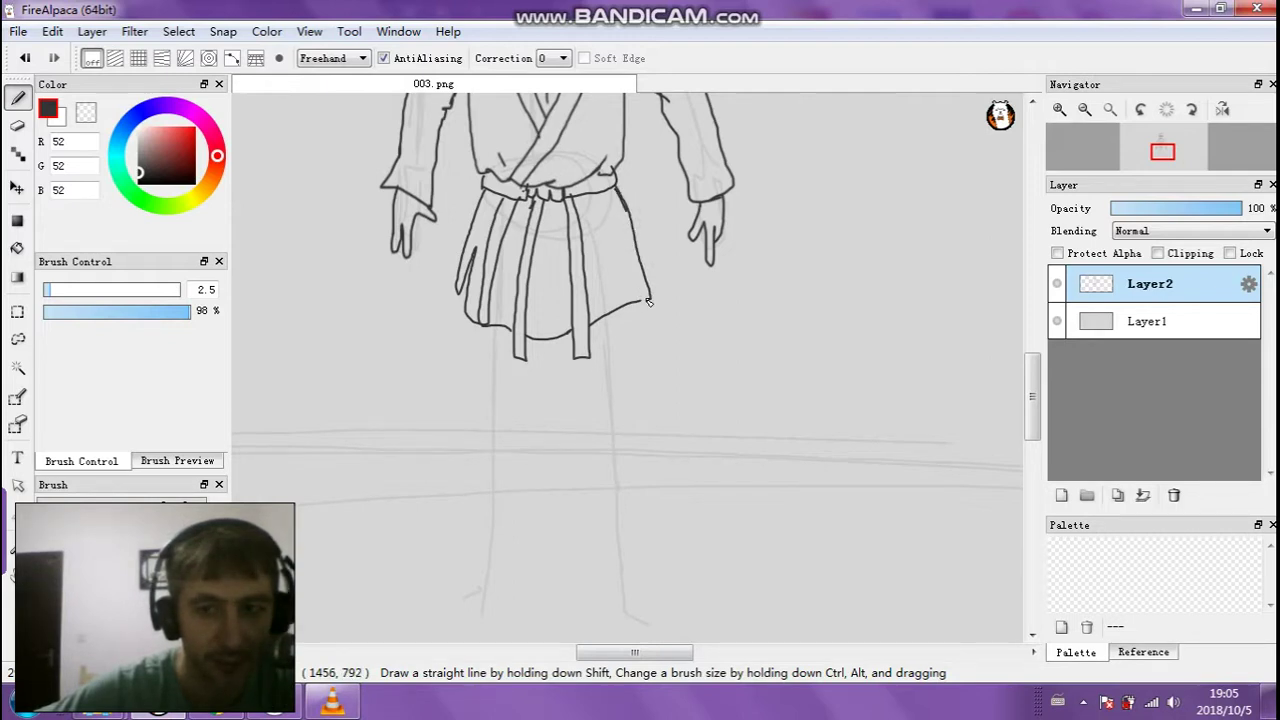
scroll(690, 338, "down", 2)
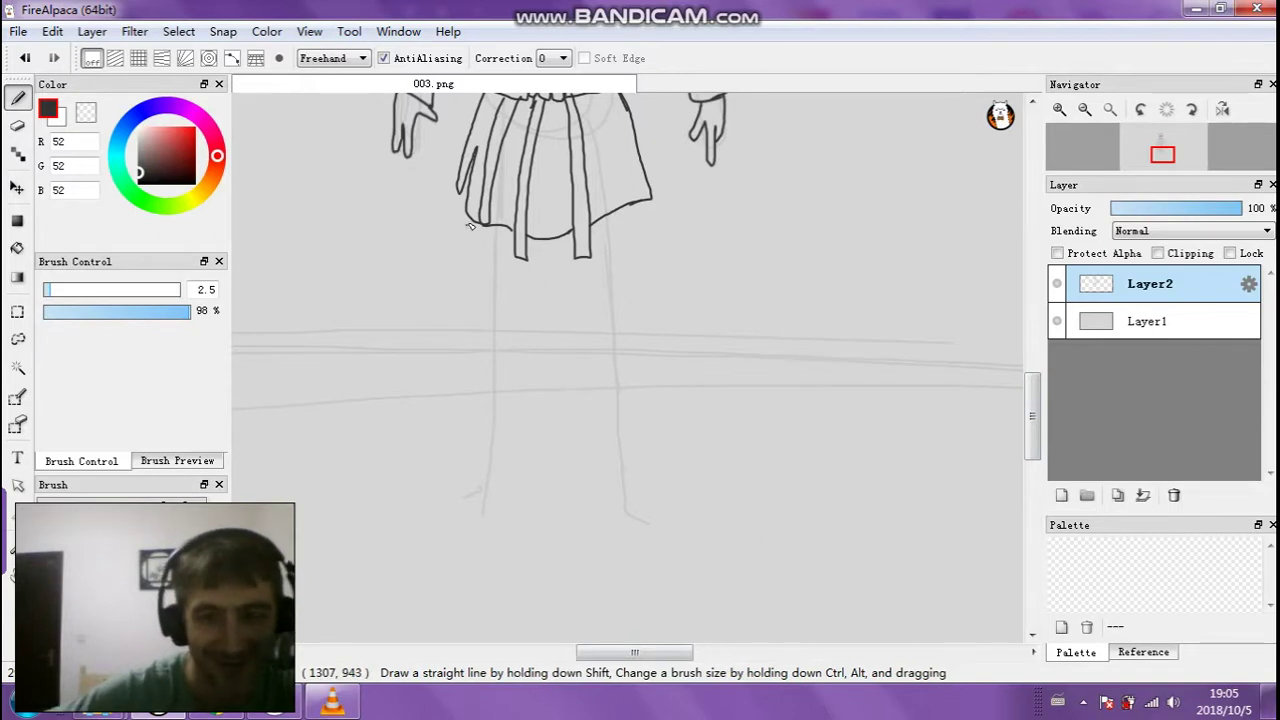
Draw two loose trouser legs with knee creases and curved hems below the jacket skirt, with a bare foot under each
mouse_move(466, 227)
left_mouse_down()
mouse_move(455, 476)
mouse_move(510, 491)
mouse_move(540, 450)
mouse_move(544, 365)
left_mouse_up()
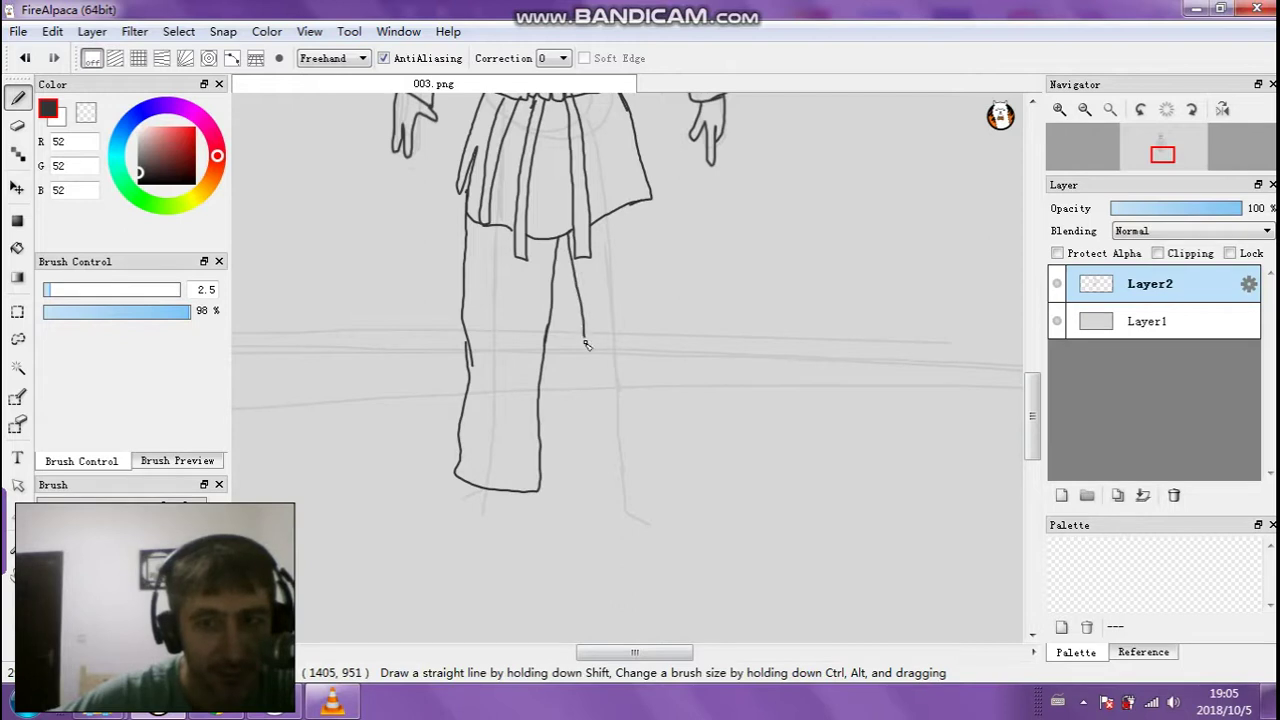
left_click_drag(597, 473, 598, 489)
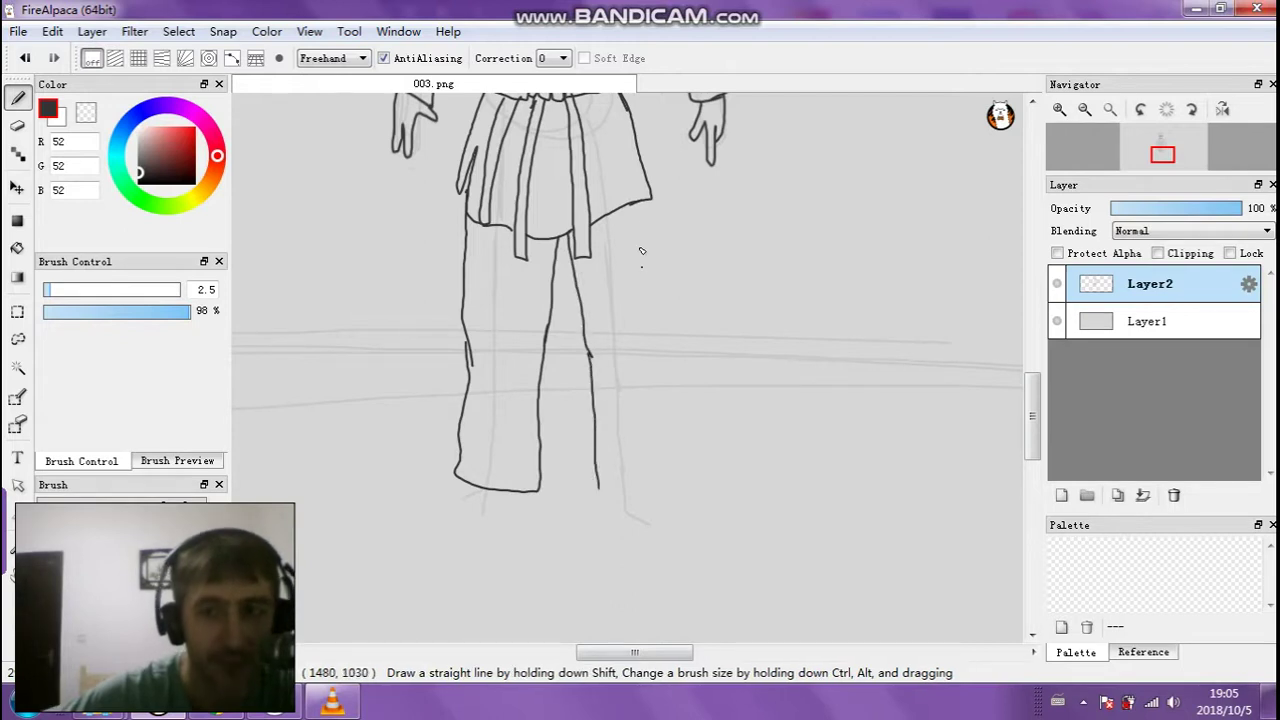
left_click_drag(655, 357, 668, 463)
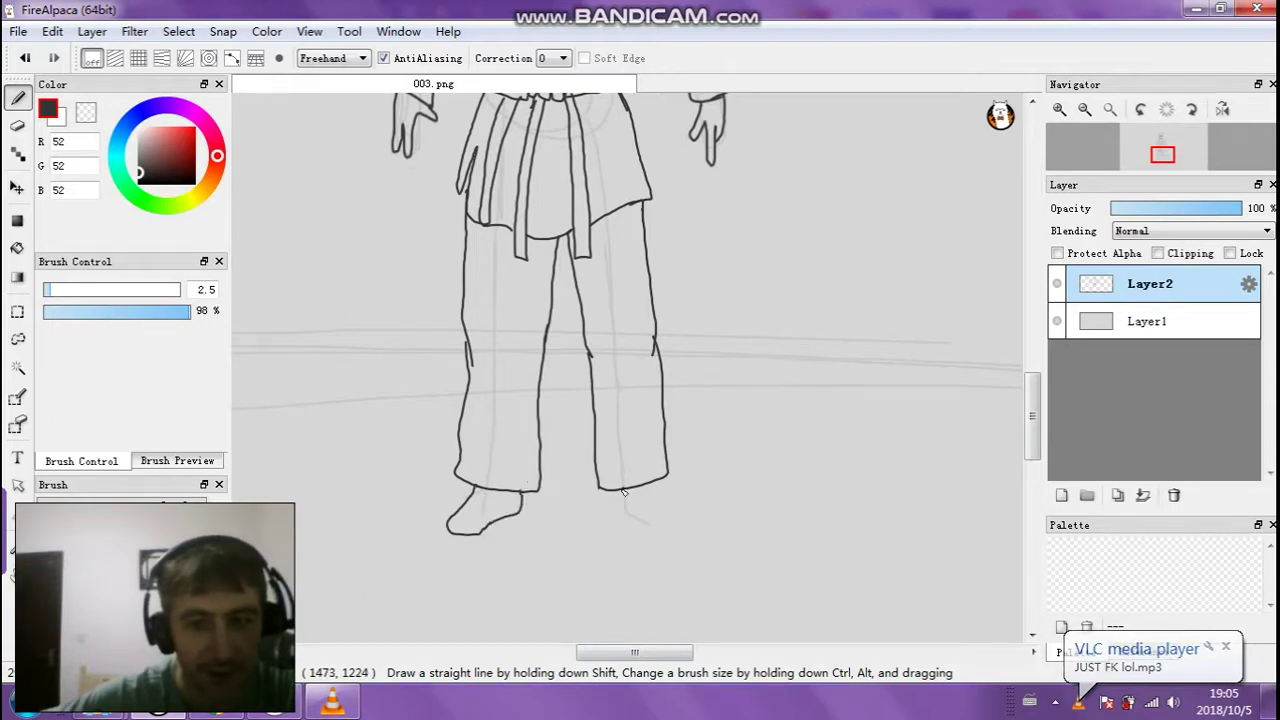
left_click_drag(656, 531, 680, 523)
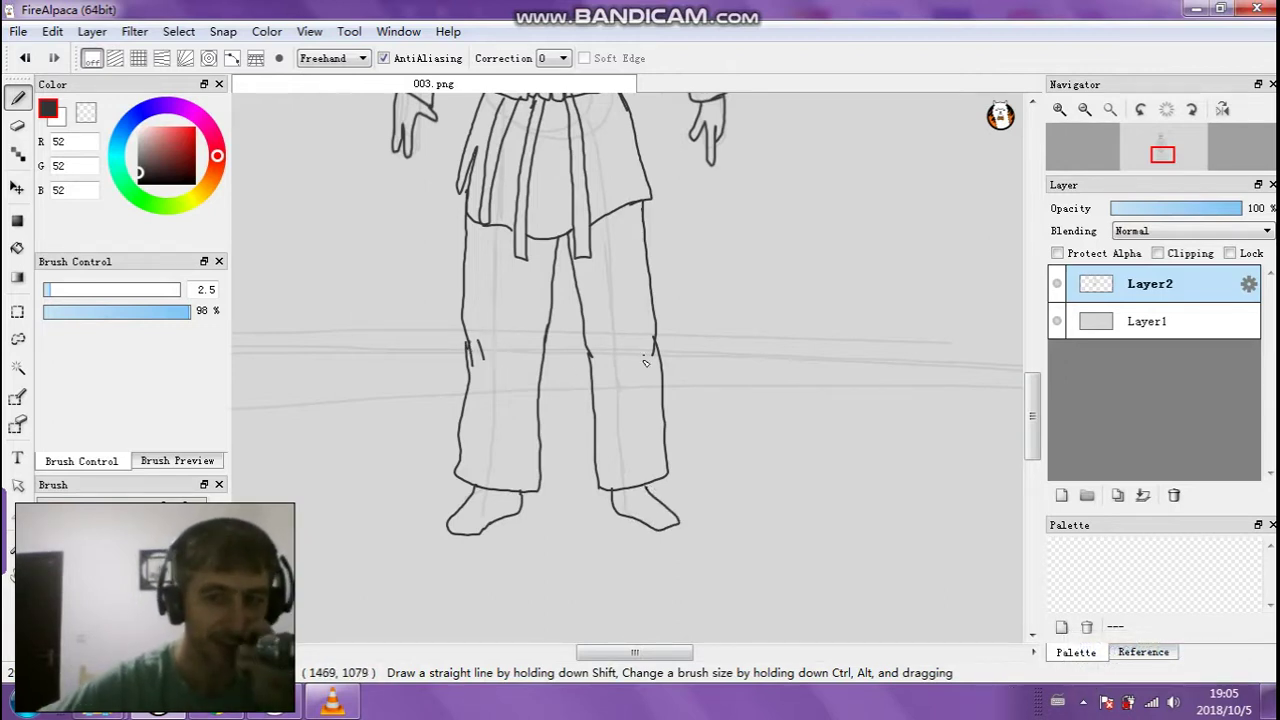
Add two short crease marks to the jacket skirt, one between the belt ends and one beyond them
left_click_drag(535, 186, 541, 200)
left_click_drag(606, 147, 604, 166)
left_click_drag(1035, 415, 1003, 329)
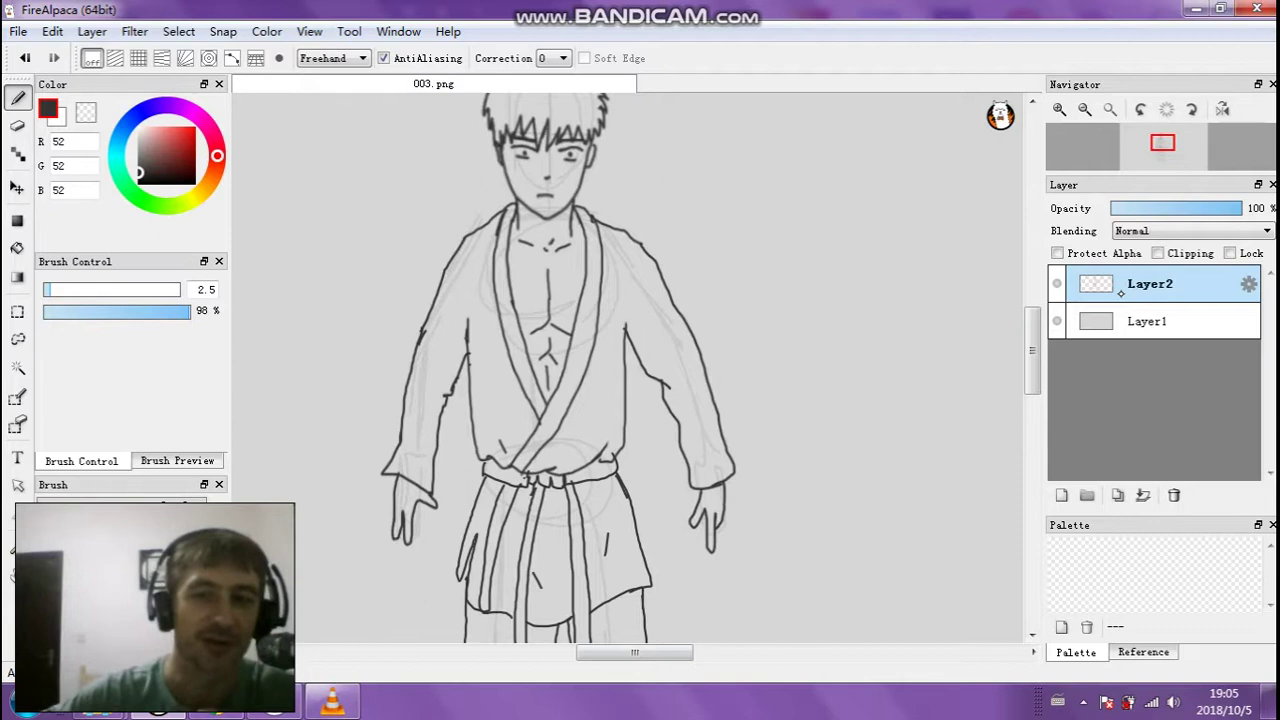
scroll(879, 375, "down", 2)
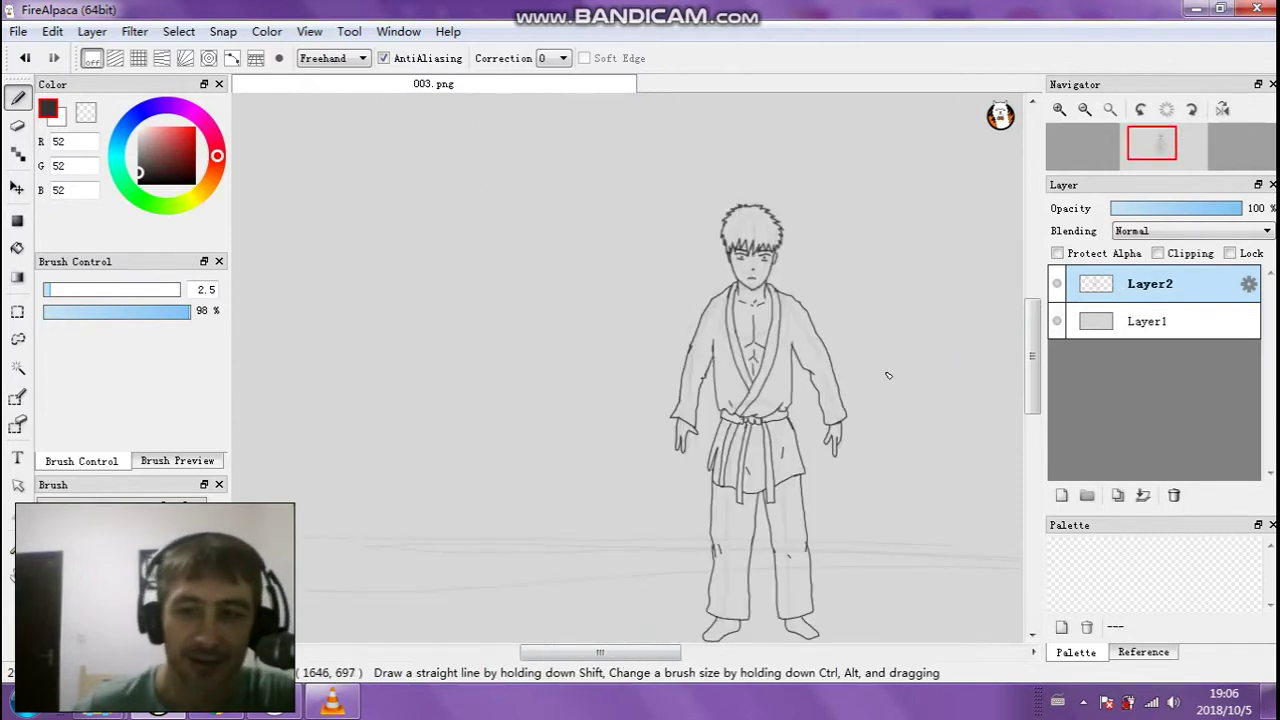
left_click_drag(556, 656, 576, 657)
left_click_drag(1030, 378, 1030, 394)
left_click_drag(627, 664, 620, 664)
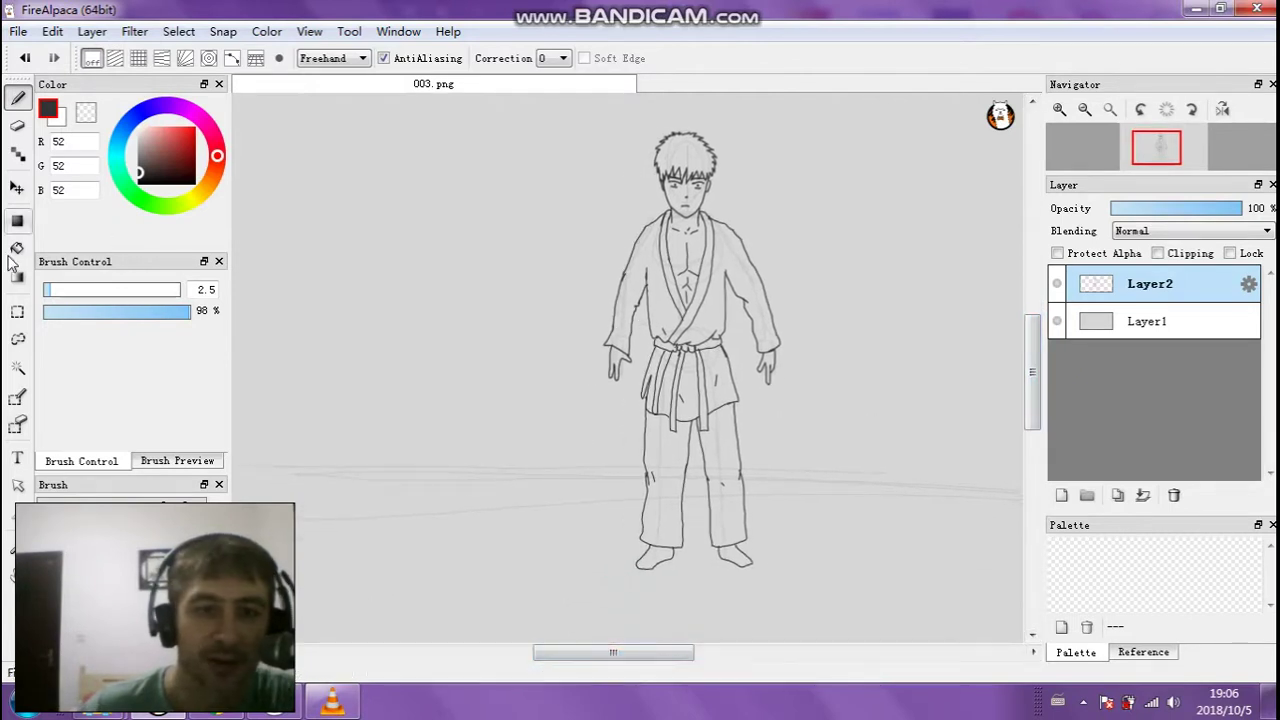
Lasso-select the lower body on Layer2 from just above the belt down around the feet
left_click(17, 339)
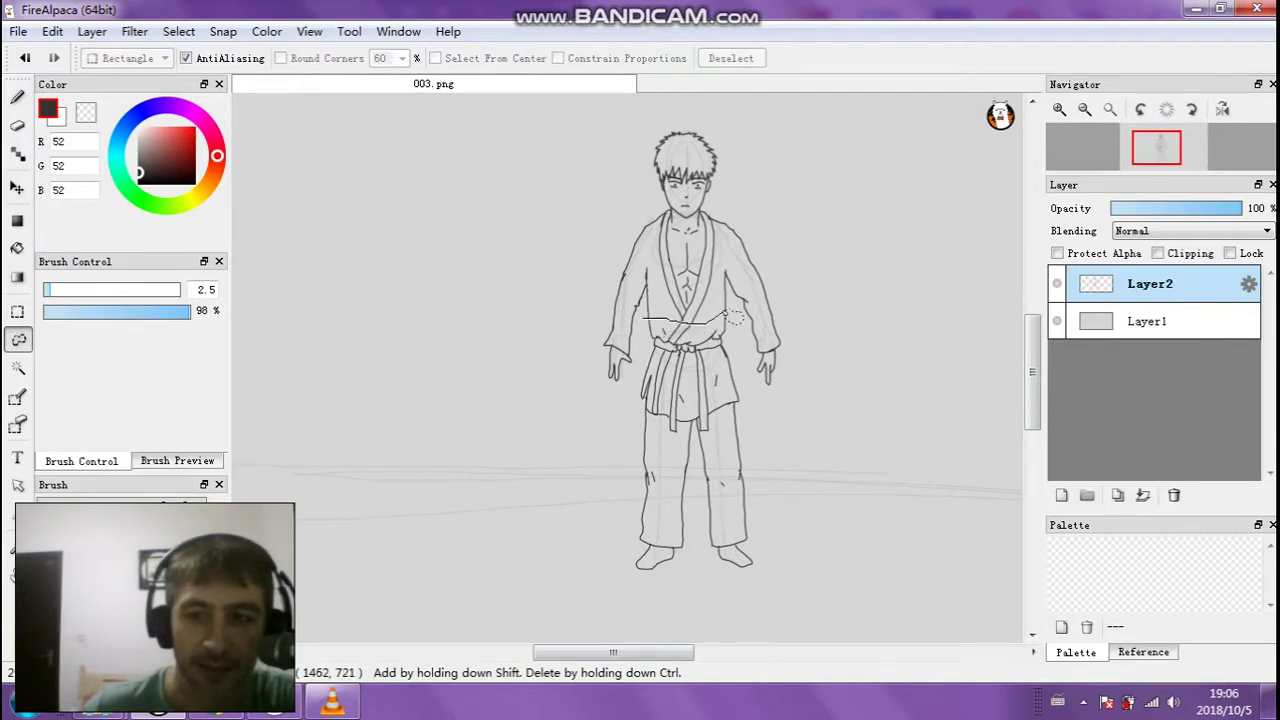
mouse_move(748, 385)
left_mouse_down()
mouse_move(792, 550)
mouse_move(775, 604)
mouse_move(600, 575)
mouse_move(638, 384)
left_mouse_up()
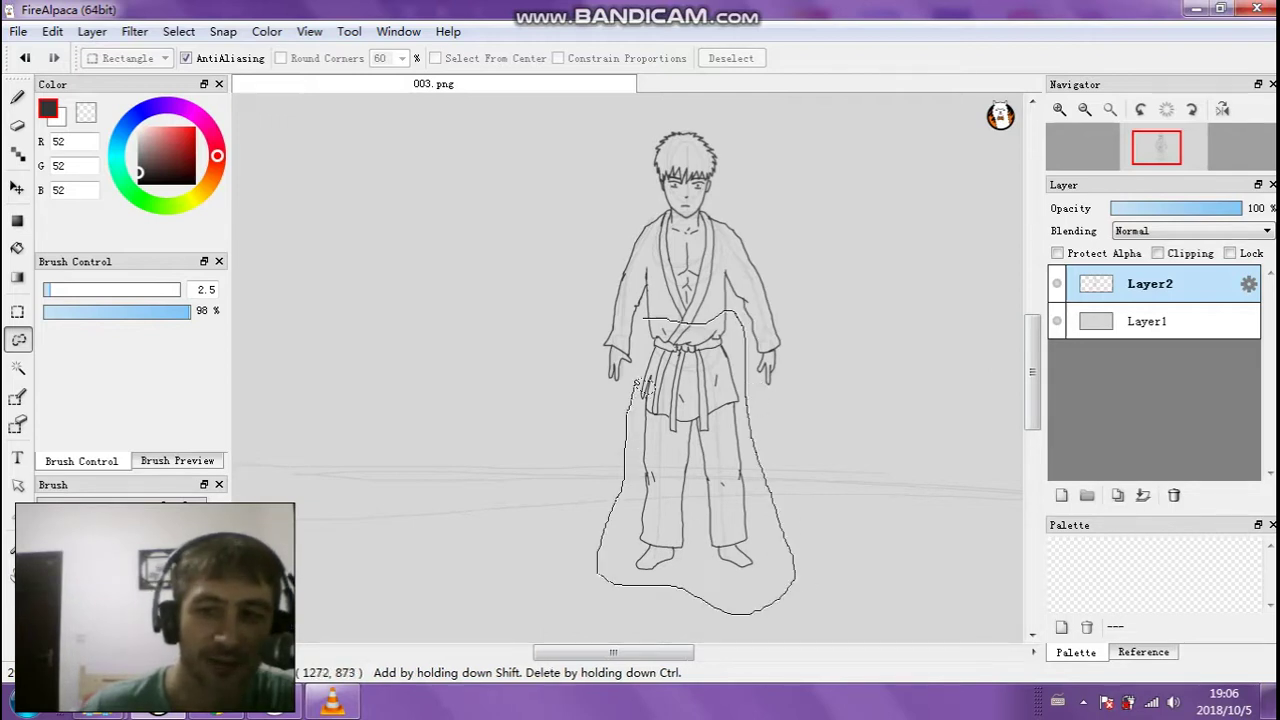
left_click_drag(645, 322, 648, 318)
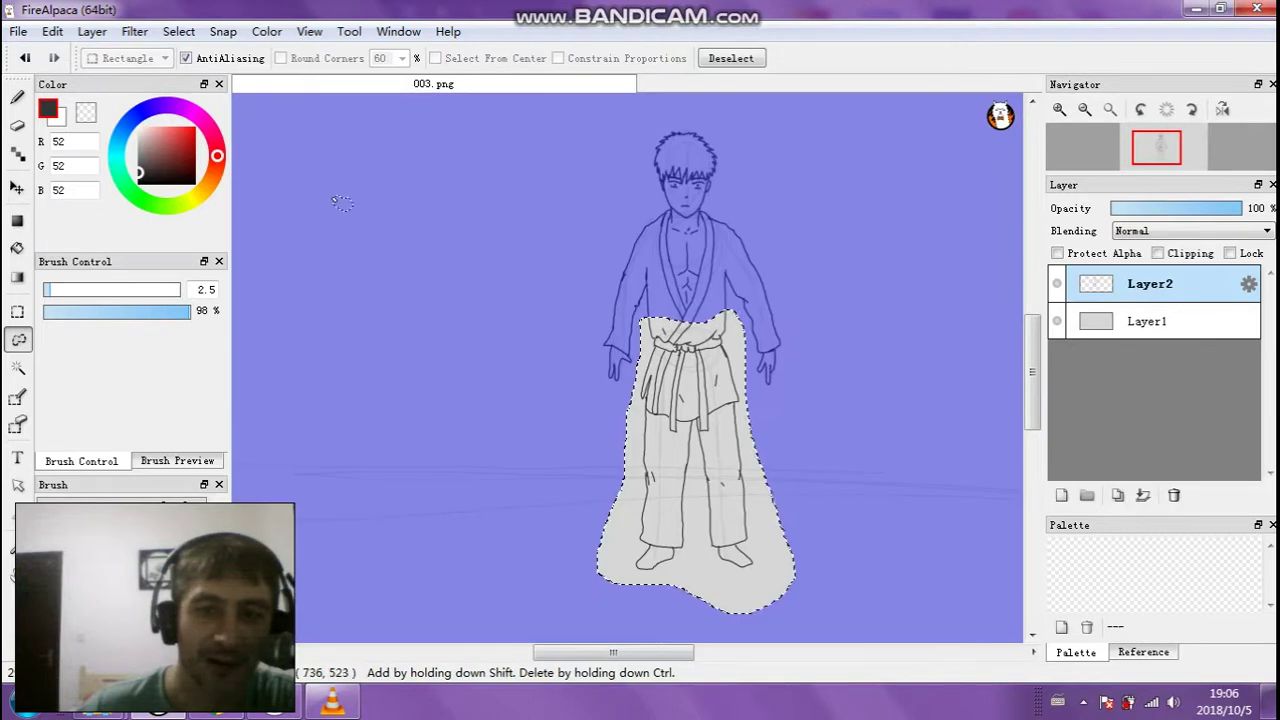
Transform the selected lower body, moving it up about 51 pixels to shorten the torso, and apply the change
left_click(179, 31)
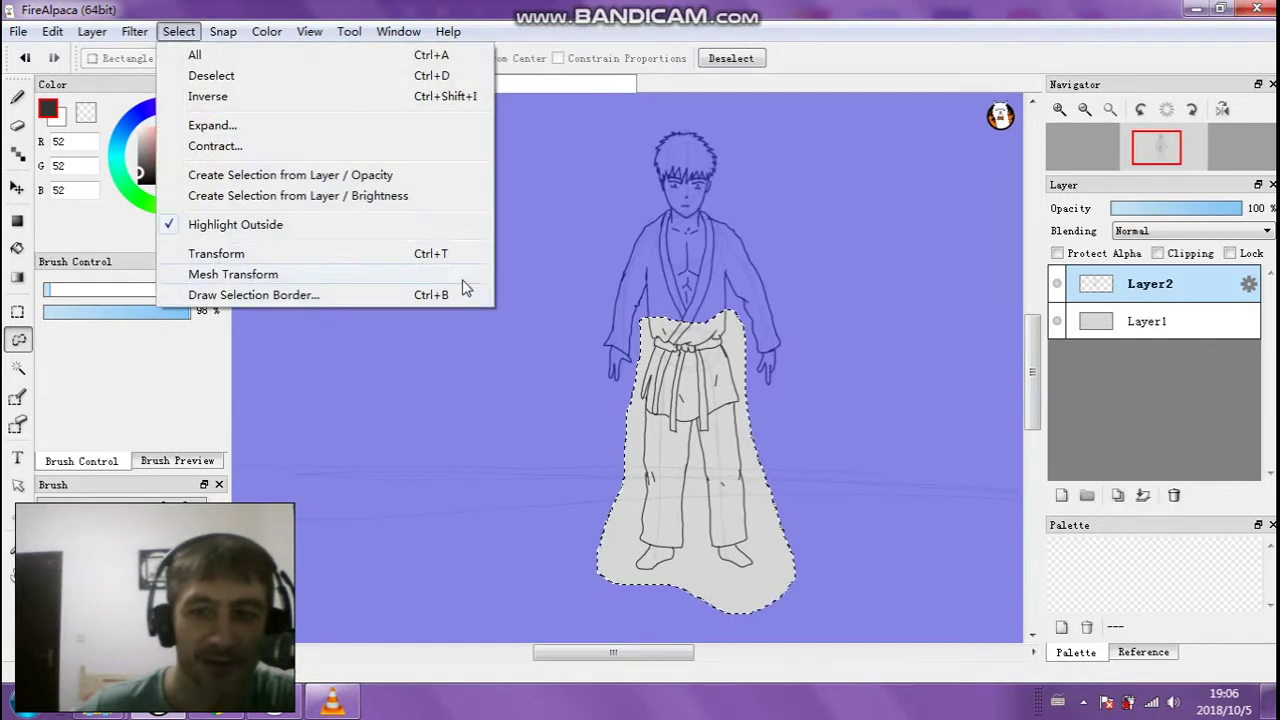
left_click(267, 31)
left_click(178, 31)
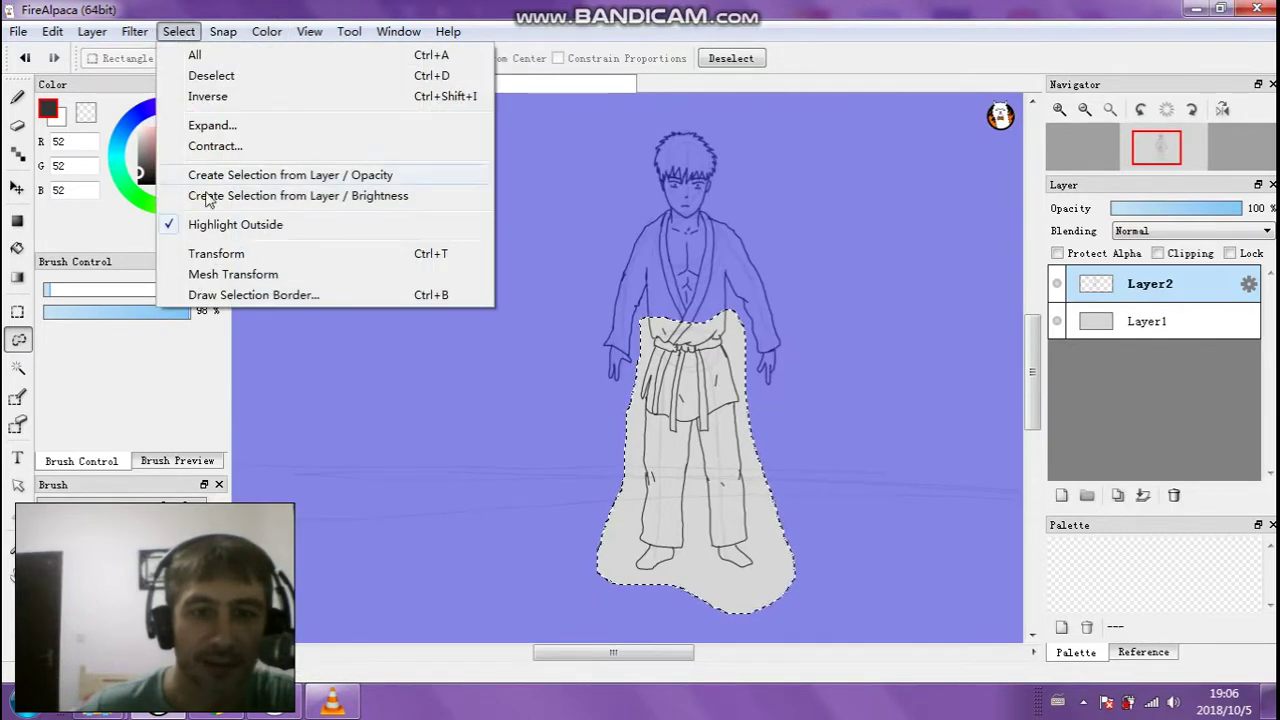
left_click(220, 254)
scroll(732, 430, "up", 2)
left_click_drag(732, 430, 722, 396)
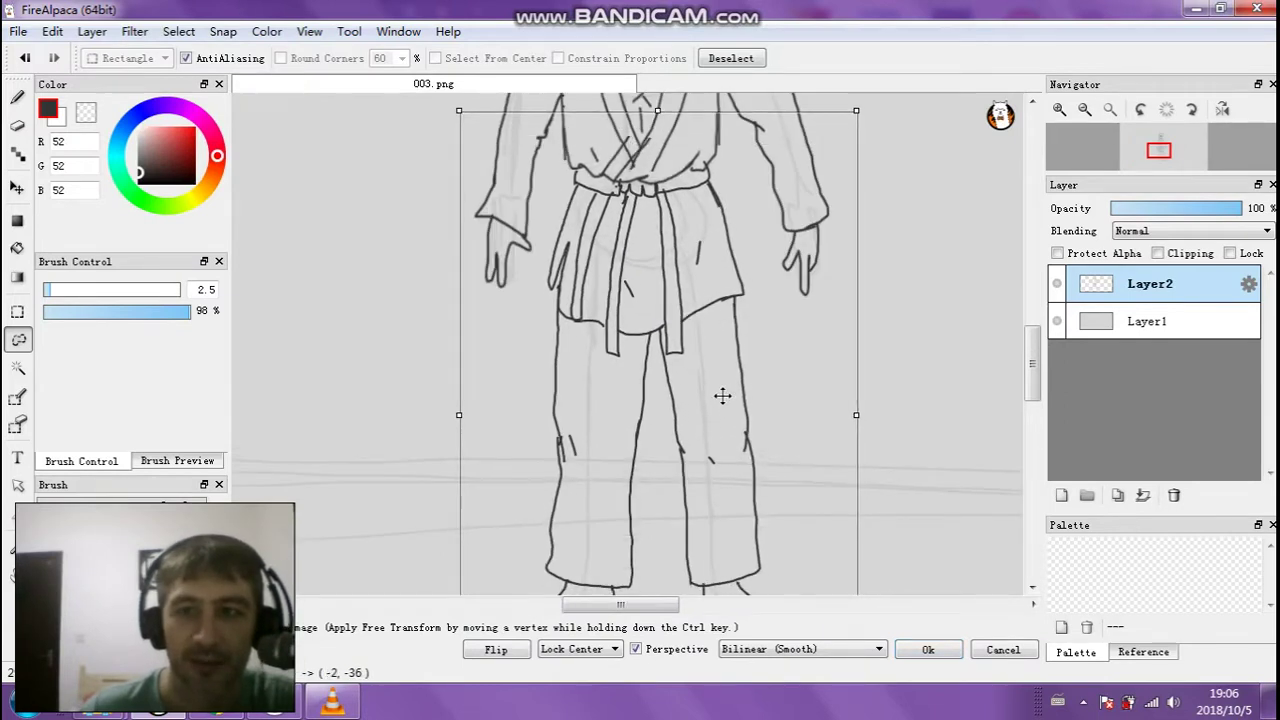
scroll(722, 396, "down", 2)
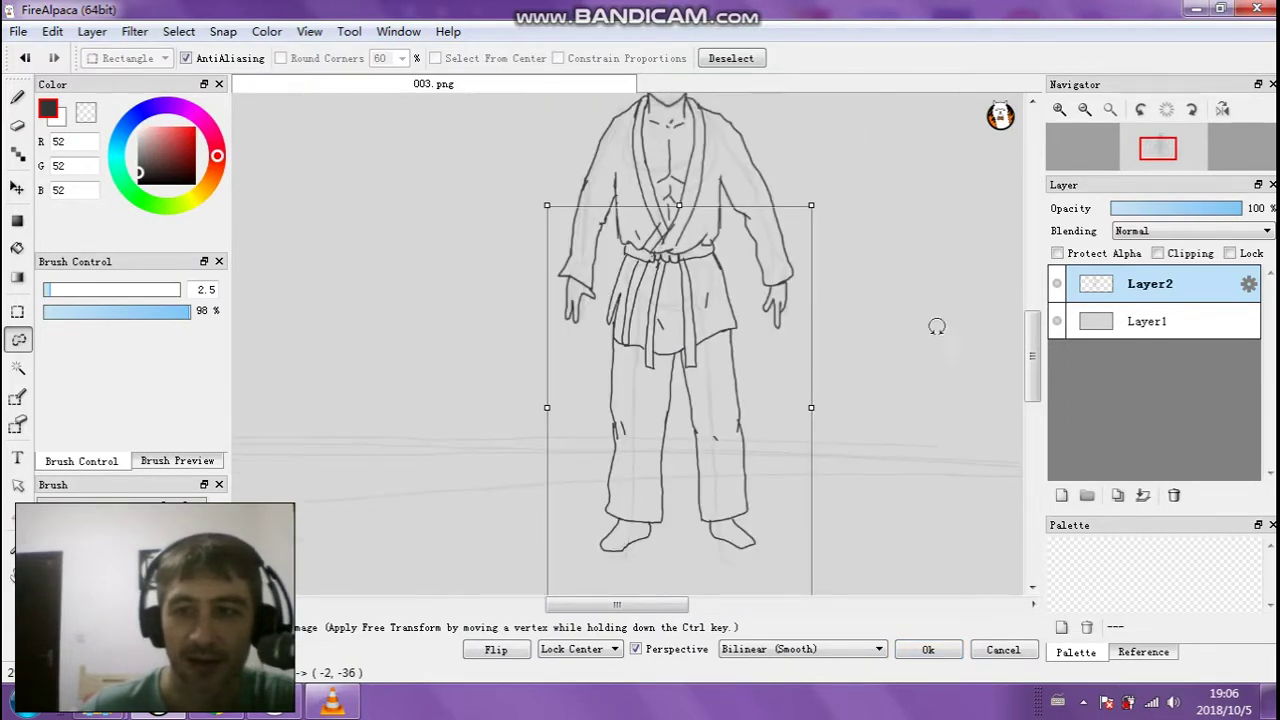
left_click_drag(1037, 374, 1035, 355)
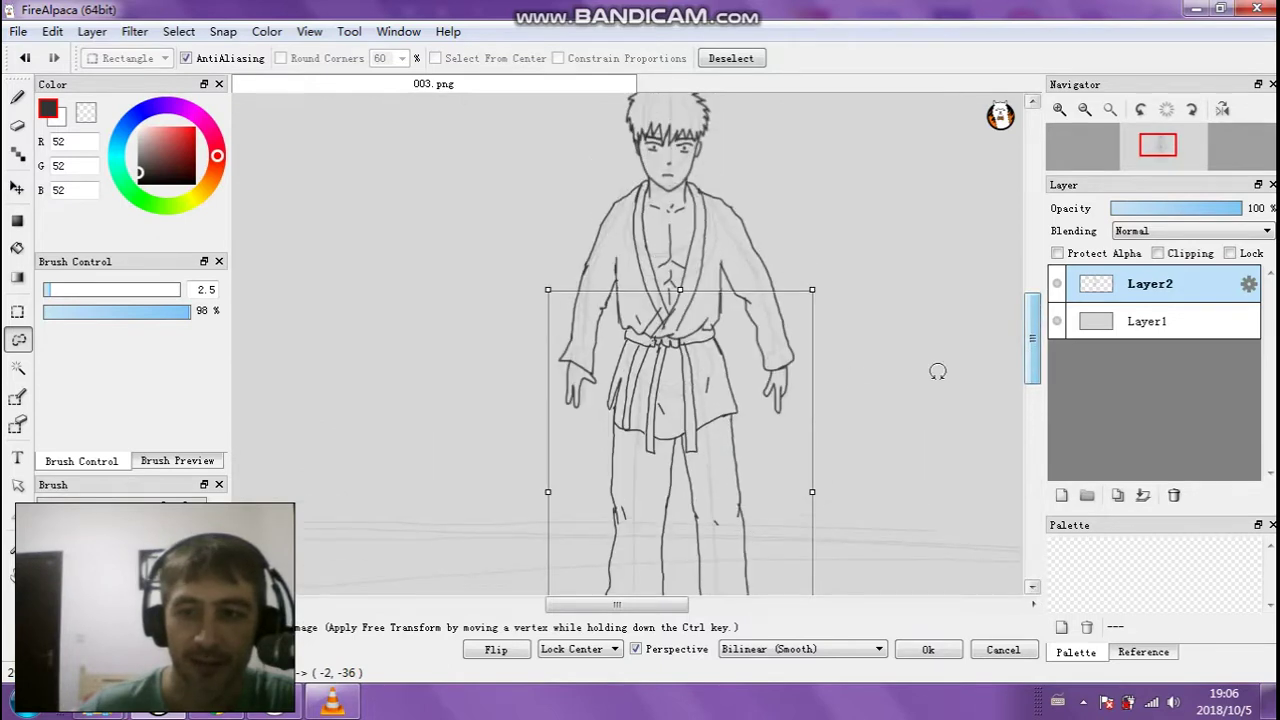
mouse_move(706, 371)
left_mouse_down()
mouse_move(707, 415)
mouse_move(710, 372)
left_mouse_up()
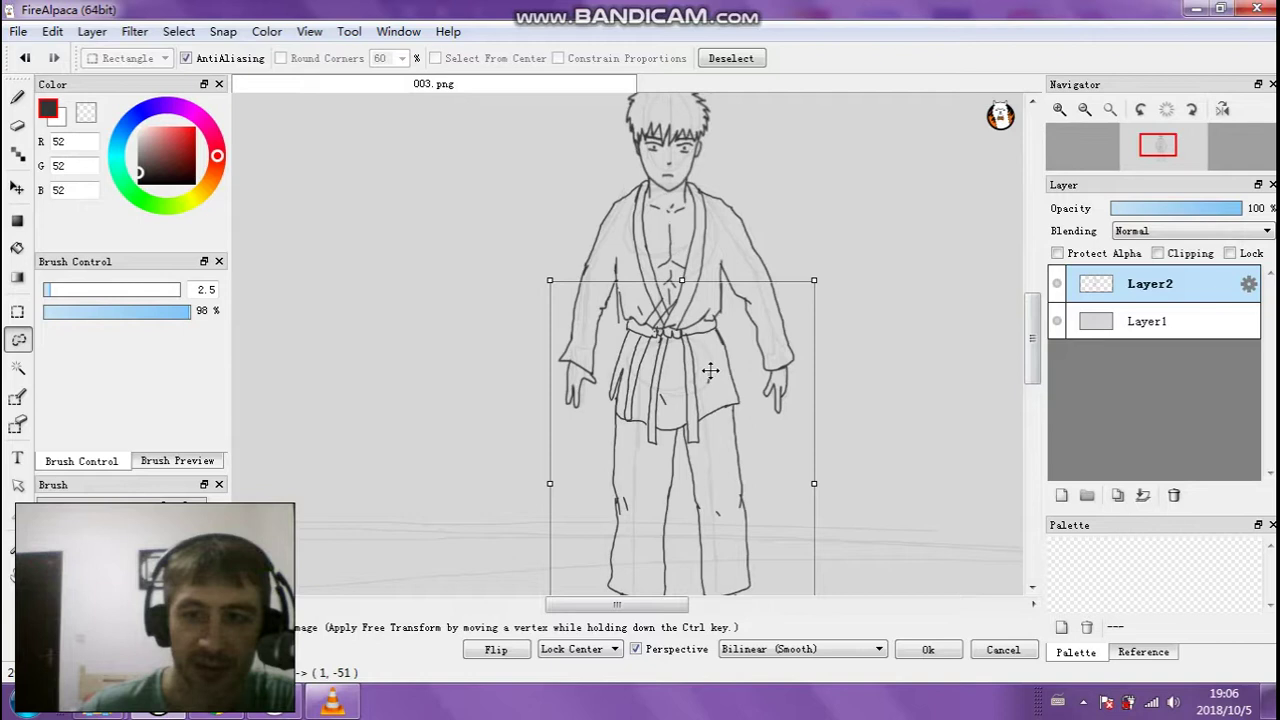
left_click(928, 650)
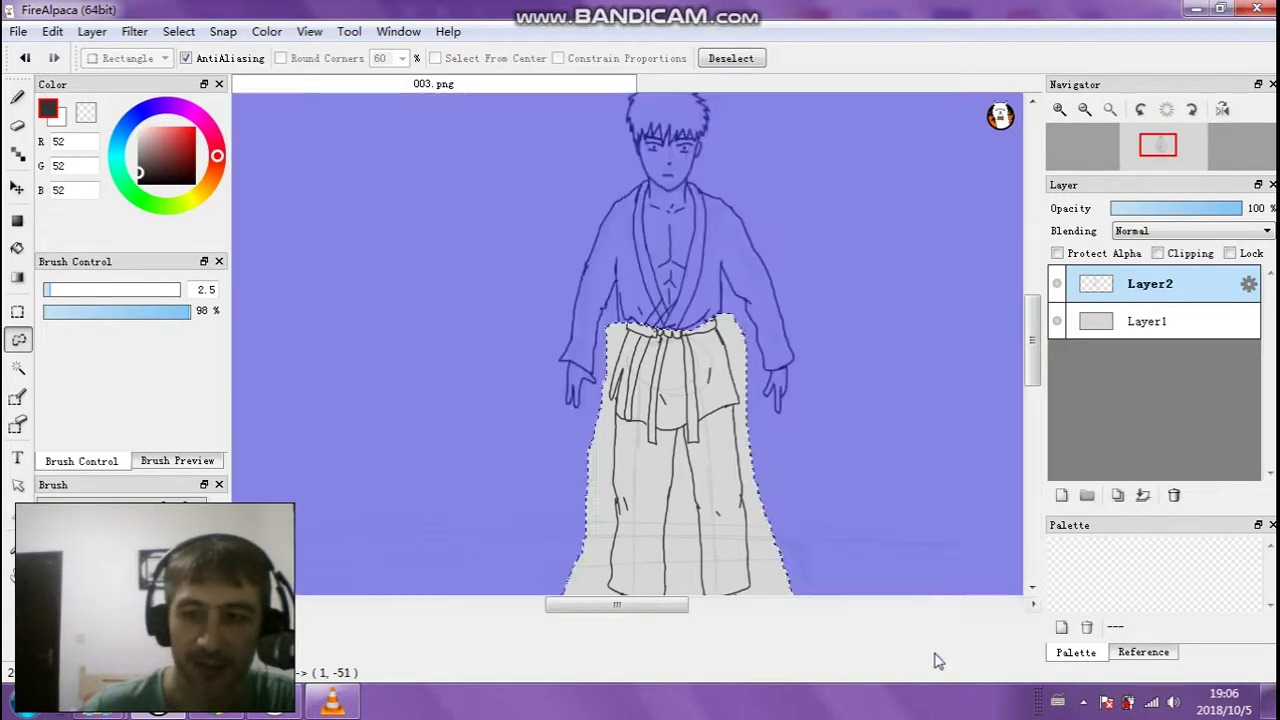
Clear the selection around the lower body
scroll(800, 480, "up", 2)
left_click(179, 31)
left_click(210, 75)
scroll(700, 422, "down", 2)
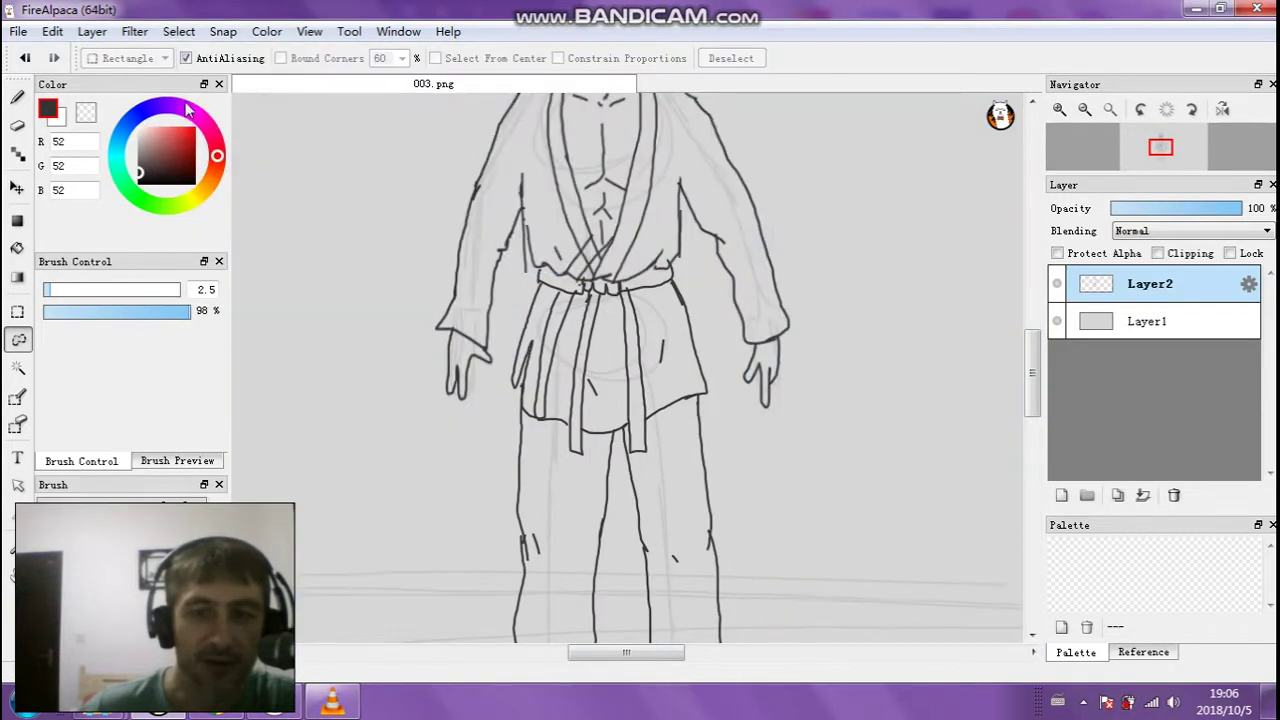
scroll(700, 422, "down", 1)
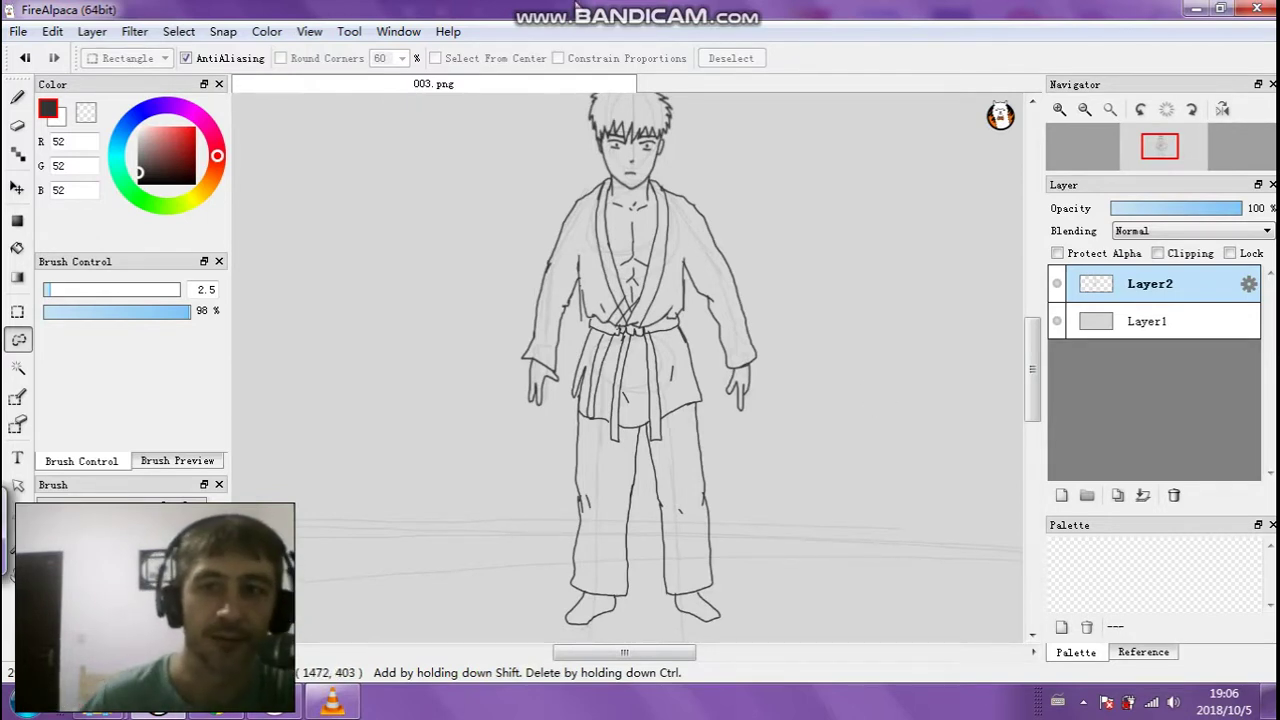
mouse_move(576, 12)
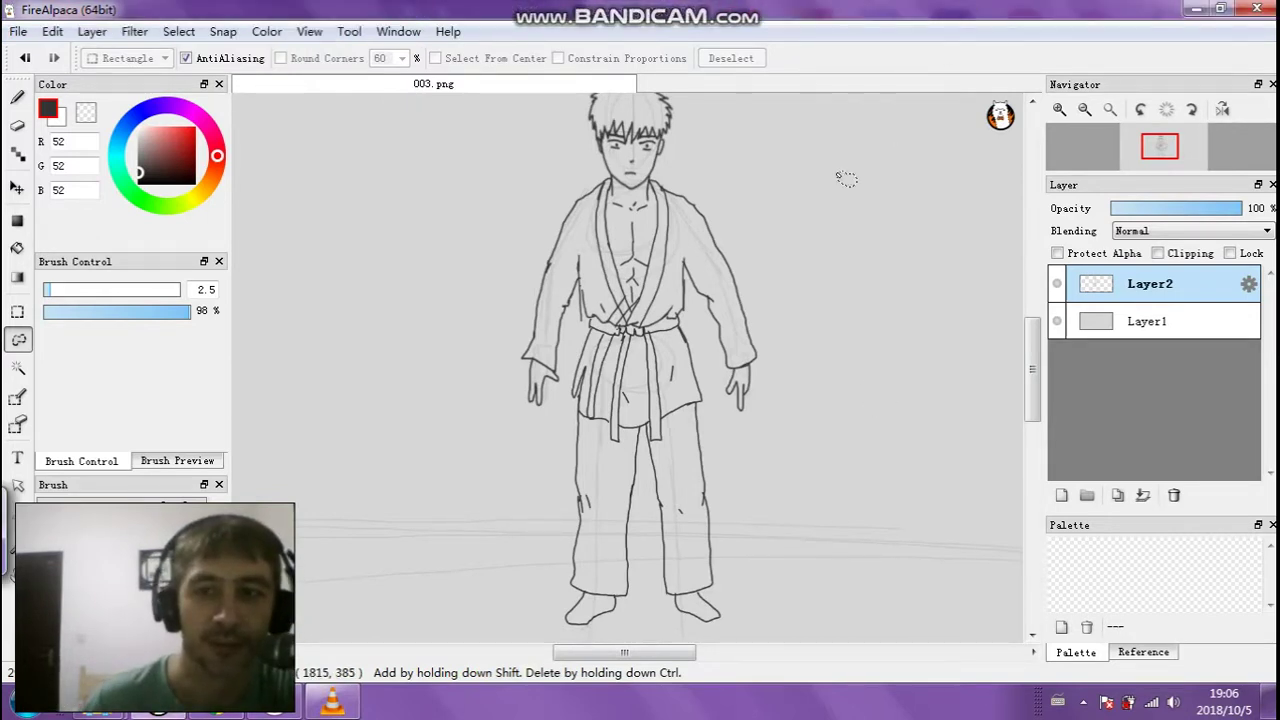
Erase the overlapping lines at the crossed lapels and the doubled jacket side with an eraser size of 6.2
scroll(775, 270, "up", 1)
scroll(698, 402, "up", 1)
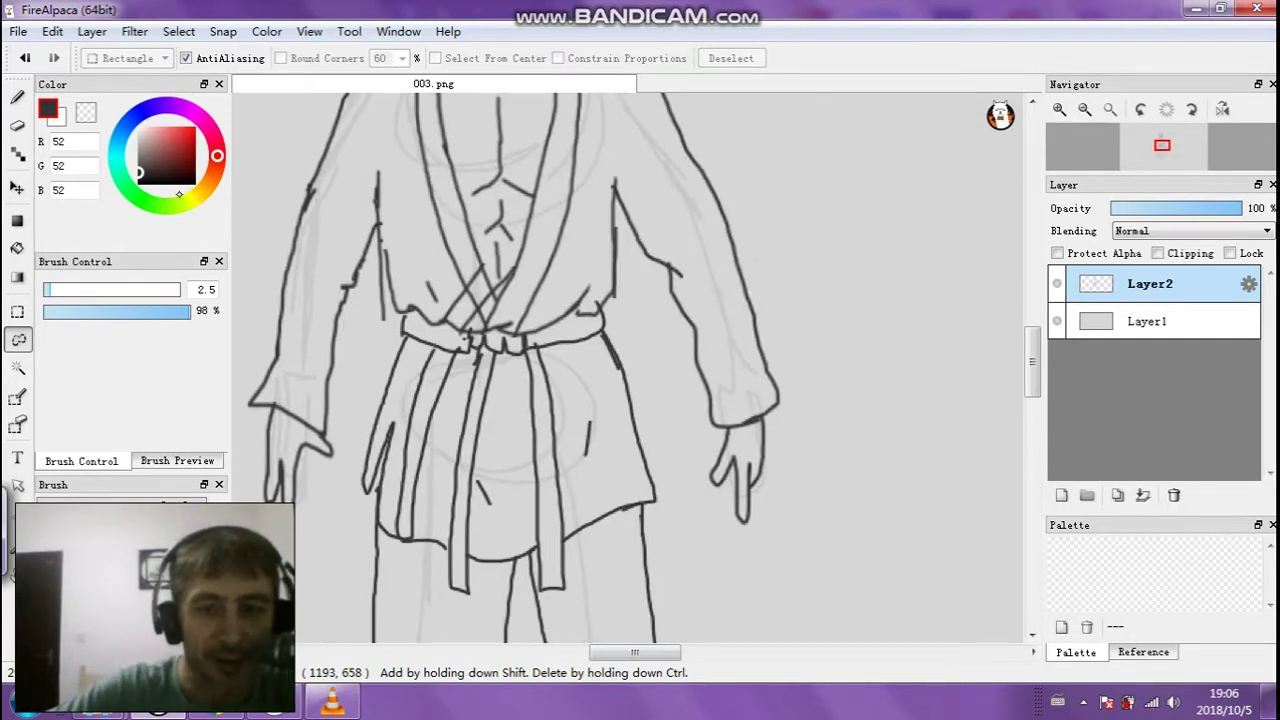
left_click(18, 125)
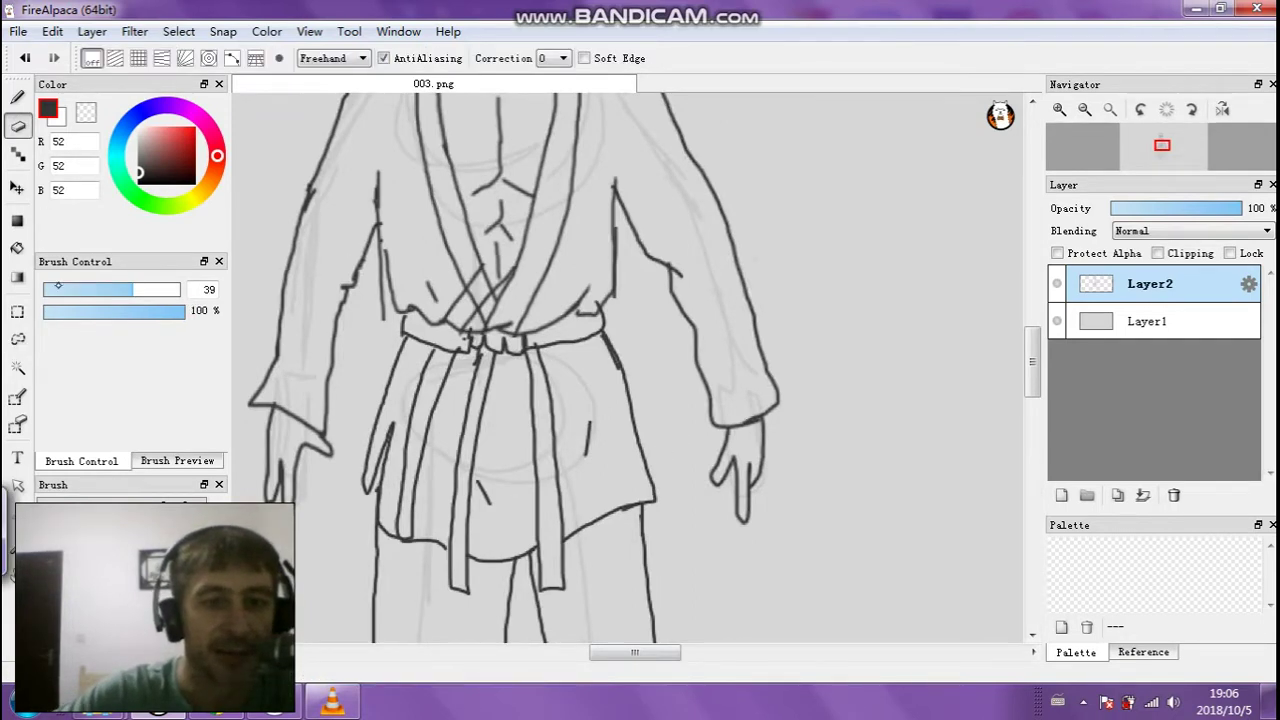
left_click(58, 289)
left_click_drag(380, 282, 386, 280)
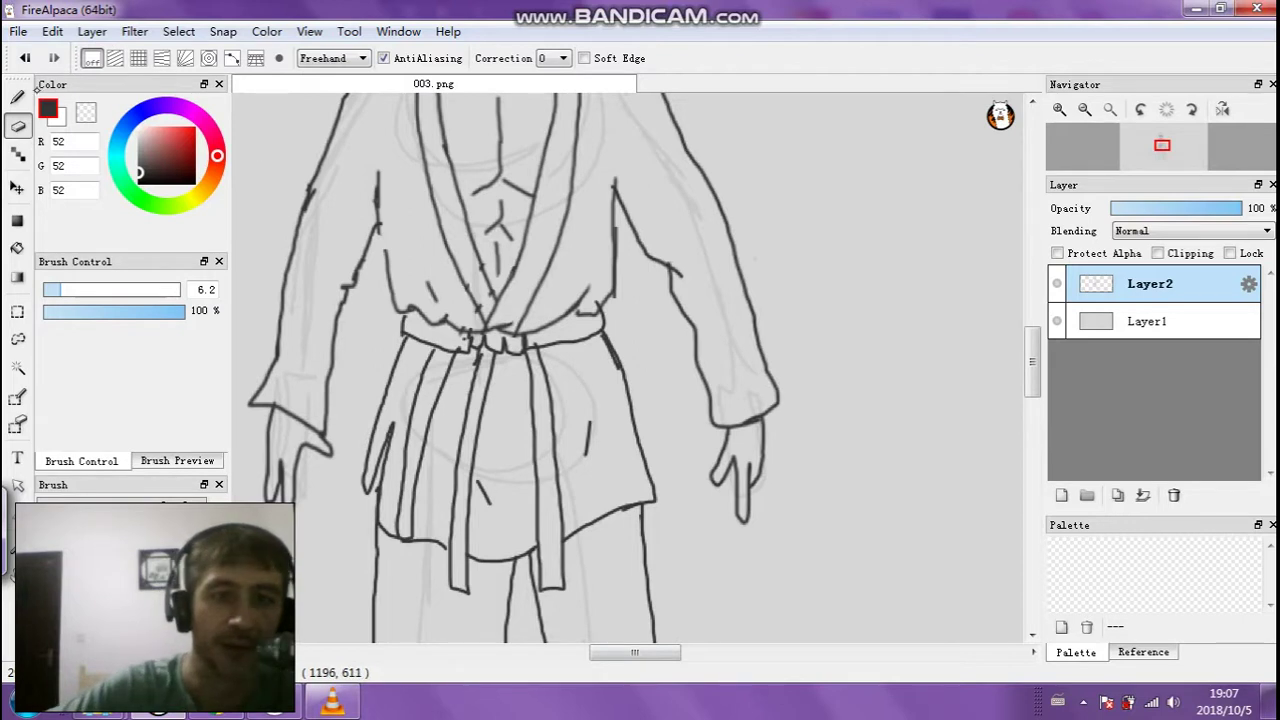
Switch back to the brush and try thickening the line art by duplicating Layer2 three times
key("b")
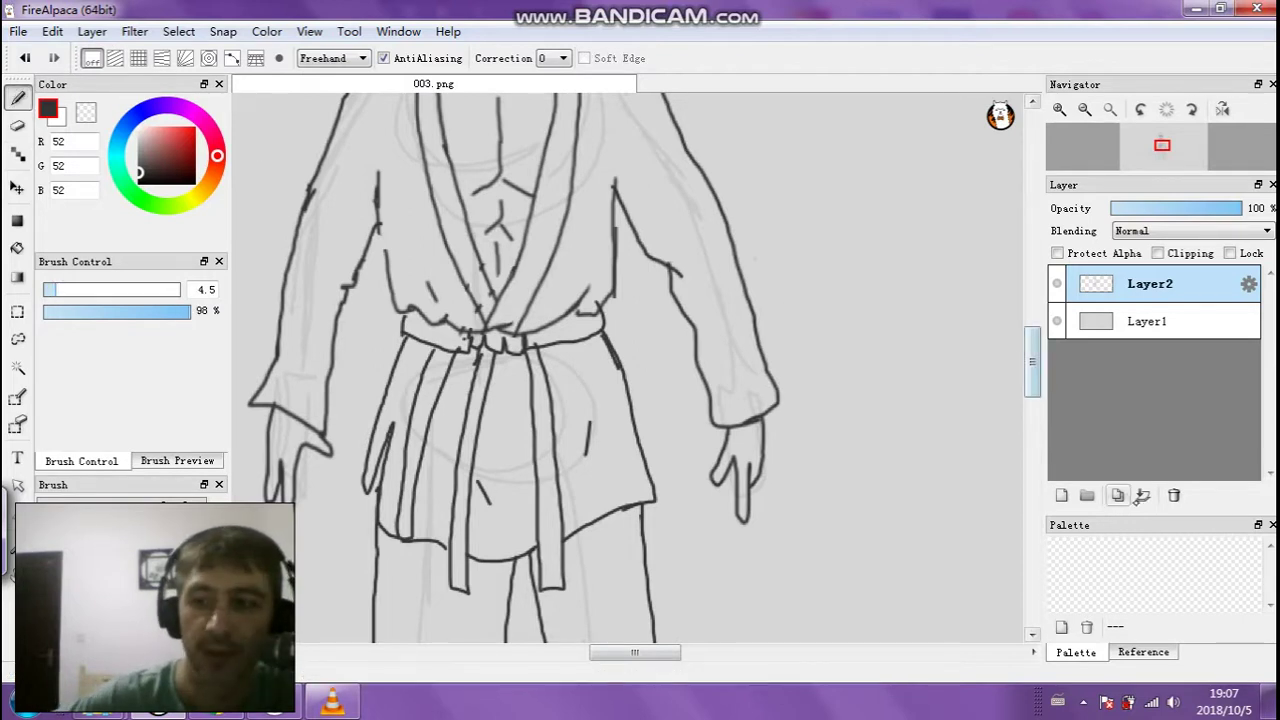
left_click(1117, 495)
left_click(1117, 495)
left_click(1117, 495)
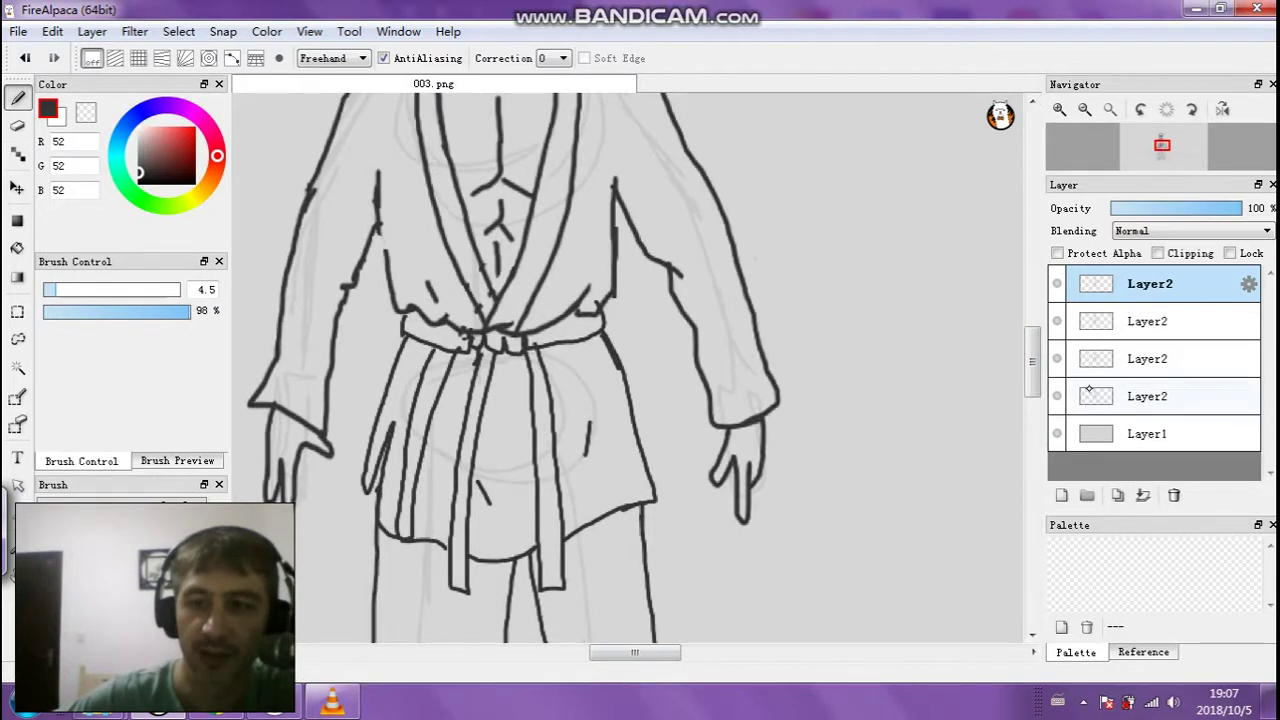
Delete the three duplicates of Layer2
left_click(1084, 109)
scroll(1032, 350, "up", 5)
left_click(1174, 495)
left_click(1174, 495)
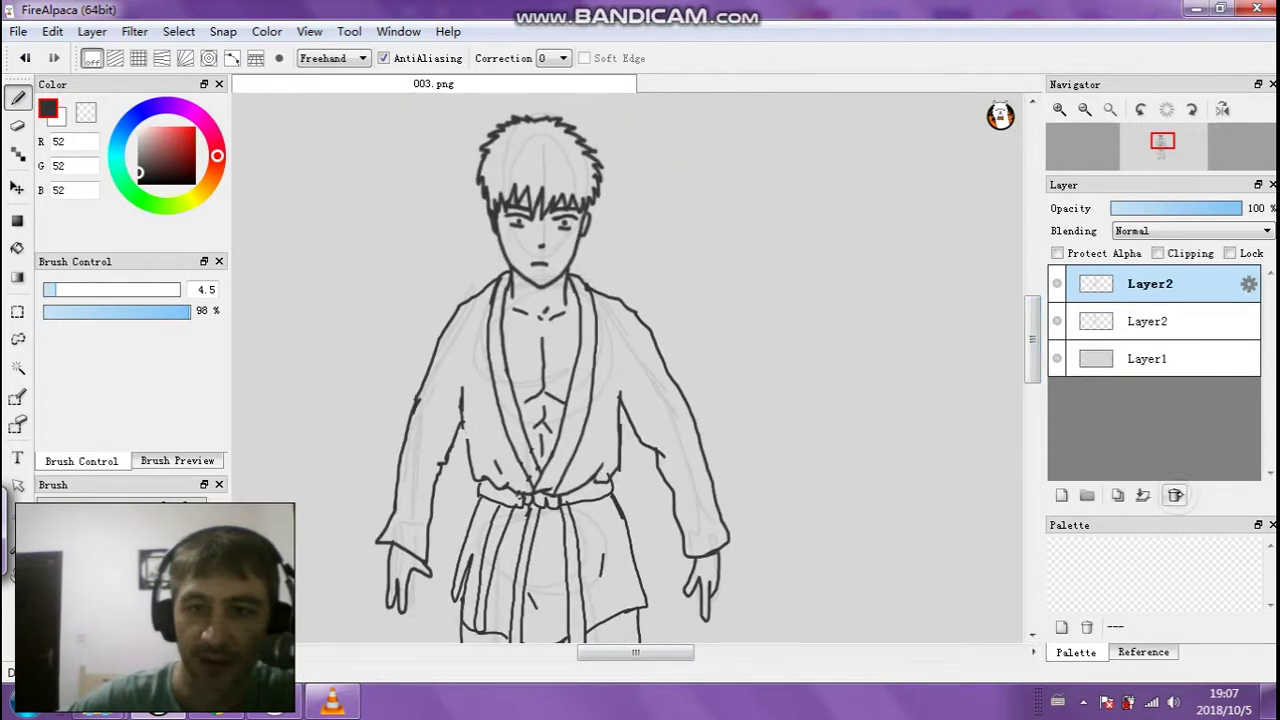
left_click(1174, 495)
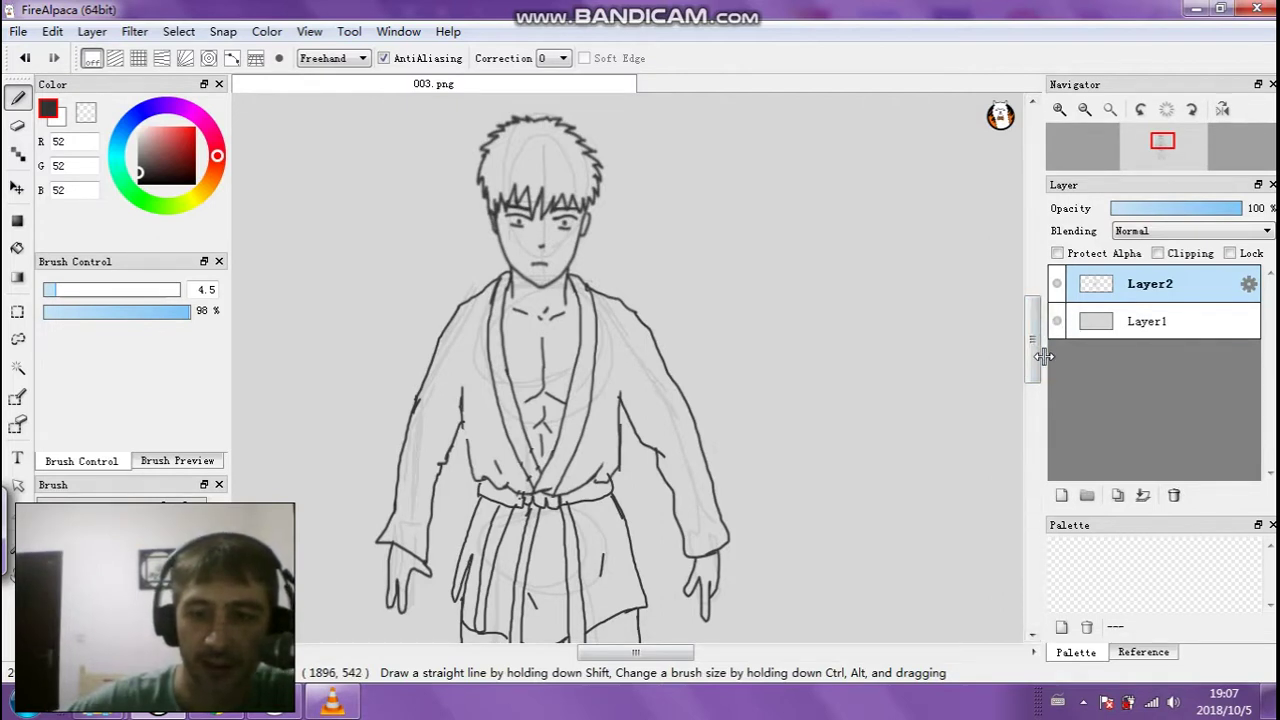
Transform the whole figure on Layer2, stretching it slightly taller from its upper edge, and apply the change
scroll(1025, 314, "down", 3)
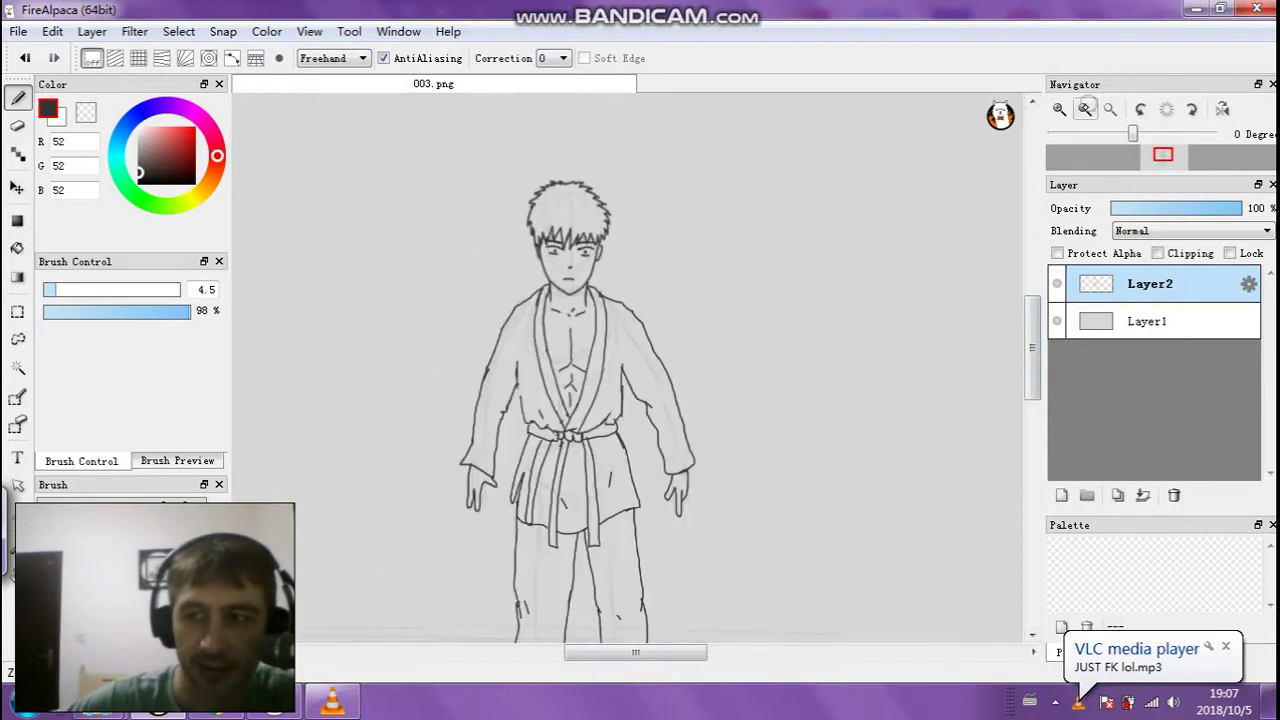
left_click_drag(1025, 314, 1033, 402)
left_click(1059, 109)
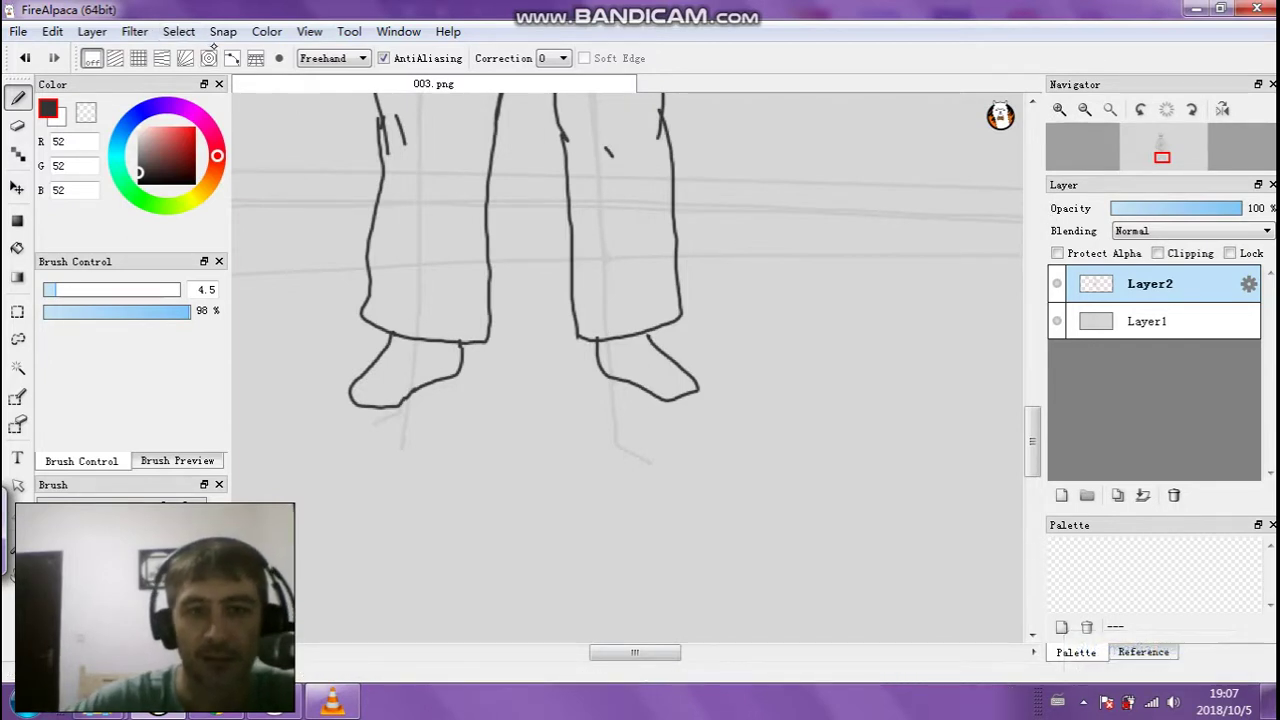
left_click(1084, 109)
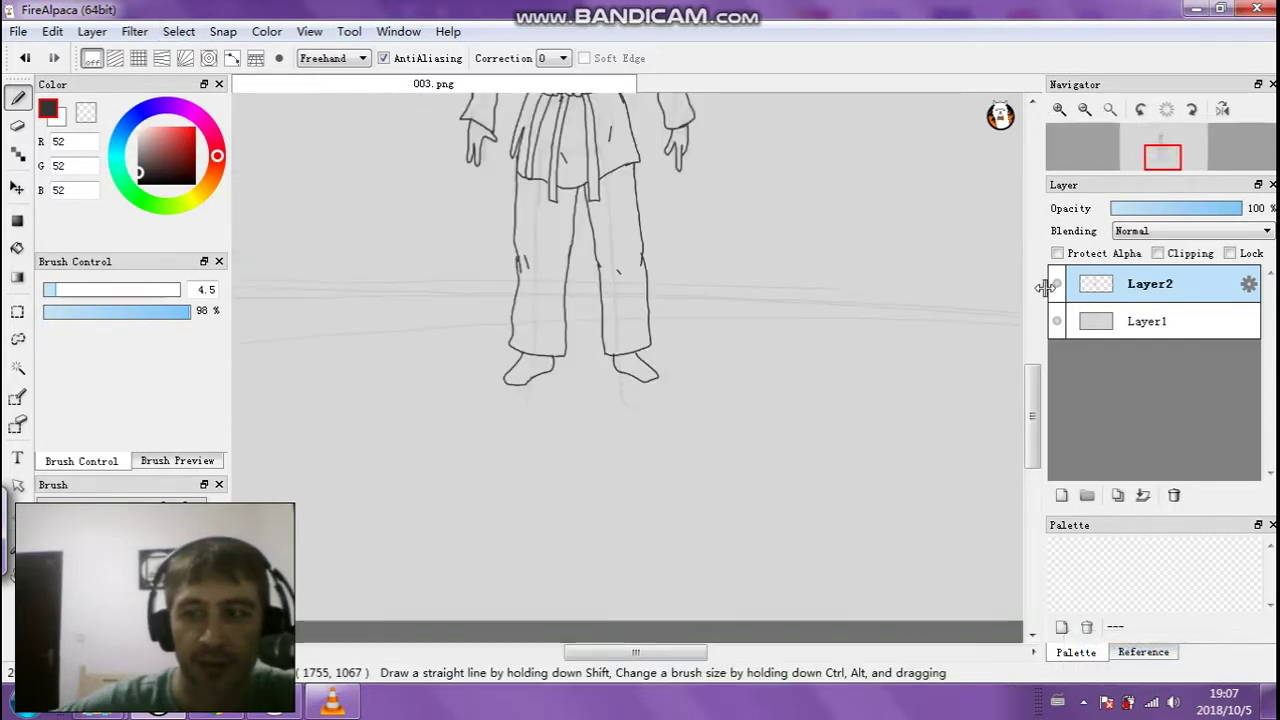
left_click_drag(1032, 417, 1032, 370)
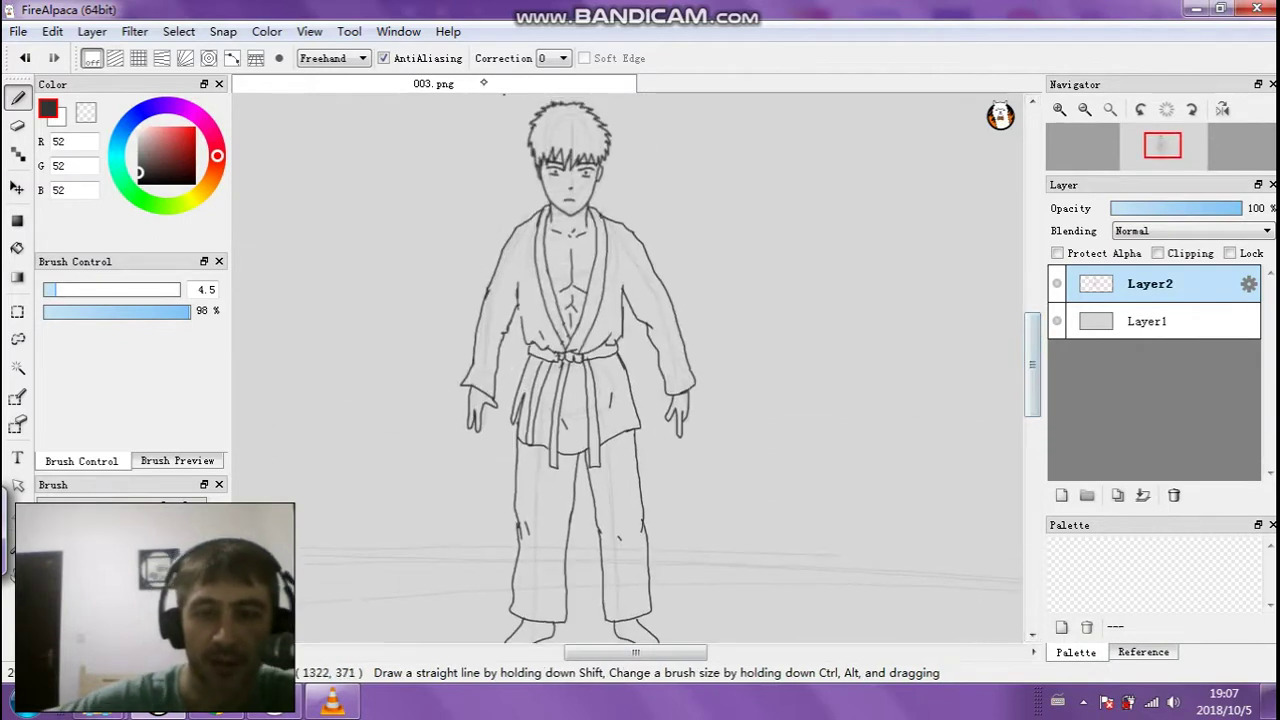
left_click(179, 31)
left_click(205, 253)
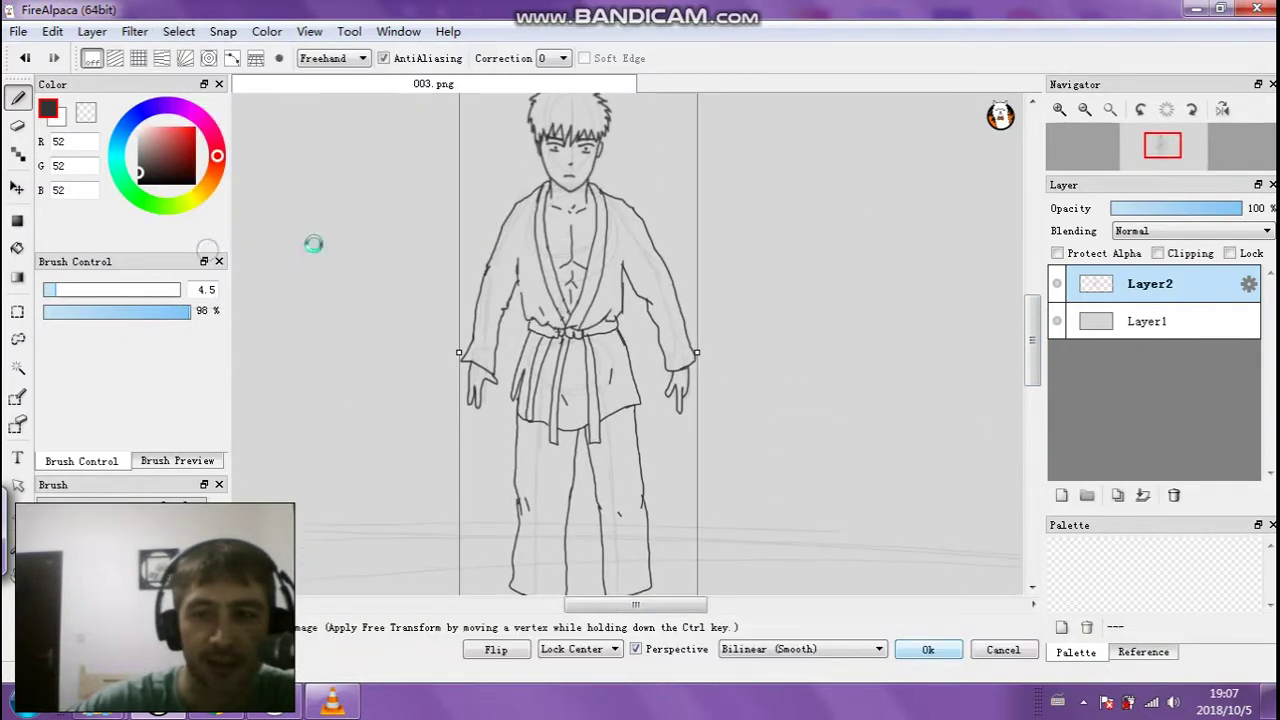
left_click(1084, 109)
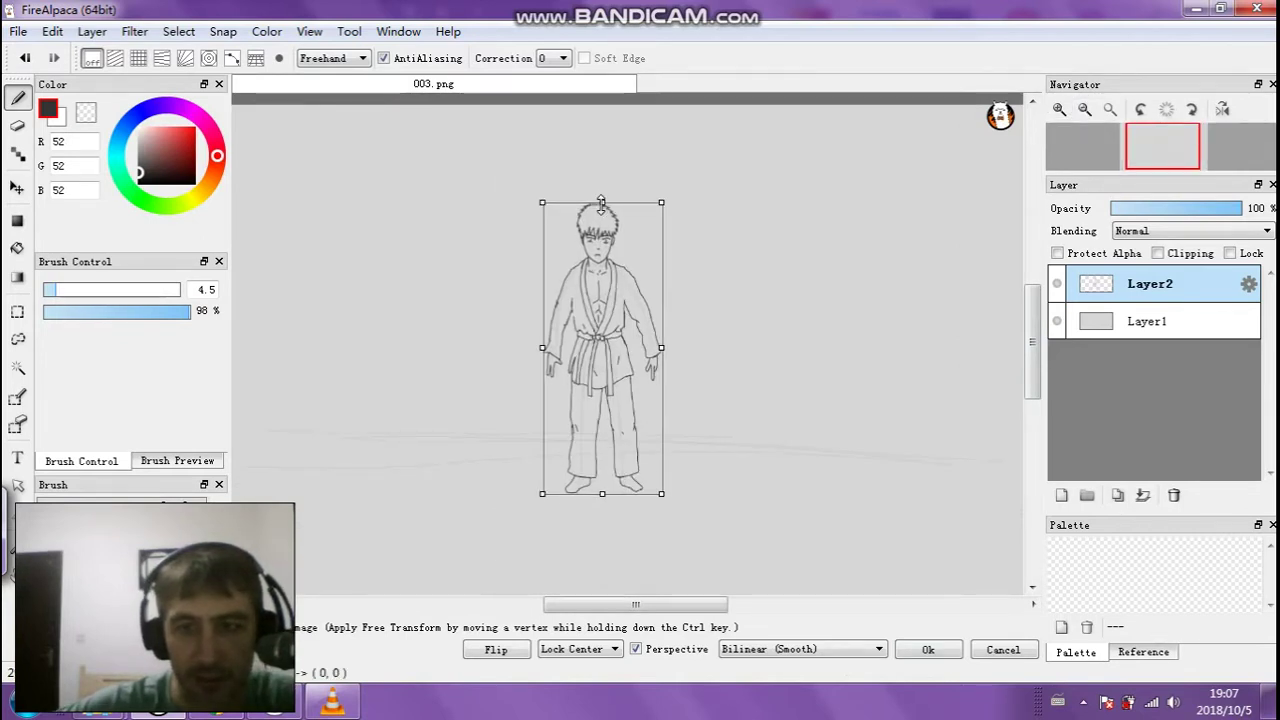
left_click(1059, 109)
mouse_move(1036, 310)
left_mouse_down()
mouse_move(1030, 336)
mouse_move(1032, 296)
left_mouse_up()
left_click(928, 649)
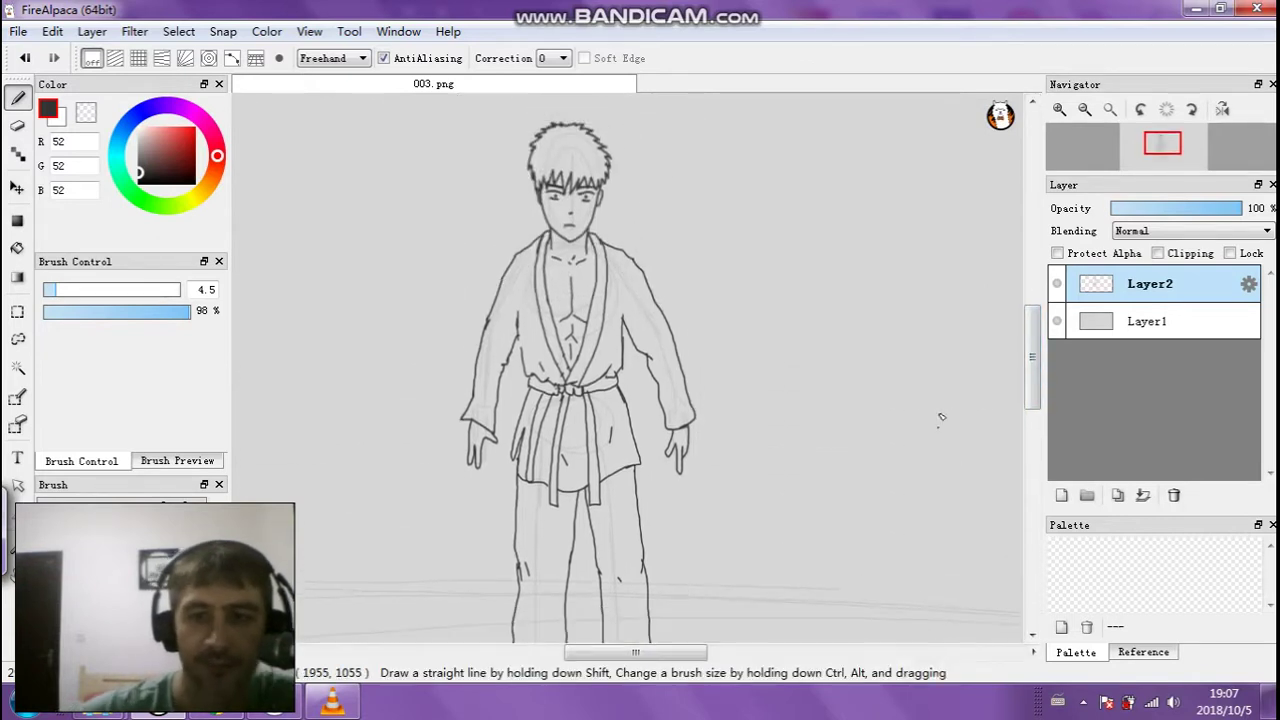
left_click(1085, 109)
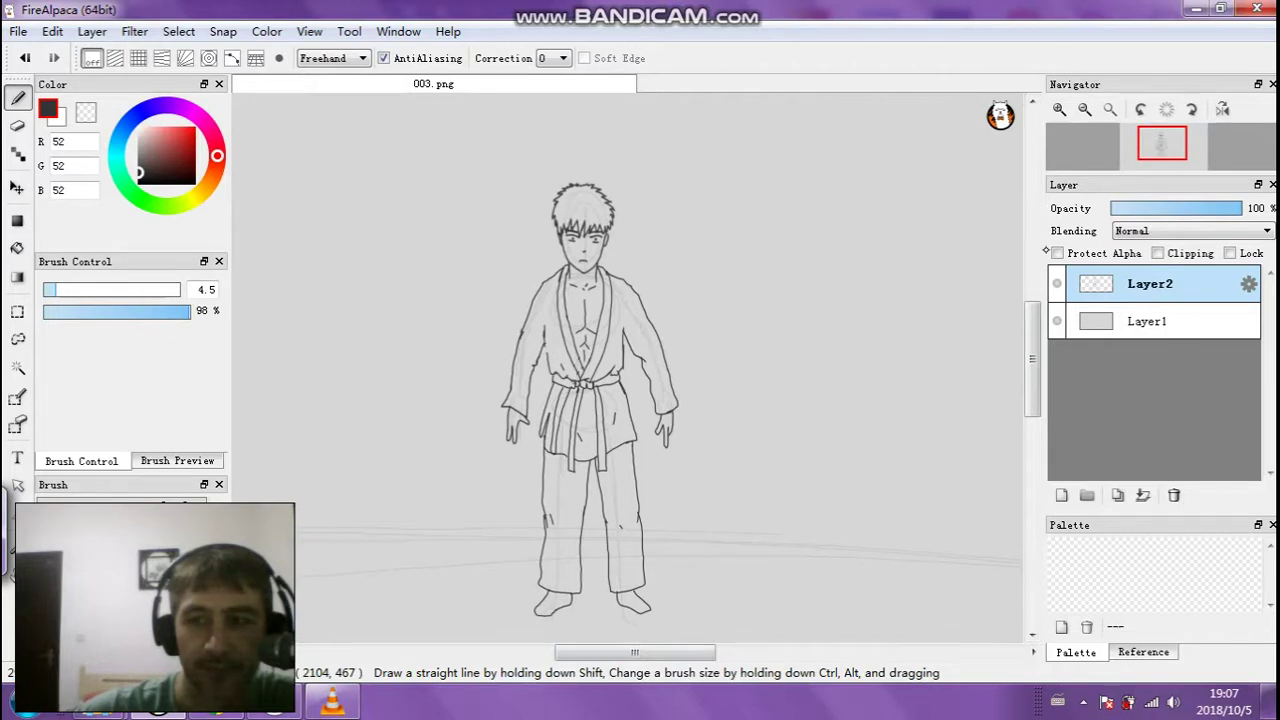
Brighten Layer1 to pure white with Levels so that the faded sketch disappears behind the line art
left_click(1090, 322)
left_click(134, 31)
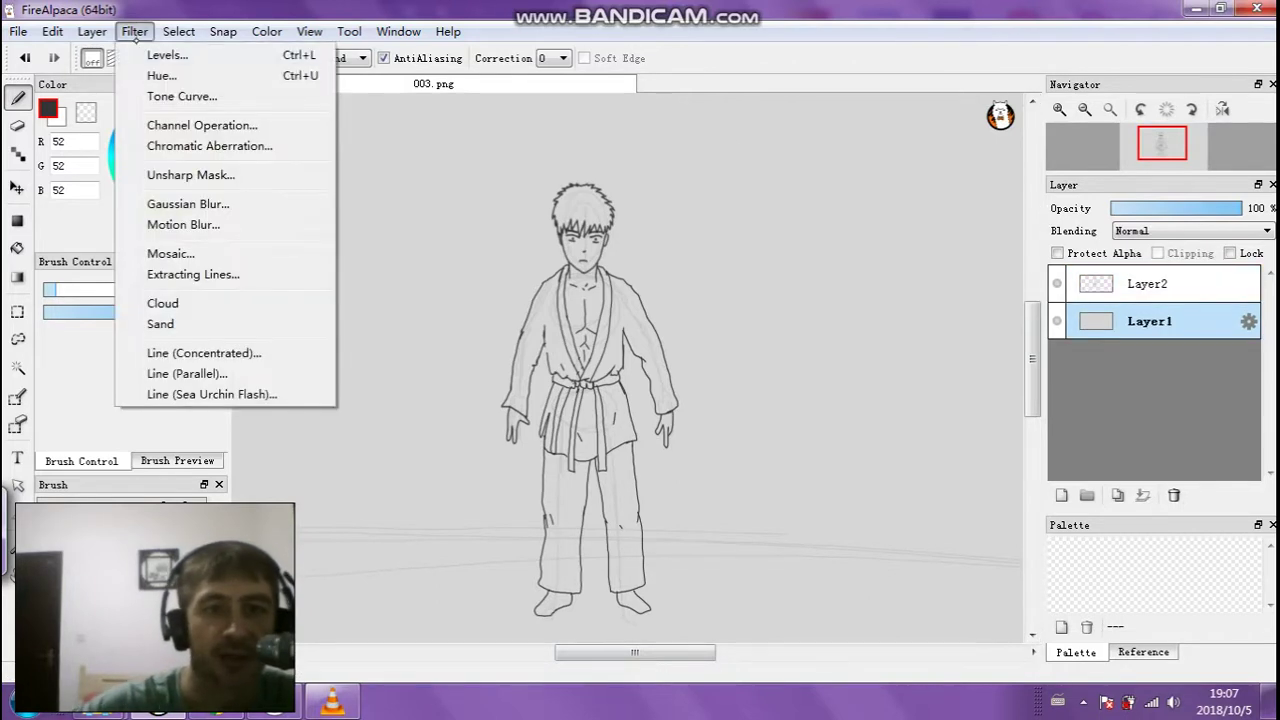
left_click(150, 48)
left_click(389, 186)
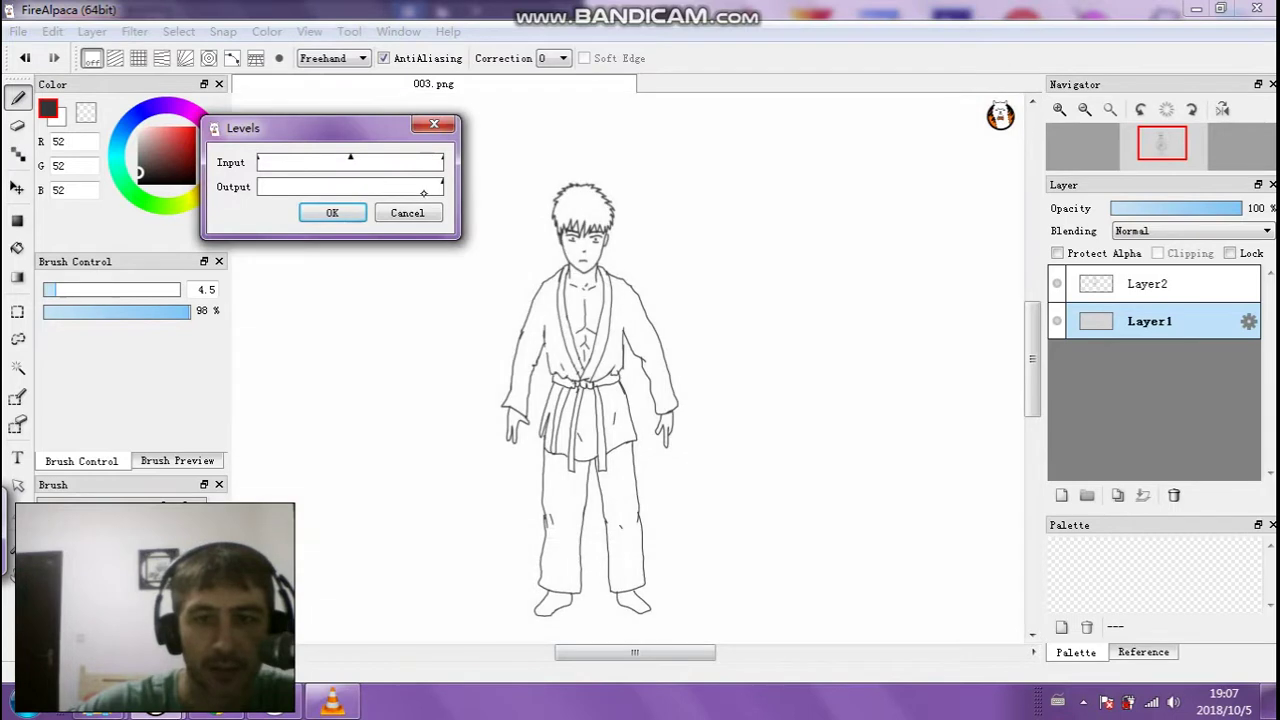
left_click(332, 213)
Tint Layer1 very light grey by lowering the output white level slightly with Levels
left_click(134, 31)
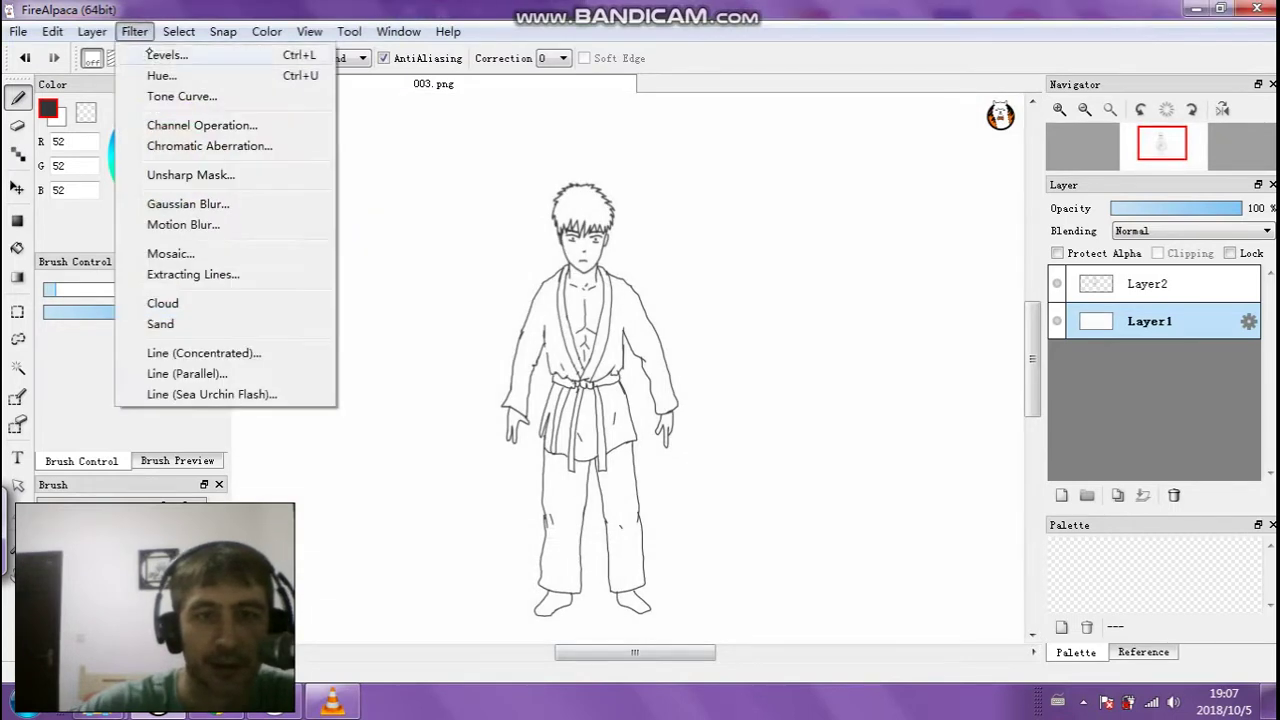
left_click(160, 55)
left_click(421, 182)
left_click(430, 181)
left_click(431, 181)
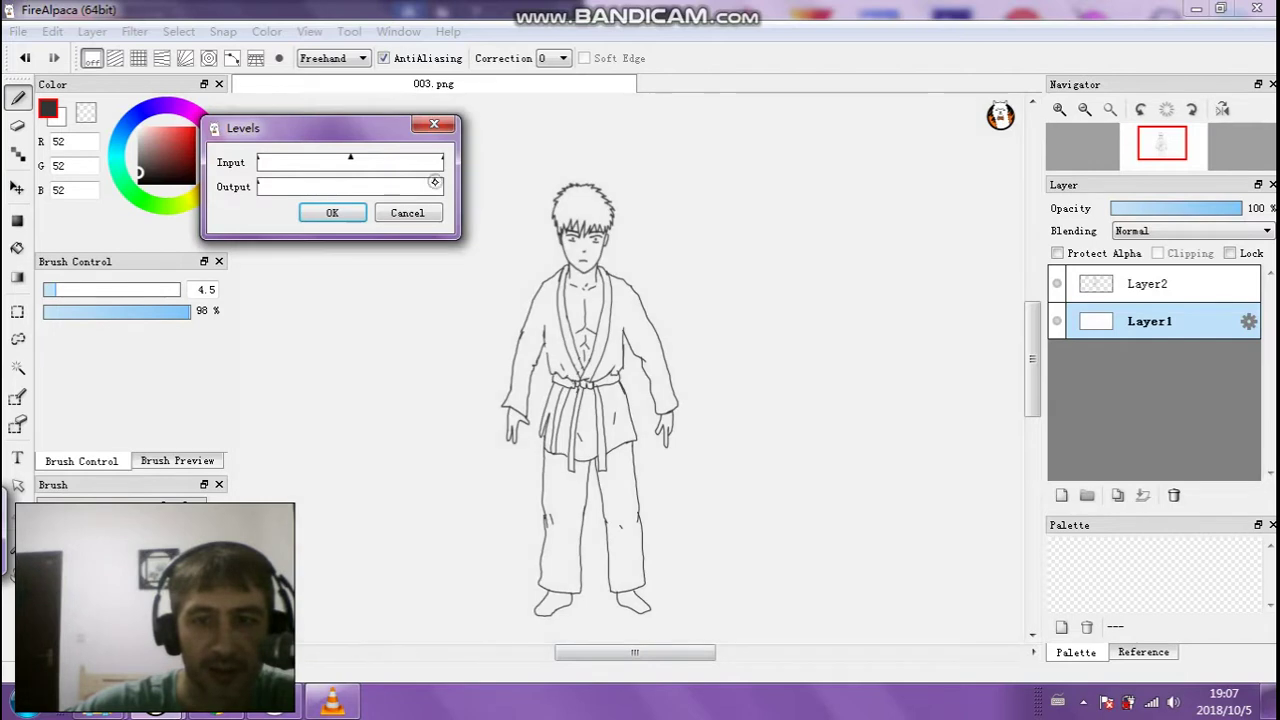
left_click(330, 213)
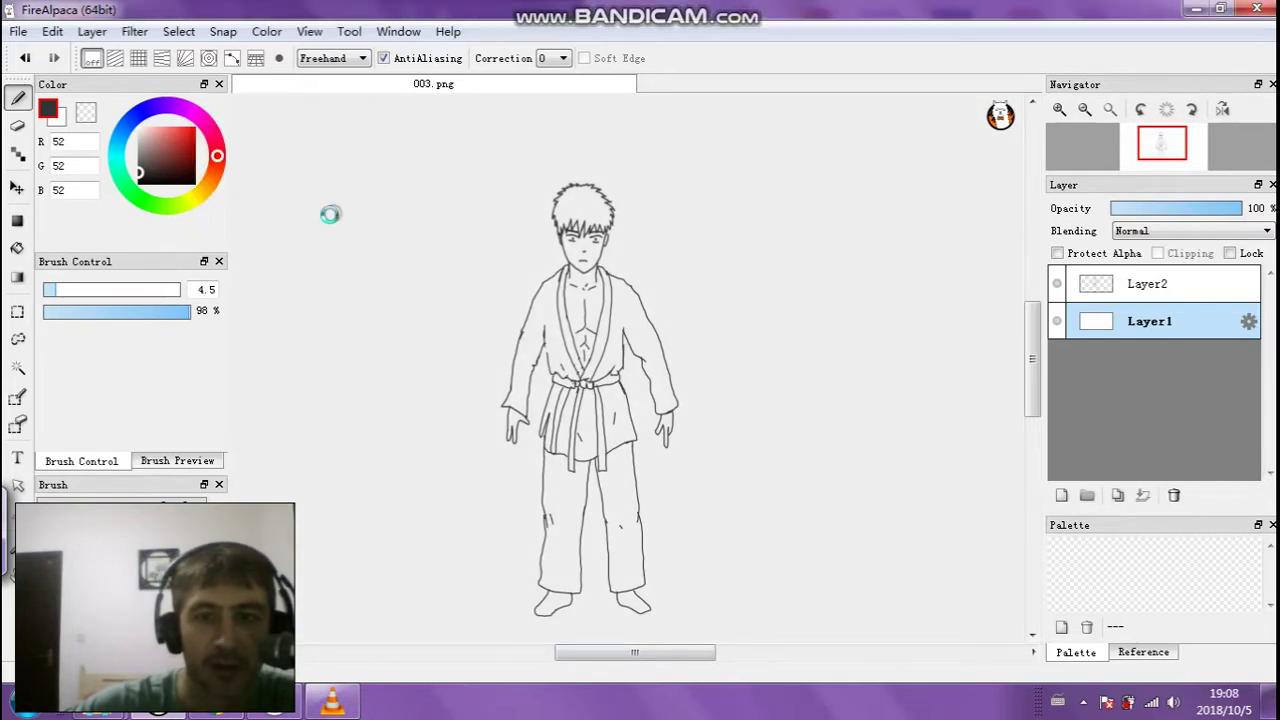
Merge Layer2 down into Layer1 and darken the line art by raising the input black level with Levels
left_click(1150, 284)
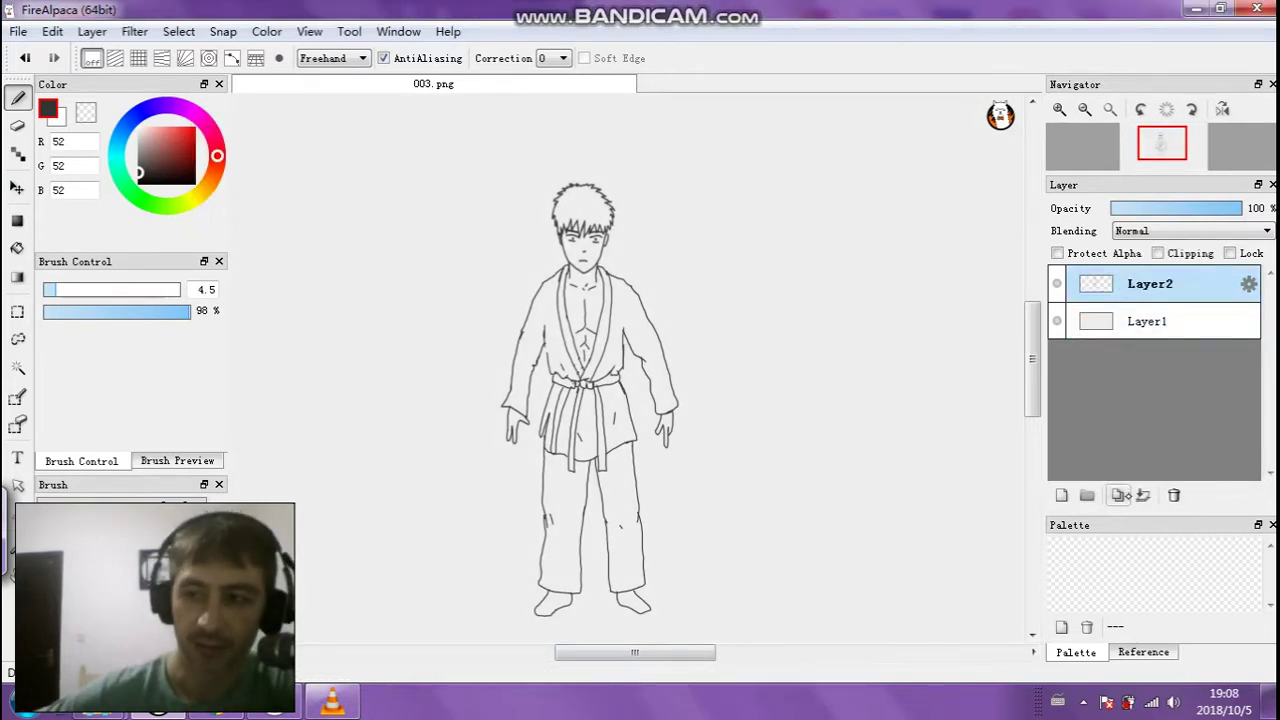
left_click(1143, 495)
left_click(134, 31)
left_click(165, 51)
left_click_drag(271, 157, 284, 160)
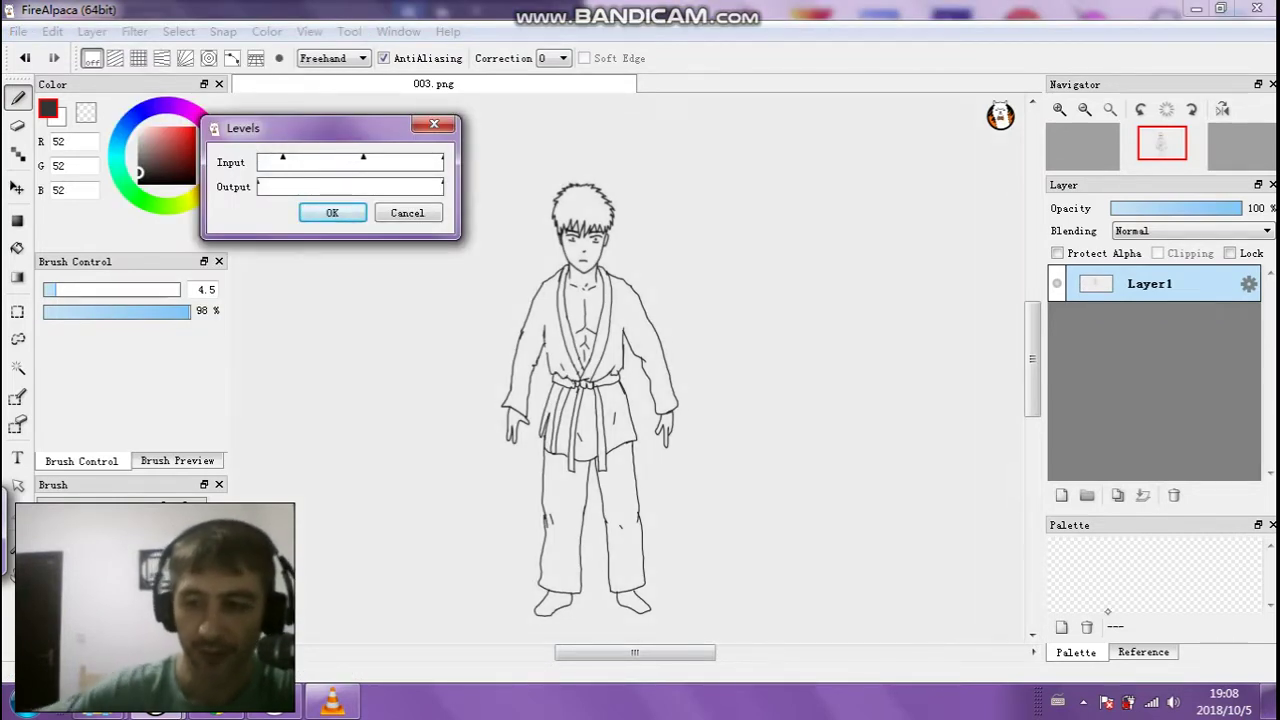
left_click(1173, 701)
mouse_move(1172, 490)
left_mouse_down()
mouse_move(1174, 450)
mouse_move(1169, 479)
left_mouse_up()
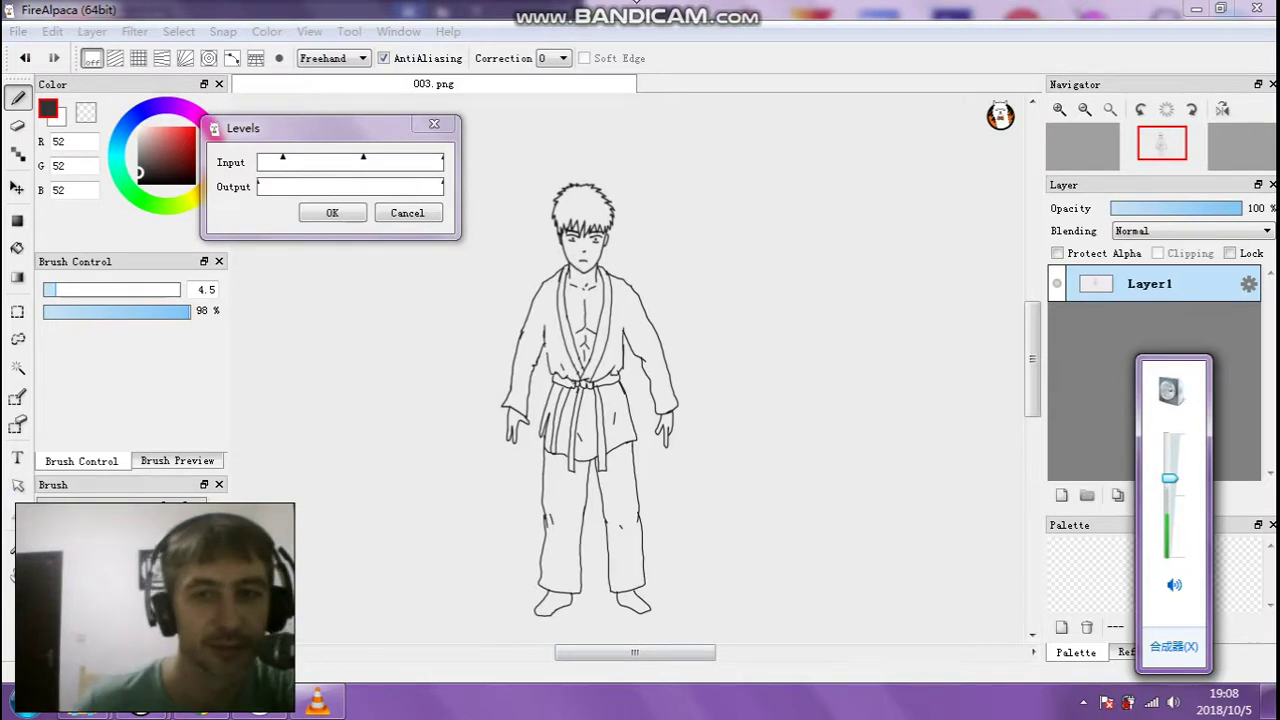
left_click(585, 430)
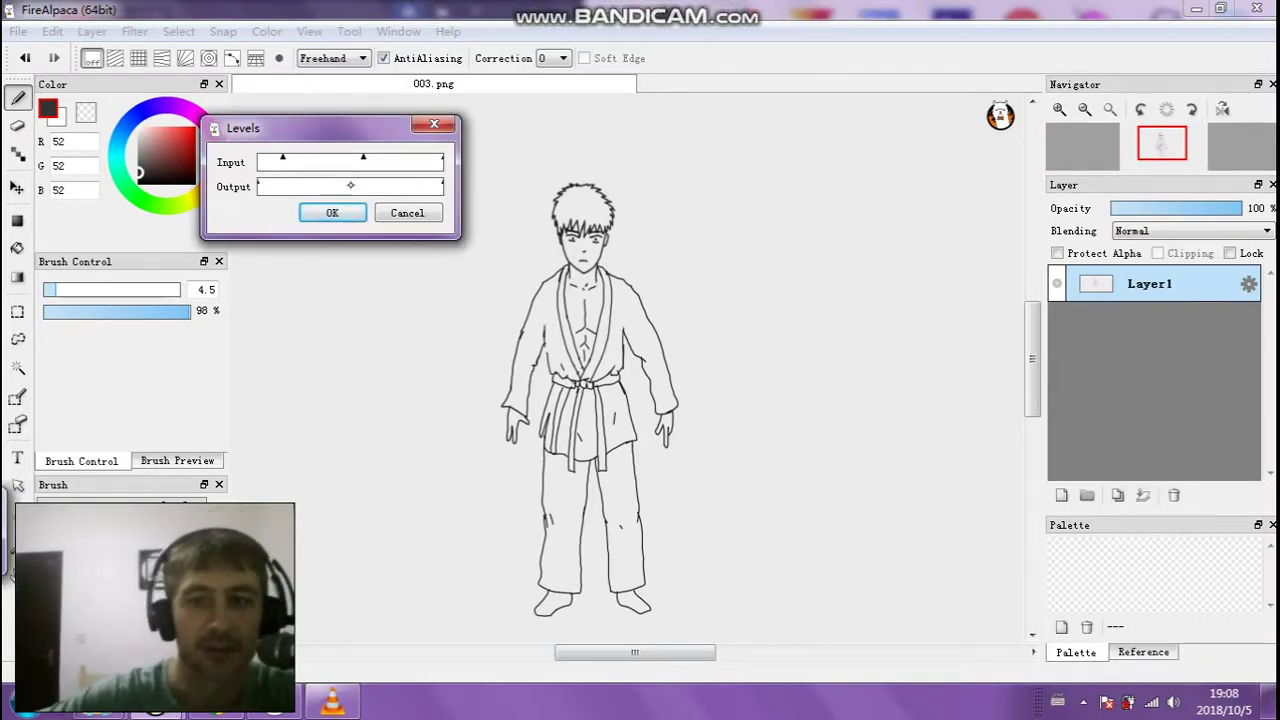
left_click(333, 212)
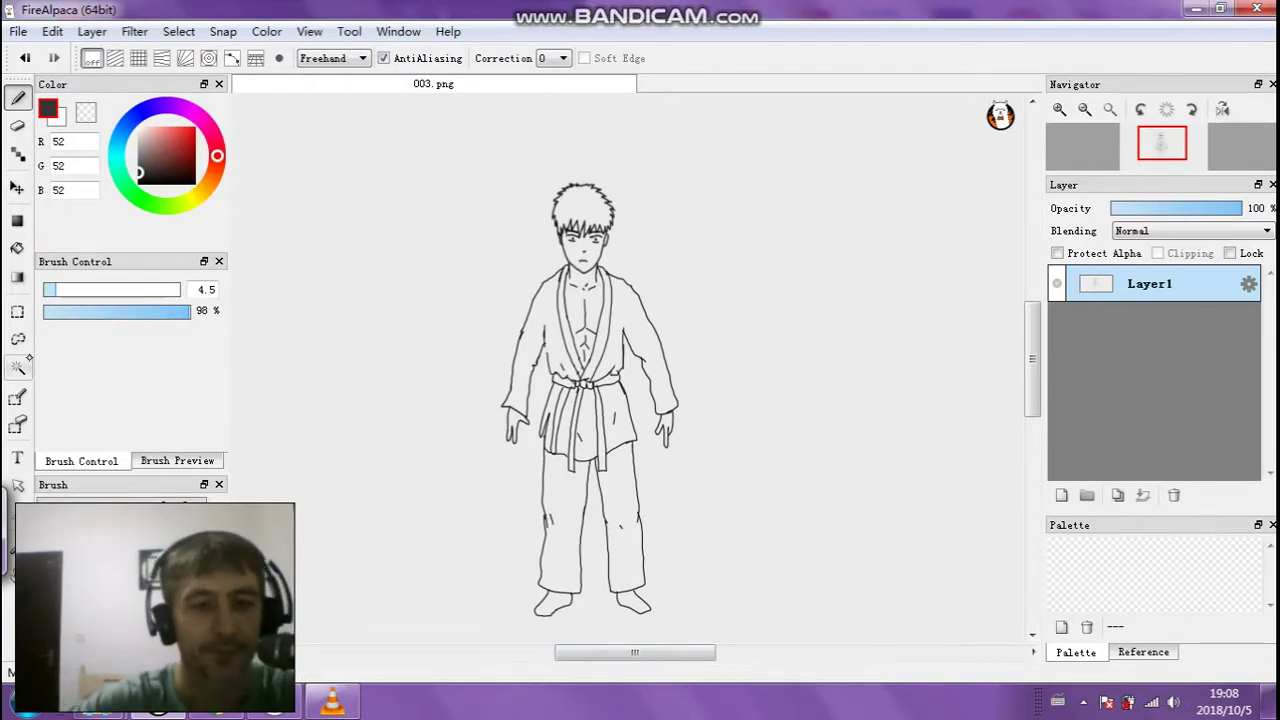
Activate the Magic Wand, switch to VLC media player to set its volume to 125%, and return to the drawing
left_click(18, 366)
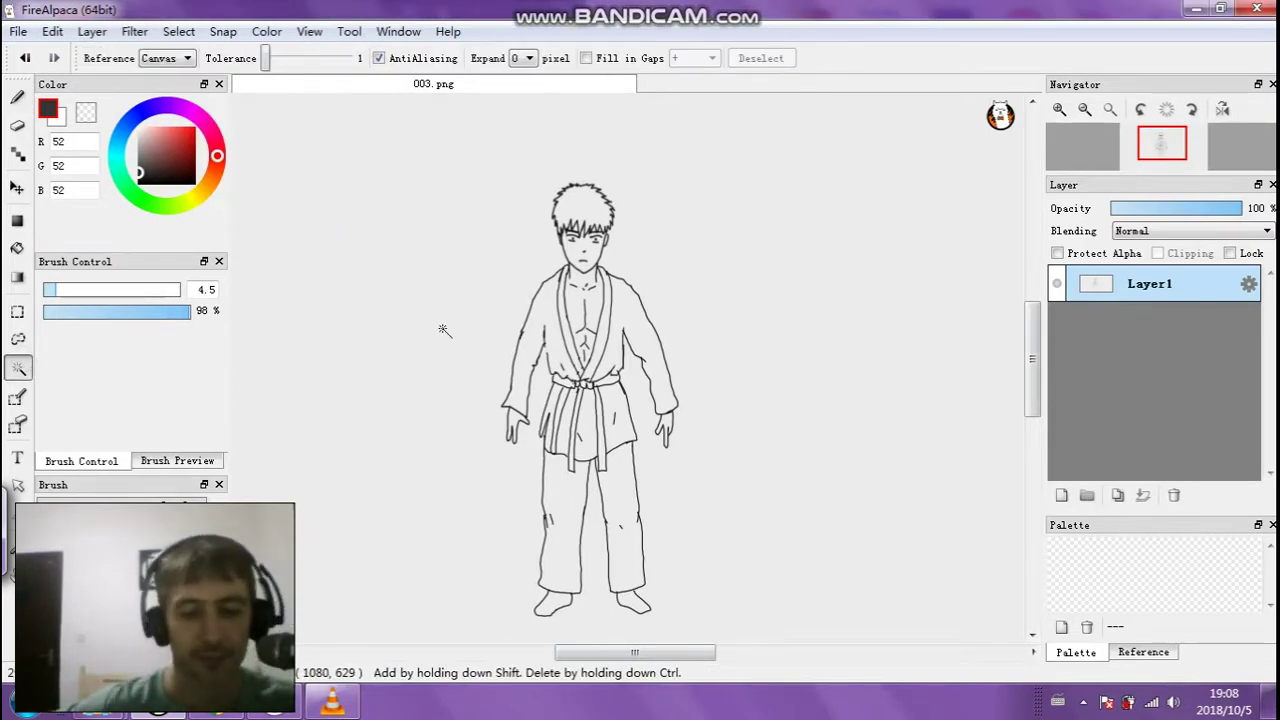
left_click(324, 705)
left_click_drag(1267, 673, 1274, 672)
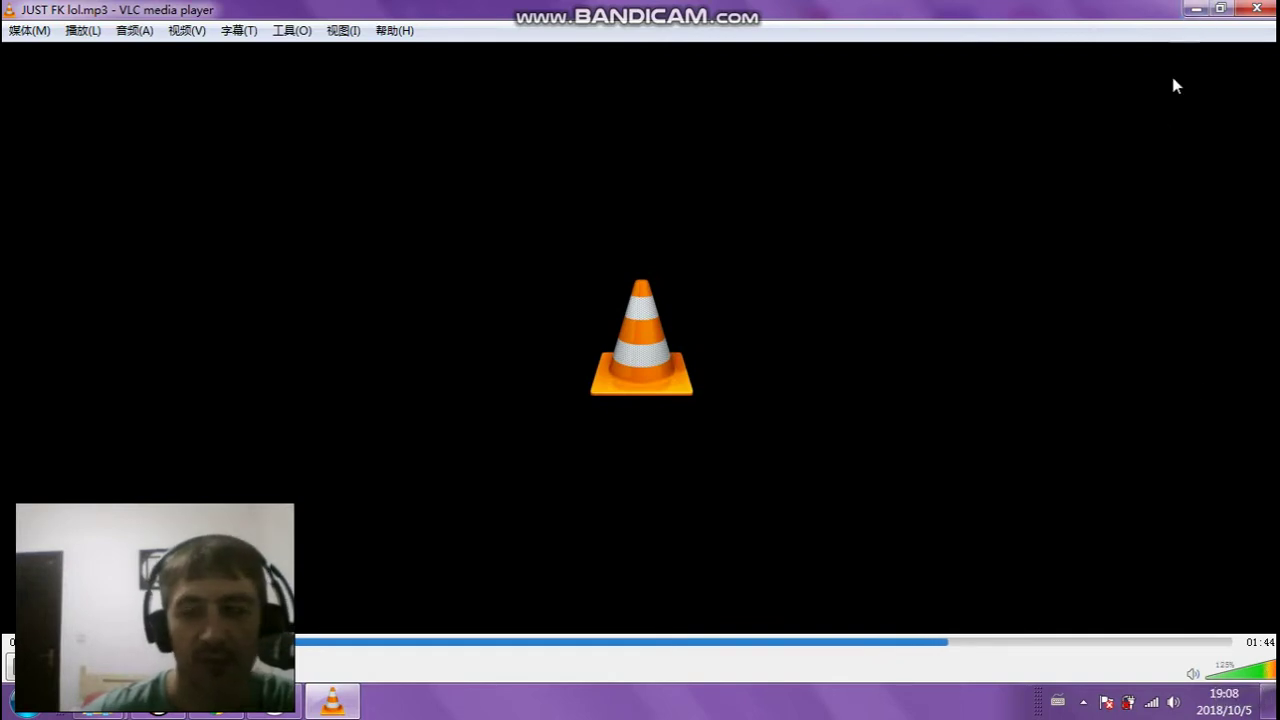
left_click(1196, 8)
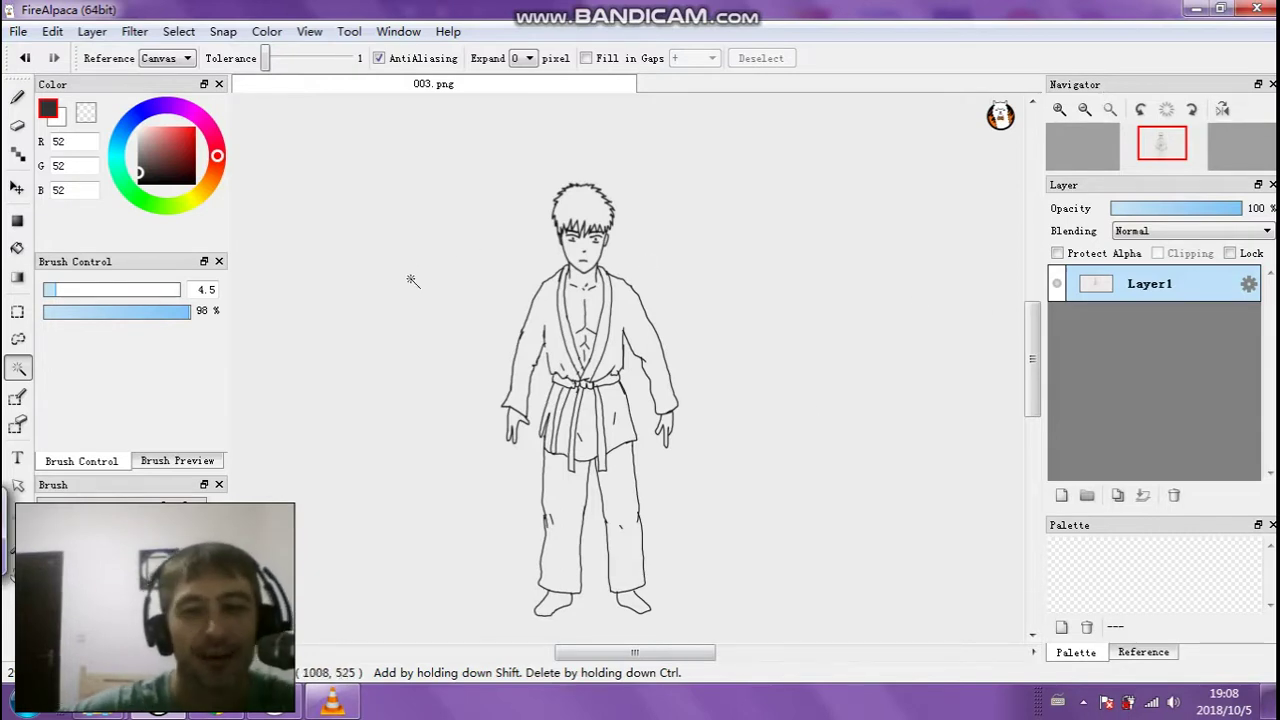
Try to select the background around the figure with the Magic Wand, and clear the selection
left_click(456, 312)
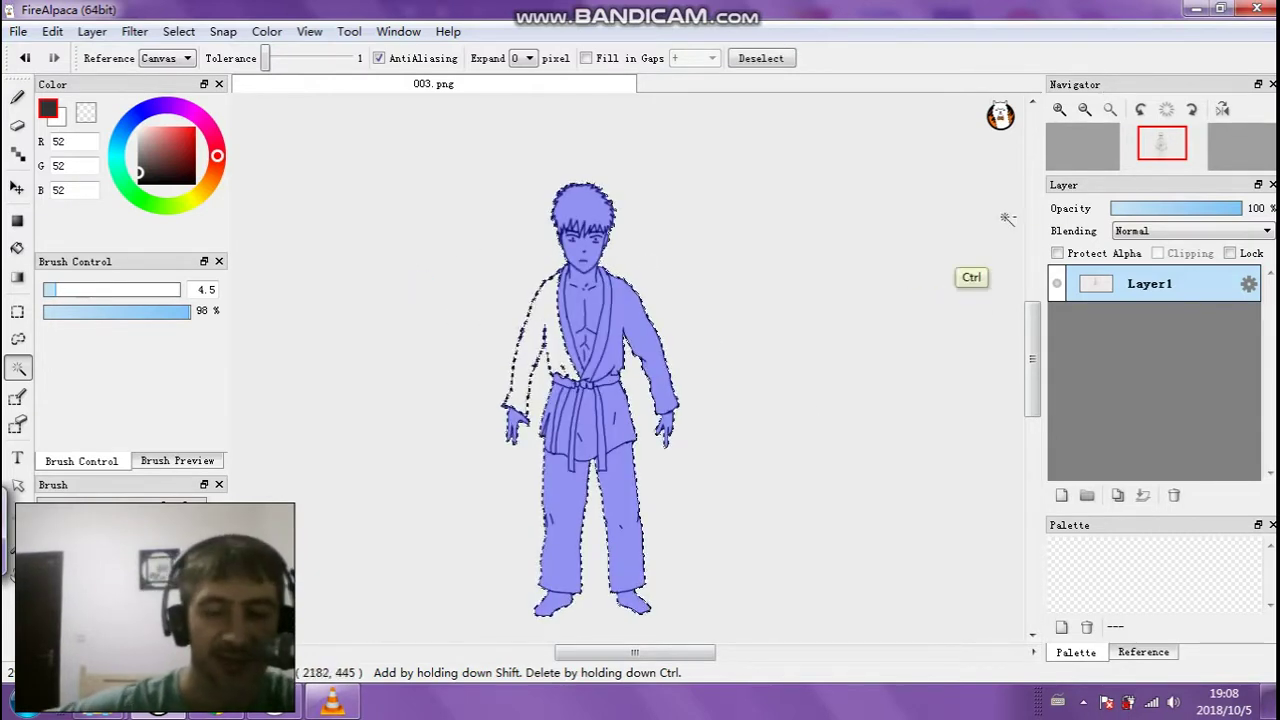
key("ctrl+d")
Close the gap in the jacket outline below the armpit and touch up the belt knot with a 2.1 brush
left_click(1059, 109)
left_click(1059, 109)
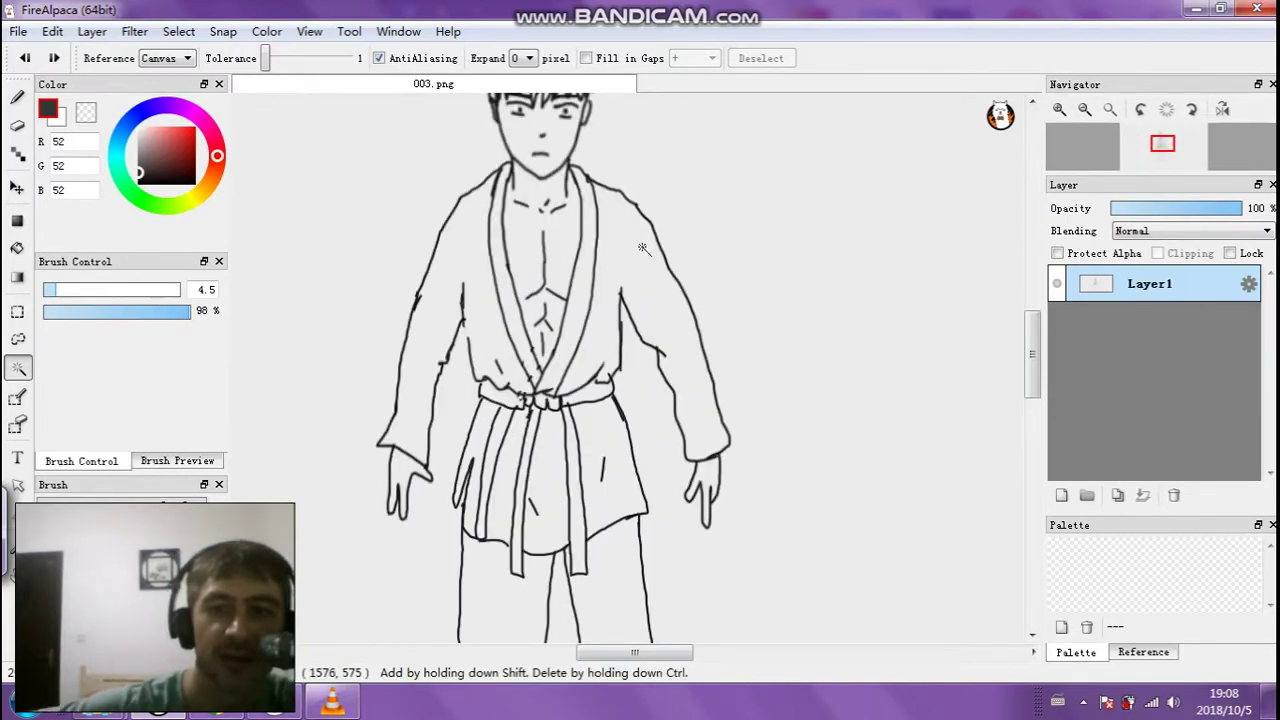
left_click(17, 97)
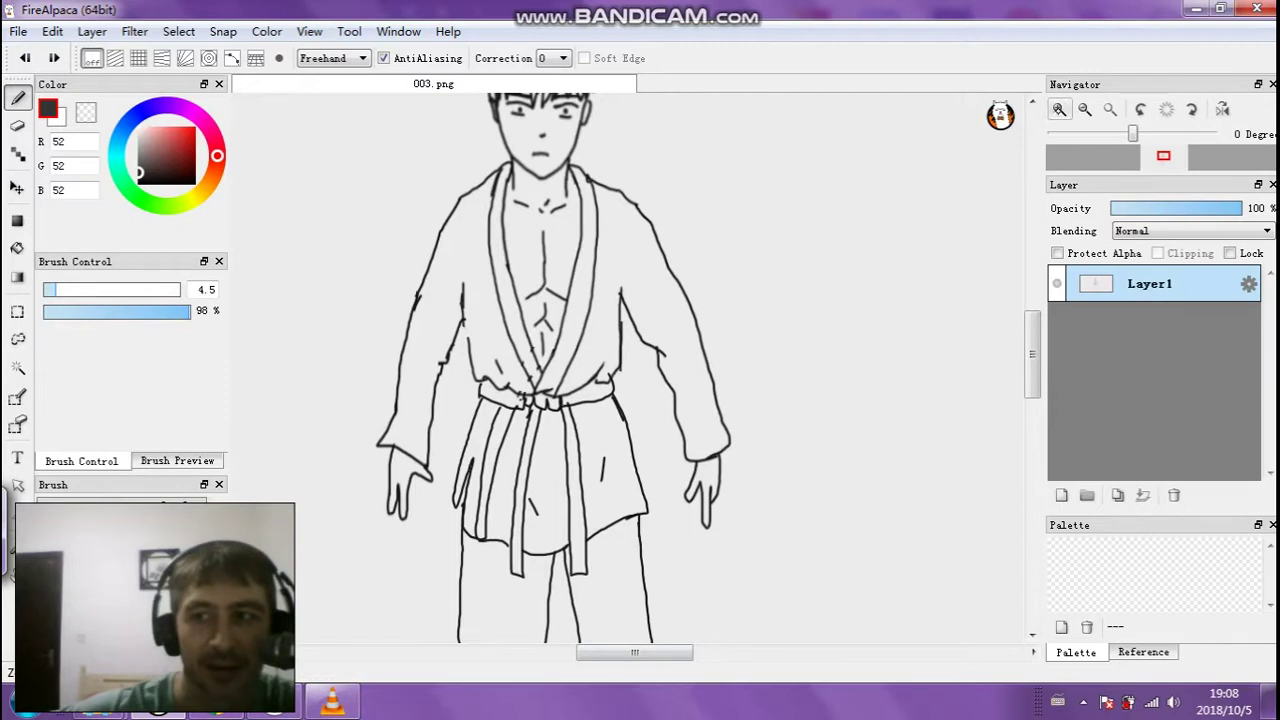
left_click(1059, 109)
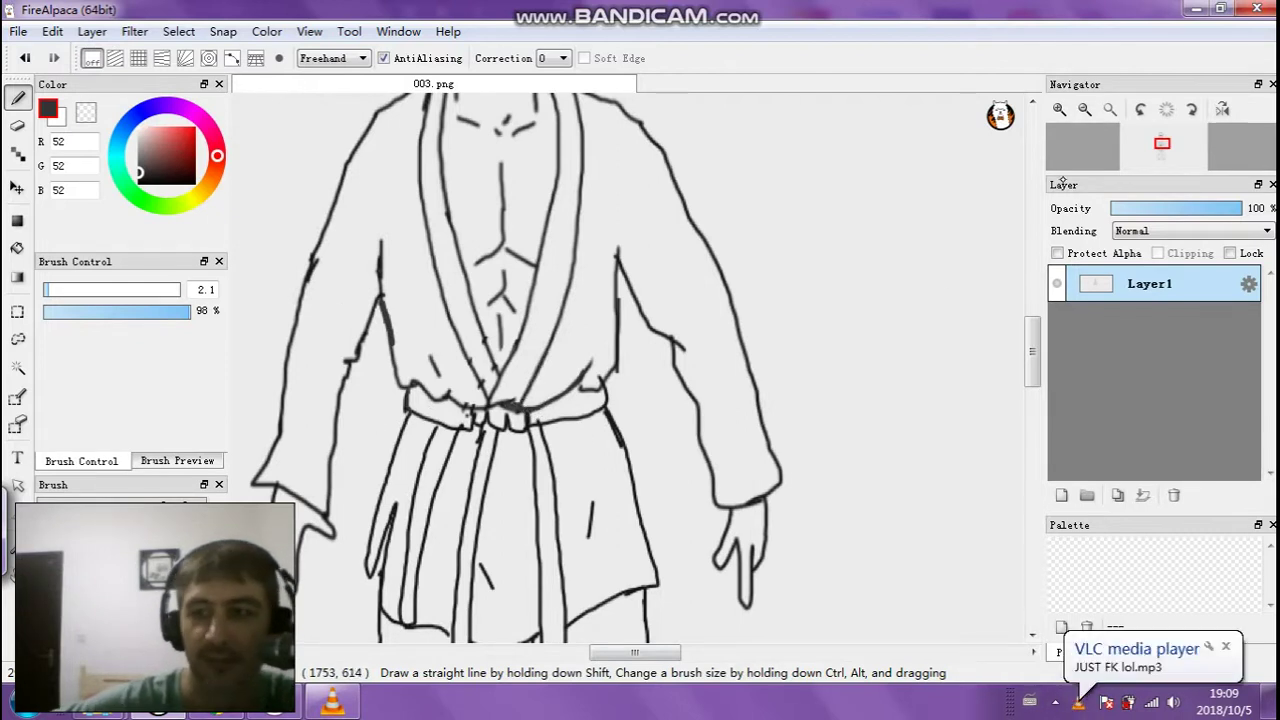
left_click(1084, 109)
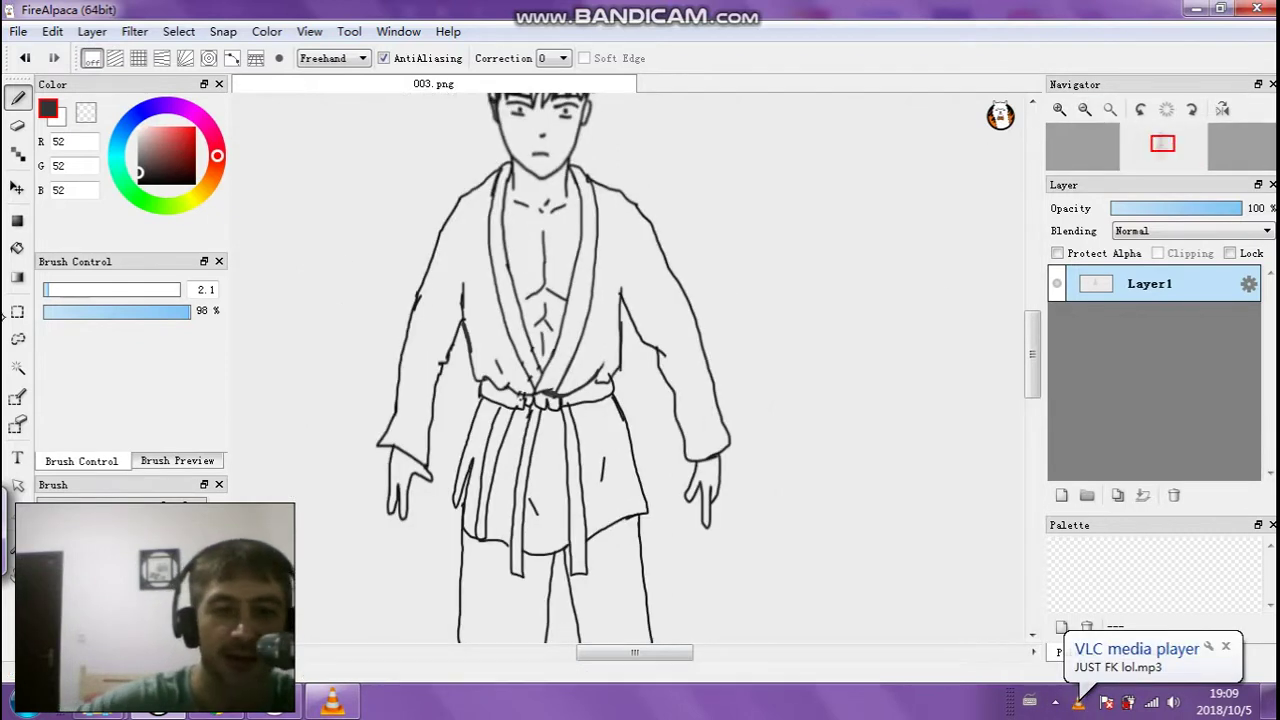
Select the grey background around the figure with the Magic Wand and delete it to leave transparency
left_click(18, 368)
left_click(293, 389)
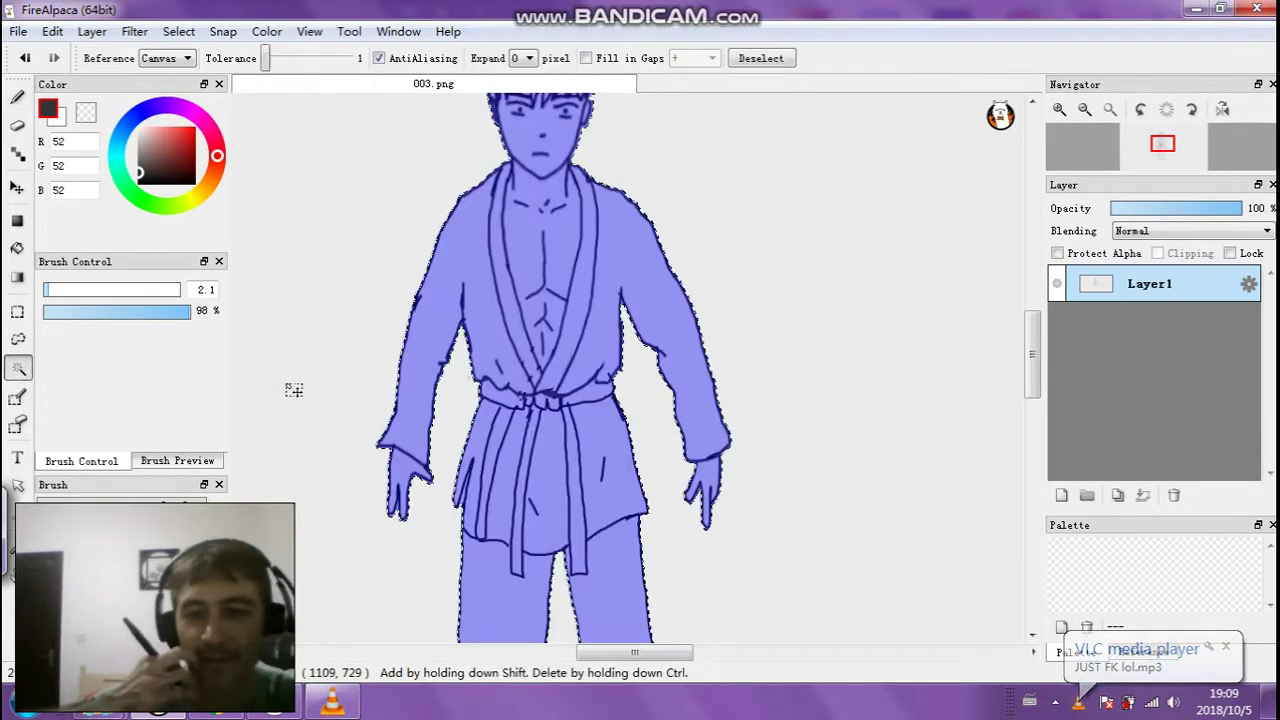
key("Delete")
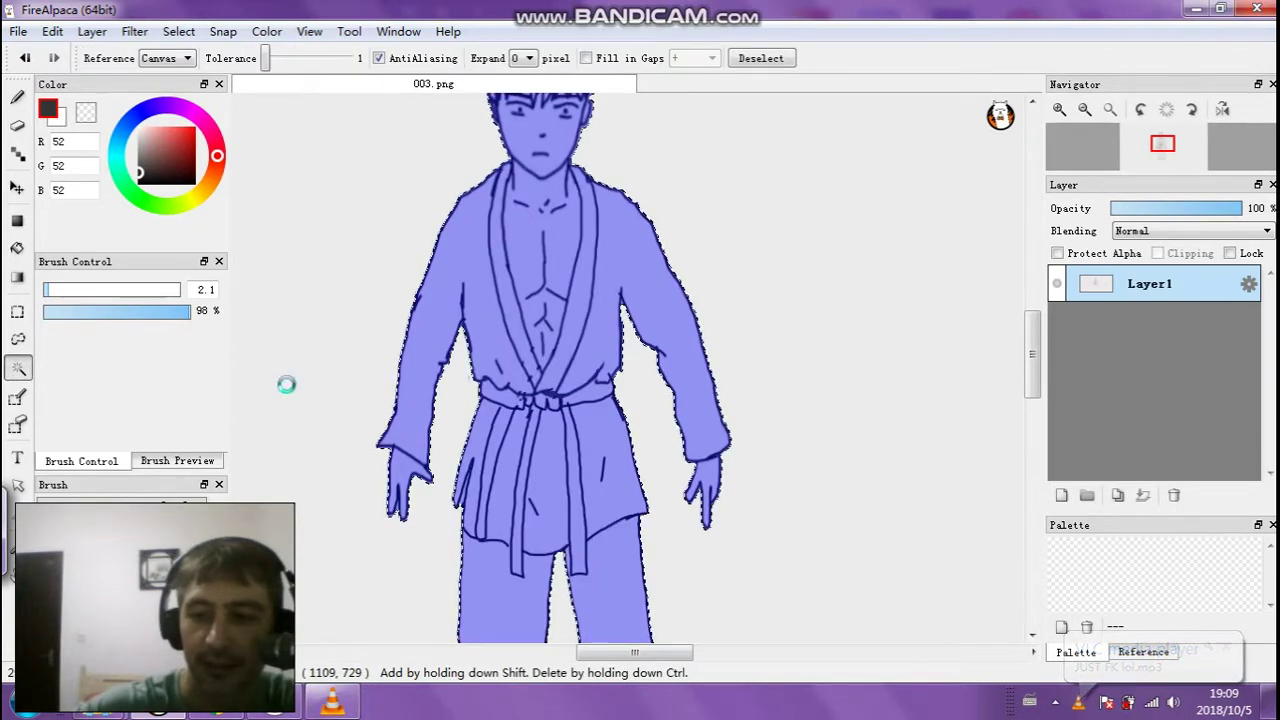
left_click(1084, 109)
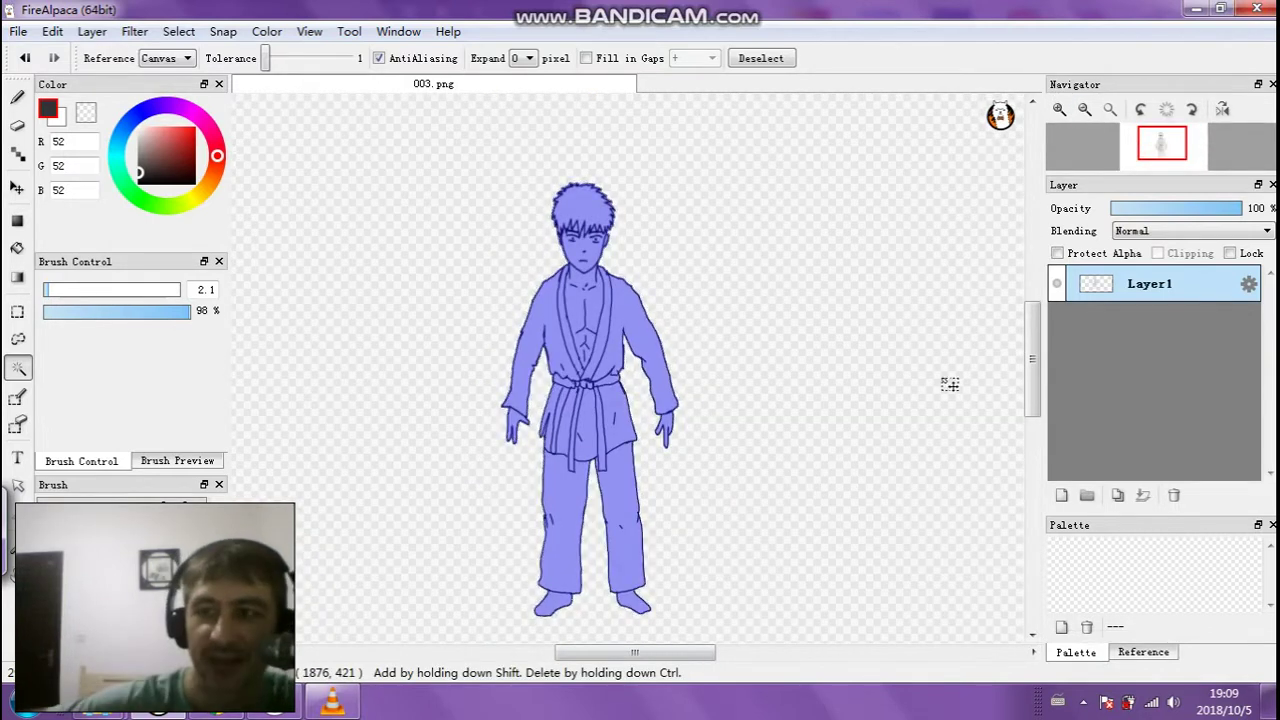
Check the cut-out edges from the legs up to the head and clear the selection
scroll(1020, 346, "up", 5)
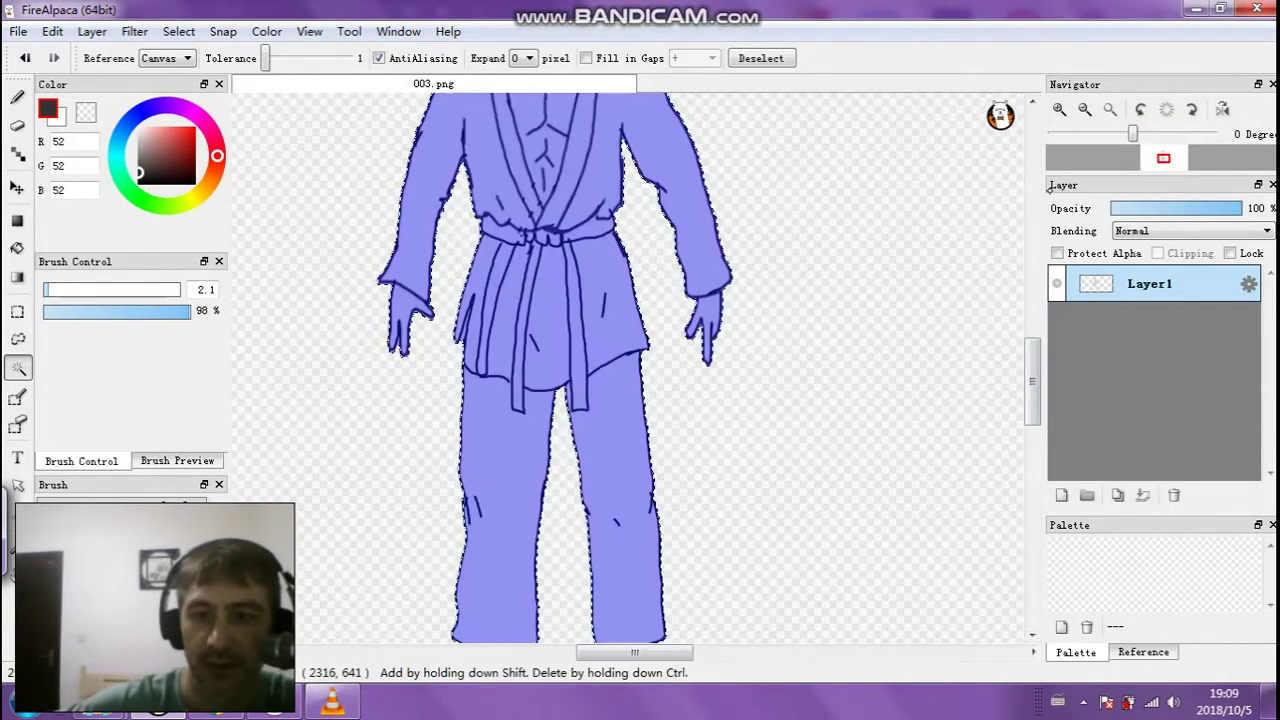
left_click(1059, 109)
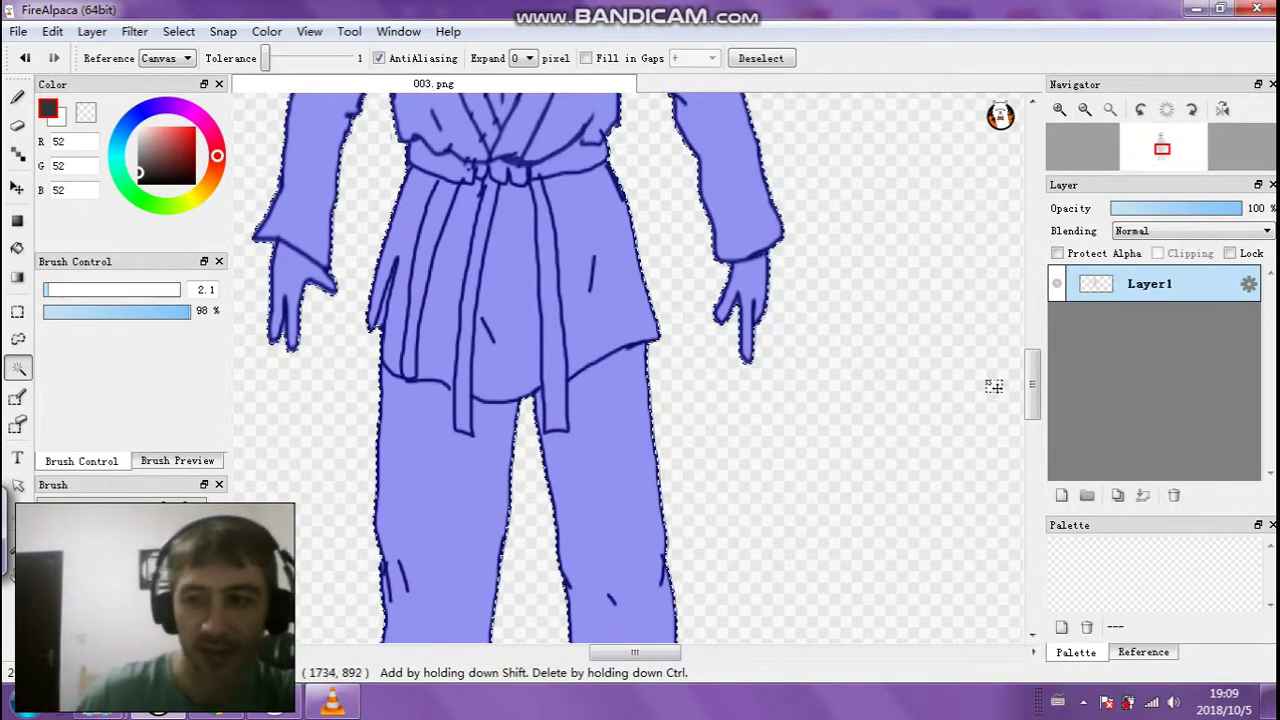
left_click_drag(1025, 393, 1016, 318)
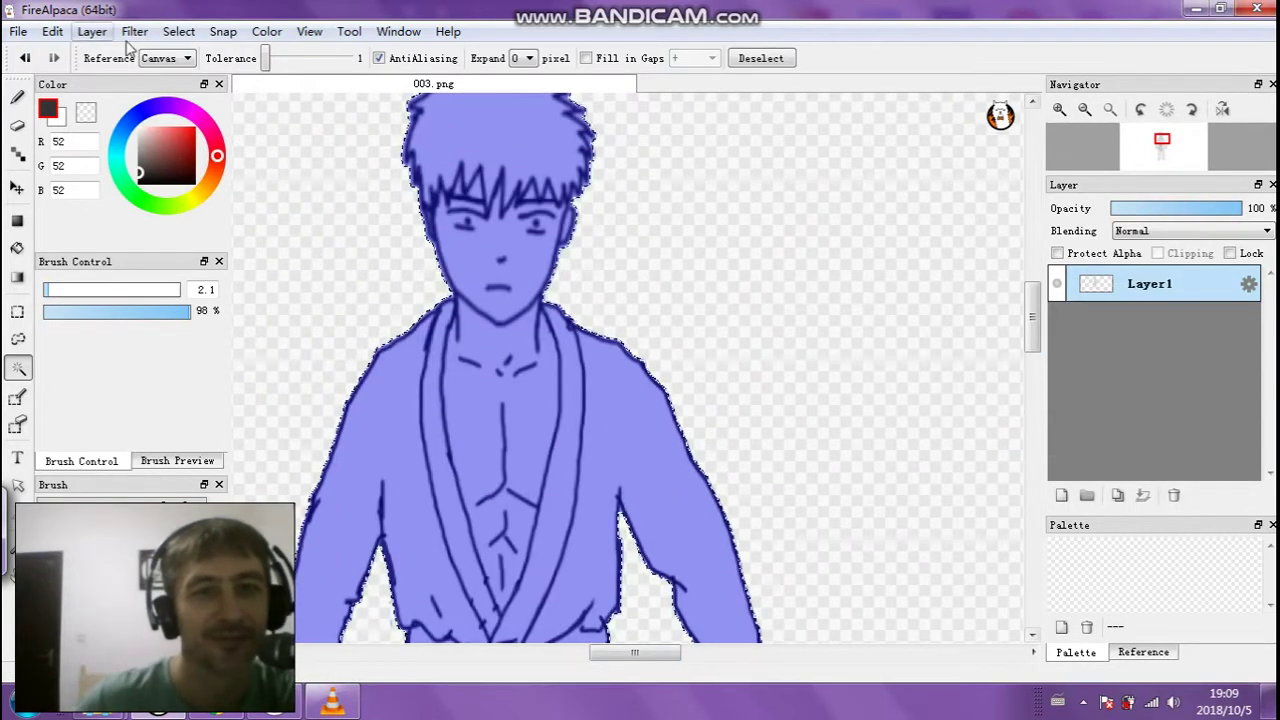
left_click(18, 31)
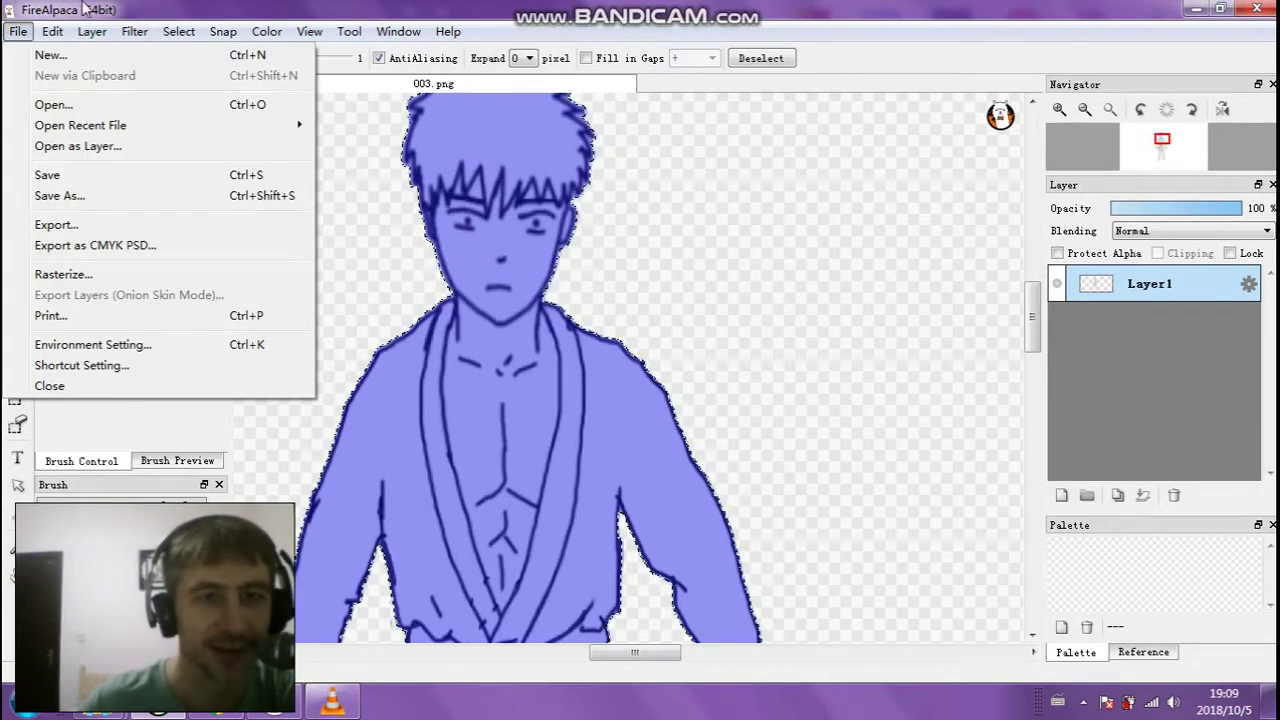
left_click(178, 22)
left_click(178, 31)
left_click(186, 57)
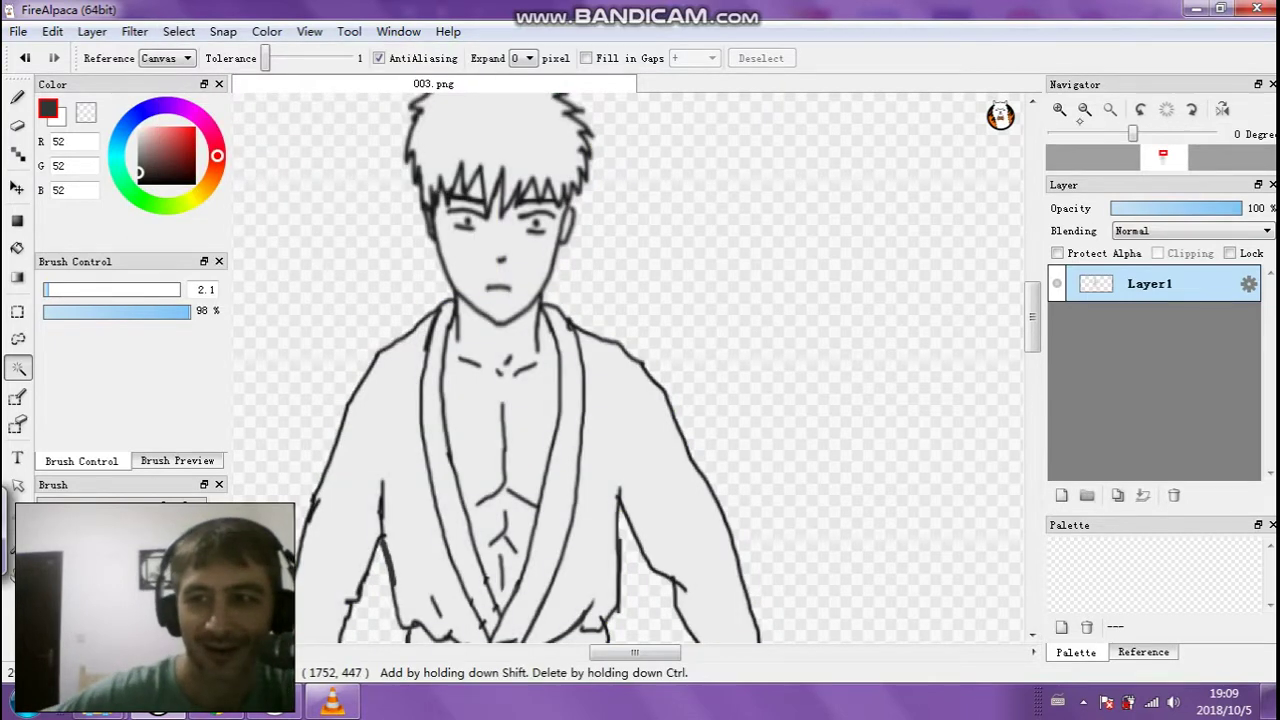
Try a Magic Wand selection at the eyebrow on the face, and clear the selection
scroll(626, 367, "up", 3)
scroll(626, 367, "up", 3)
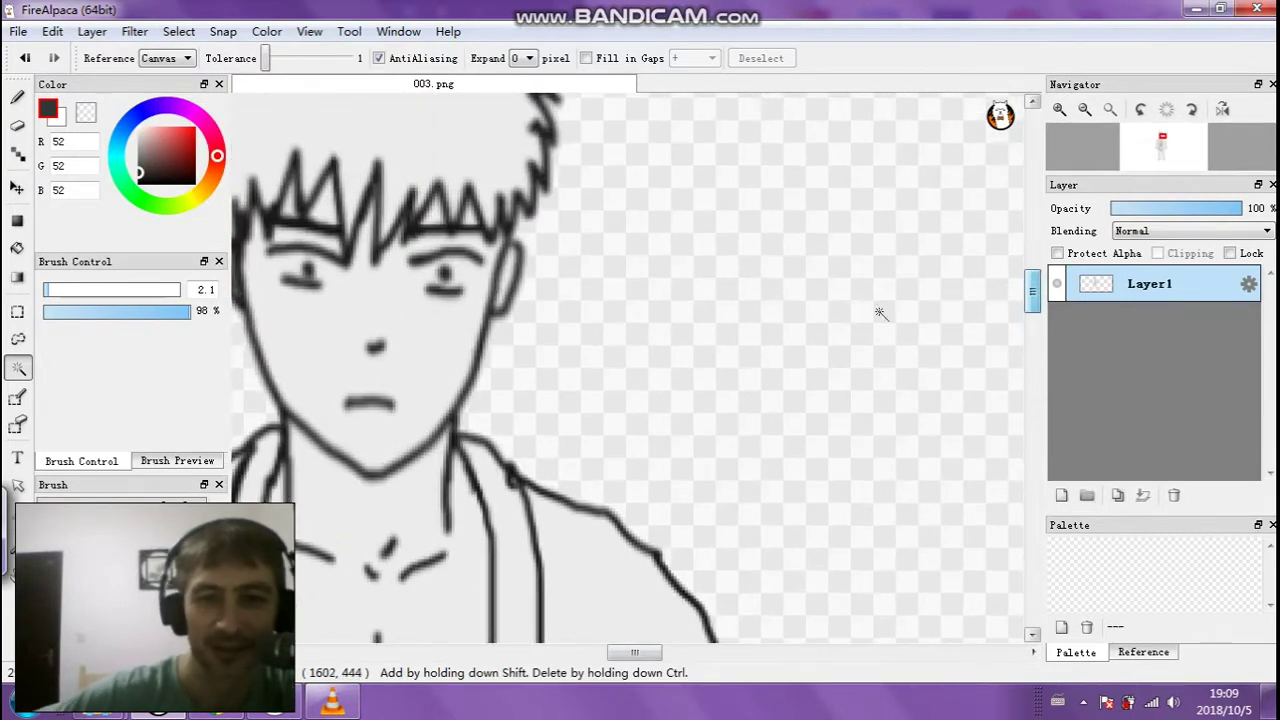
left_click(285, 250)
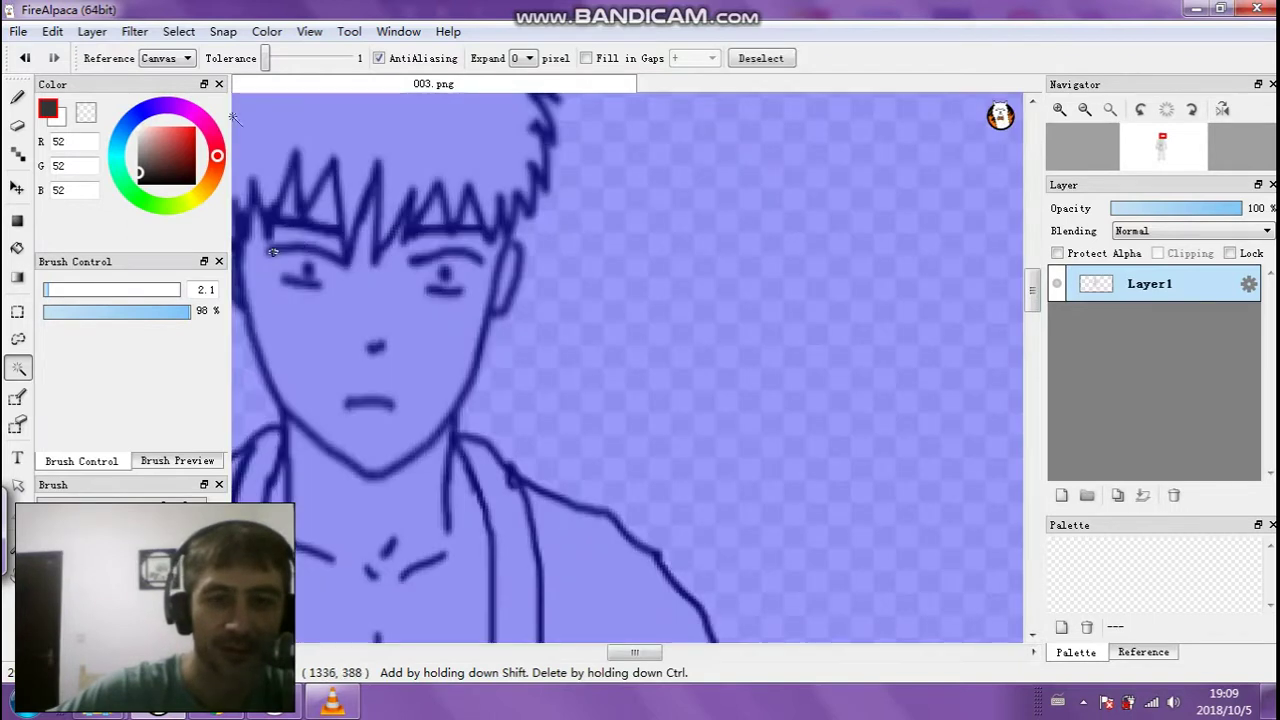
left_click(179, 31)
left_click(200, 71)
Trim an eyebrow's inner end in the sampled fill grey (RGB 235), and retrace the fringe and eyebrows in black (RGB 0) with a 2.1 brush
left_click(17, 97)
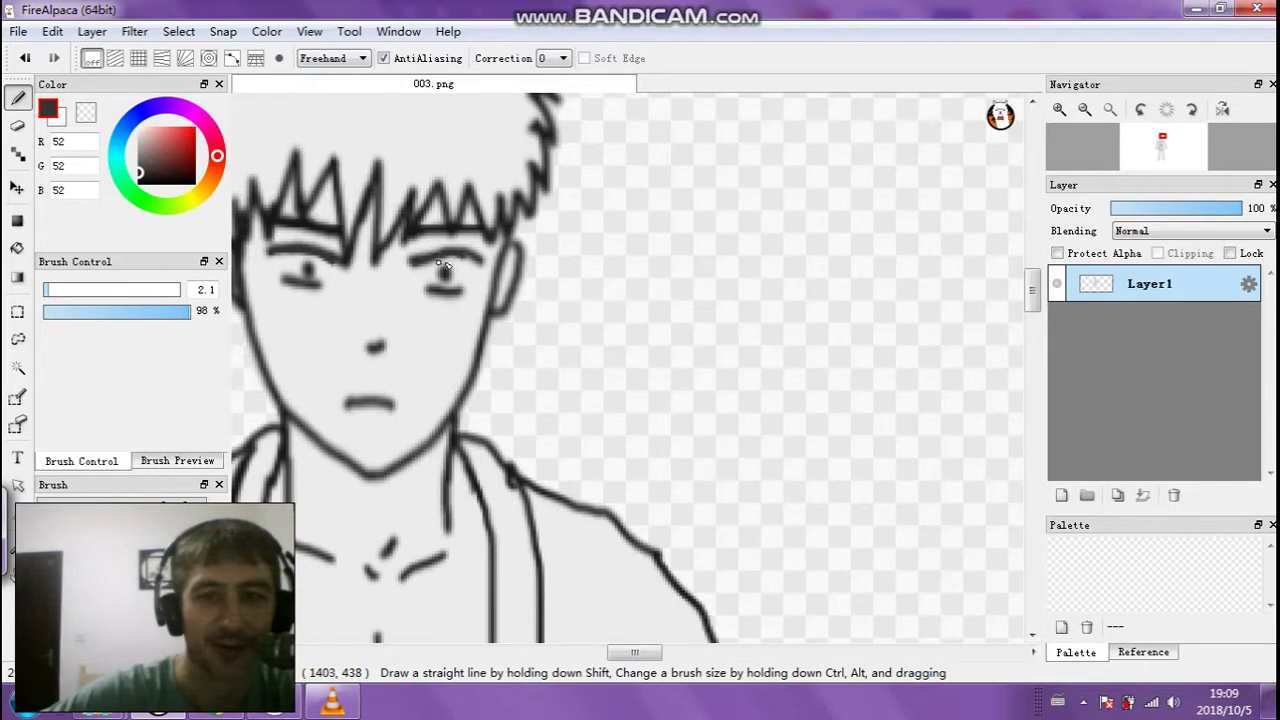
left_click(400, 308, "alt")
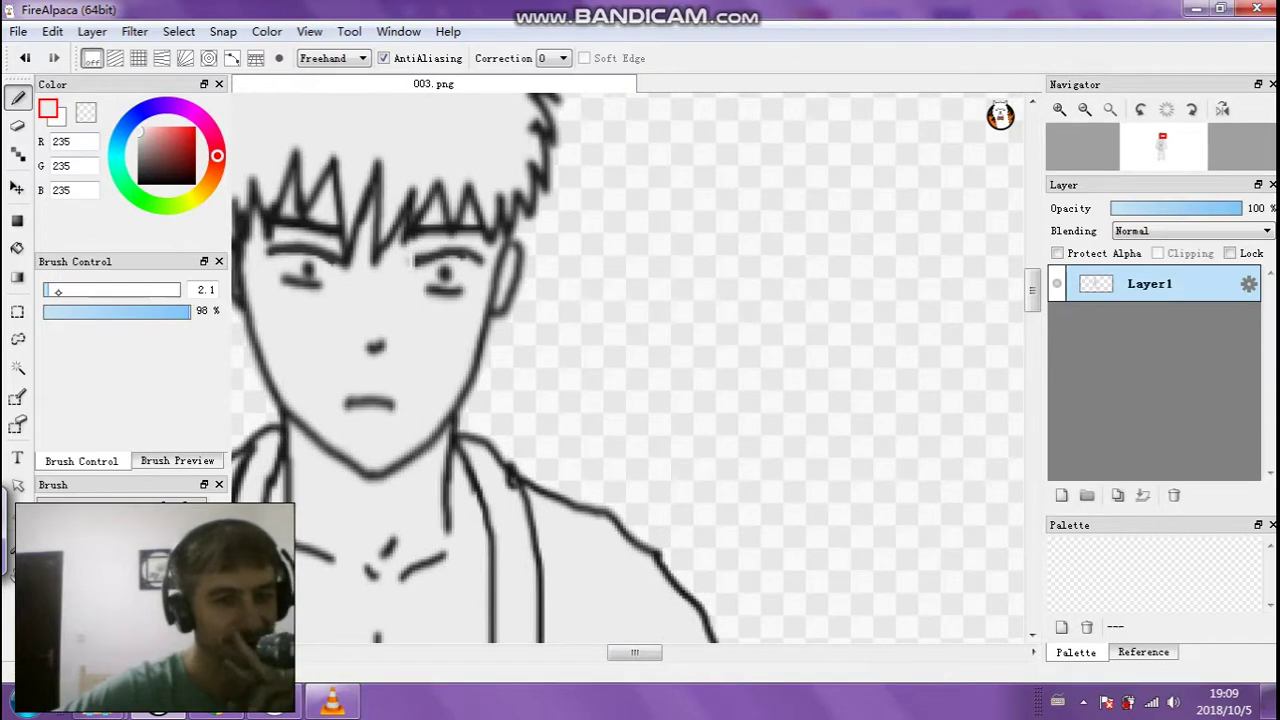
left_click(140, 183)
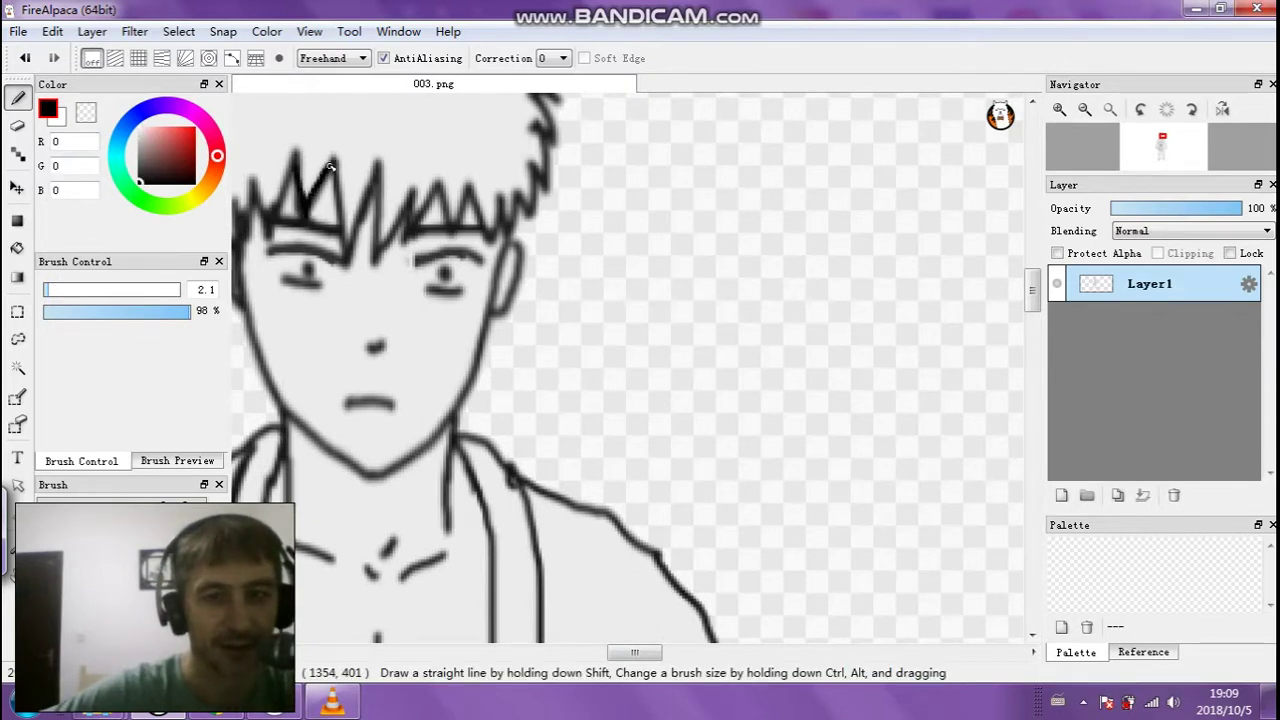
left_click_drag(378, 162, 379, 237)
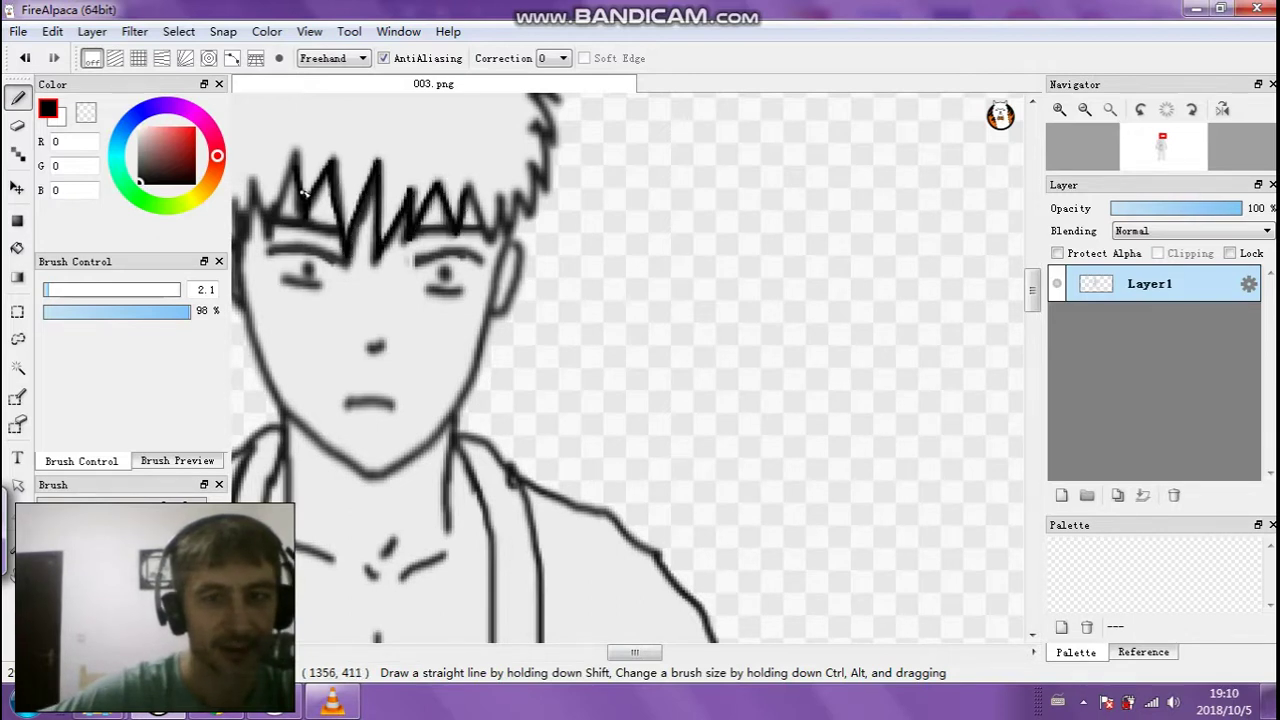
left_click_drag(296, 152, 270, 244)
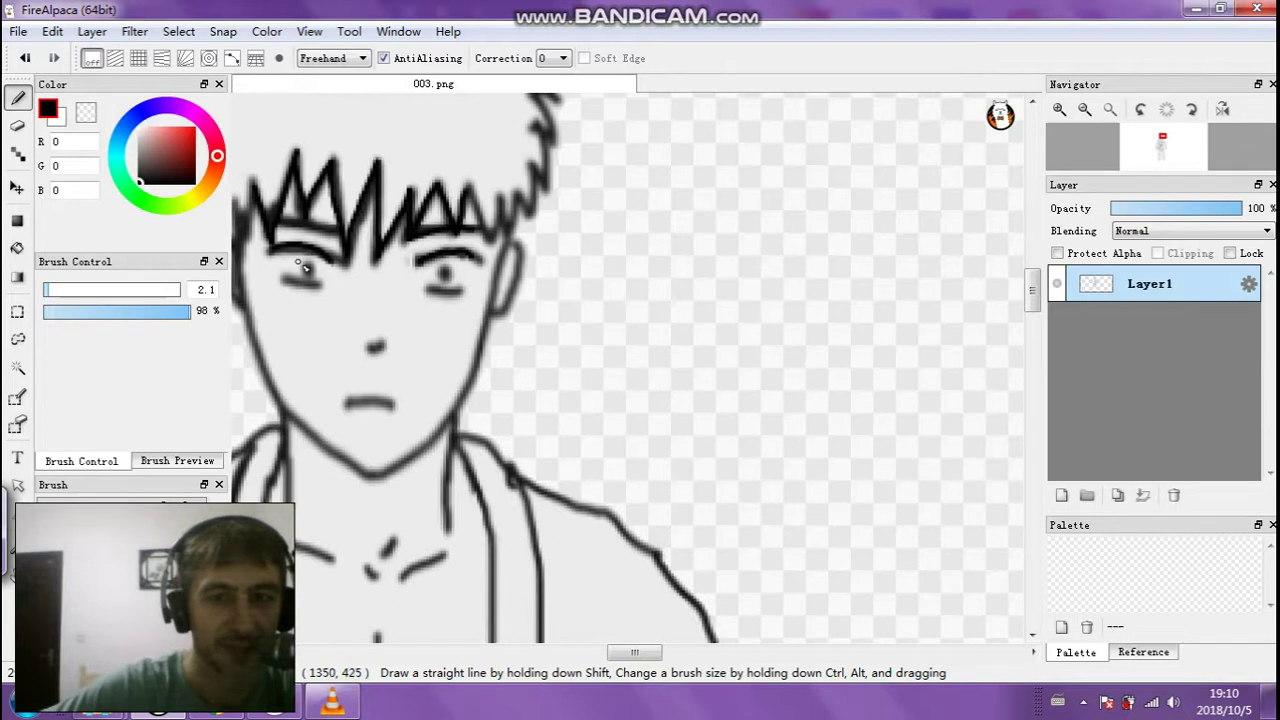
left_click(179, 31)
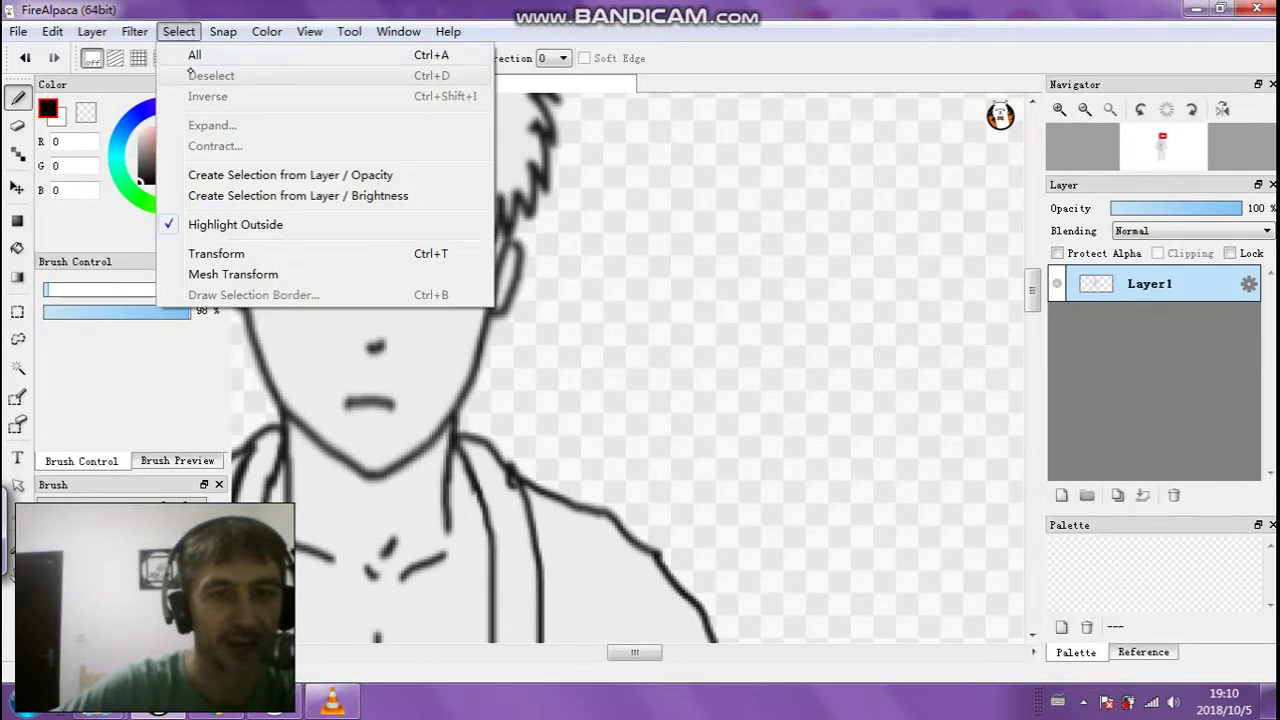
mouse_move(125, 32)
left_click(53, 32)
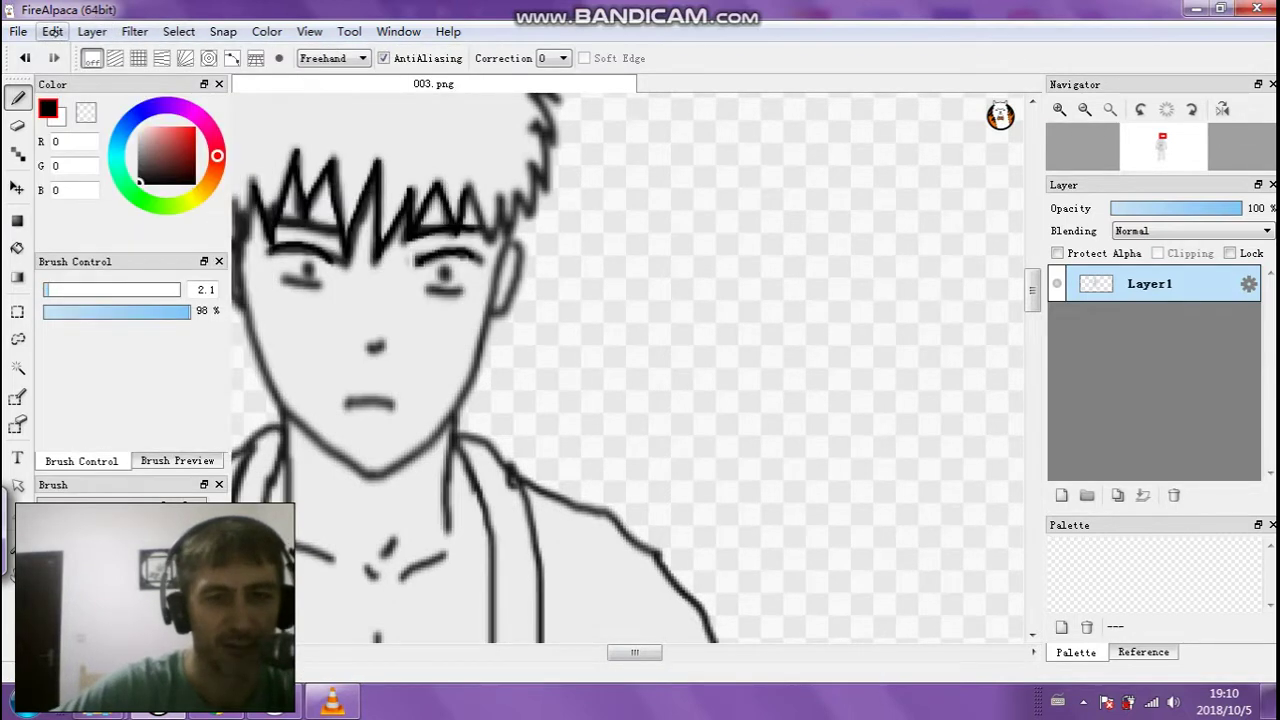
Undo the latest black retracing strokes on both eyebrows
left_click(56, 34)
left_click(57, 40)
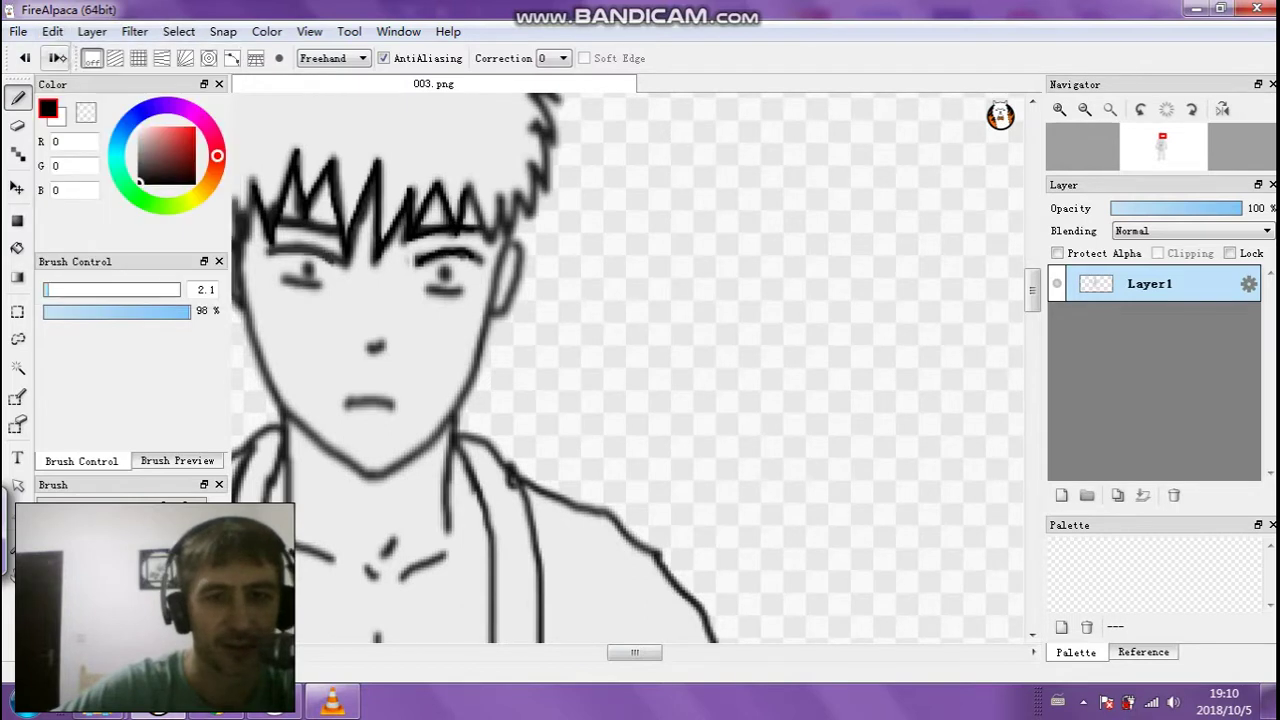
left_click(53, 32)
left_click(55, 36)
left_click(53, 32)
left_click(55, 38)
left_click(53, 32)
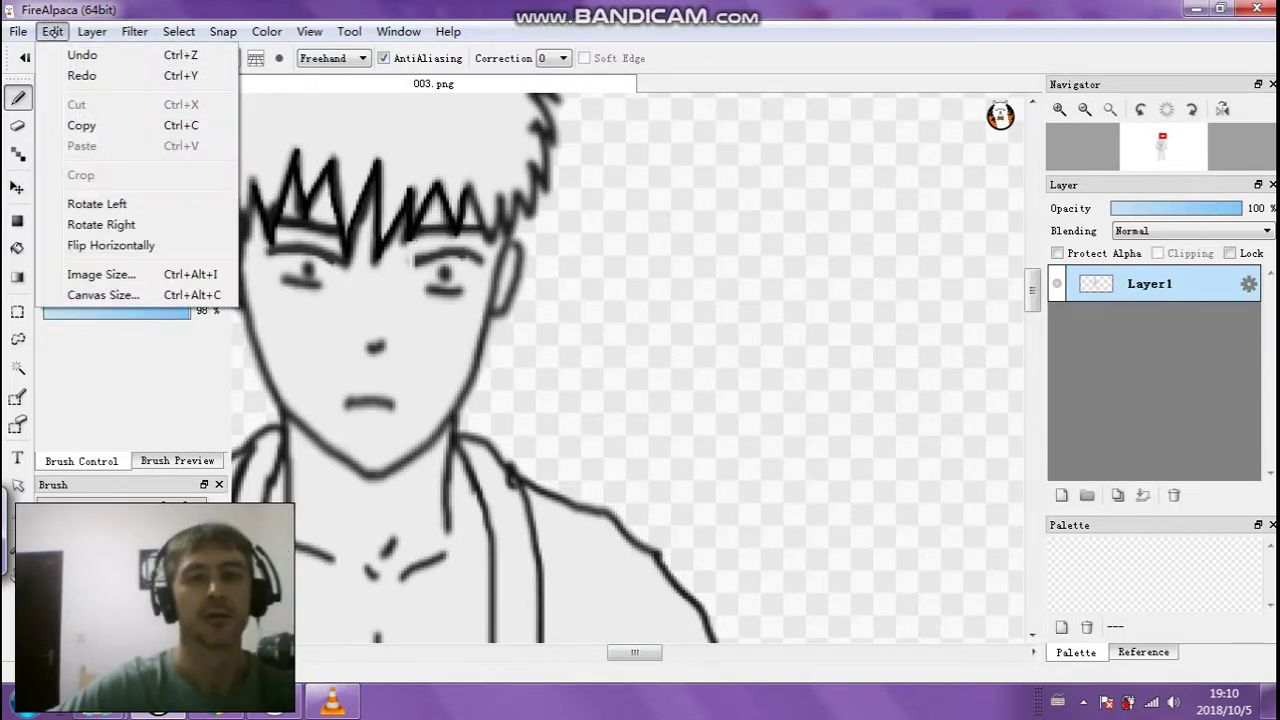
left_click(55, 40)
left_click(53, 32)
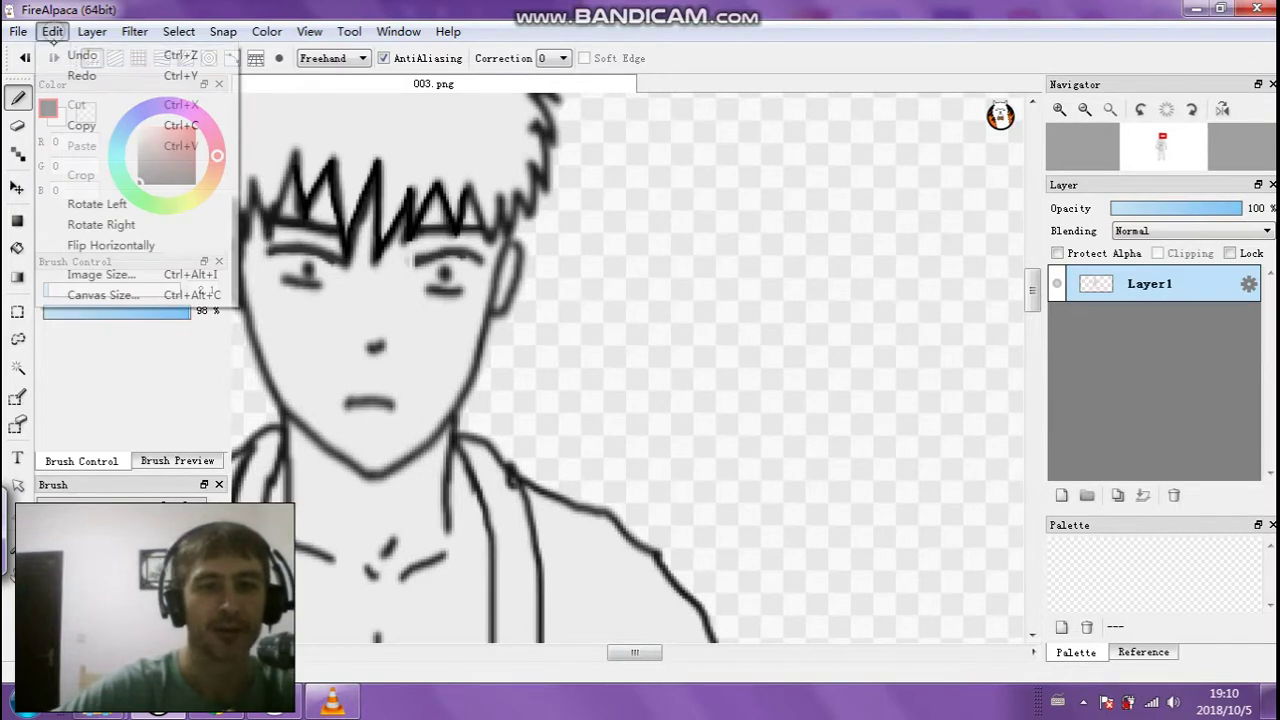
left_click(55, 50)
key("ctrl+y")
Duplicate the character layer and darken the copy with Levels, lowering the output white point to about a quarter of the range
key("ctrl+minus")
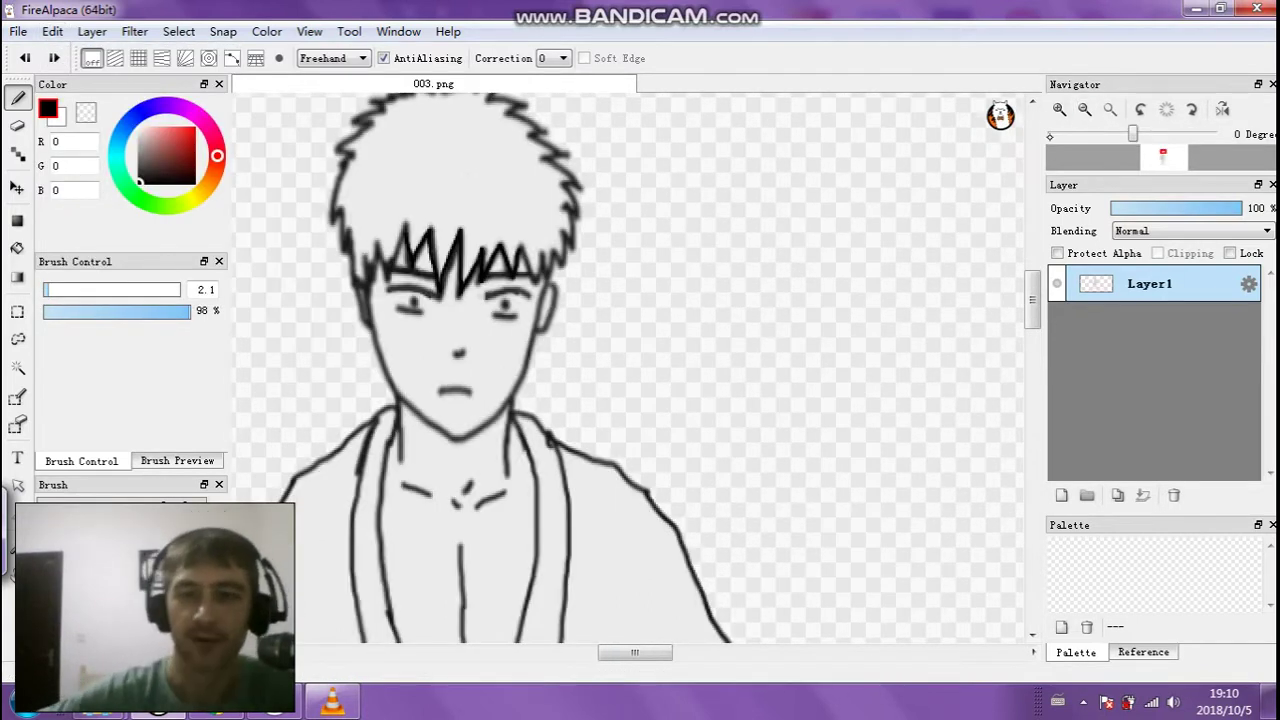
key("ctrl+minus")
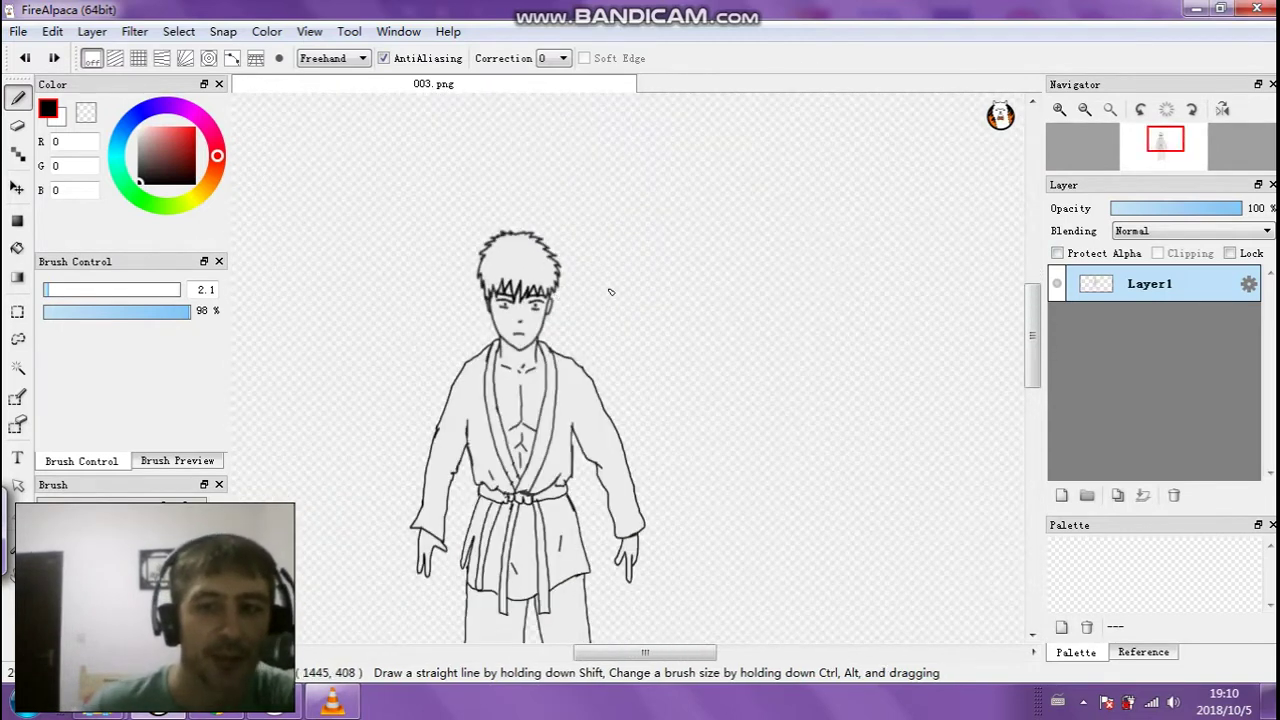
left_click(1120, 495)
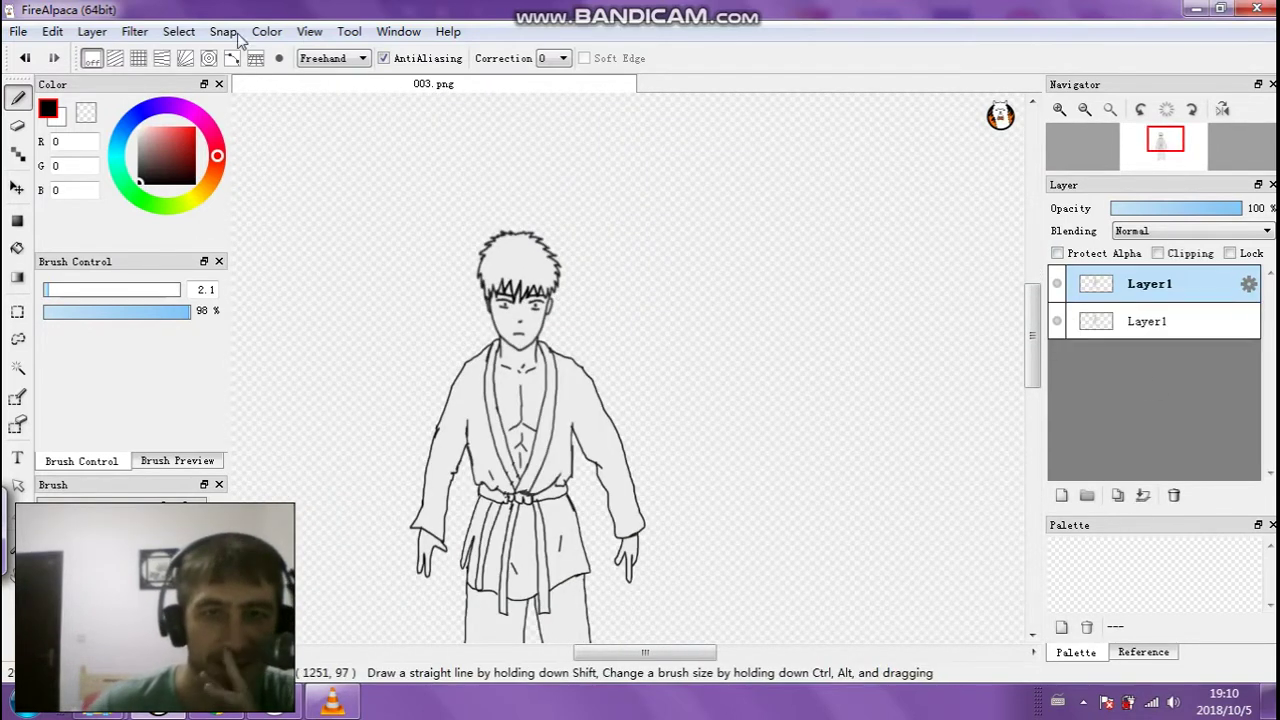
left_click(134, 31)
left_click(160, 56)
left_click_drag(442, 184, 310, 203)
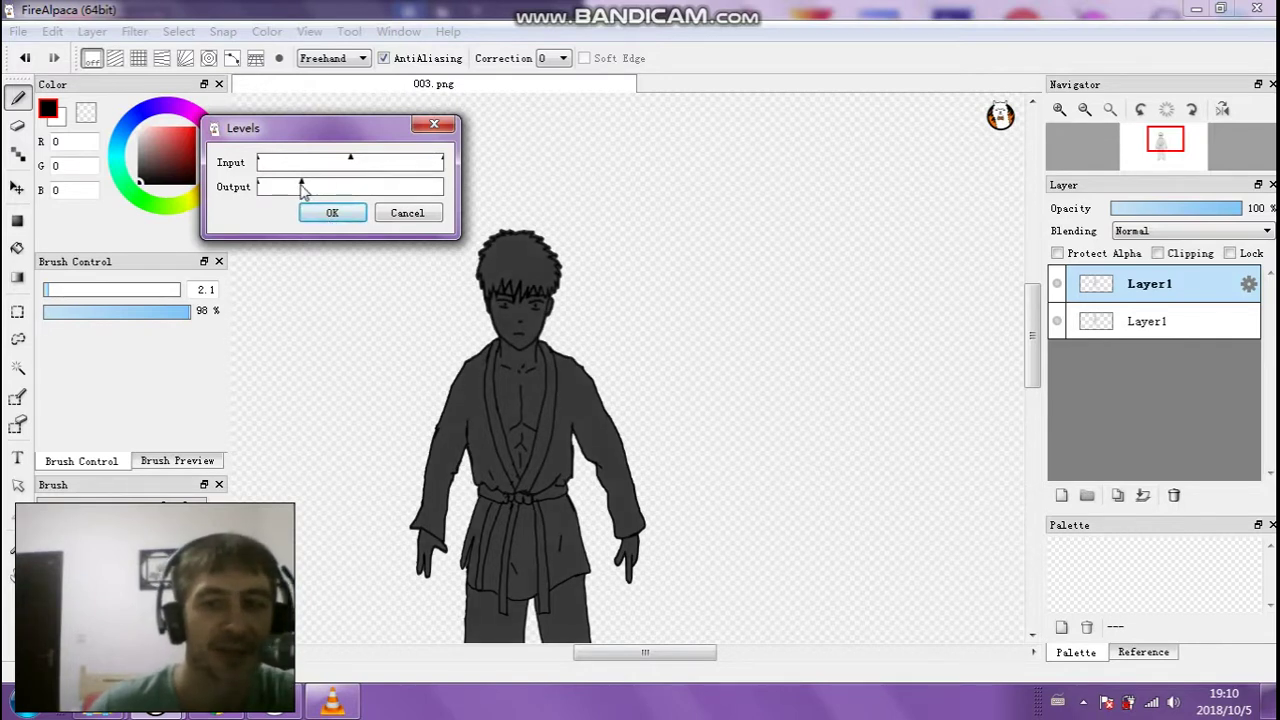
left_click(333, 214)
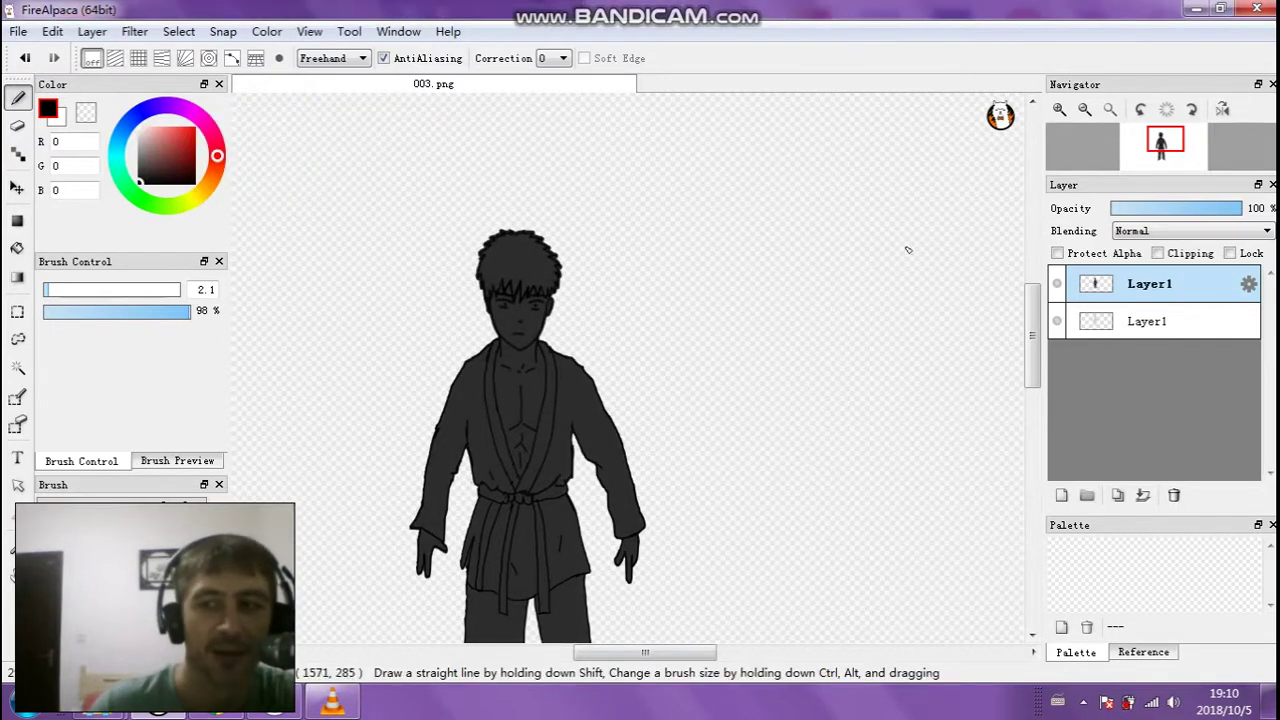
Place the darkened layer beneath the light one and erase the crown of the hair on the light layer with a size 42 eraser
left_click_drag(1129, 292, 1140, 345)
scroll(624, 338, "up", 3)
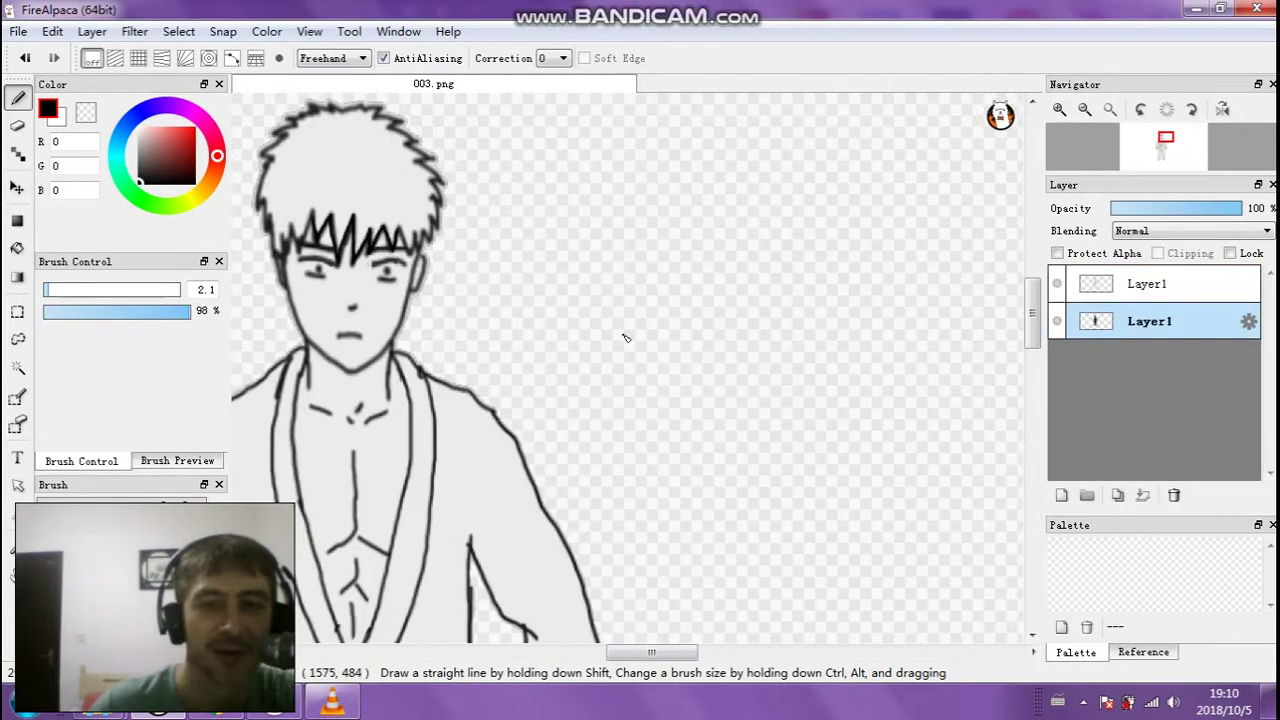
mouse_move(614, 651)
left_mouse_down()
mouse_move(549, 650)
mouse_move(608, 652)
left_mouse_up()
scroll(998, 310, "up", 2)
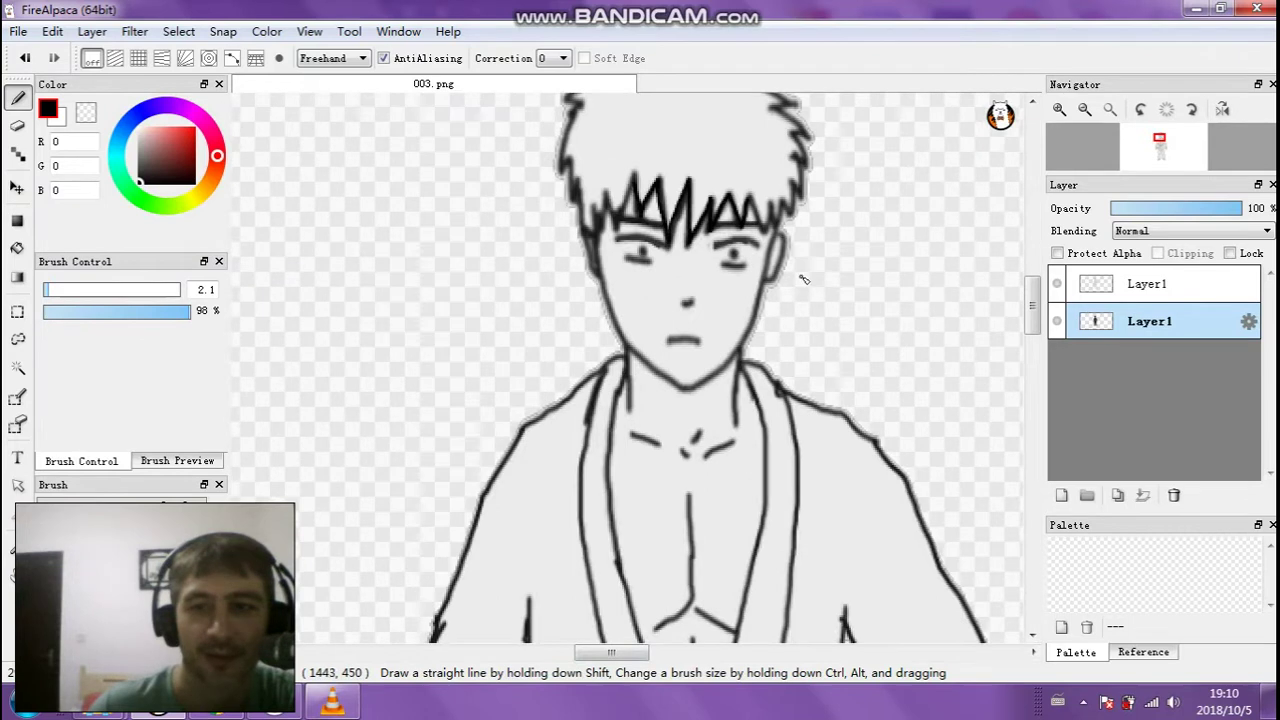
left_click_drag(1040, 308, 1037, 280)
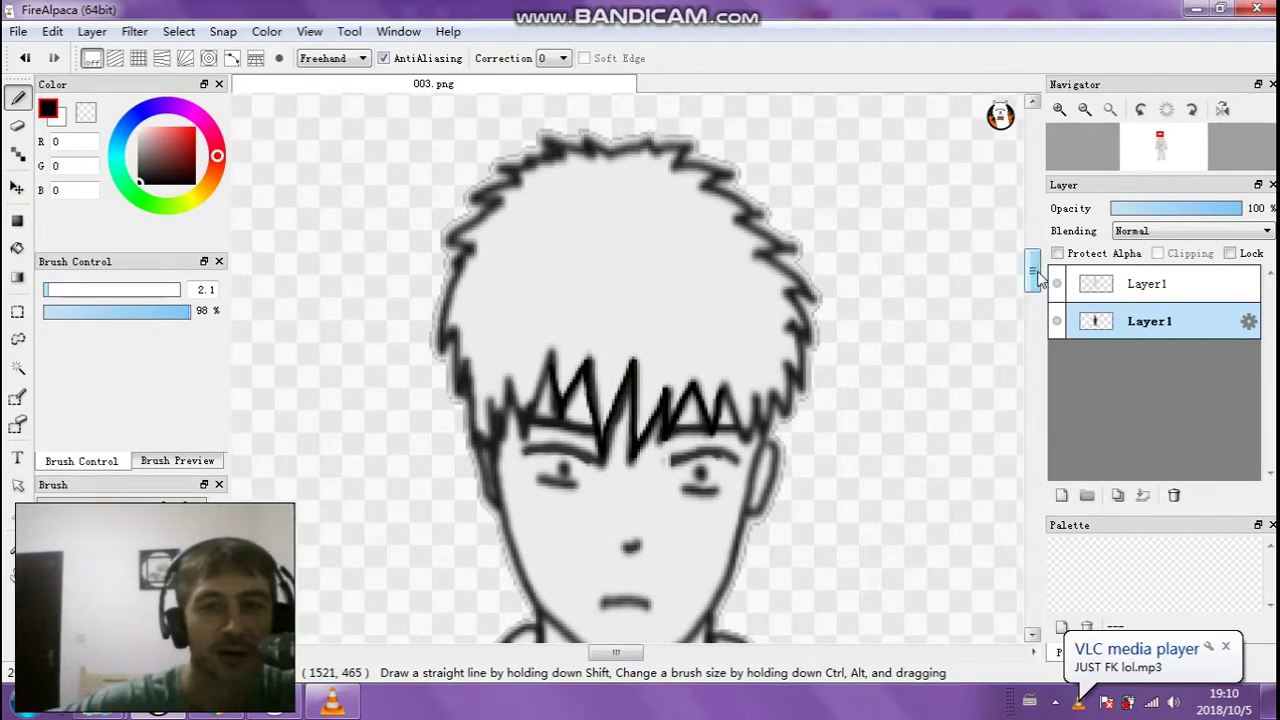
left_click(17, 125)
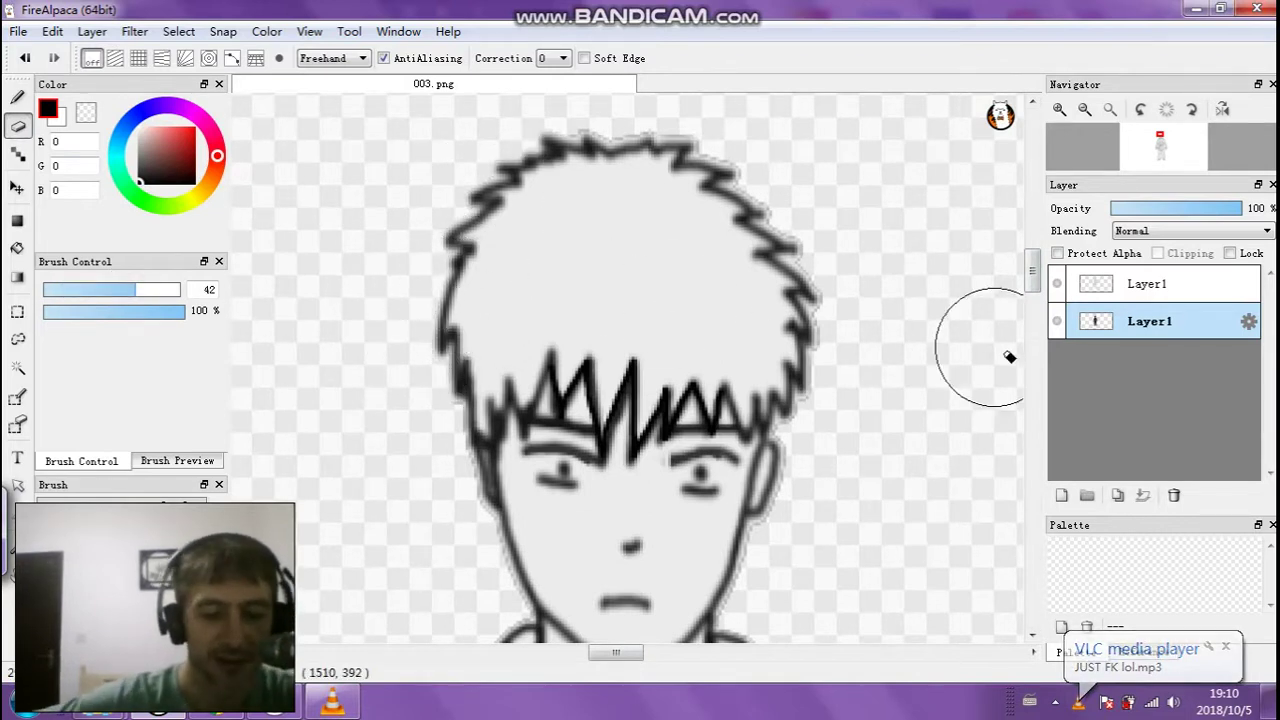
left_click(1145, 284)
mouse_move(469, 192)
left_mouse_down()
mouse_move(429, 300)
mouse_move(488, 248)
mouse_move(540, 239)
mouse_move(687, 150)
mouse_move(726, 190)
mouse_move(635, 146)
mouse_move(569, 257)
left_mouse_up()
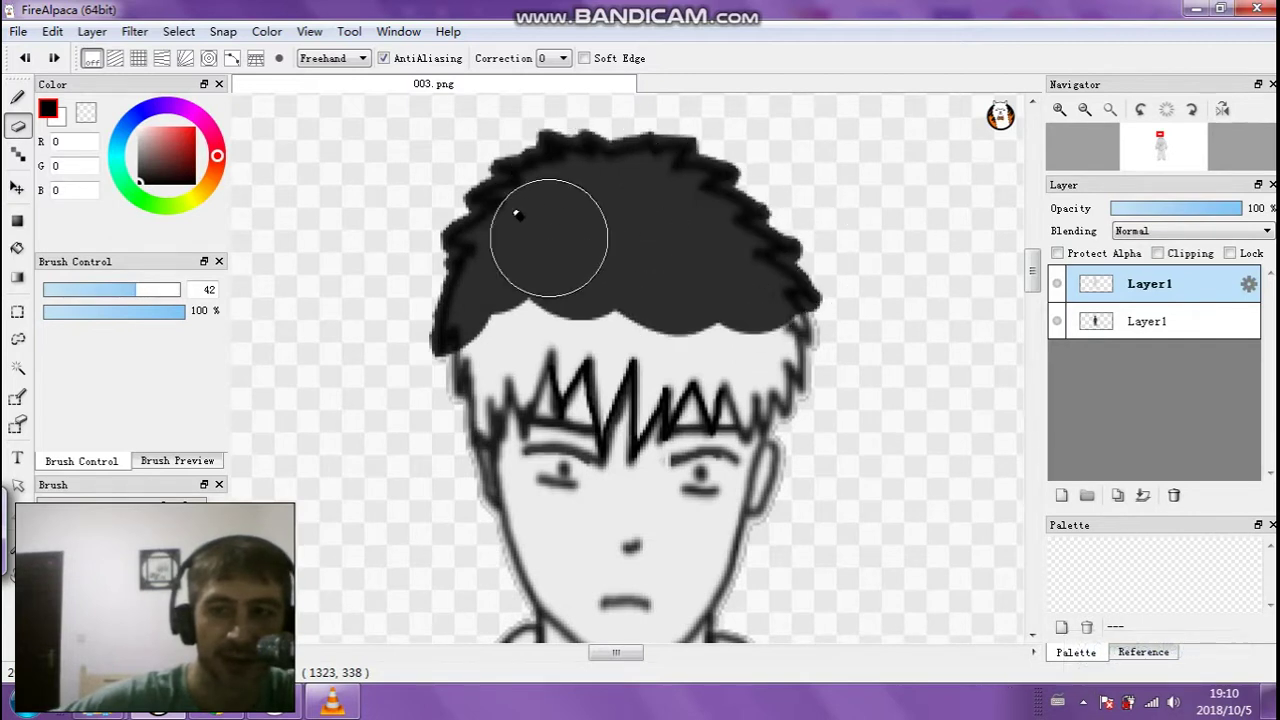
Erase the light fill from the hair's sides and fringe with smaller erasers of size 13 and 3.8, following the spiky outline
key("bracketleft")
key("bracketleft")
key("bracketleft")
key("bracketleft")
key("bracketleft")
key("bracketleft")
mouse_move(455, 317)
left_mouse_down()
mouse_move(479, 421)
mouse_move(483, 319)
mouse_move(500, 310)
mouse_move(475, 340)
left_mouse_up()
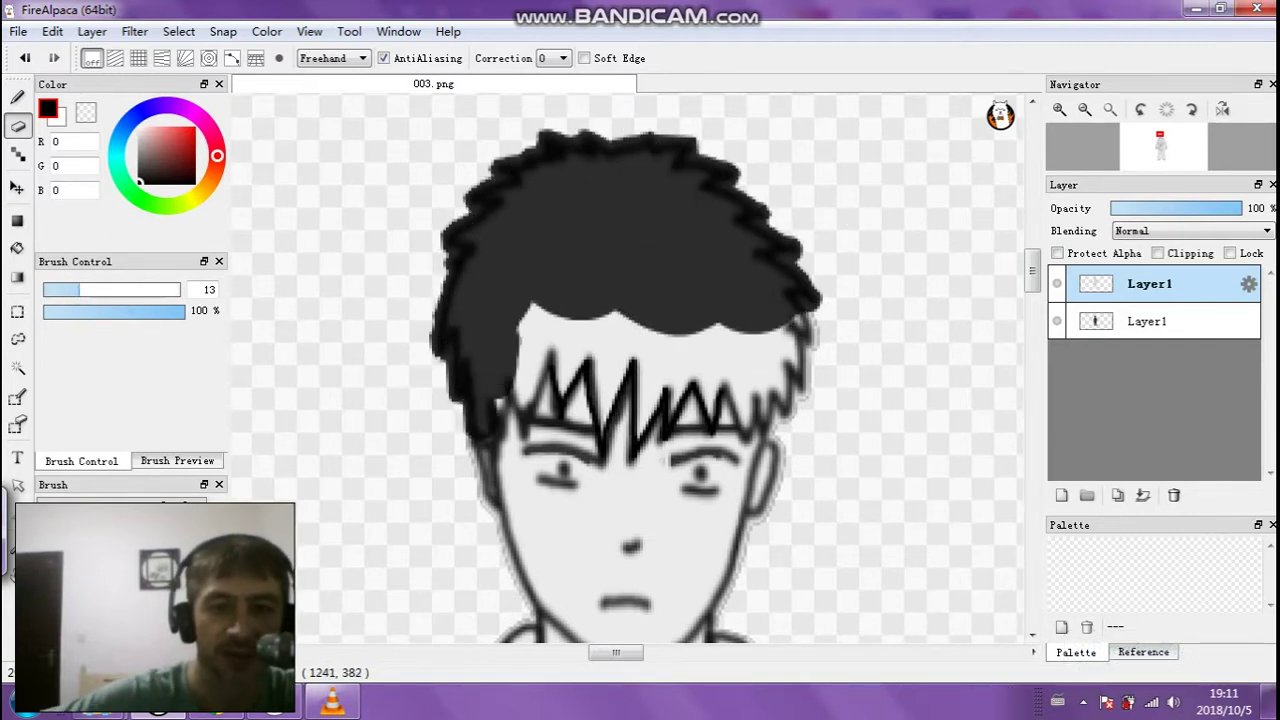
mouse_move(486, 394)
left_mouse_down()
mouse_move(533, 283)
mouse_move(525, 402)
mouse_move(521, 378)
mouse_move(542, 348)
mouse_move(540, 369)
mouse_move(540, 289)
mouse_move(519, 369)
mouse_move(510, 362)
mouse_move(551, 342)
mouse_move(561, 393)
mouse_move(564, 317)
left_mouse_up()
mouse_move(580, 360)
left_mouse_down()
mouse_move(587, 304)
mouse_move(607, 343)
mouse_move(600, 373)
left_mouse_up()
mouse_move(604, 418)
left_mouse_down()
mouse_move(626, 348)
mouse_move(607, 389)
mouse_move(603, 325)
mouse_move(645, 360)
mouse_move(600, 315)
mouse_move(690, 364)
mouse_move(656, 328)
mouse_move(722, 362)
mouse_move(693, 321)
mouse_move(759, 378)
mouse_move(770, 342)
mouse_move(797, 367)
mouse_move(772, 342)
left_mouse_up()
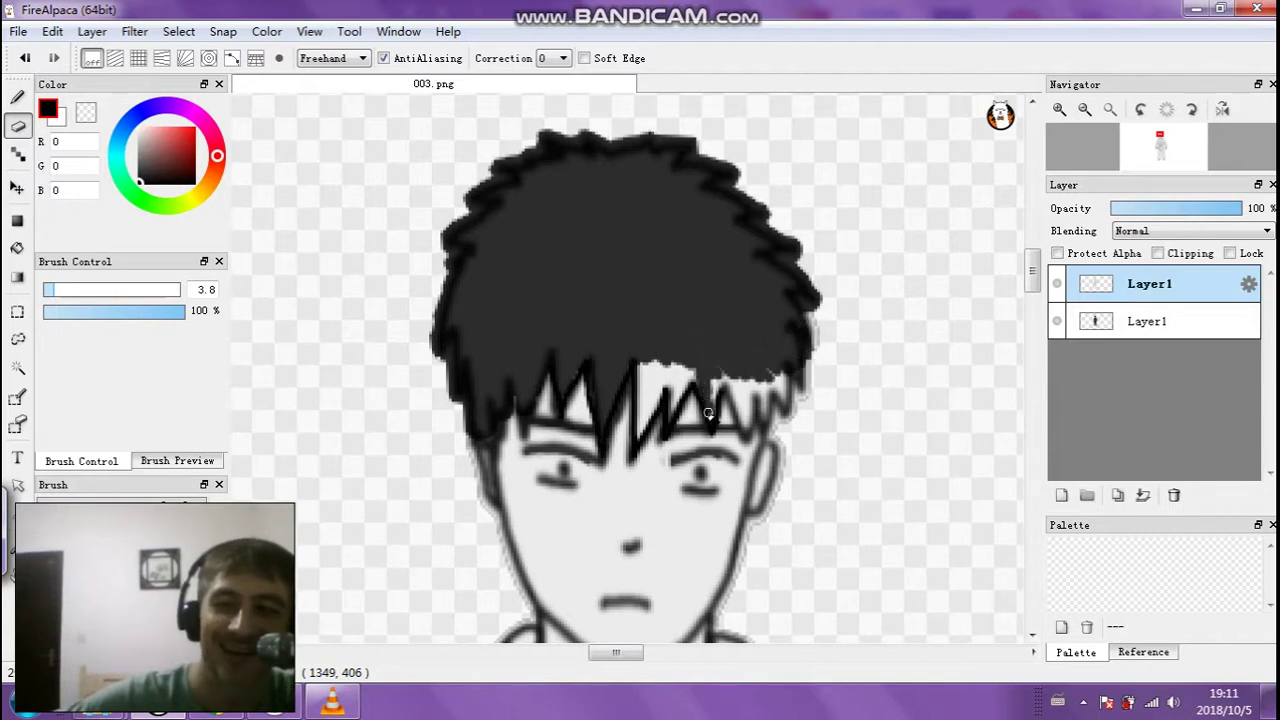
mouse_move(744, 421)
left_mouse_down()
mouse_move(749, 380)
mouse_move(772, 377)
left_mouse_up()
mouse_move(637, 432)
left_mouse_down()
mouse_move(677, 351)
mouse_move(684, 381)
left_mouse_up()
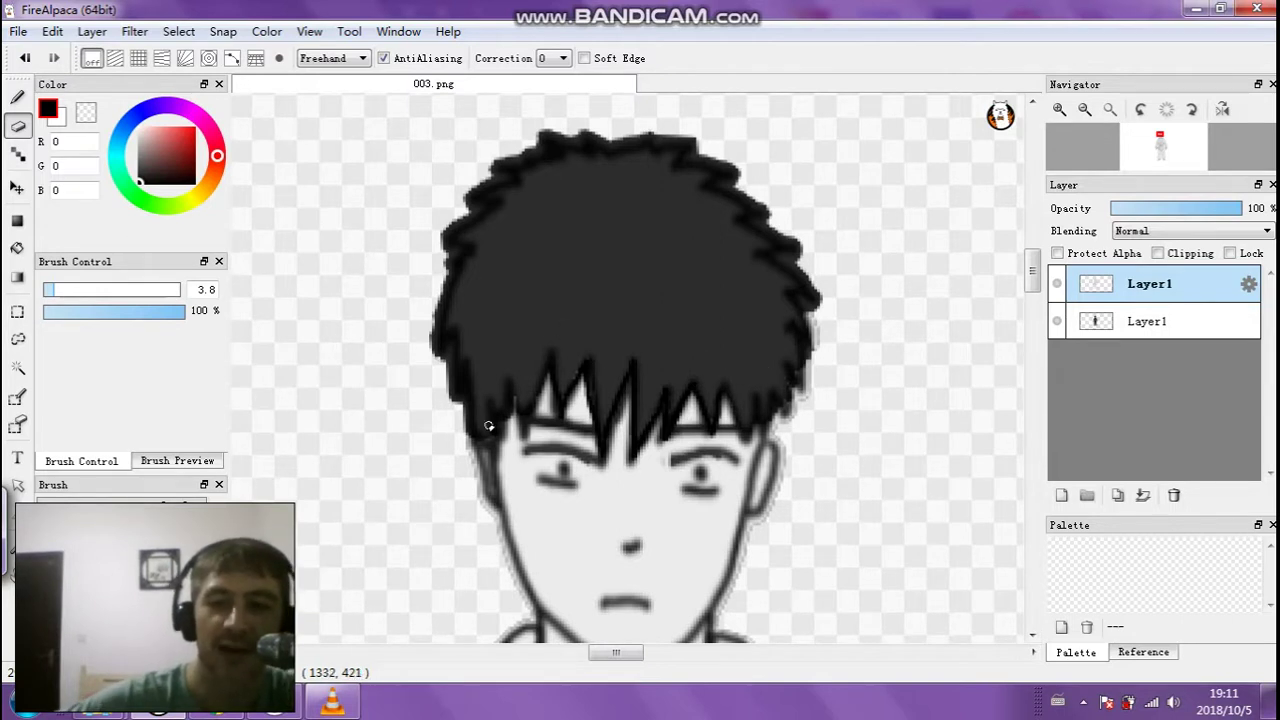
Erase the light fill inside the waist belt and its knot with the 3.8 eraser to expose the dark layer
scroll(1040, 275, "down", 1)
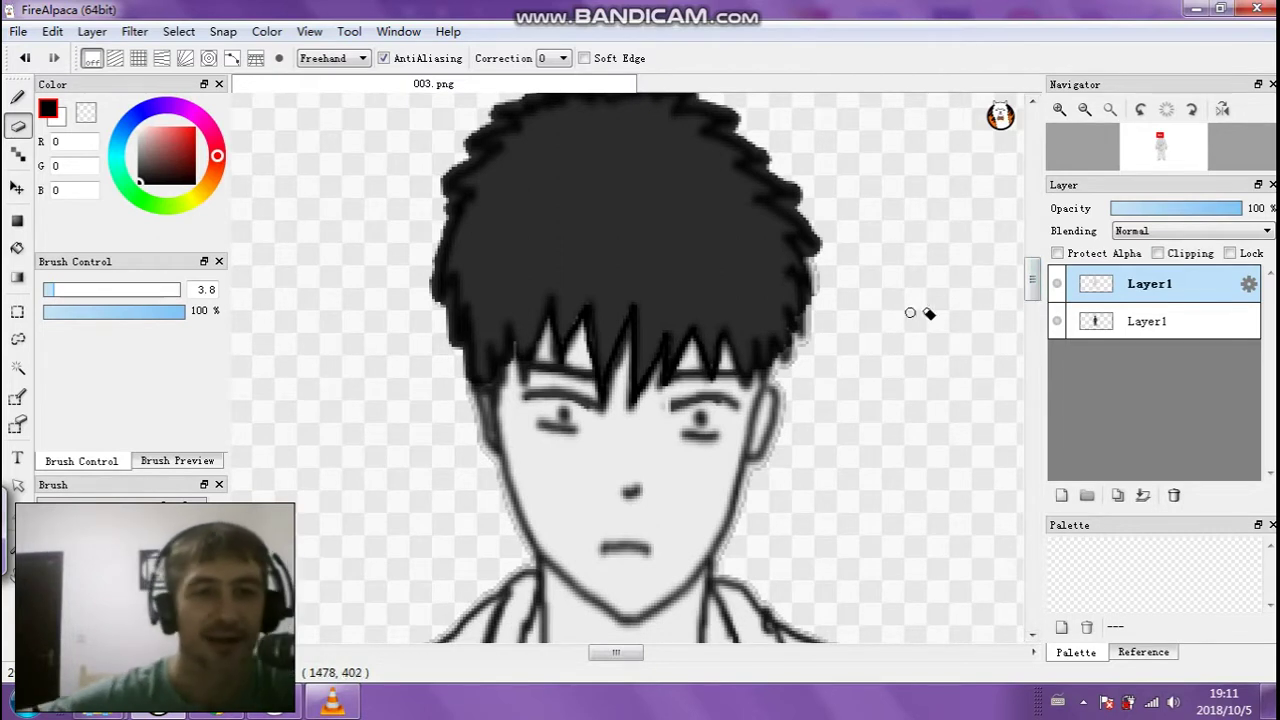
scroll(1032, 276, "down", 12)
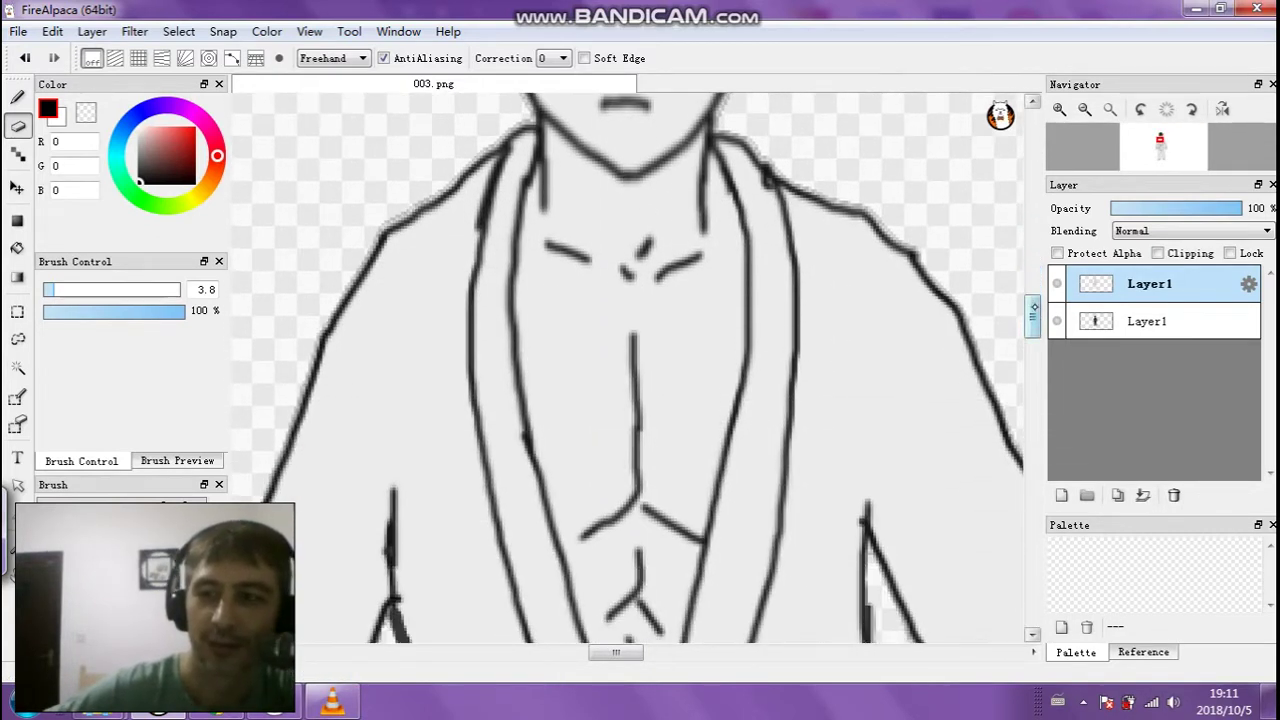
scroll(1033, 310, "down", 12)
mouse_move(495, 377)
left_mouse_down()
mouse_move(443, 343)
mouse_move(470, 350)
mouse_move(455, 320)
mouse_move(459, 347)
mouse_move(541, 390)
left_mouse_up()
mouse_move(480, 338)
left_mouse_down()
mouse_move(518, 343)
mouse_move(557, 378)
mouse_move(511, 373)
mouse_move(563, 393)
mouse_move(578, 379)
mouse_move(572, 362)
mouse_move(573, 388)
mouse_move(591, 387)
mouse_move(544, 395)
mouse_move(652, 375)
mouse_move(604, 368)
mouse_move(623, 363)
mouse_move(639, 364)
mouse_move(612, 372)
mouse_move(636, 394)
mouse_move(650, 378)
mouse_move(678, 393)
mouse_move(675, 375)
mouse_move(686, 377)
mouse_move(674, 388)
mouse_move(699, 369)
mouse_move(712, 388)
mouse_move(657, 399)
mouse_move(747, 361)
mouse_move(734, 357)
mouse_move(770, 331)
left_mouse_up()
mouse_move(733, 375)
left_mouse_down()
mouse_move(785, 366)
mouse_move(741, 378)
mouse_move(808, 333)
left_mouse_up()
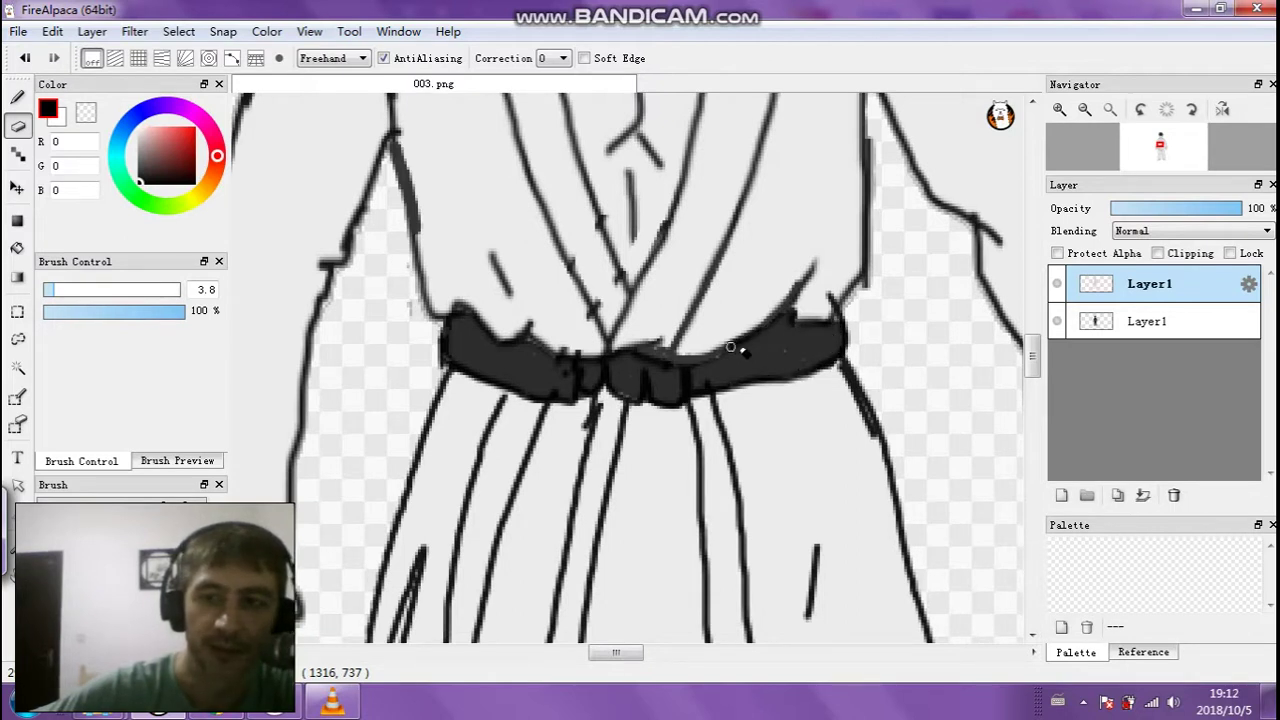
Erase the light fill from both hanging belt ends with the 3.8 eraser
left_click_drag(1032, 350, 1032, 366)
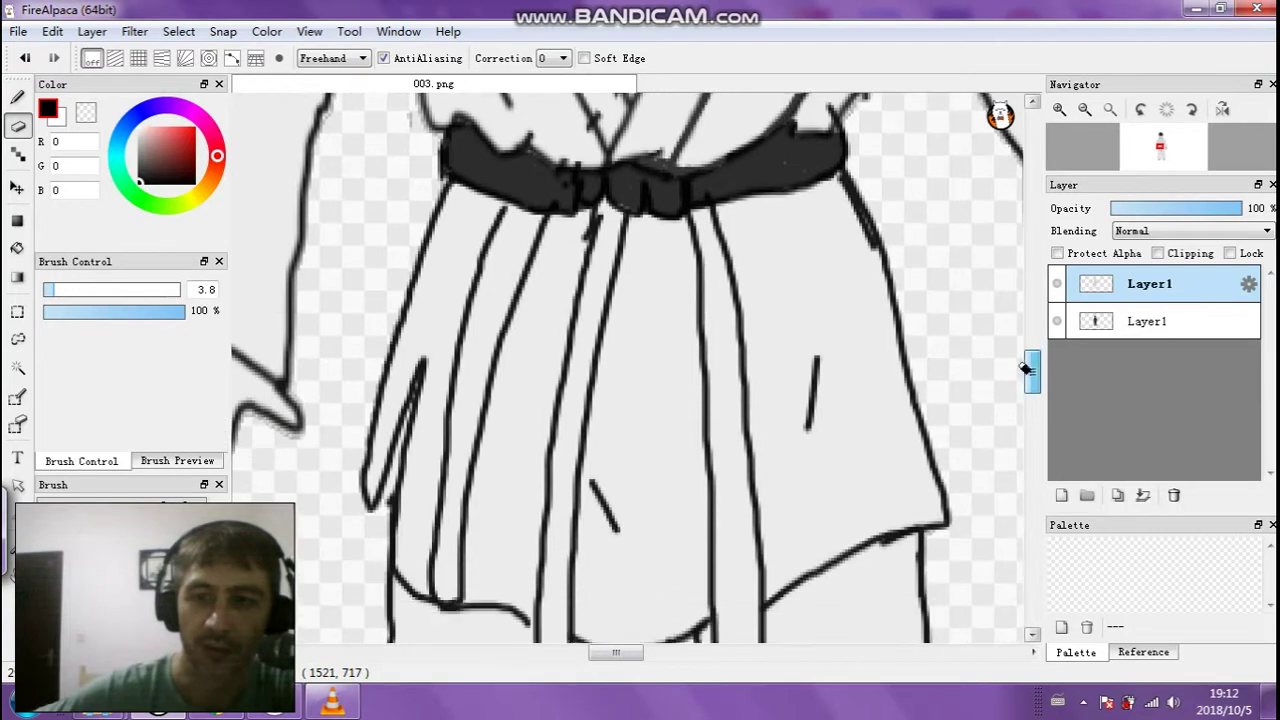
left_click(1084, 109)
mouse_move(601, 316)
left_mouse_down()
mouse_move(613, 283)
mouse_move(571, 534)
mouse_move(585, 563)
left_mouse_up()
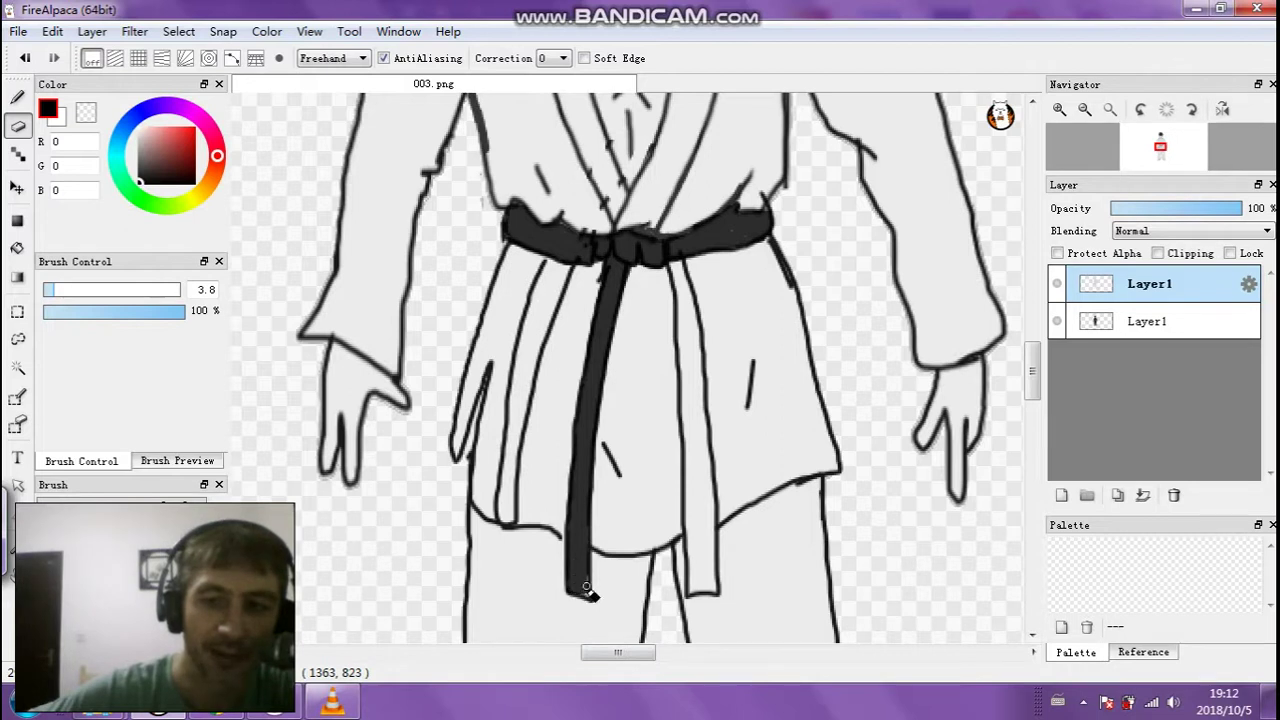
mouse_move(692, 590)
left_mouse_down()
mouse_move(697, 466)
mouse_move(702, 530)
mouse_move(714, 498)
left_mouse_up()
left_click_drag(699, 554, 701, 590)
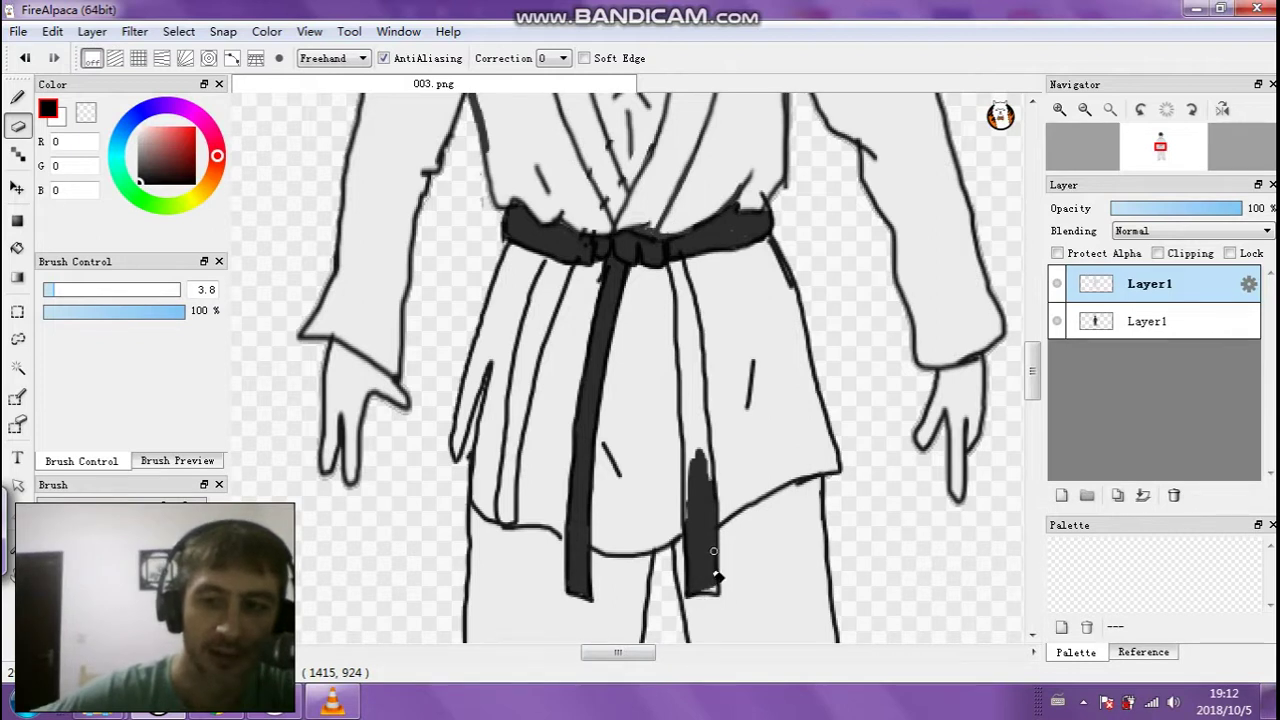
mouse_move(690, 529)
left_mouse_down()
mouse_move(691, 448)
mouse_move(702, 489)
mouse_move(713, 484)
mouse_move(684, 376)
mouse_move(682, 399)
mouse_move(693, 354)
mouse_move(702, 367)
mouse_move(686, 361)
mouse_move(670, 266)
mouse_move(684, 283)
mouse_move(687, 273)
mouse_move(689, 340)
left_mouse_up()
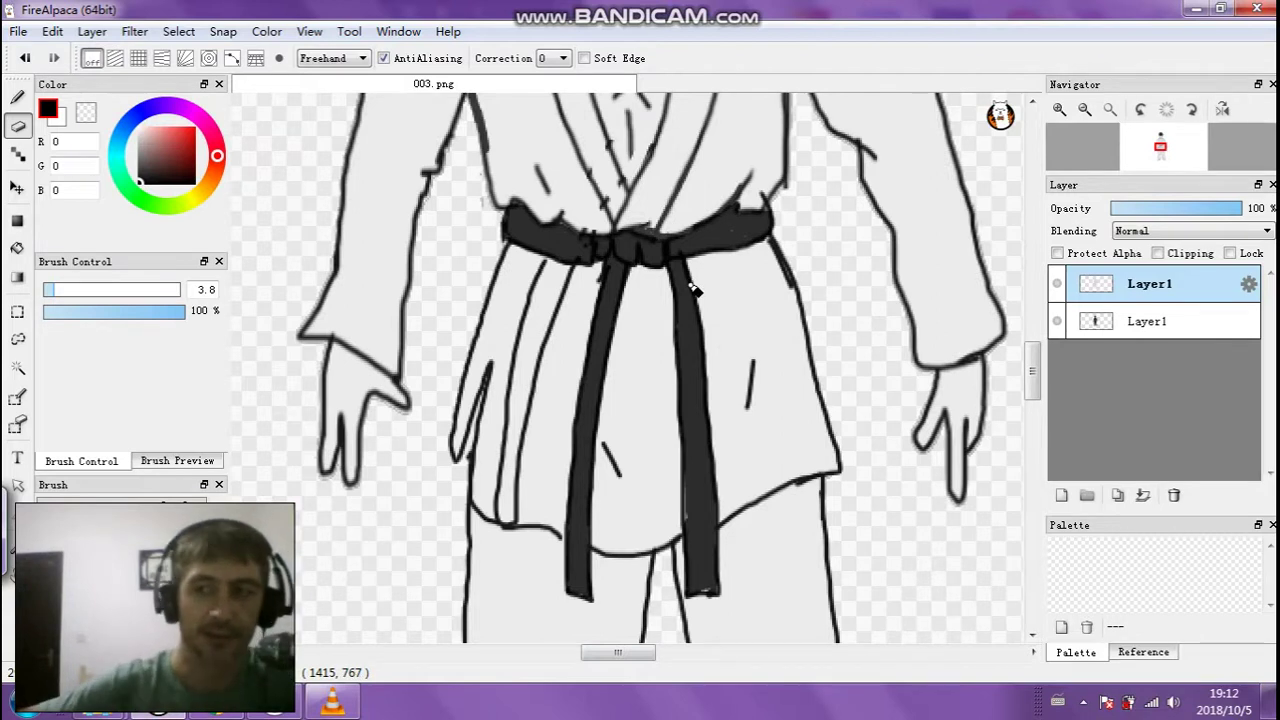
Merge the light character layer down into the darkened layer
left_click(1084, 109)
left_click(1084, 109)
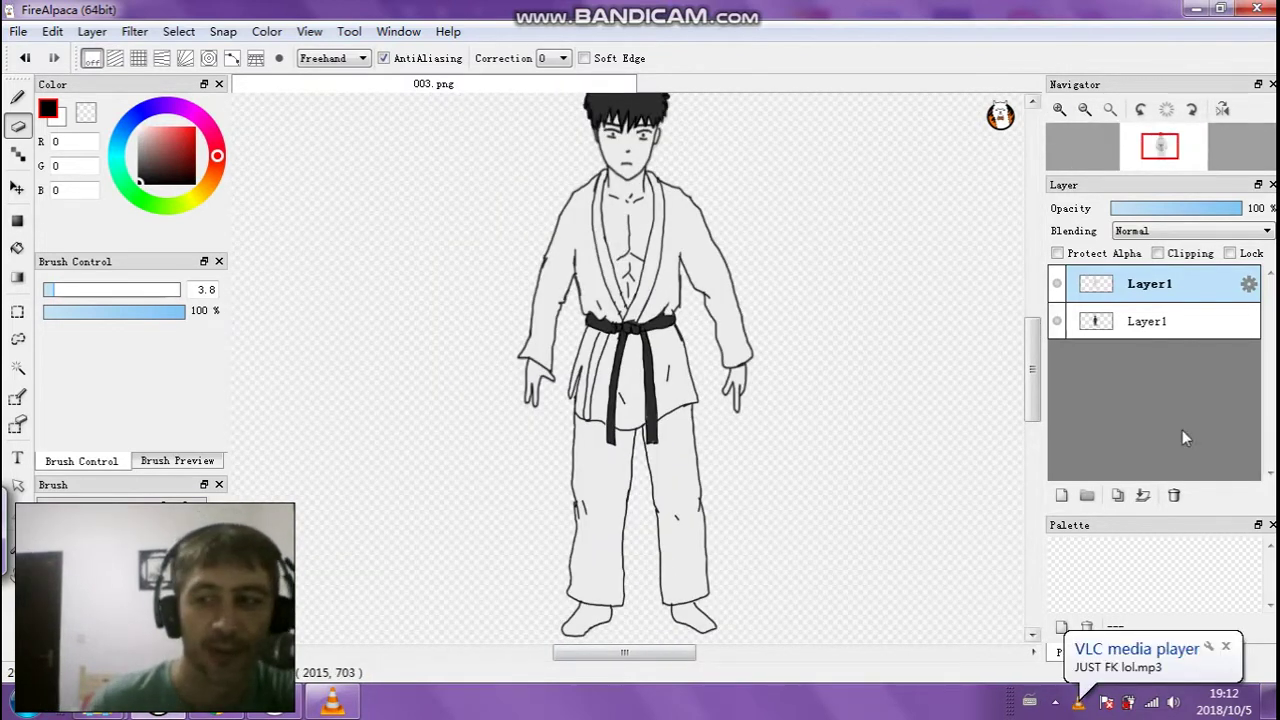
left_click(1143, 495)
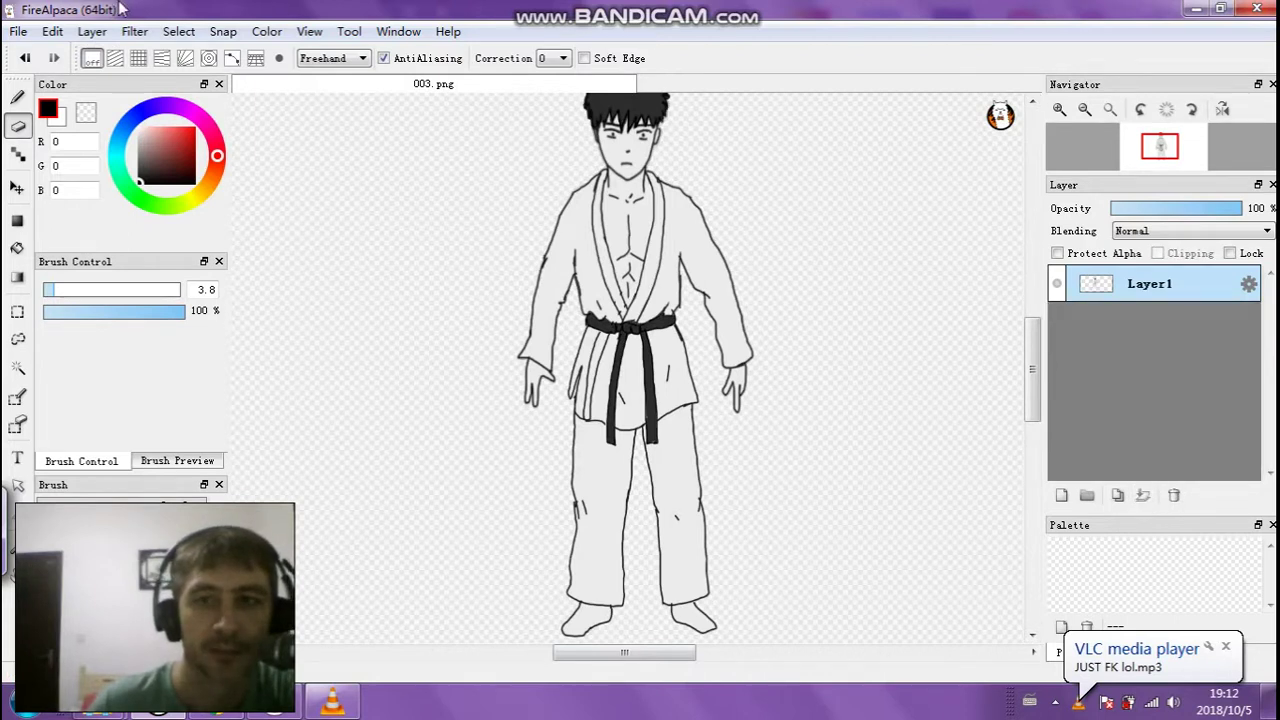
Duplicate the merged layer and darken the copy with Levels, lowering the output white point to about 70 percent of the range
mouse_move(504, 8)
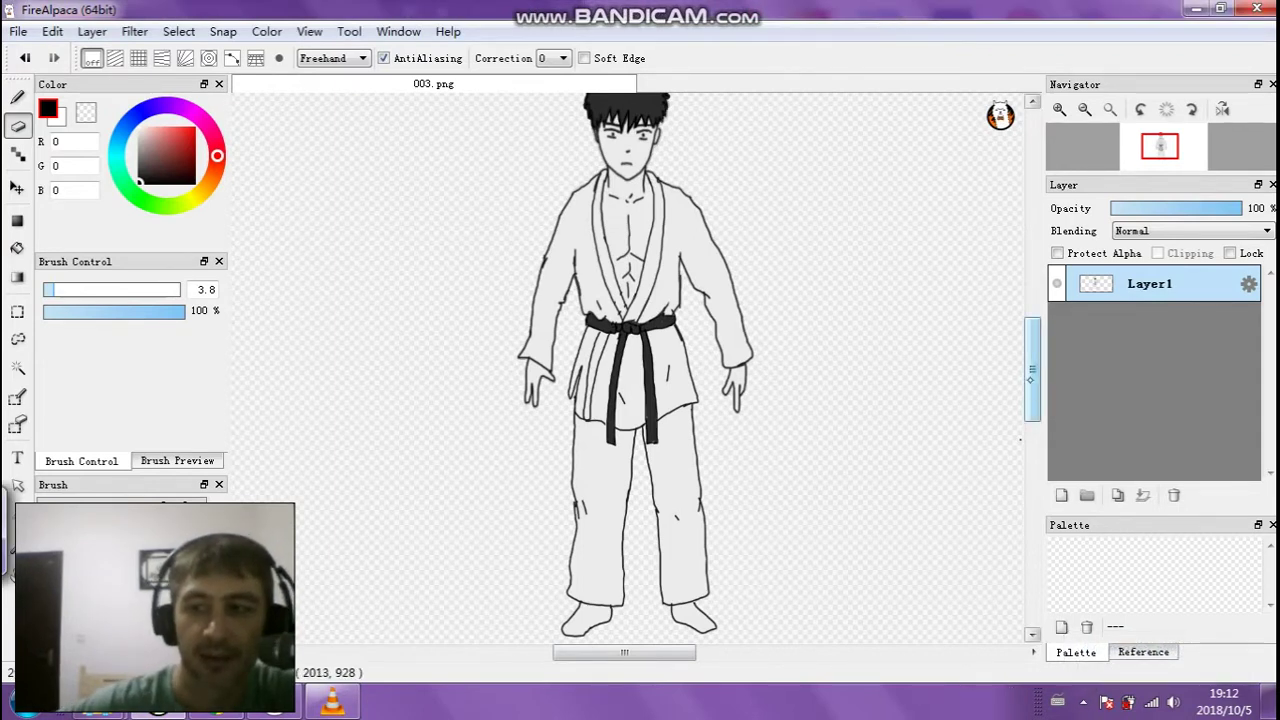
scroll(1021, 438, "up", 3)
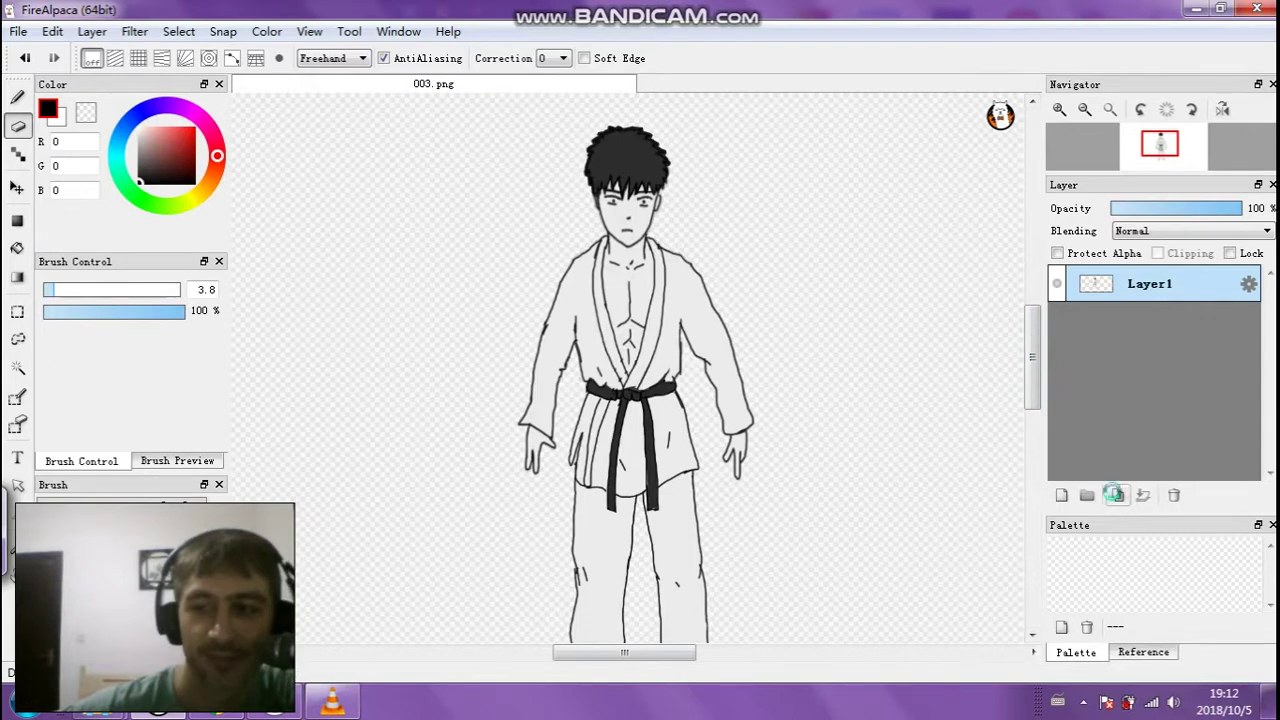
left_click(1117, 495)
left_click(128, 31)
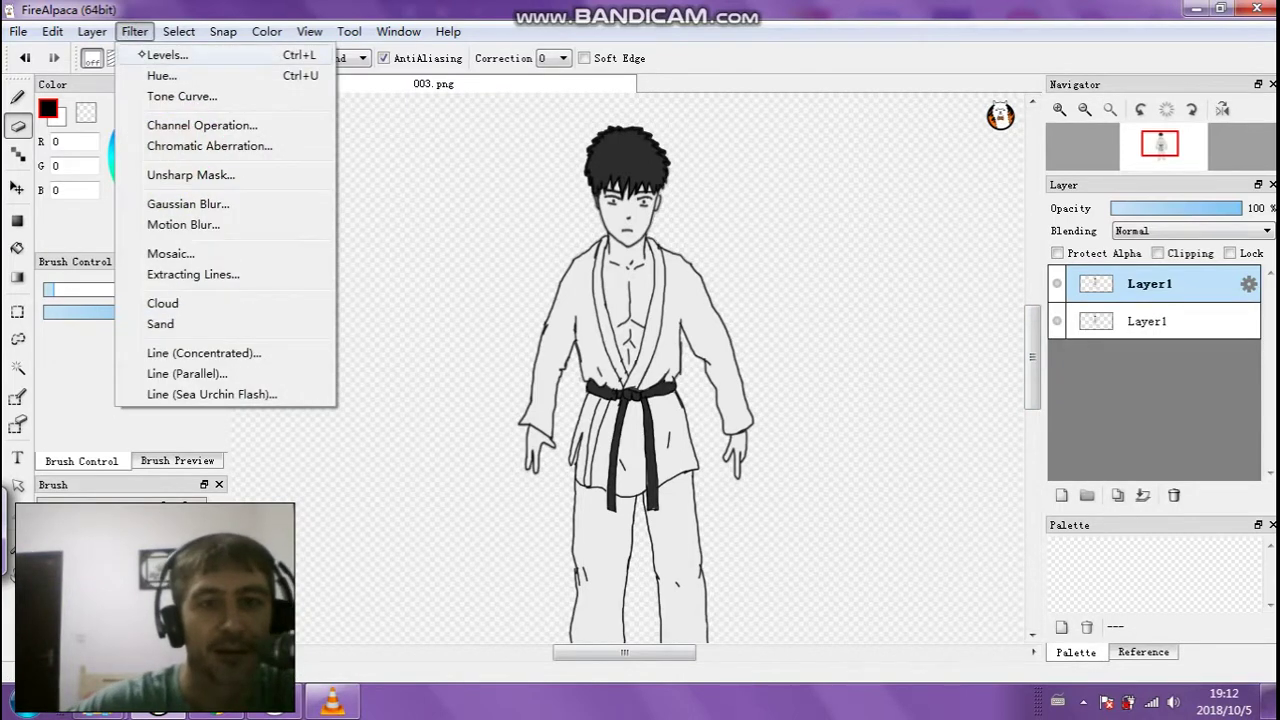
left_click(136, 56)
left_click_drag(418, 182, 386, 182)
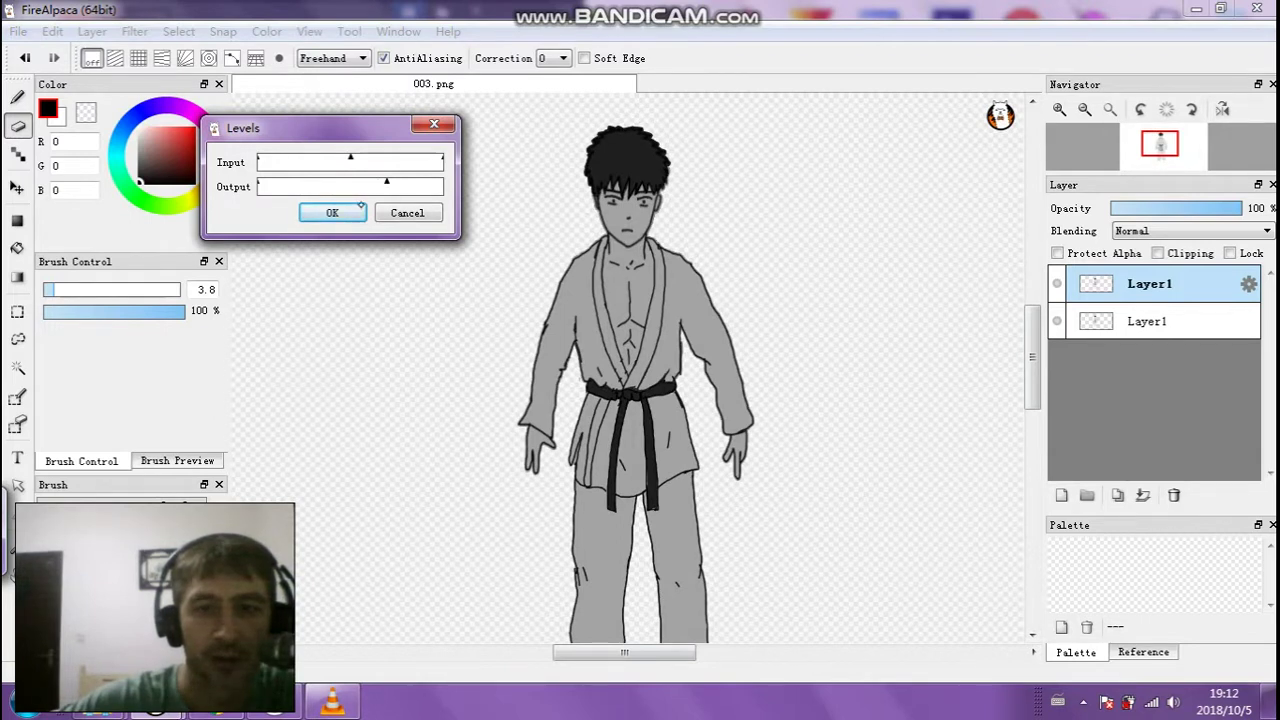
left_click(345, 211)
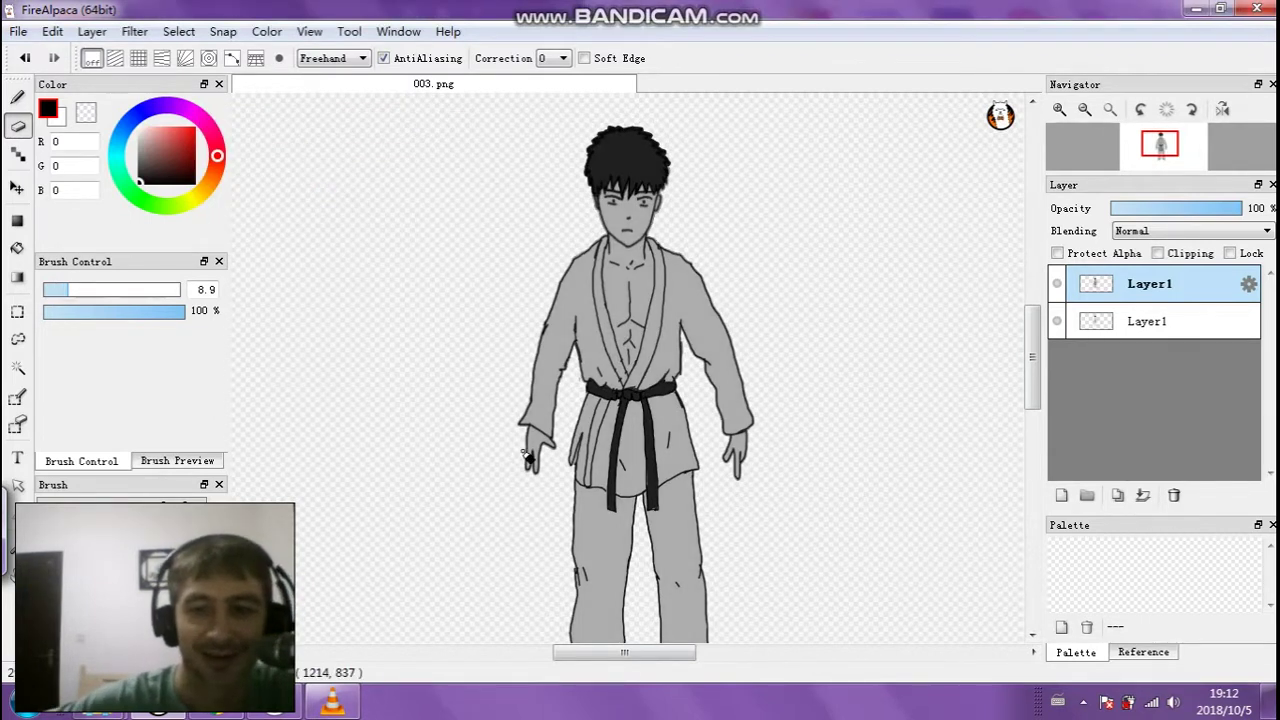
Erase lit areas of the hair, face, chest, sleeves and jacket from the darkened copy with a size 12 eraser, leaving the shadows
mouse_move(68, 289)
left_mouse_down()
mouse_move(84, 289)
mouse_move(54, 289)
mouse_move(72, 289)
left_mouse_up()
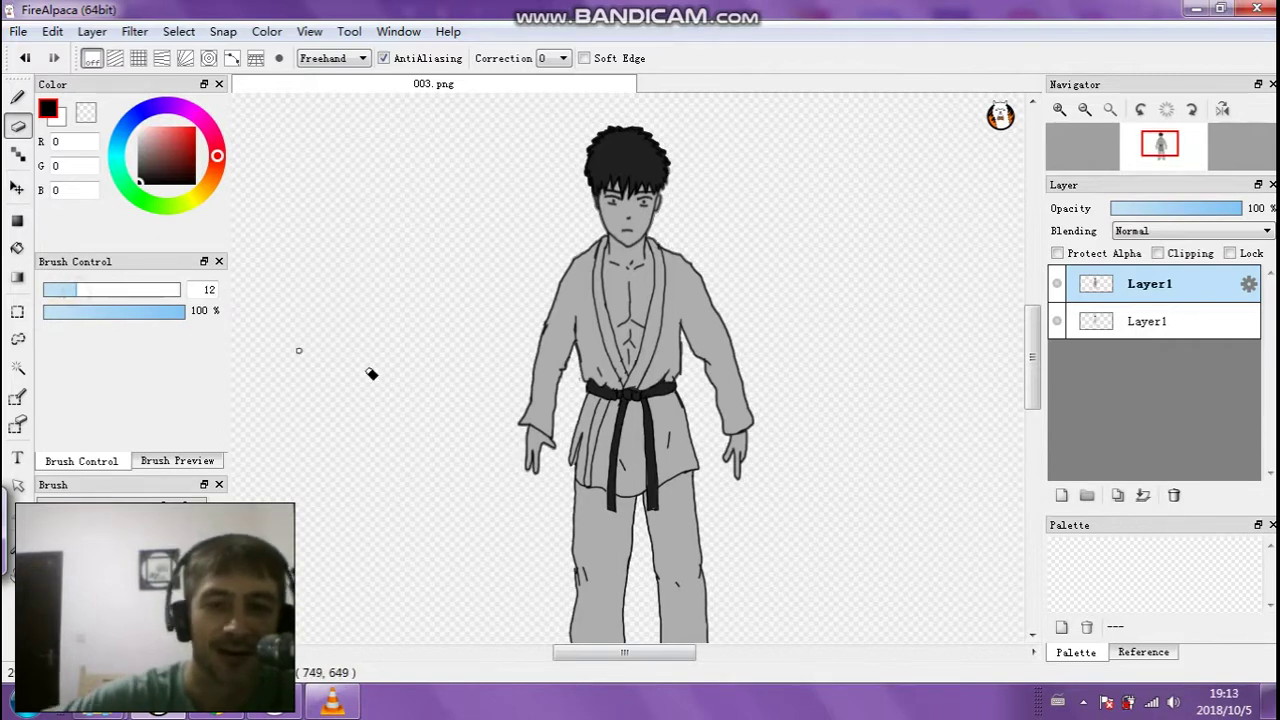
mouse_move(538, 340)
left_mouse_down()
mouse_move(525, 418)
mouse_move(541, 404)
mouse_move(563, 290)
mouse_move(542, 359)
mouse_move(585, 248)
left_mouse_up()
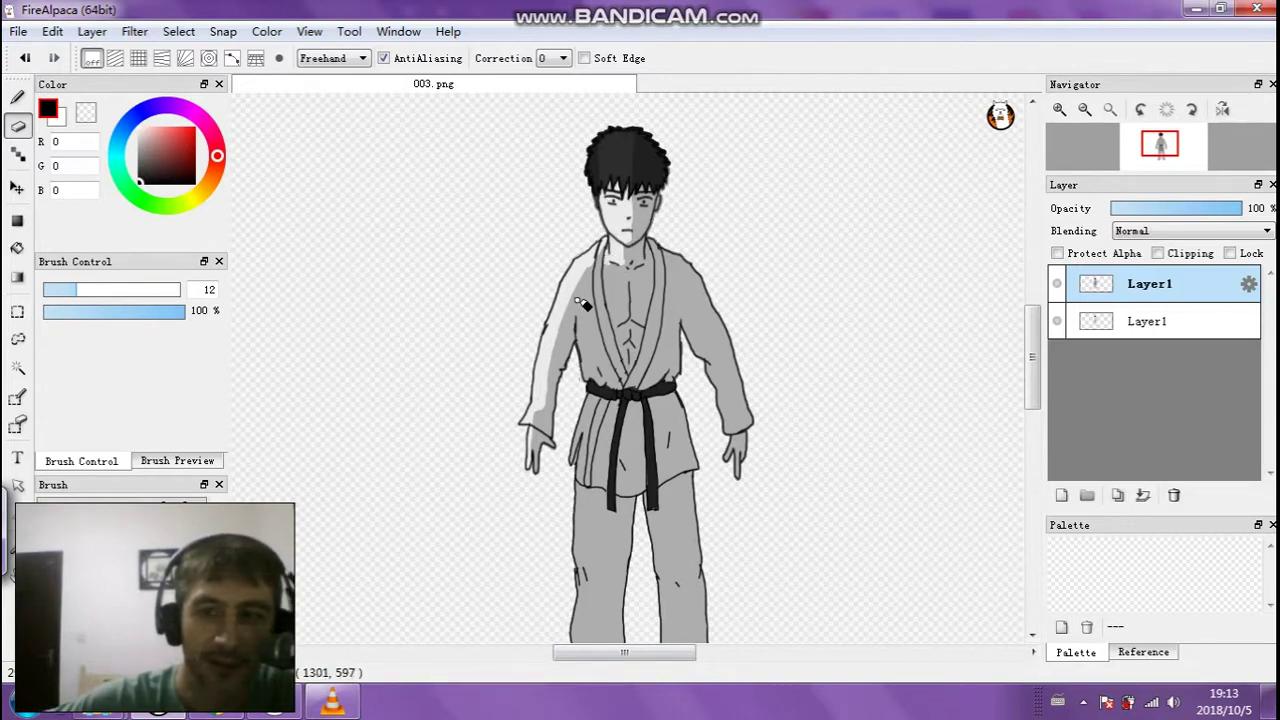
left_click_drag(599, 340, 621, 373)
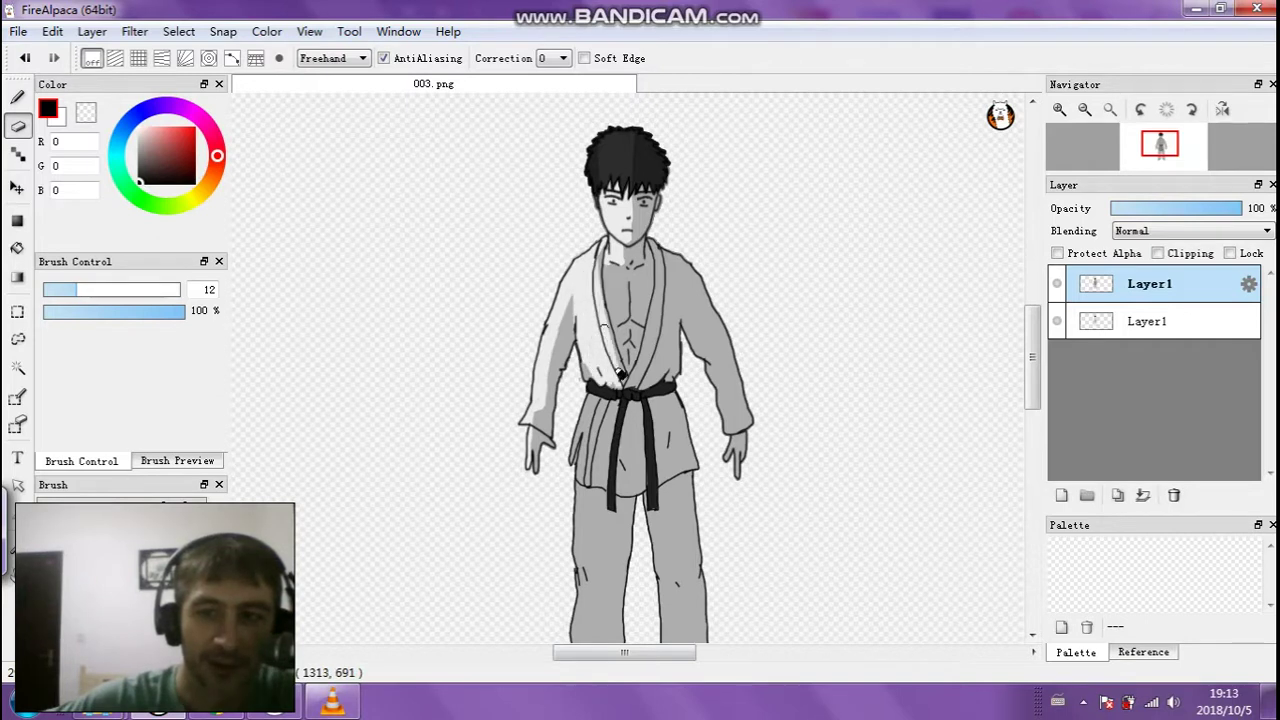
mouse_move(609, 296)
left_mouse_down()
mouse_move(636, 314)
mouse_move(625, 253)
mouse_move(608, 298)
mouse_move(617, 380)
mouse_move(630, 345)
left_mouse_up()
mouse_move(606, 390)
left_mouse_down()
mouse_move(611, 475)
mouse_move(646, 420)
mouse_move(664, 439)
mouse_move(647, 455)
mouse_move(628, 398)
mouse_move(633, 432)
mouse_move(655, 444)
mouse_move(654, 406)
mouse_move(667, 419)
mouse_move(658, 459)
mouse_move(670, 447)
mouse_move(648, 352)
mouse_move(644, 372)
mouse_move(659, 283)
mouse_move(664, 335)
mouse_move(662, 257)
mouse_move(687, 339)
mouse_move(693, 326)
mouse_move(701, 344)
mouse_move(683, 298)
mouse_move(705, 339)
mouse_move(674, 273)
mouse_move(732, 406)
mouse_move(725, 455)
left_mouse_up()
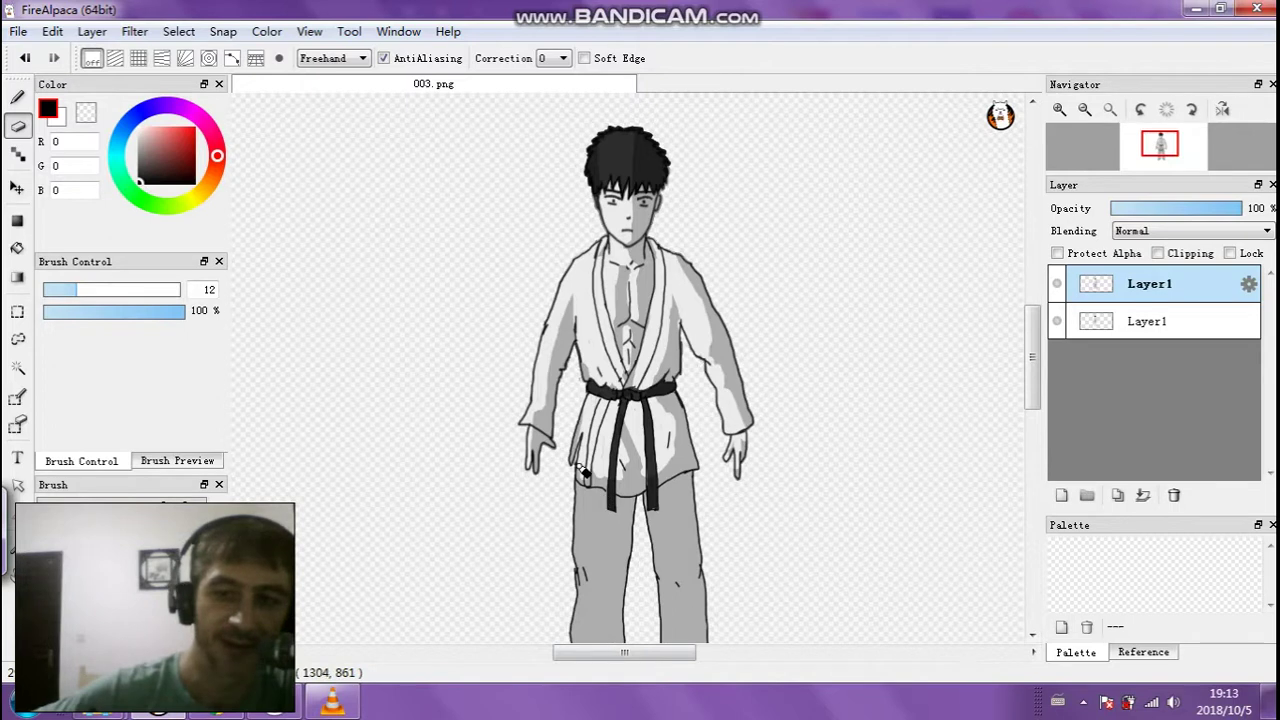
Erase the grey shading from the lit areas of the jacket hem, both trouser legs and the feet, leaving shadows along their sides
mouse_move(622, 487)
left_mouse_down()
mouse_move(578, 566)
mouse_move(606, 530)
mouse_move(610, 566)
mouse_move(594, 531)
mouse_move(594, 495)
left_mouse_up()
left_click_drag(1032, 357, 1032, 390)
mouse_move(586, 434)
left_mouse_down()
mouse_move(583, 470)
mouse_move(600, 477)
mouse_move(574, 503)
mouse_move(589, 501)
mouse_move(580, 522)
mouse_move(598, 497)
left_mouse_up()
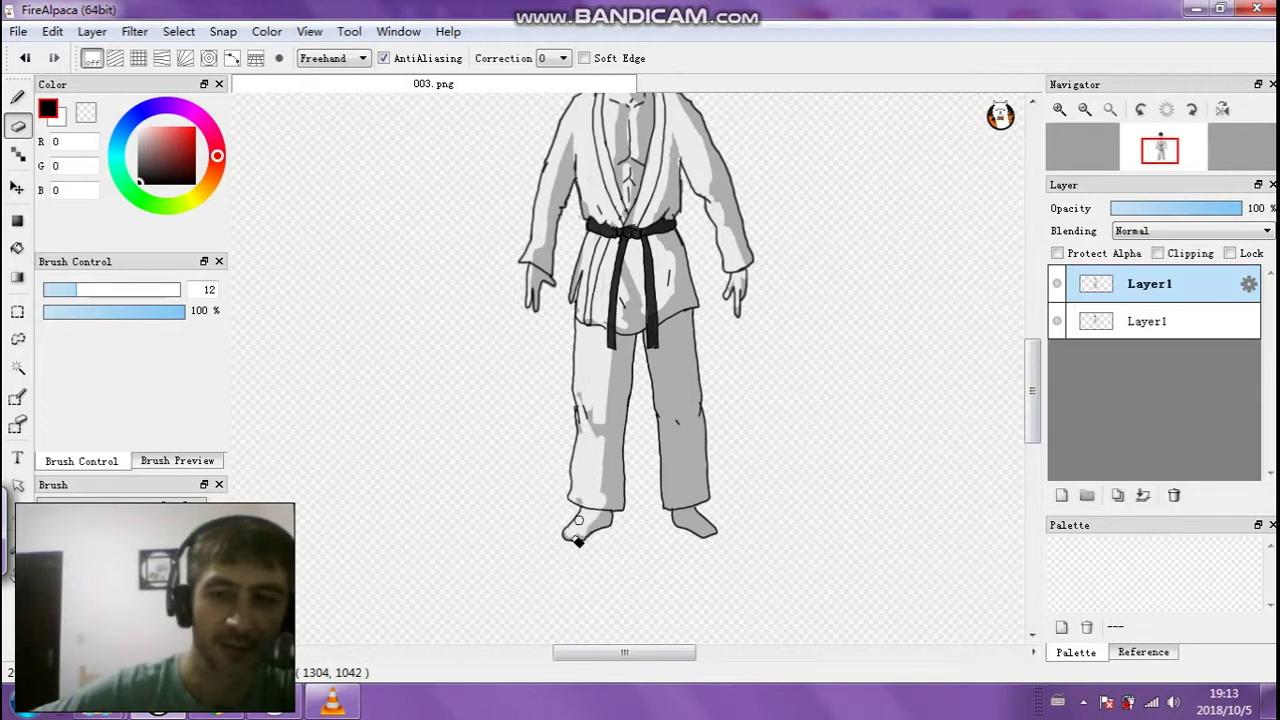
mouse_move(703, 509)
left_mouse_down()
mouse_move(682, 518)
mouse_move(671, 466)
mouse_move(688, 516)
mouse_move(690, 453)
mouse_move(657, 349)
mouse_move(680, 410)
mouse_move(668, 337)
mouse_move(685, 389)
left_mouse_up()
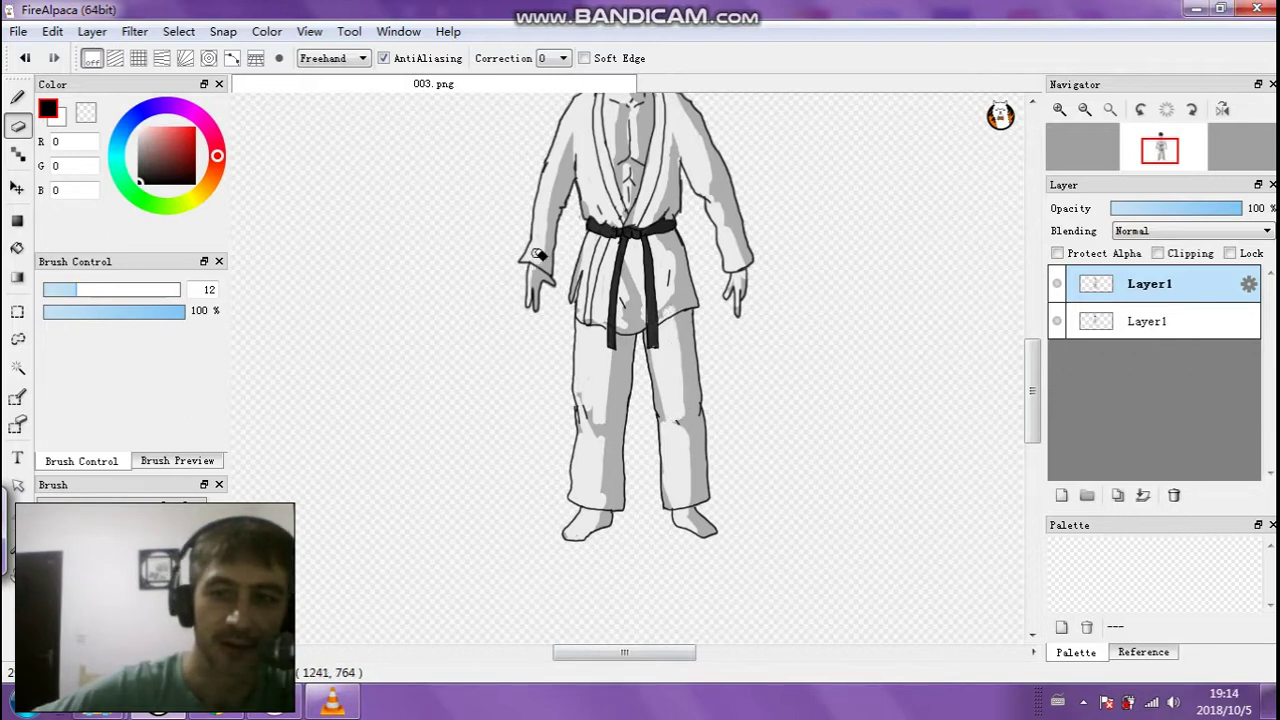
Merge the upper Layer1 into the layer beneath it
scroll(1027, 353, "down", 1)
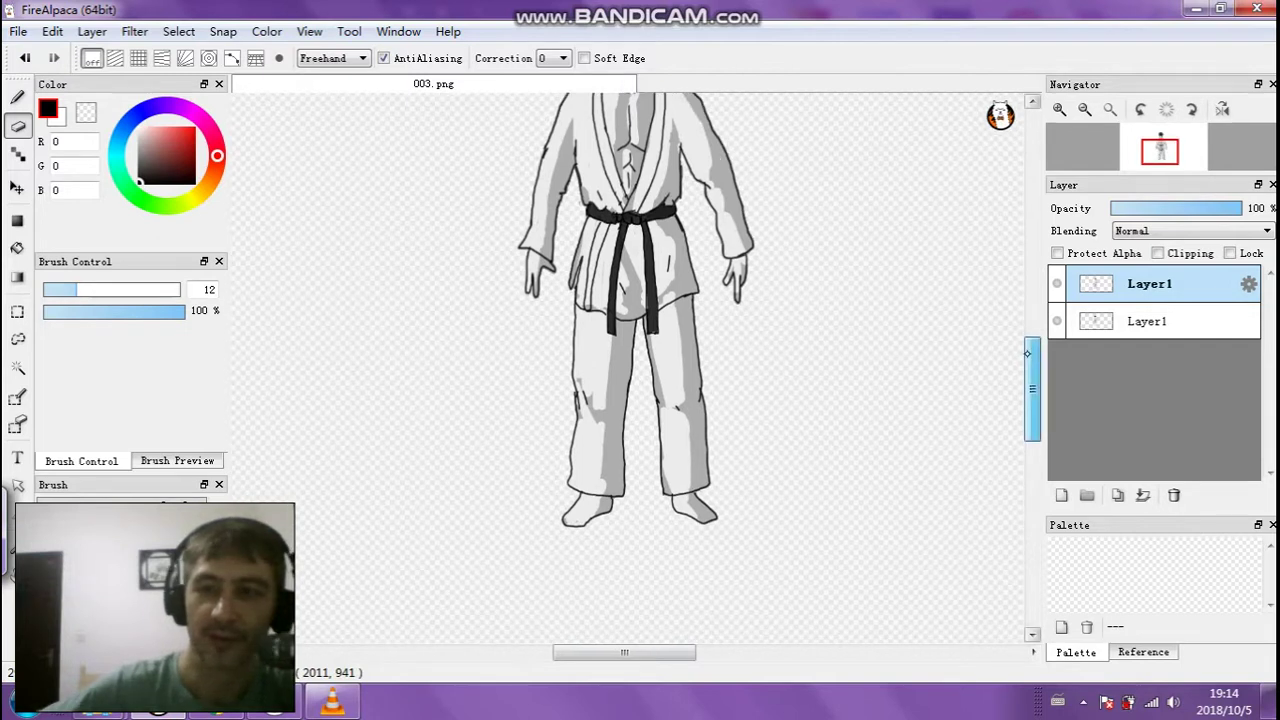
scroll(1027, 353, "up", 4)
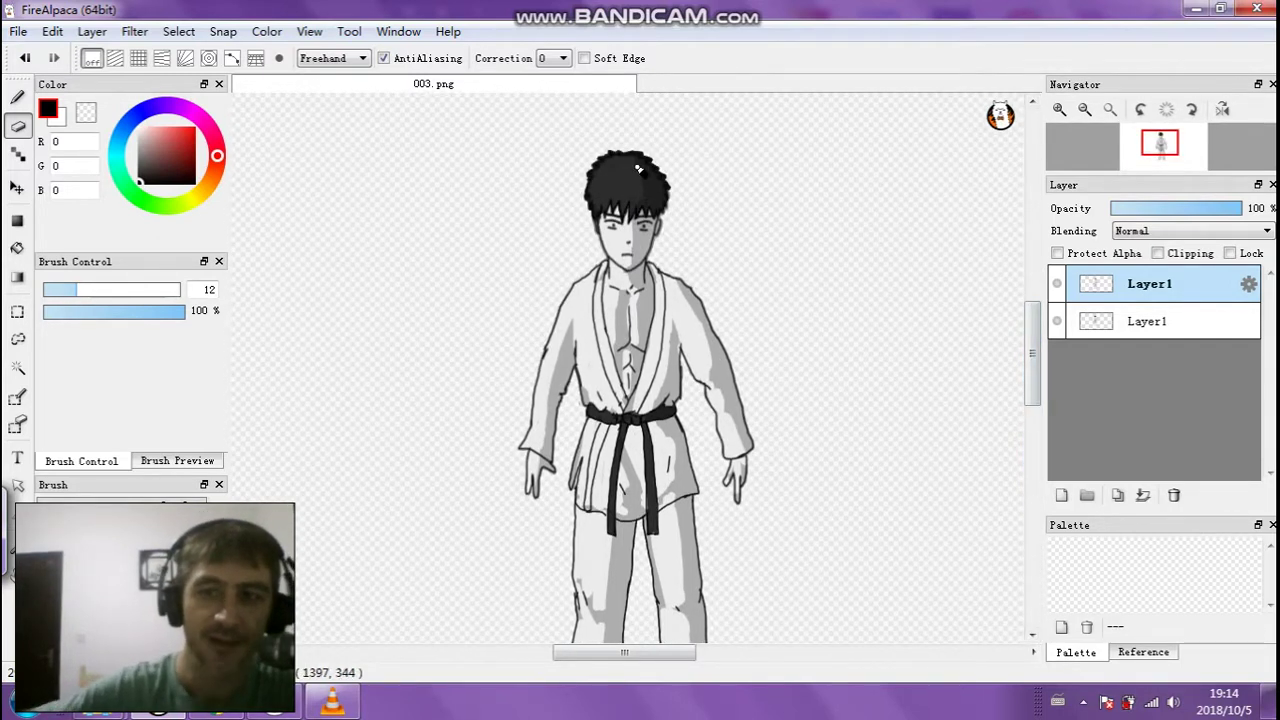
key("ctrl+minus")
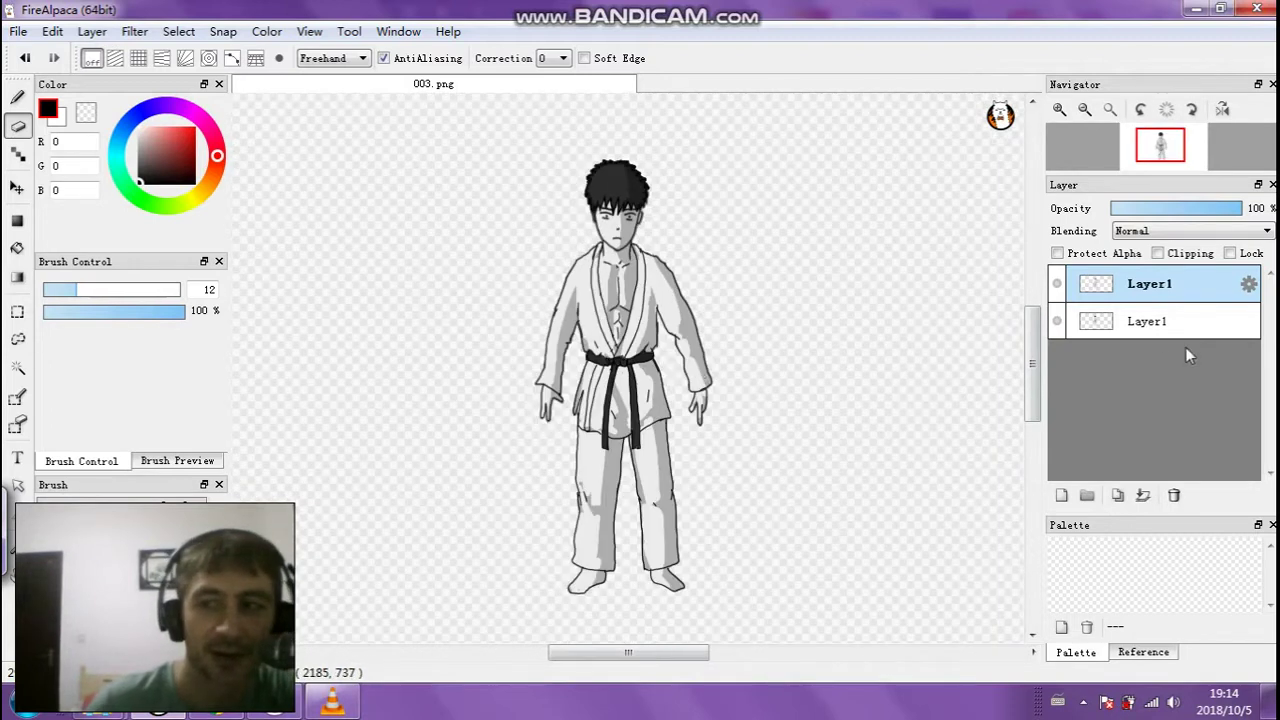
left_click(1143, 495)
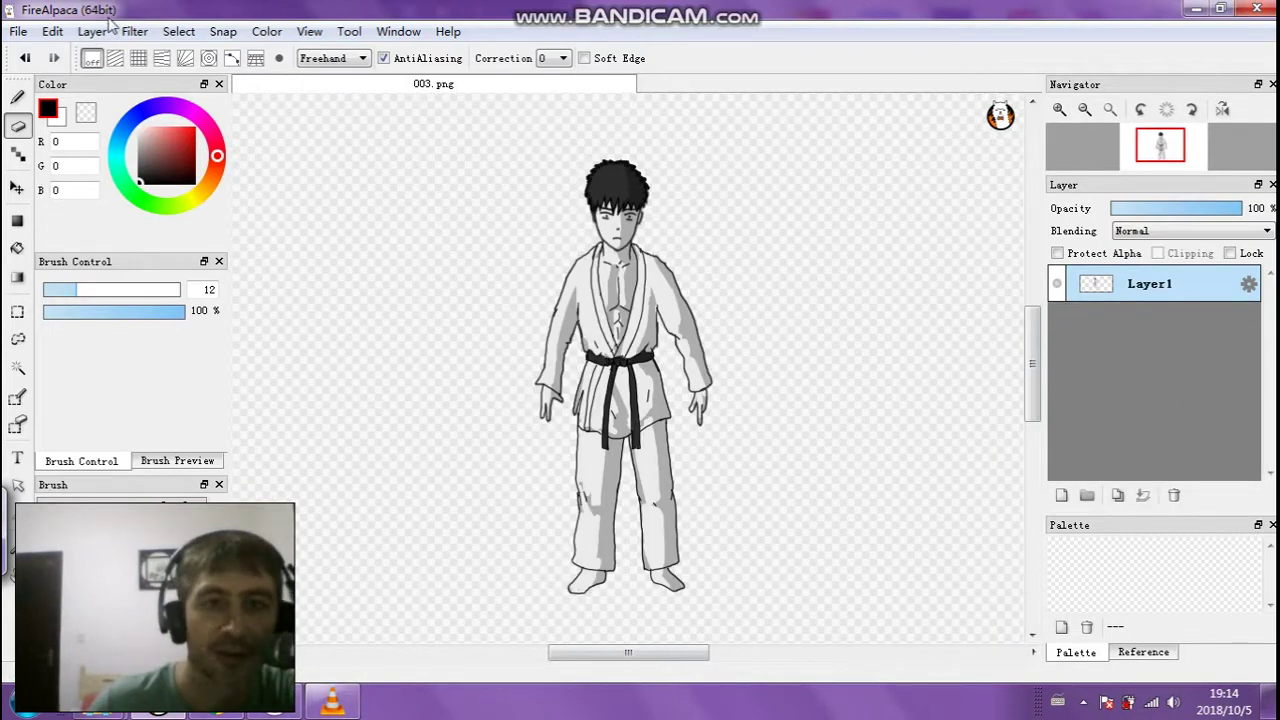
Apply a Levels adjustment to the figure, slightly raising the input black point and lowering the input white point and midtone
left_click(134, 31)
left_click(160, 49)
left_click_drag(273, 163, 268, 164)
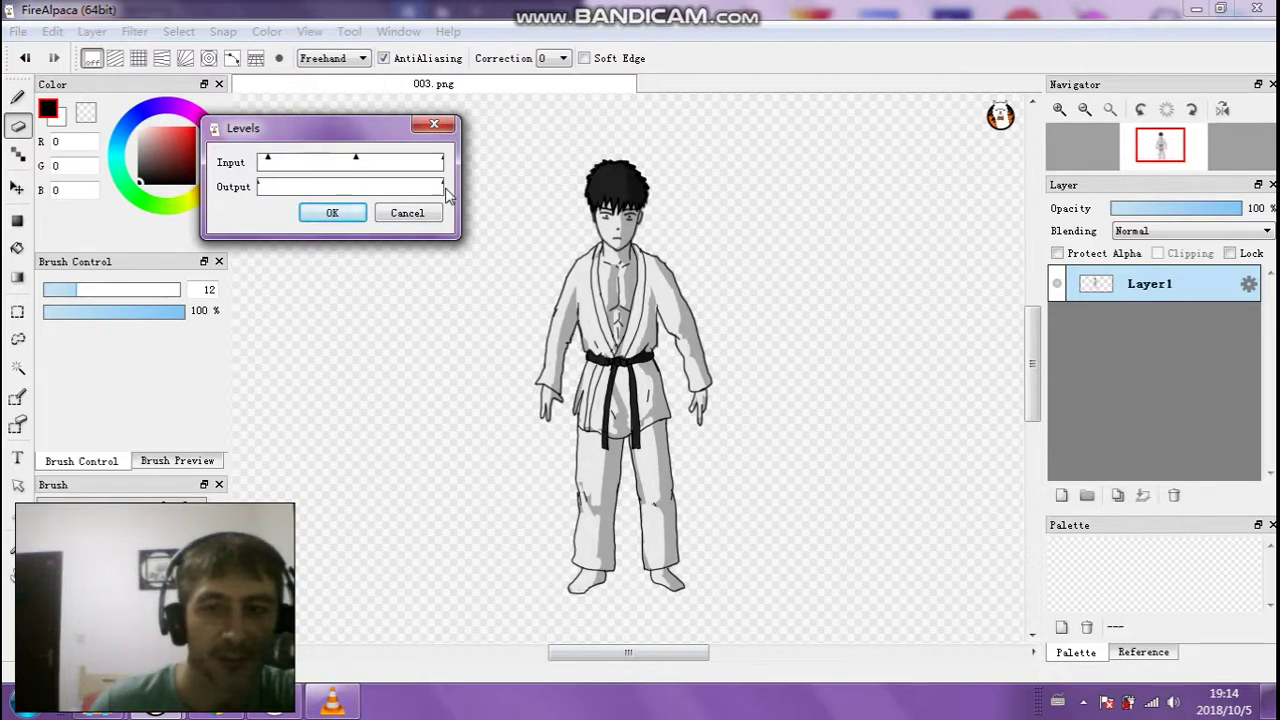
left_click_drag(441, 159, 437, 160)
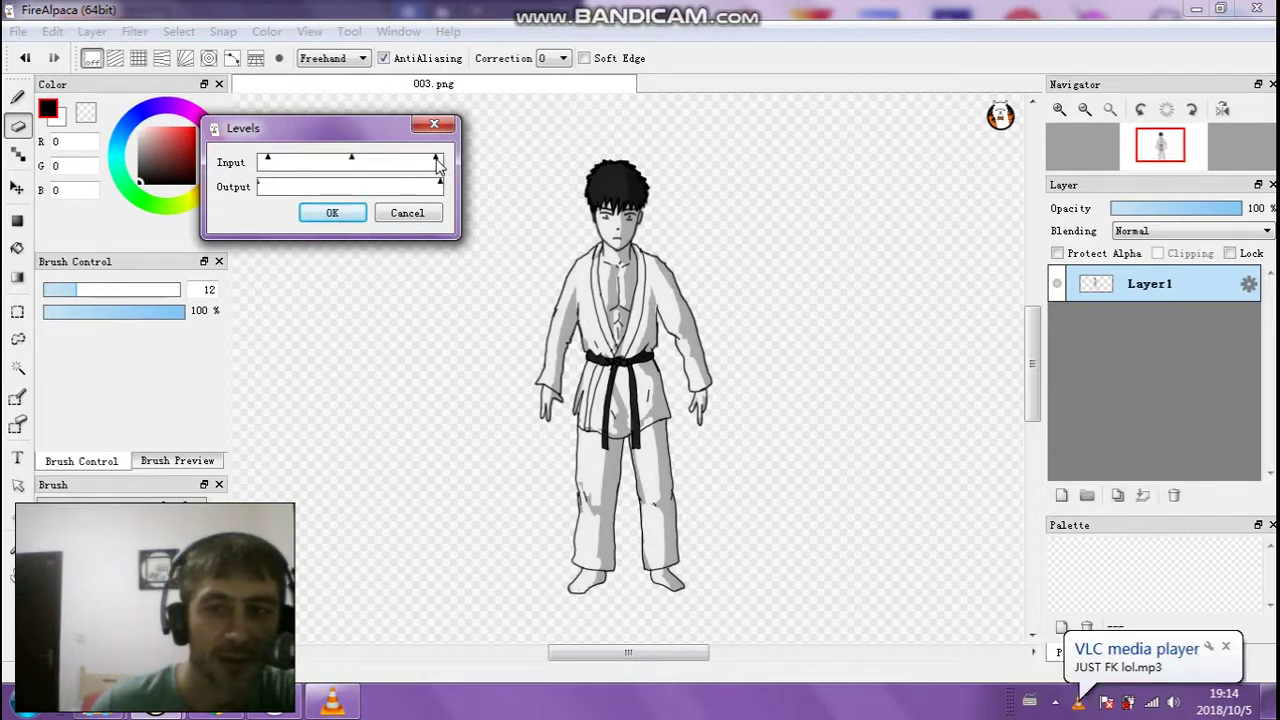
left_click_drag(353, 162, 350, 162)
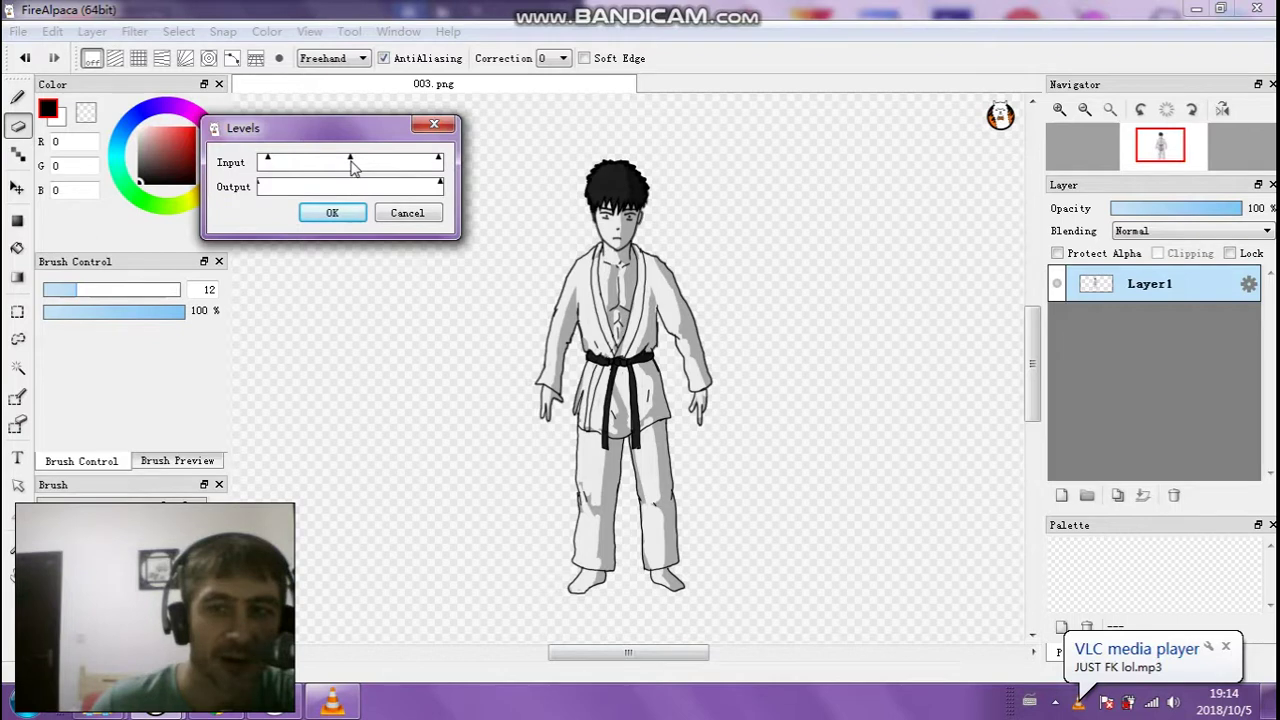
left_click(332, 213)
Switch to VLC media player and close it
scroll(437, 223, "down", 1)
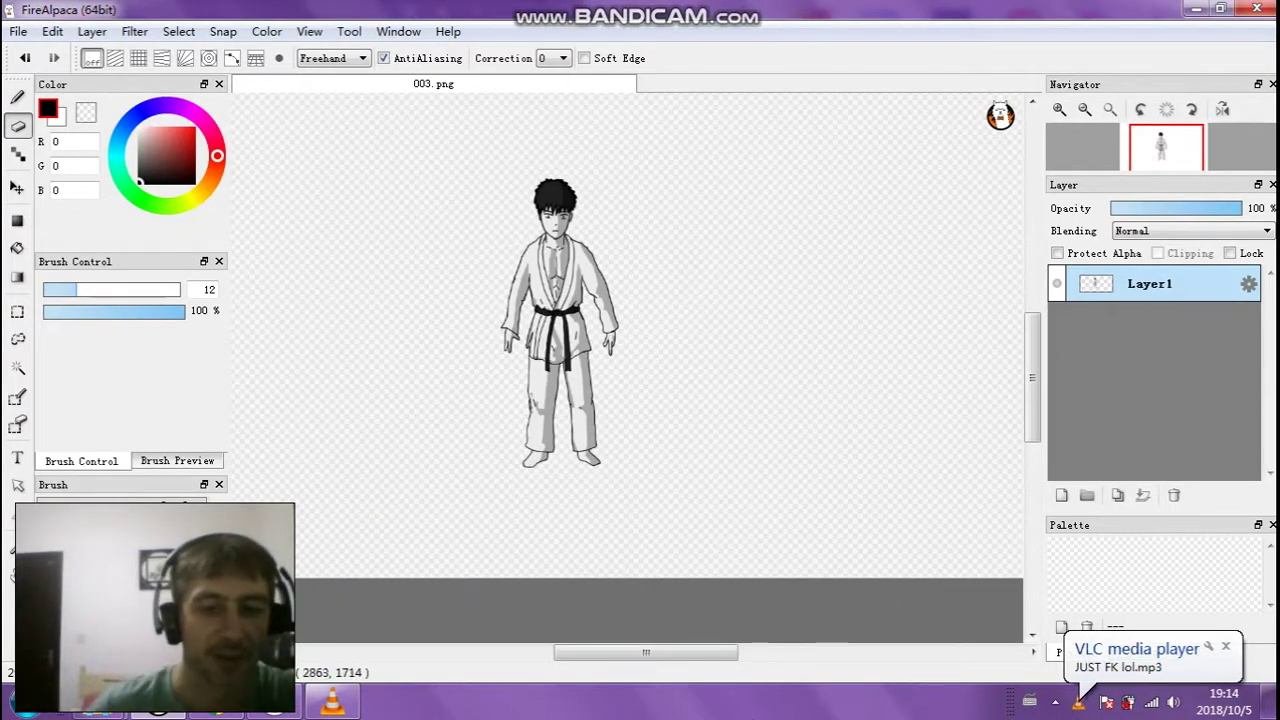
left_click(332, 700)
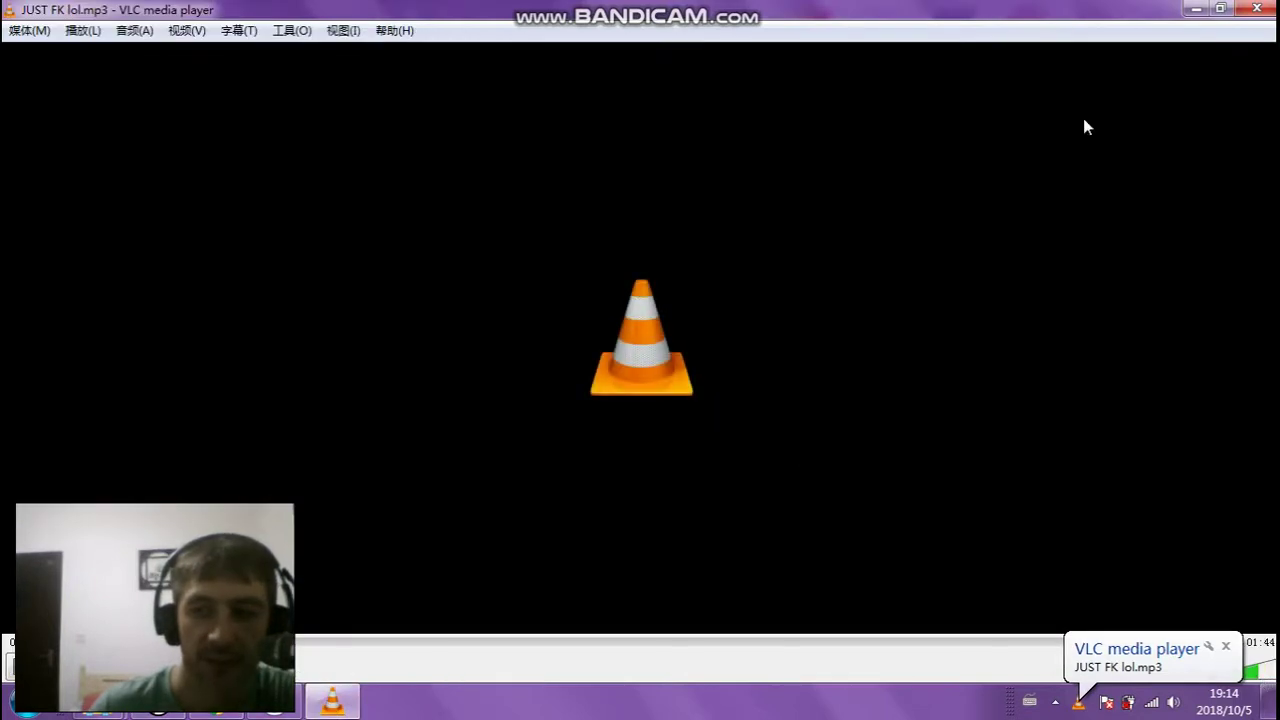
left_click(1257, 8)
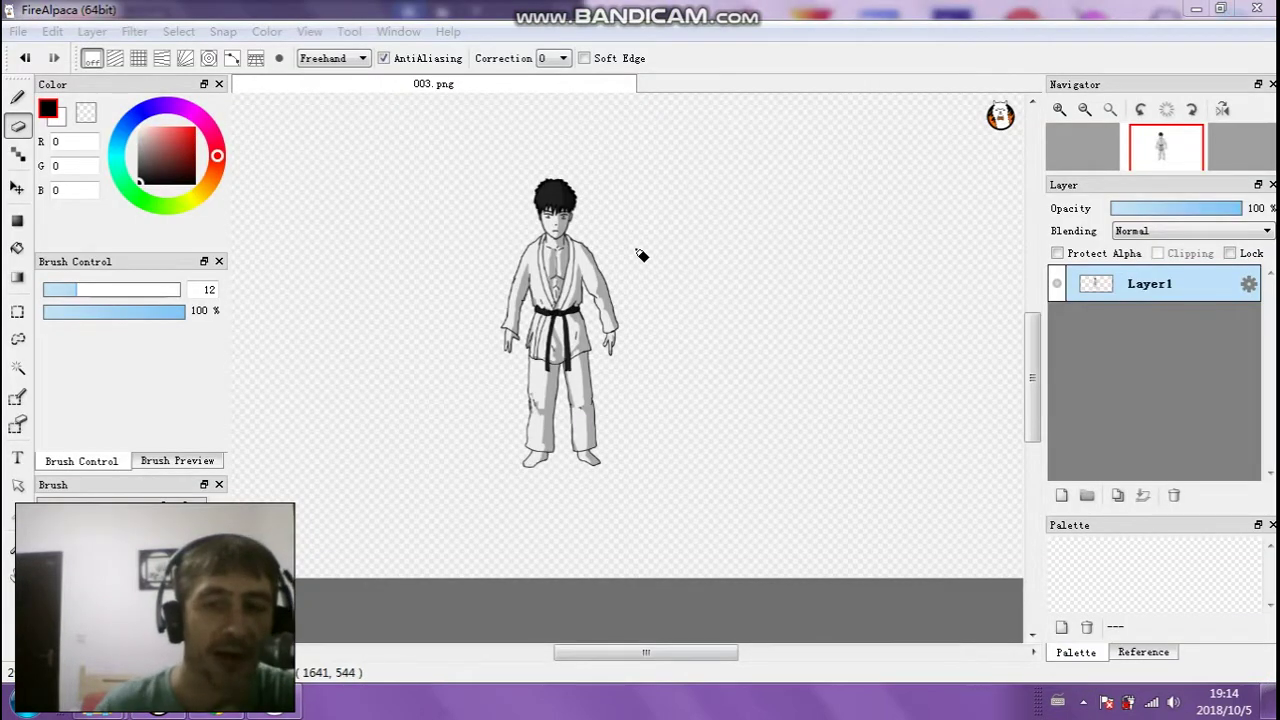
Try to crop the canvas to a rectangle around the karate figure, deleting the area outside it
left_click(16, 313)
left_click_drag(474, 163, 653, 494)
left_click(50, 32)
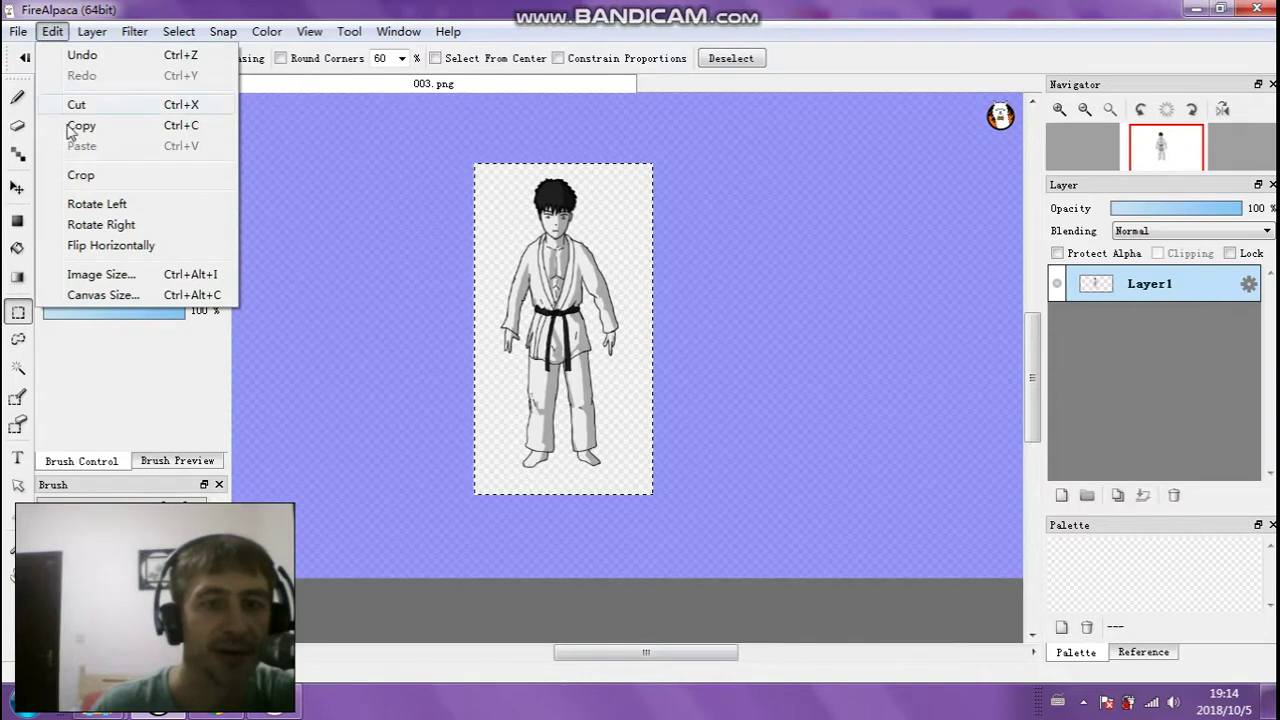
left_click(80, 171)
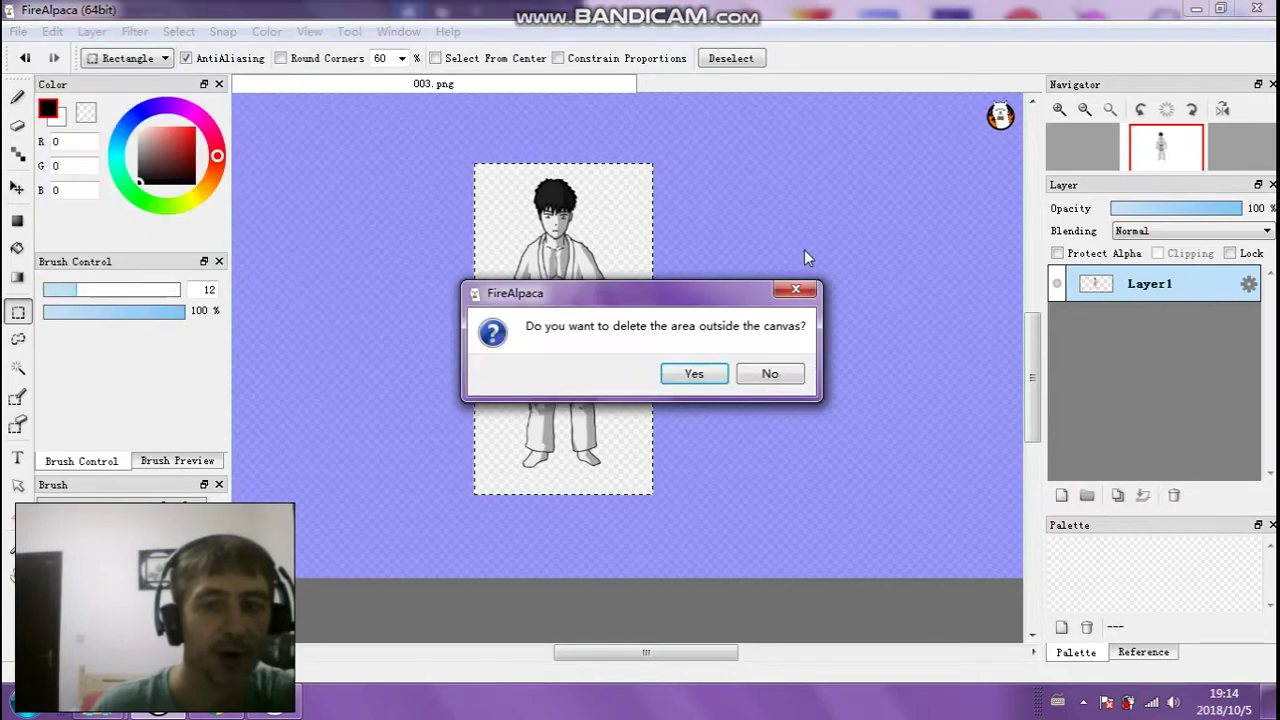
left_click(716, 374)
scroll(850, 259, "up", 2)
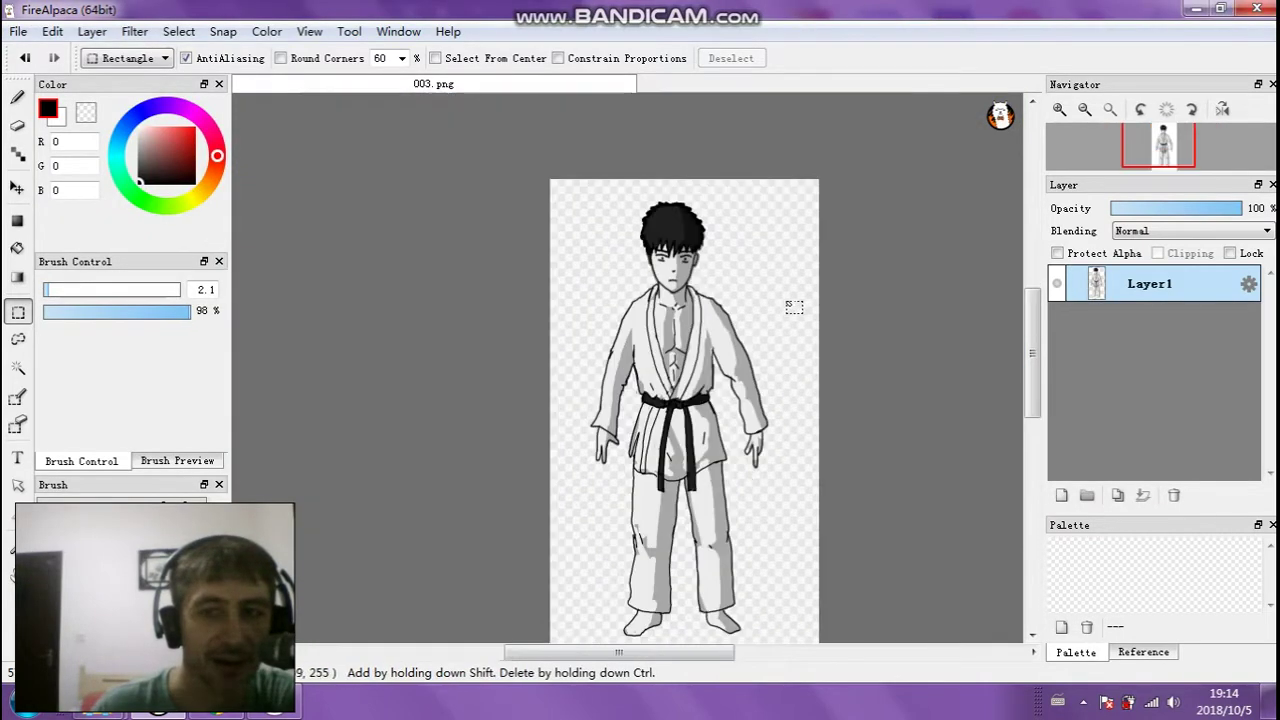
Undo the canvas crop and the rectangular selection
left_click(48, 32)
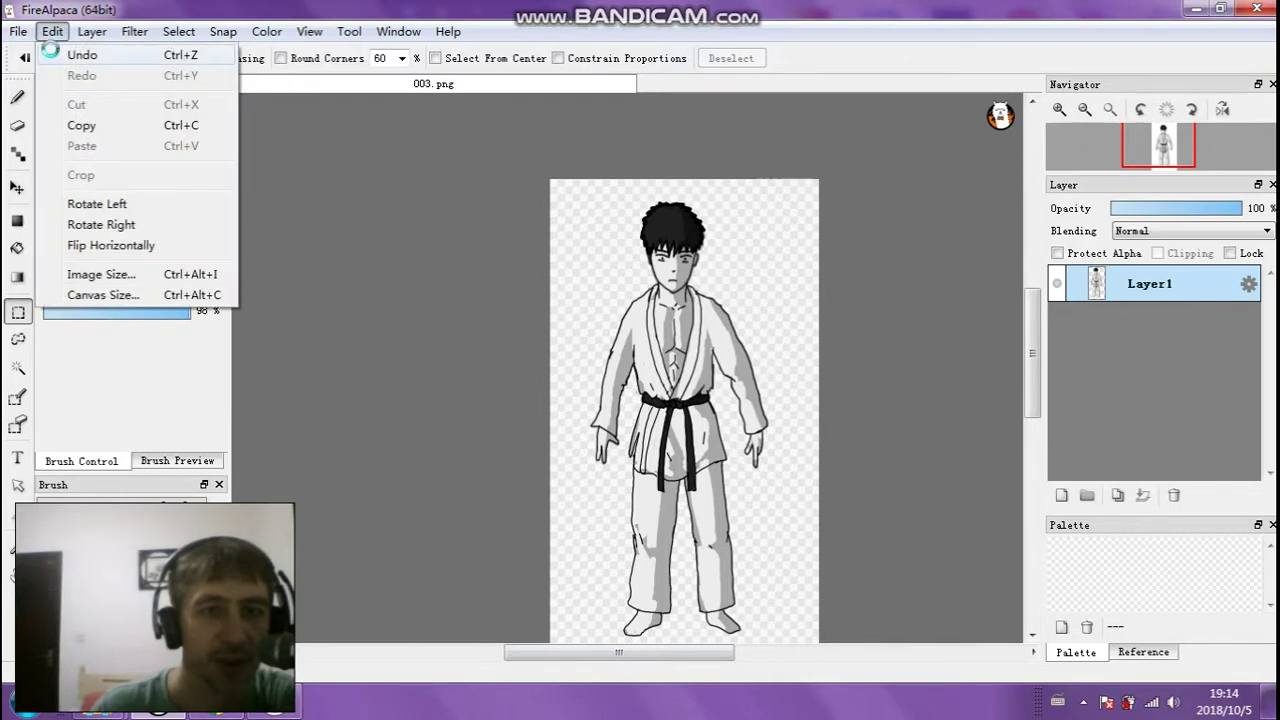
left_click(55, 51)
left_click(50, 32)
left_click(55, 51)
scroll(720, 217, "down", 1)
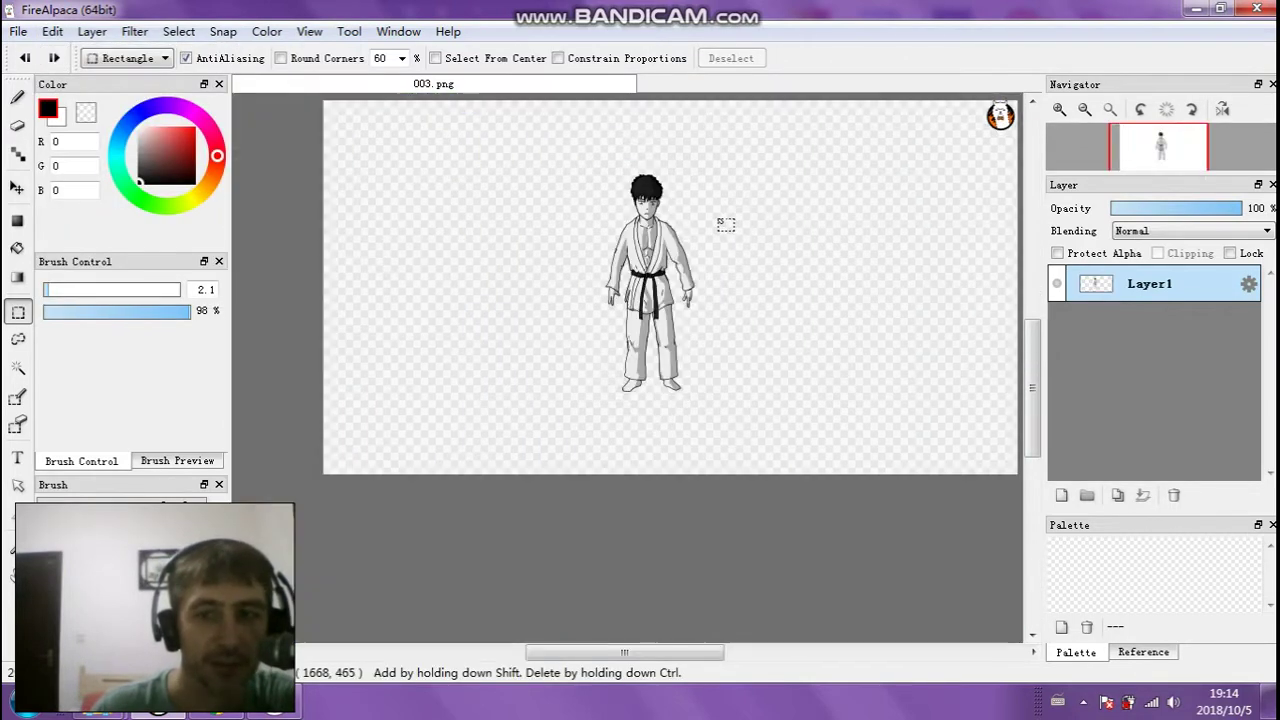
Save the drawing as 003.png in the STAND folder, replacing the existing file
scroll(720, 217, "down", 1)
left_click_drag(573, 657, 601, 657)
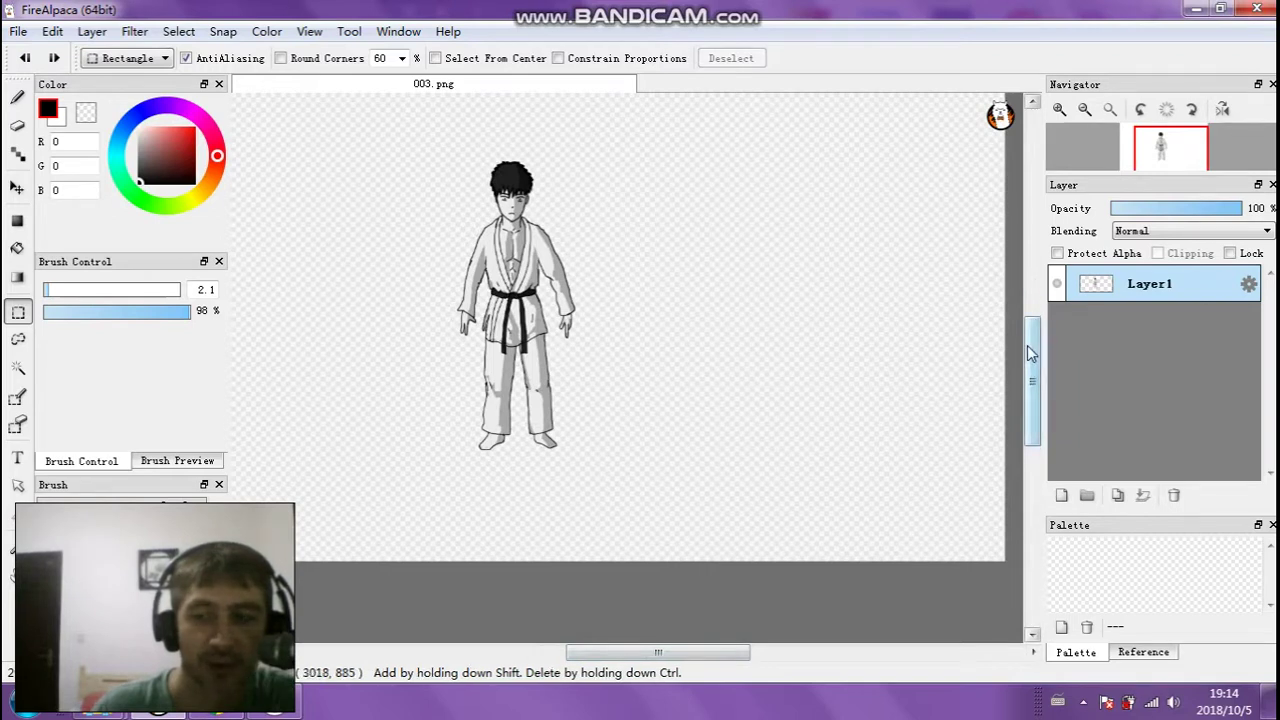
scroll(1030, 352, "up", 3)
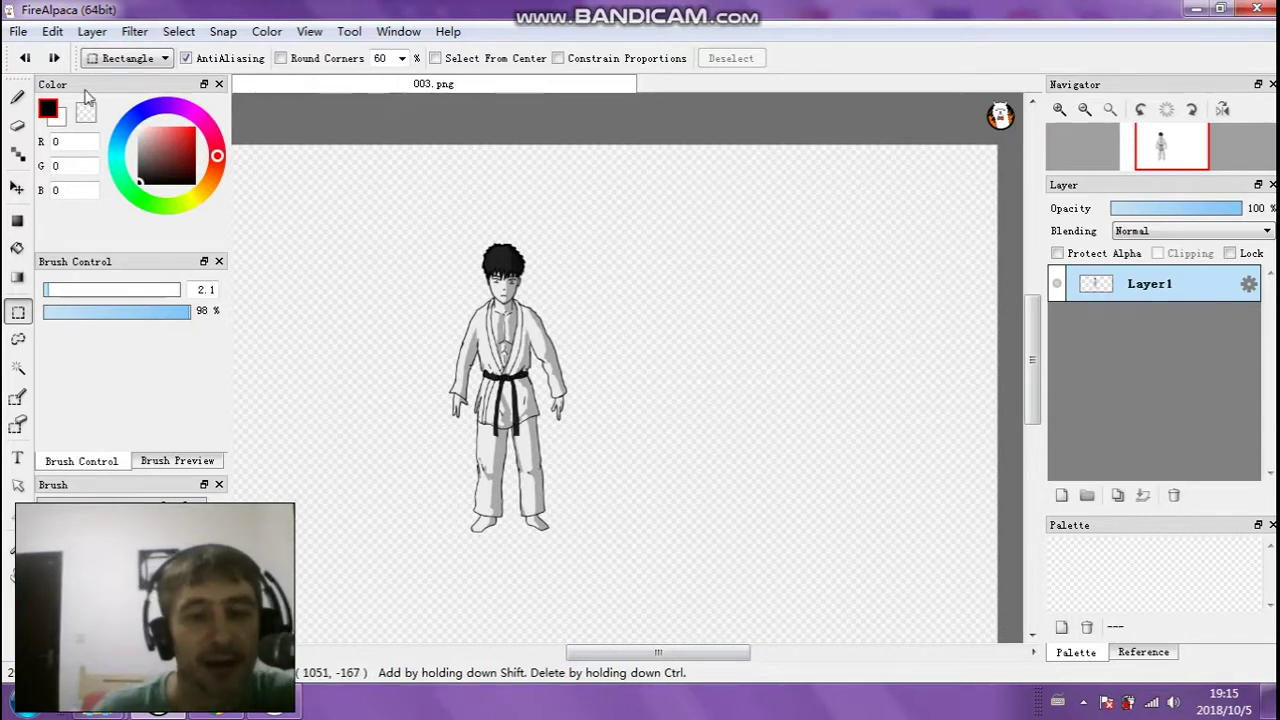
left_click(18, 33)
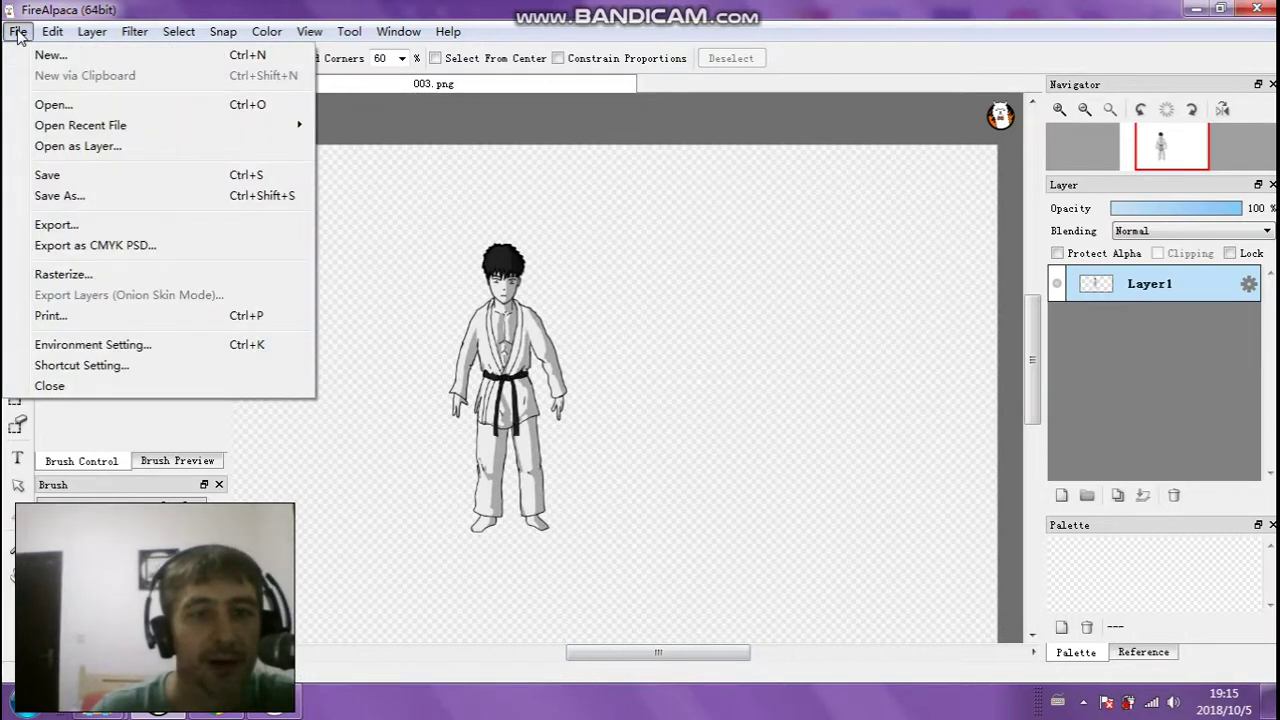
left_click(55, 196)
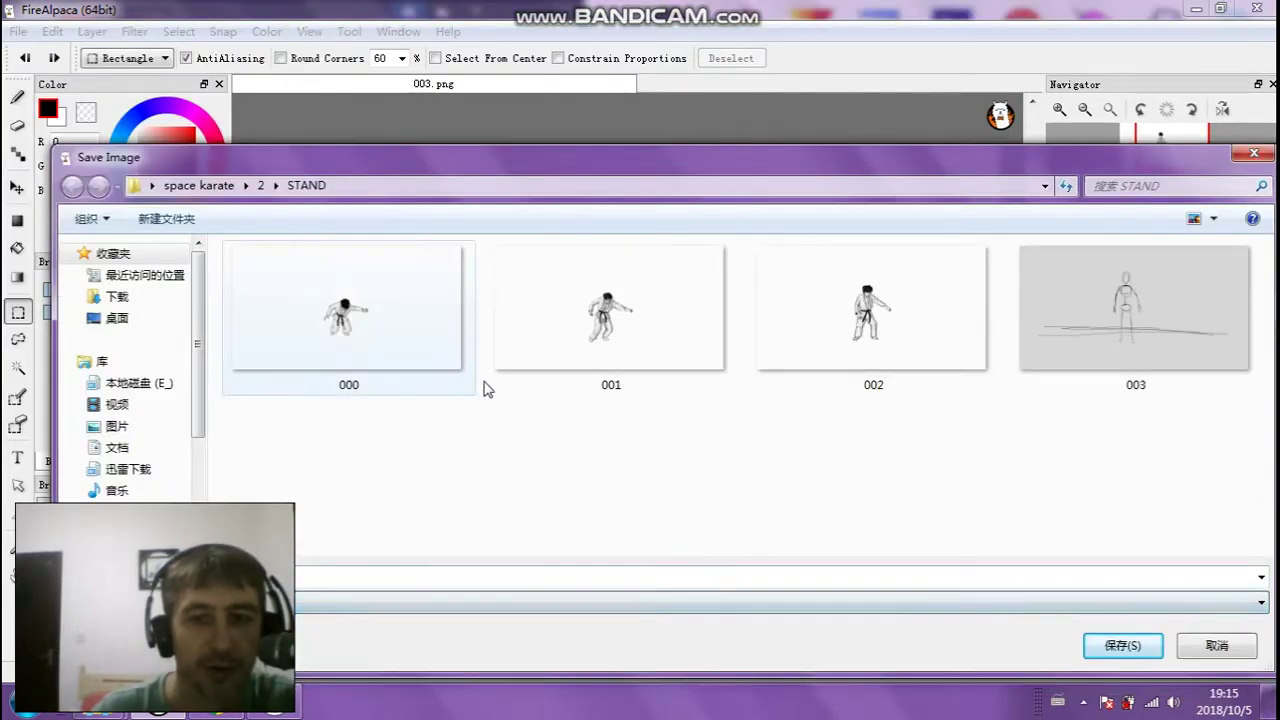
left_click_drag(1026, 164, 952, 173)
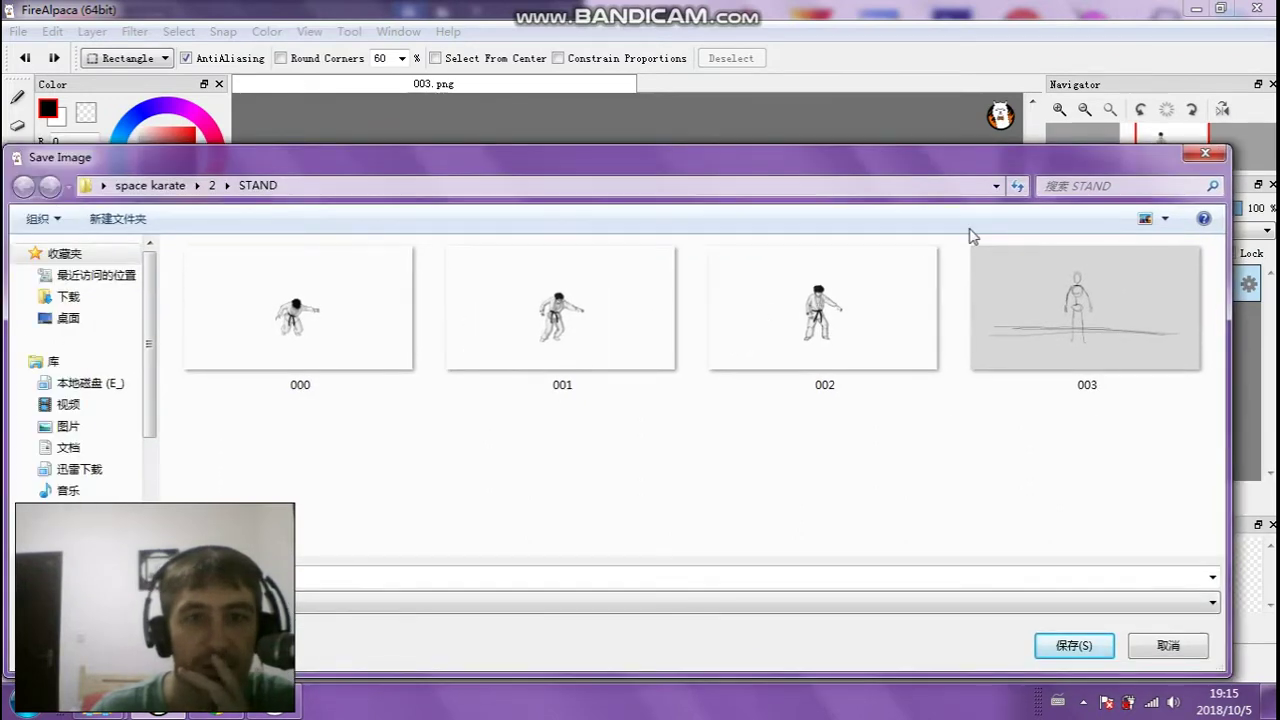
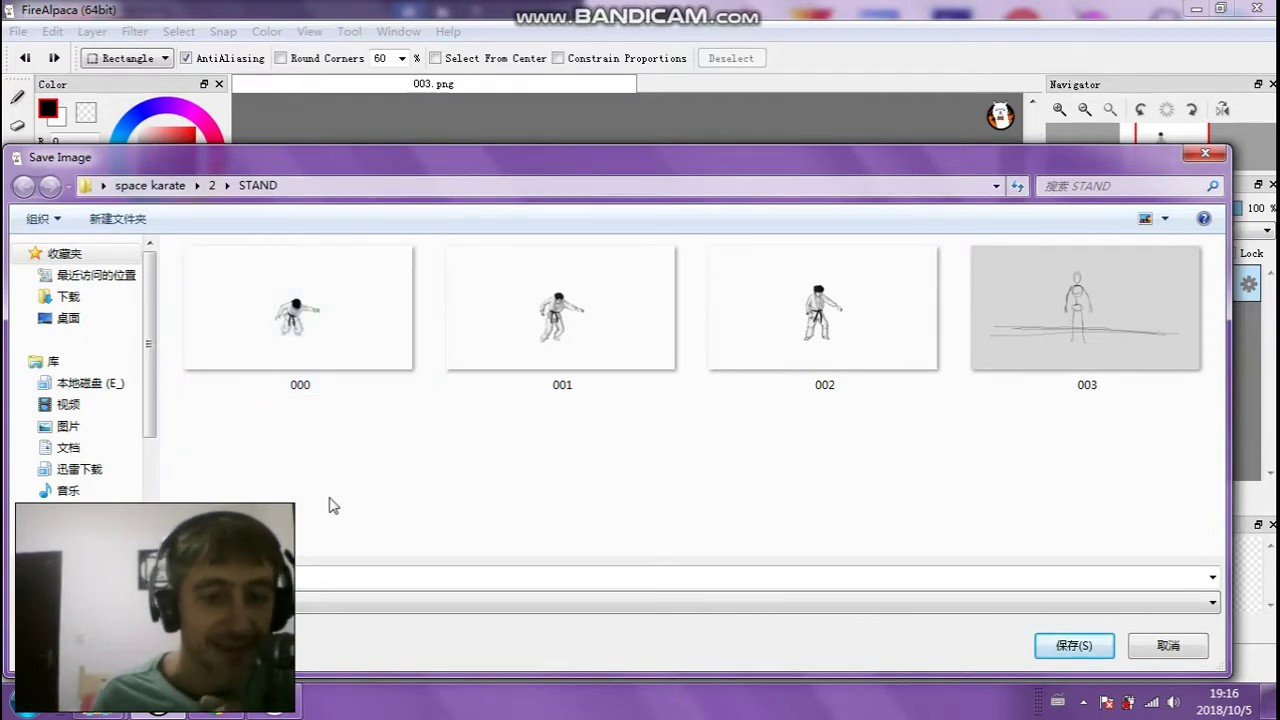
left_click(1088, 316)
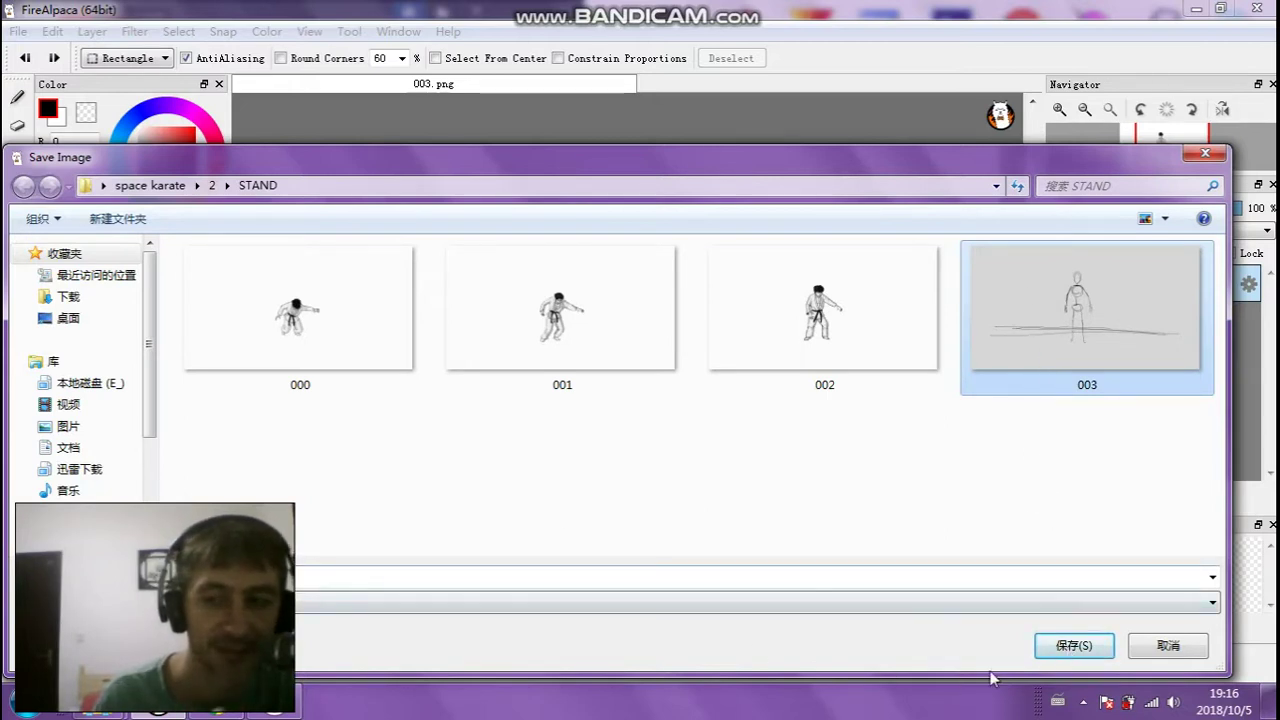
left_click(1066, 660)
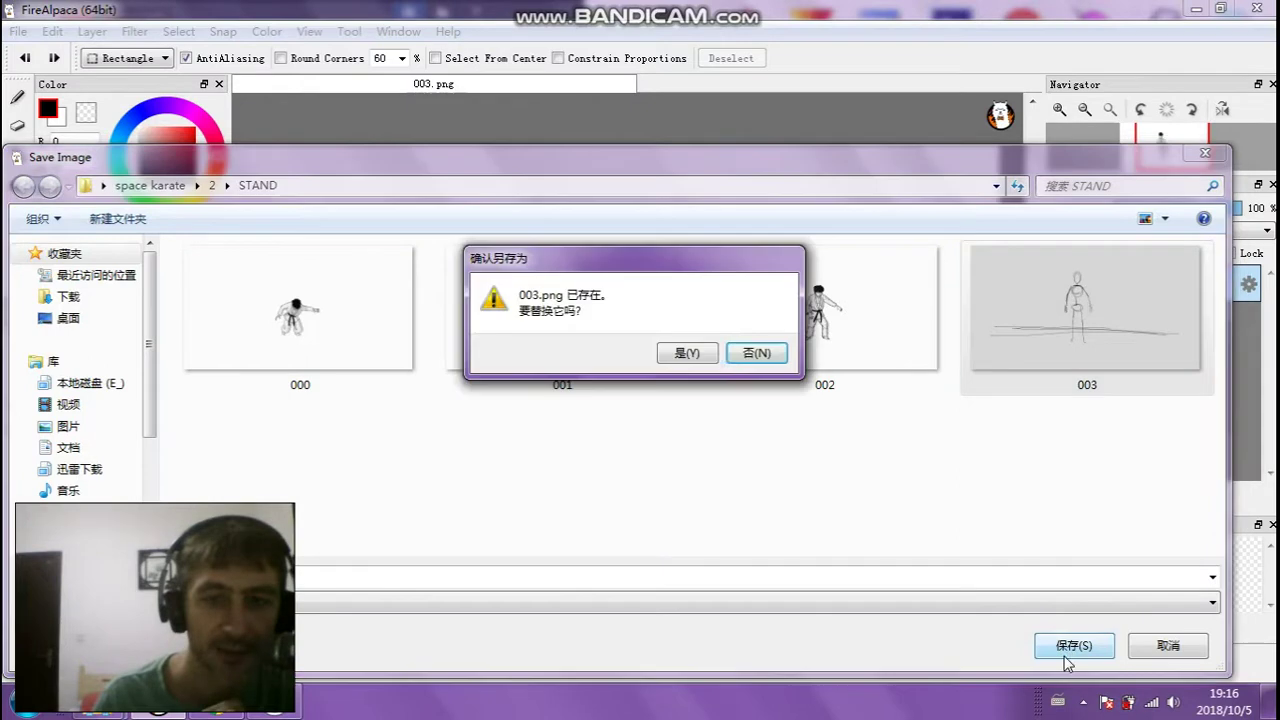
left_click(690, 354)
left_click(638, 408)
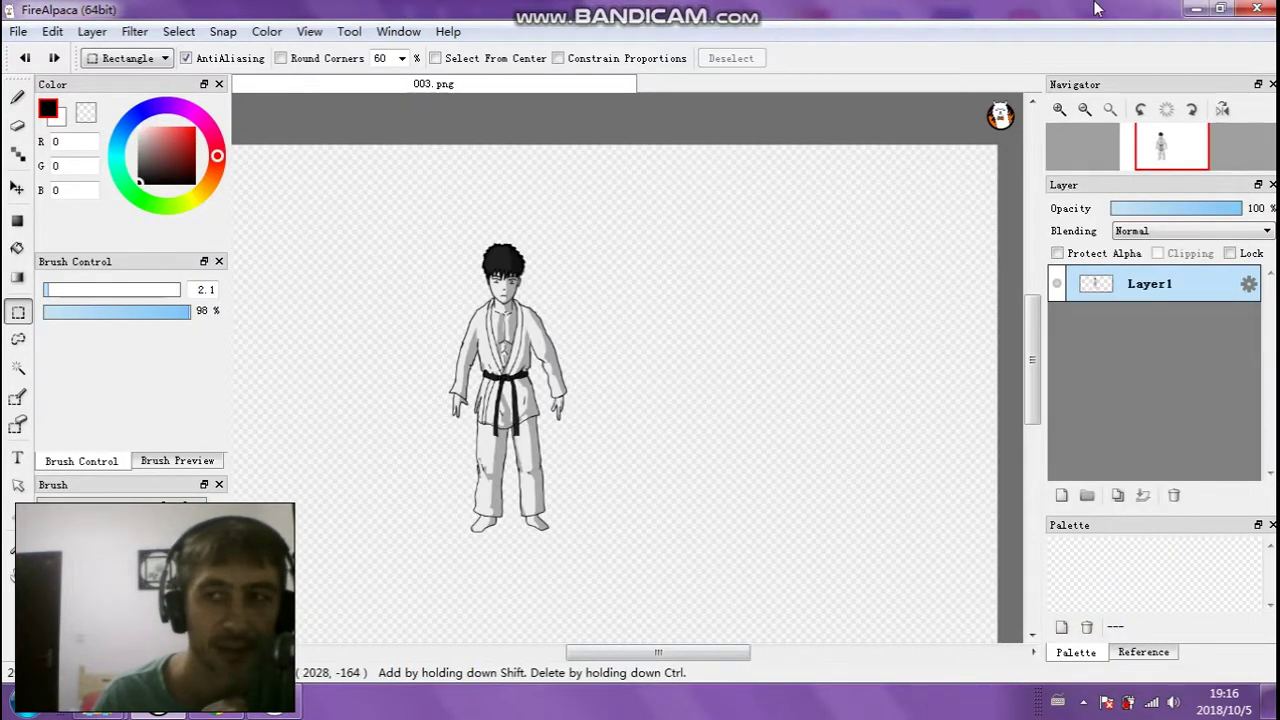
Close FireAlpaca, clear the Bandicam and trew folder windows away, and switch to the STAND folder in Windows Explorer
left_click(1257, 10)
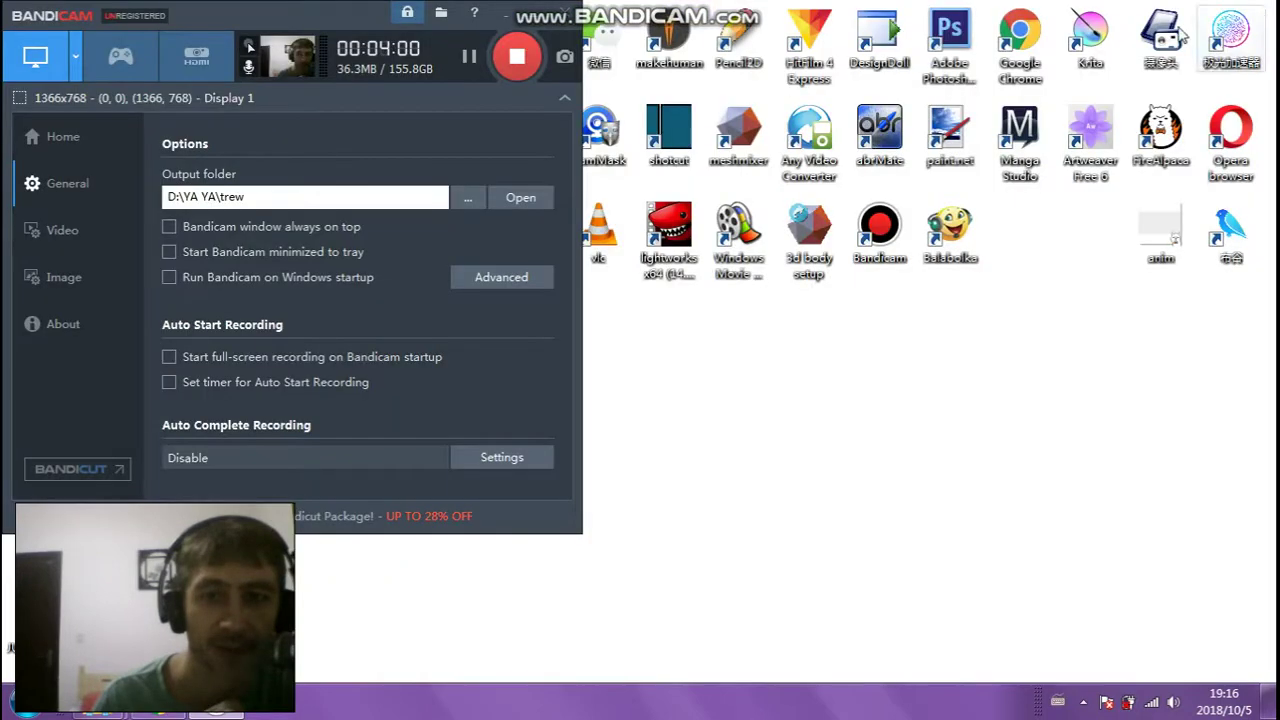
left_click(531, 22)
mouse_move(100, 700)
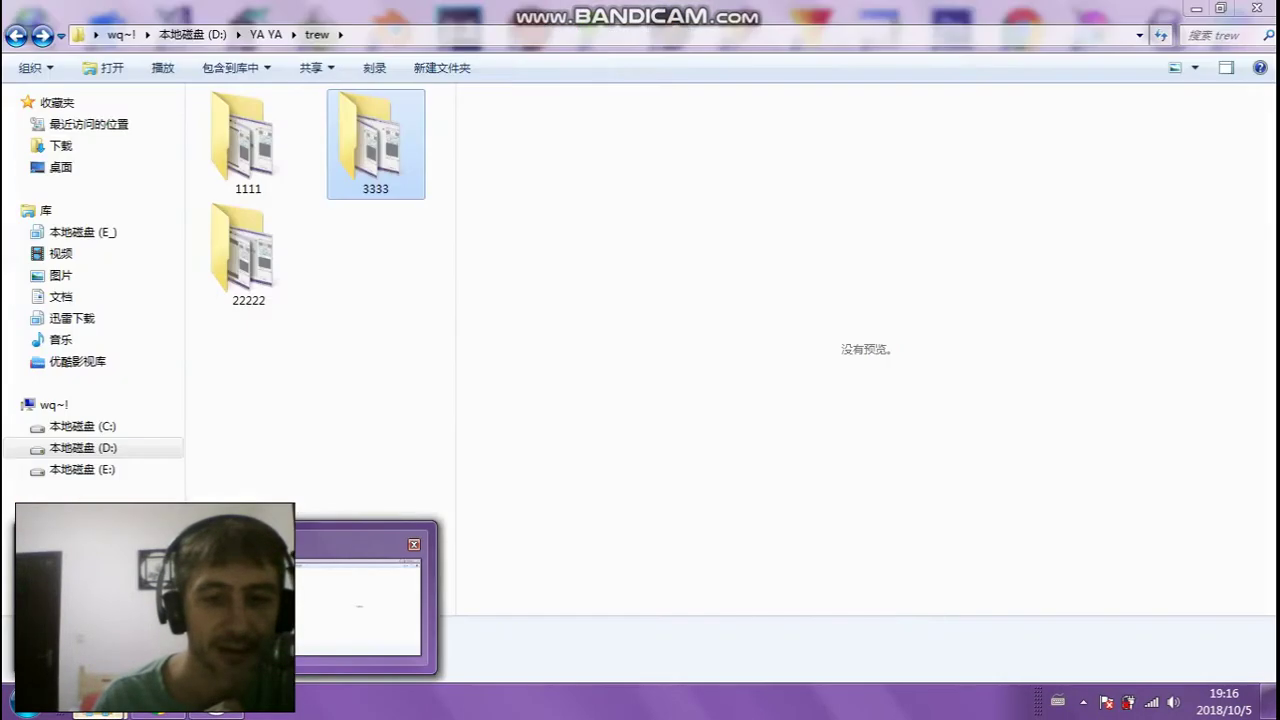
left_click(1196, 8)
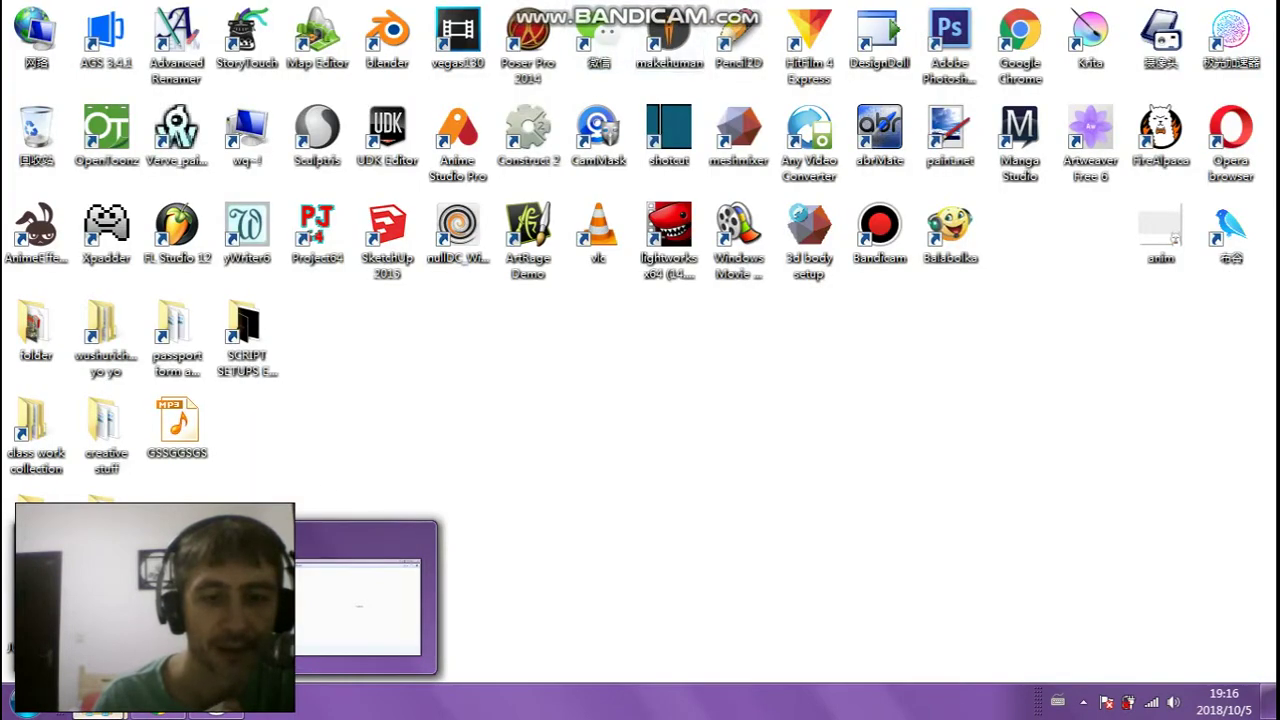
left_click(100, 714)
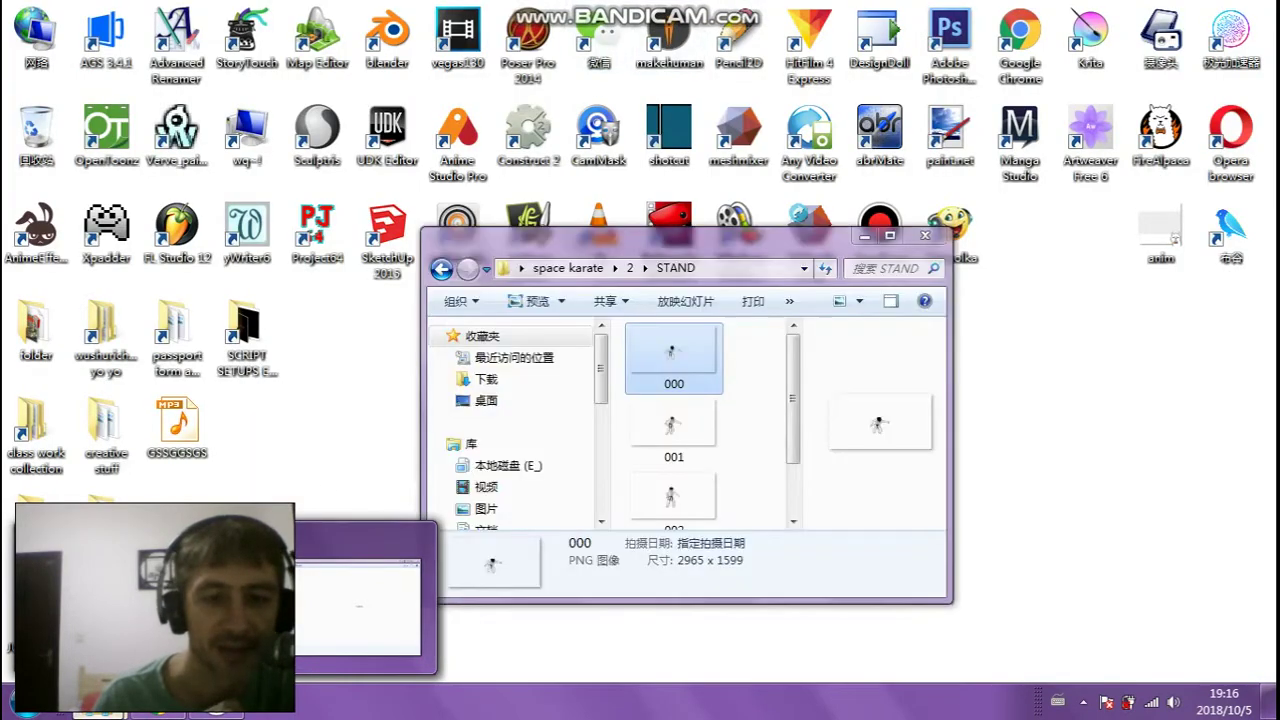
Open frame 000 in Windows Photo Viewer and page through to 003, switching back and forth between 002 and 003 to compare poses
double_click(677, 352)
left_click(686, 659)
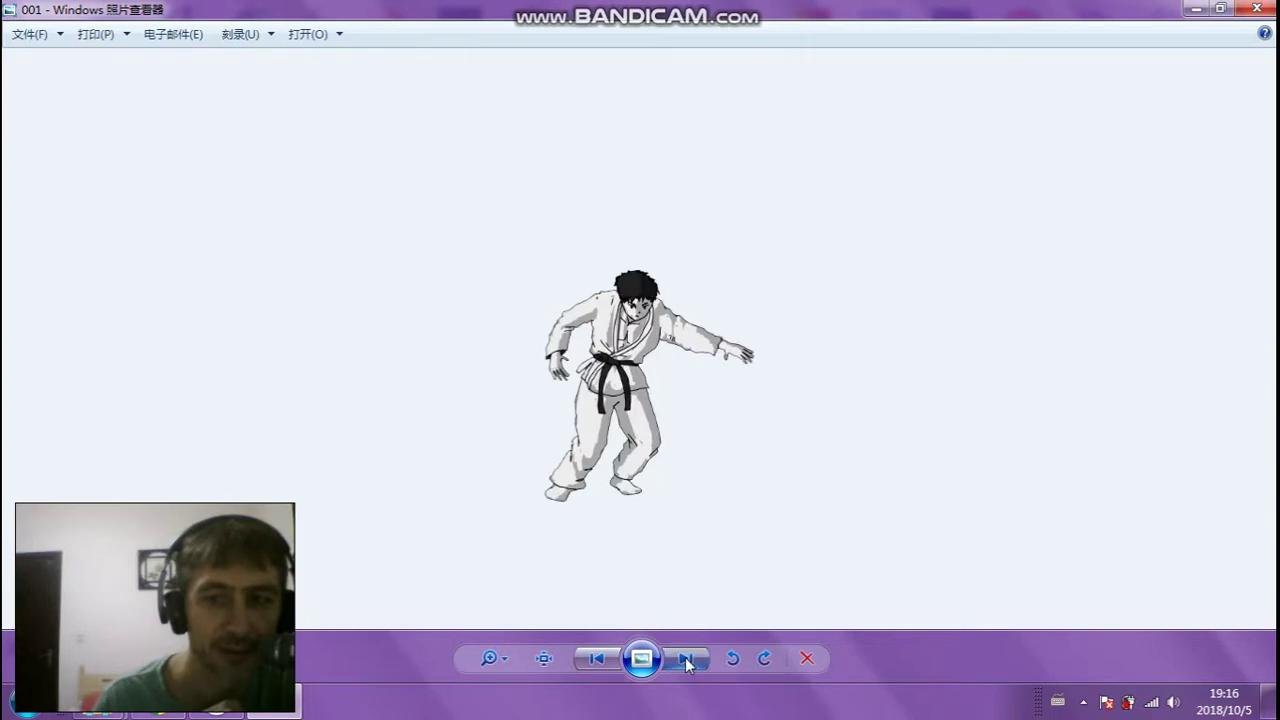
left_click(686, 659)
left_click(686, 659)
left_click(596, 658)
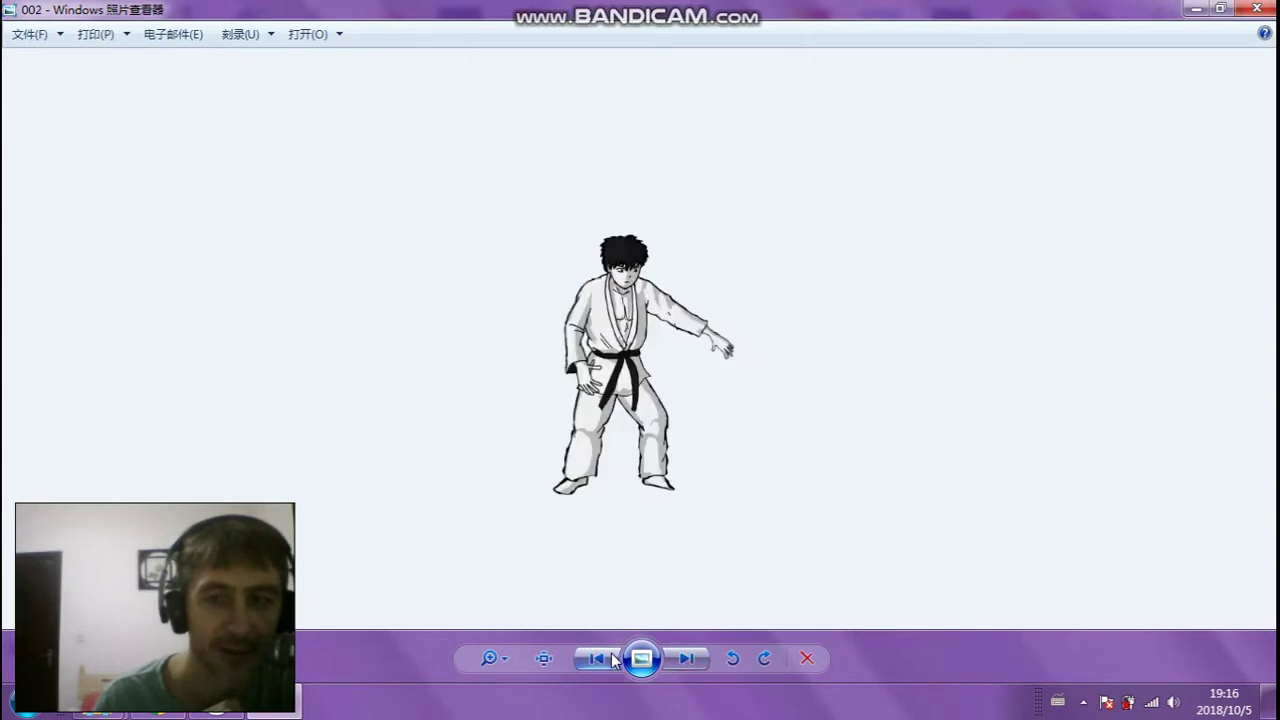
left_click(686, 659)
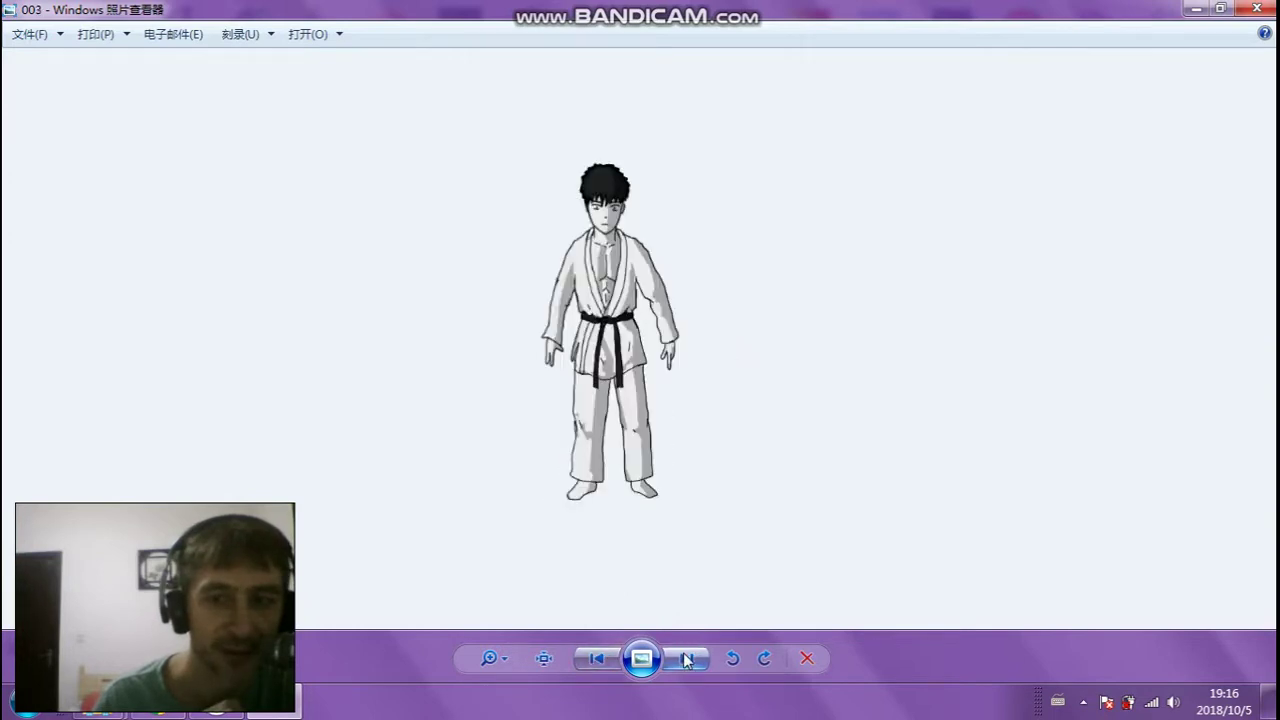
left_click(596, 658)
left_click(697, 657)
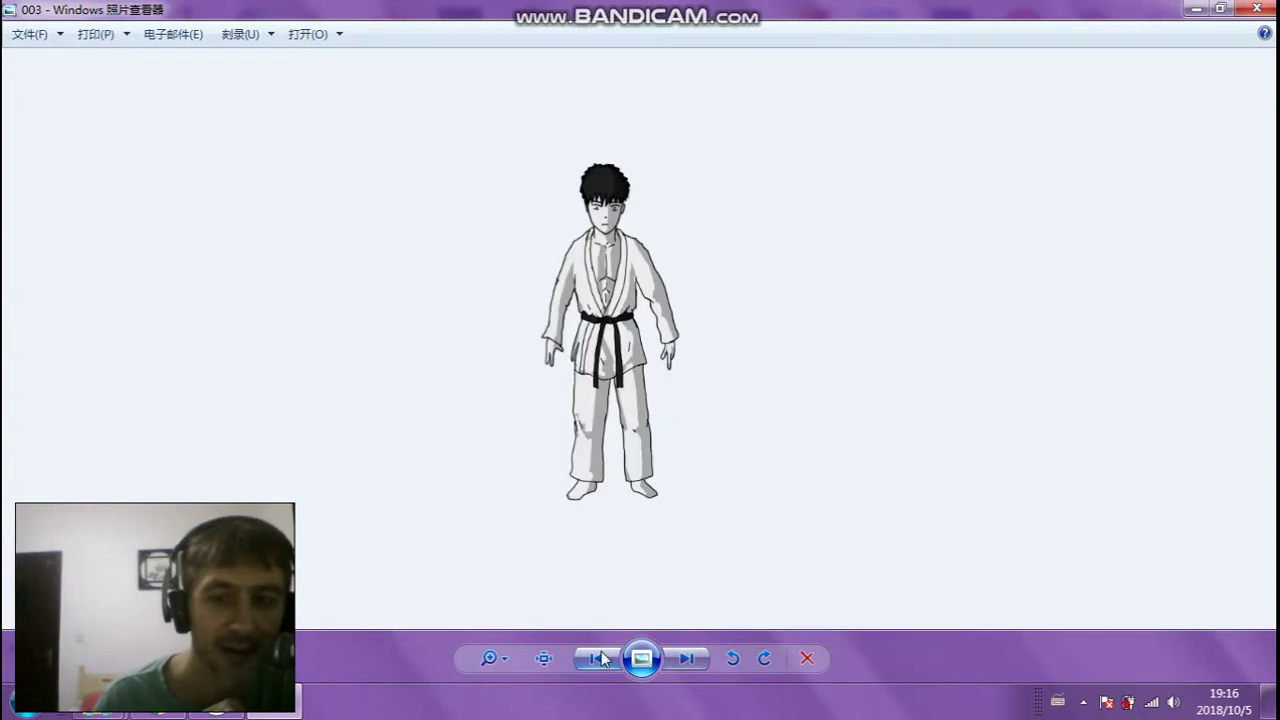
left_click(598, 656)
left_click(684, 658)
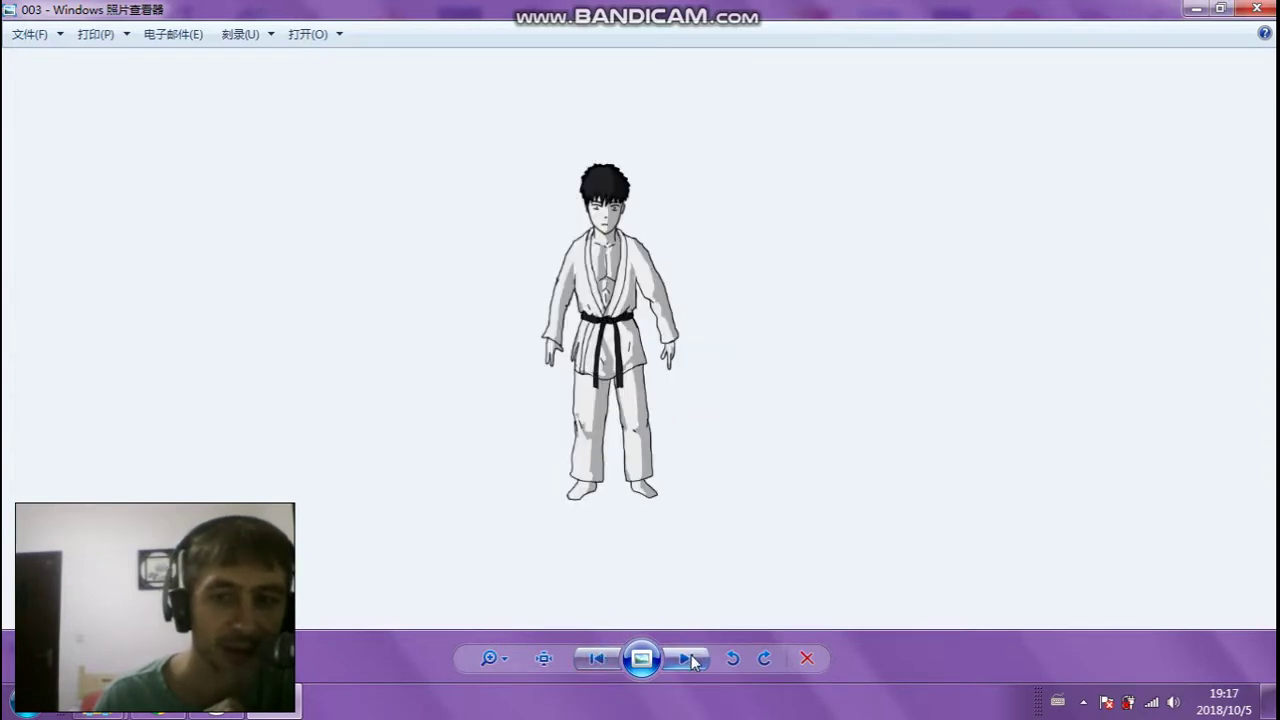
Page back to frame 000 and forward to 003 to review the stand-up motion, and close the photo viewer
left_click(600, 658)
left_click(602, 660)
left_click(598, 658)
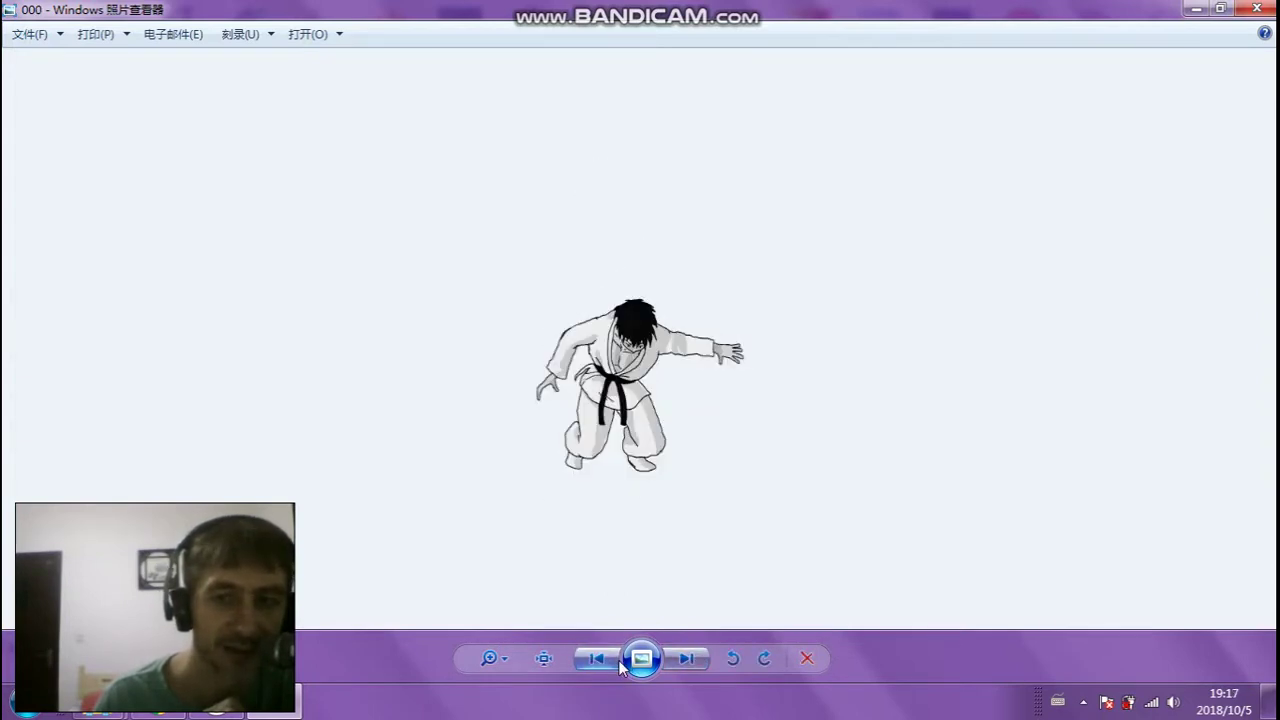
double_click(686, 658)
left_click(687, 660)
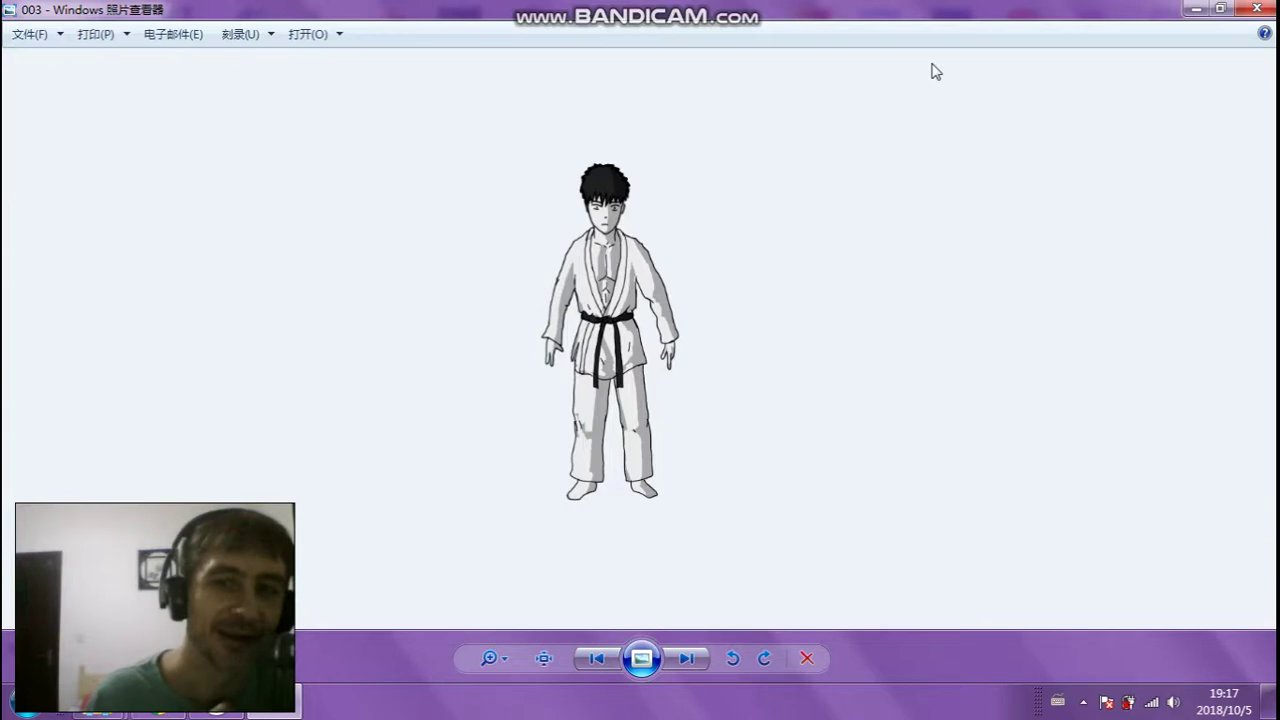
left_click(1257, 8)
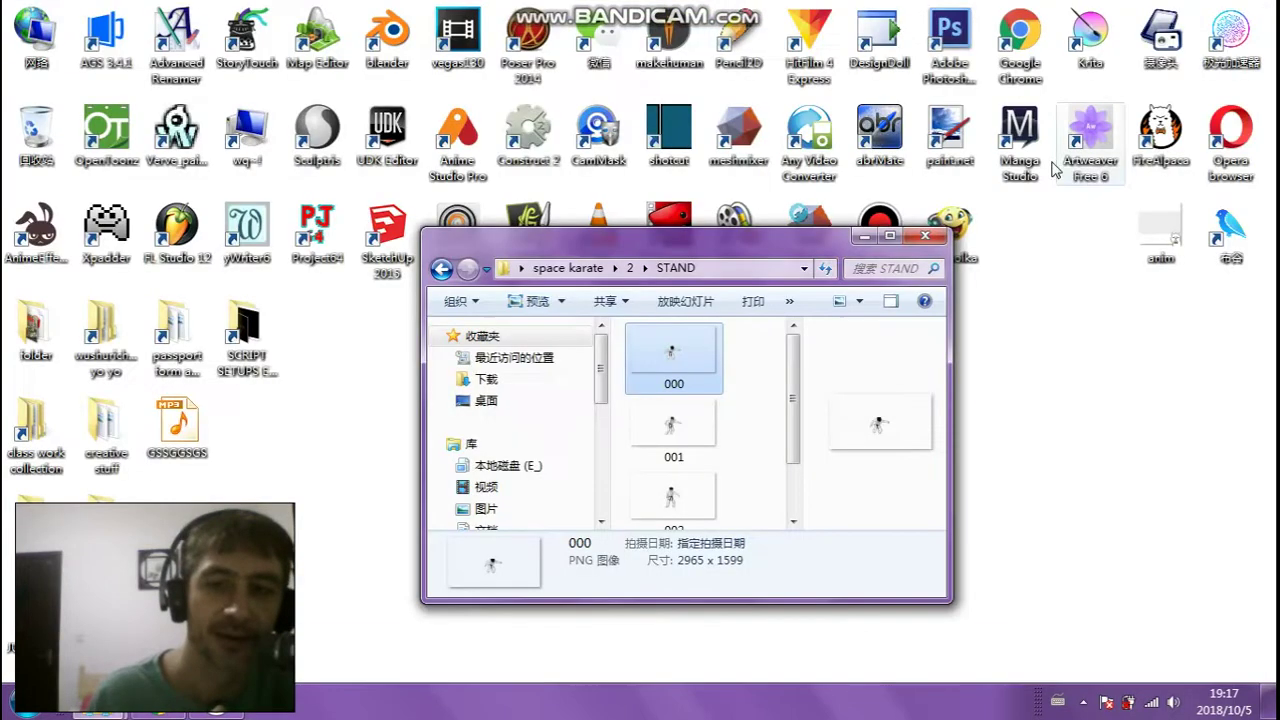
Open frame 003 from the STAND folder in FireAlpaca
left_click(754, 401)
scroll(755, 396, "down", 1)
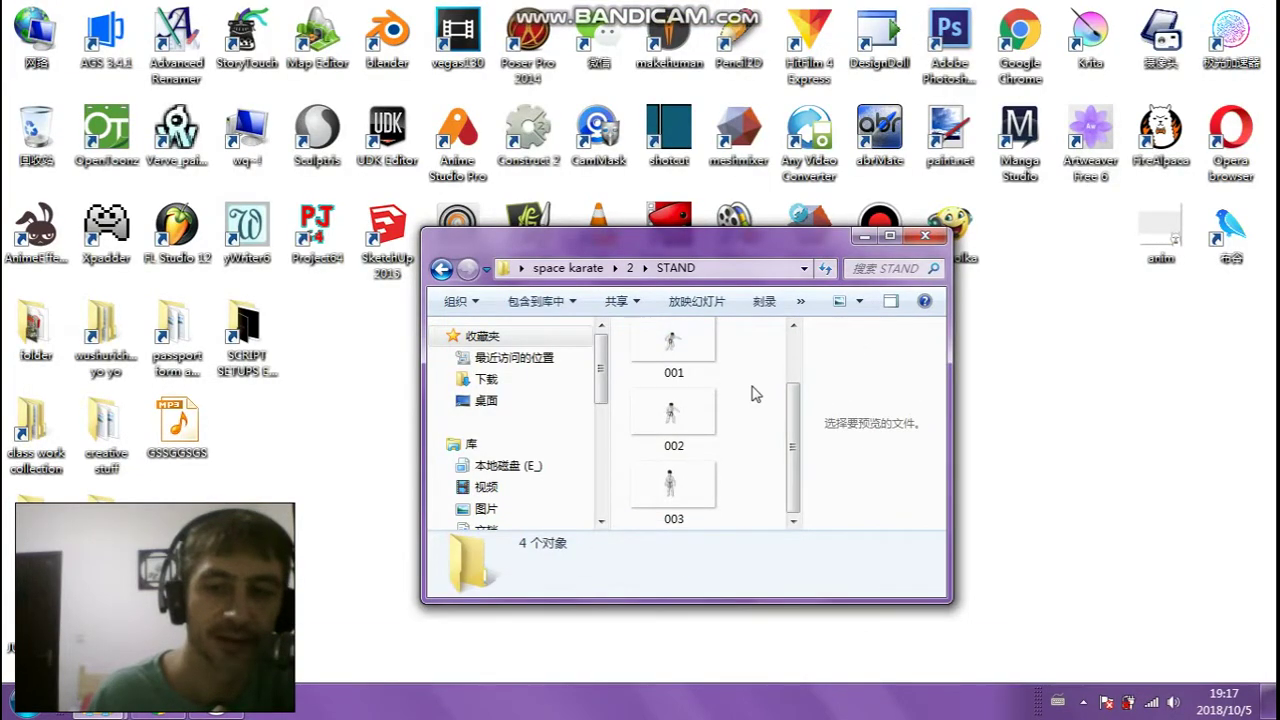
left_click(702, 515)
left_click_drag(752, 242, 499, 237)
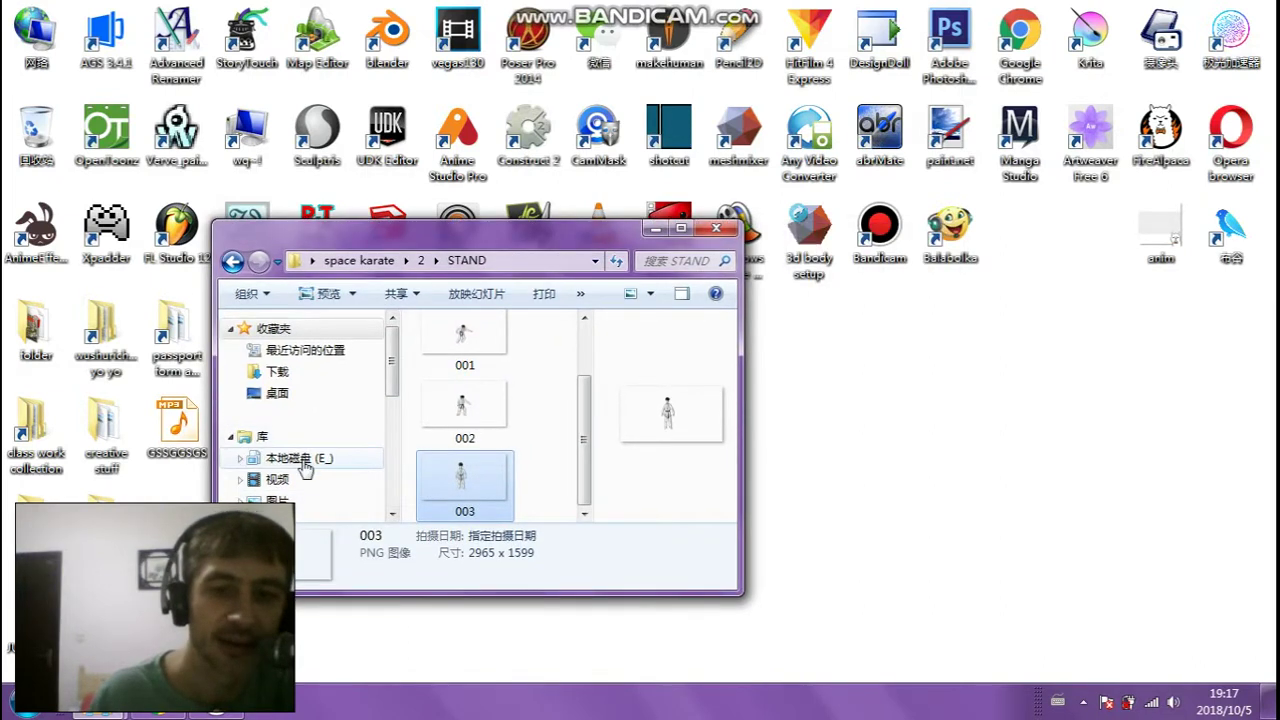
left_click_drag(470, 482, 1157, 140)
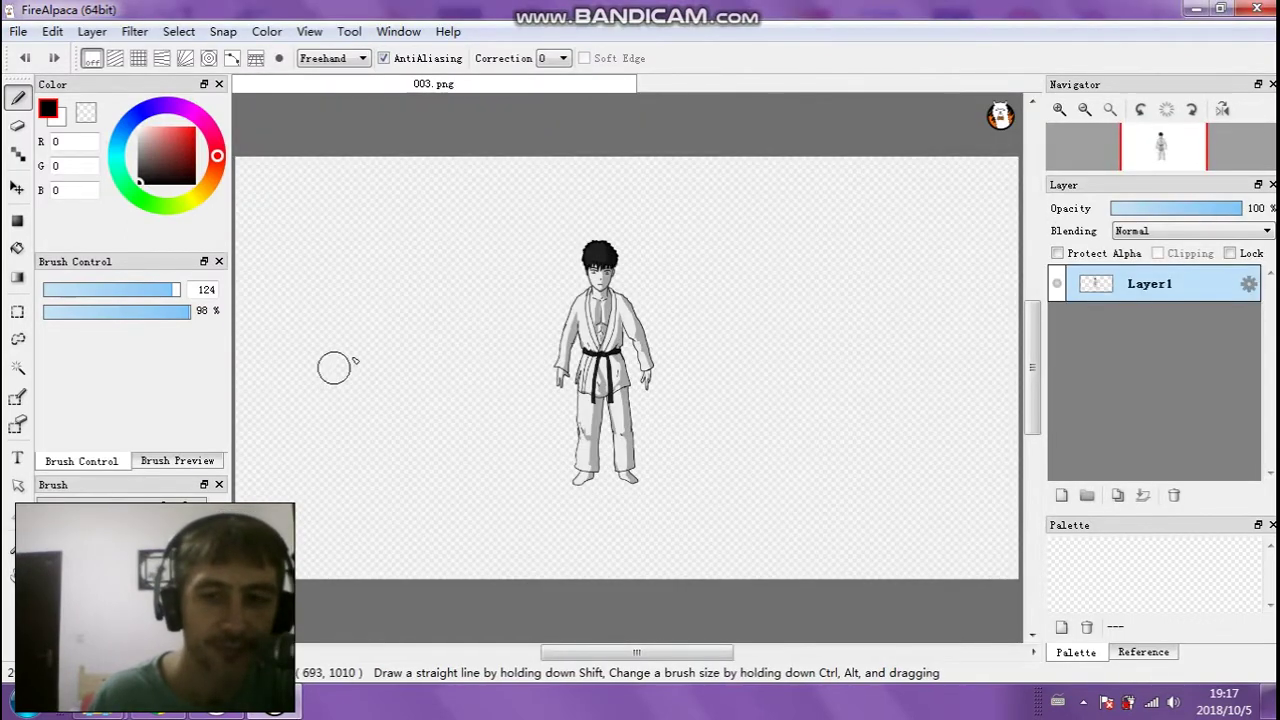
left_click(358, 600)
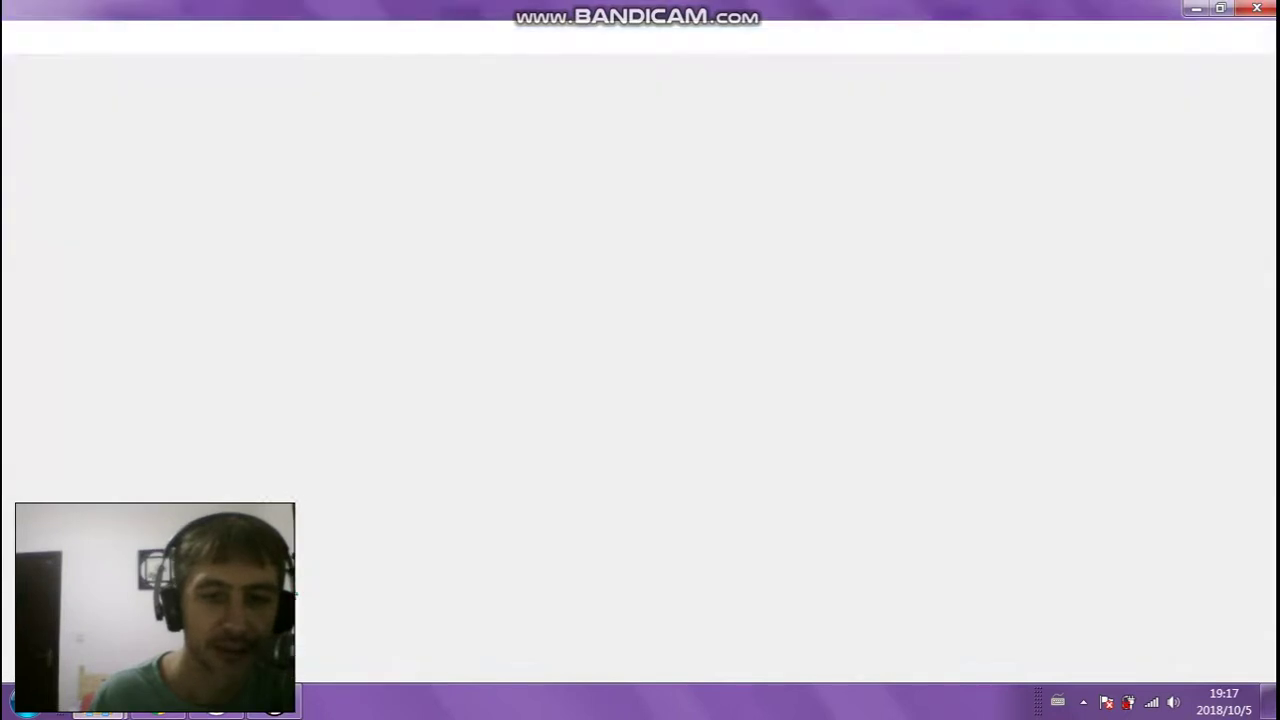
left_click(1251, 8)
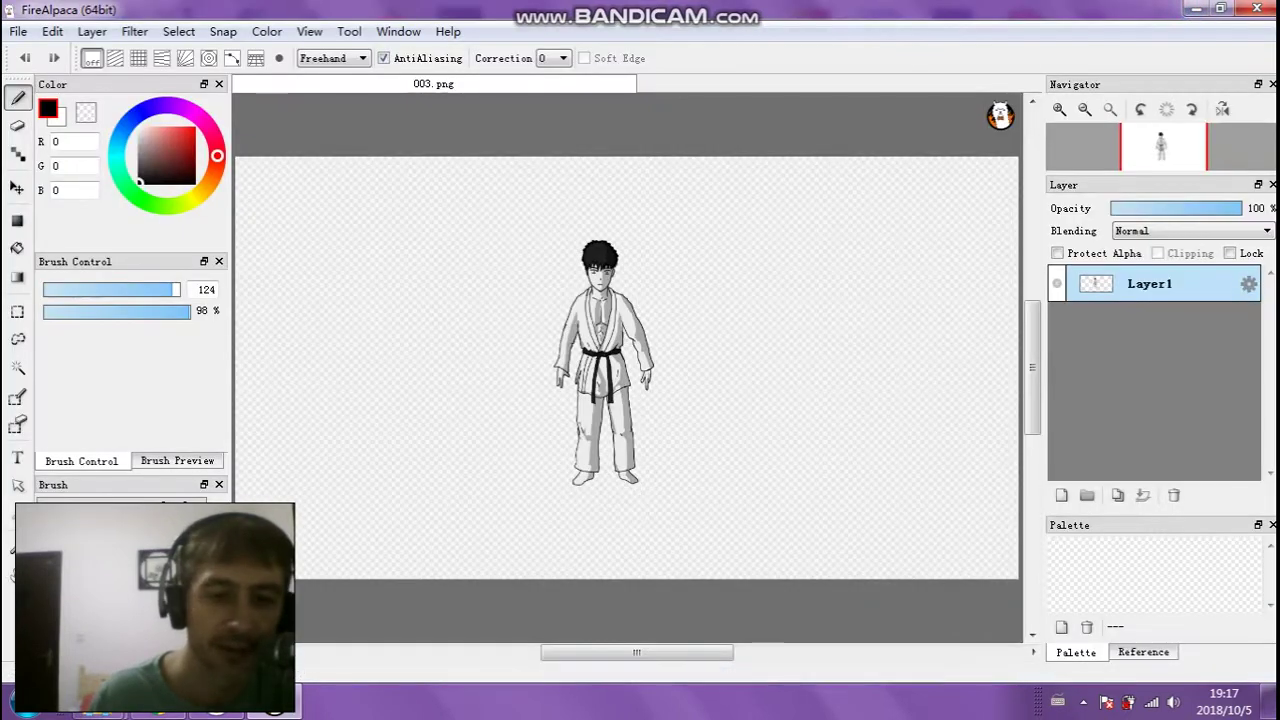
Add frame 002 from the STAND folder as a new layer over the 003 drawing and minimize the folder window
left_click(100, 712)
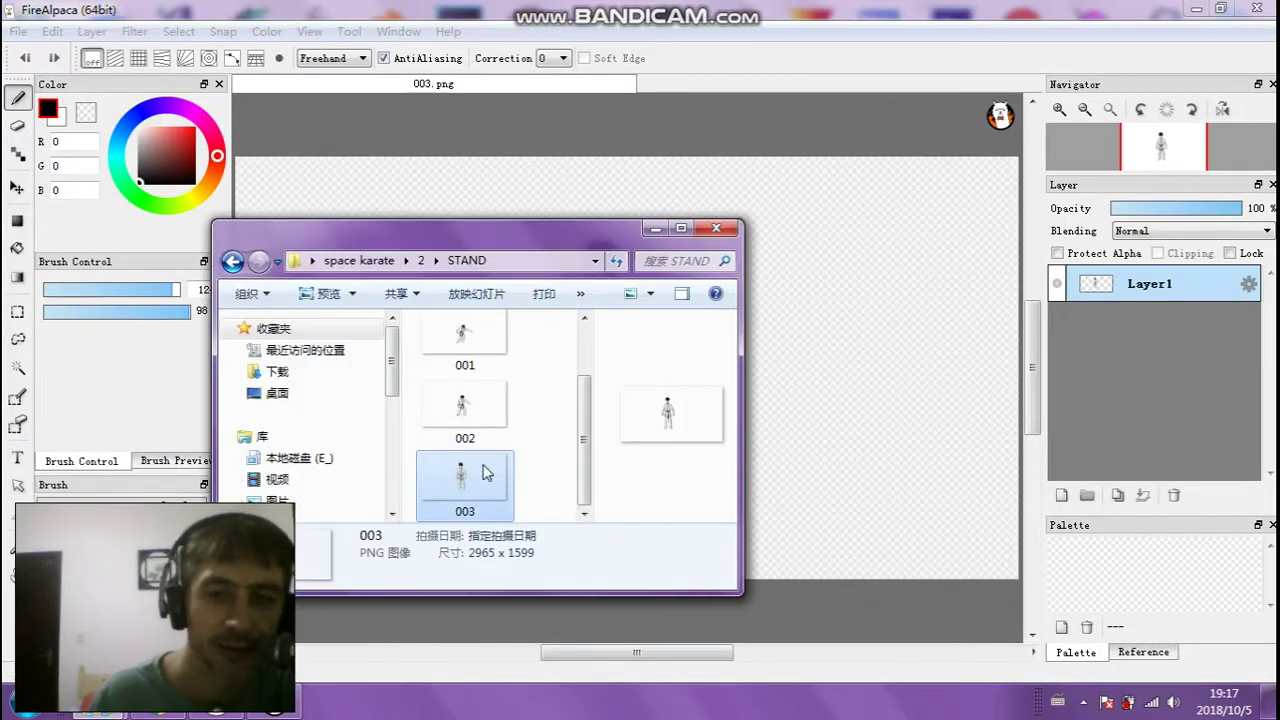
left_click_drag(458, 408, 1041, 335)
left_click(655, 228)
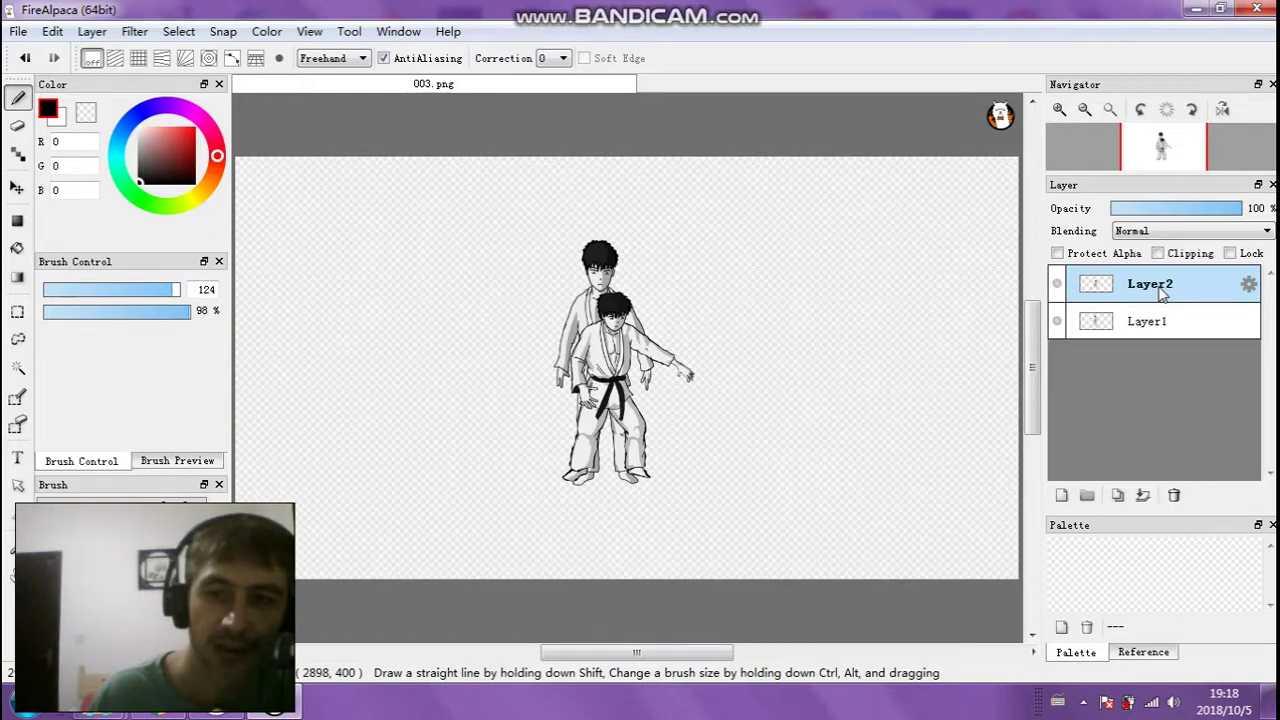
Move Layer1, which holds frame 003, above the frame 002 layer at 100% opacity
scroll(757, 371, "up", 2)
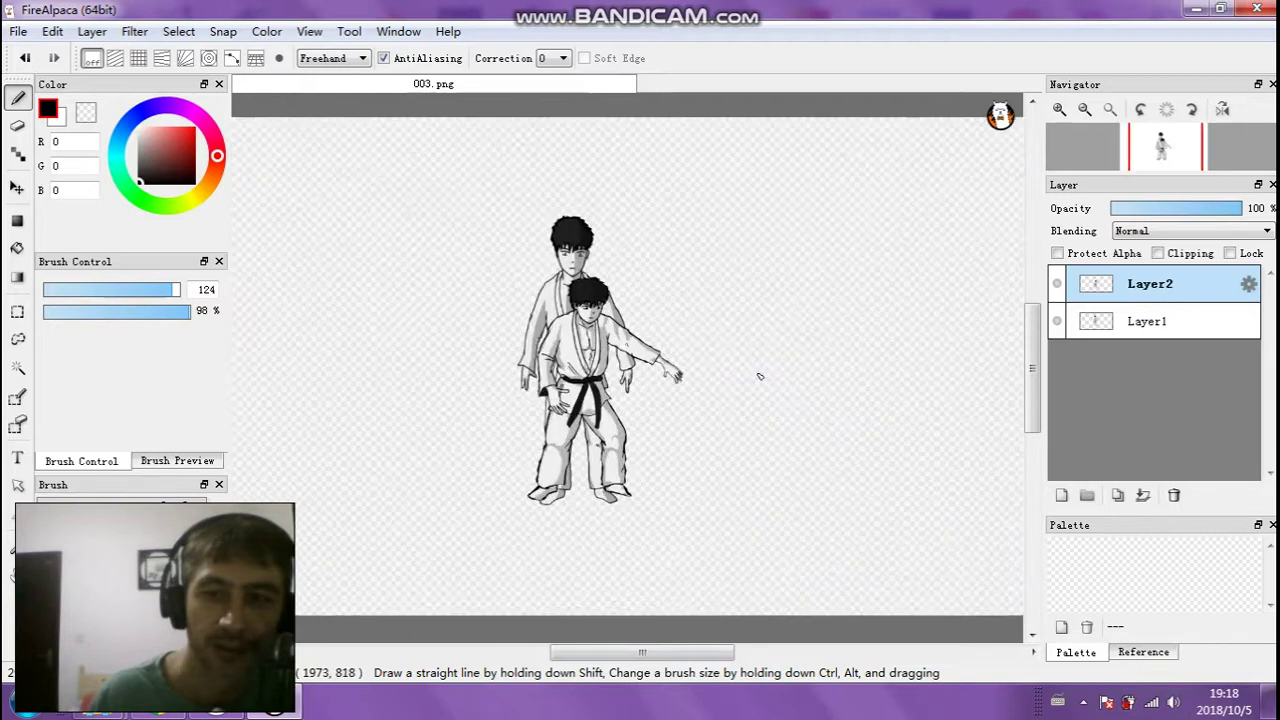
scroll(700, 390, "down", 1)
scroll(823, 388, "up", 1)
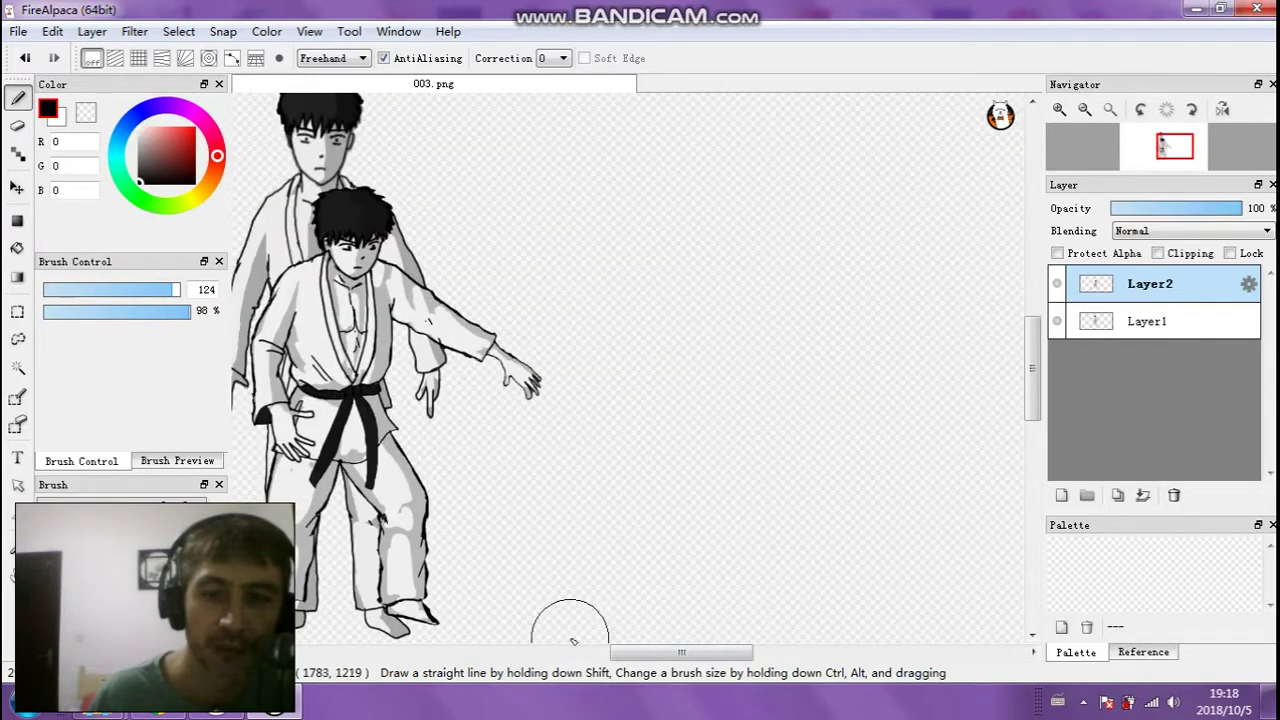
left_click_drag(656, 654, 633, 655)
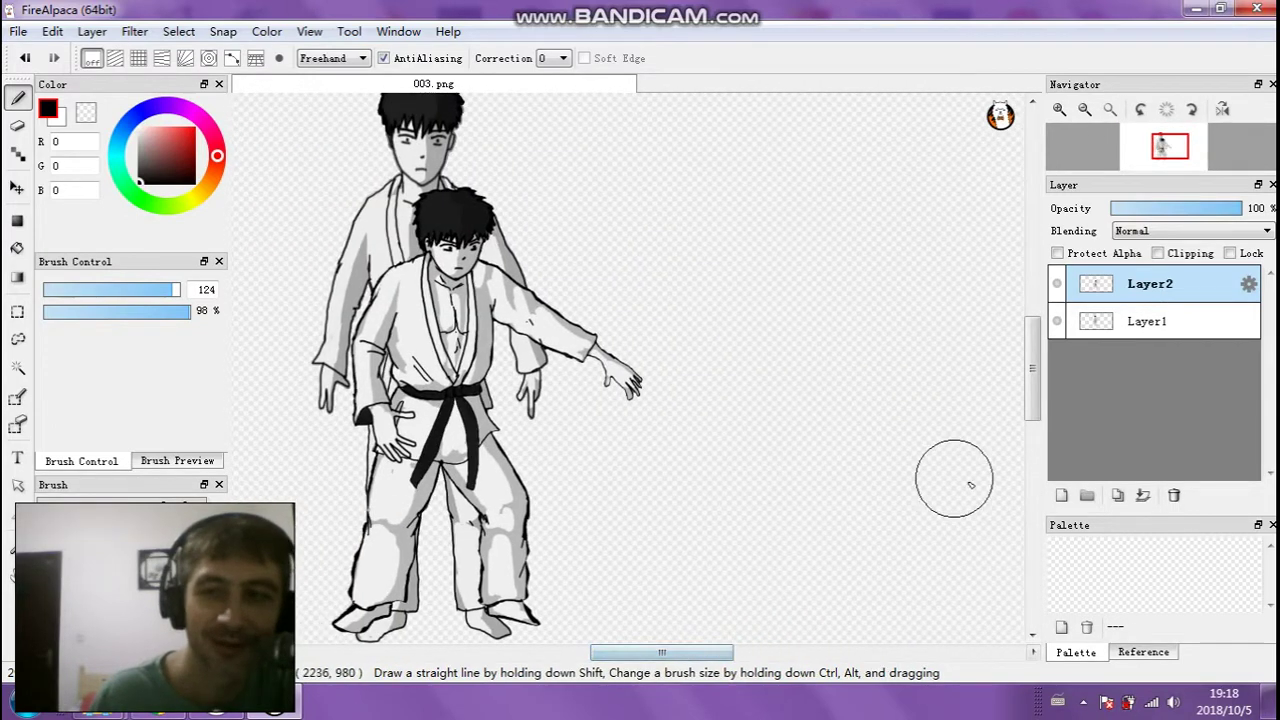
left_click_drag(1035, 385, 1034, 377)
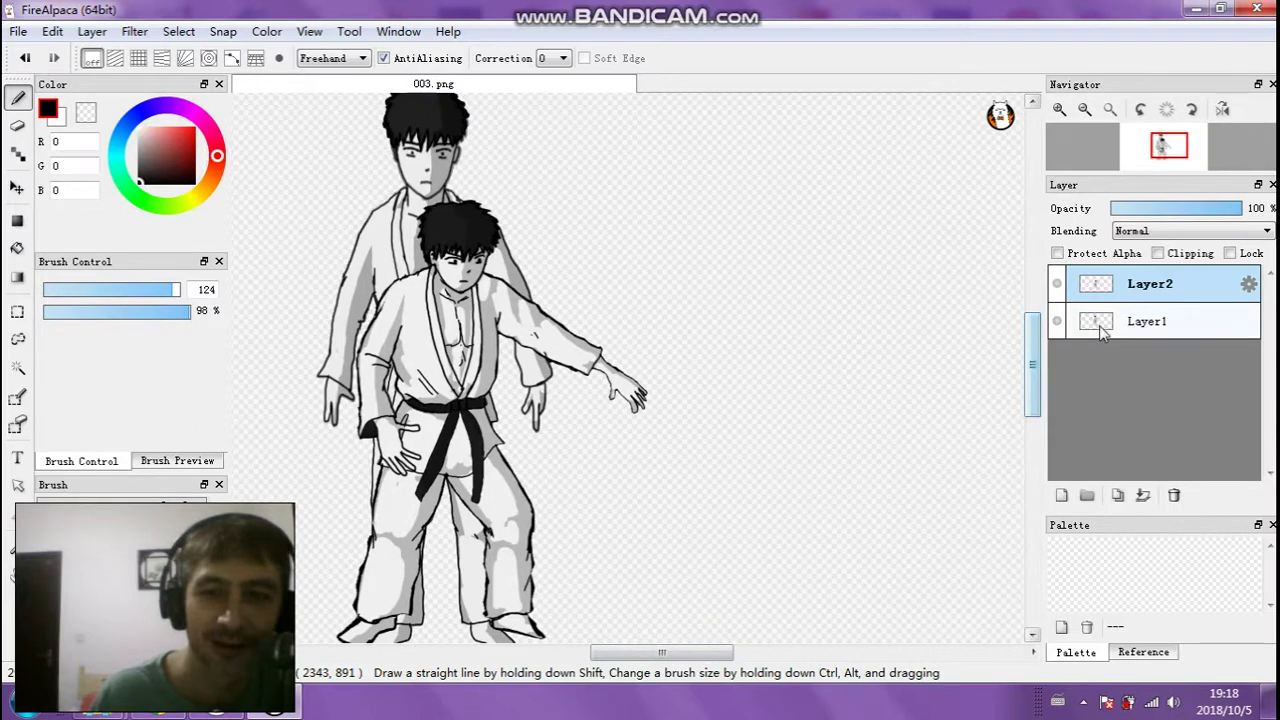
left_click_drag(1186, 209, 1246, 209)
left_click_drag(1198, 286, 1178, 305)
left_click(1176, 292)
left_click_drag(1031, 360, 1033, 397)
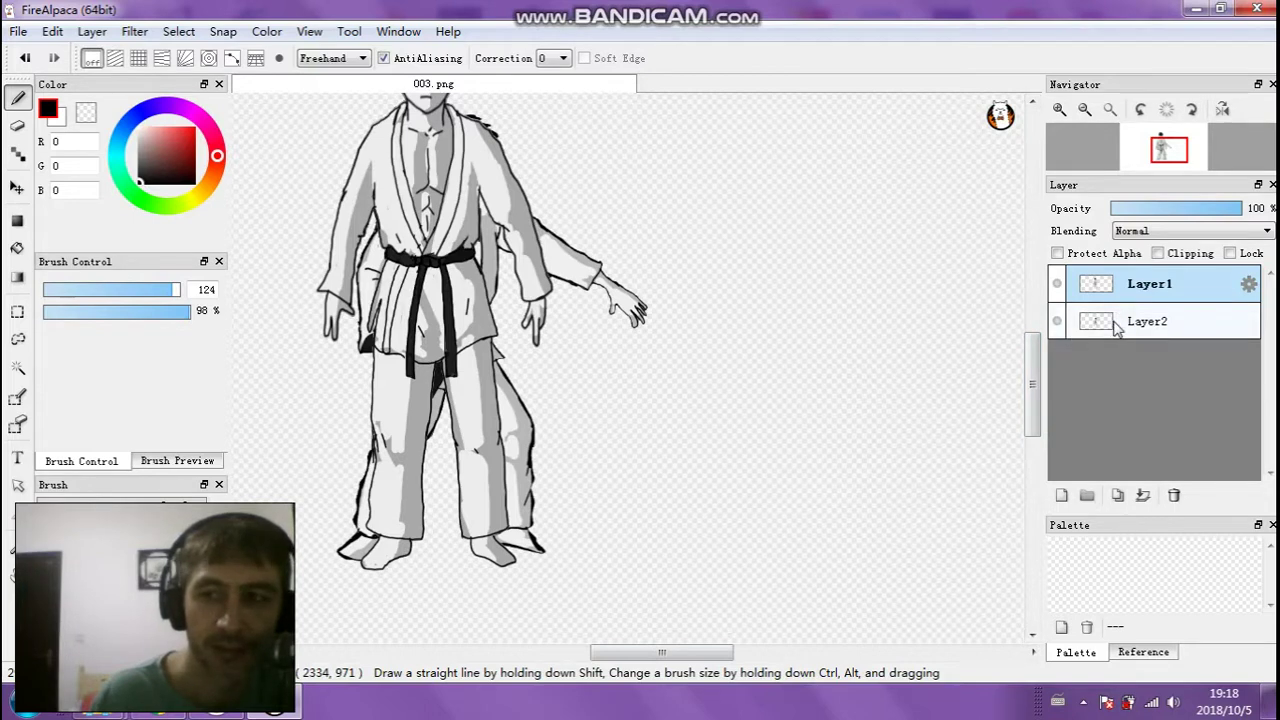
left_click(1230, 253)
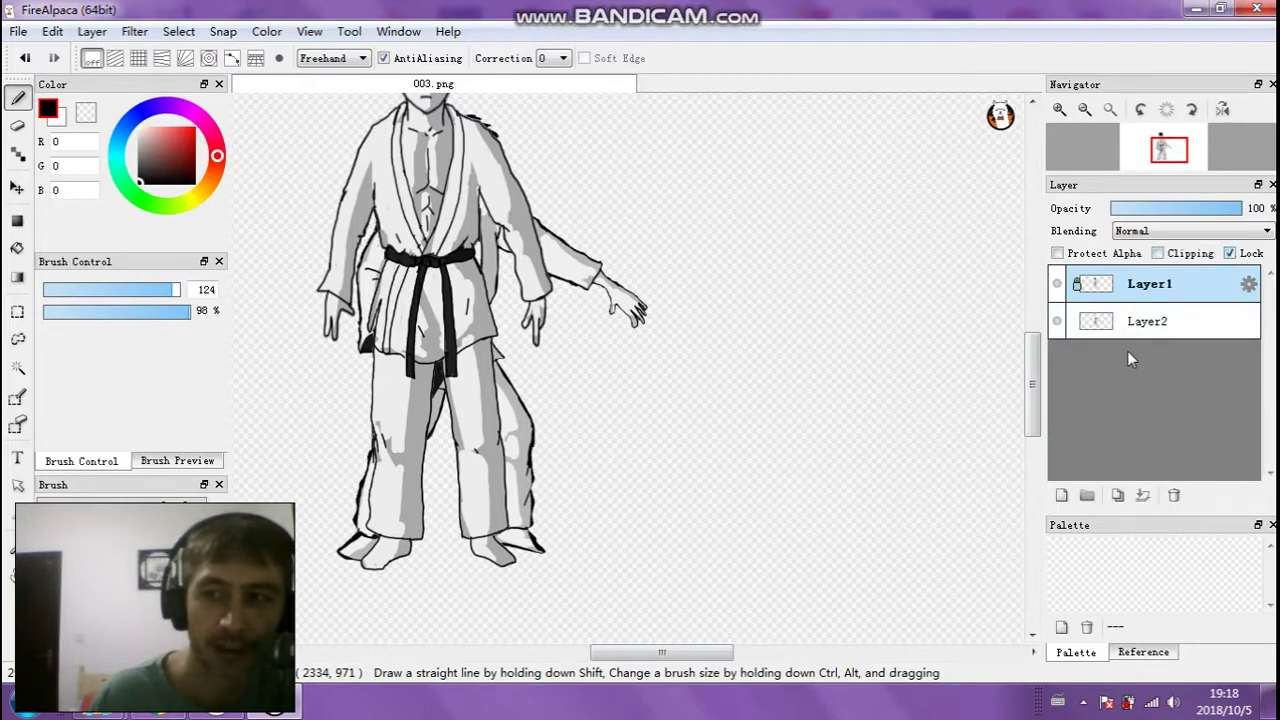
left_click(1057, 284)
left_click(1057, 284)
left_click(1231, 254)
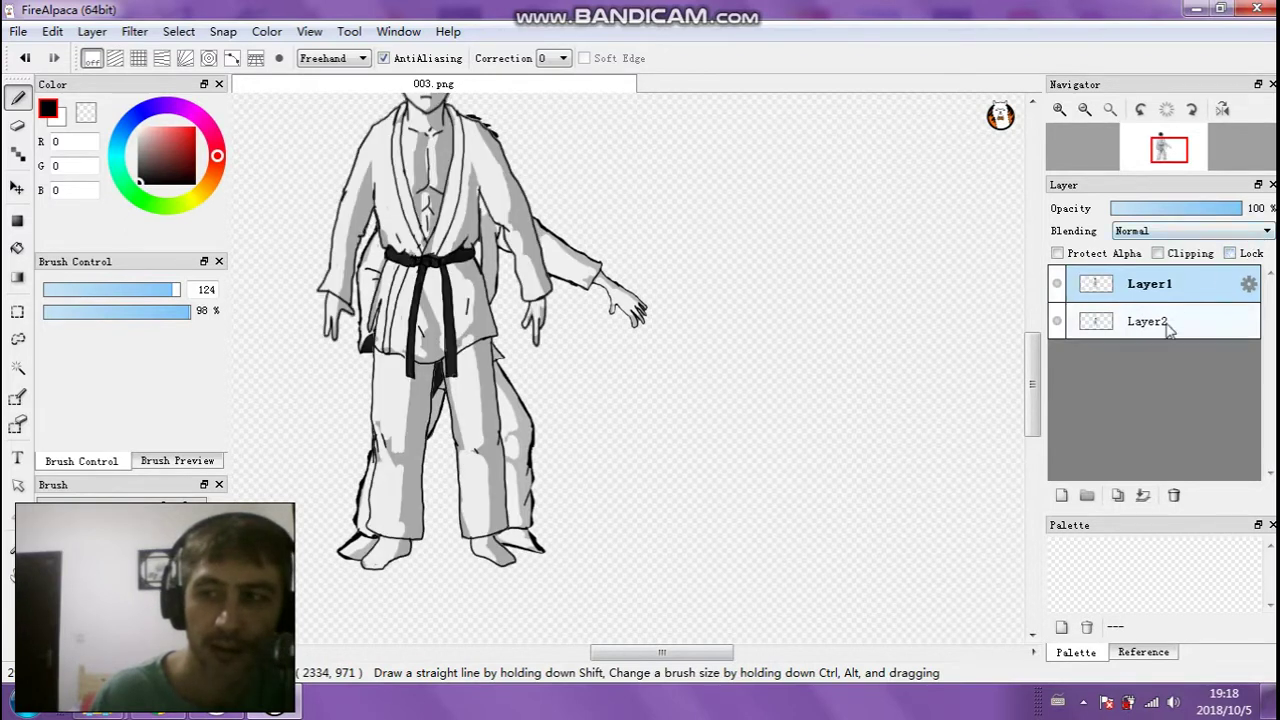
Lock Layer2 with the frame 002 figure and make Layer1 the active layer
left_click(1160, 322)
left_click(1230, 253)
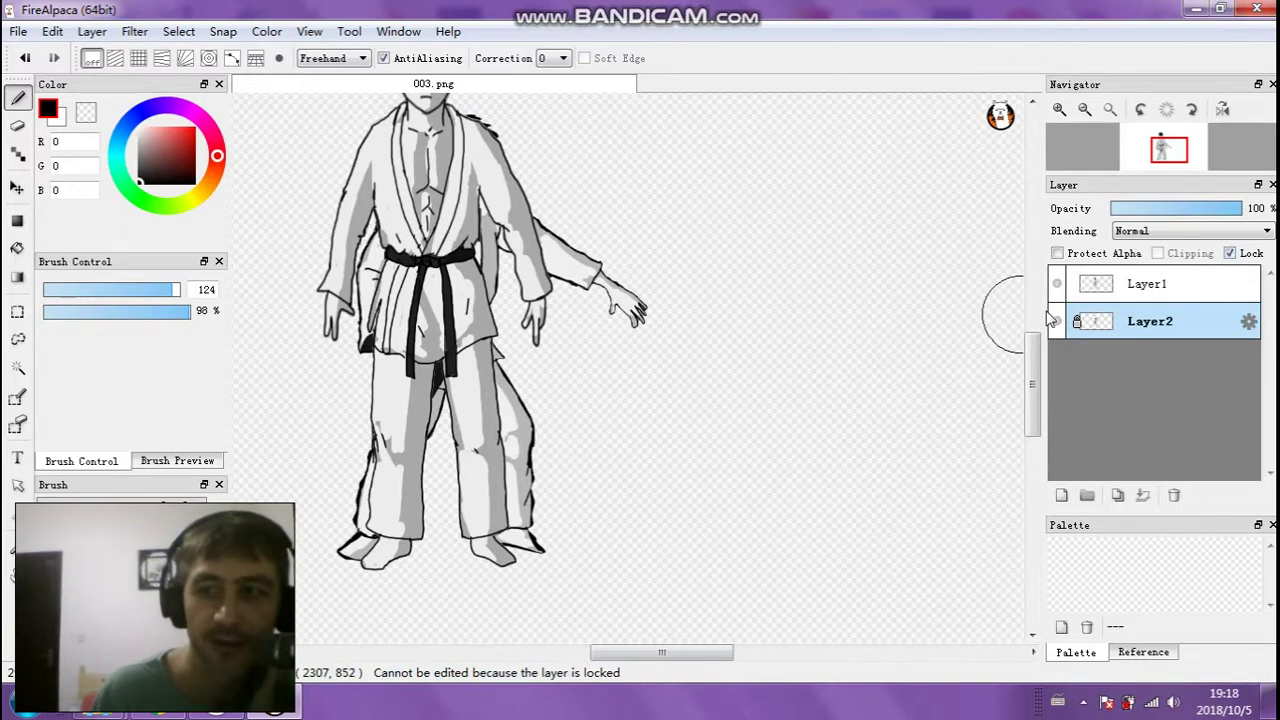
left_click(1117, 296)
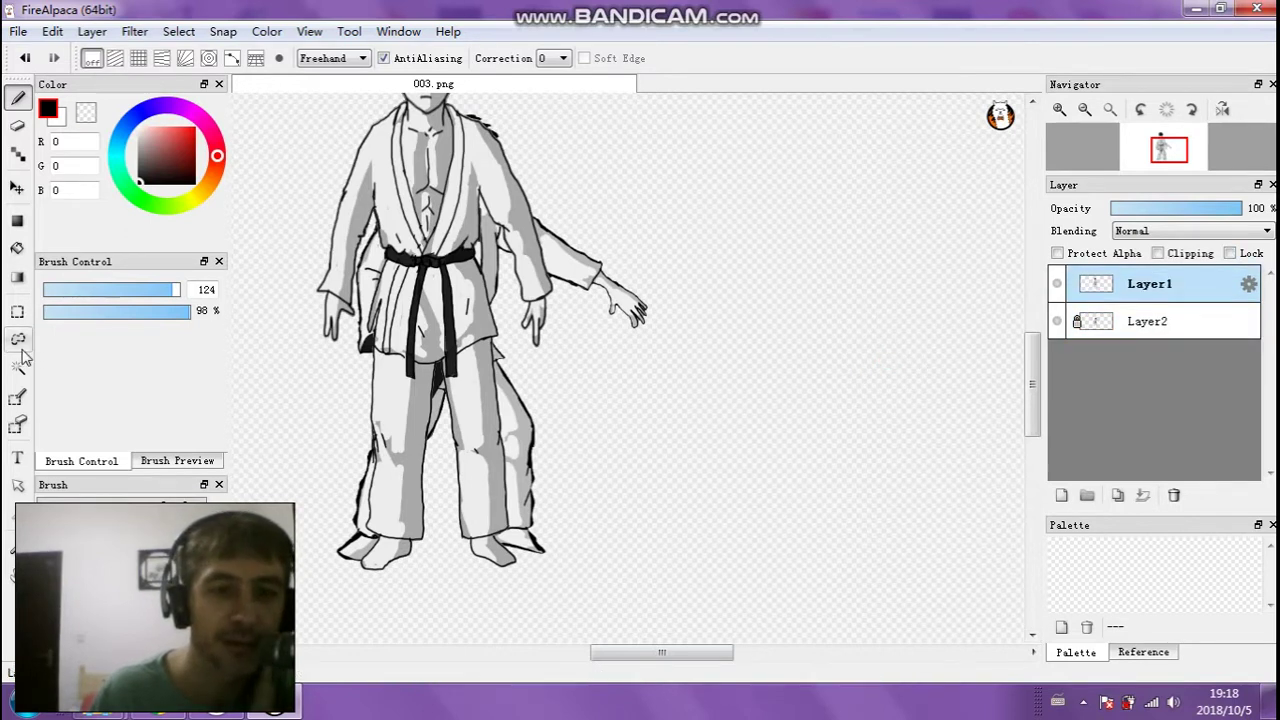
Select the lower legs and feet of the standing figure on Layer1 with a rectangle and stretch them downward with Transform
left_click(18, 312)
left_click_drag(331, 477, 555, 590)
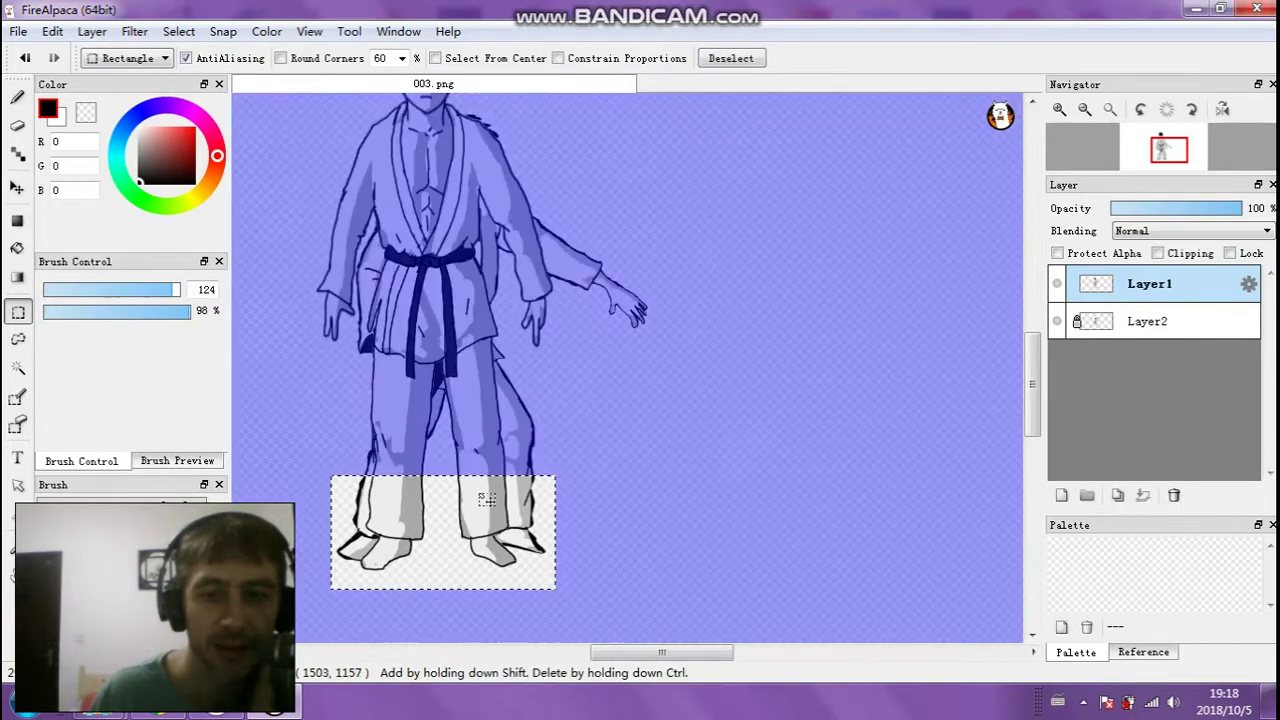
left_click(179, 31)
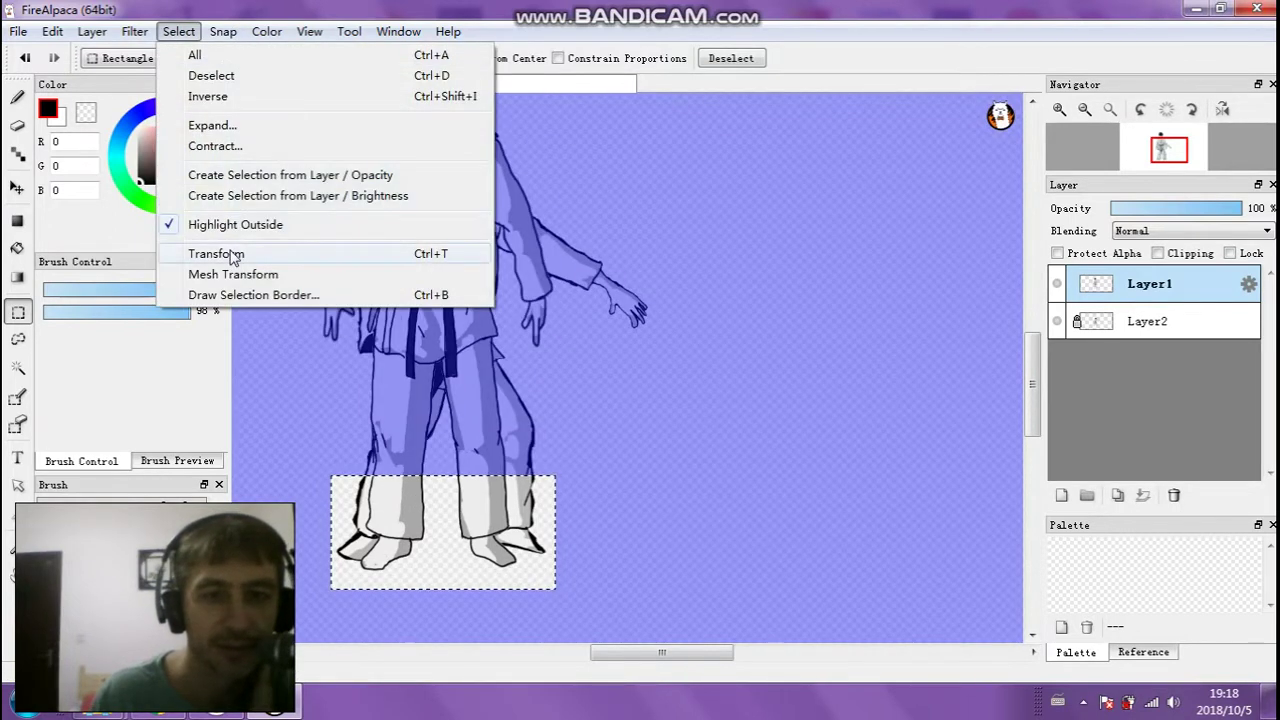
left_click(216, 254)
left_click_drag(443, 446, 443, 403)
left_click_drag(457, 475, 462, 514)
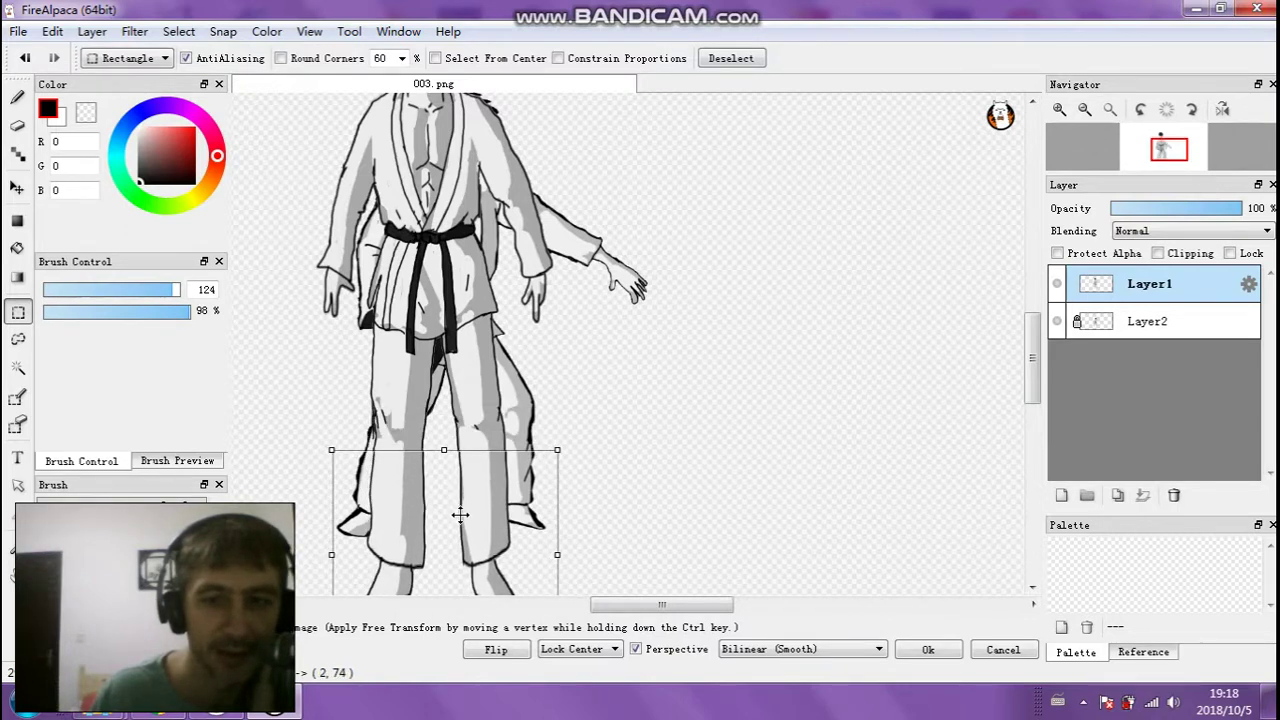
scroll(462, 514, "down", 1)
left_click_drag(453, 462, 449, 491)
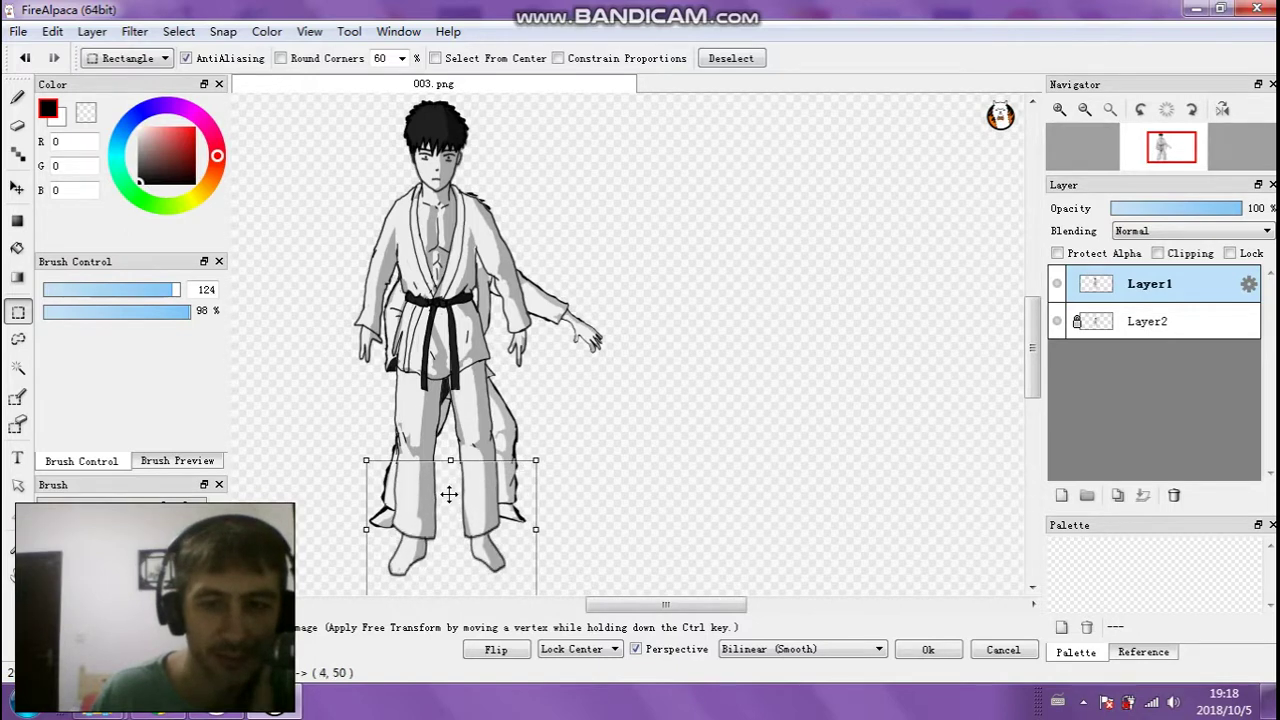
scroll(450, 489, "up", 1)
left_click_drag(456, 490, 454, 490)
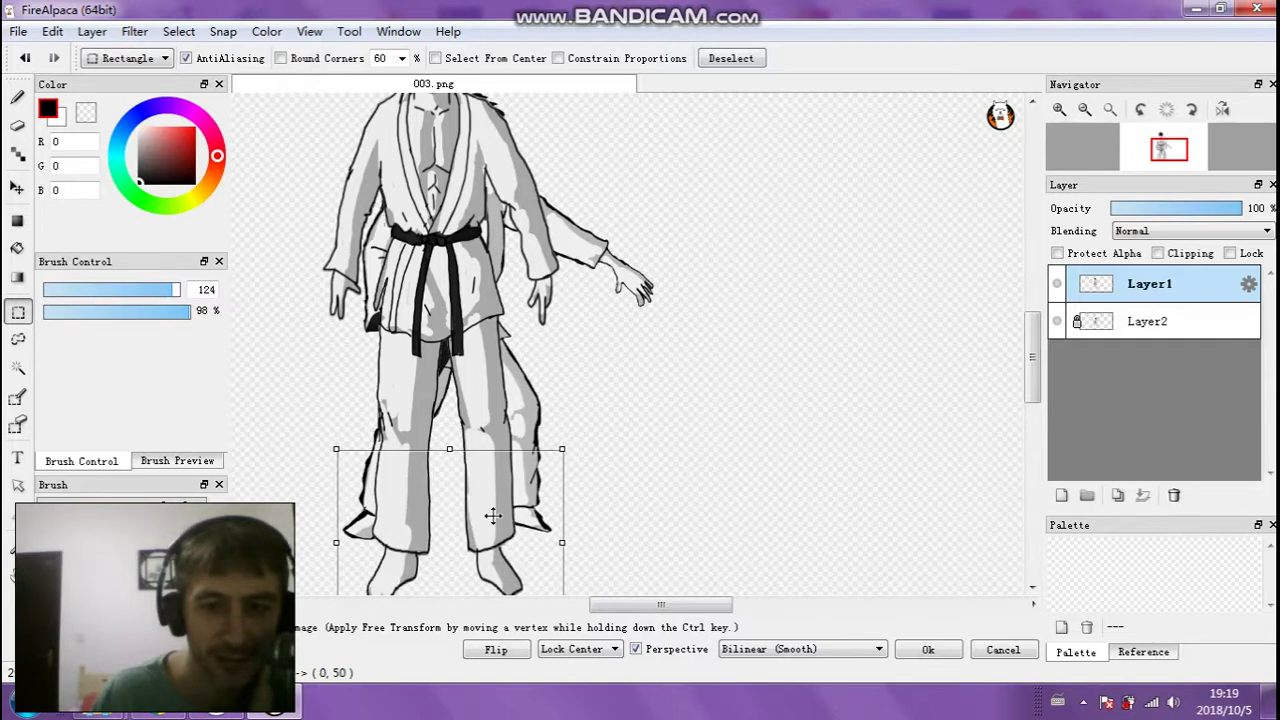
left_click(928, 650)
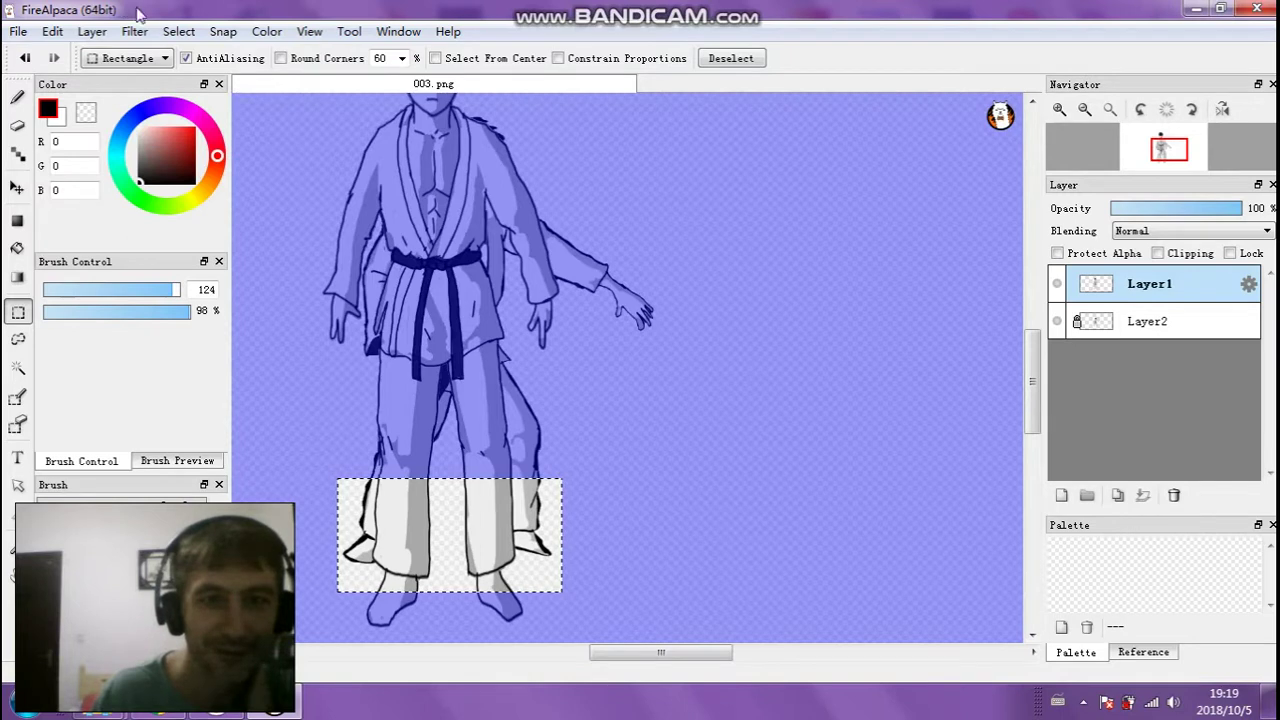
Clear the selection and hide Layer2 with the frame 002 figure
left_click(182, 31)
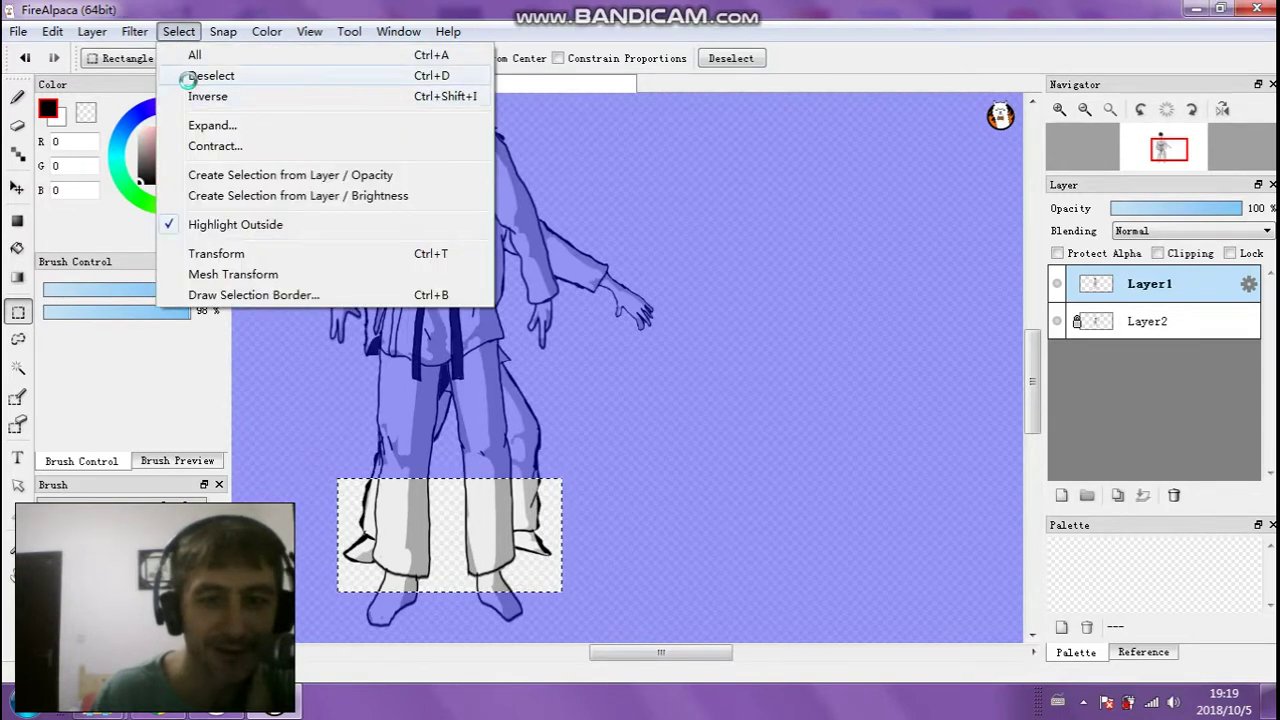
left_click(190, 76)
scroll(496, 437, "down", 1)
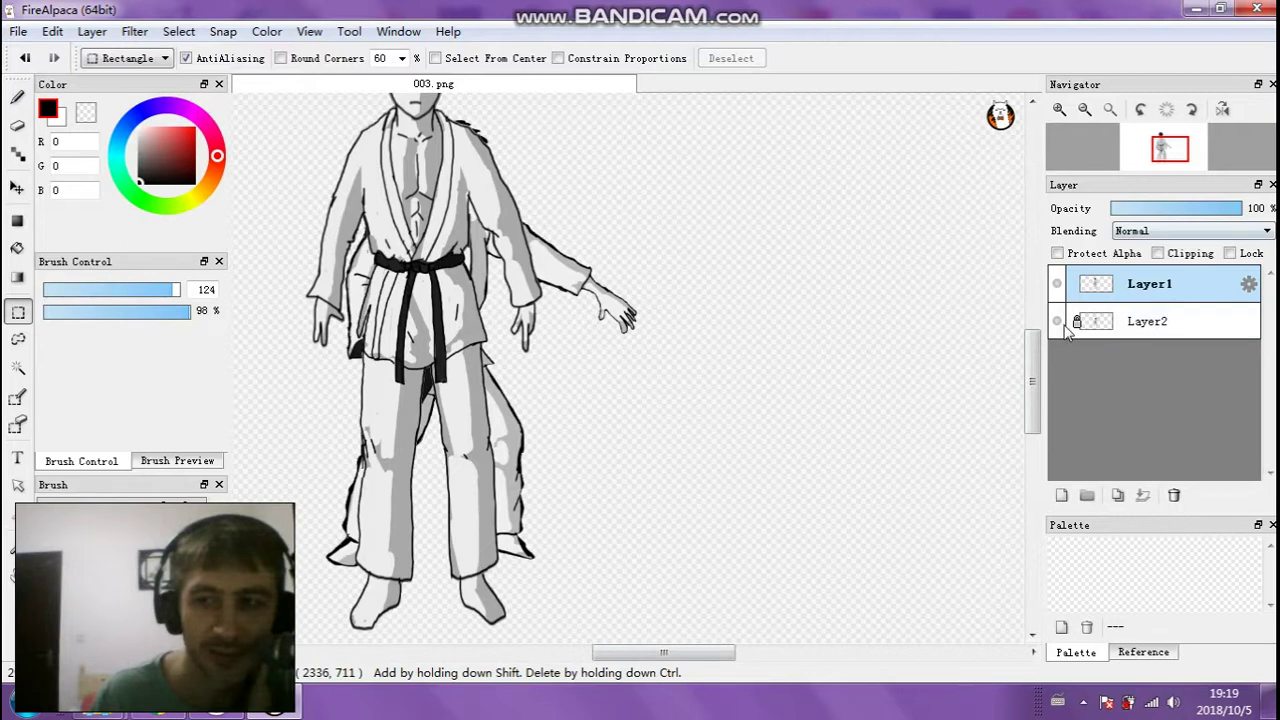
left_click(1057, 322)
Lasso the standing figure's right forearm and hand and lengthen them slightly with Transform
scroll(267, 352, "up", 1)
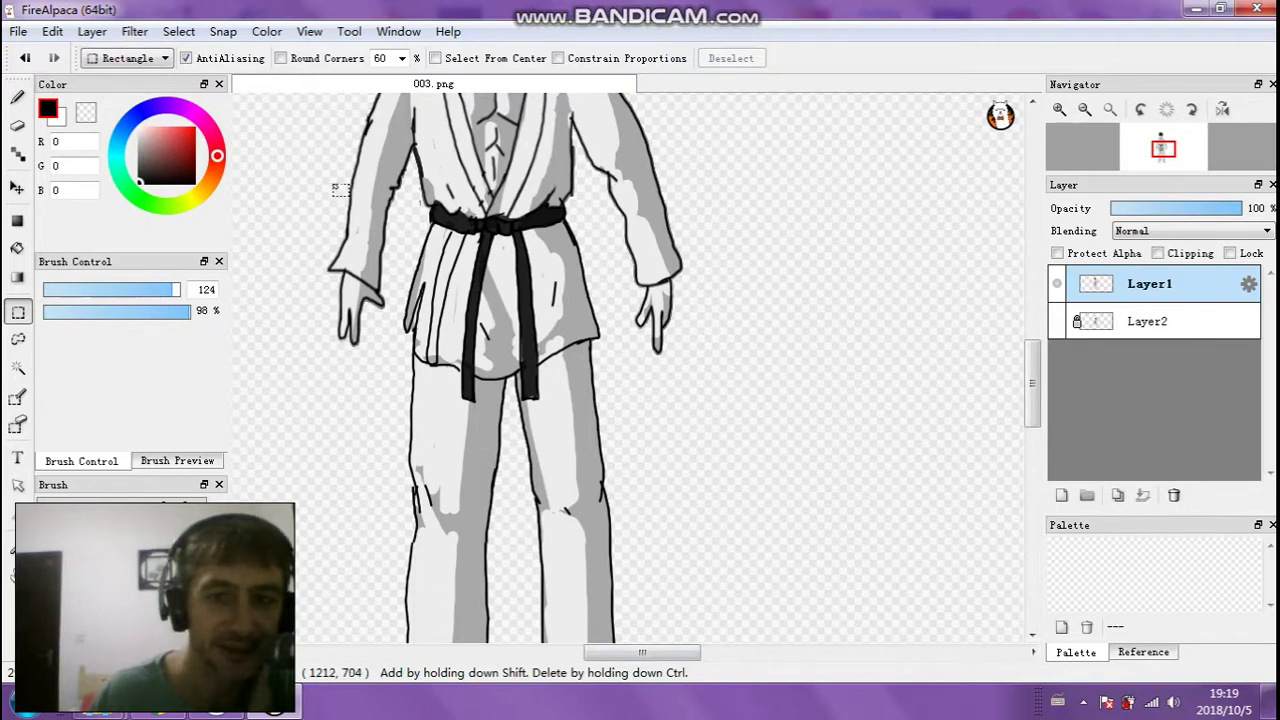
left_click(18, 339)
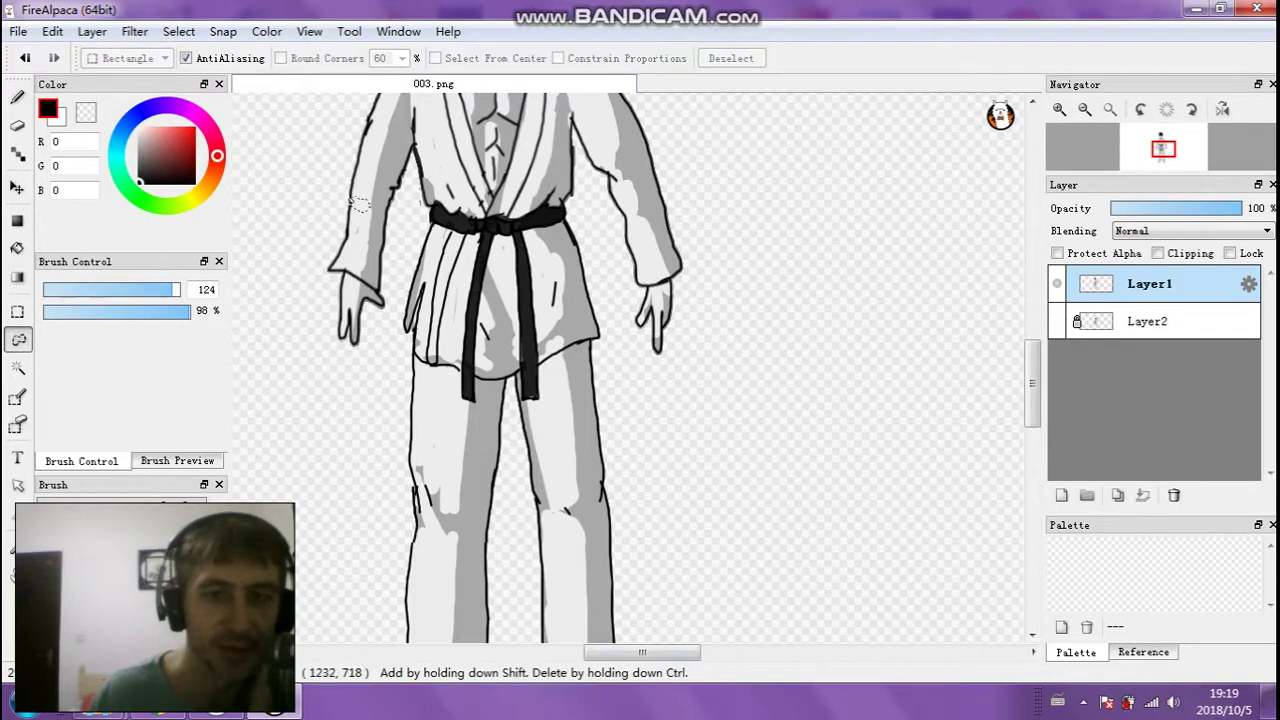
mouse_move(398, 310)
left_mouse_down()
mouse_move(362, 362)
mouse_move(308, 340)
mouse_move(315, 234)
mouse_move(360, 160)
left_mouse_up()
left_click(178, 32)
left_click(257, 251)
left_click_drag(360, 224, 361, 224)
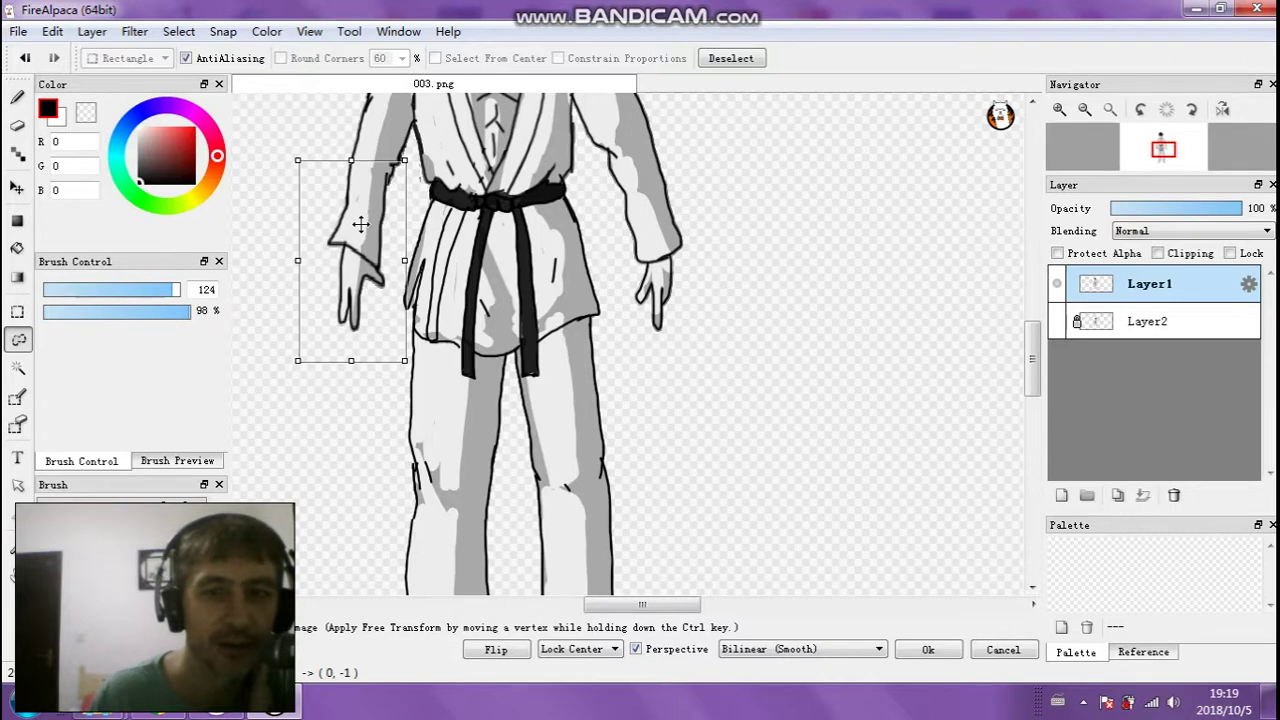
left_click(927, 649)
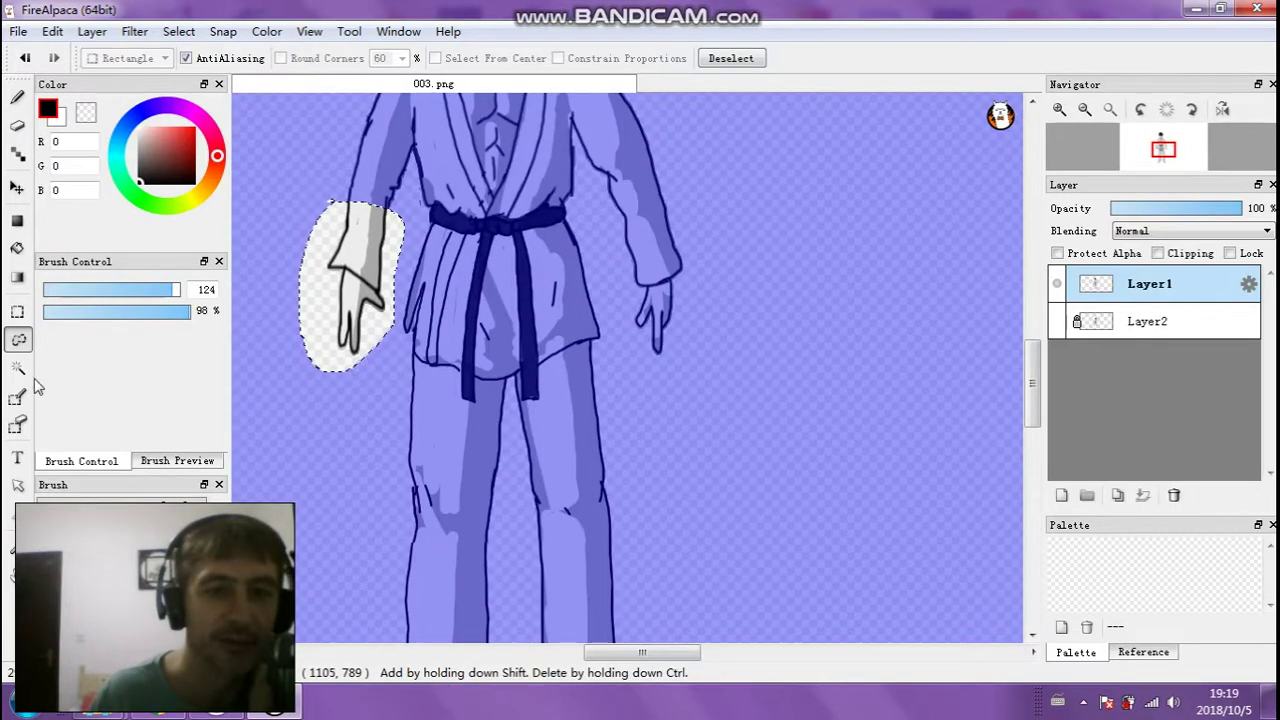
Lasso the standing figure's left forearm and hand on Layer1 and lengthen them slightly downward with Transform
mouse_move(597, 212)
left_mouse_down()
mouse_move(654, 160)
mouse_move(683, 173)
mouse_move(697, 221)
mouse_move(699, 322)
mouse_move(665, 404)
mouse_move(633, 394)
mouse_move(598, 267)
left_mouse_up()
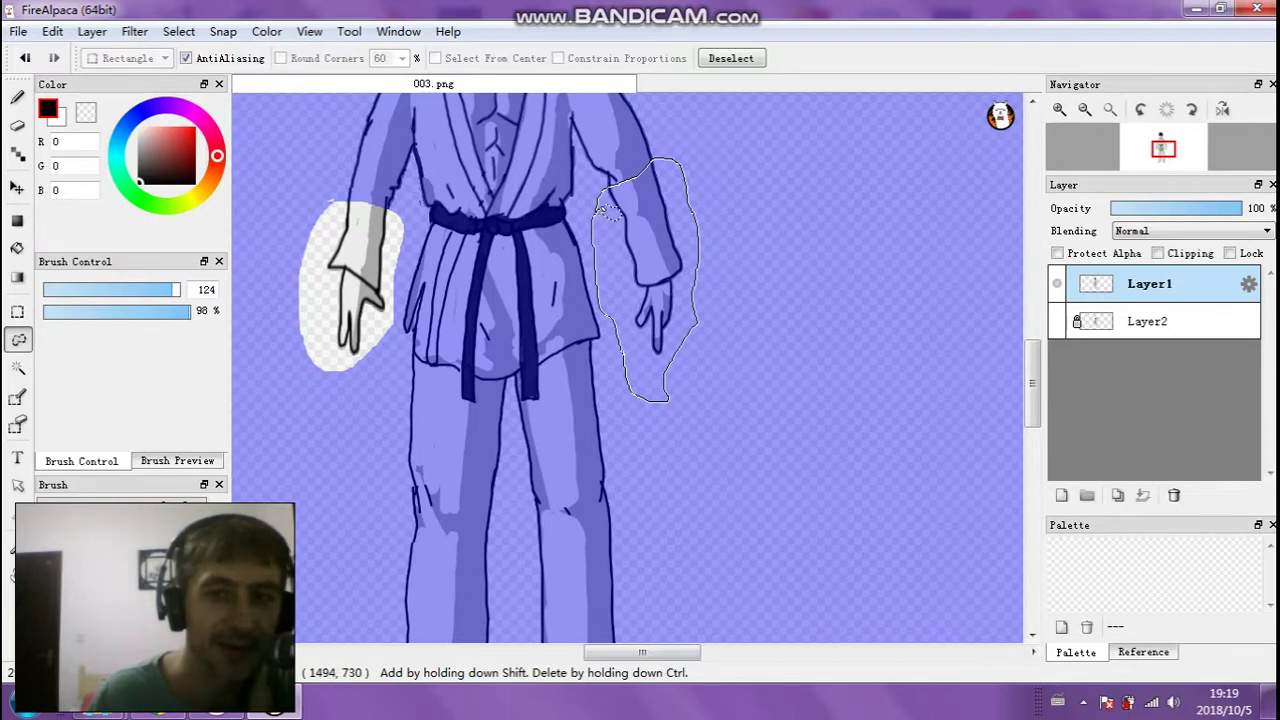
left_click_drag(600, 212, 598, 212)
left_click(179, 31)
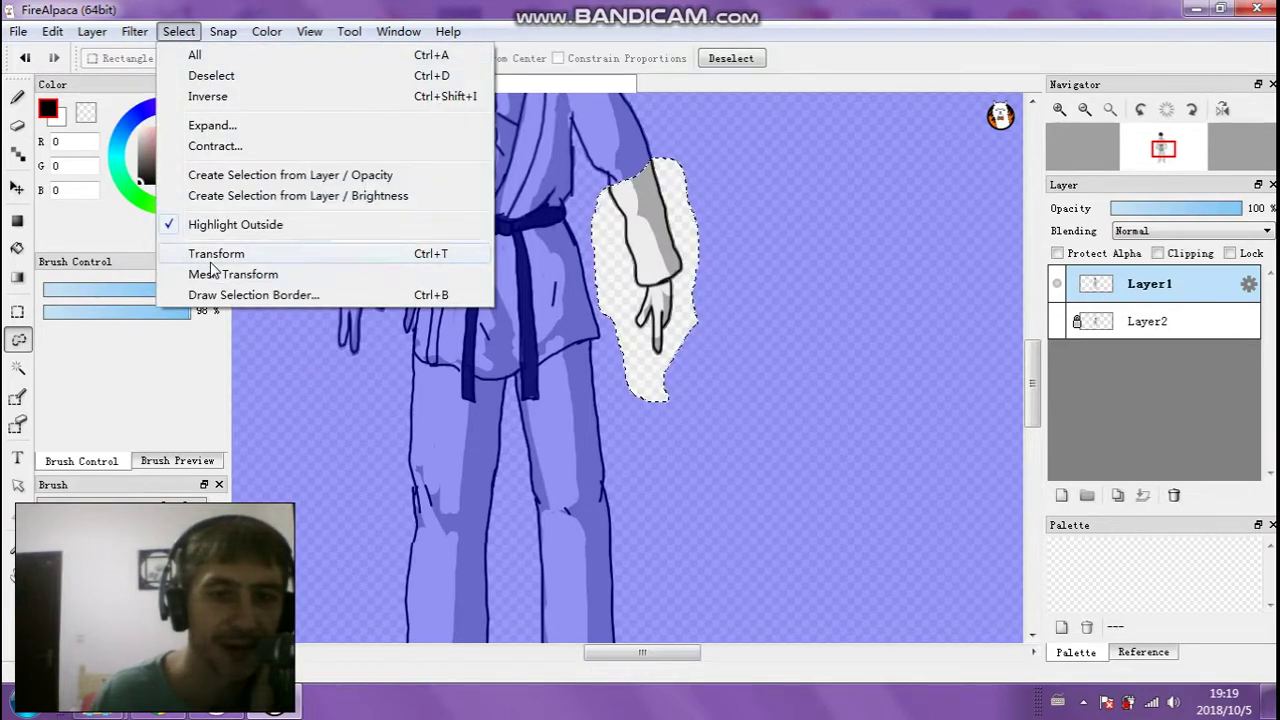
left_click(214, 255)
left_click_drag(643, 383, 643, 397)
mouse_move(648, 338)
left_mouse_down()
mouse_move(656, 355)
mouse_move(650, 340)
left_mouse_up()
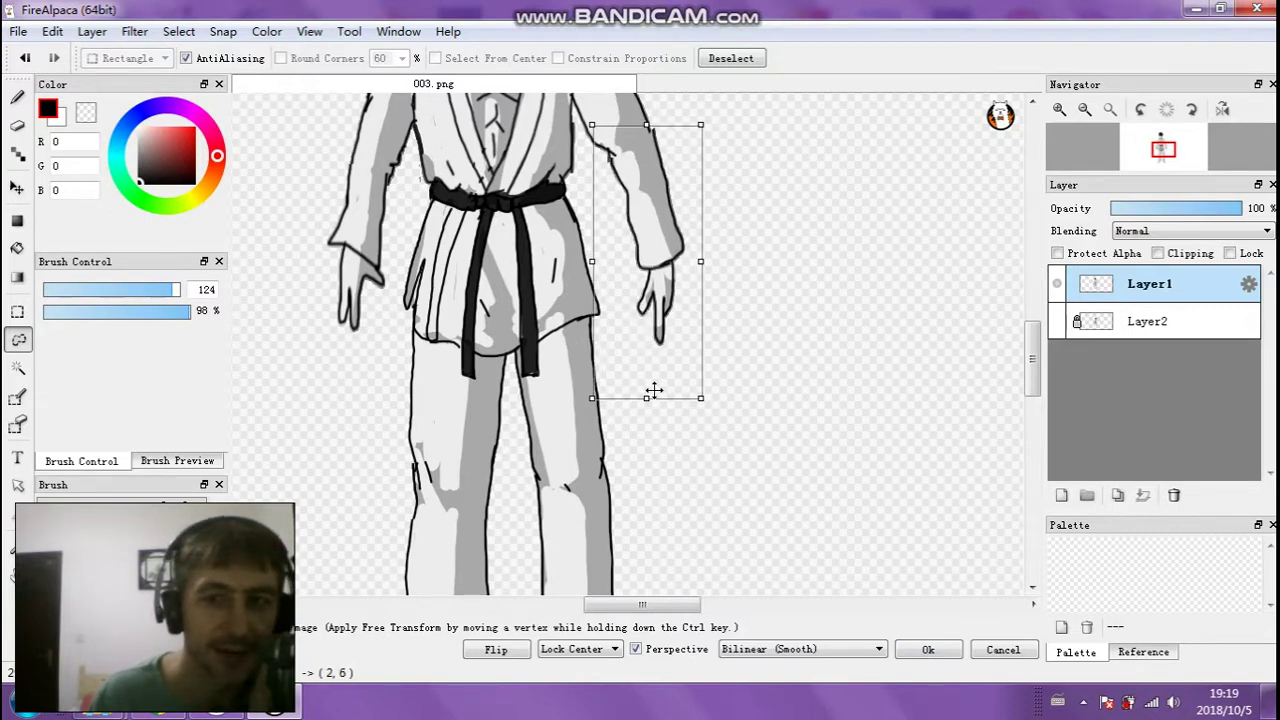
left_click_drag(648, 398, 646, 406)
left_click_drag(657, 363, 657, 371)
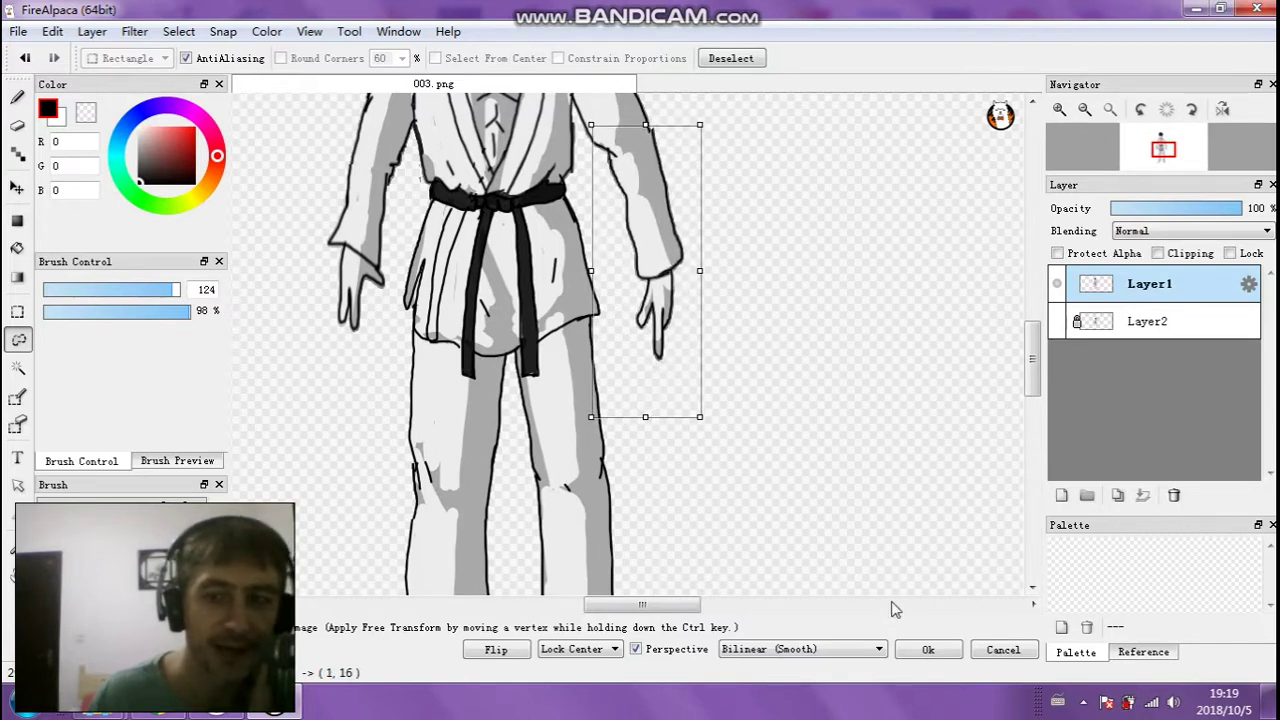
left_click(929, 650)
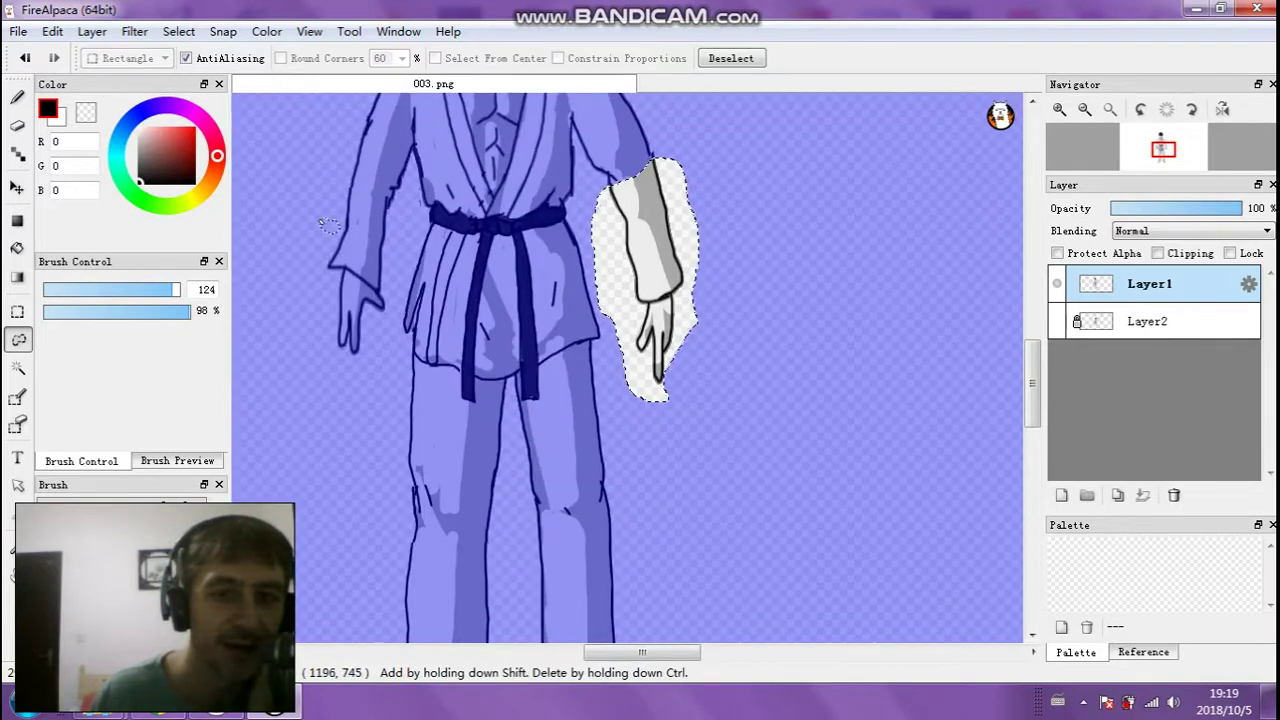
Lasso the standing figure's right forearm and hand, enlarge and lengthen them with Transform to match the other arm, and clear the selection
left_click_drag(326, 184, 404, 193)
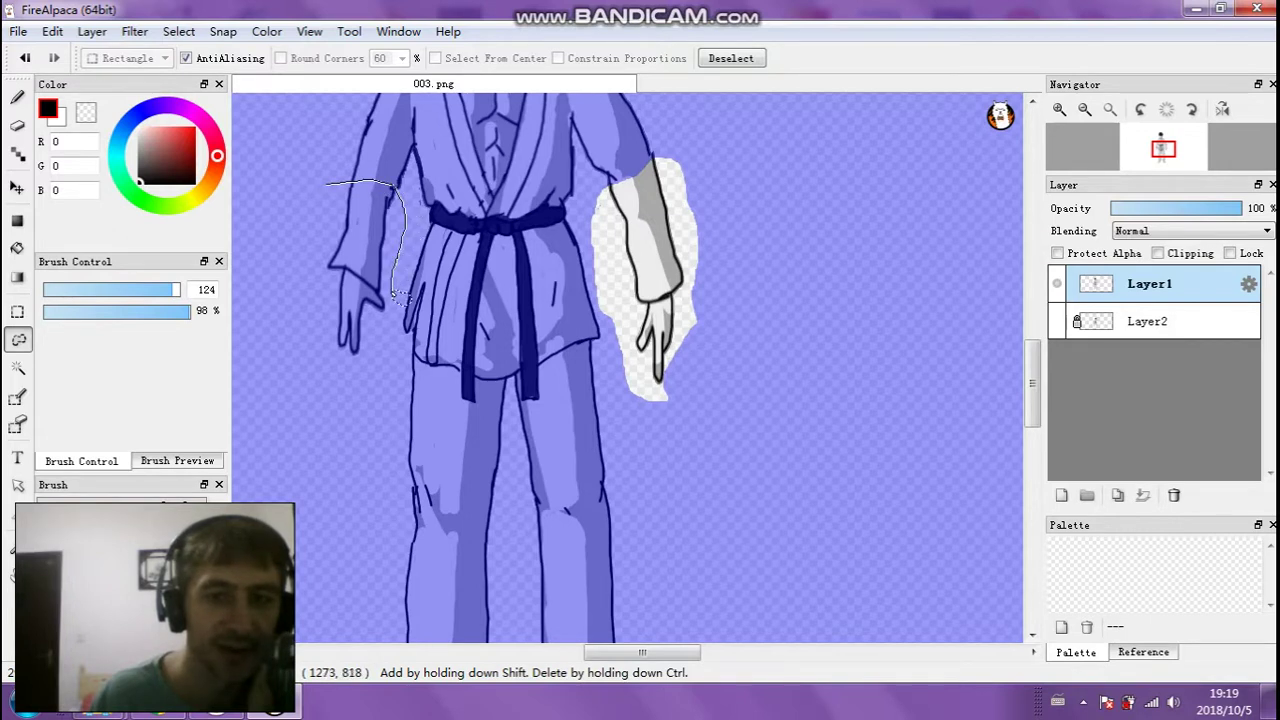
mouse_move(399, 319)
left_mouse_down()
mouse_move(377, 357)
mouse_move(335, 395)
mouse_move(290, 362)
mouse_move(326, 188)
left_mouse_up()
left_click(179, 31)
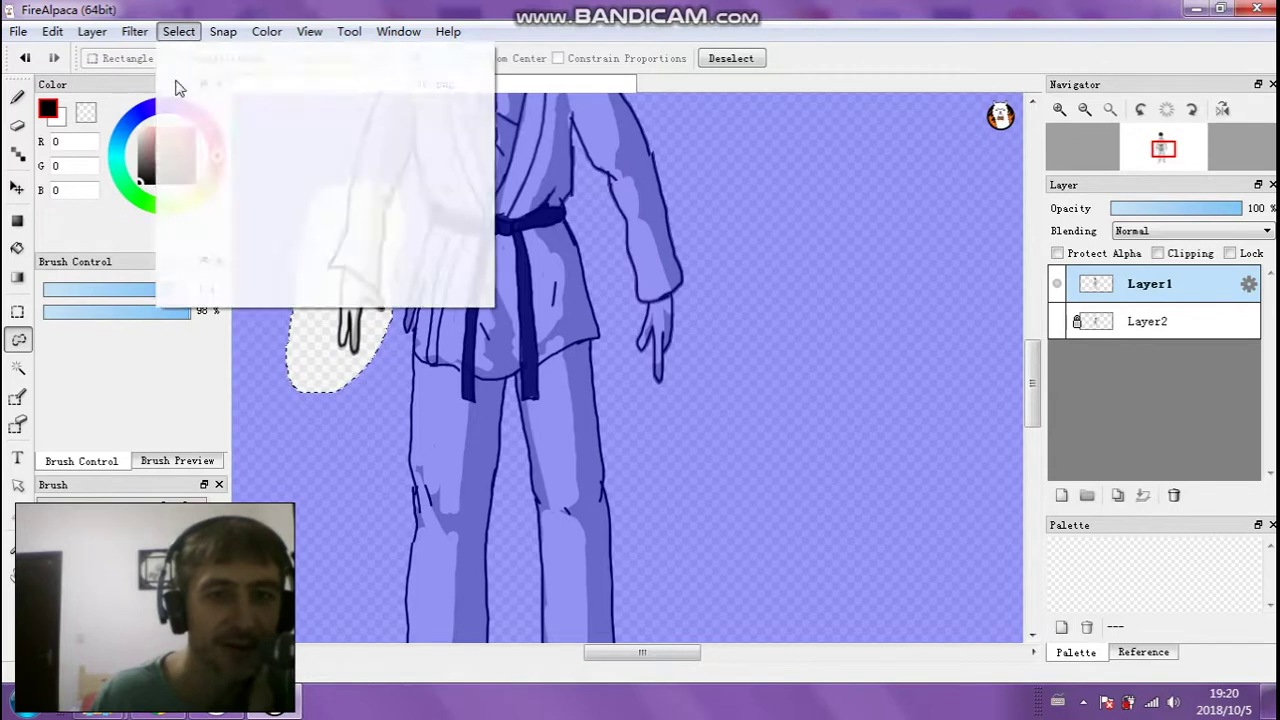
left_click(216, 253)
left_click_drag(345, 369, 345, 393)
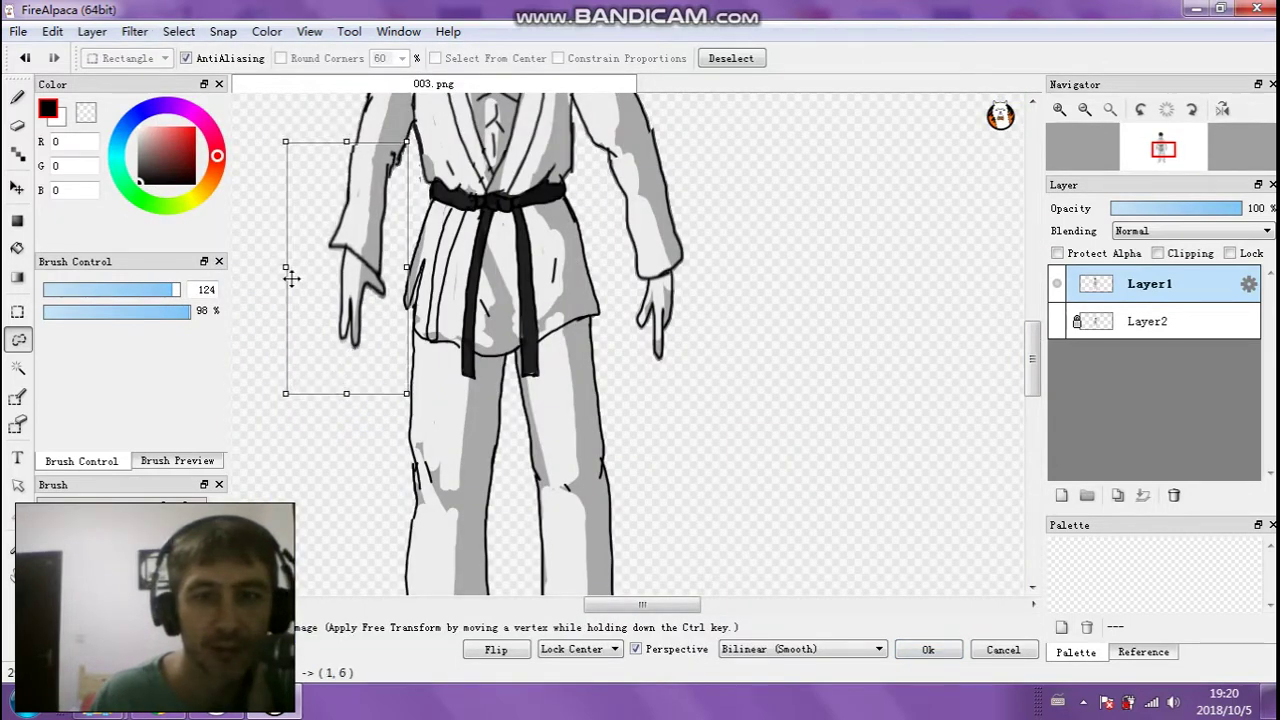
left_click_drag(285, 265, 280, 265)
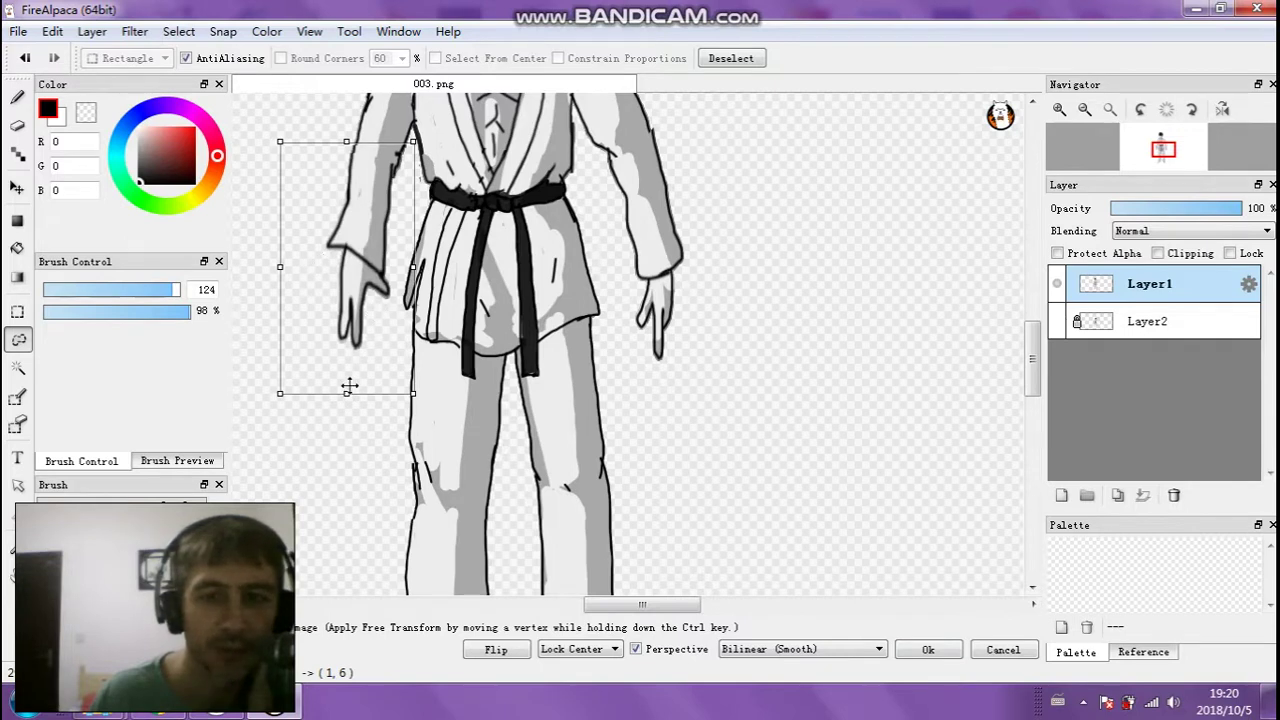
left_click_drag(280, 393, 274, 400)
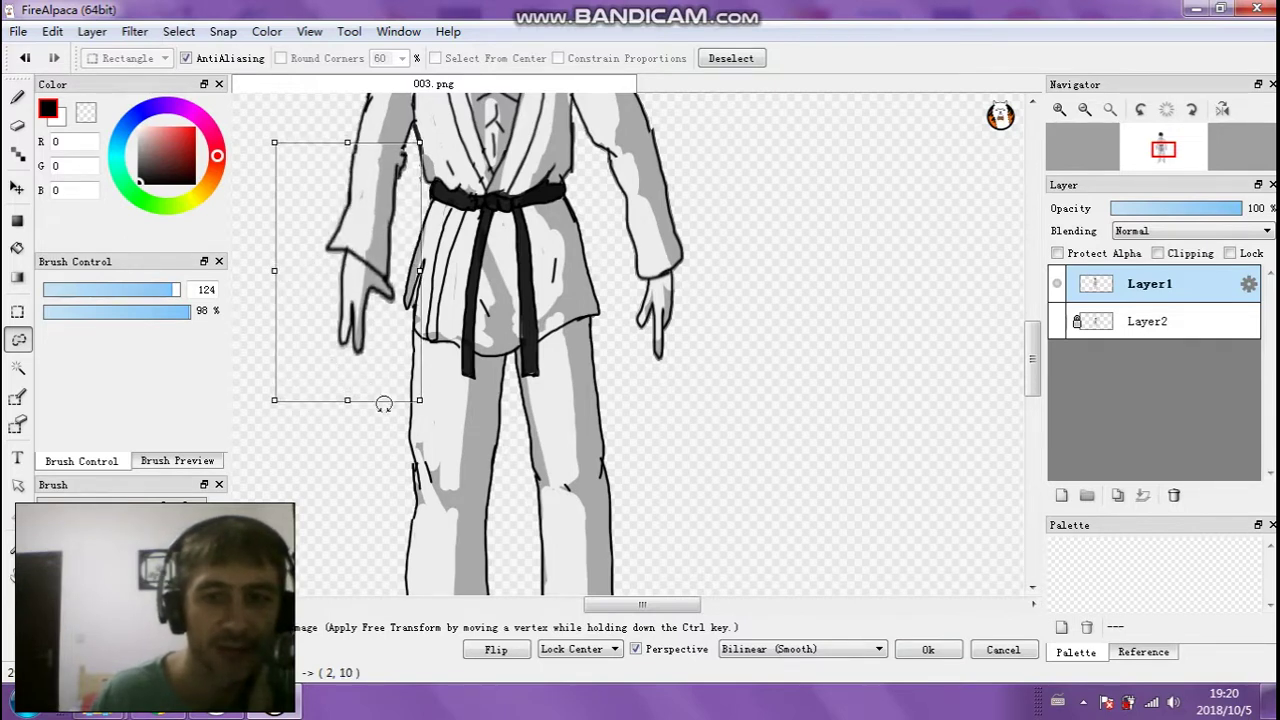
left_click_drag(274, 400, 268, 407)
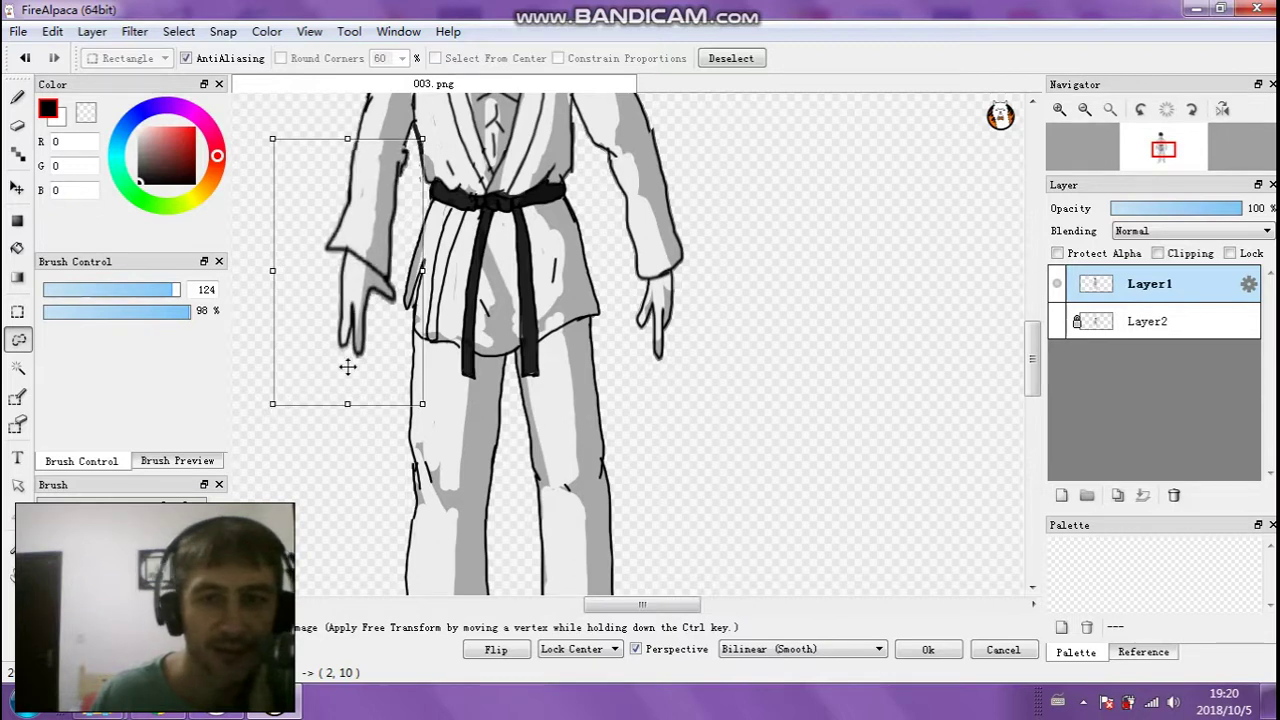
left_click_drag(346, 366, 342, 373)
left_click_drag(341, 153, 341, 146)
left_click_drag(412, 278, 401, 288)
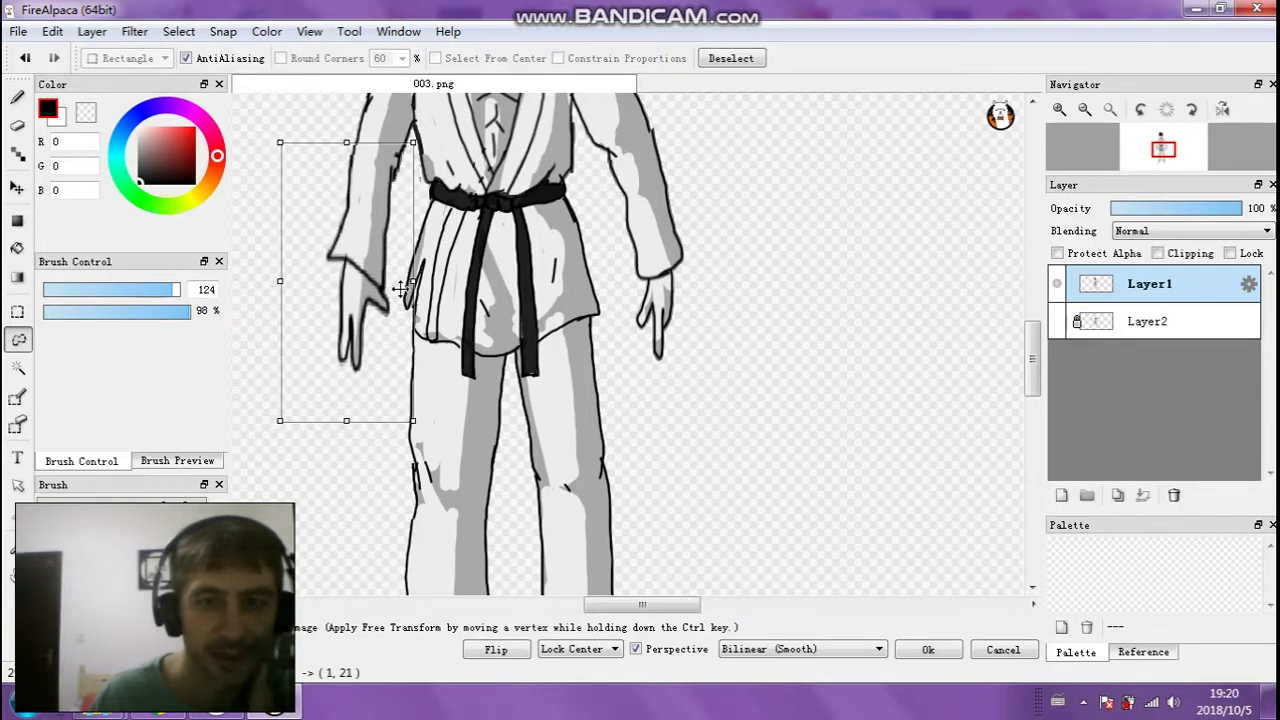
left_click(915, 651)
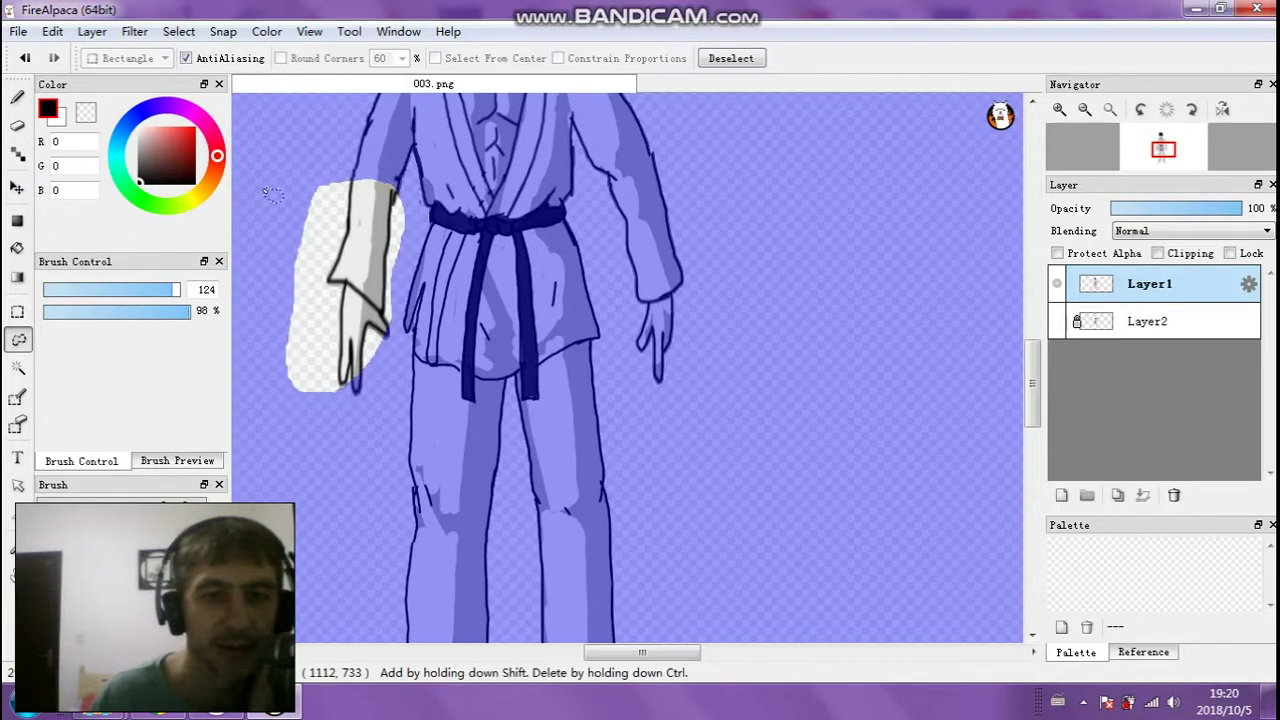
key("ctrl+d")
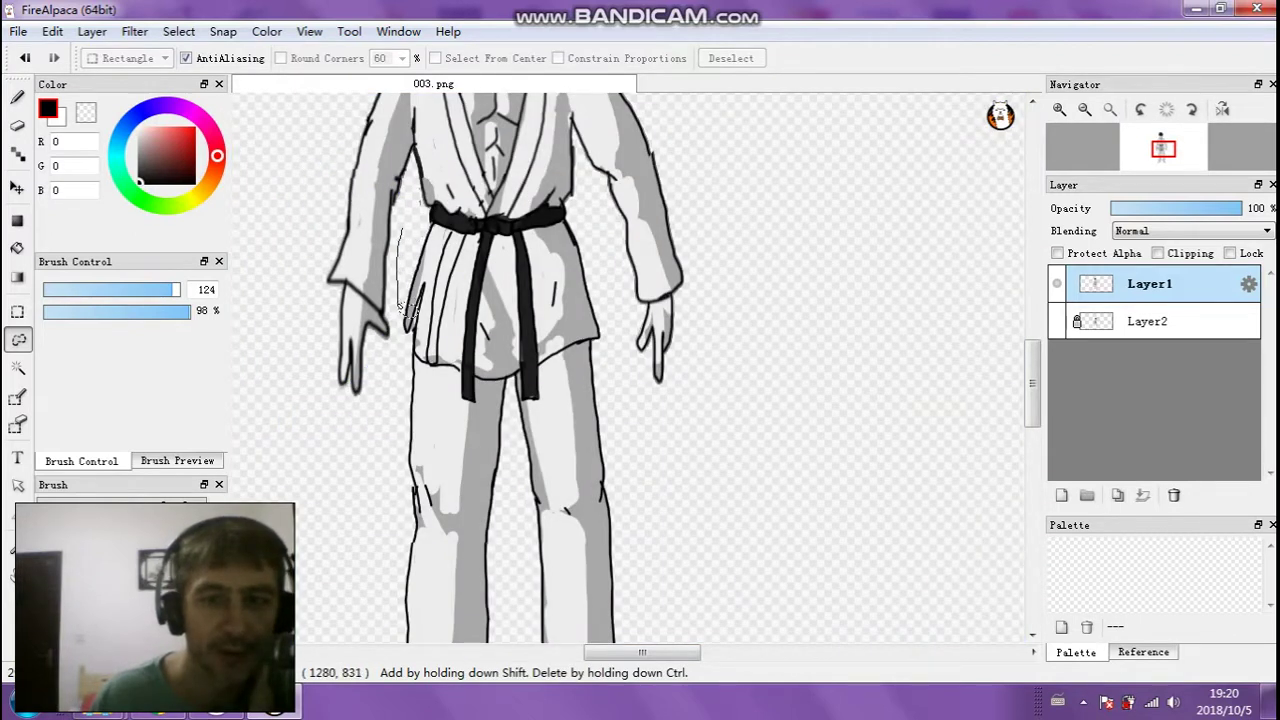
Lasso the right sleeve and hand, slightly lower the input and output white points with Levels, and clear the selection
mouse_move(370, 428)
left_mouse_down()
mouse_move(328, 418)
mouse_move(290, 339)
mouse_move(302, 213)
mouse_move(342, 150)
left_mouse_up()
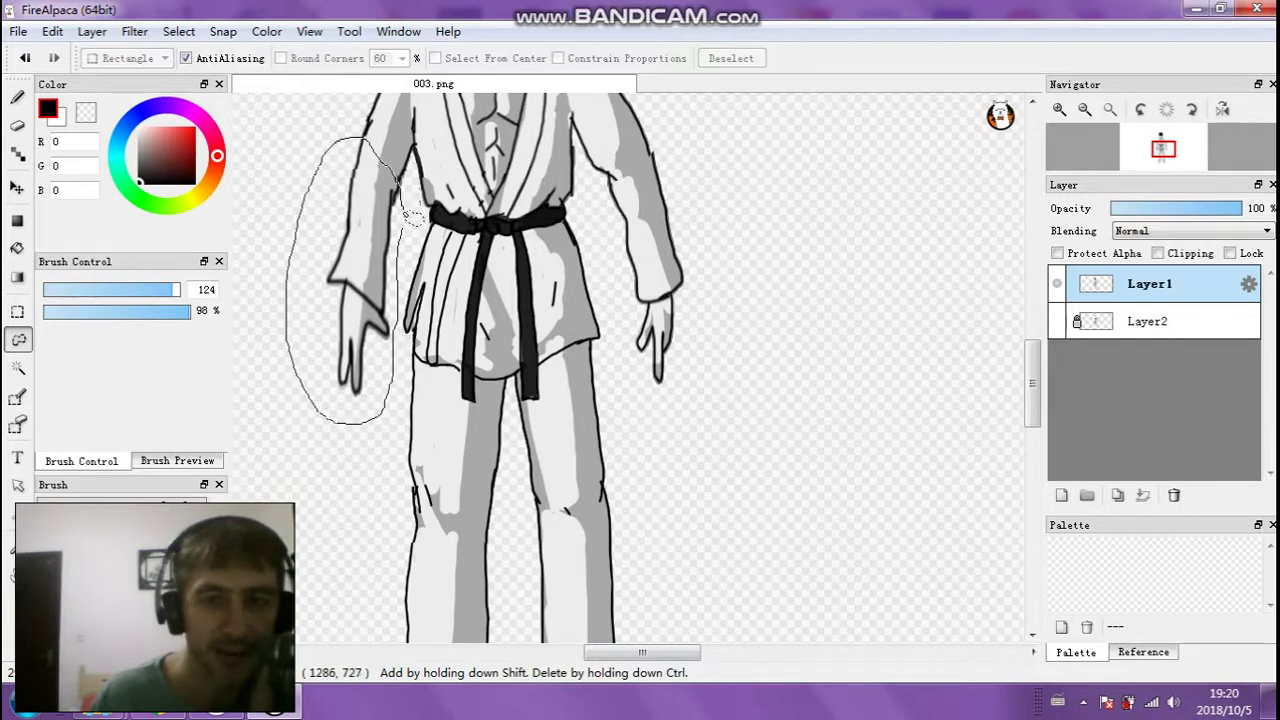
left_click_drag(405, 237, 403, 258)
left_click(134, 31)
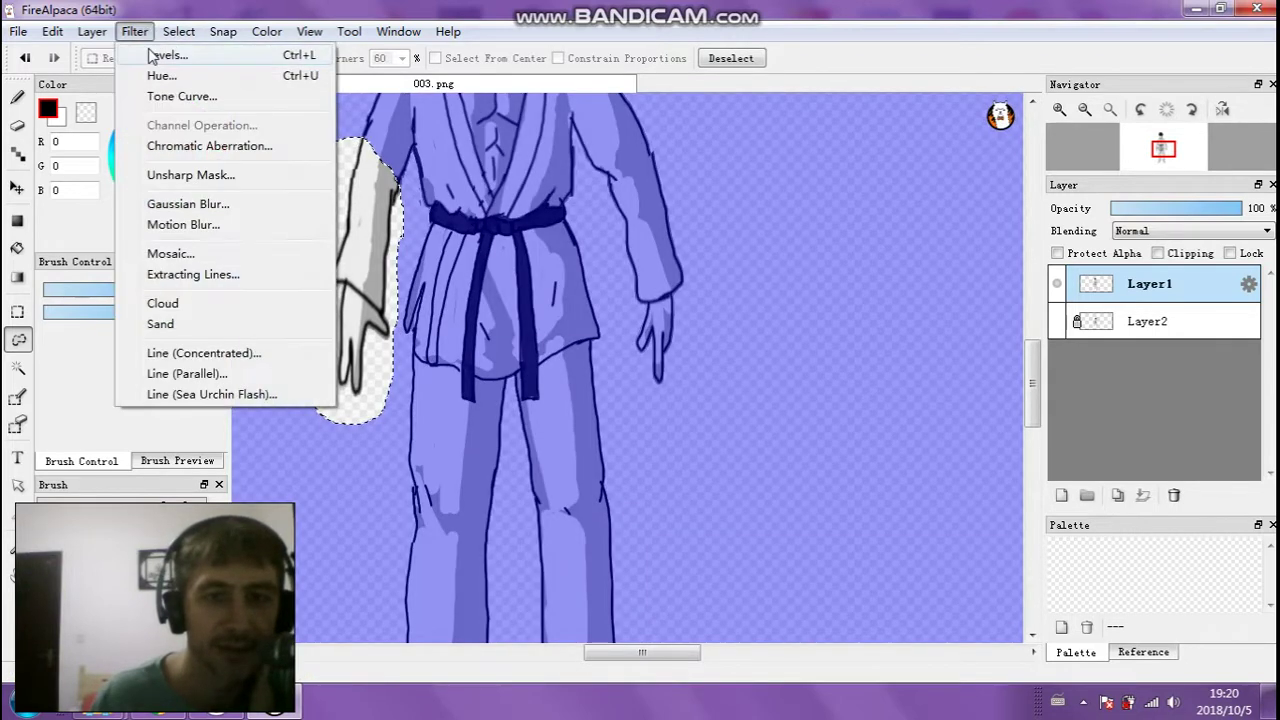
left_click(170, 51)
left_click_drag(760, 358, 751, 360)
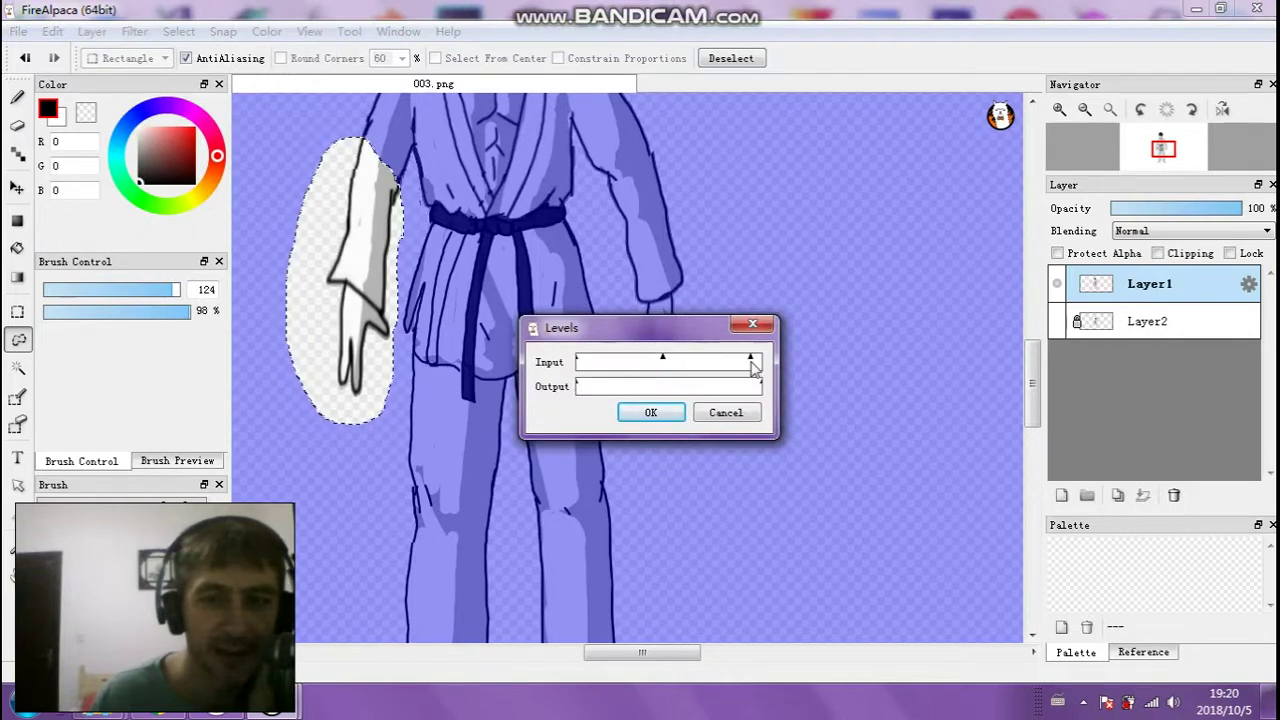
left_click_drag(760, 386, 750, 398)
left_click(650, 412)
left_click(179, 31)
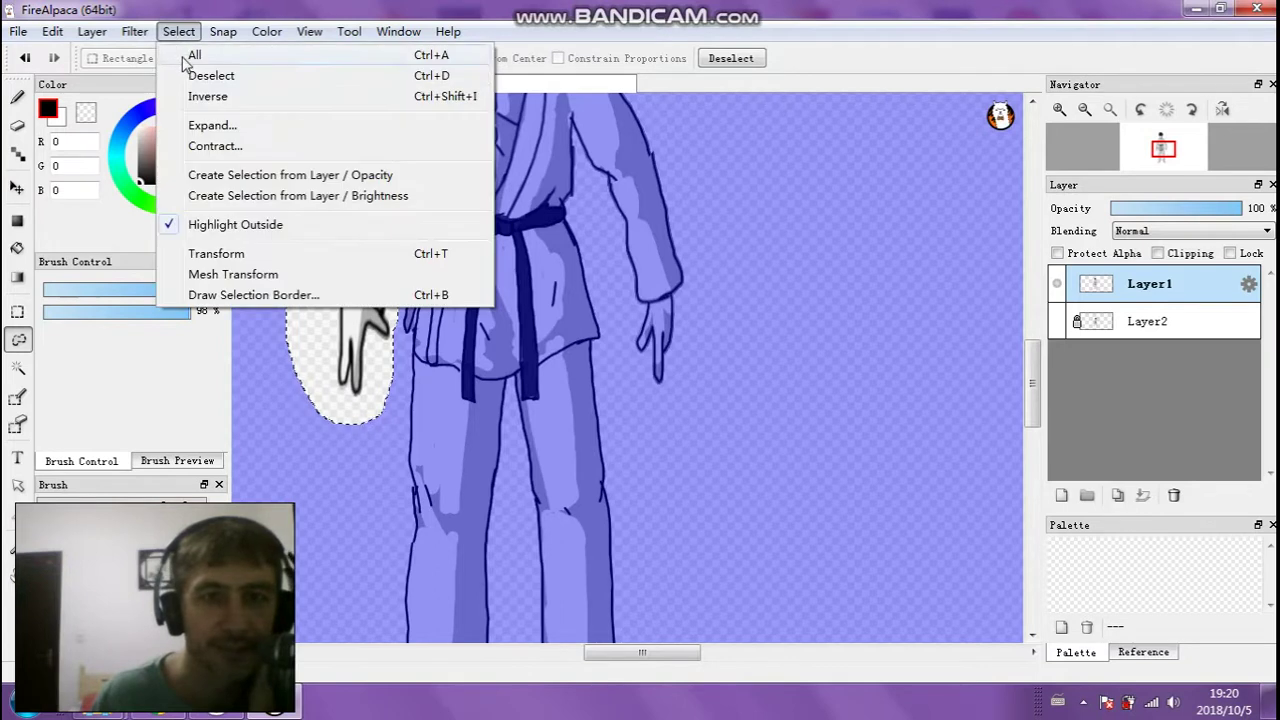
left_click(195, 74)
Show Layer2 again and compare the standing figure's whole body with the frame 002 figure
scroll(908, 309, "down", 3)
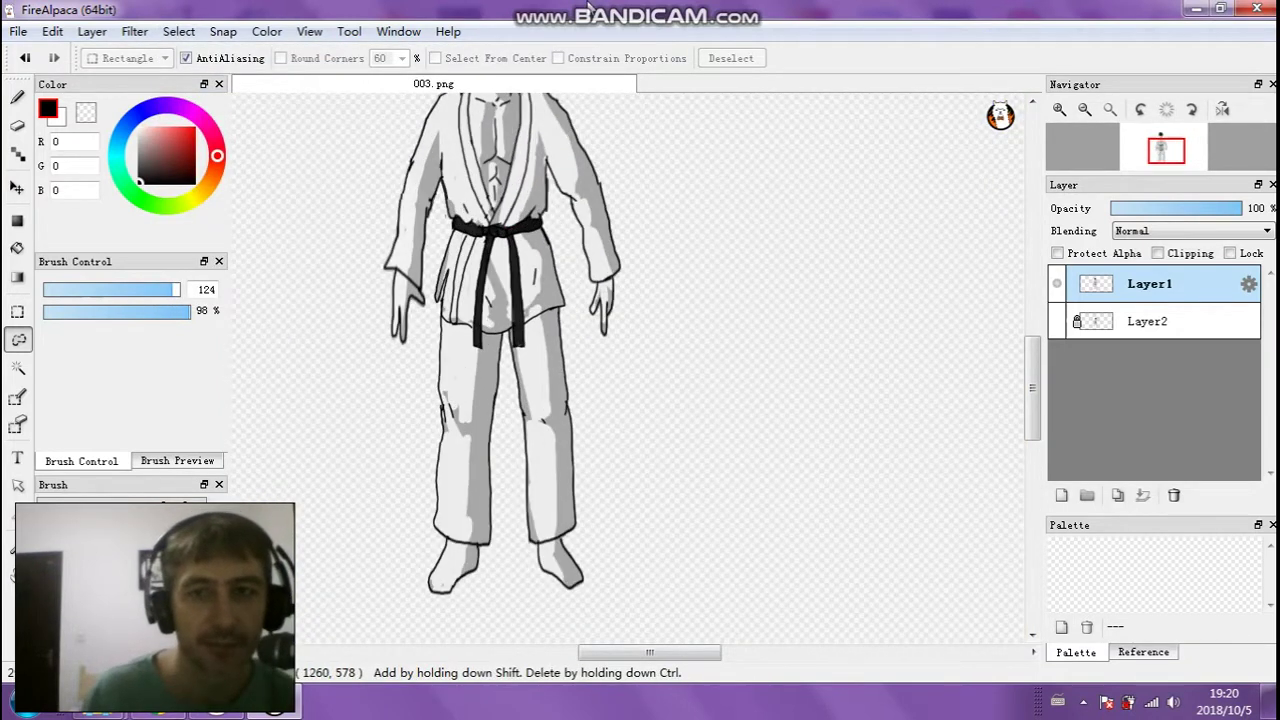
mouse_move(590, 8)
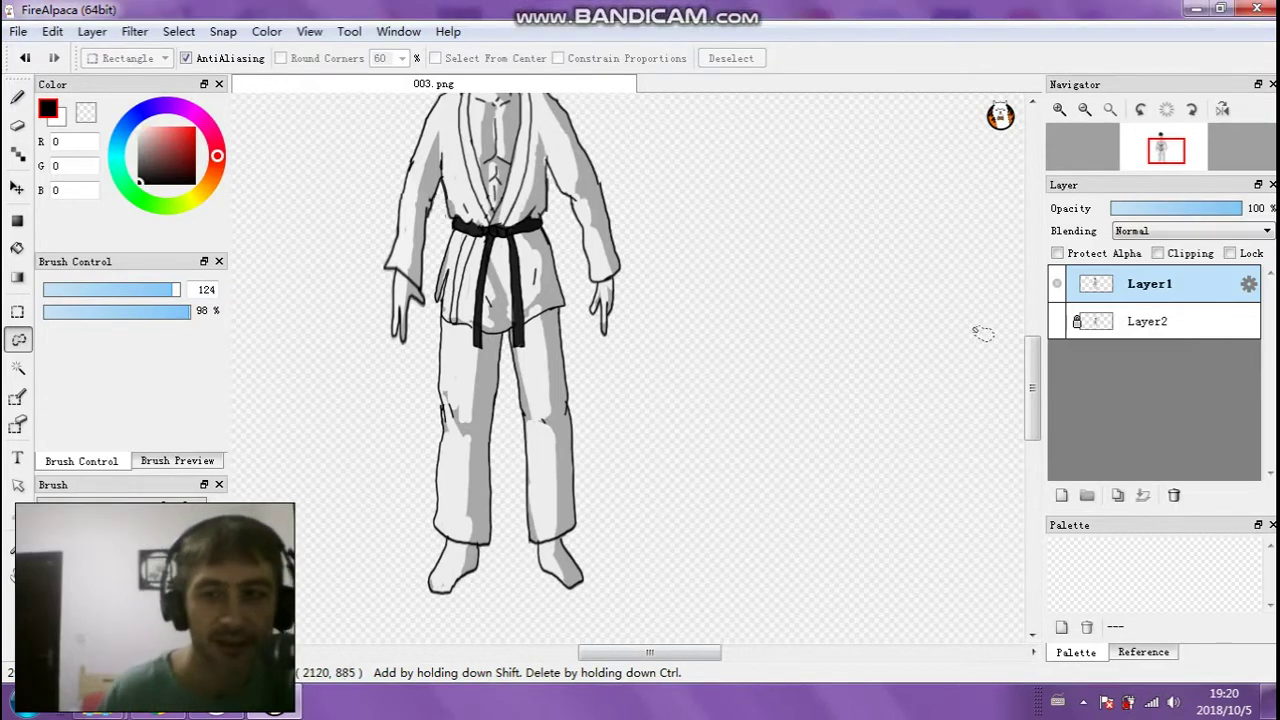
left_click_drag(1032, 374, 1032, 346)
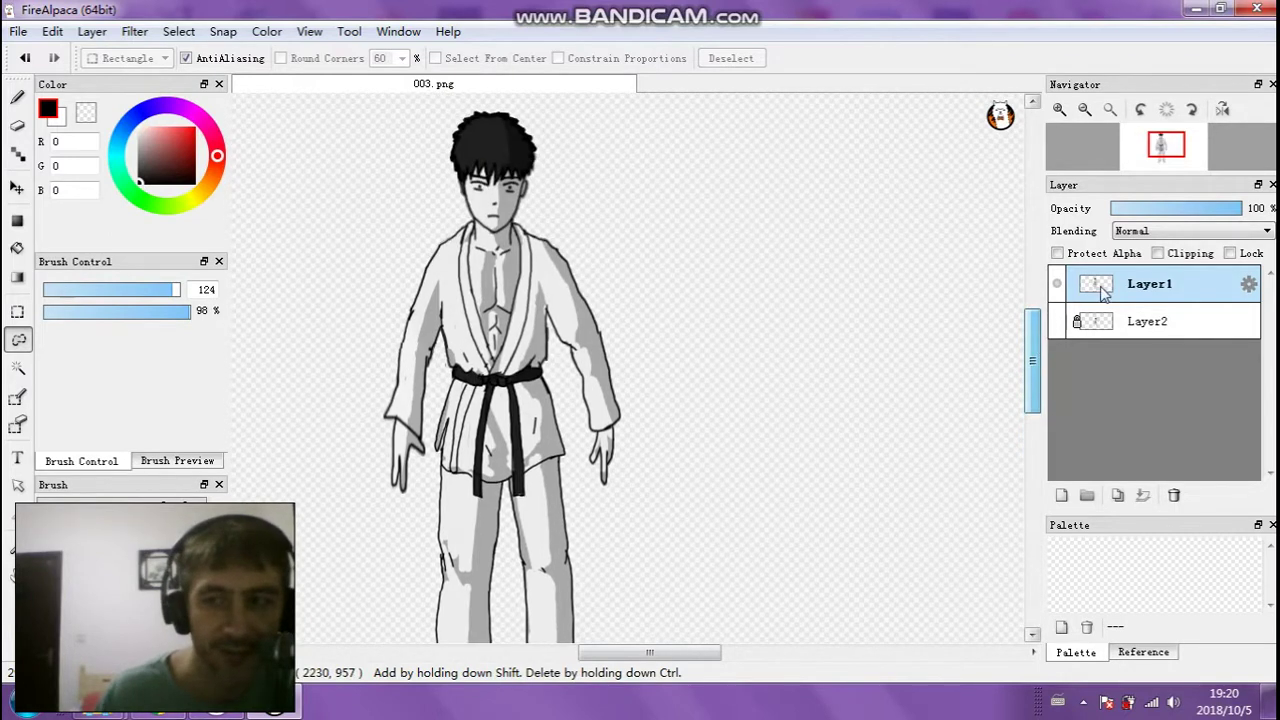
left_click(1057, 321)
scroll(889, 314, "up", 2)
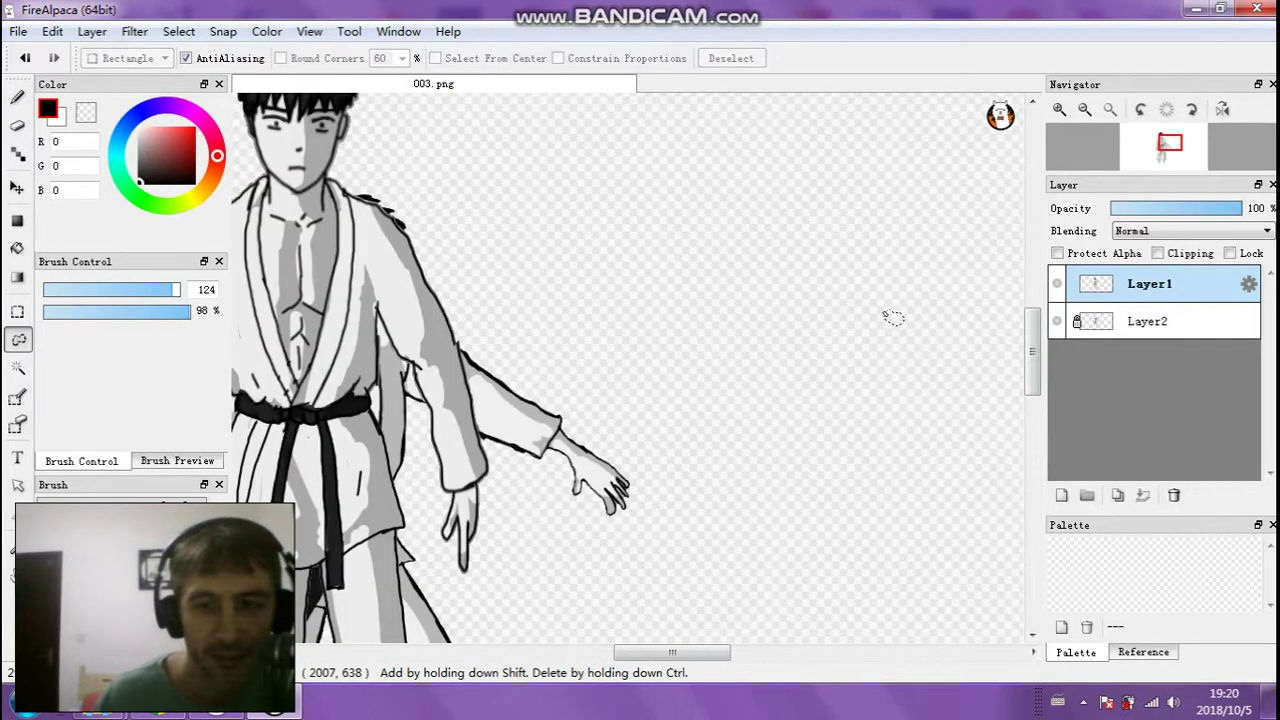
scroll(889, 314, "down", 2)
left_click_drag(1036, 364, 1034, 390)
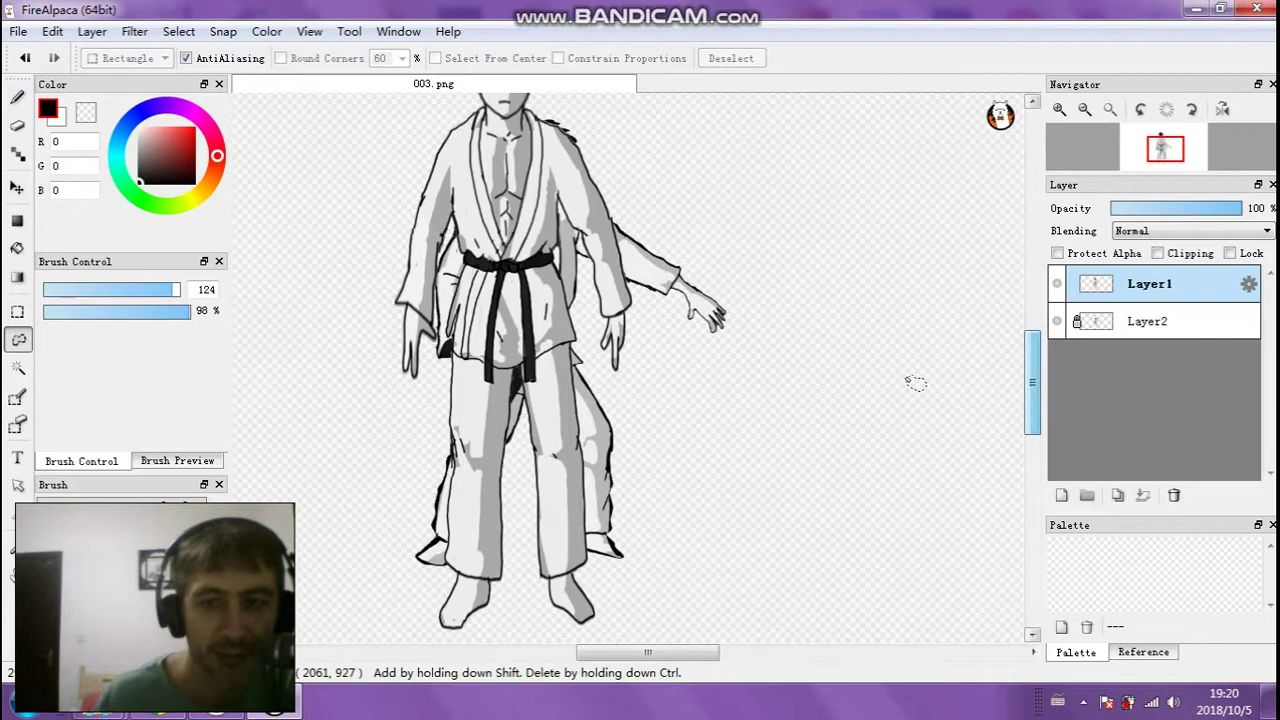
scroll(908, 380, "down", 1)
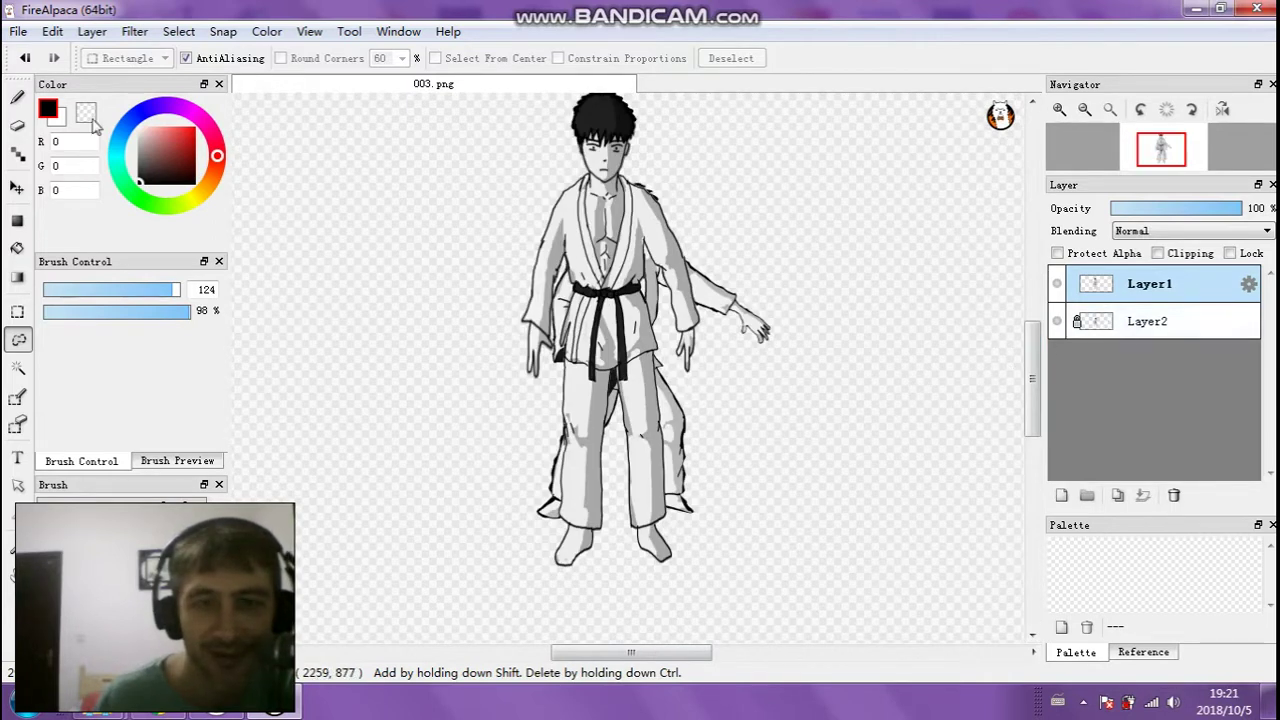
left_click(179, 31)
left_click(205, 252)
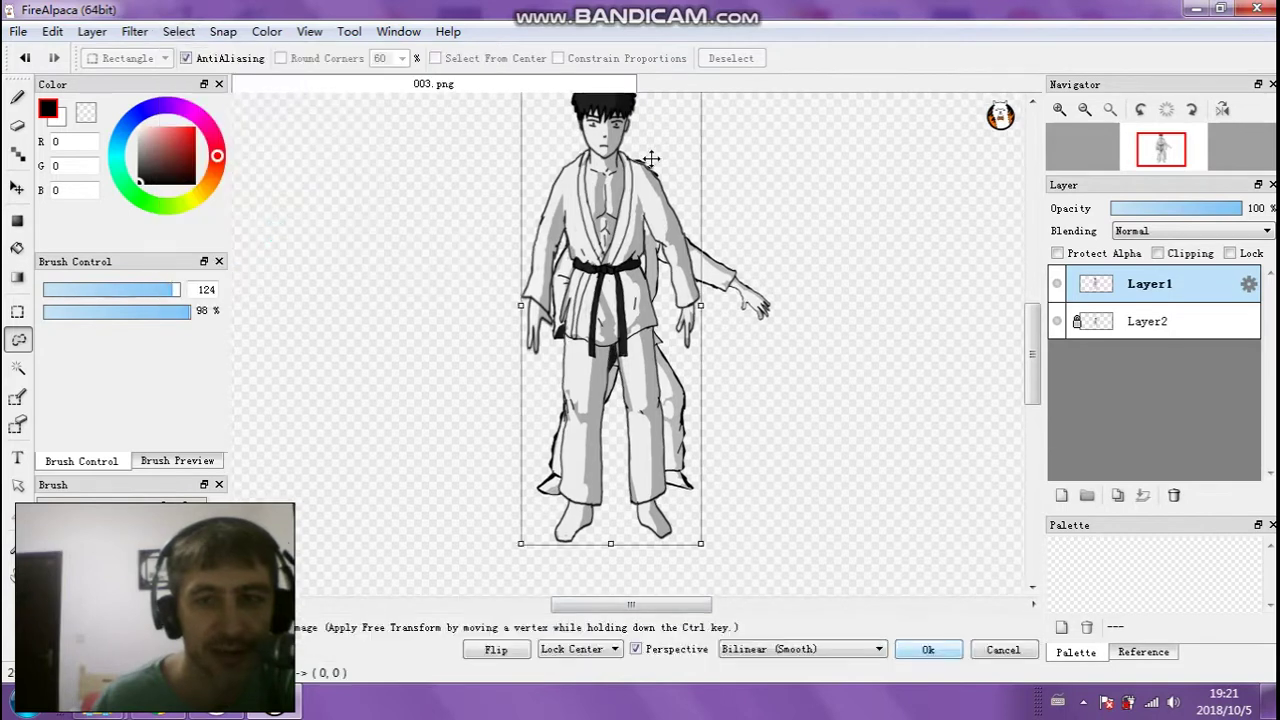
left_click_drag(1032, 350, 1032, 335)
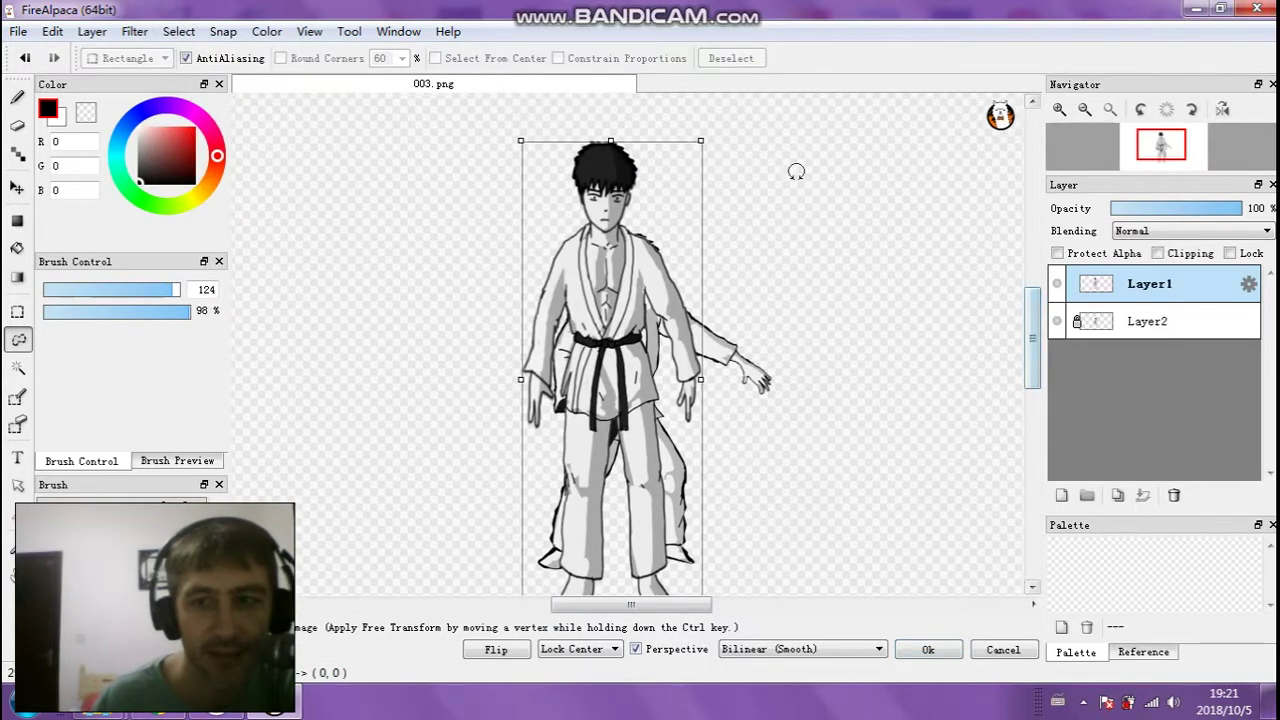
Move Layer1 beneath Layer2 and try to scale the standing figure down toward the frame 002 figure's size with Transform
left_click_drag(1104, 288, 1104, 328)
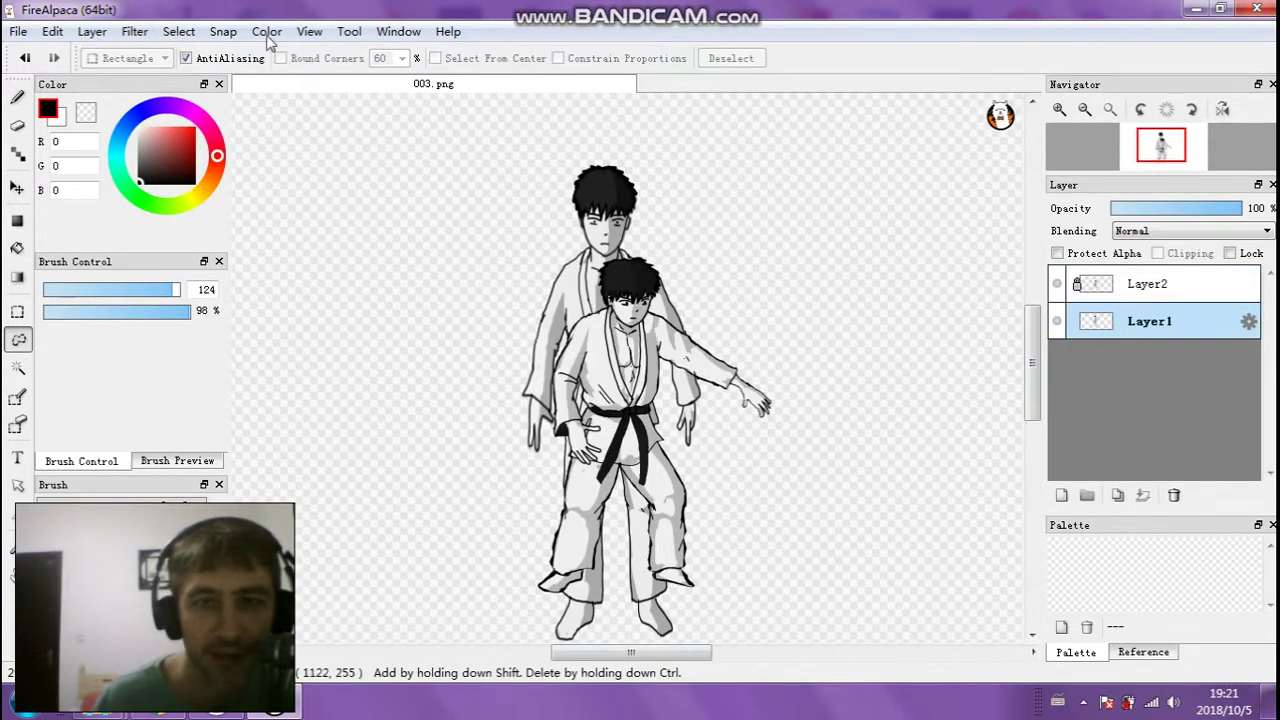
left_click(195, 34)
left_click(195, 253)
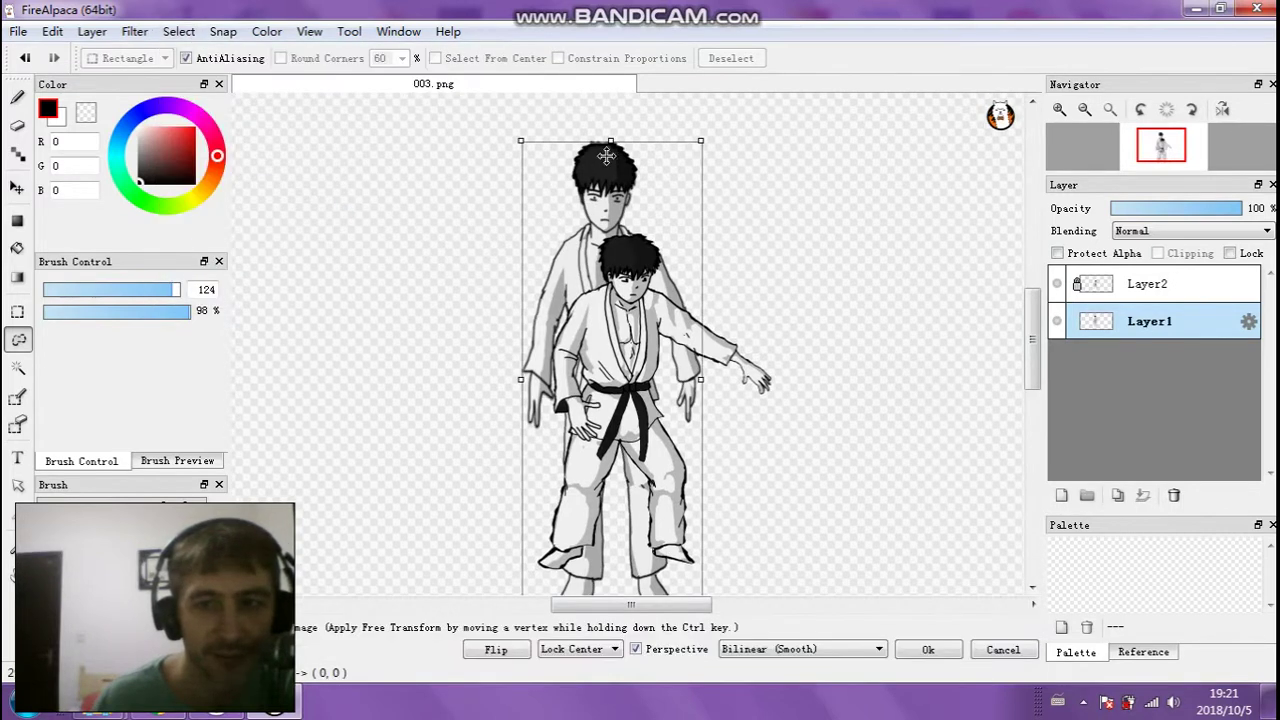
left_click_drag(704, 144, 689, 175)
left_click_drag(693, 376, 659, 387)
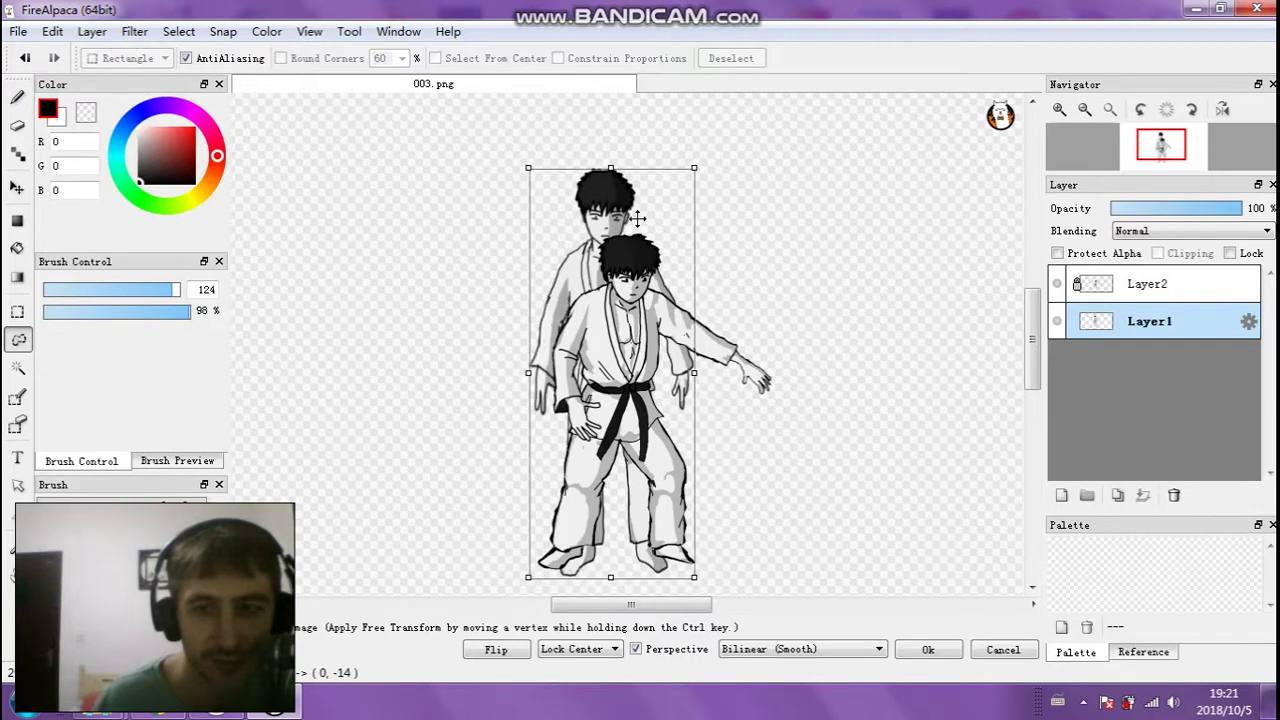
left_click_drag(694, 169, 679, 195)
left_click_drag(657, 304, 659, 321)
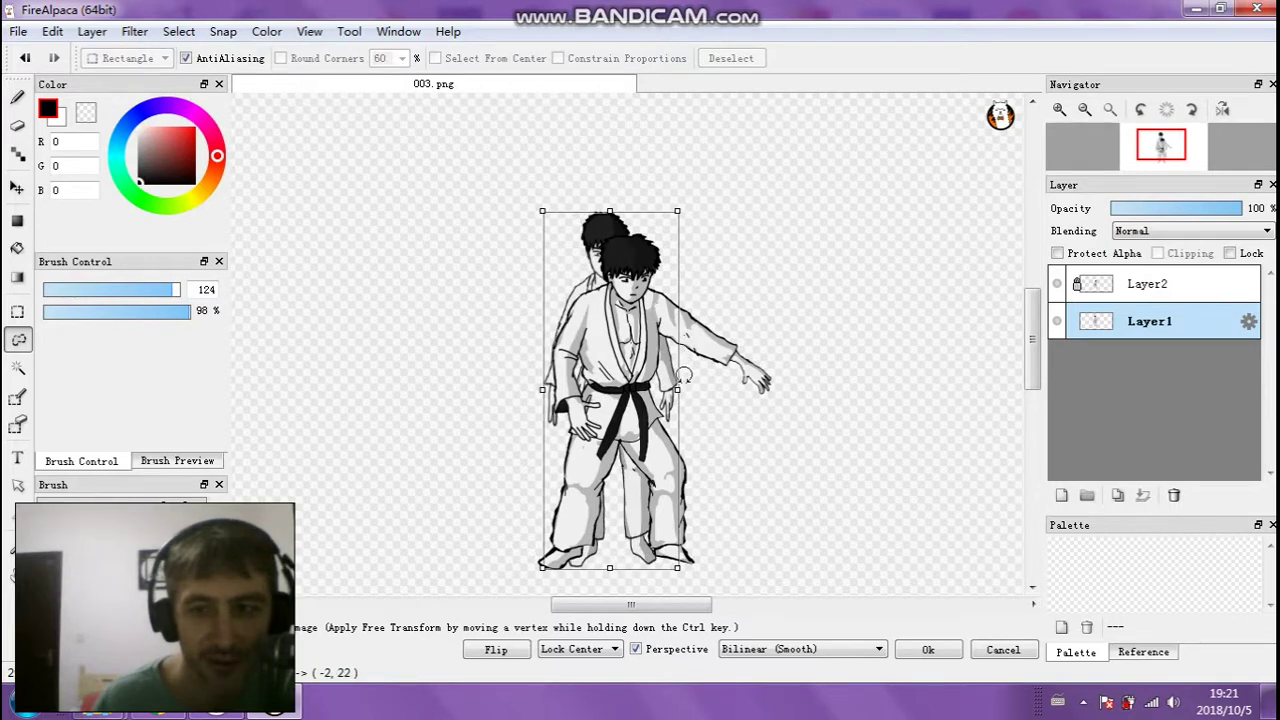
mouse_move(680, 387)
left_mouse_down()
mouse_move(658, 364)
mouse_move(703, 389)
left_mouse_up()
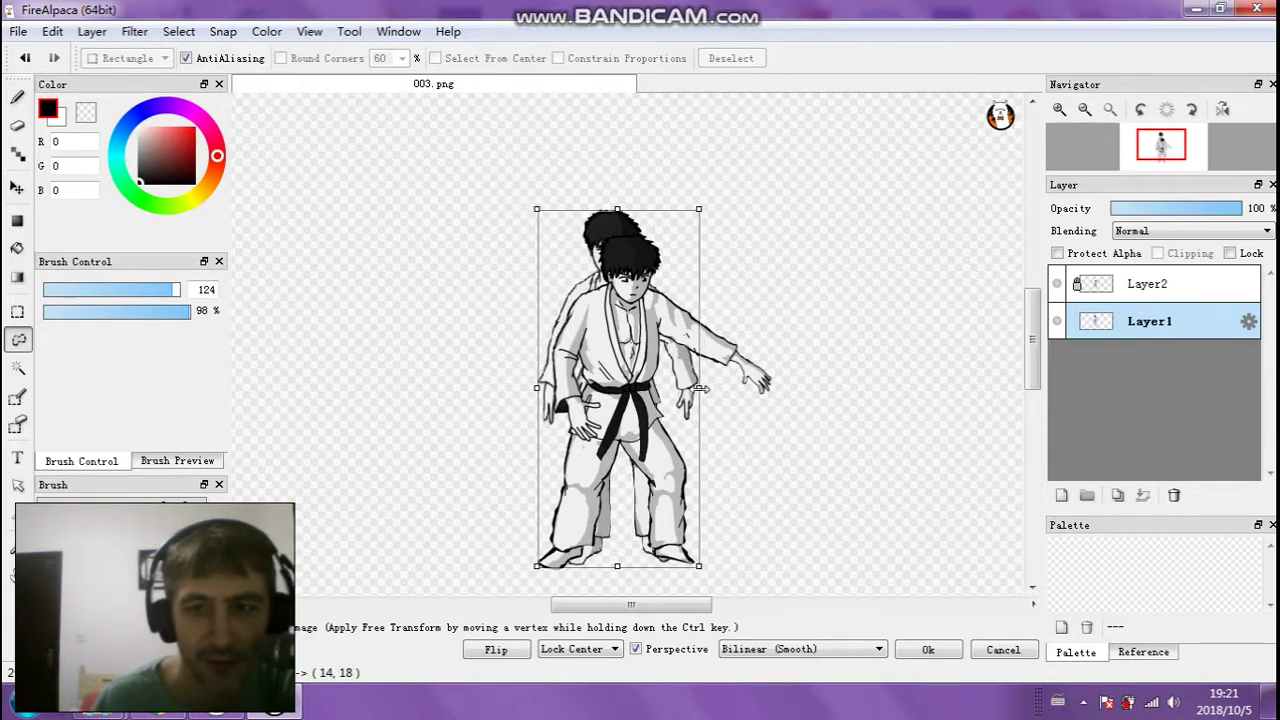
left_click_drag(618, 208, 618, 205)
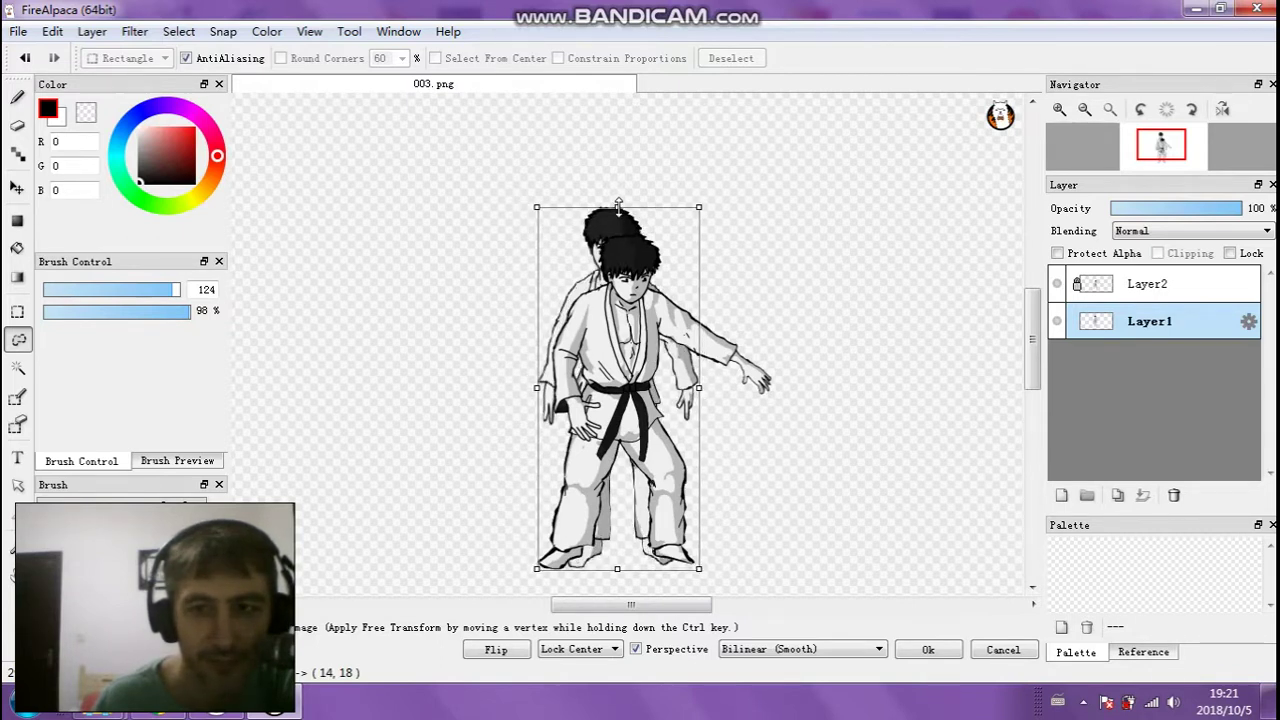
mouse_move(631, 310)
left_mouse_down()
mouse_move(637, 295)
mouse_move(633, 307)
left_mouse_up()
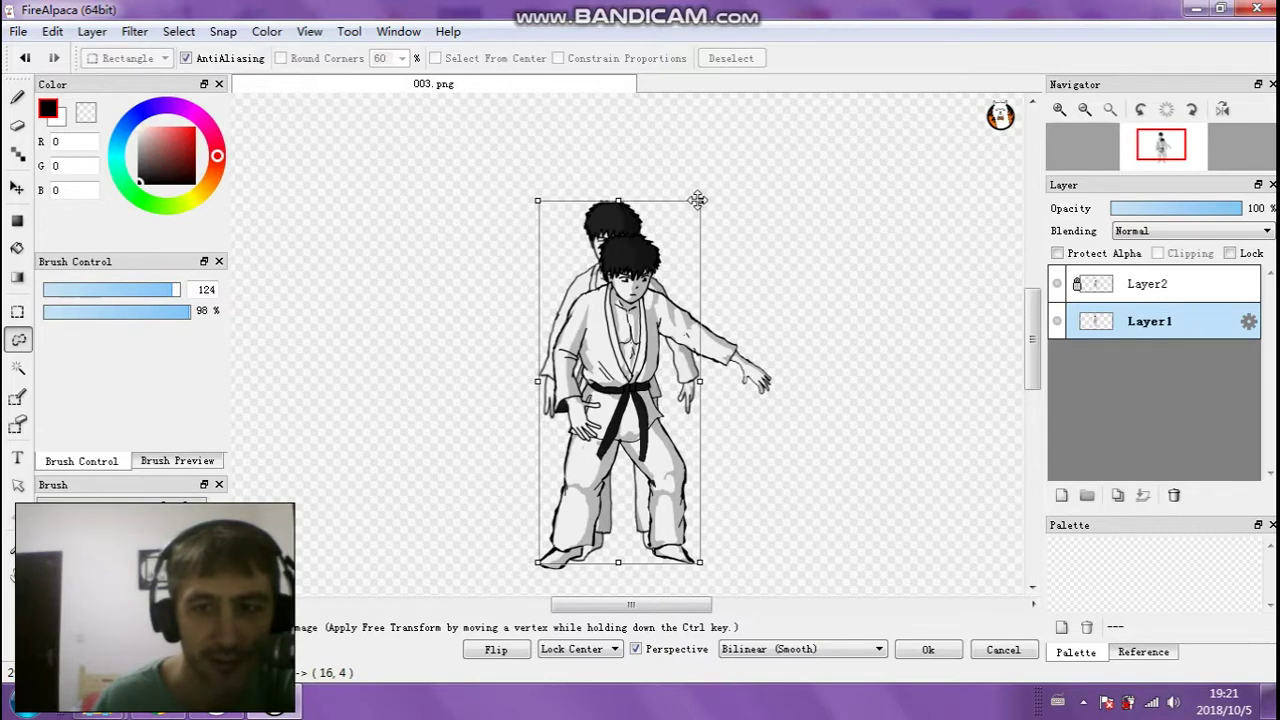
left_click_drag(697, 200, 704, 196)
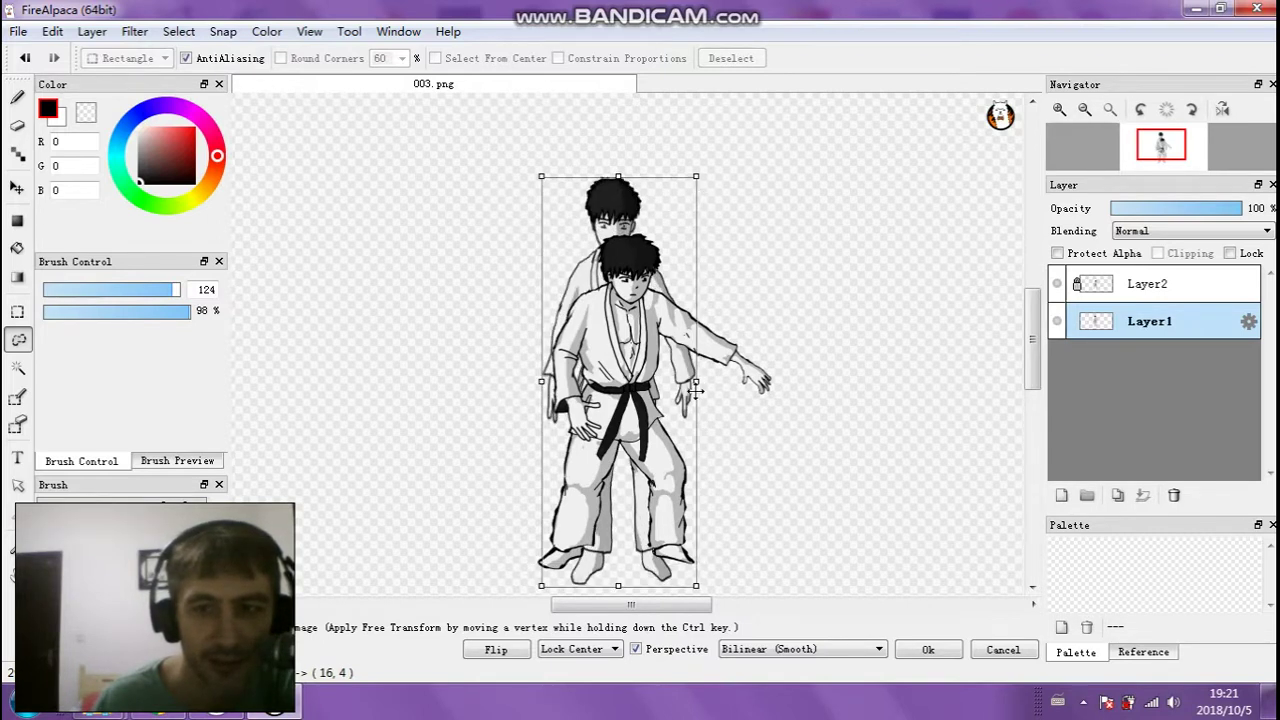
left_click_drag(698, 381, 708, 381)
key("Return")
Move Layer1 back above Layer2 and lower its opacity to 43%
left_click_drag(1156, 337, 1151, 284)
mouse_move(1148, 213)
left_mouse_down()
mouse_move(1140, 240)
mouse_move(1162, 218)
left_mouse_up()
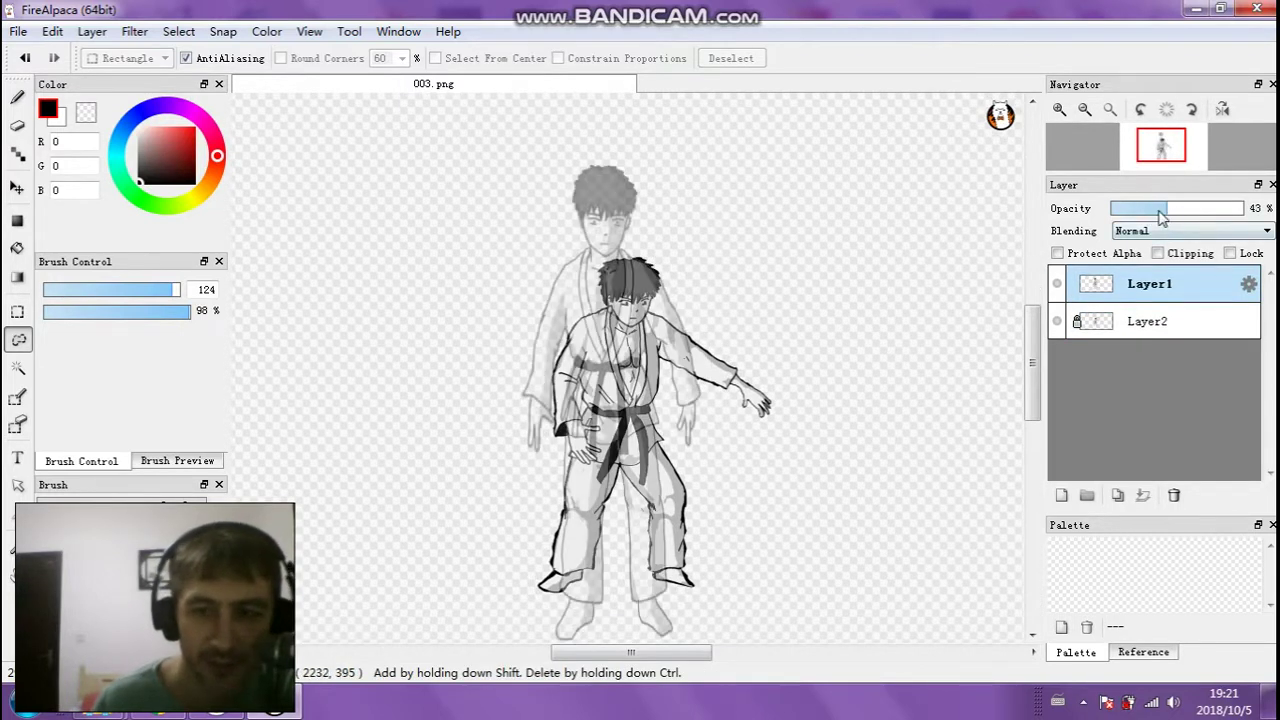
Scale the standing figure on Layer1 down with Transform and reposition it over the frame 002 figure until their sizes roughly match
left_click(196, 31)
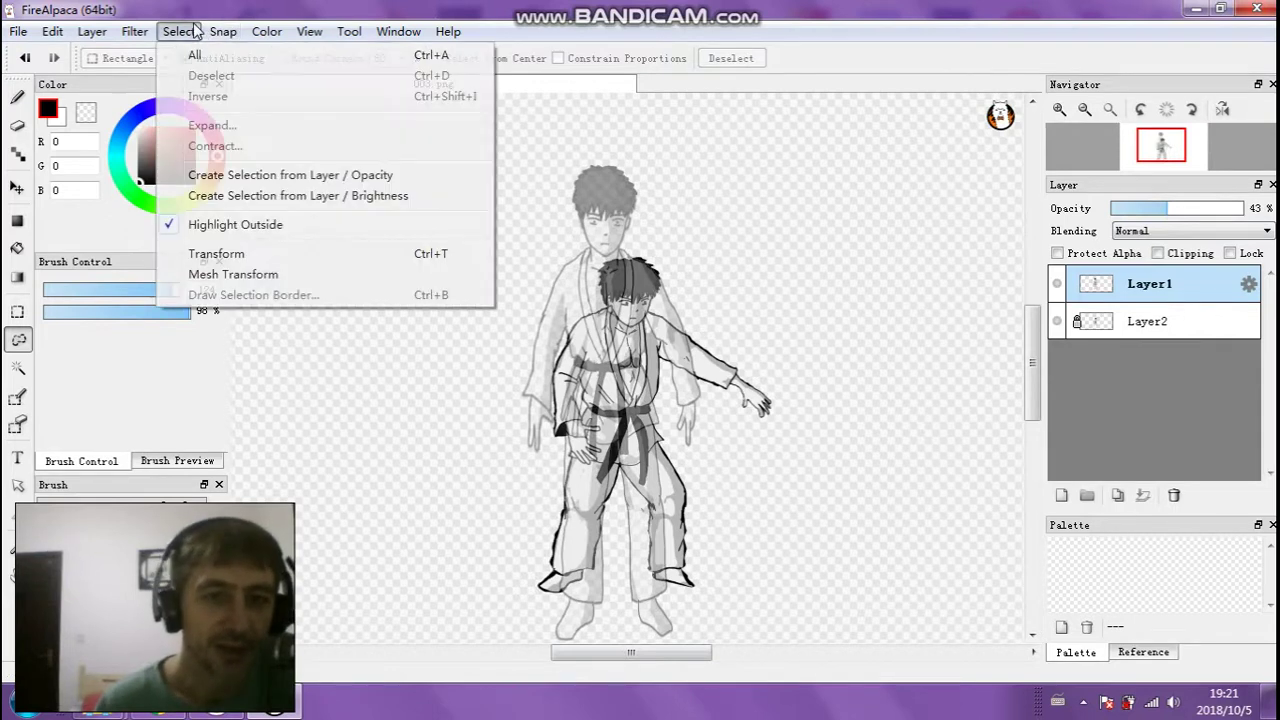
left_click(220, 254)
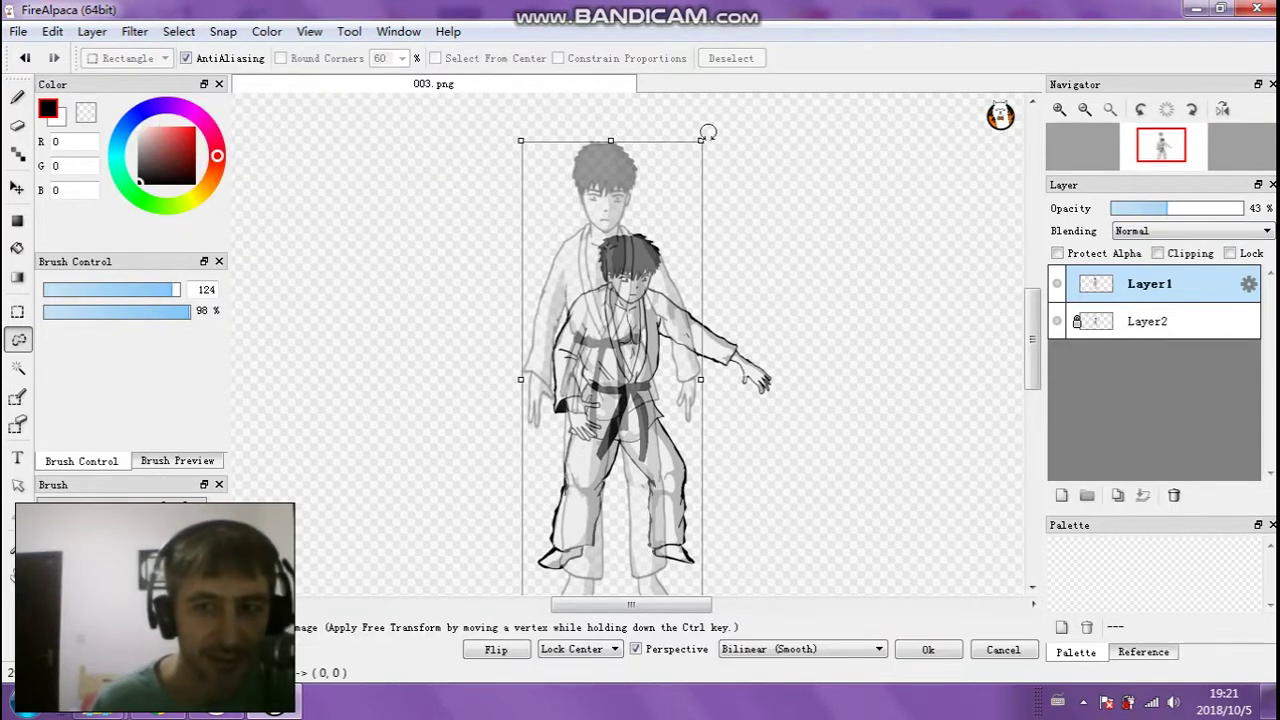
left_click_drag(703, 137, 685, 191)
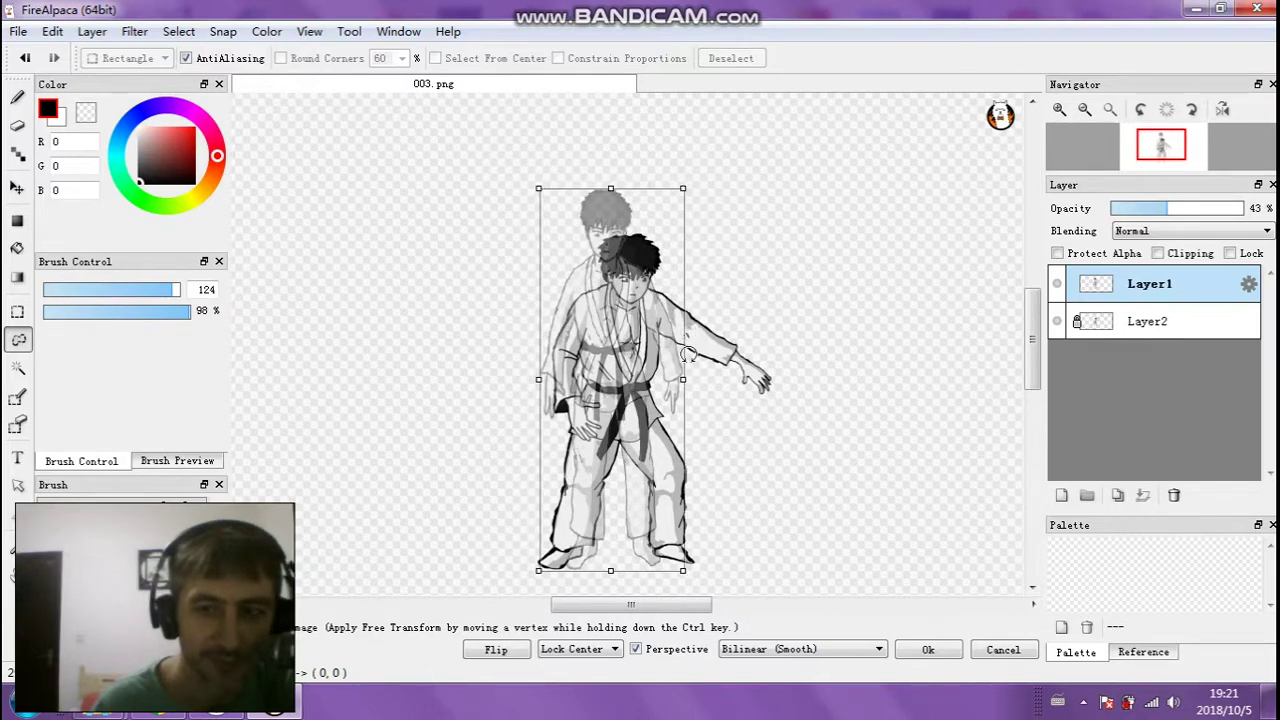
mouse_move(684, 378)
left_mouse_down()
mouse_move(705, 378)
mouse_move(666, 380)
left_mouse_up()
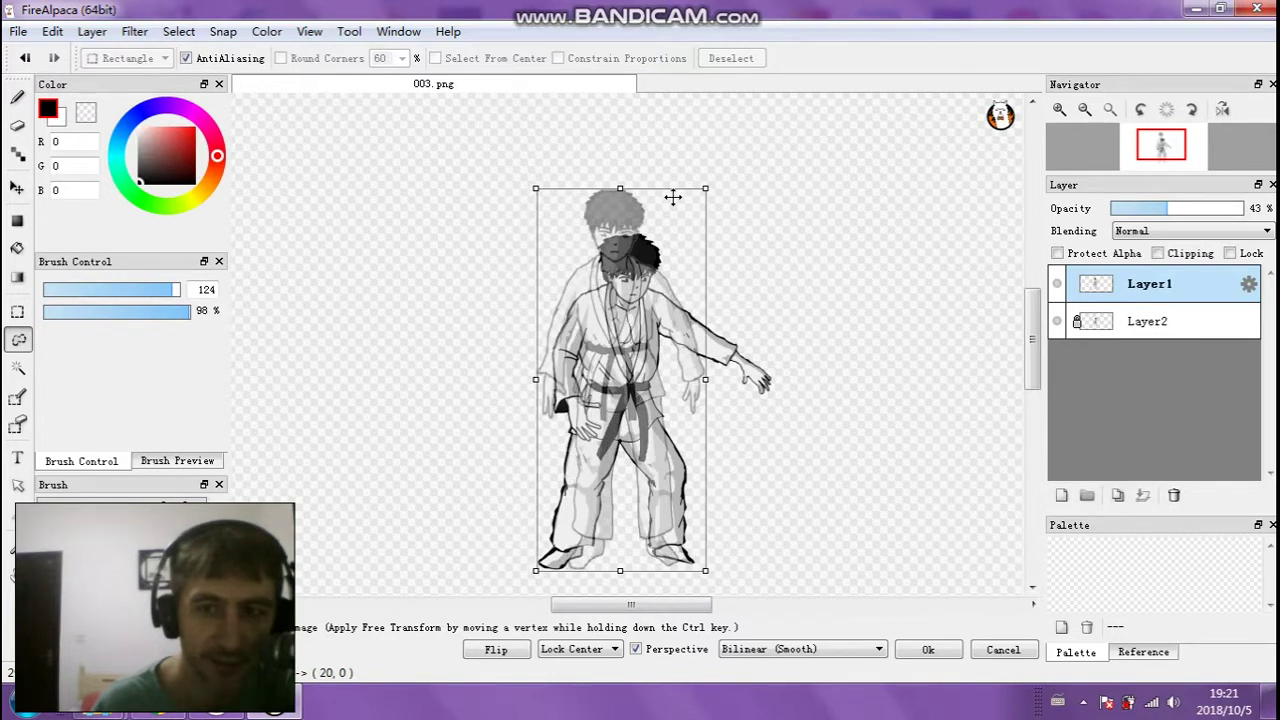
left_click_drag(705, 188, 700, 190)
left_click_drag(696, 378, 705, 378)
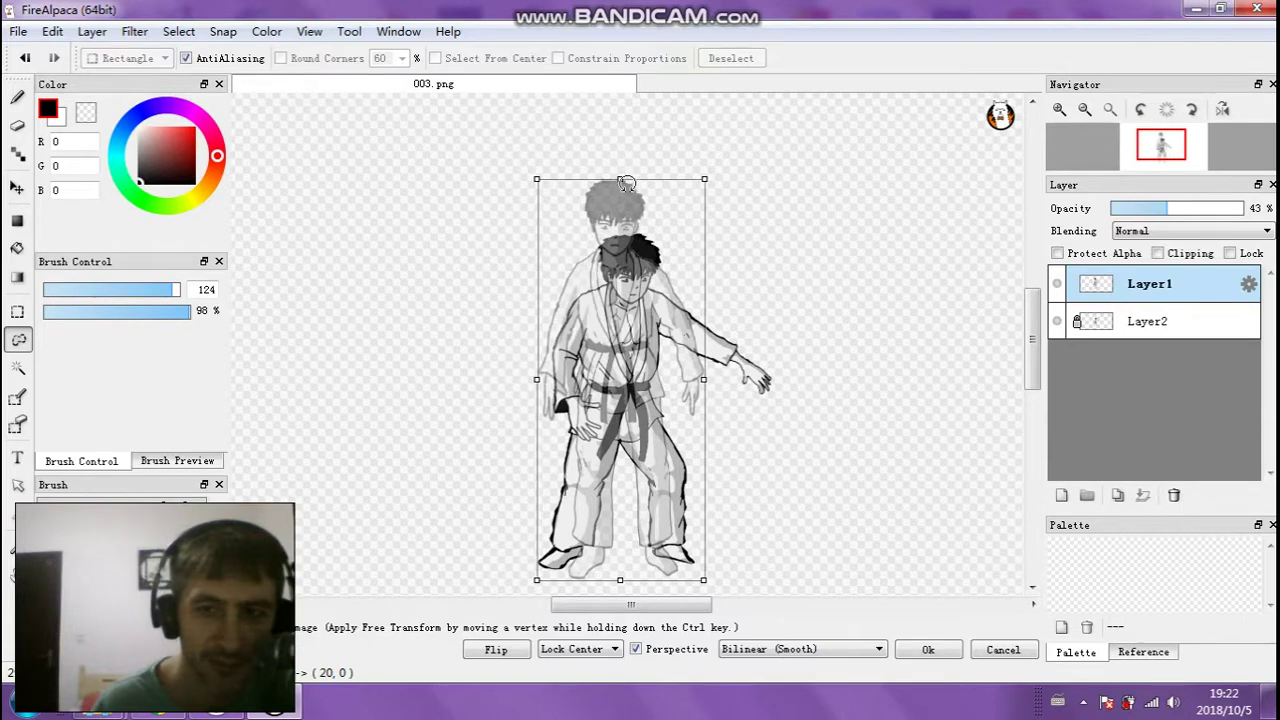
left_click_drag(622, 181, 622, 192)
left_click_drag(630, 241, 632, 247)
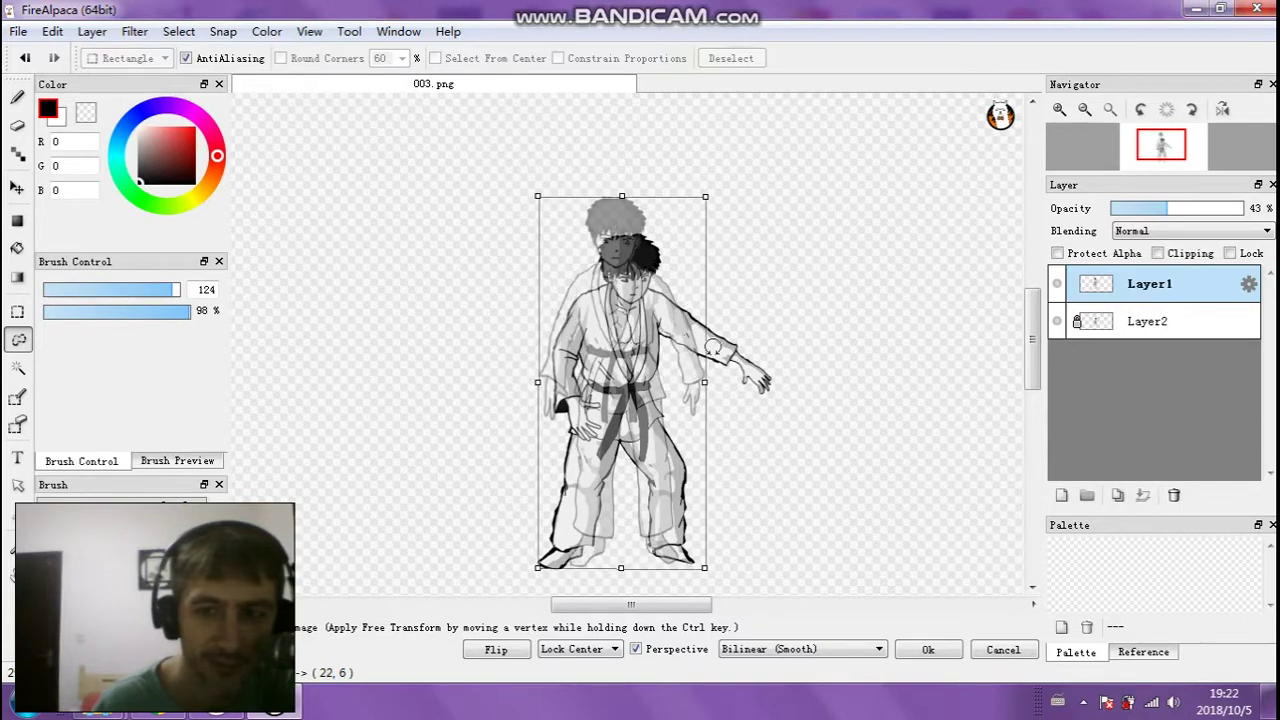
left_click(928, 649)
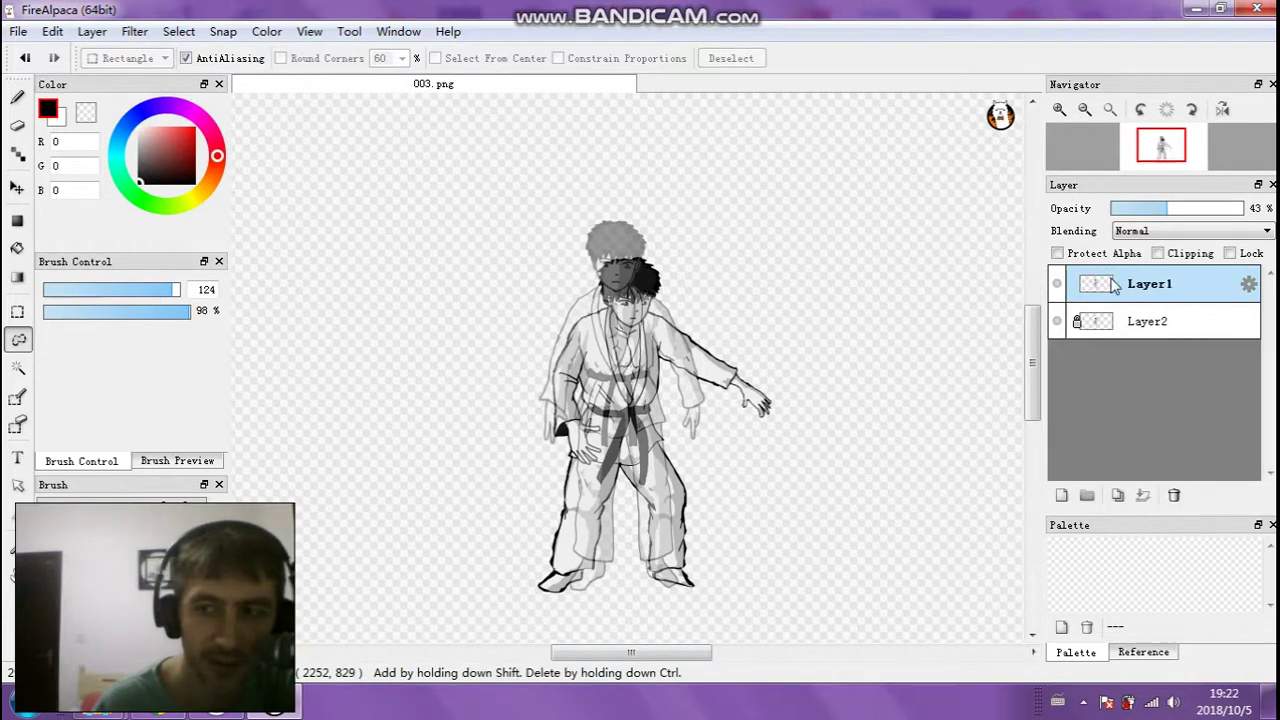
Try Layer1 at 100% opacity against Layer2 and start another Transform on the standing figure
left_click_drag(1166, 215, 1250, 213)
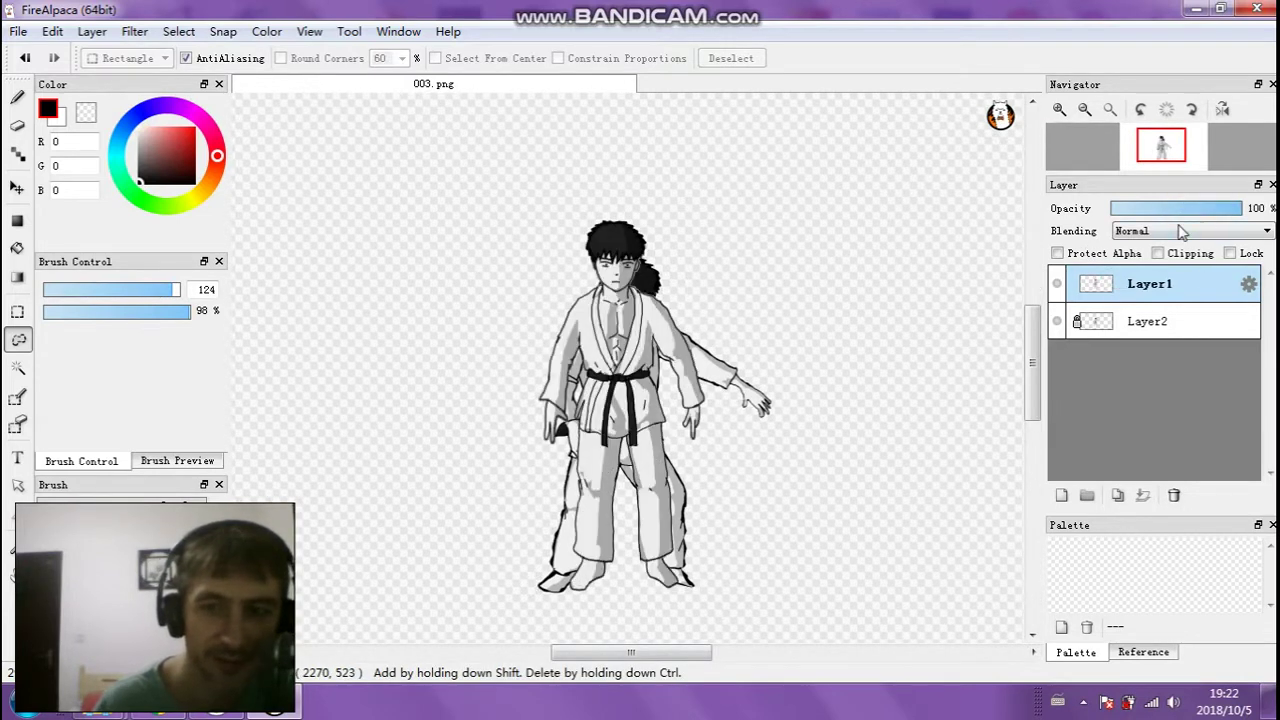
left_click(176, 30)
left_click(218, 250)
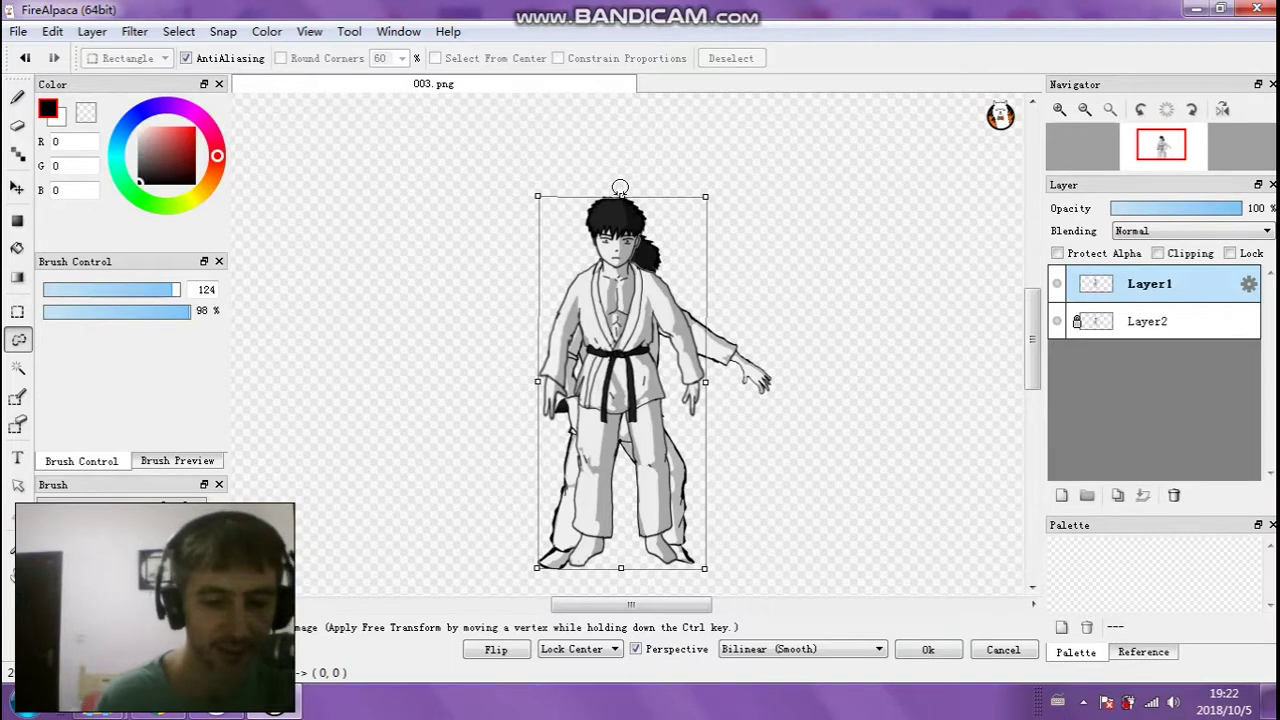
key("Return")
Shorten the standing figure slightly with Transform and nudge it upward over the frame 002 figure
left_click(223, 31)
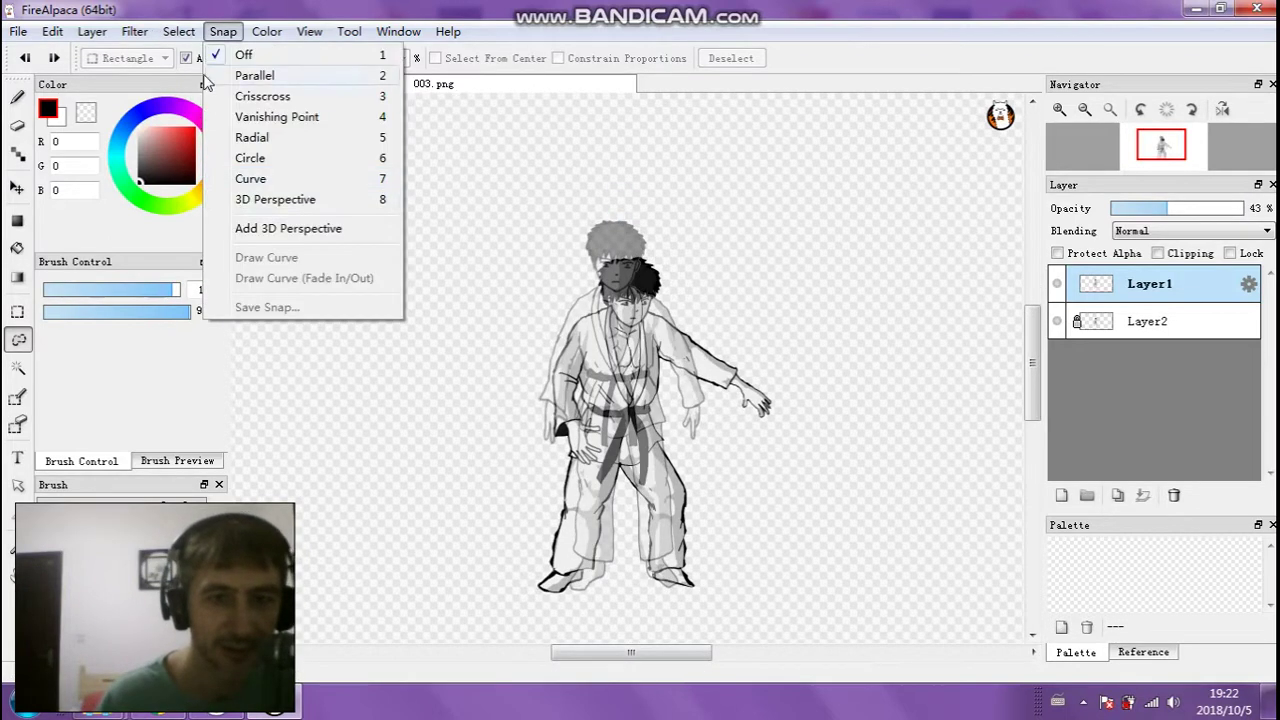
left_click(195, 250)
left_click_drag(623, 197, 623, 191)
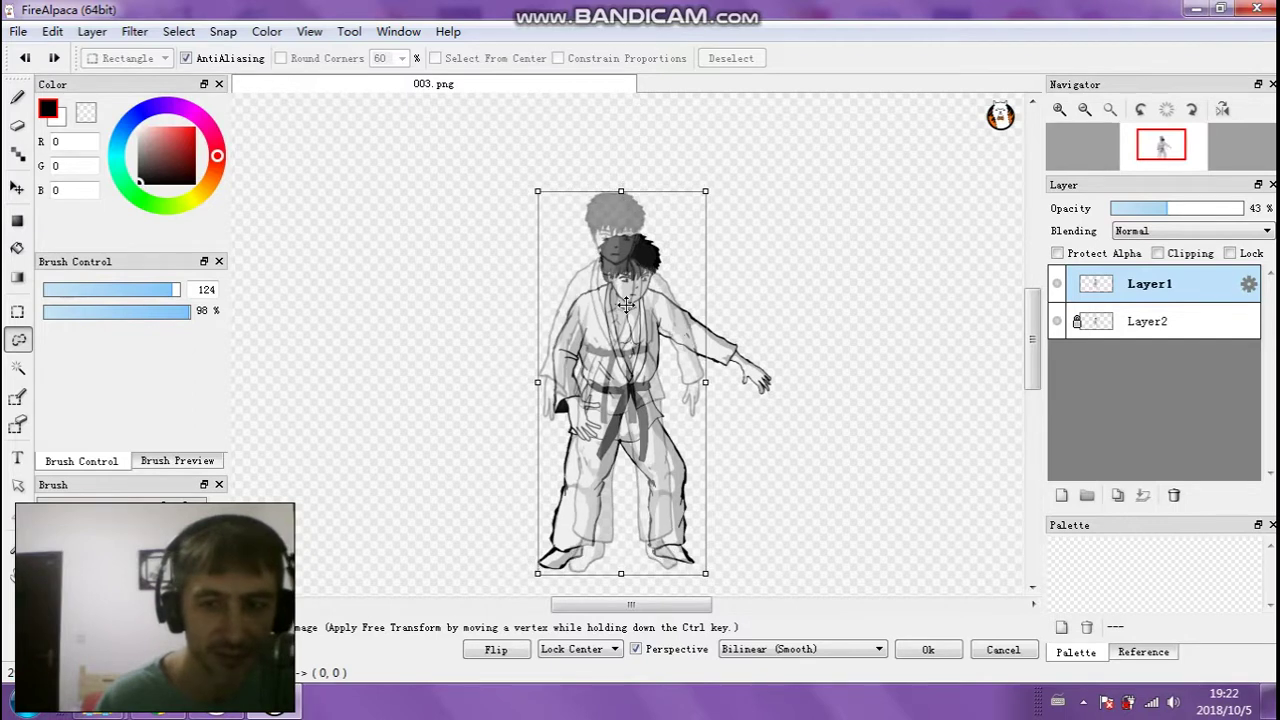
left_click_drag(626, 304, 625, 298)
left_click_drag(624, 187, 623, 197)
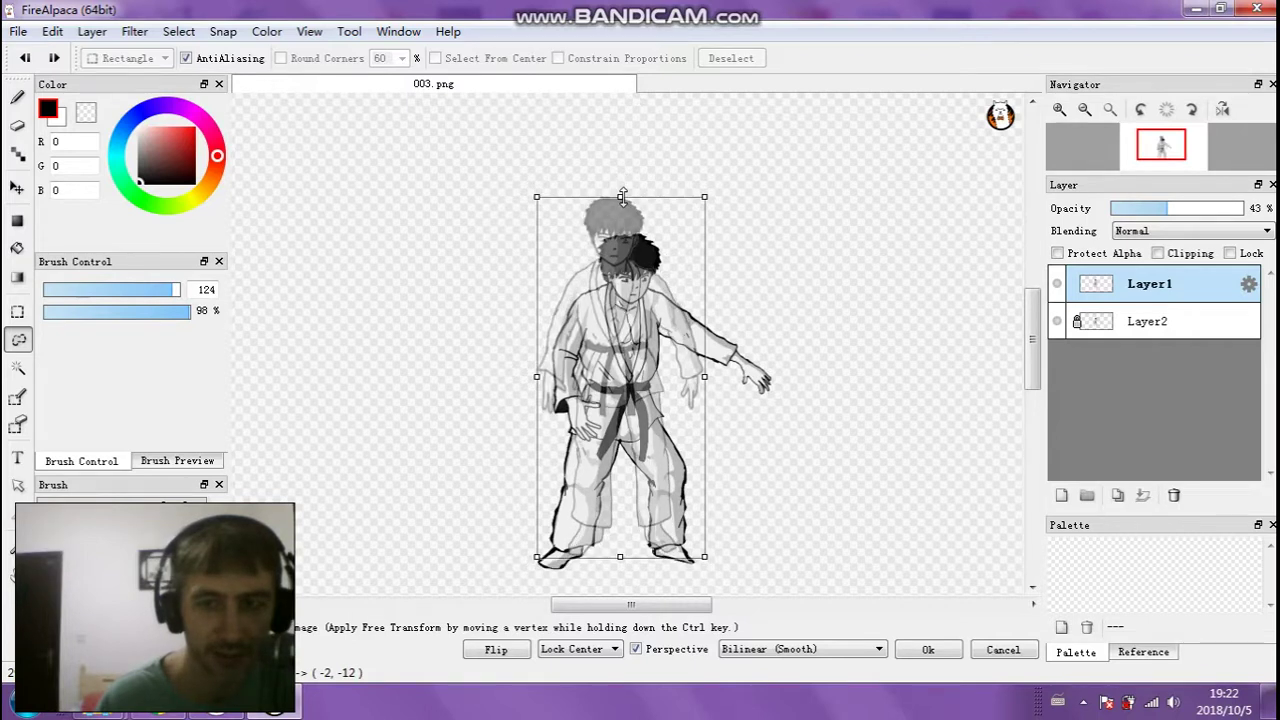
left_click(912, 651)
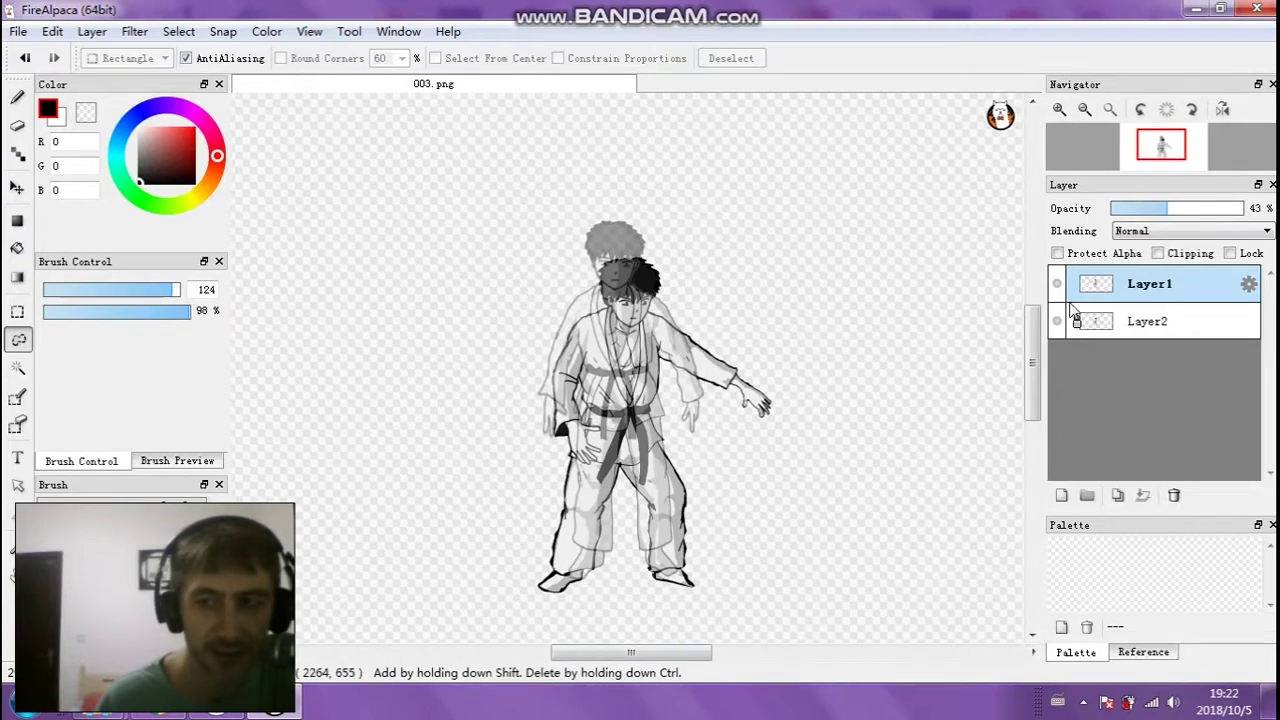
Restore Layer1's opacity to 100% and move the standing figure beside the frame 002 figure
left_click_drag(1164, 213, 1246, 210)
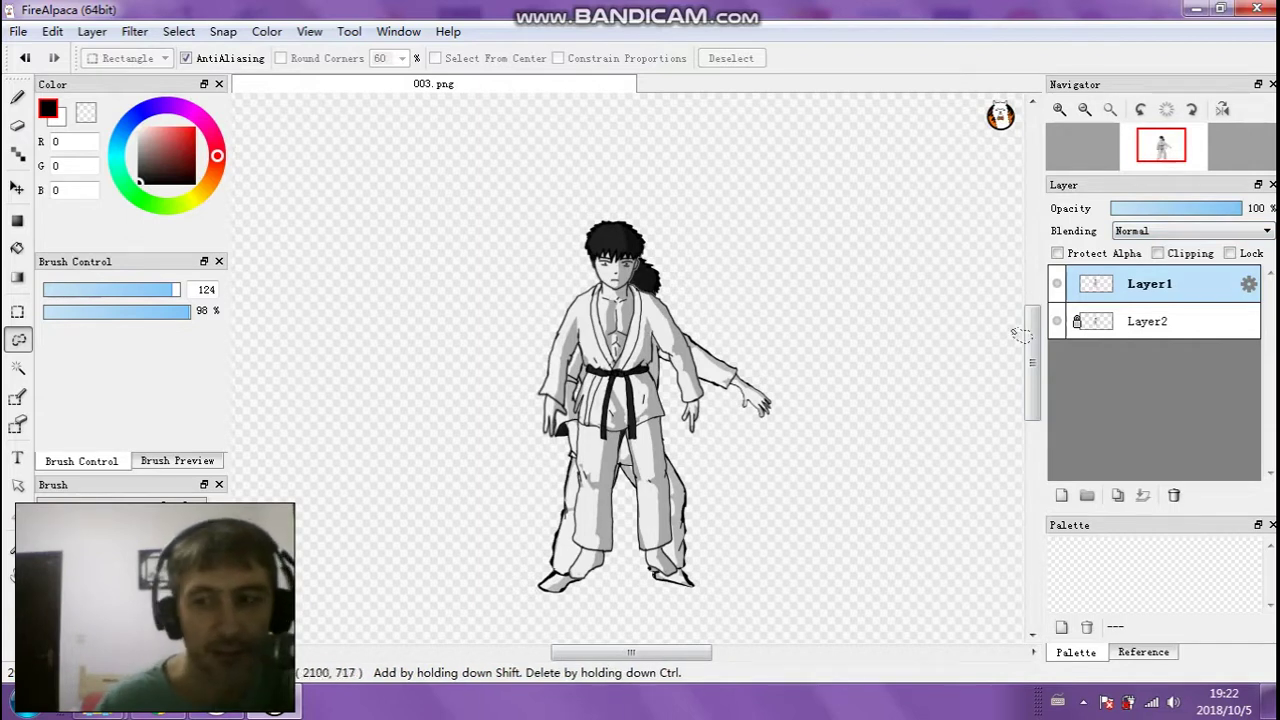
left_click(17, 188)
left_click_drag(529, 380, 342, 408)
Widen the standing figure slightly with Transform and place it back over the frame 002 figure
left_click(179, 31)
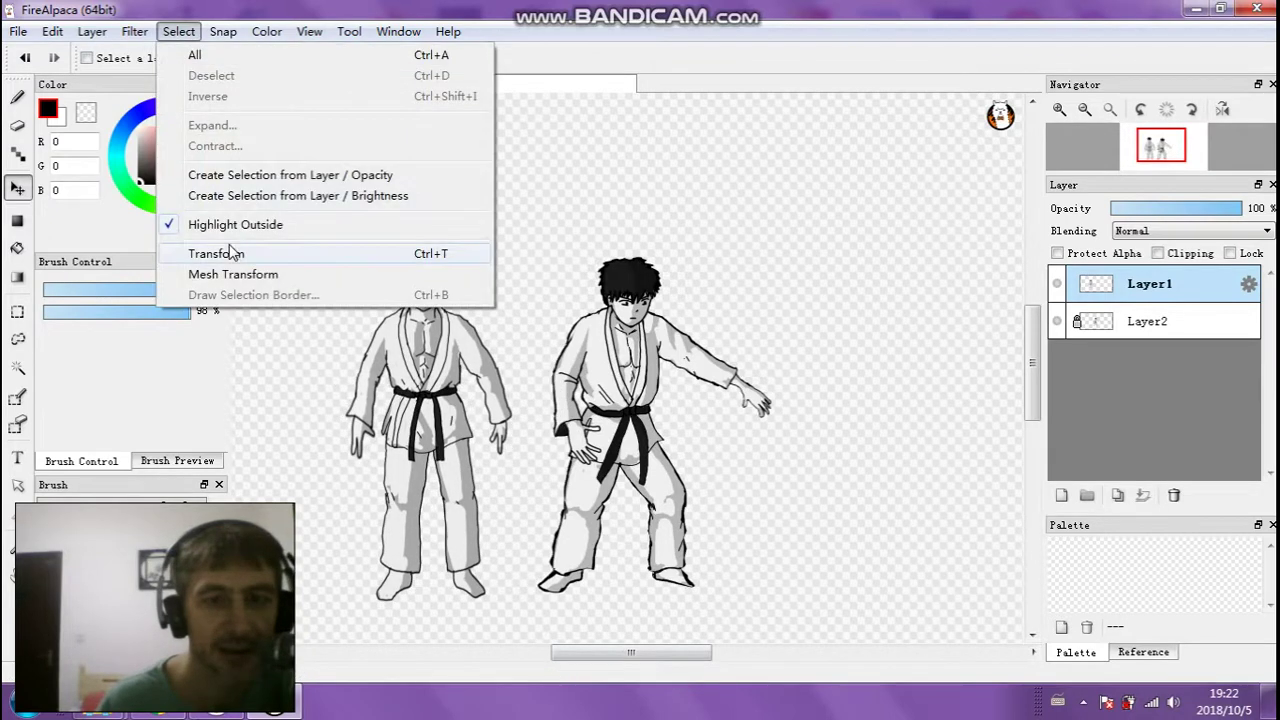
left_click(229, 253)
left_click_drag(512, 398, 521, 396)
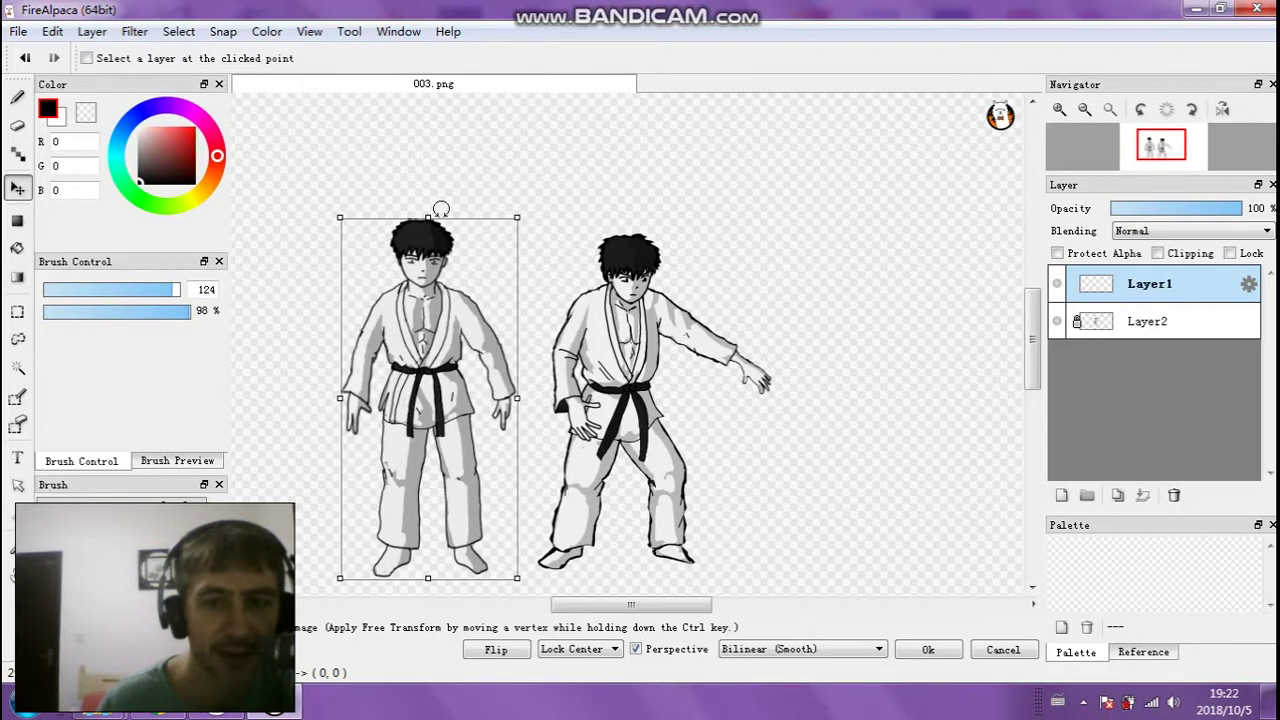
left_click_drag(413, 367, 600, 355)
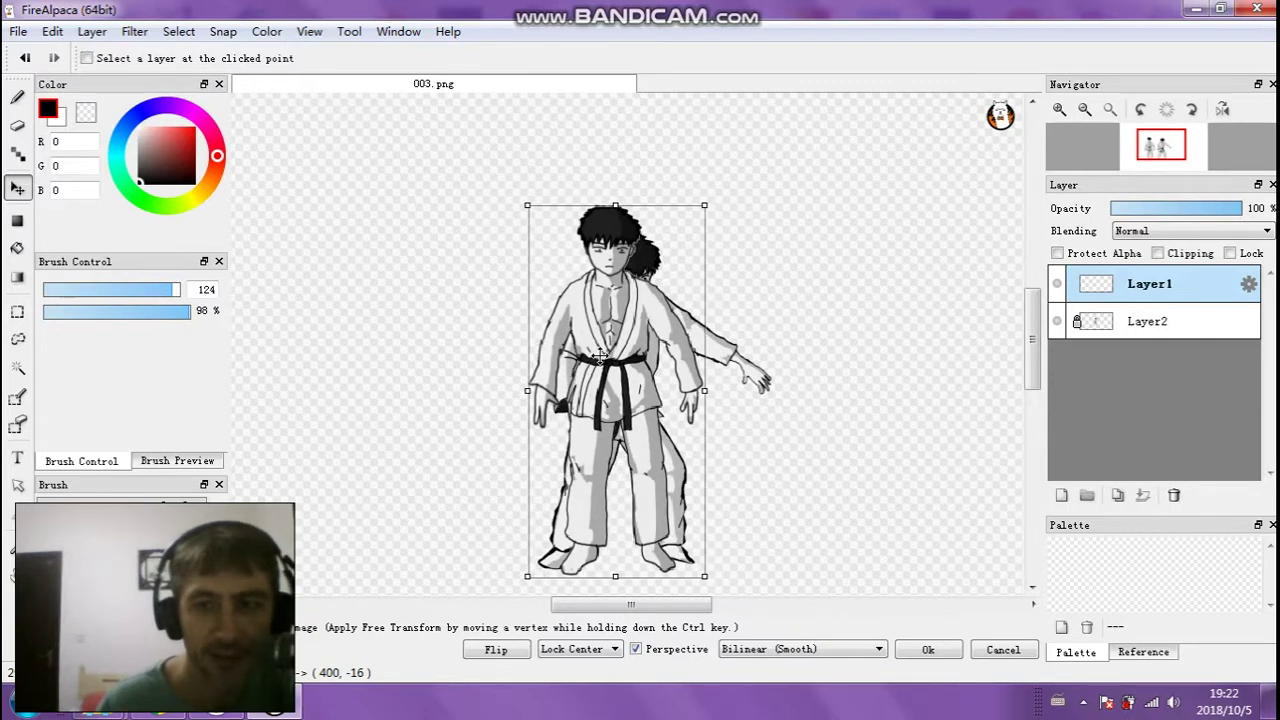
left_click(928, 650)
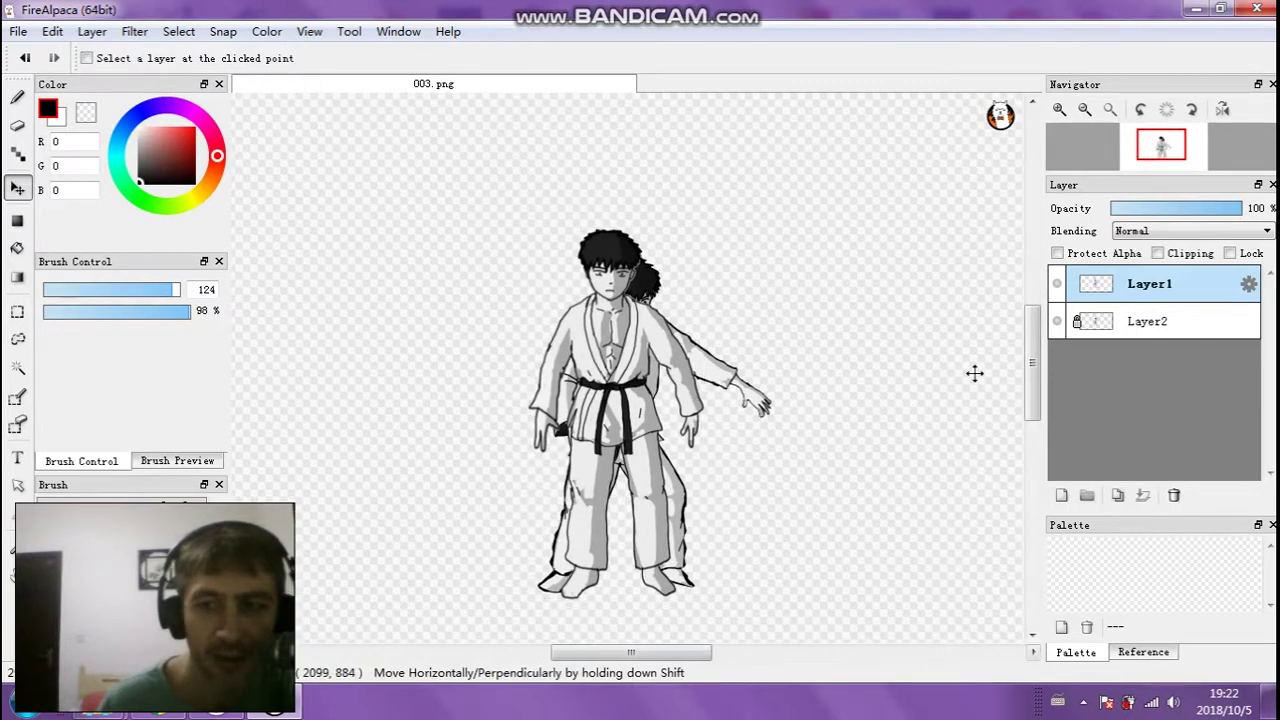
Delete Layer2 containing the frame 002 reference figure, leaving only the standing figure's layer
left_click(1113, 328)
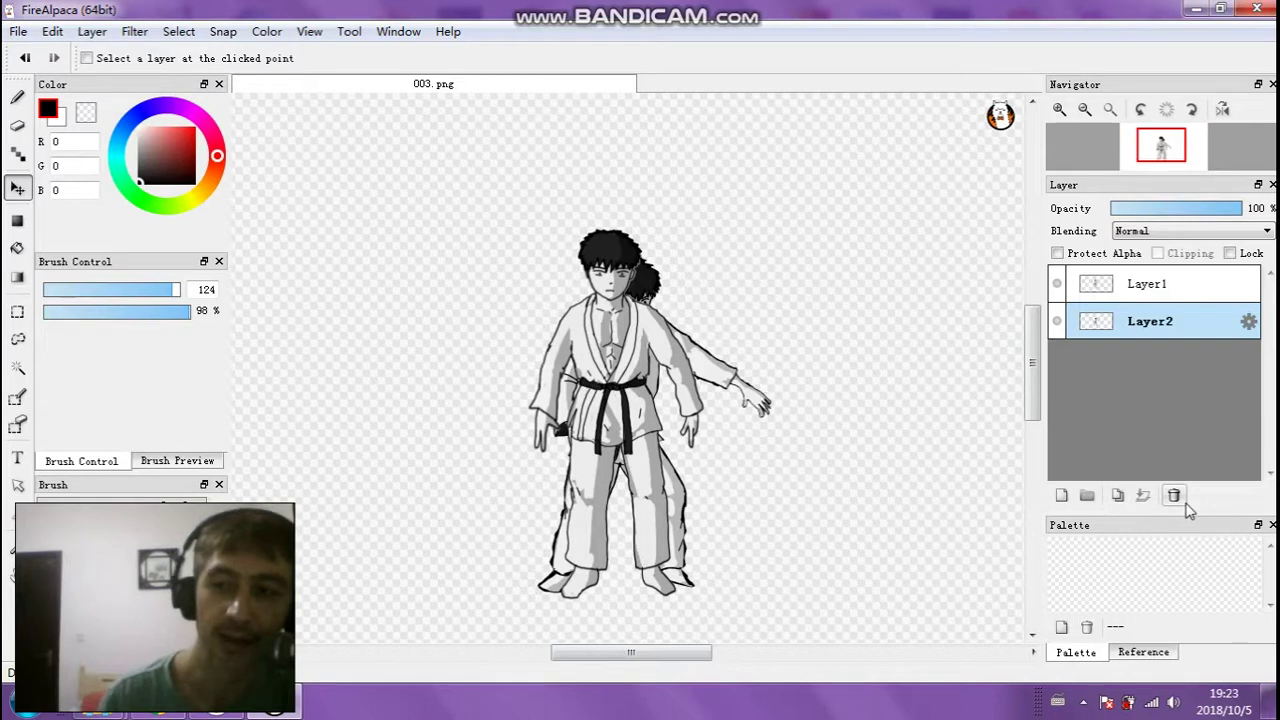
left_click(1175, 496)
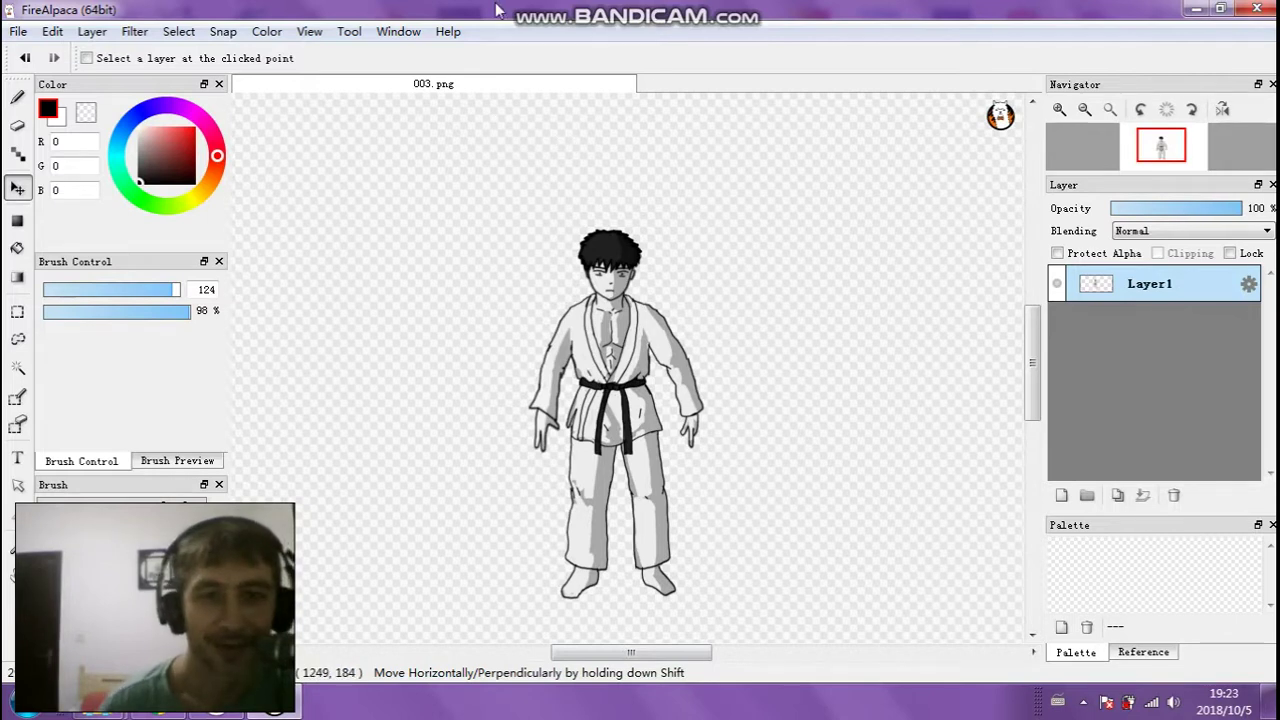
scroll(474, 237, "down", 1)
scroll(477, 249, "up", 1)
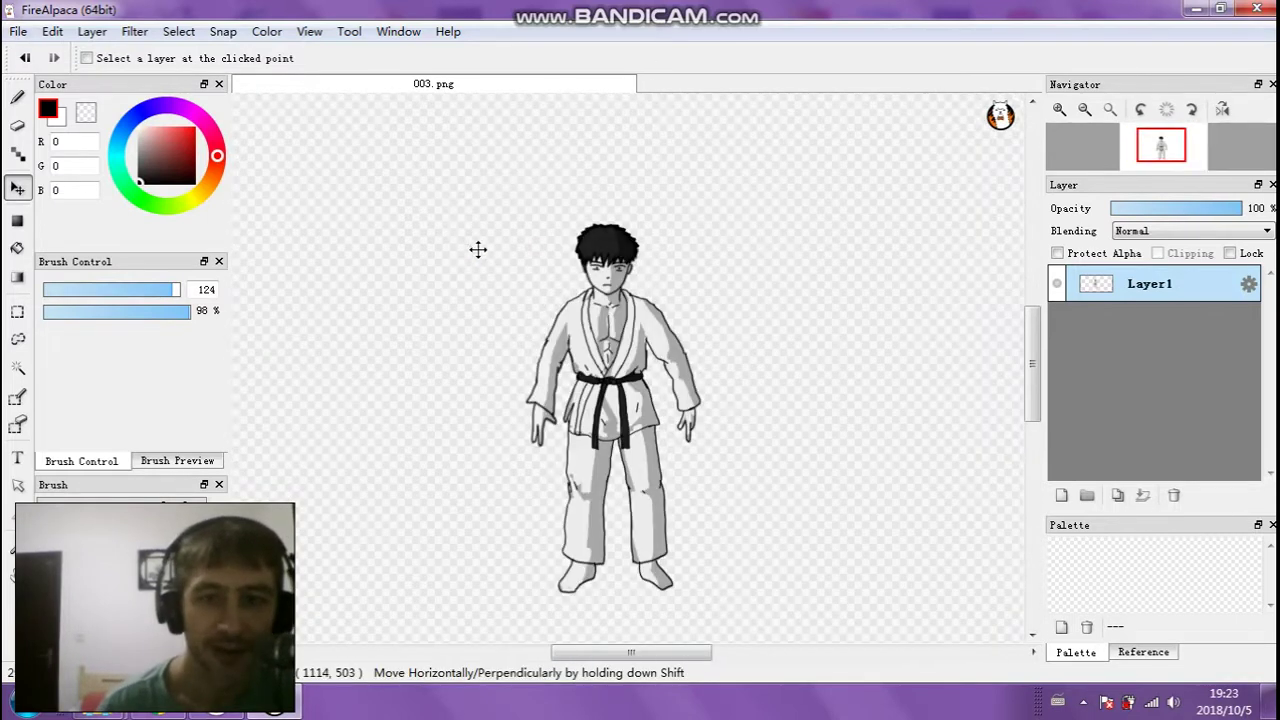
Save the corrected standing figure over file 003 in the STAND folder as a transparent PNG
left_click(18, 31)
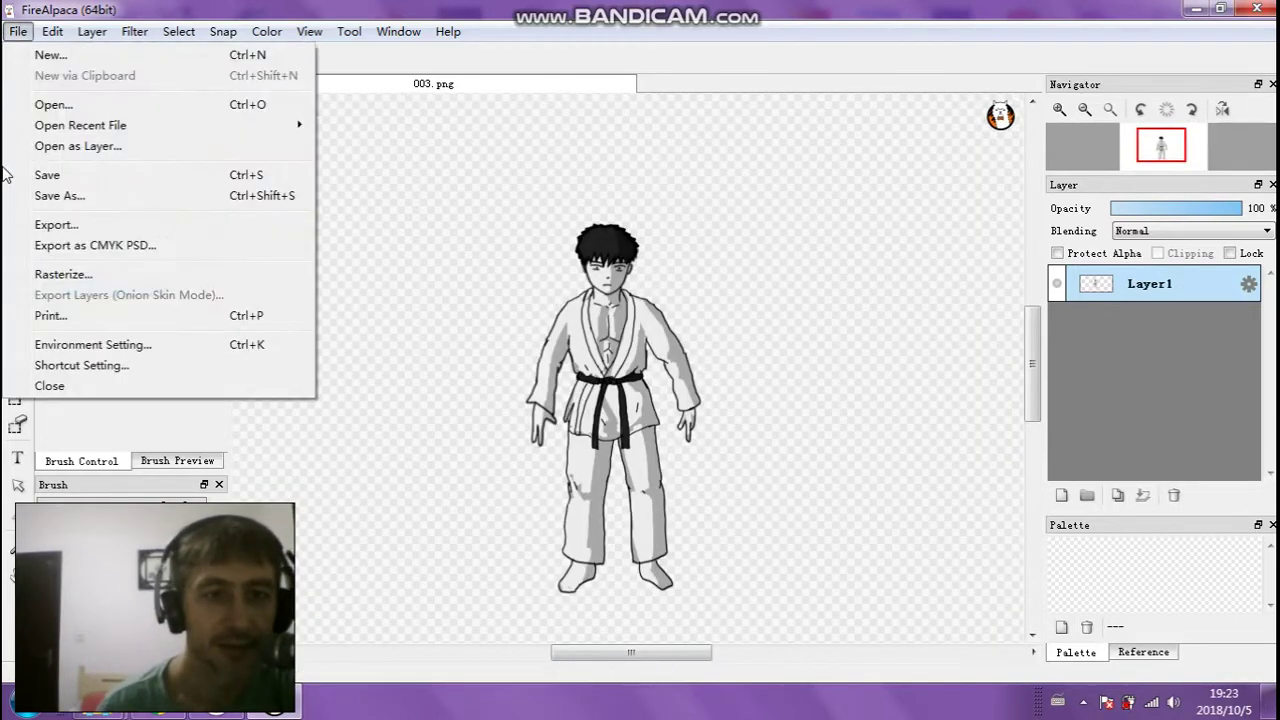
left_click(44, 200)
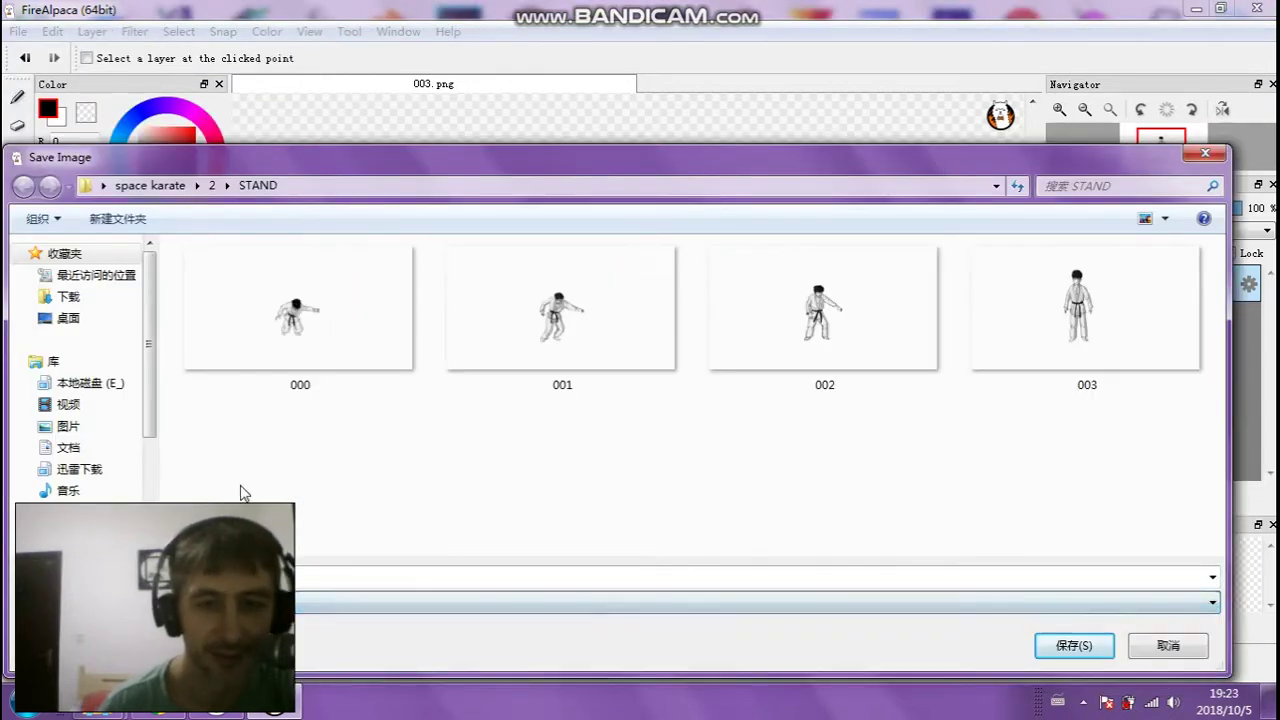
left_click(1110, 352)
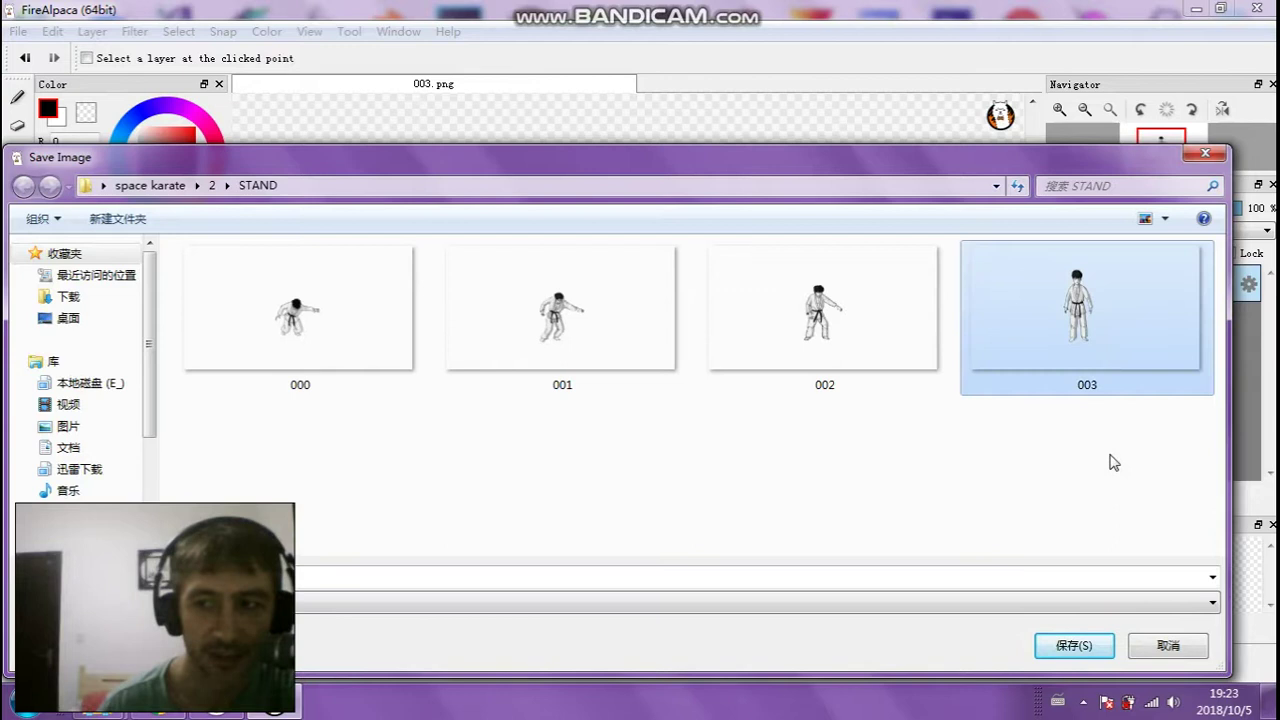
left_click(1071, 645)
left_click(711, 358)
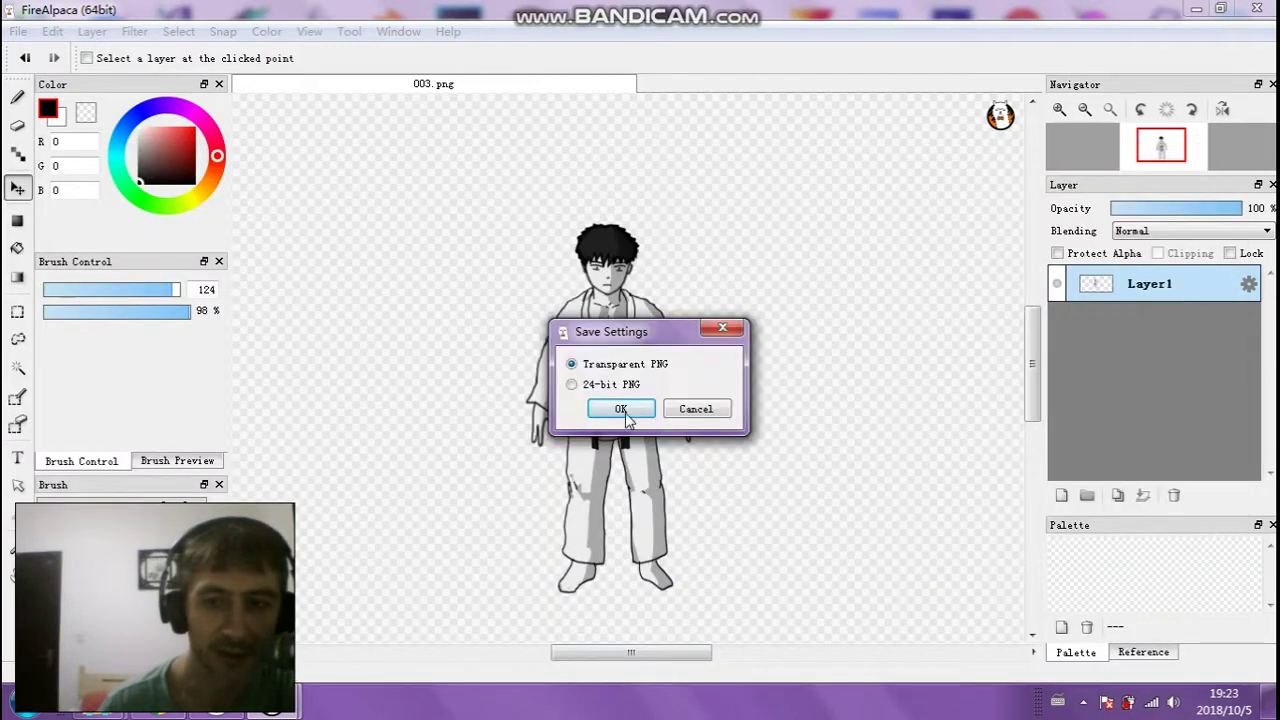
left_click(624, 412)
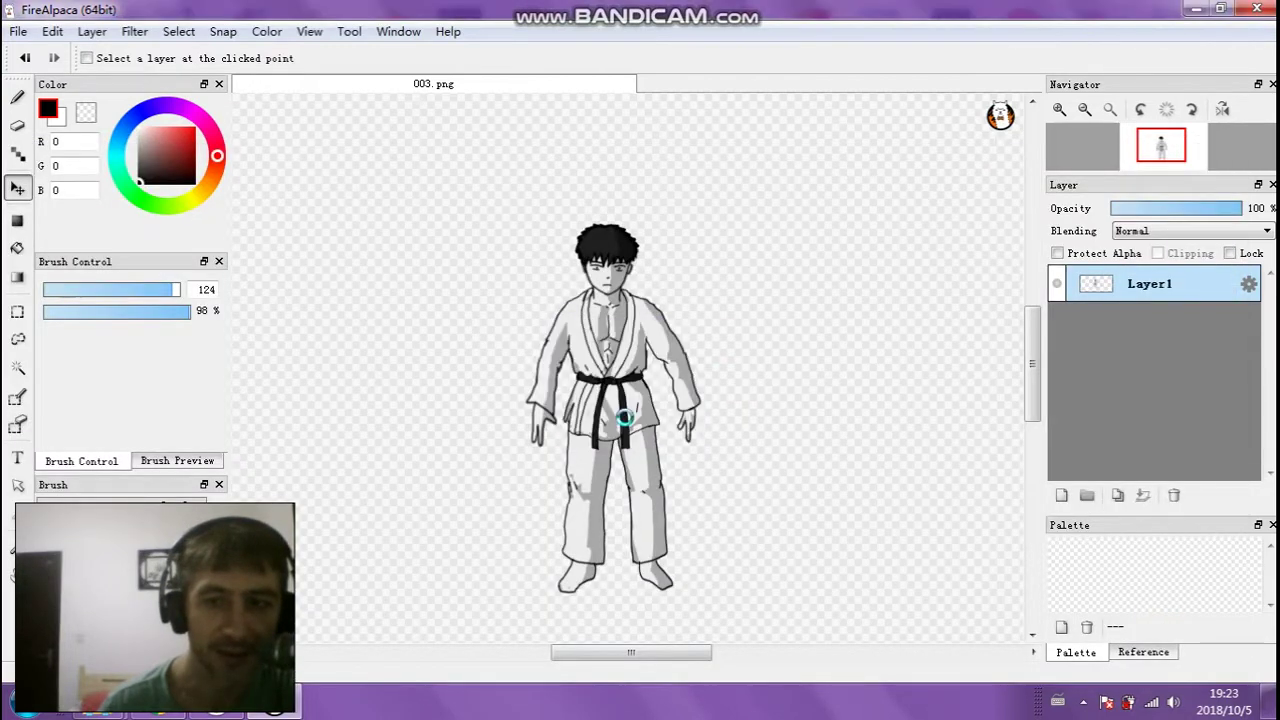
Close 003.png and create a new 2965 × 1599 pixel image at 350 dpi with a transparent background
right_click(396, 88)
left_click(414, 91)
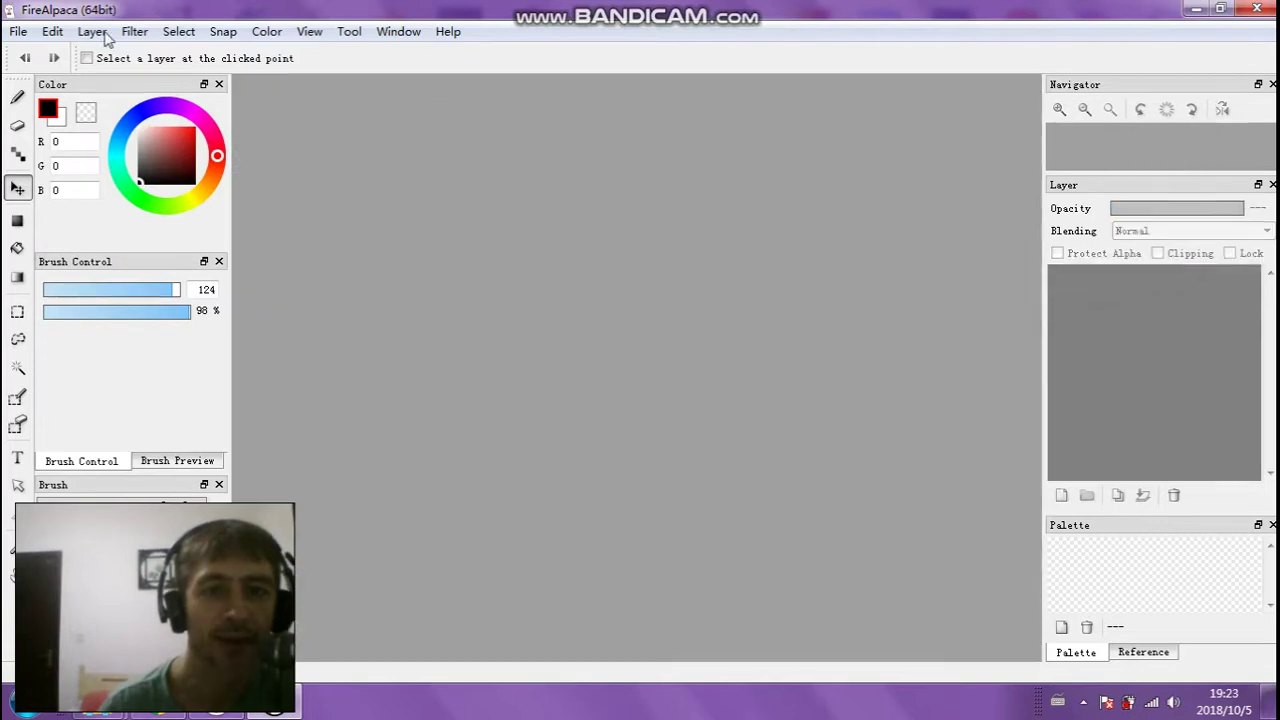
left_click(20, 31)
left_click(30, 55)
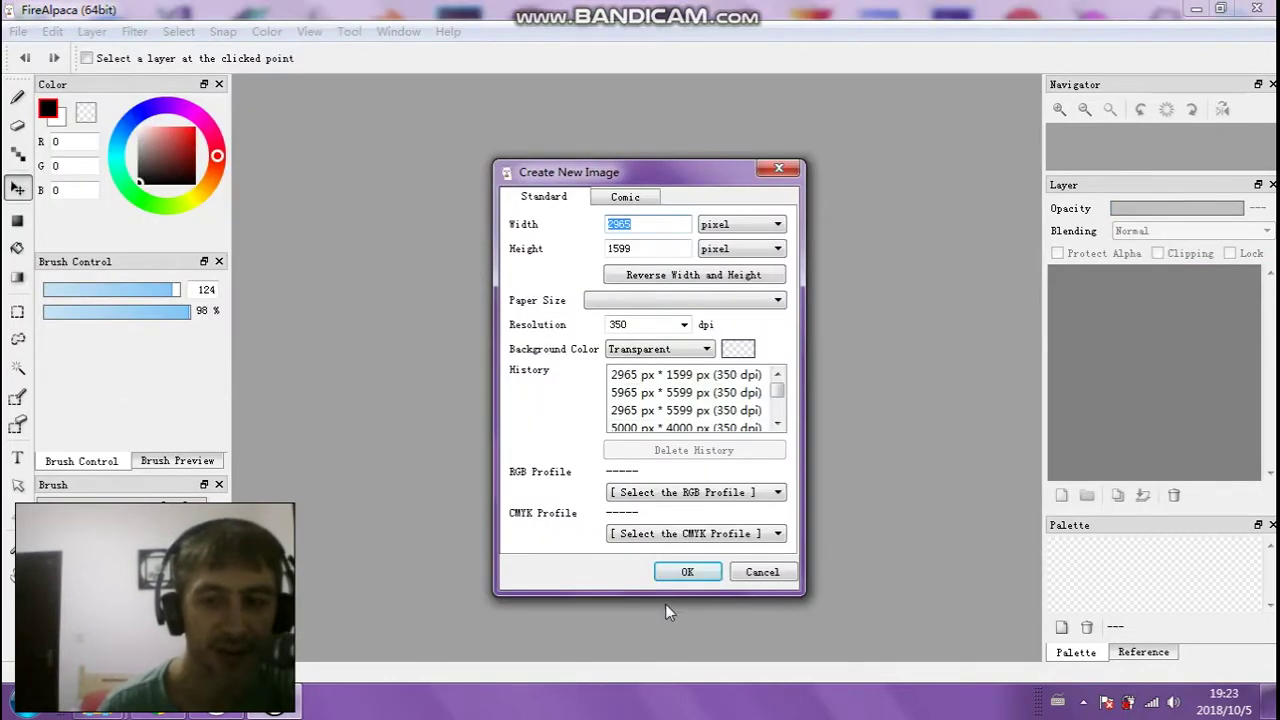
left_click(687, 572)
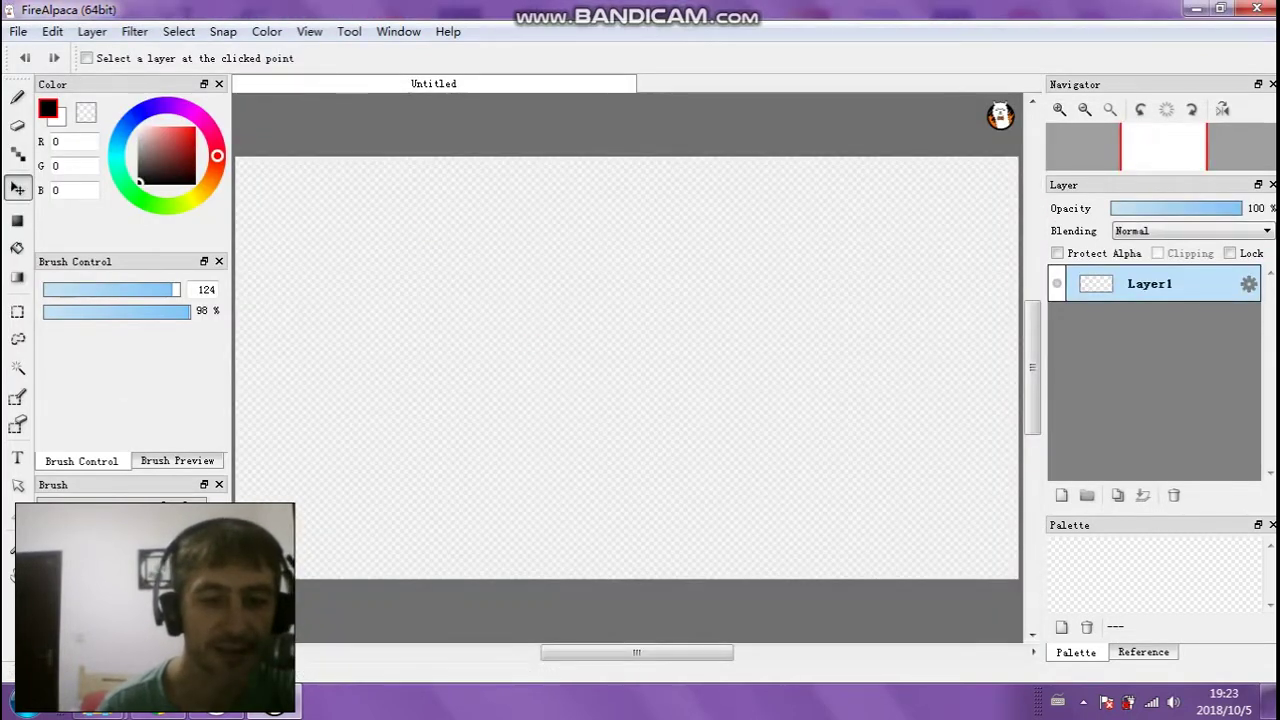
Bring three saved karate figure frames from the file browser into the new image as separate layers
left_click(366, 600)
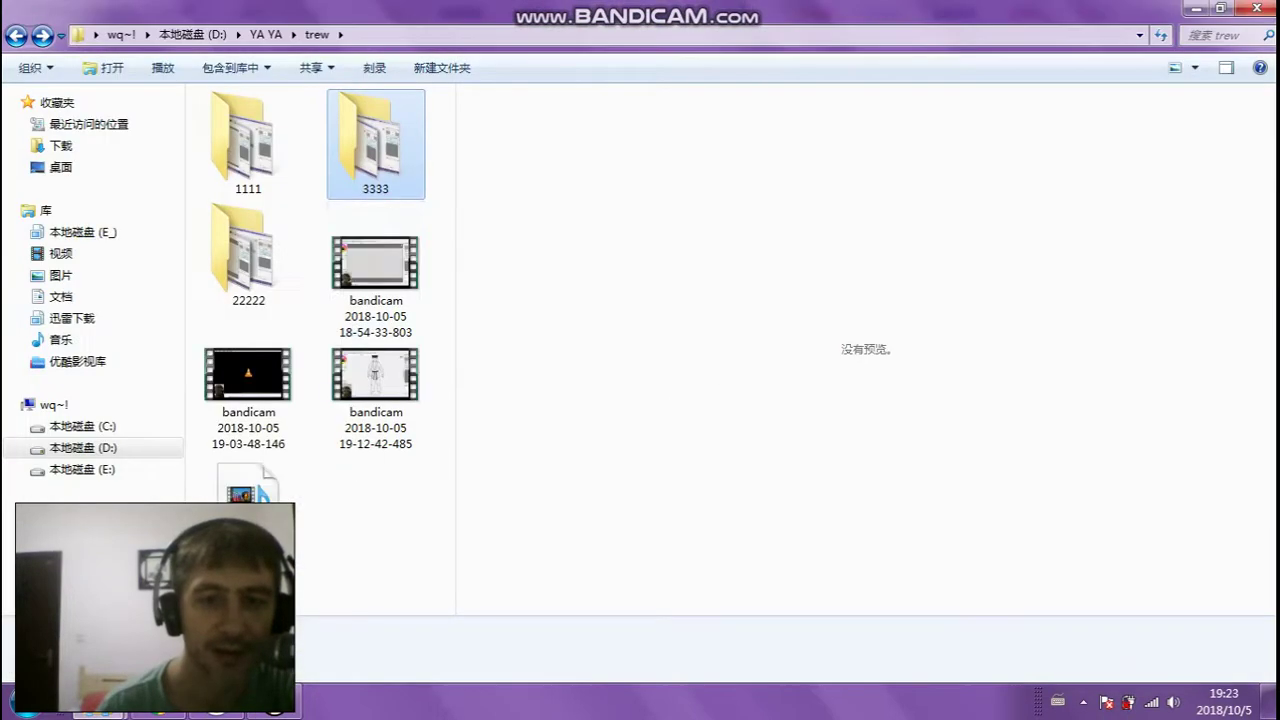
left_click(1197, 9)
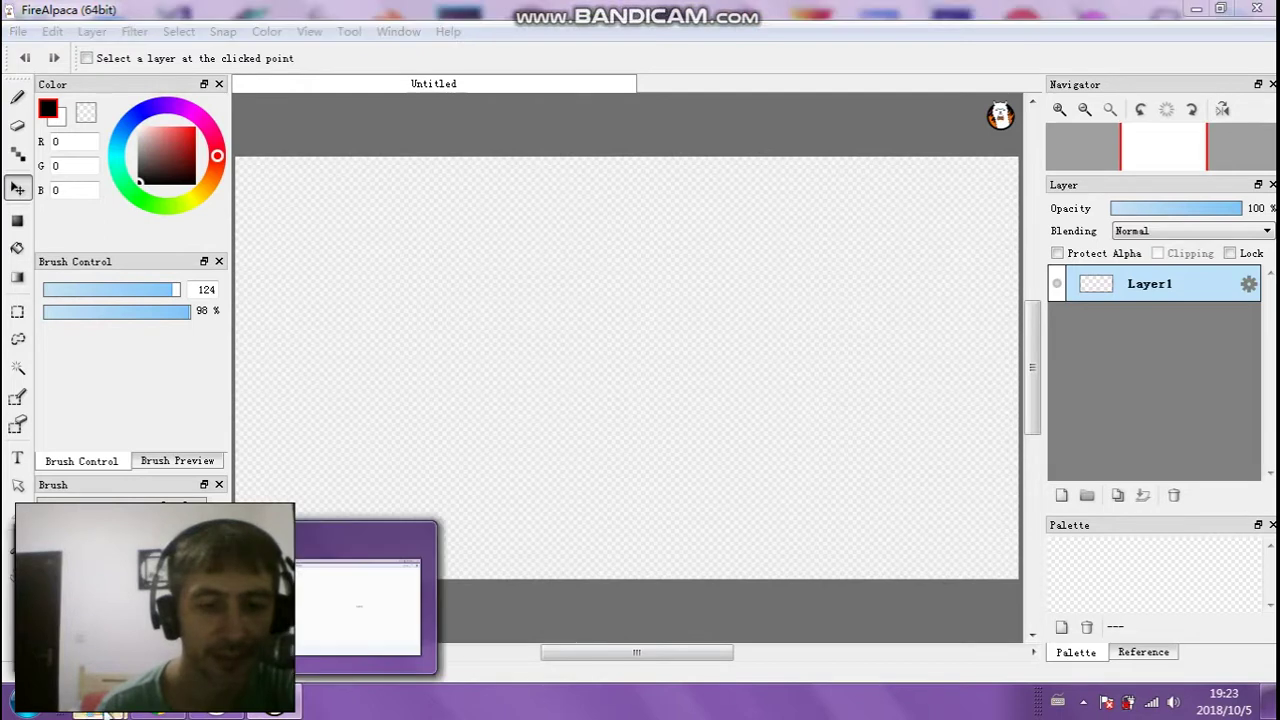
left_click(362, 598)
left_click_drag(545, 335, 425, 602)
left_click_drag(455, 355, 1175, 355)
left_click(647, 225)
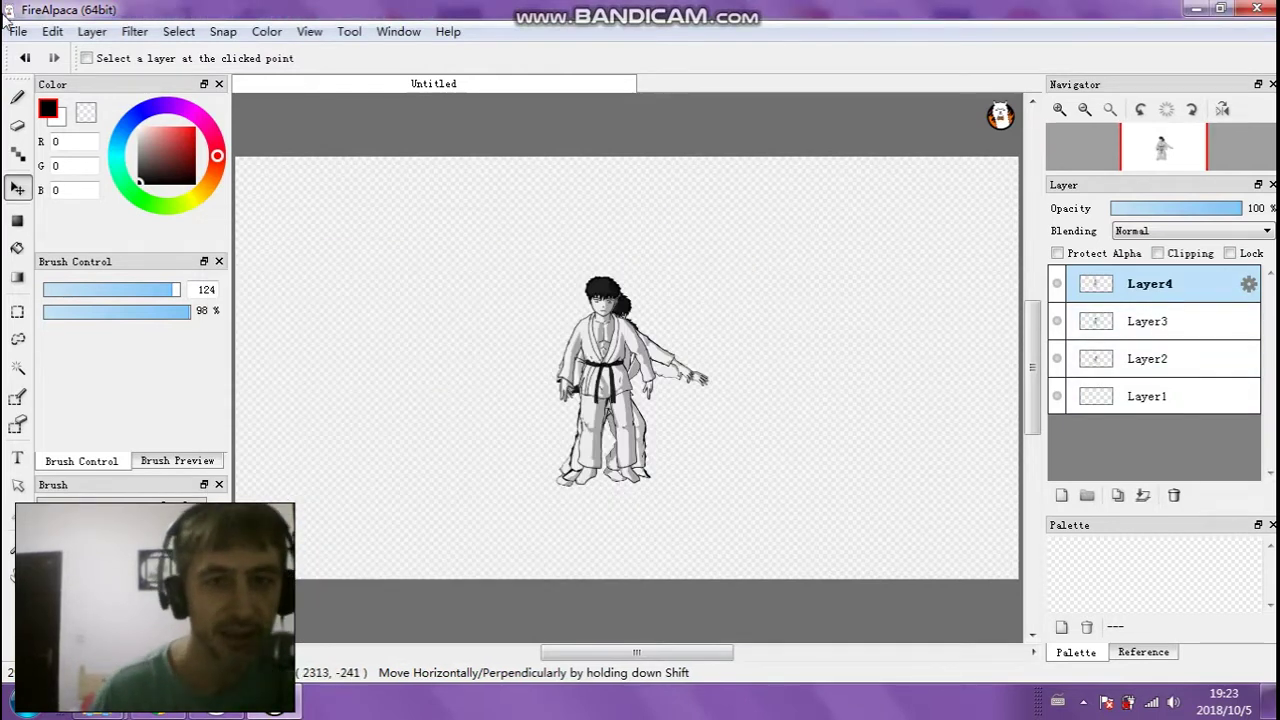
Reverse the layer stack so Layer1 is uppermost and Layer4 lowest, and select Layer4
left_click(309, 32)
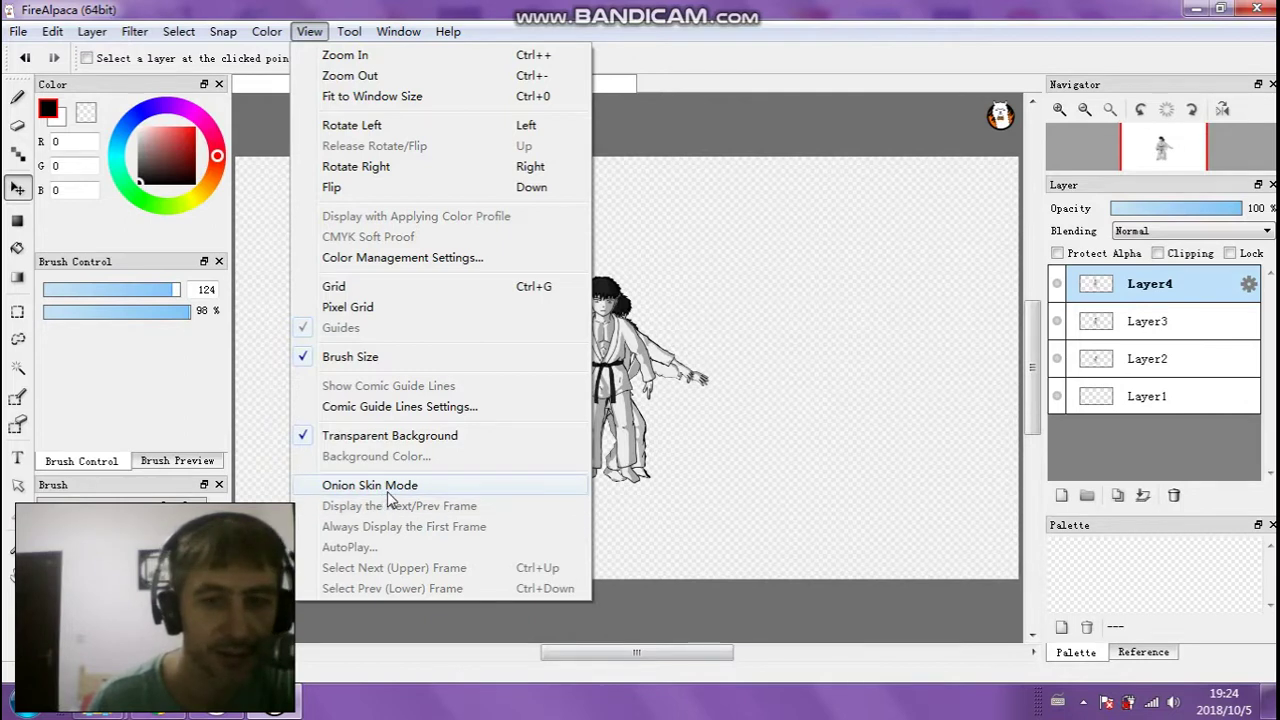
left_click(1163, 447)
mouse_move(1148, 288)
left_mouse_down()
mouse_move(1144, 427)
mouse_move(1149, 406)
left_mouse_up()
left_click_drag(1155, 303, 1147, 357)
left_click_drag(1146, 295, 1143, 340)
left_click_drag(1130, 392, 1134, 365)
left_click(1134, 323)
left_click(1152, 287)
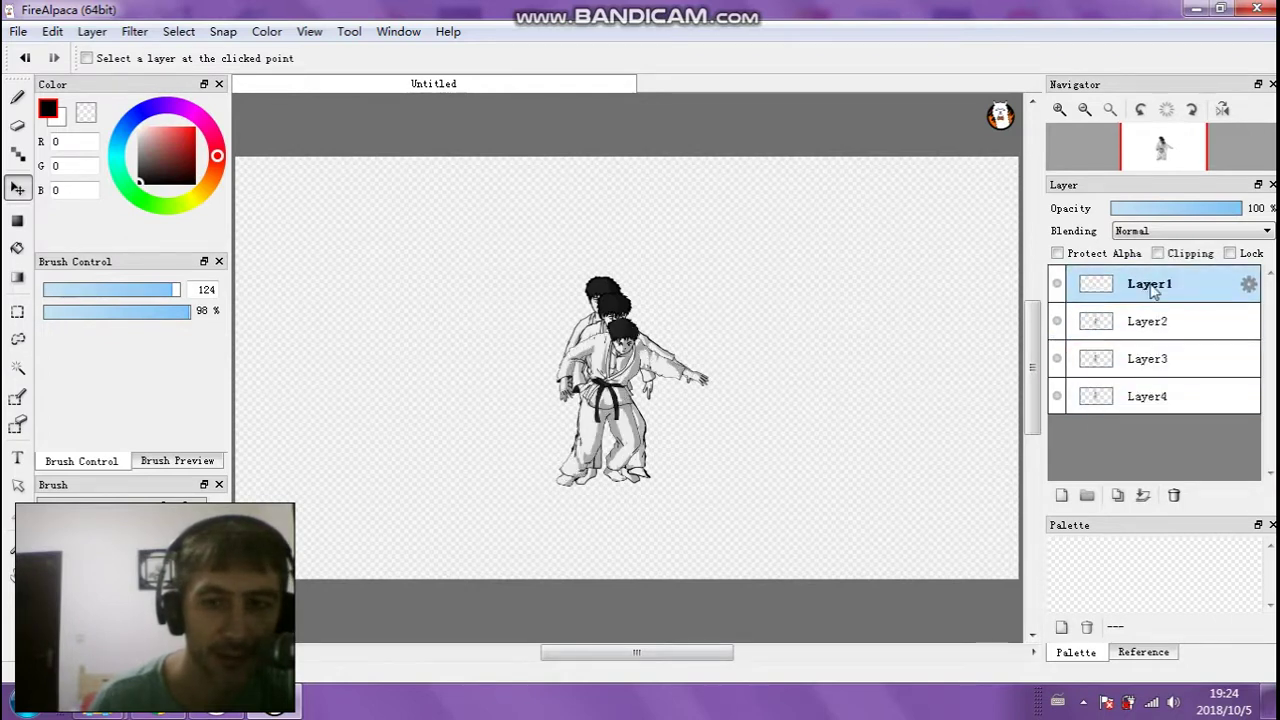
left_click(1137, 400)
scroll(622, 298, "up", 2)
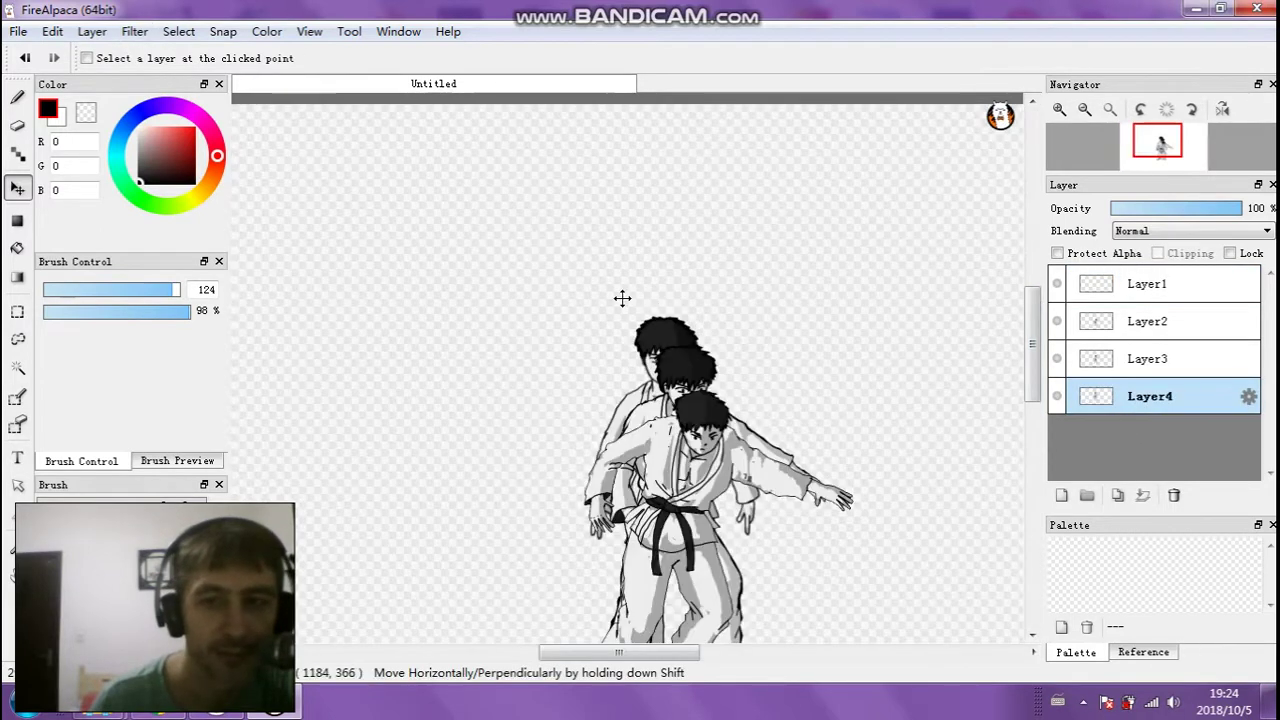
scroll(622, 298, "up", 1)
left_click(177, 31)
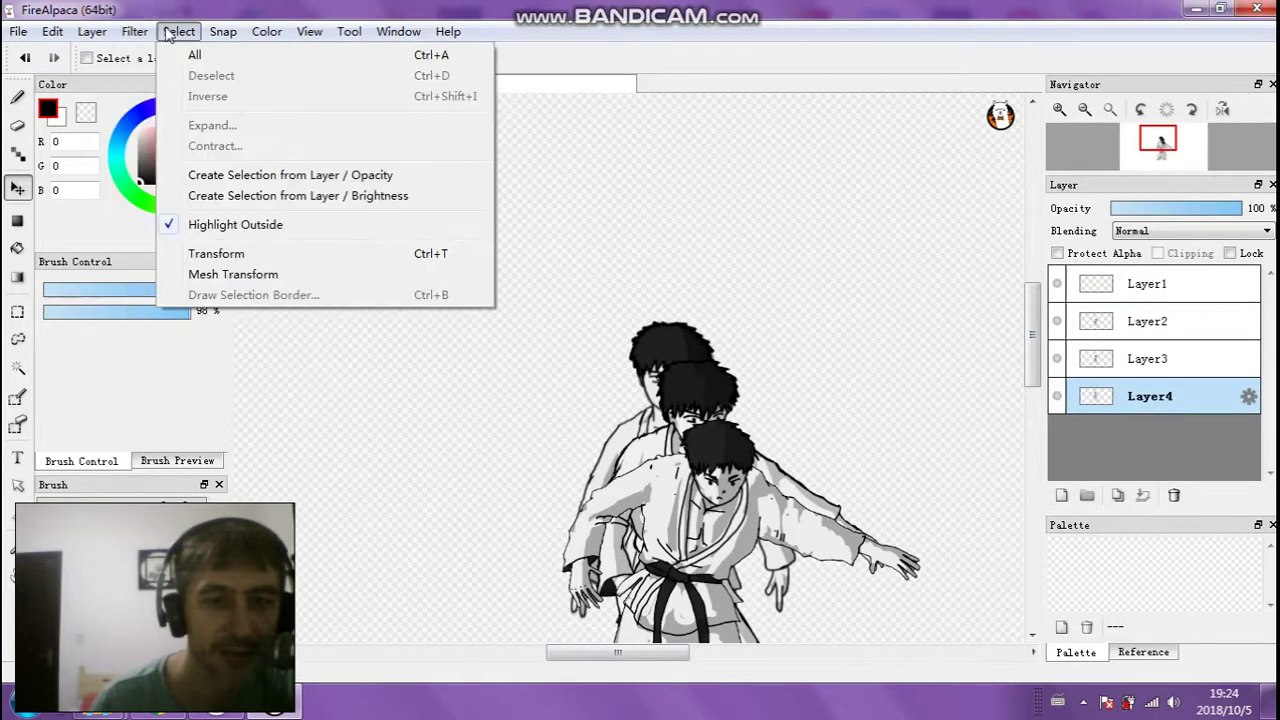
left_click(216, 254)
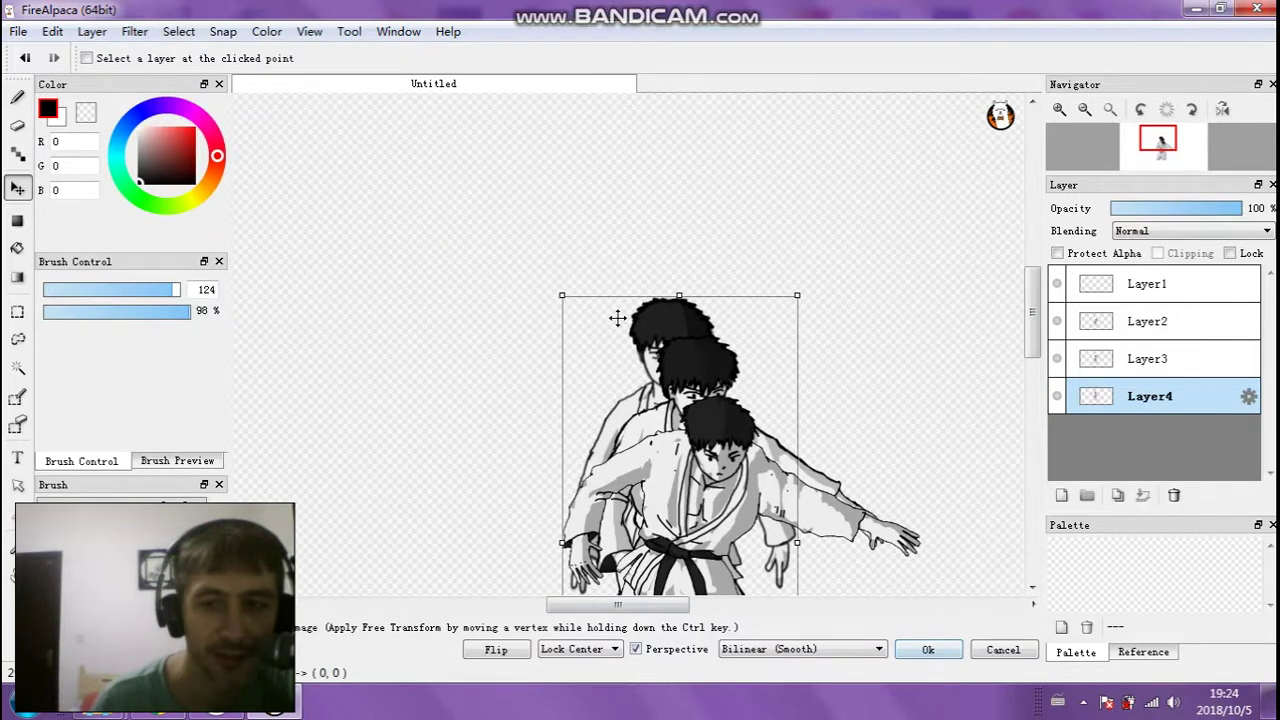
left_click(1004, 651)
Apply a Levels adjustment to Layer4, lowering the input white point slightly to brighten the standing figure
left_click(134, 31)
left_click(170, 51)
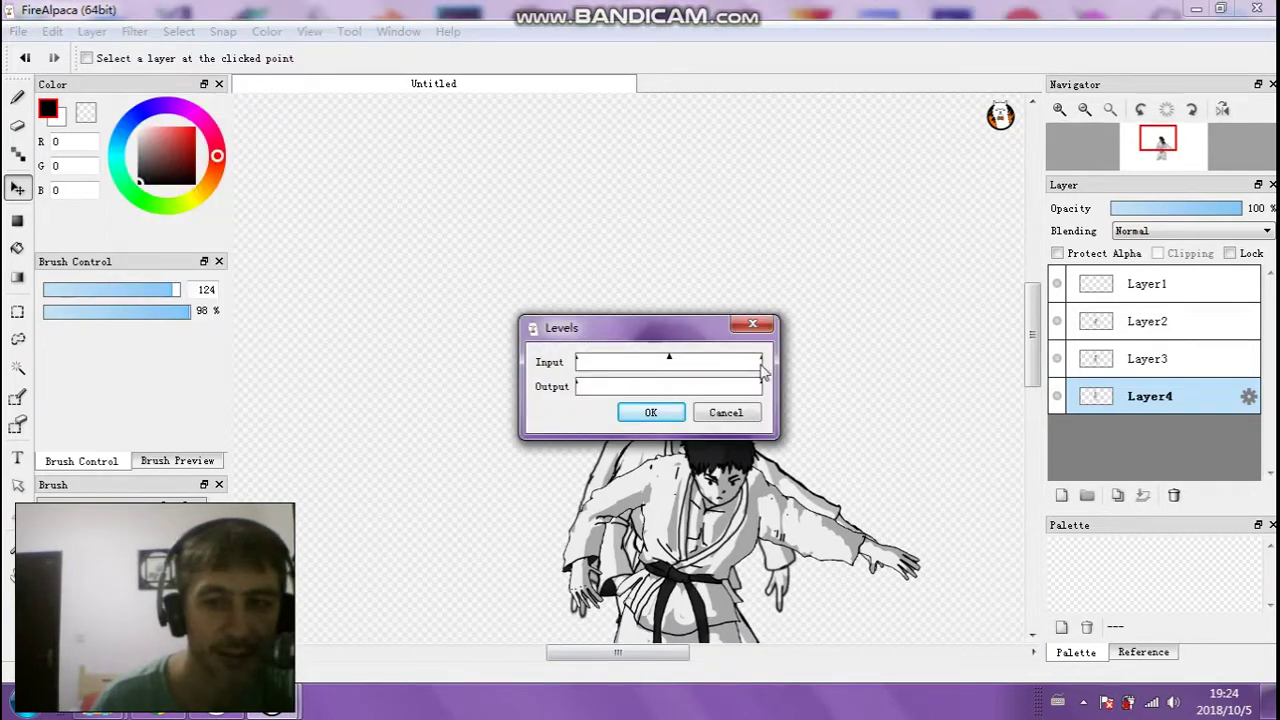
left_click_drag(760, 362, 476, 202)
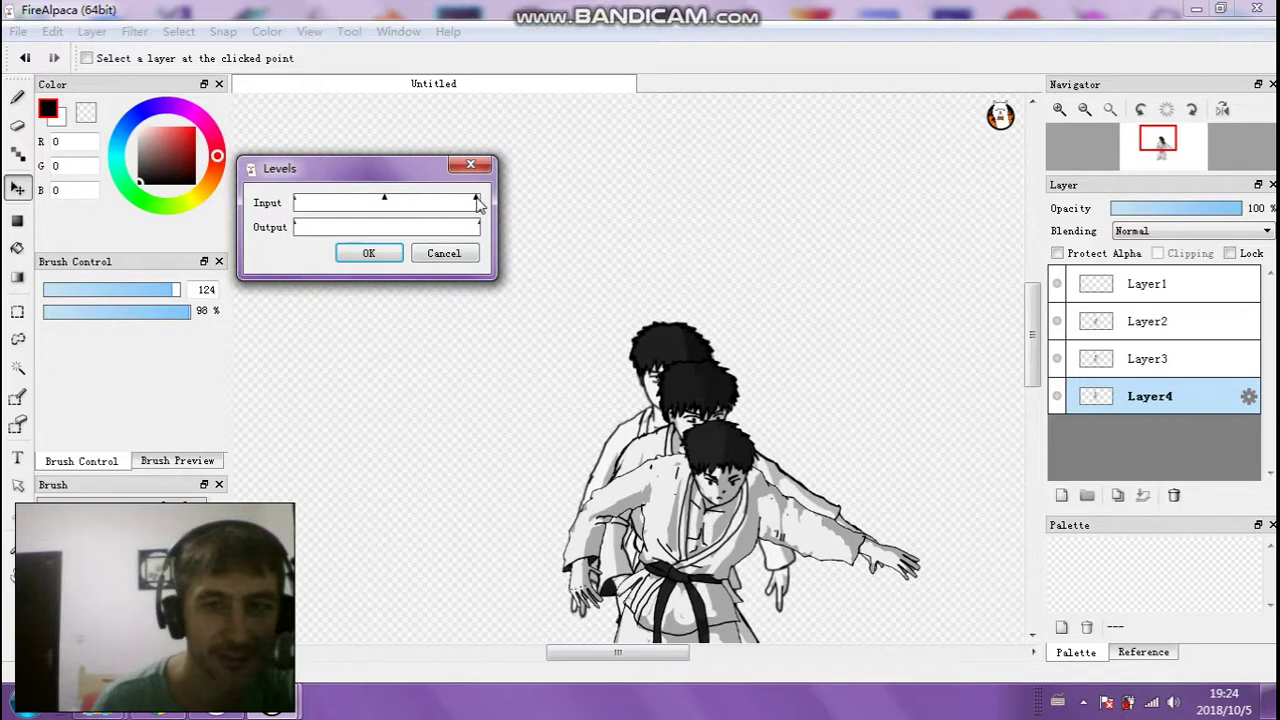
left_click(369, 253)
Toggle the visibility of Layer2, Layer3 and Layer1 to check which figure each layer contains
scroll(729, 349, "down", 2)
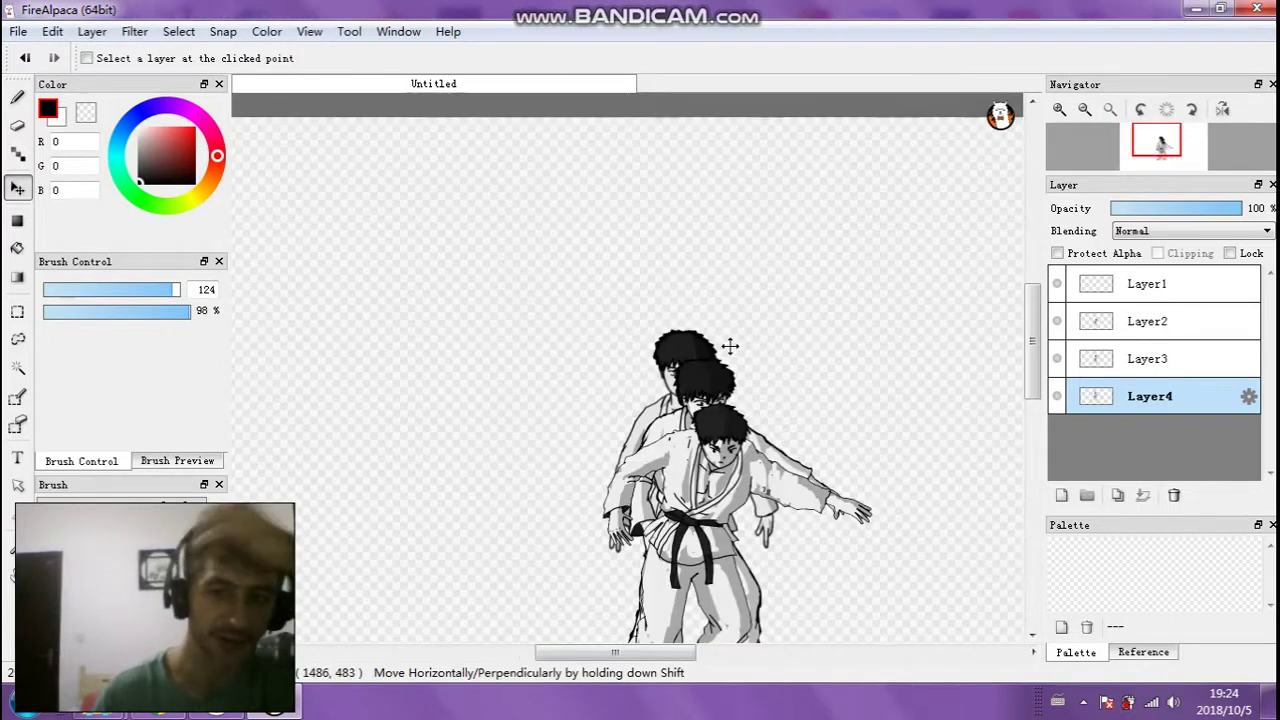
scroll(729, 347, "up", 2)
left_click_drag(1034, 331, 1034, 405)
scroll(540, 557, "down", 1)
left_click_drag(562, 662, 592, 658)
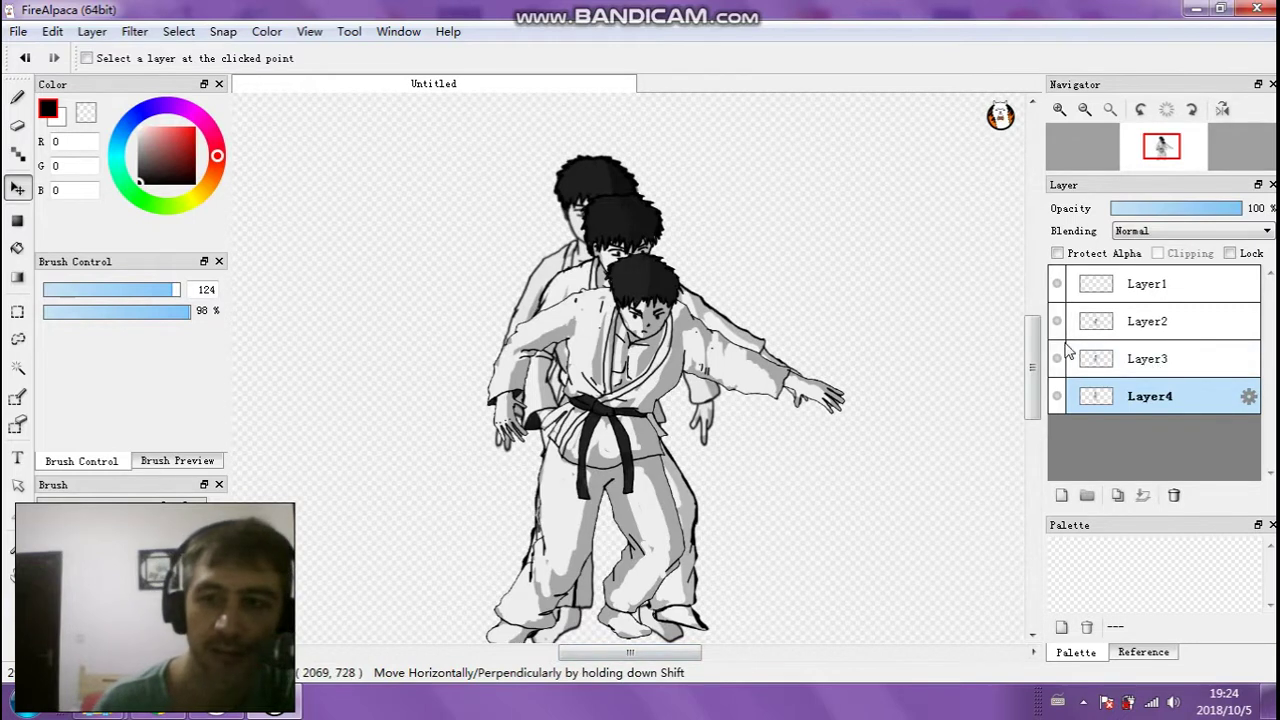
left_click_drag(1033, 368, 1033, 384)
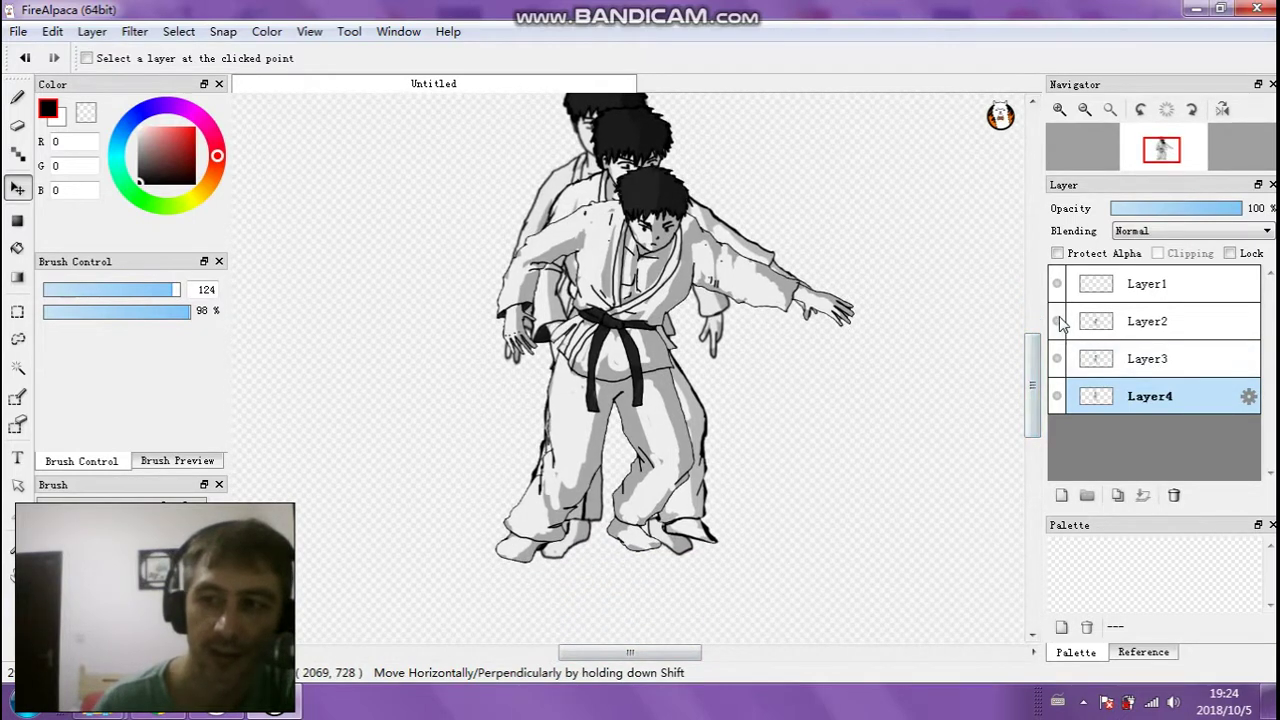
left_click(1058, 321)
left_click(1060, 359)
left_click(1062, 361)
left_click(1058, 321)
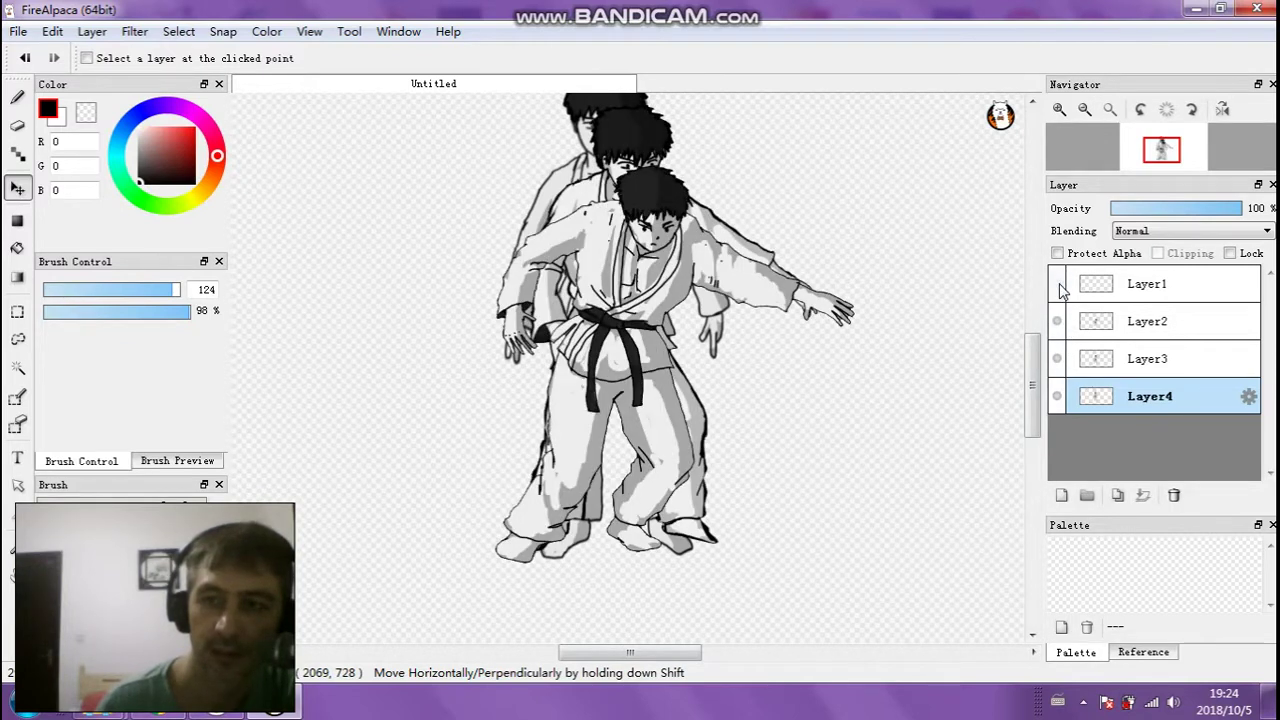
left_click(1058, 285)
Delete the empty Layer1
left_click(1128, 288)
scroll(631, 302, "up", 3)
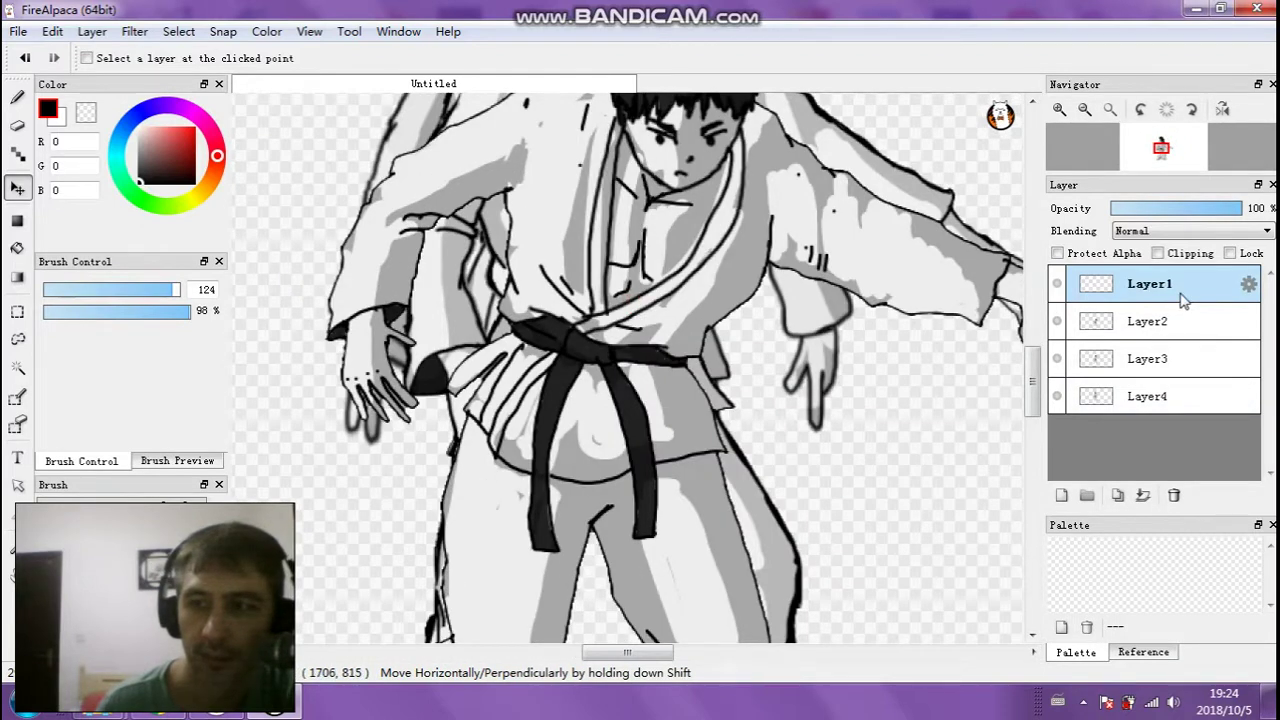
scroll(900, 258, "down", 3)
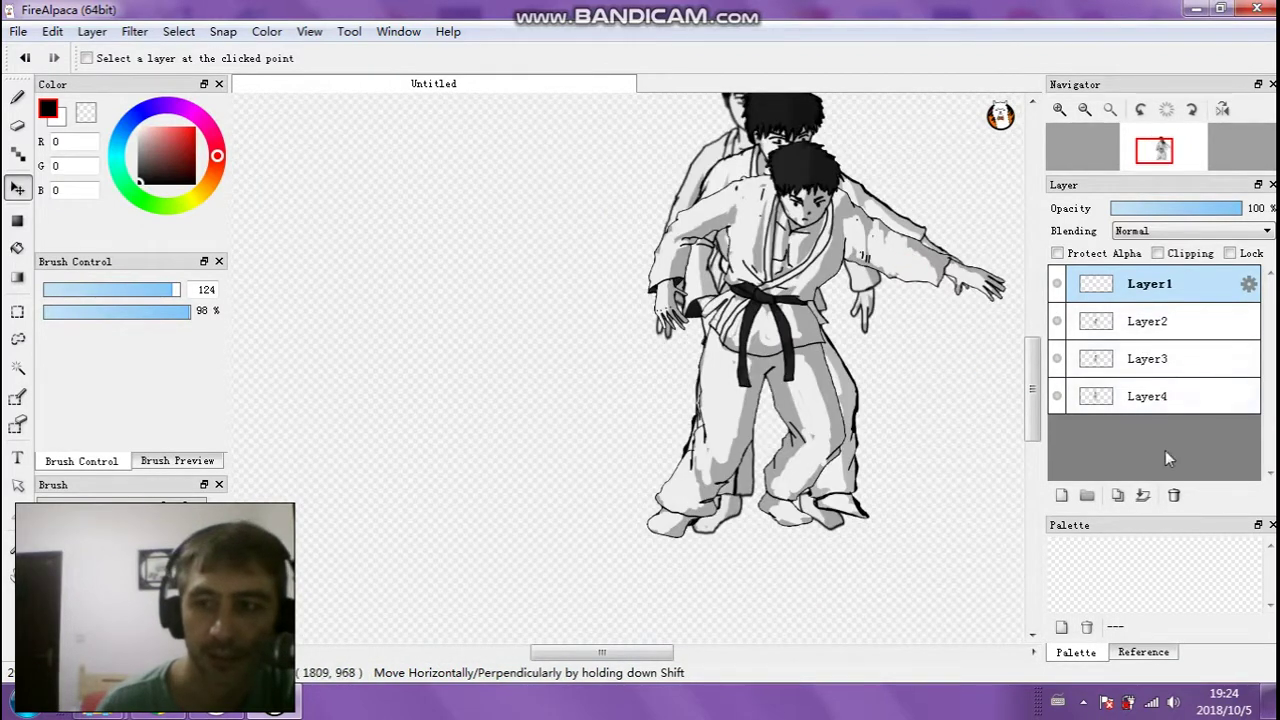
left_click(1176, 496)
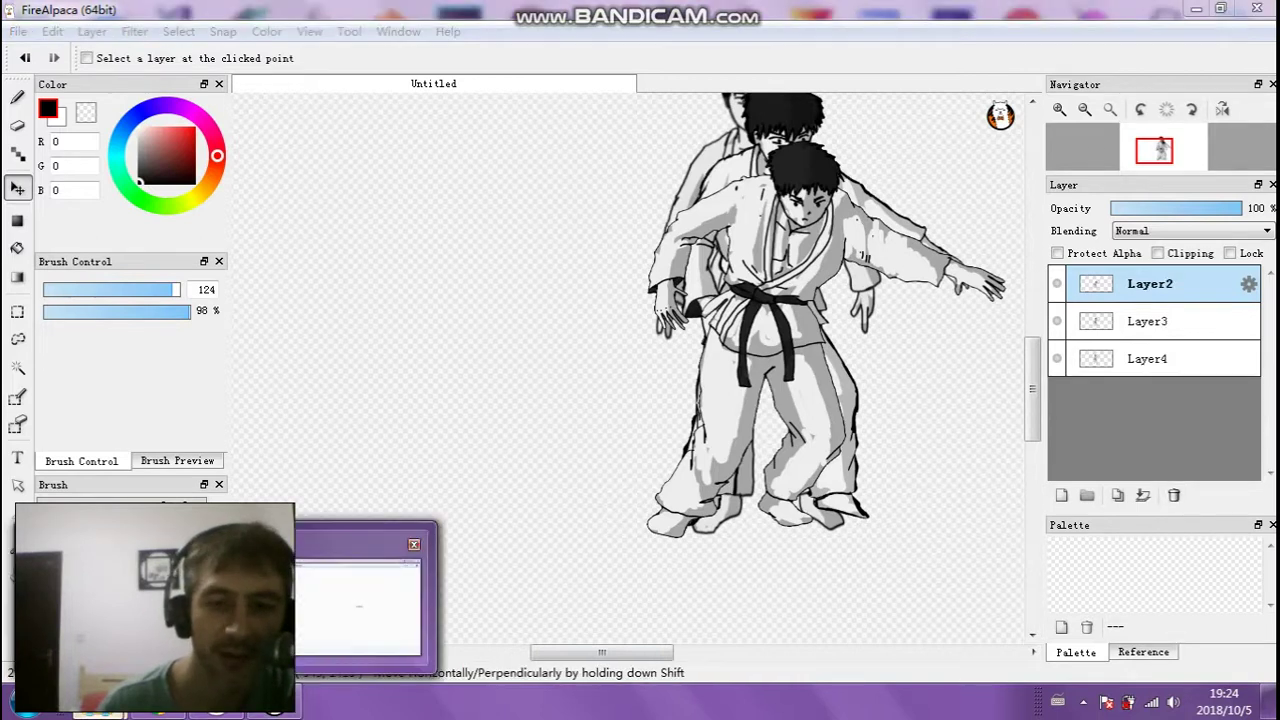
Bring frame 000 from the STAND folder into the image as a new layer above Layer2
left_click(360, 708)
scroll(556, 450, "up", 1)
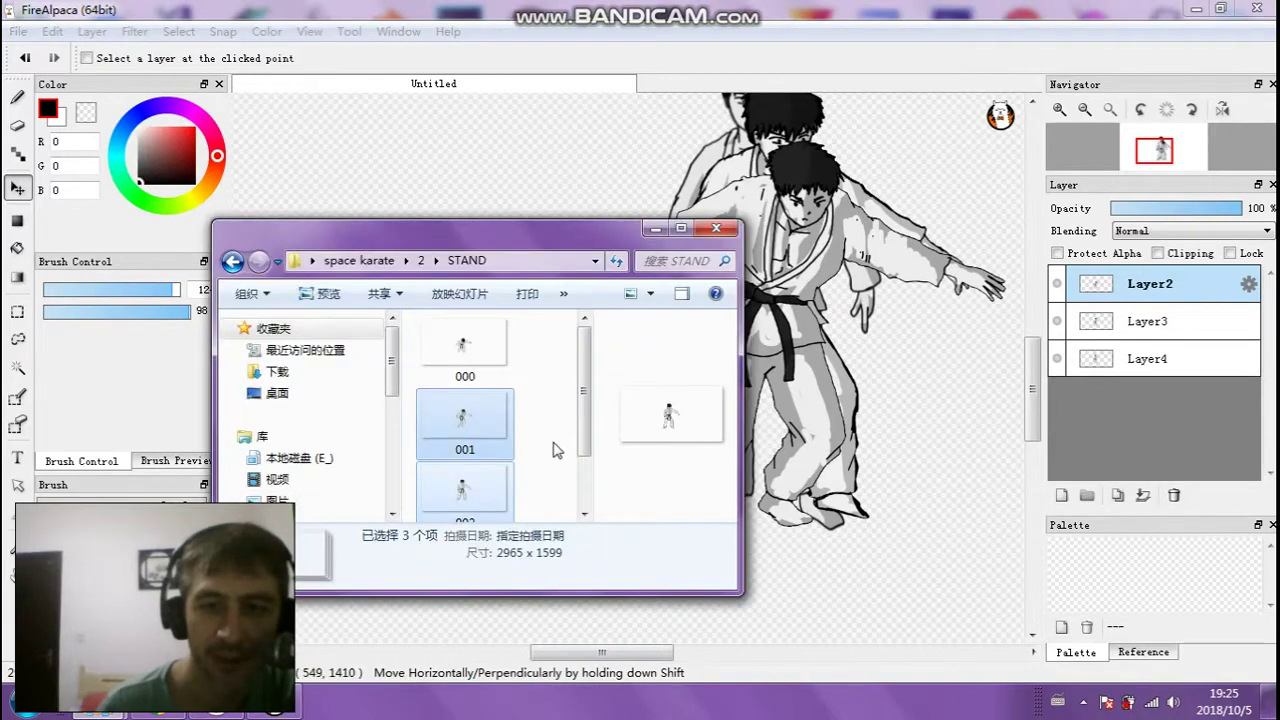
left_click(563, 420)
left_click(460, 350)
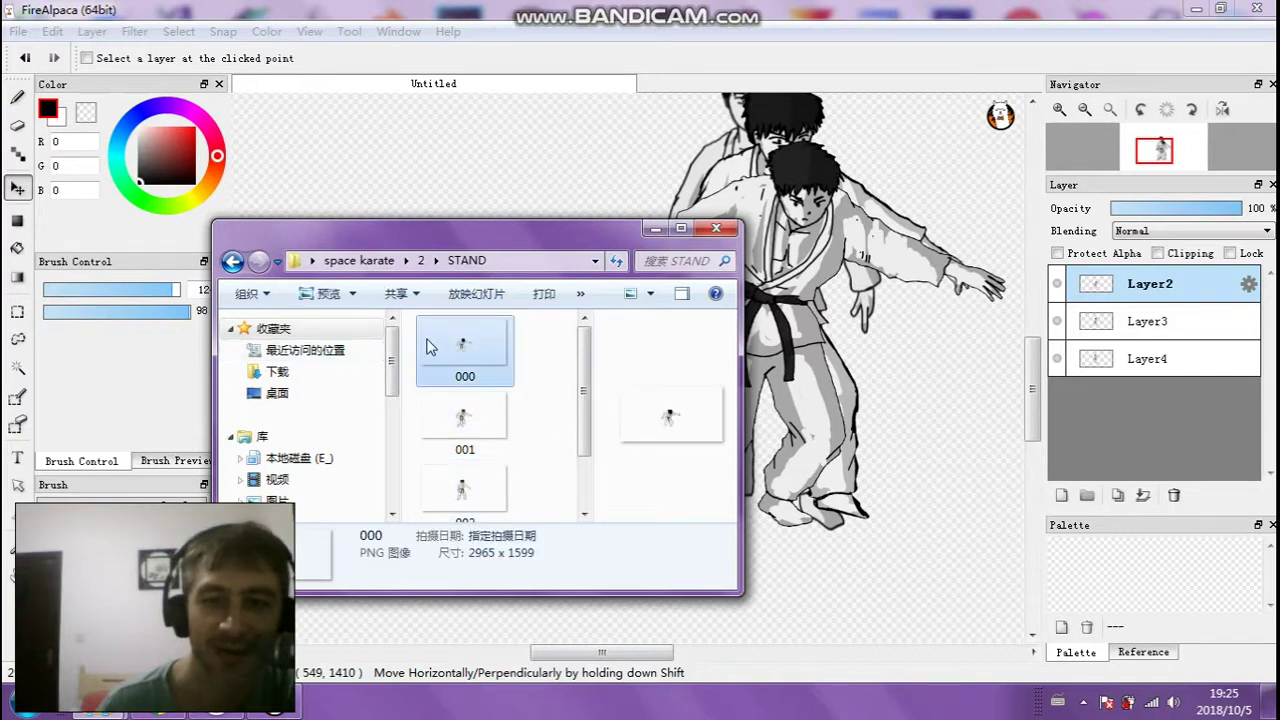
left_click_drag(436, 349, 1130, 405)
left_click(656, 228)
left_click(1141, 316)
left_click(1155, 300)
Toggle the visibility of Layer5, Layer2 and Layer3 to compare the stacked figures with the added frame
left_click(1057, 285)
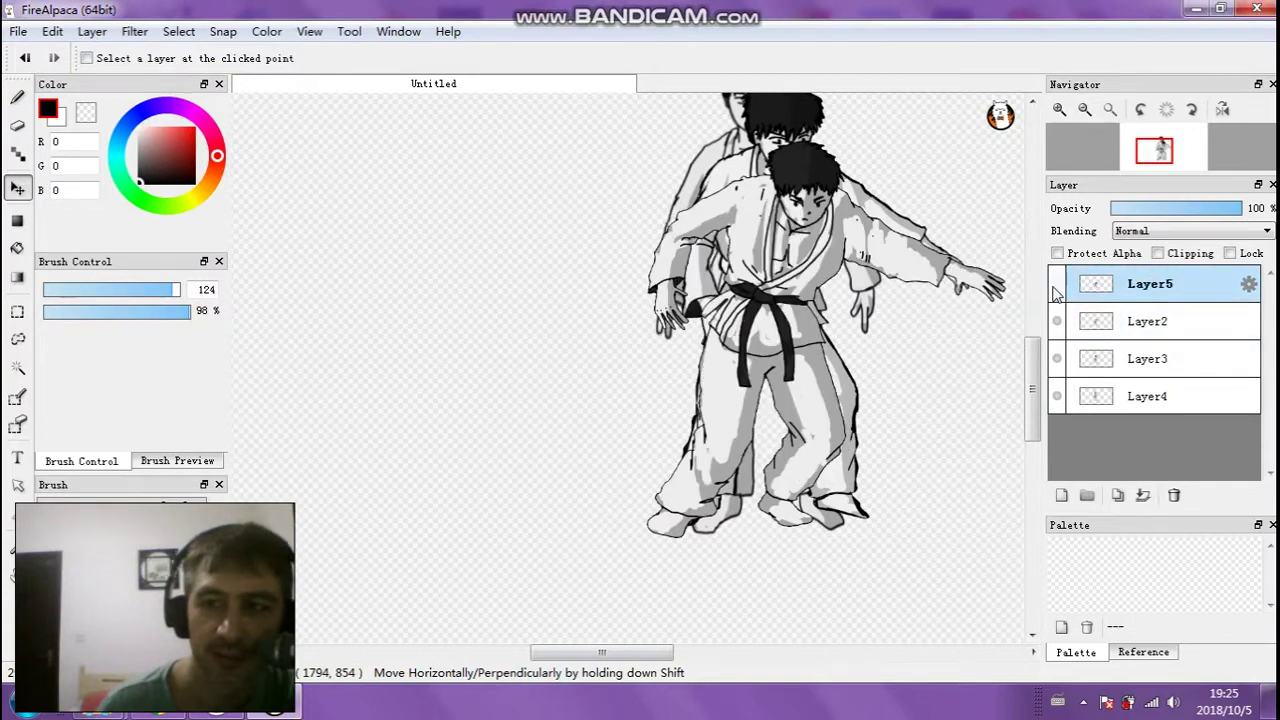
left_click(1055, 321)
left_click(1057, 358)
left_click(1057, 358)
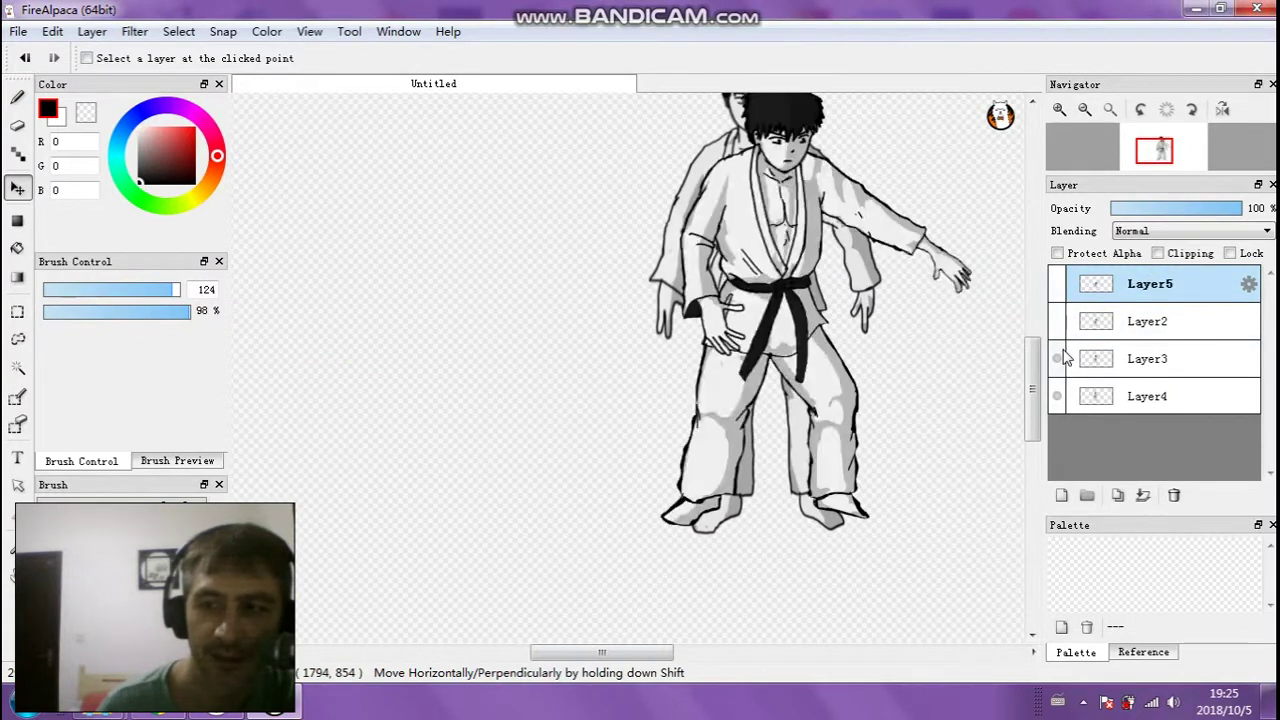
left_click(1057, 321)
left_click(1057, 285)
left_click_drag(545, 652, 626, 652)
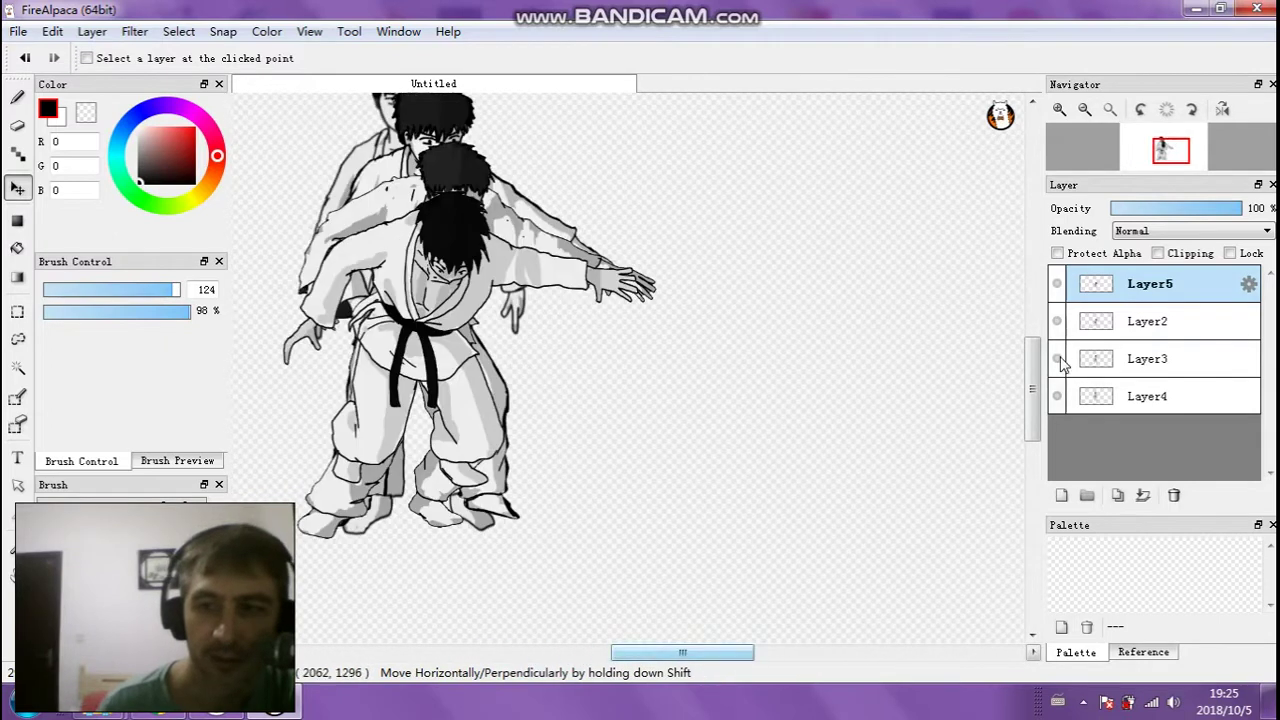
left_click_drag(1045, 370, 1035, 360)
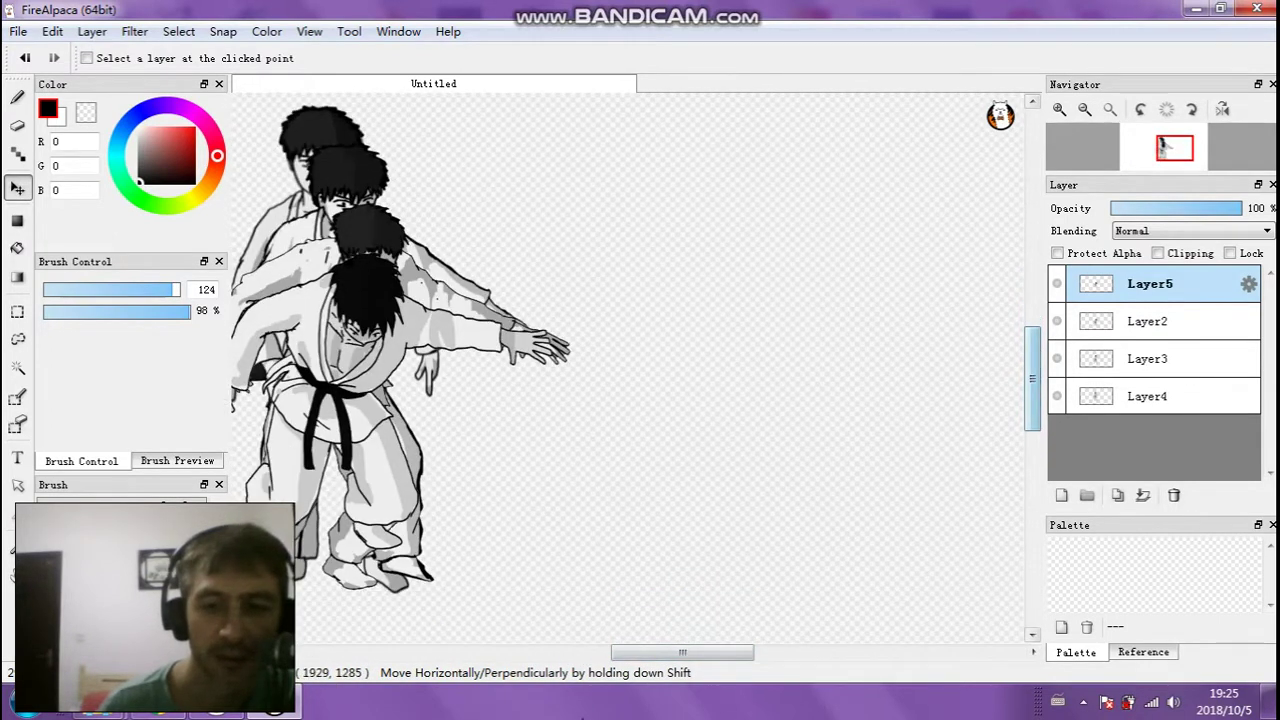
Turn on Onion Skin Mode for the layered frames
left_click_drag(682, 652, 645, 652)
left_click_drag(1024, 416, 1024, 393)
left_click(306, 32)
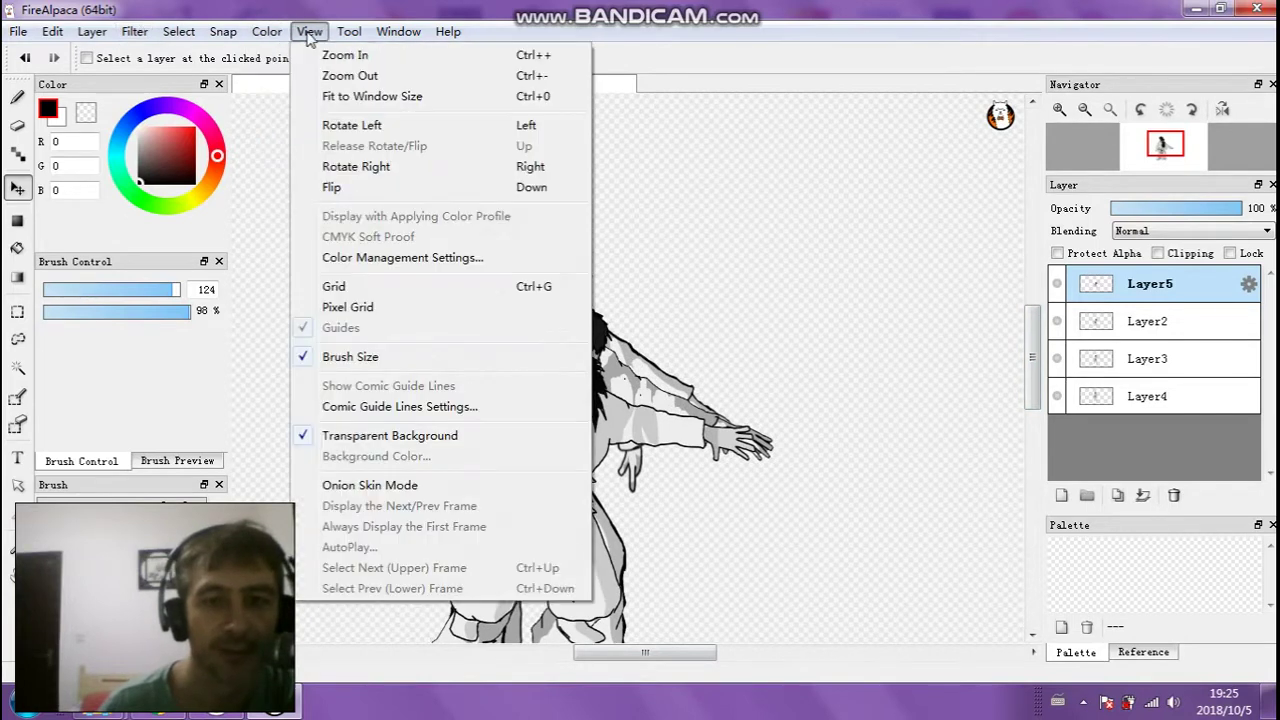
left_click(318, 486)
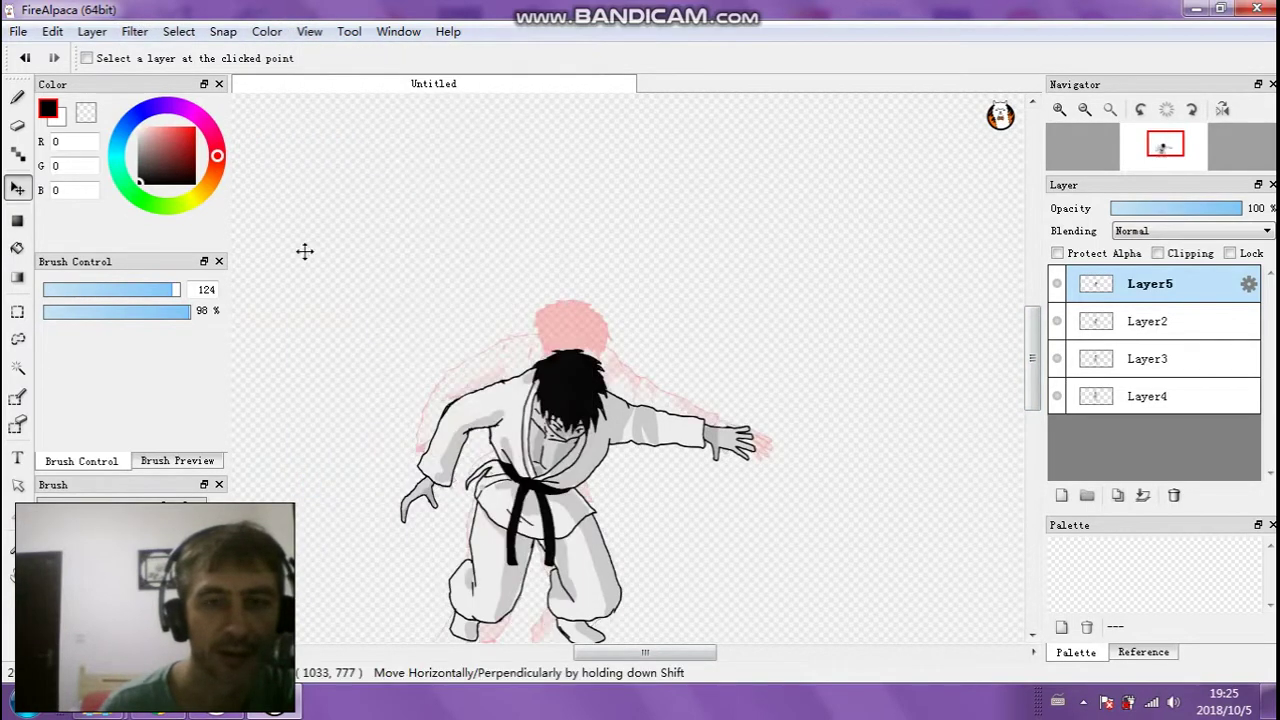
Preview the frame sequence with AutoPlay in a maximized window at 3 fps, and close the preview
left_click(310, 33)
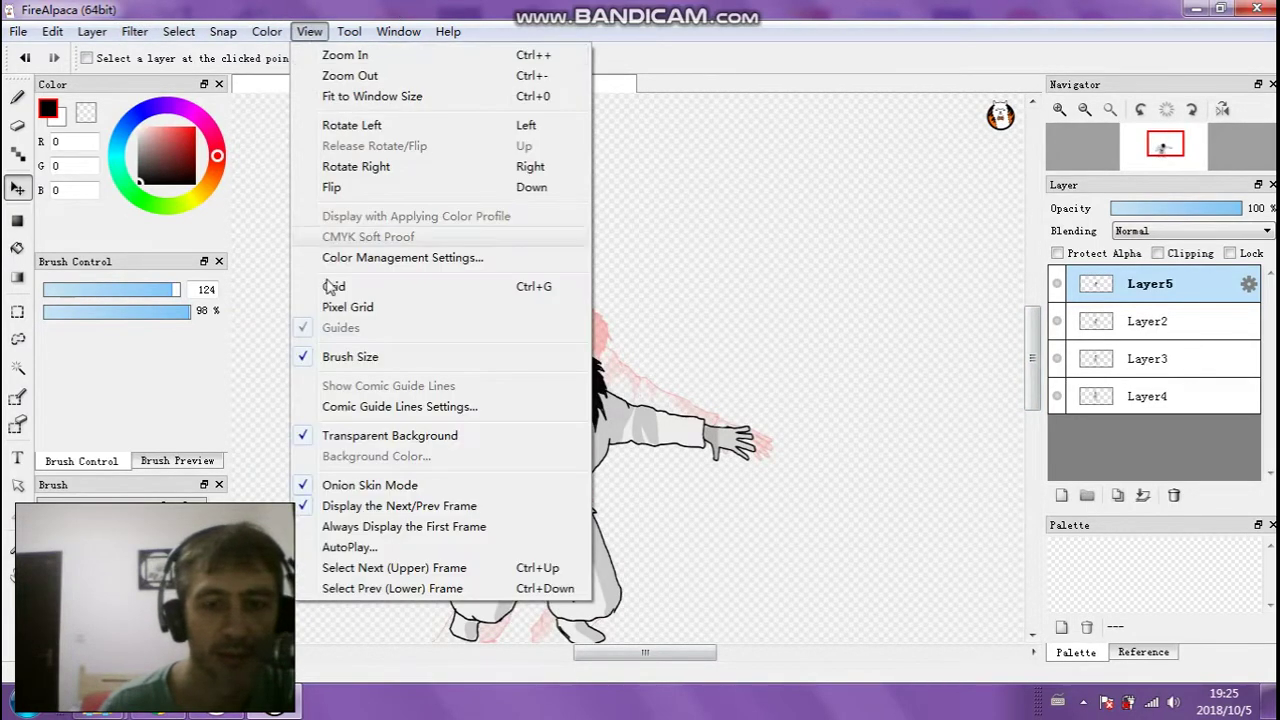
left_click(365, 556)
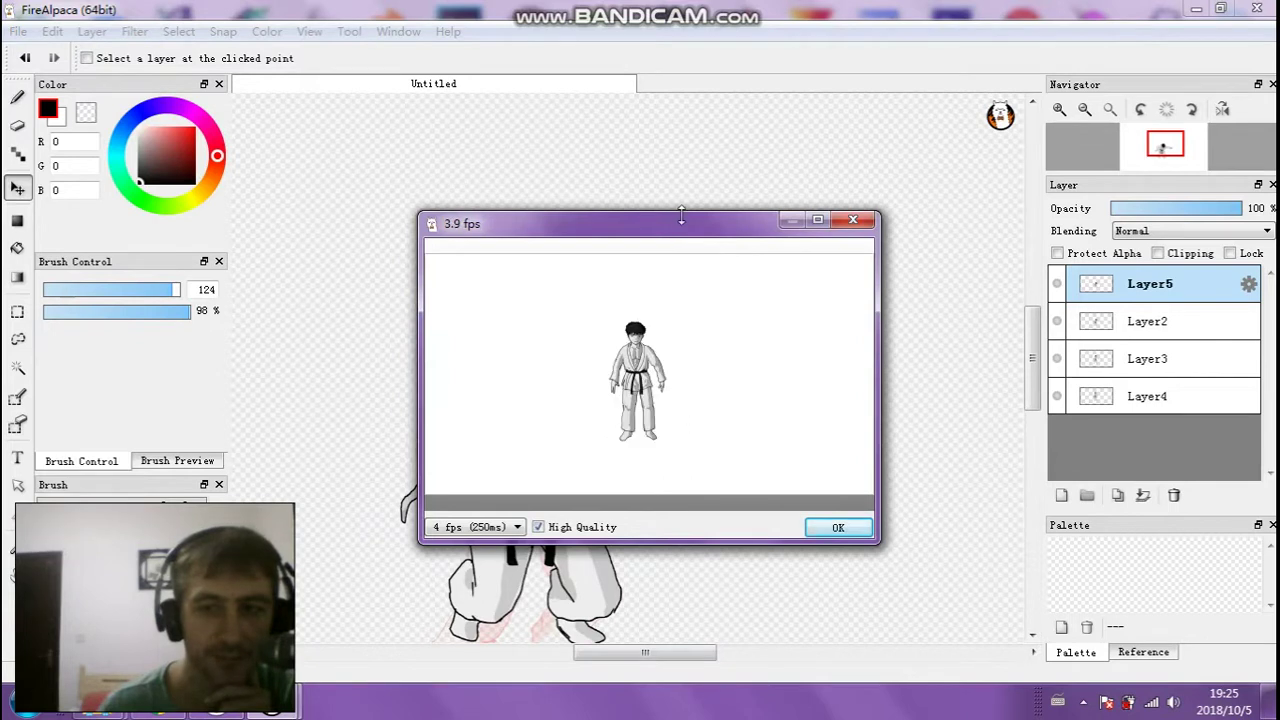
double_click(680, 214)
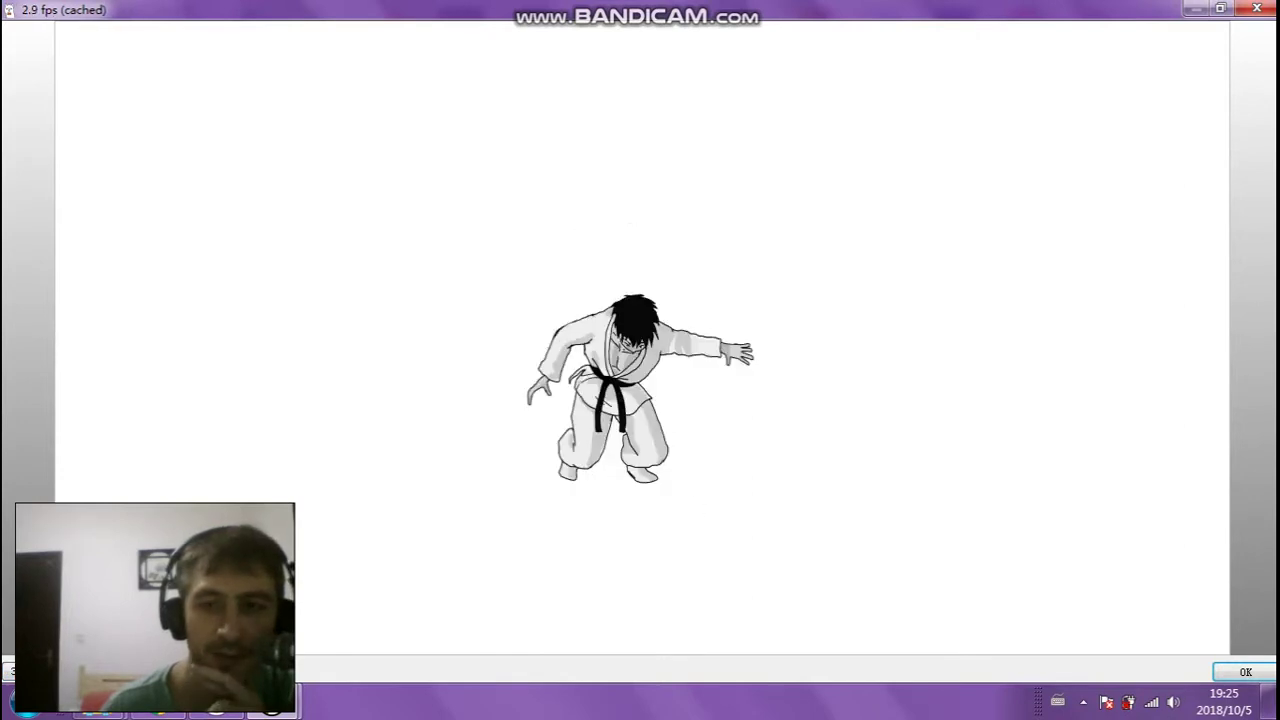
left_click(1245, 672)
Replay the AutoPlay preview with Layer4 selected and again with Layer5 selected to compare the playback order
left_click(1103, 403)
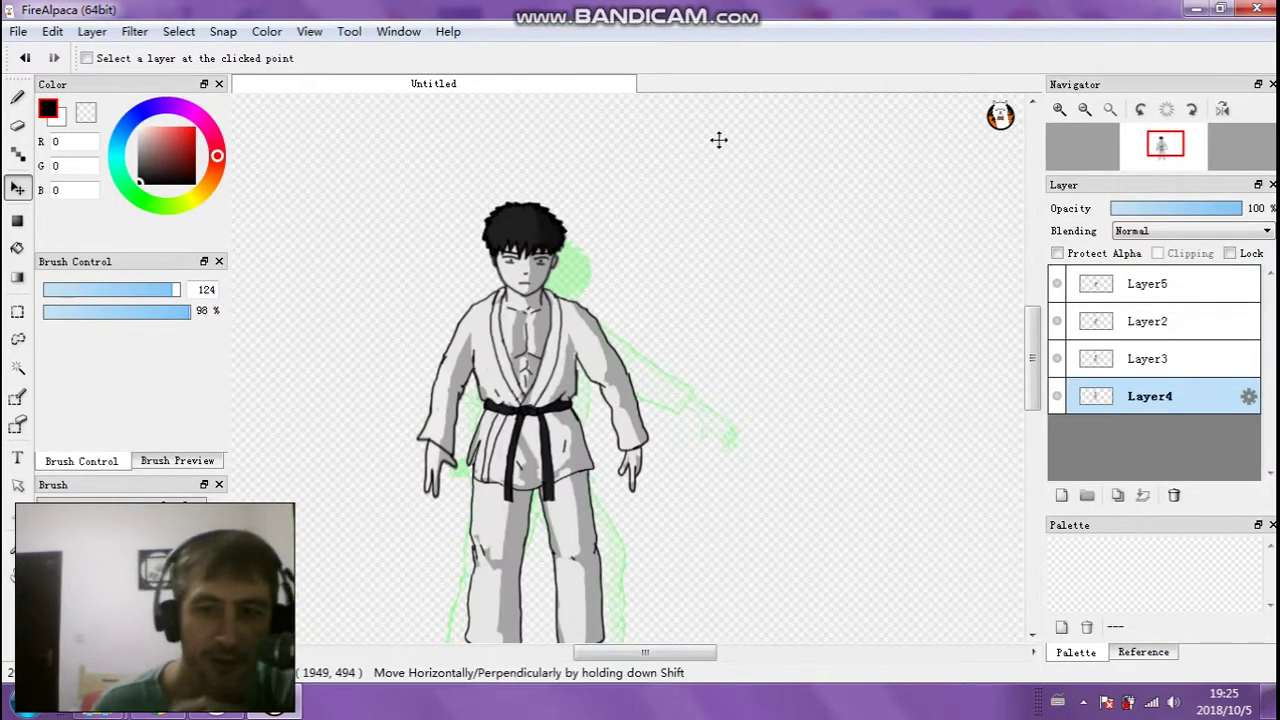
left_click(309, 31)
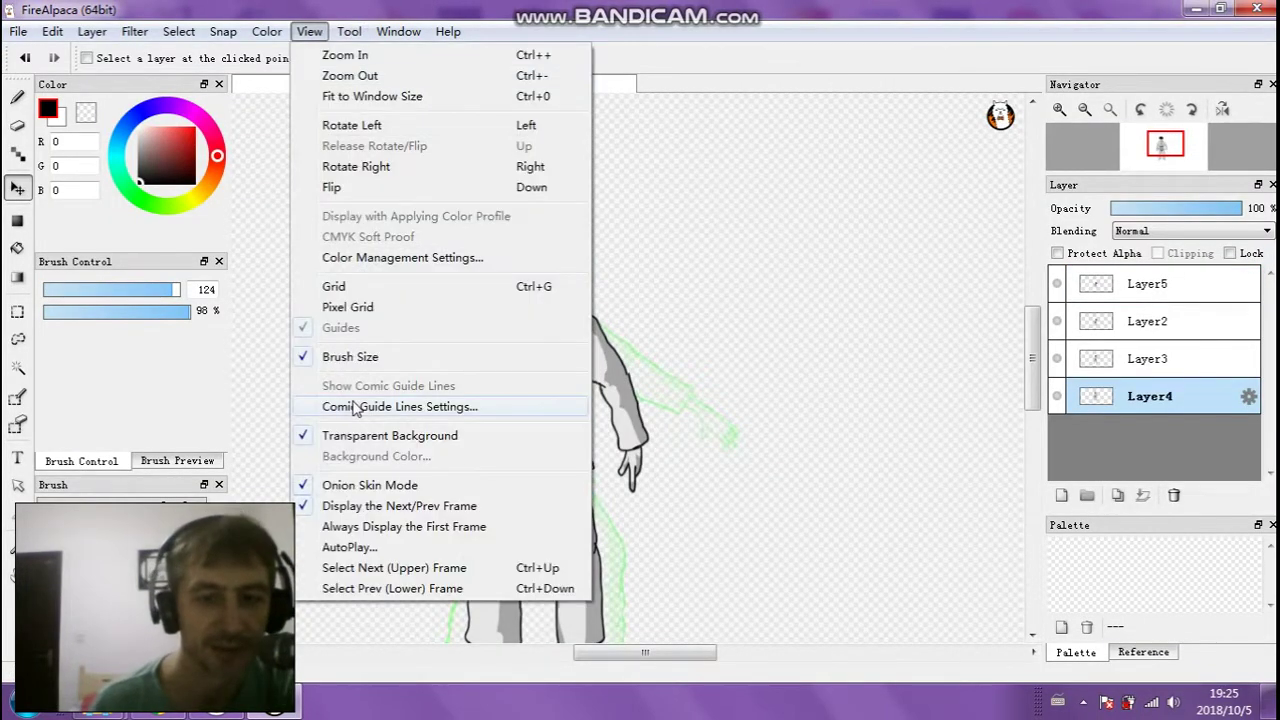
left_click(358, 549)
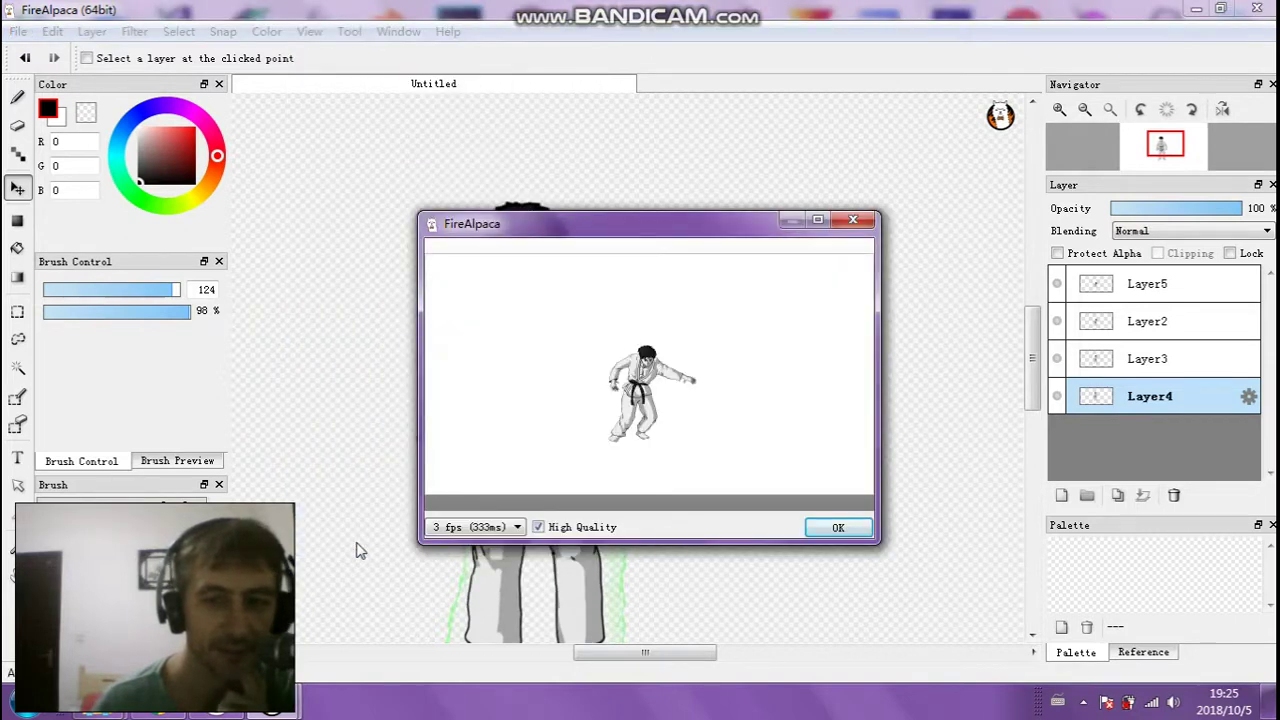
left_click(853, 220)
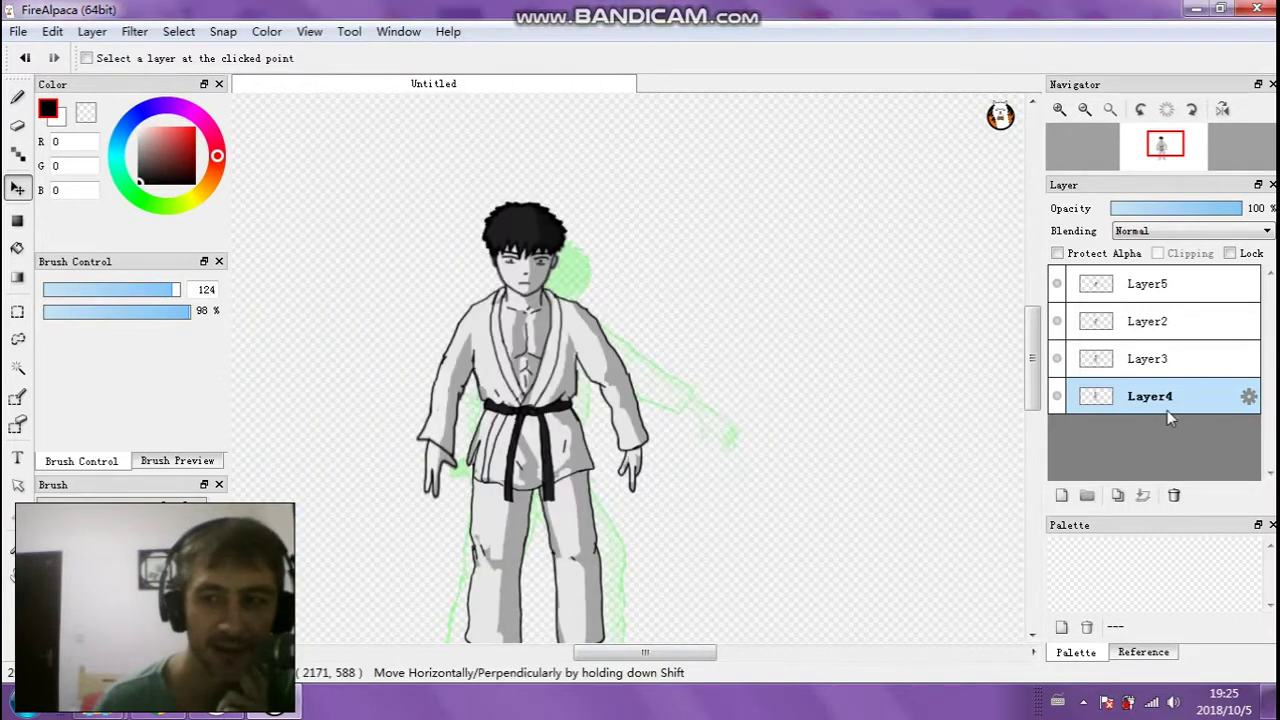
left_click(1130, 294)
left_click(303, 33)
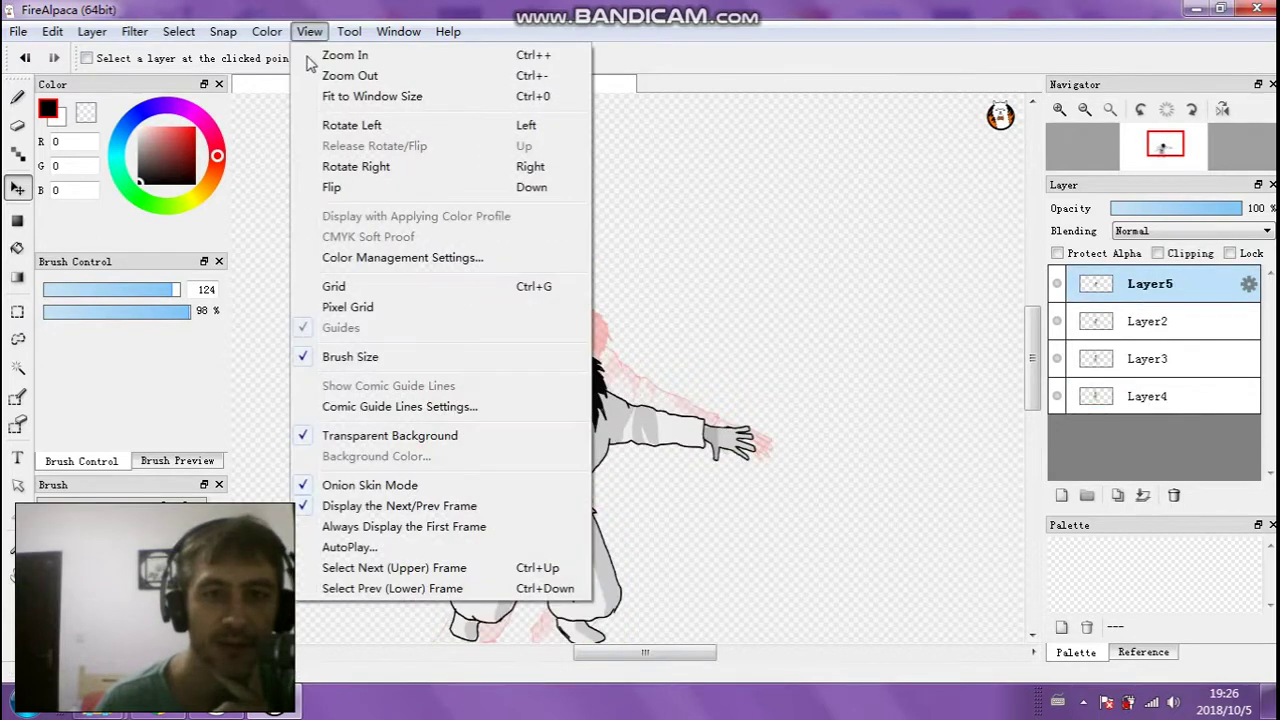
left_click(328, 549)
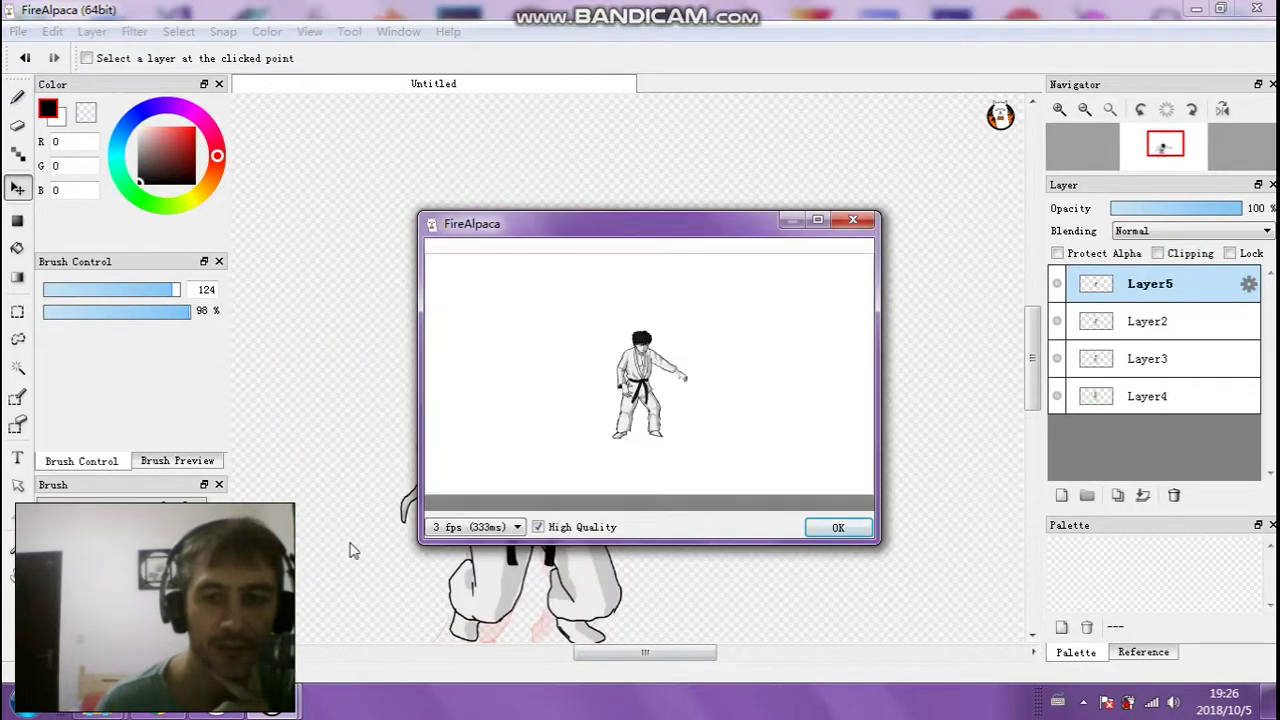
left_click(790, 222)
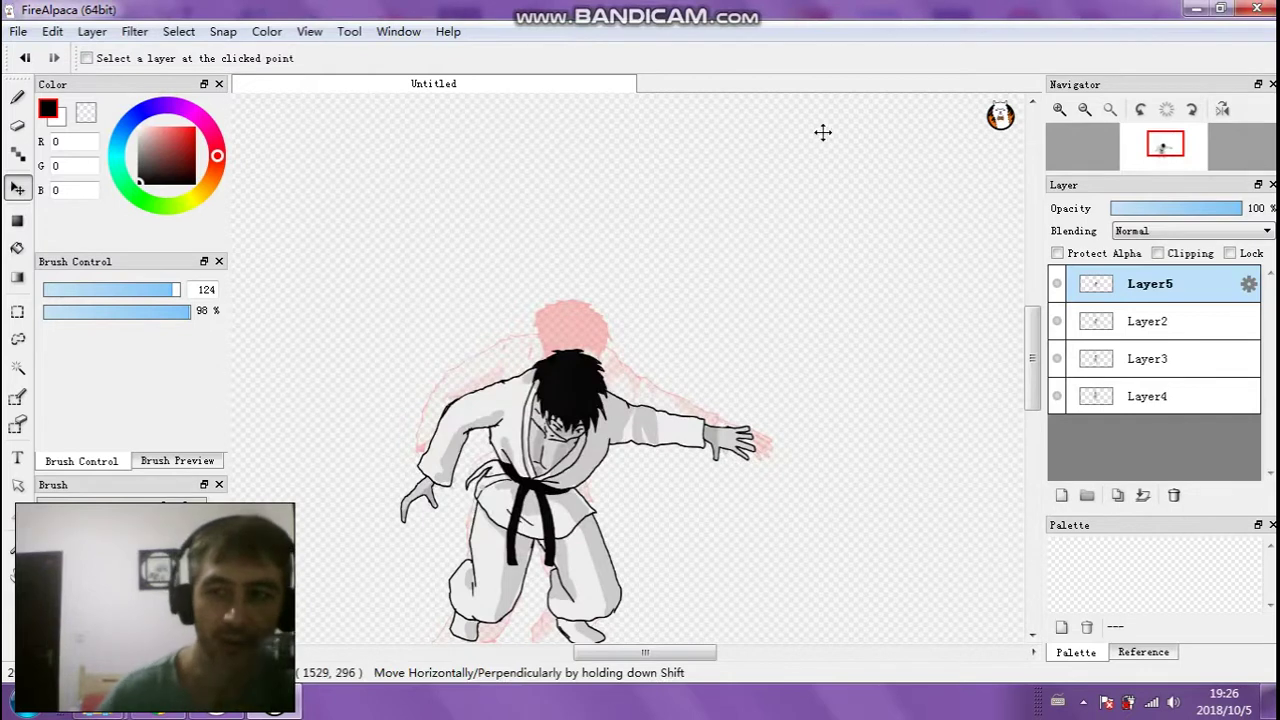
Reverse the layer order so it runs Layer4, Layer3, Layer2, Layer5 from uppermost to lowest
left_click_drag(1143, 400, 1186, 284)
left_click_drag(1158, 412, 1186, 320)
left_click(1148, 396)
left_click_drag(1148, 396, 1160, 360)
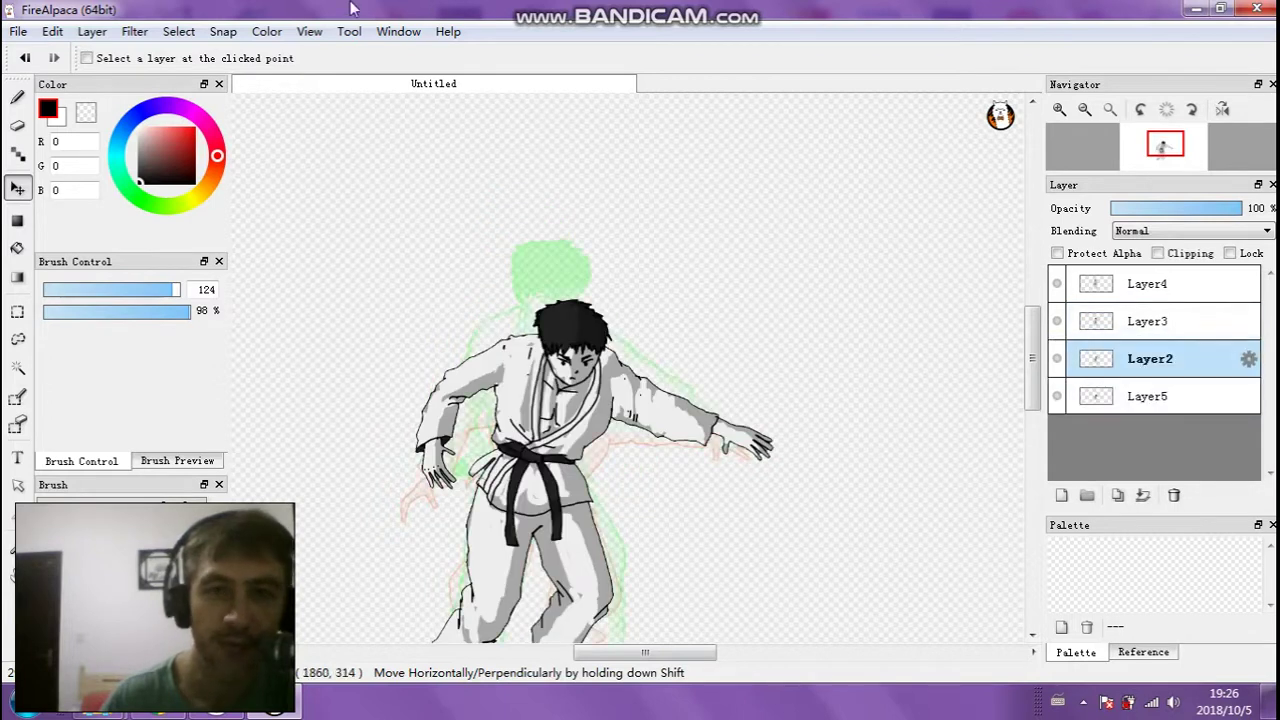
Preview the reordered frames with AutoPlay in a maximized window, raising the speed to about 6 fps, and close the preview
left_click(309, 31)
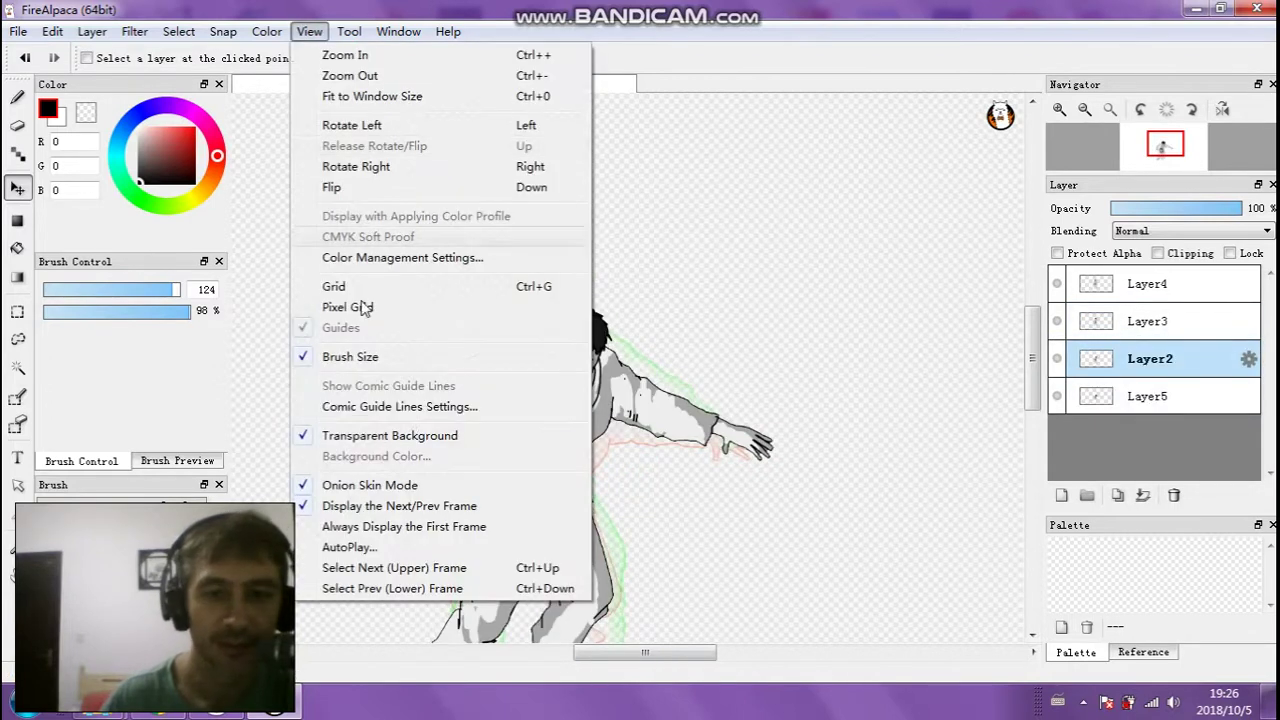
left_click(347, 547)
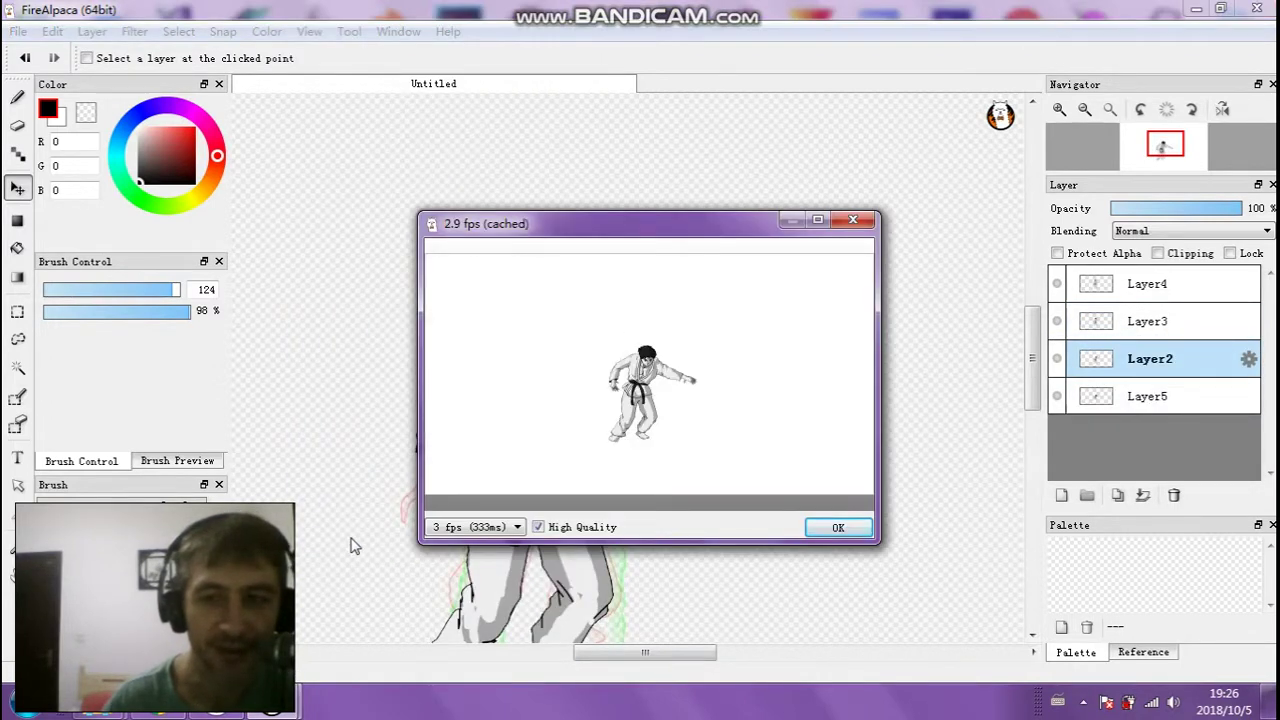
double_click(586, 218)
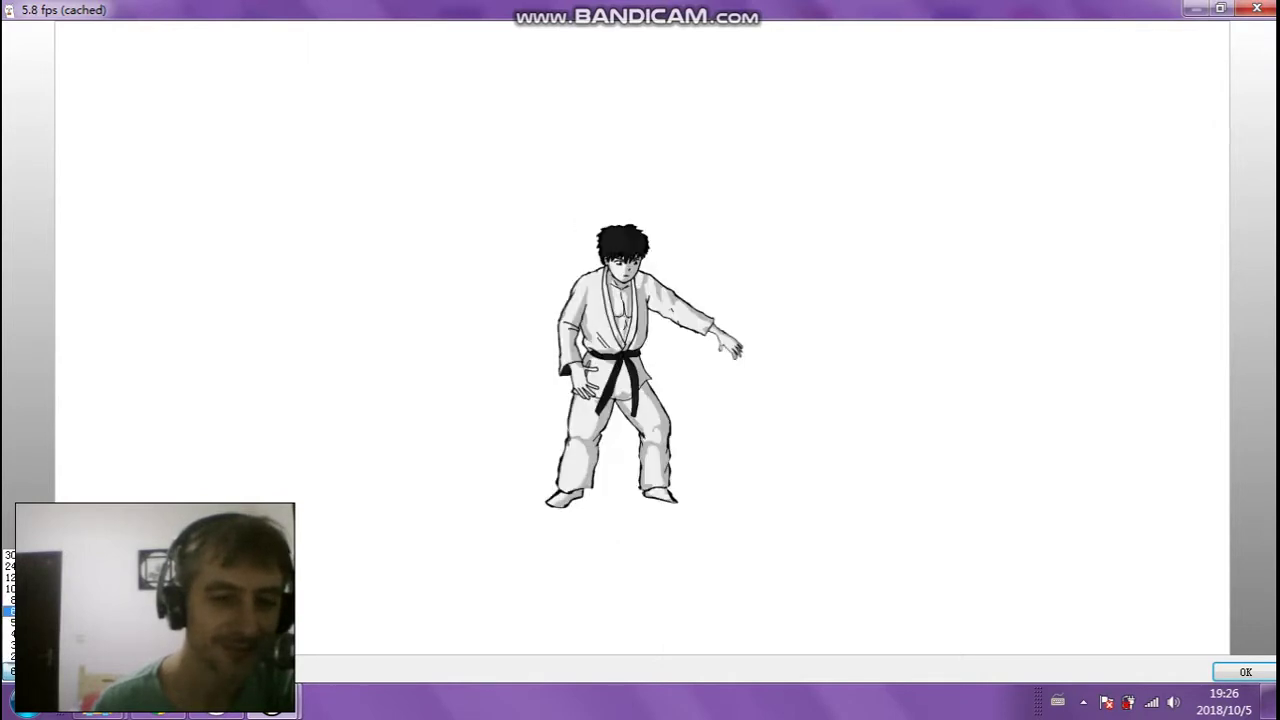
left_click(1257, 9)
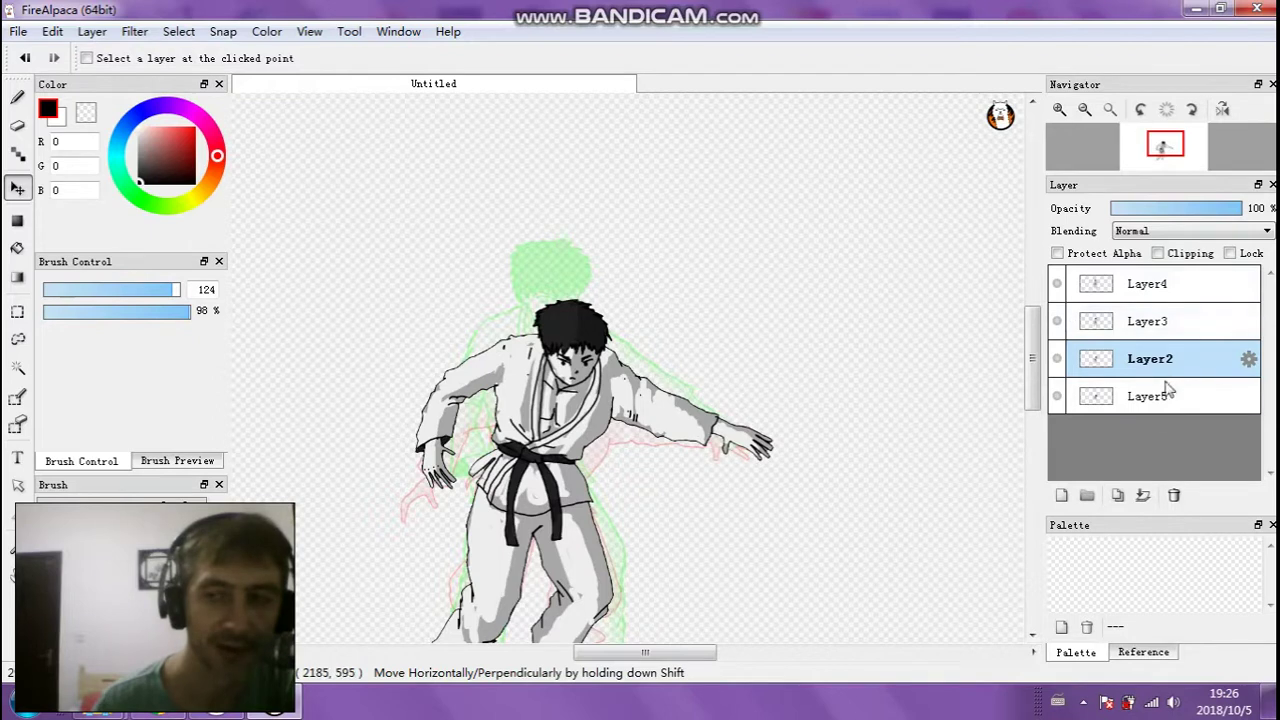
Examine the four frames one by one with onion skin, comparing the figure's position, size and shading between neighbouring layers
left_click(1147, 284)
scroll(660, 374, "down", 3)
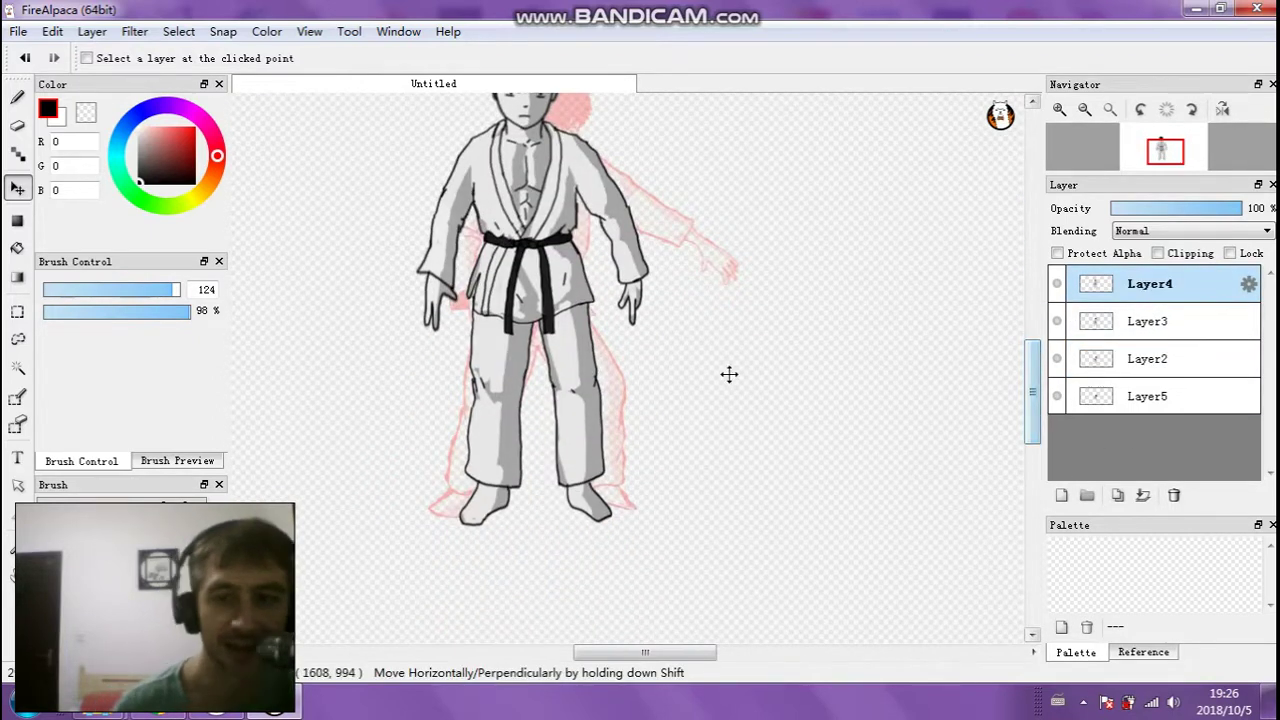
left_click(1094, 396)
left_click(1104, 360)
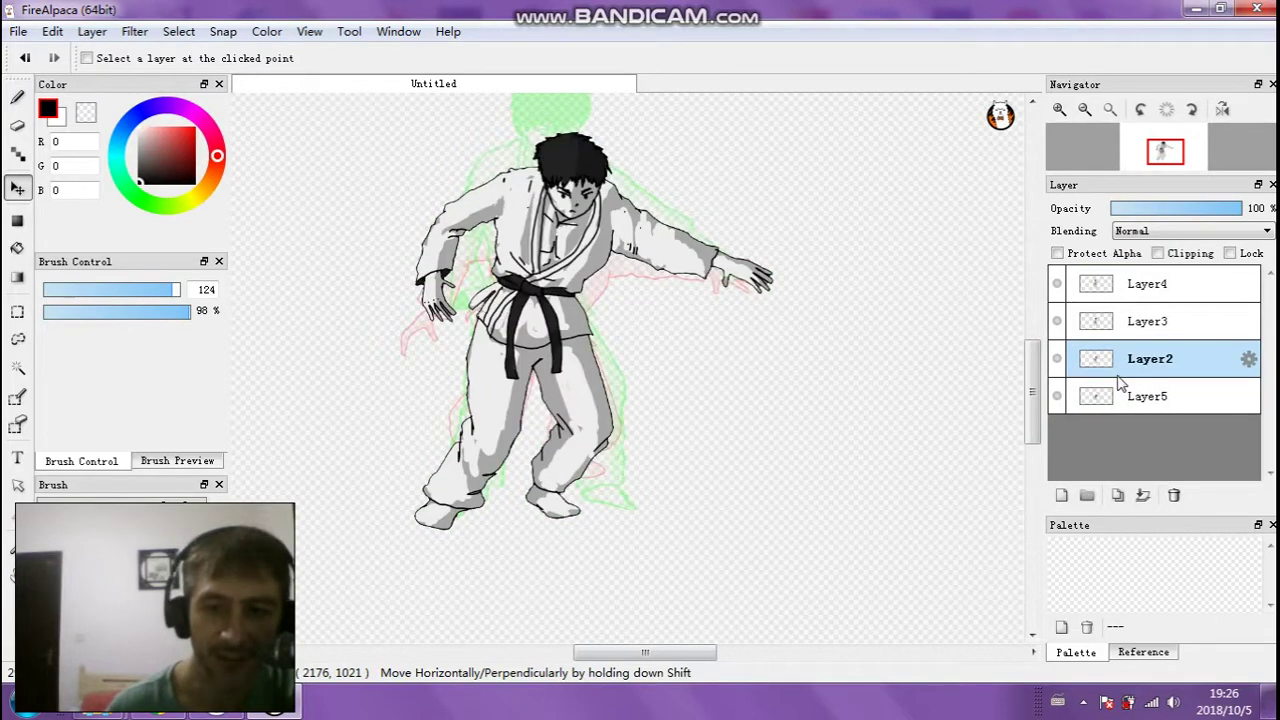
left_click(1118, 396)
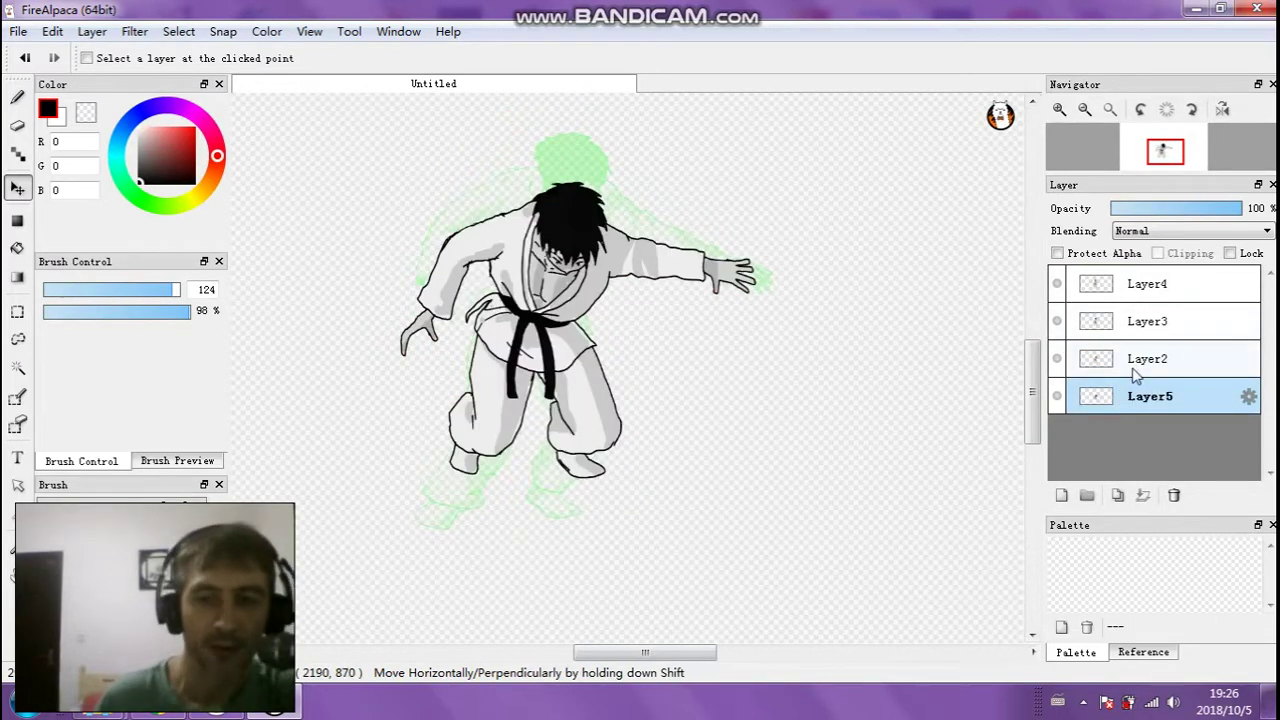
left_click(309, 32)
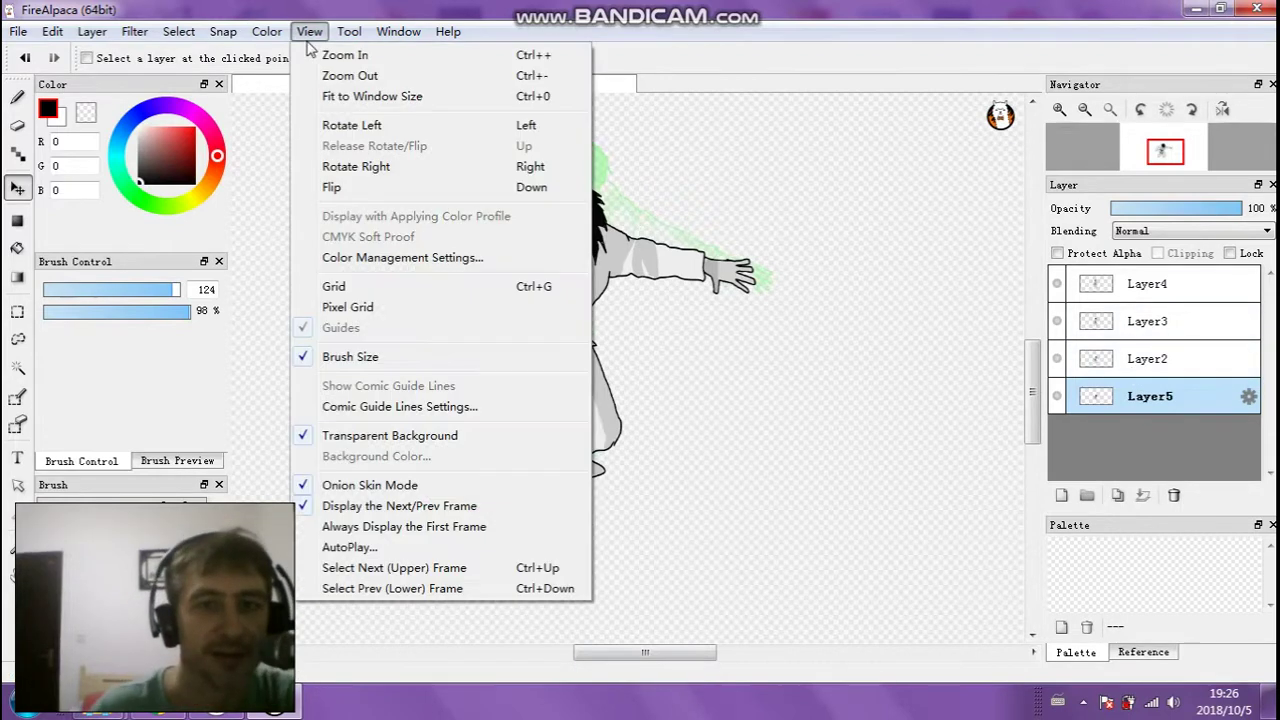
left_click(309, 32)
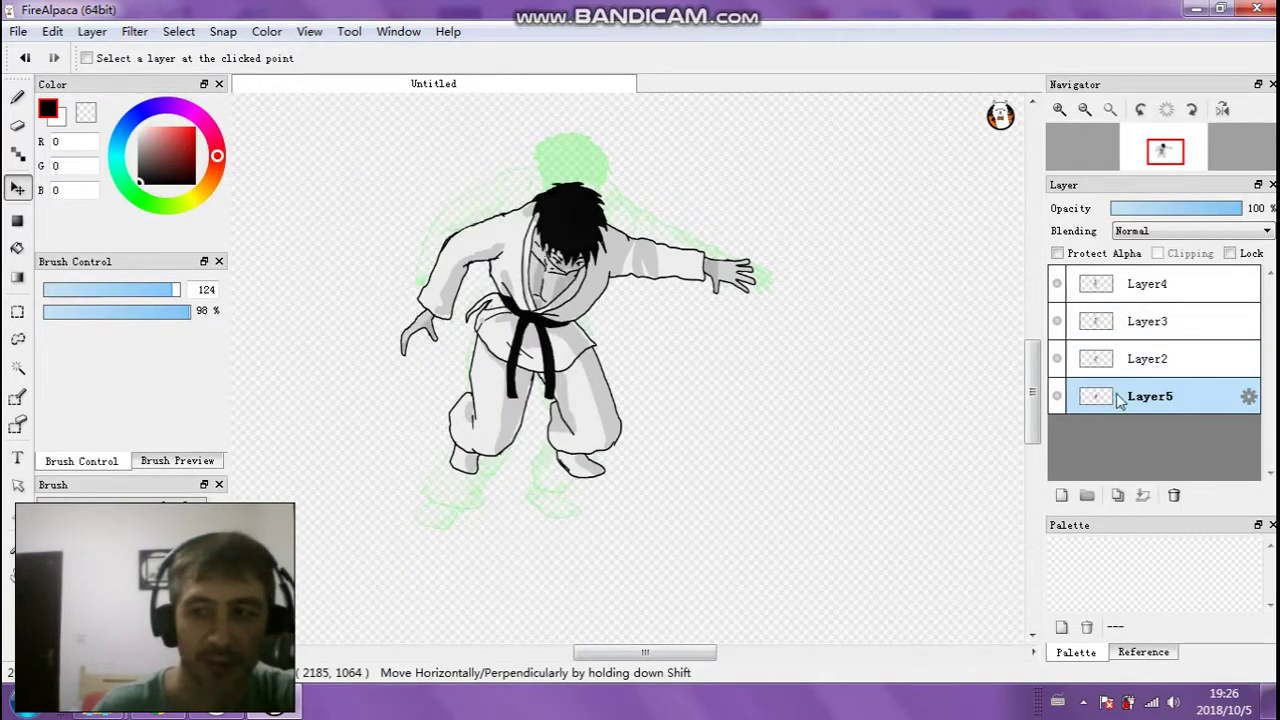
left_click(1133, 368)
left_click(1149, 330)
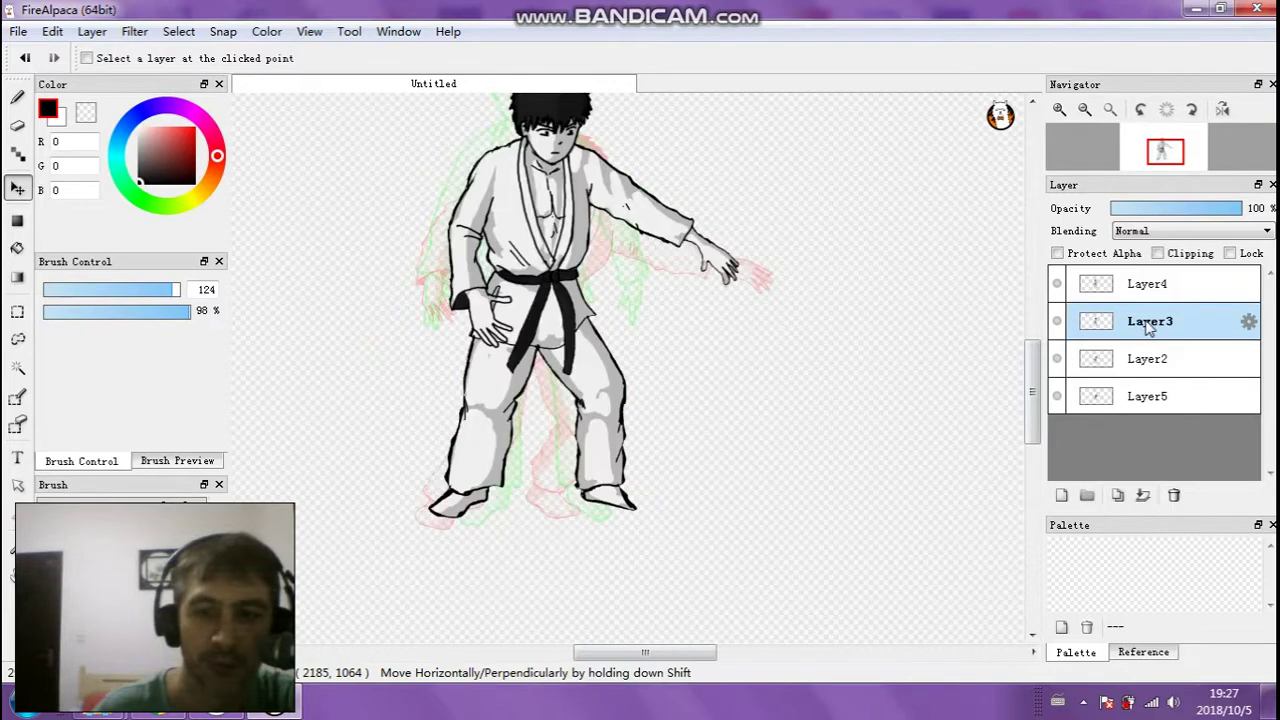
left_click(1153, 290)
left_click(1145, 326)
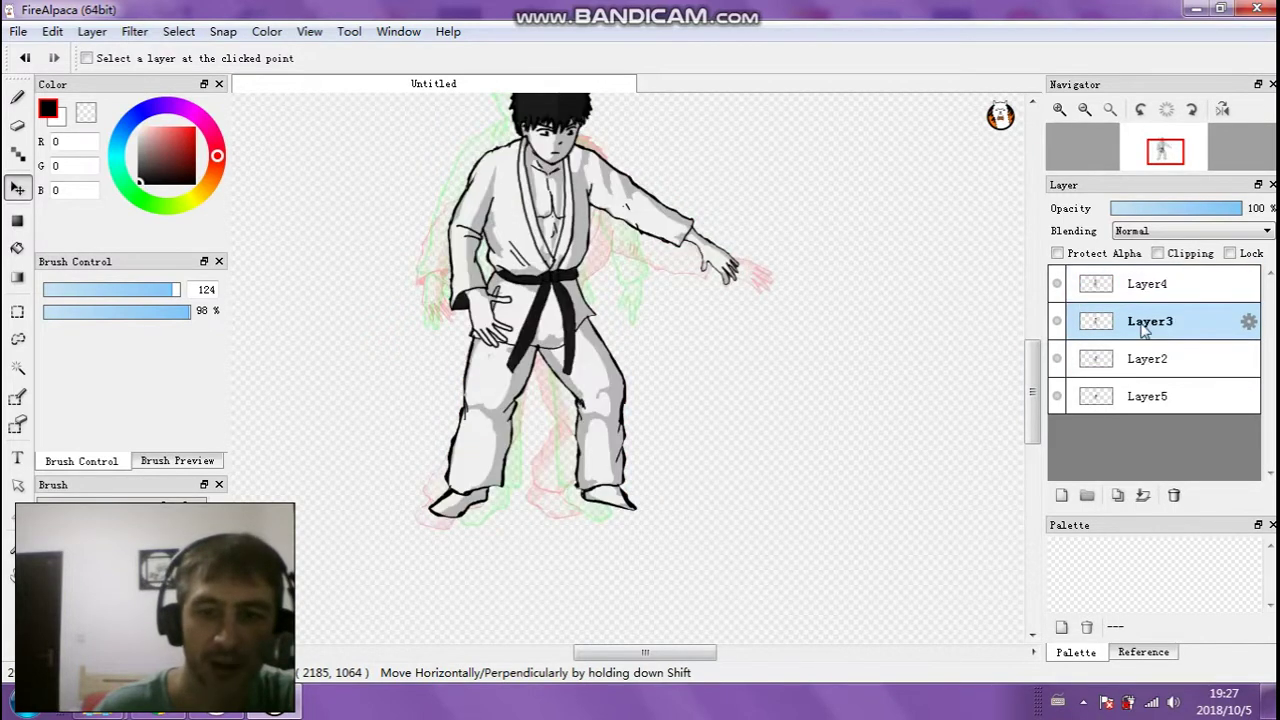
left_click(1143, 361)
left_click(1143, 396)
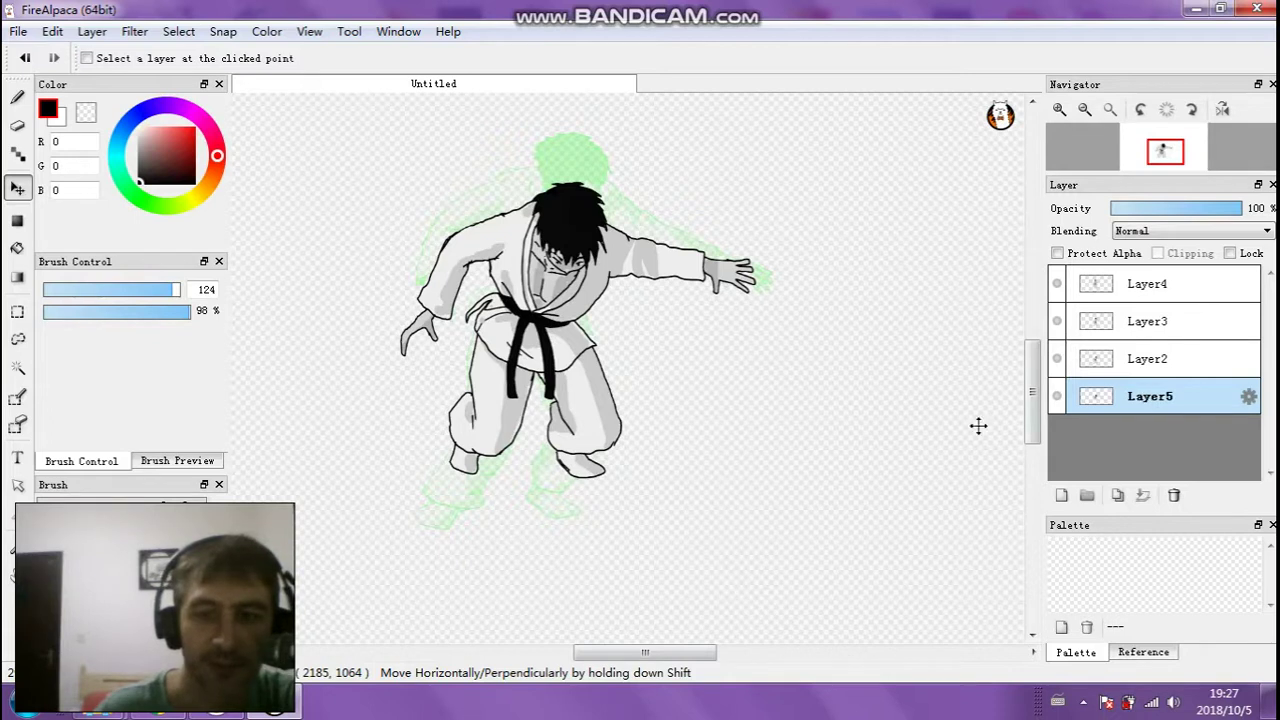
Transform the crouching figure on Layer5, shifting it by about (-21, 41) and enlarging it slightly towards the Layer2 onion-skin outline
left_click(178, 32)
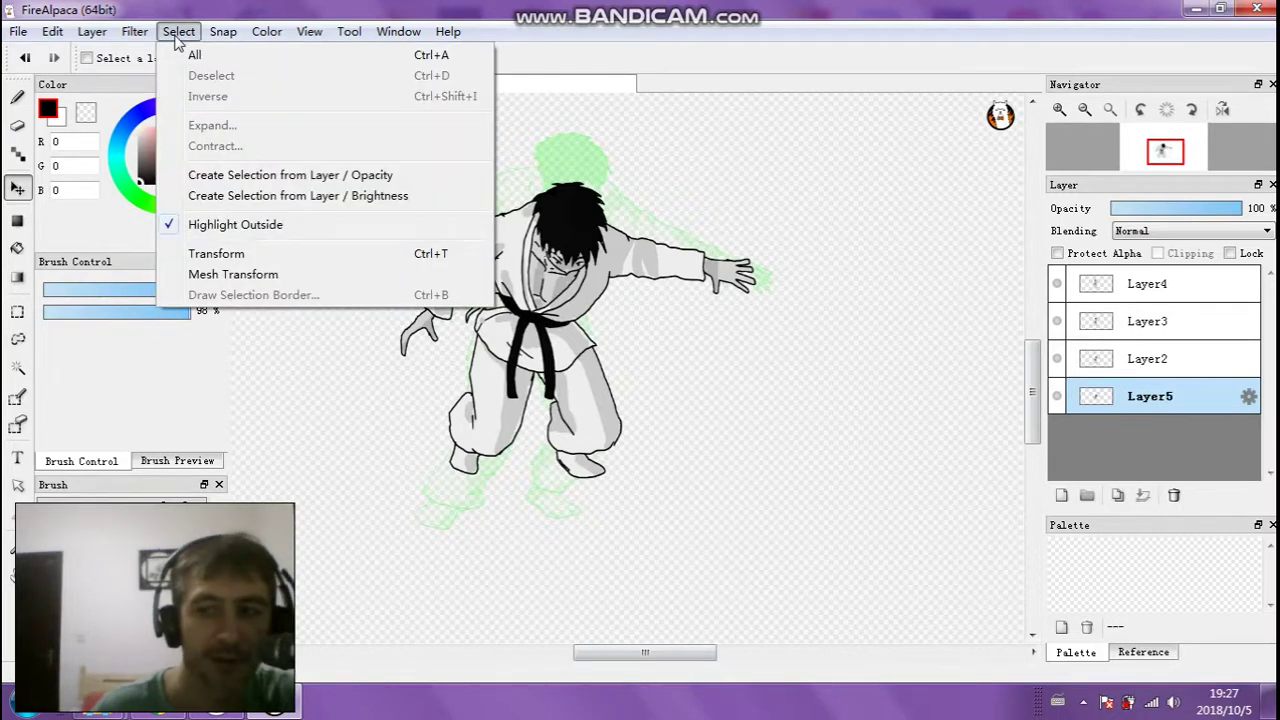
left_click(268, 31)
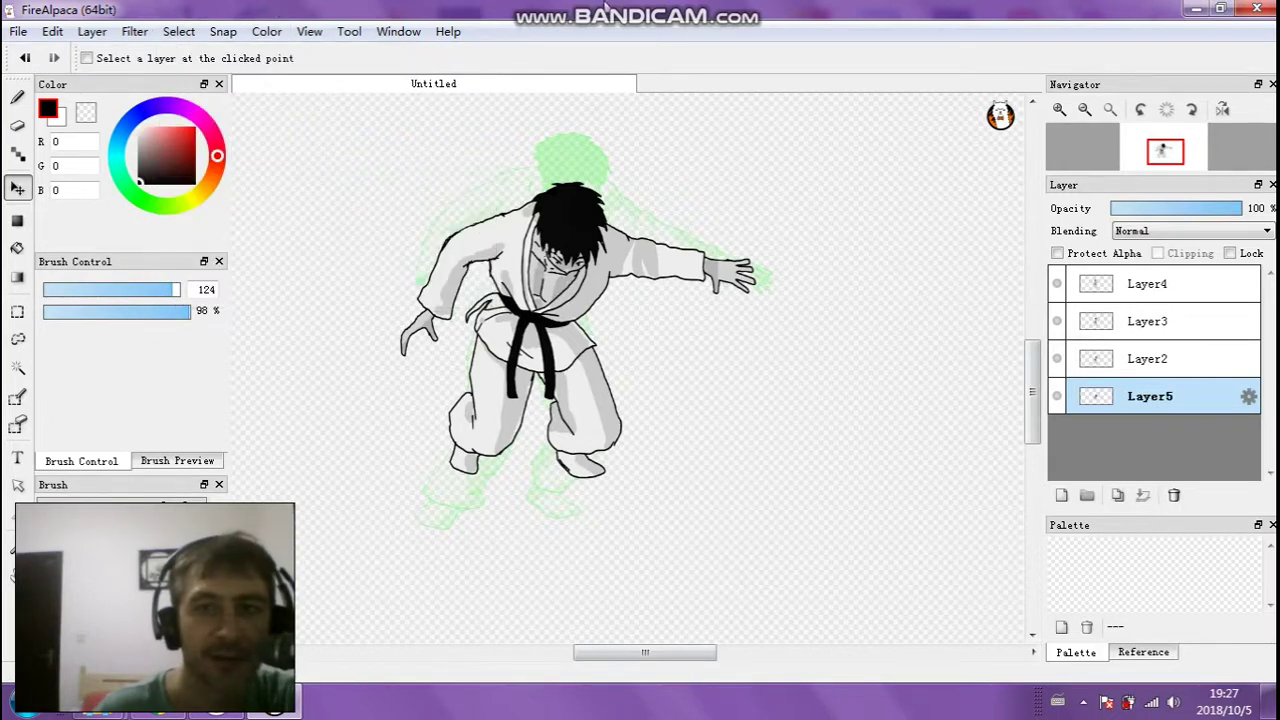
mouse_move(598, 8)
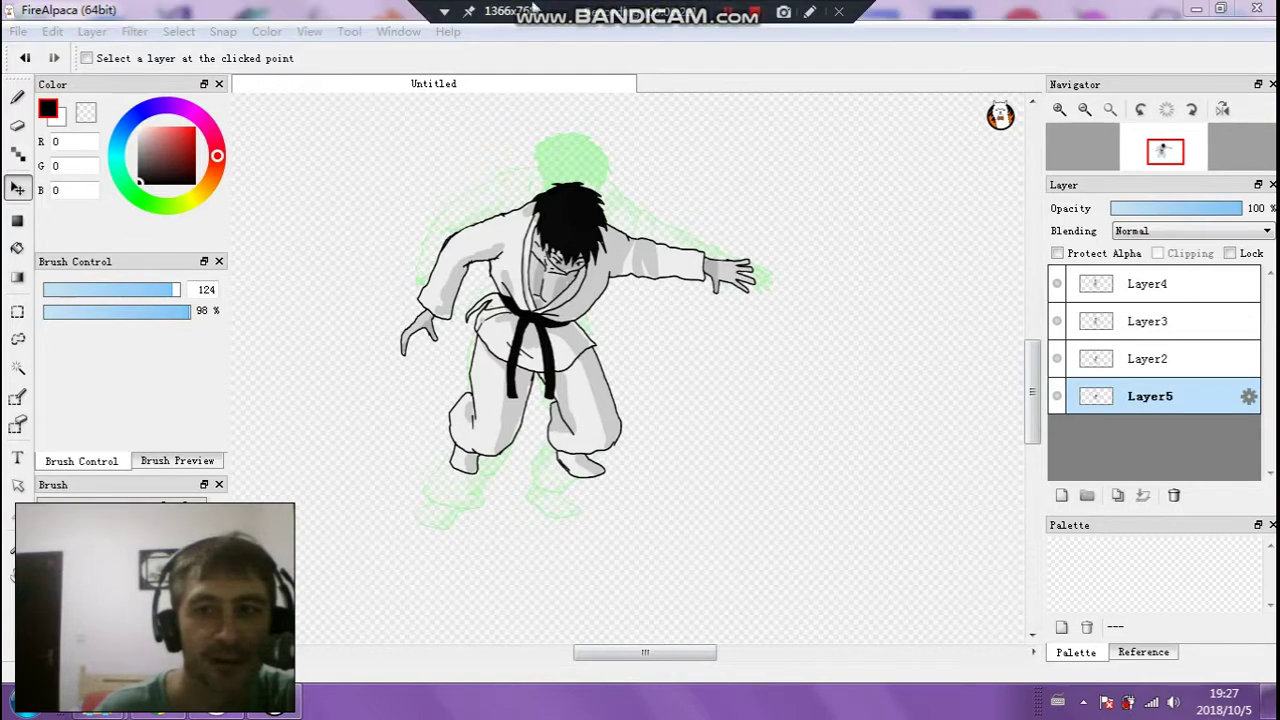
left_click(178, 31)
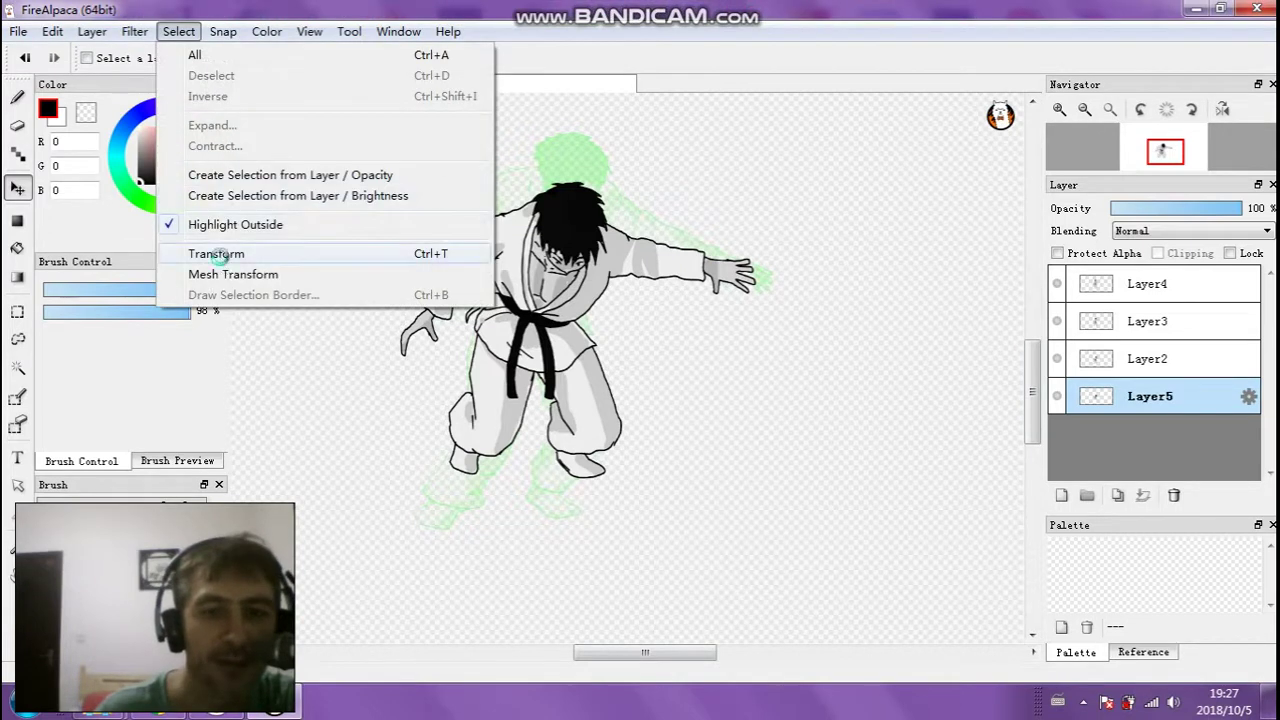
left_click(216, 254)
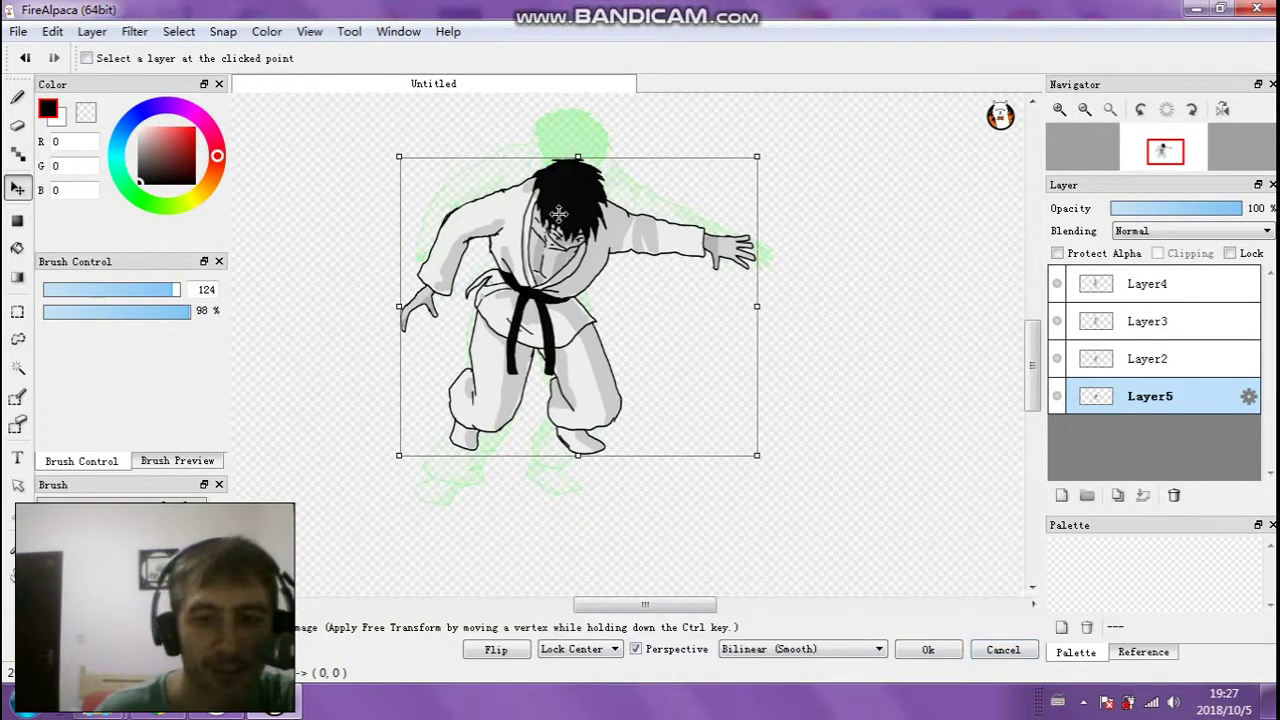
left_click_drag(581, 150, 588, 207)
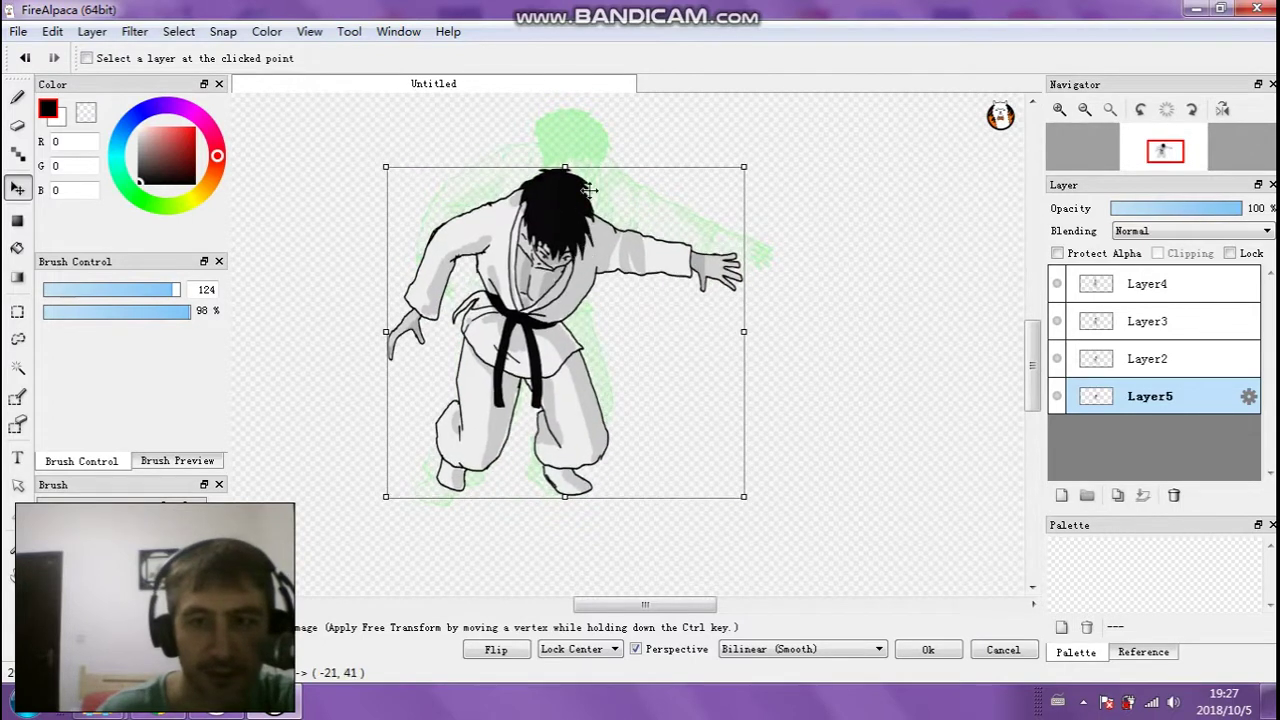
left_click_drag(386, 165, 371, 153)
left_click_drag(564, 158, 563, 163)
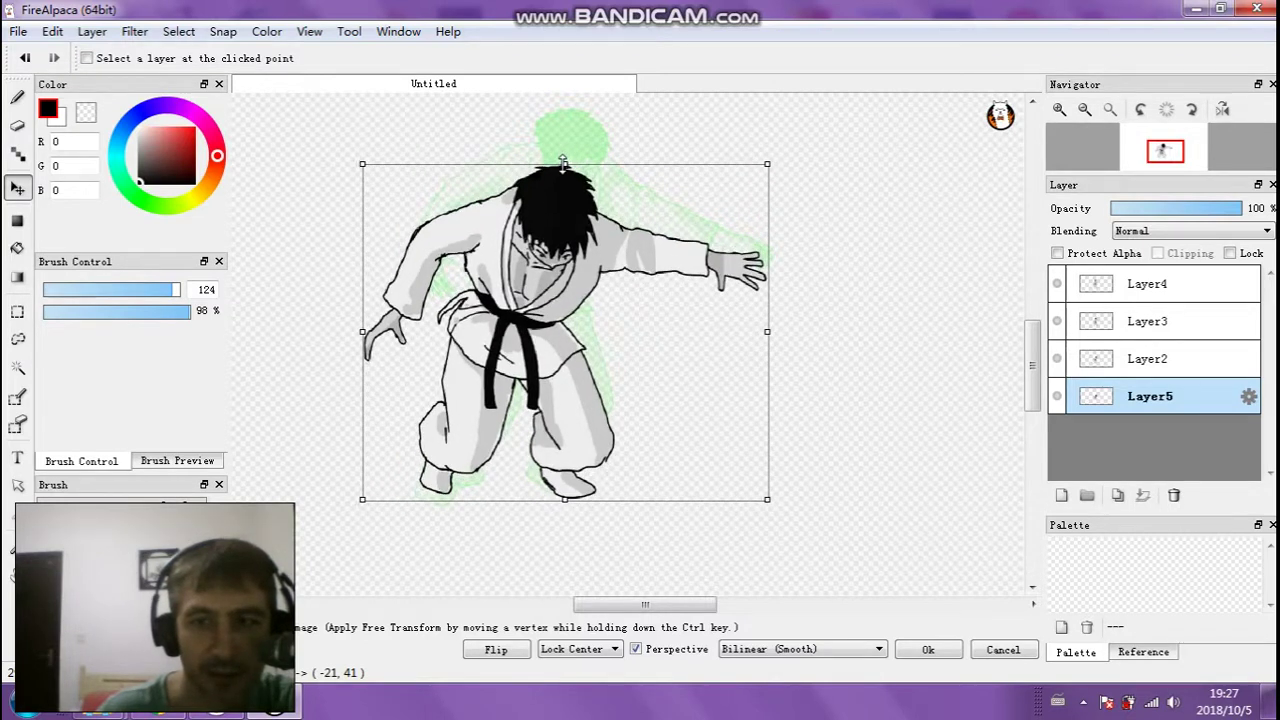
Rotate the Layer5 figure a few degrees counterclockwise, narrow it slightly, and apply the transformation
left_click_drag(608, 126, 598, 123)
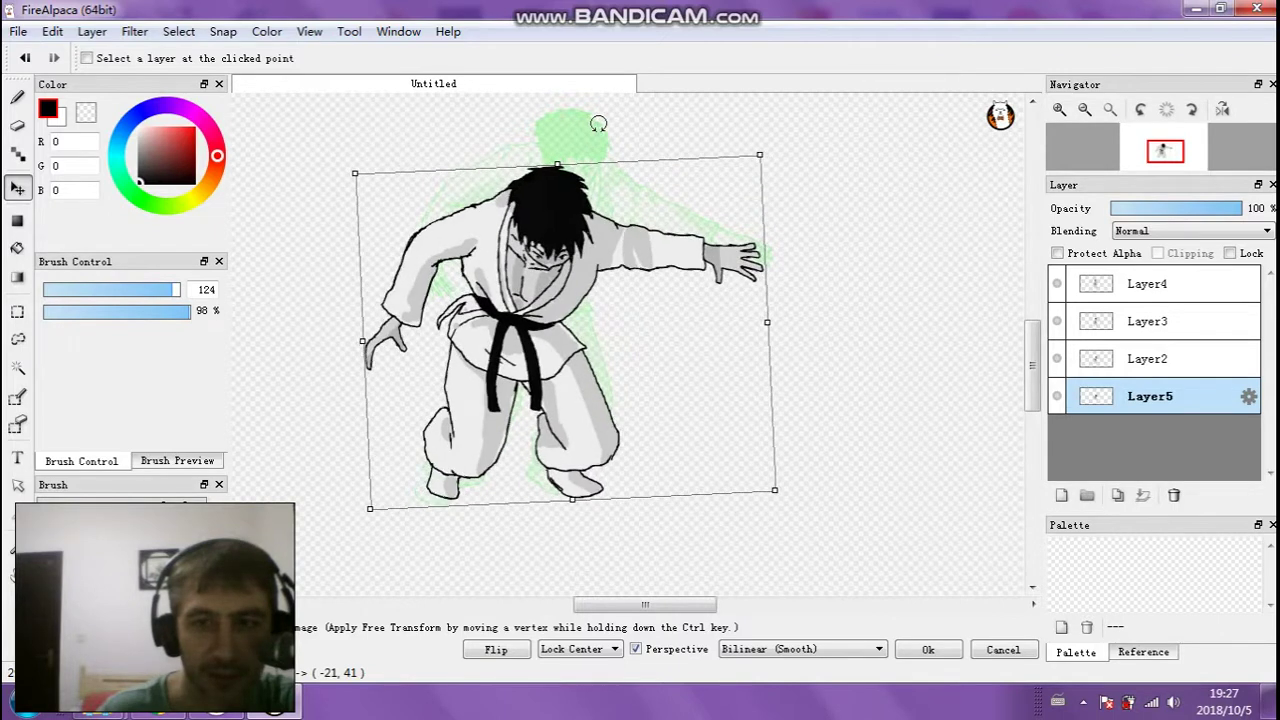
left_click_drag(362, 341, 373, 341)
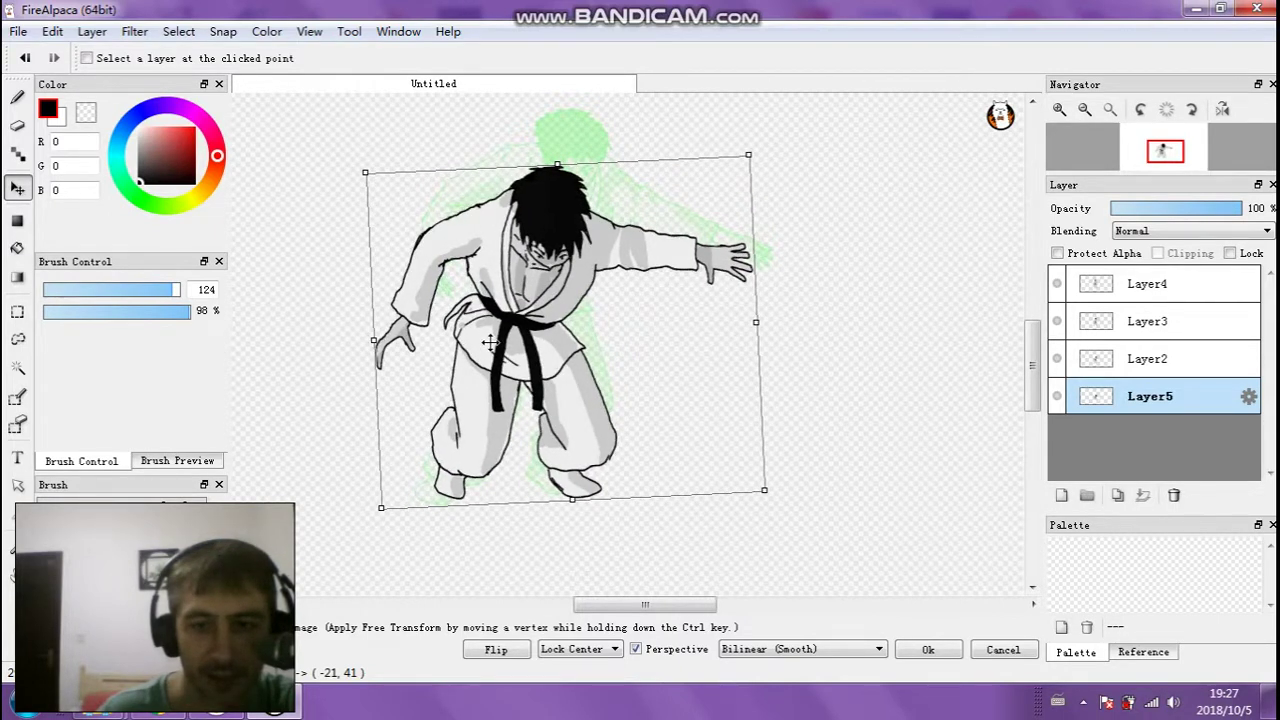
left_click_drag(490, 343, 488, 343)
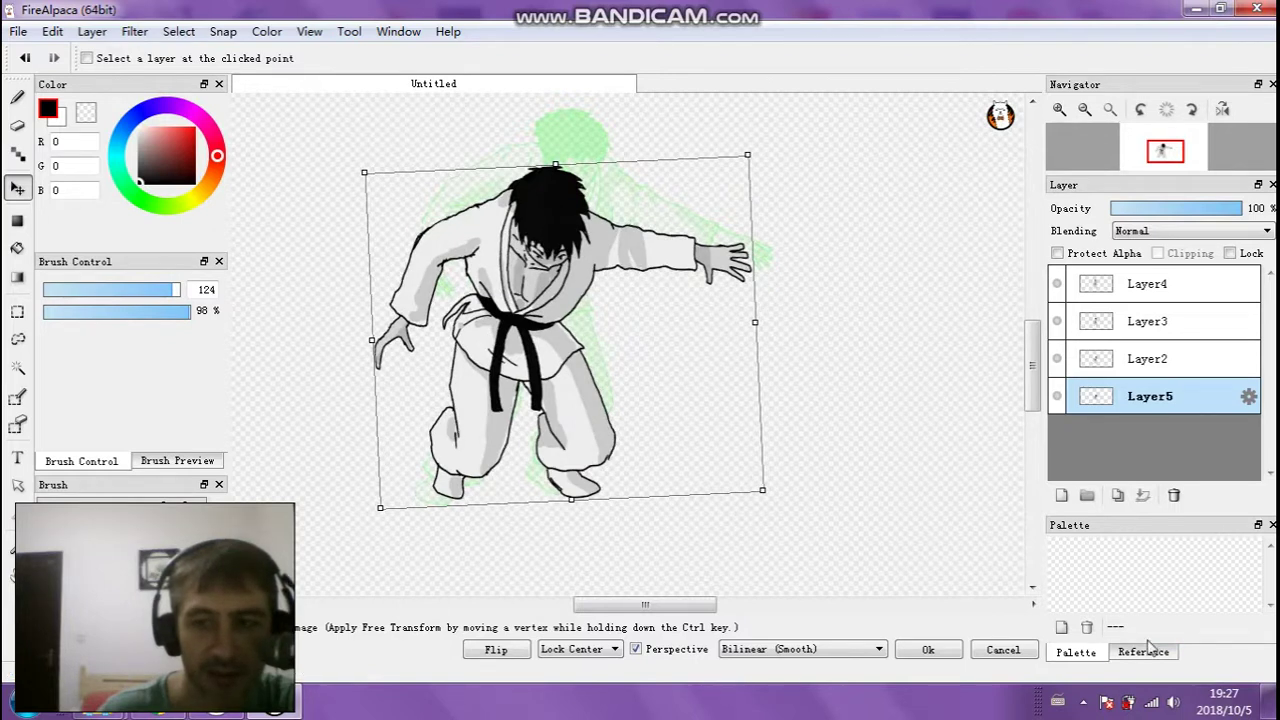
left_click(922, 650)
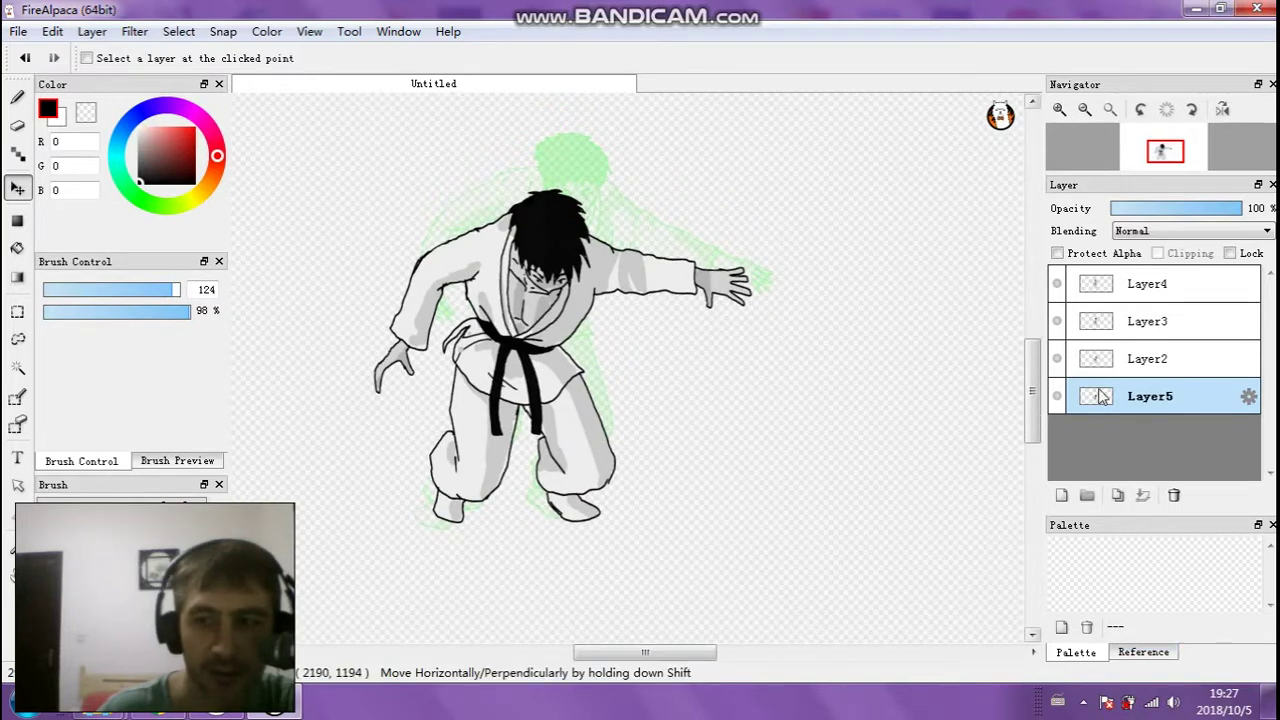
Compare Layer5 with Layer2 and darken Layer5 with Levels by raising the input black point slightly
left_click(1122, 356)
left_click(1118, 395)
left_click(1120, 368)
left_click(1122, 385)
left_click(1122, 358)
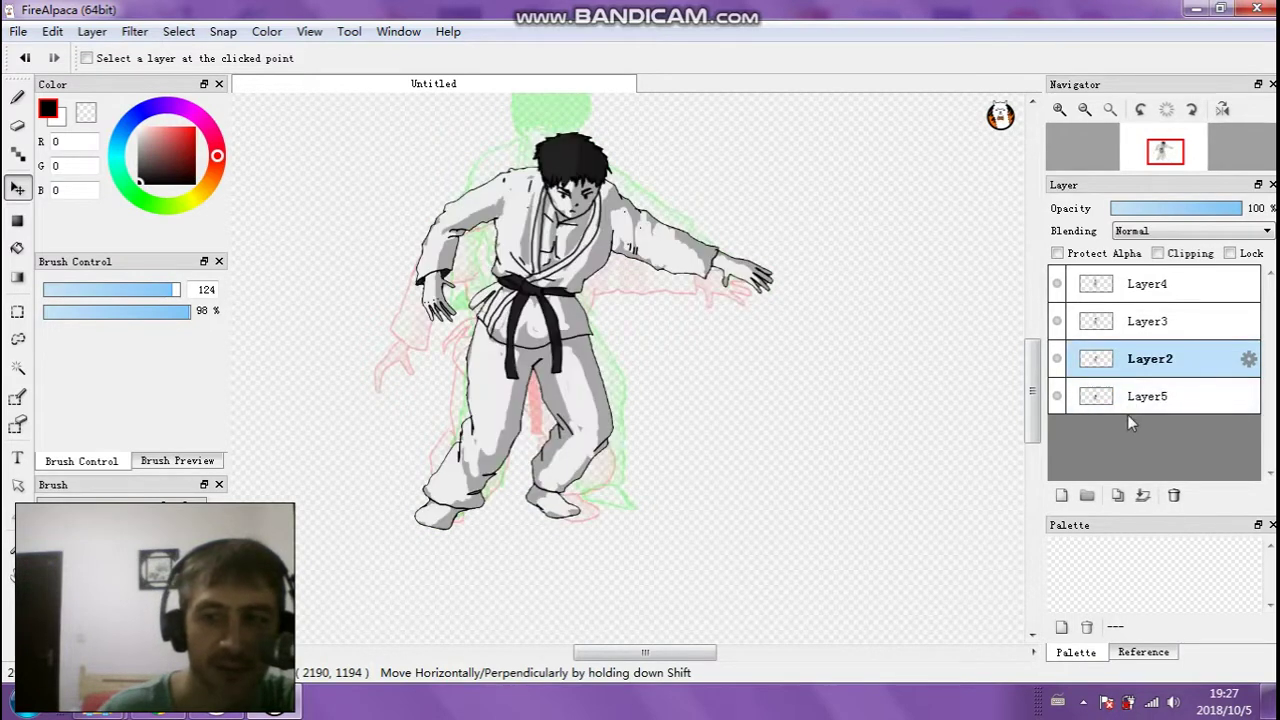
left_click(1130, 402)
left_click(134, 31)
left_click(160, 51)
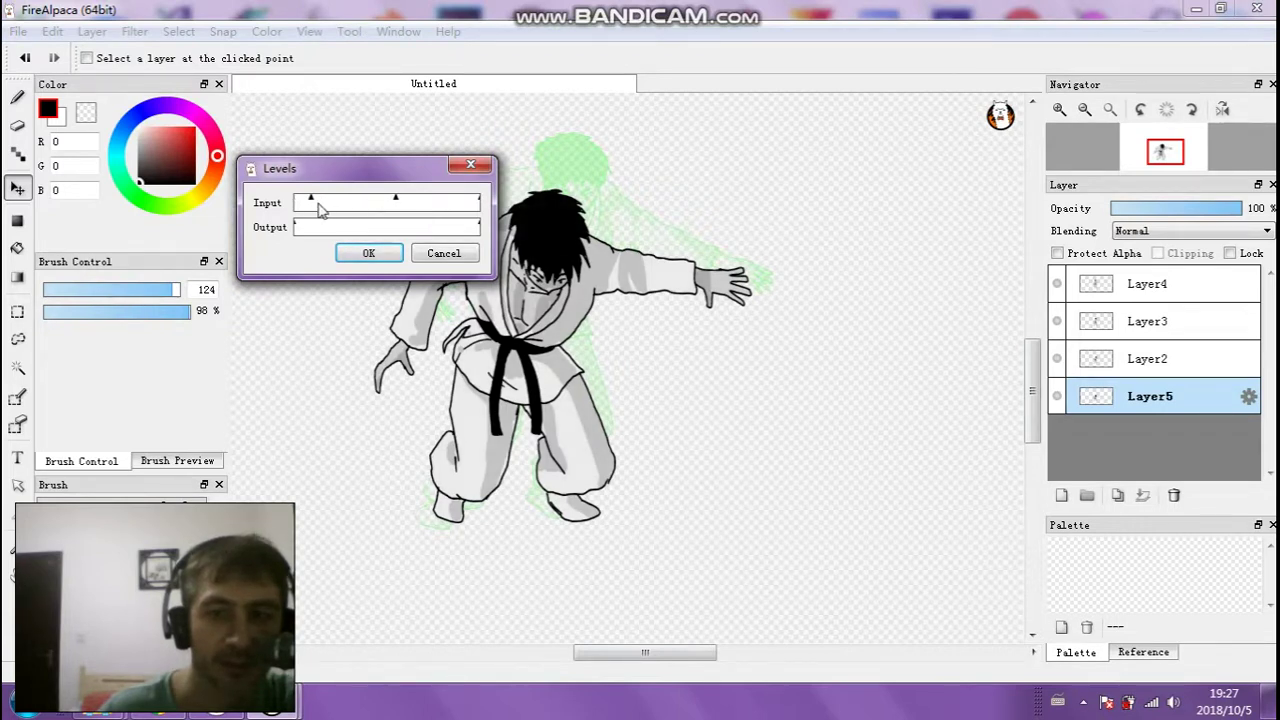
left_click(357, 256)
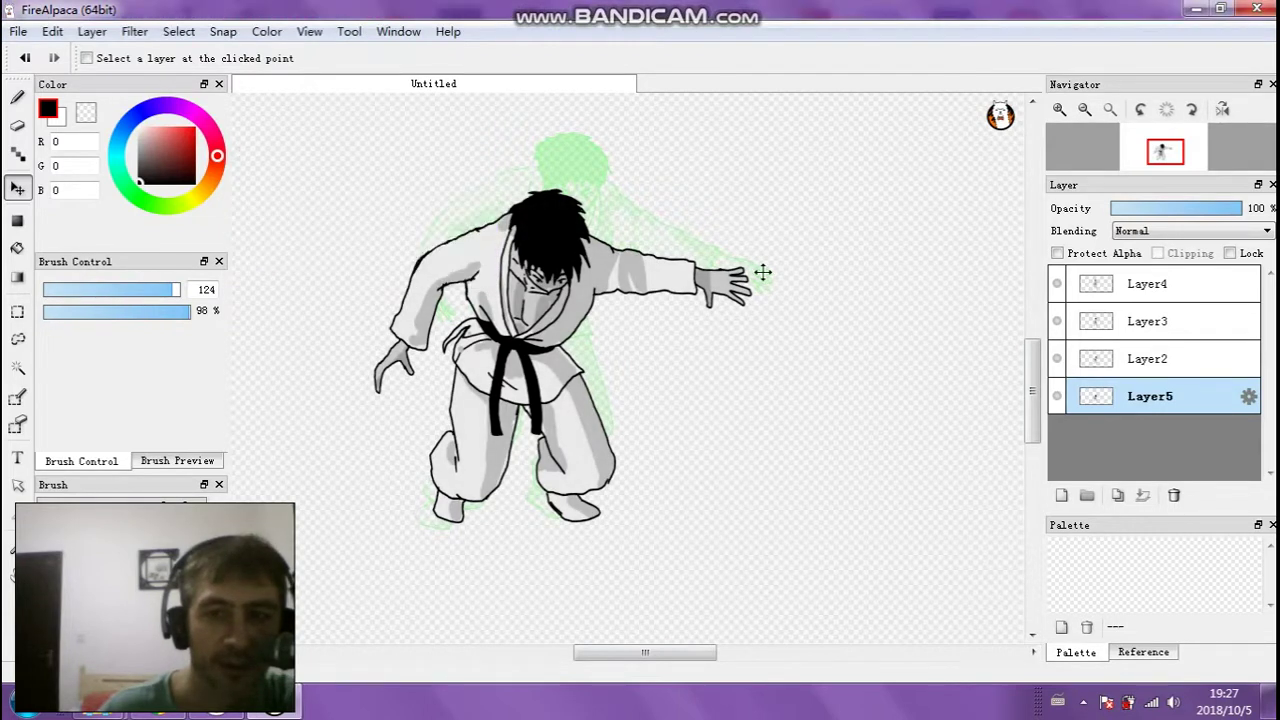
Compare the remaining frames and brighten Layer4 with Levels by lowering the input white point slightly
left_click(1114, 364)
left_click(1122, 397)
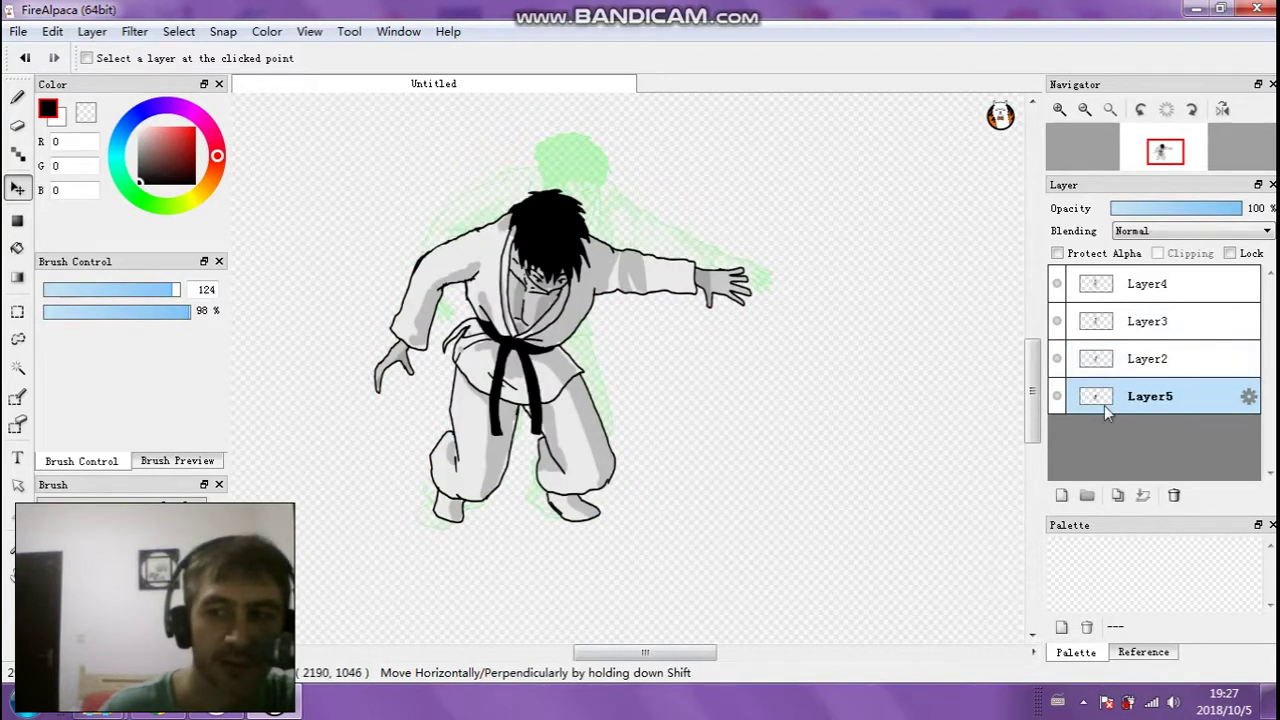
left_click(1118, 368)
left_click(1124, 326)
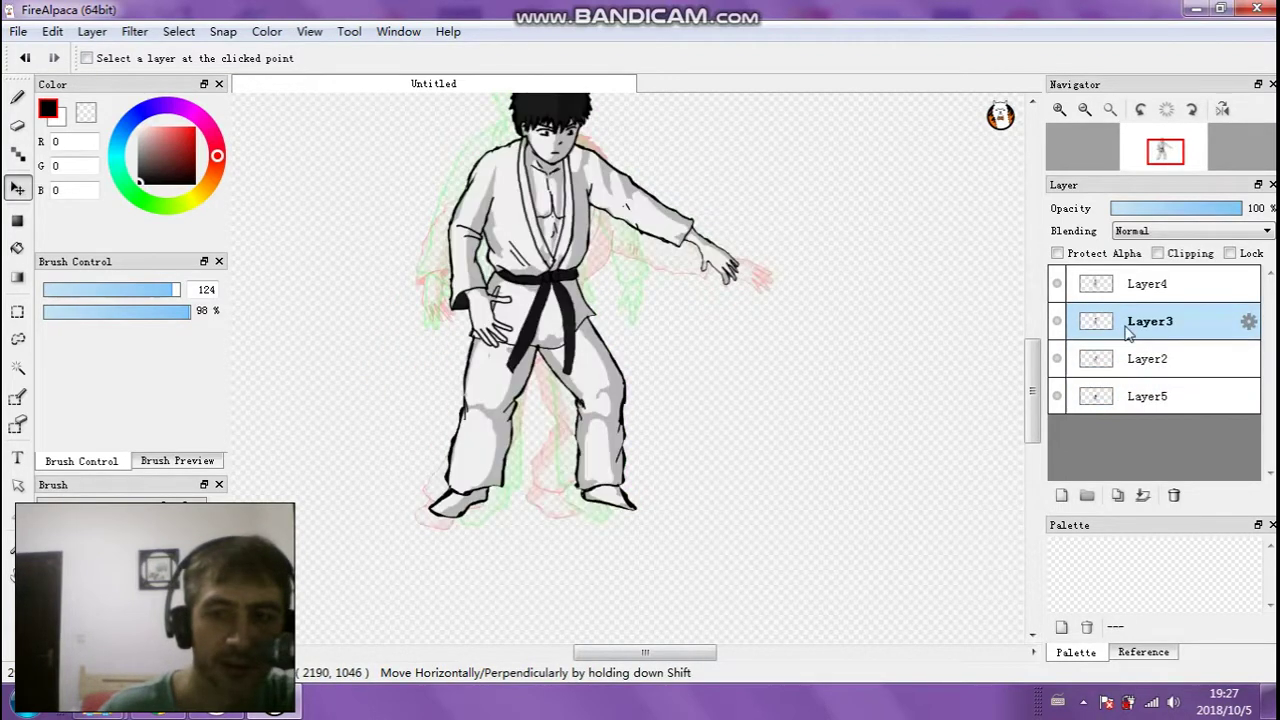
left_click(1136, 299)
left_click_drag(1033, 392, 1033, 370)
left_click(134, 31)
left_click(160, 56)
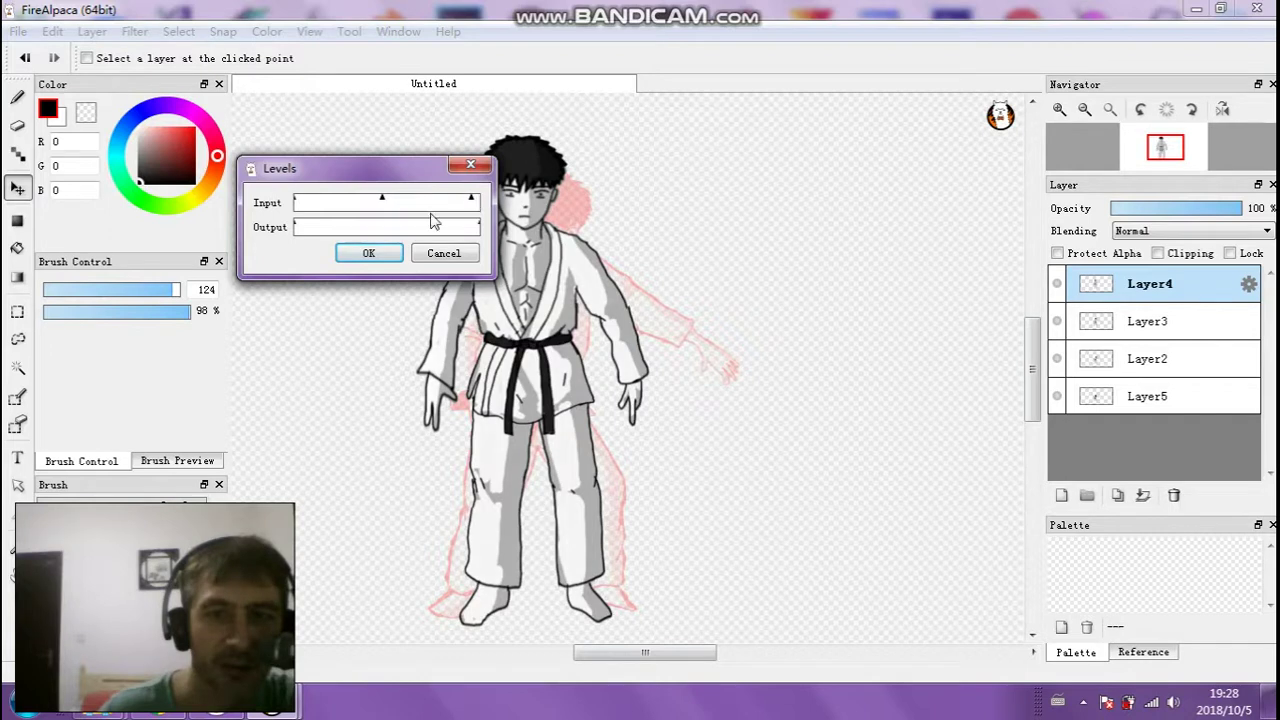
key("Return")
Check the adjusted frames once more, and leave only Layer4 visible by deleting Layer3 and Layer2 and hiding Layer5
left_click(1124, 402)
left_click(1118, 364)
left_click(1121, 330)
left_click(1122, 305)
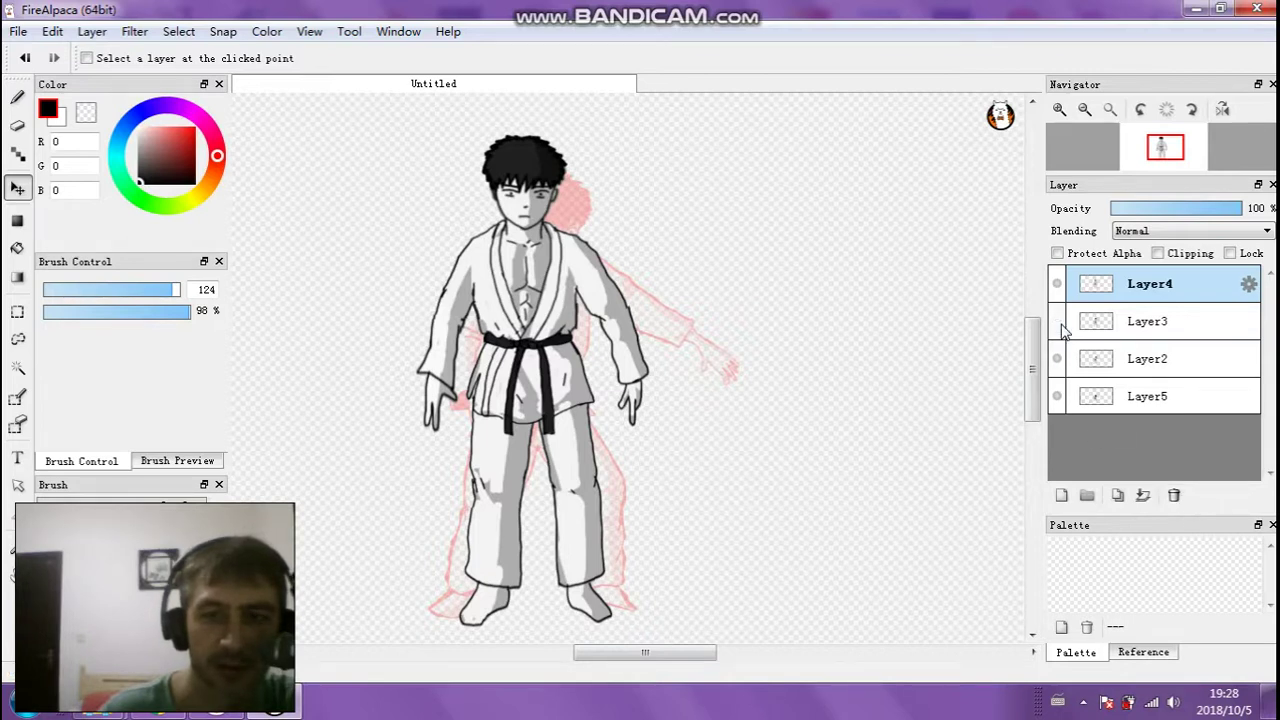
left_click(1105, 332)
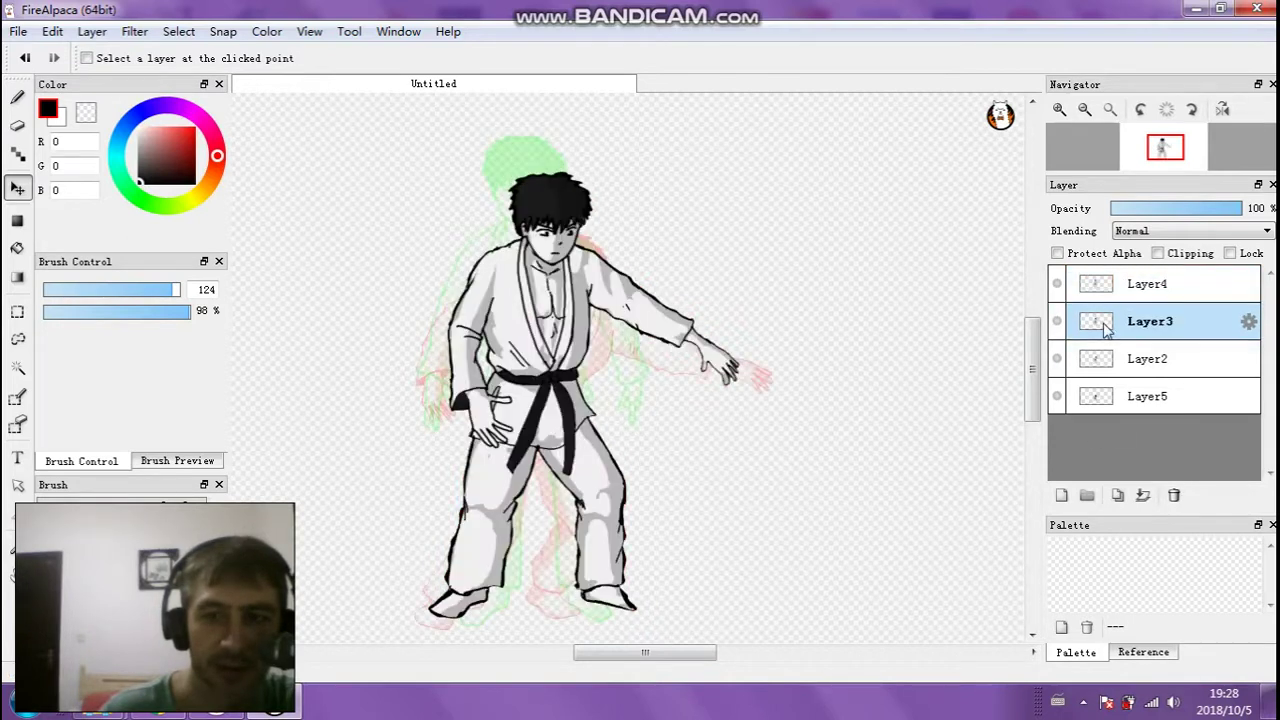
left_click(1176, 496)
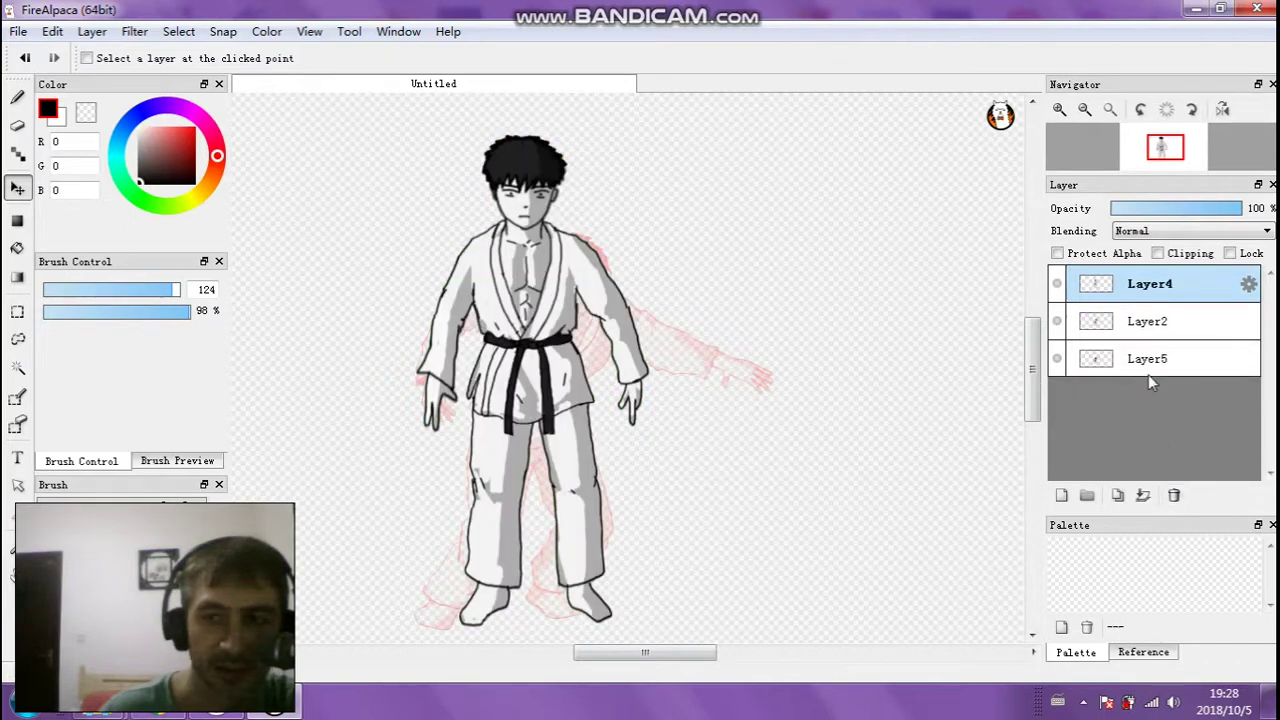
left_click(1139, 334)
left_click(1176, 496)
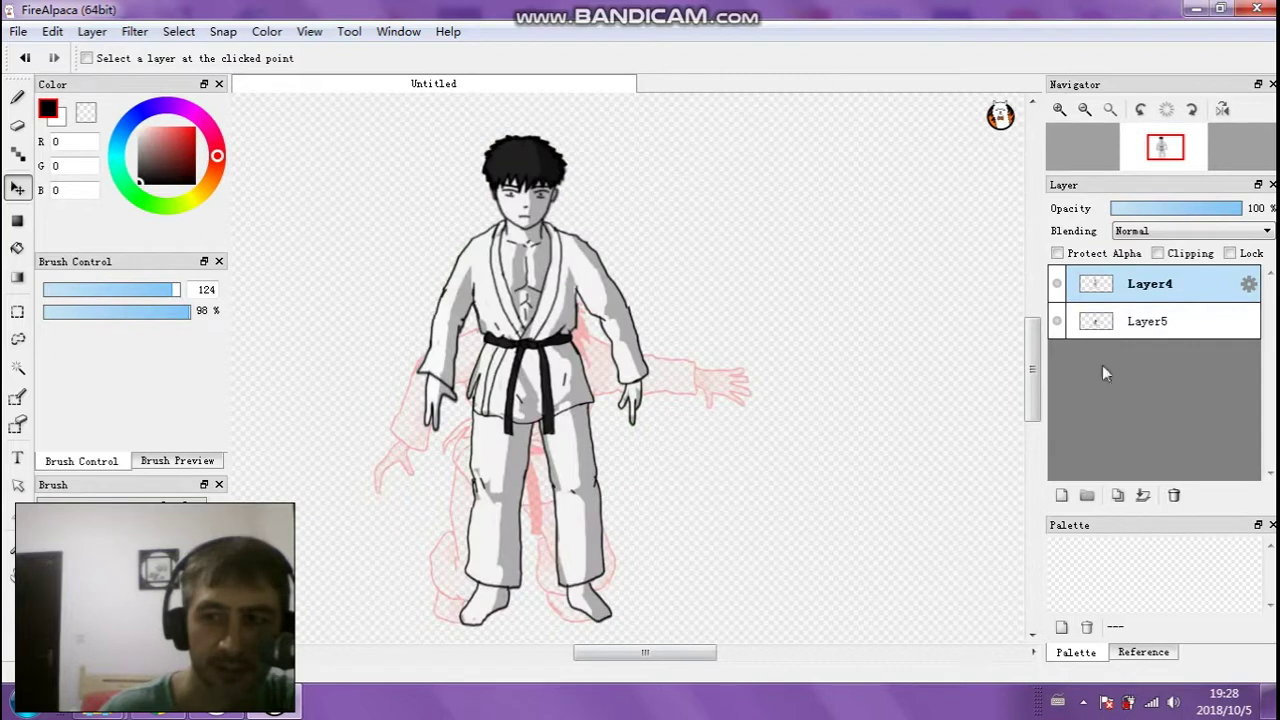
left_click(1057, 321)
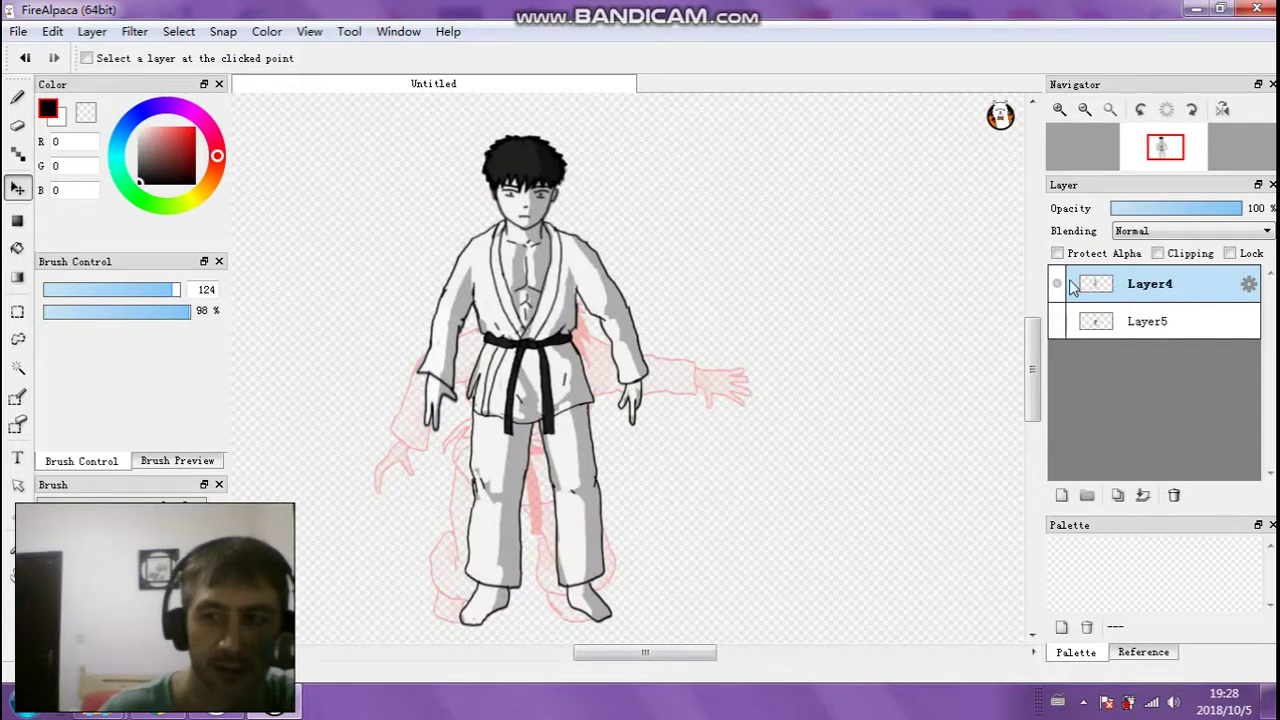
Save the visible Layer4 frame over 003.png in the STAND folder as a transparent PNG
left_click(18, 32)
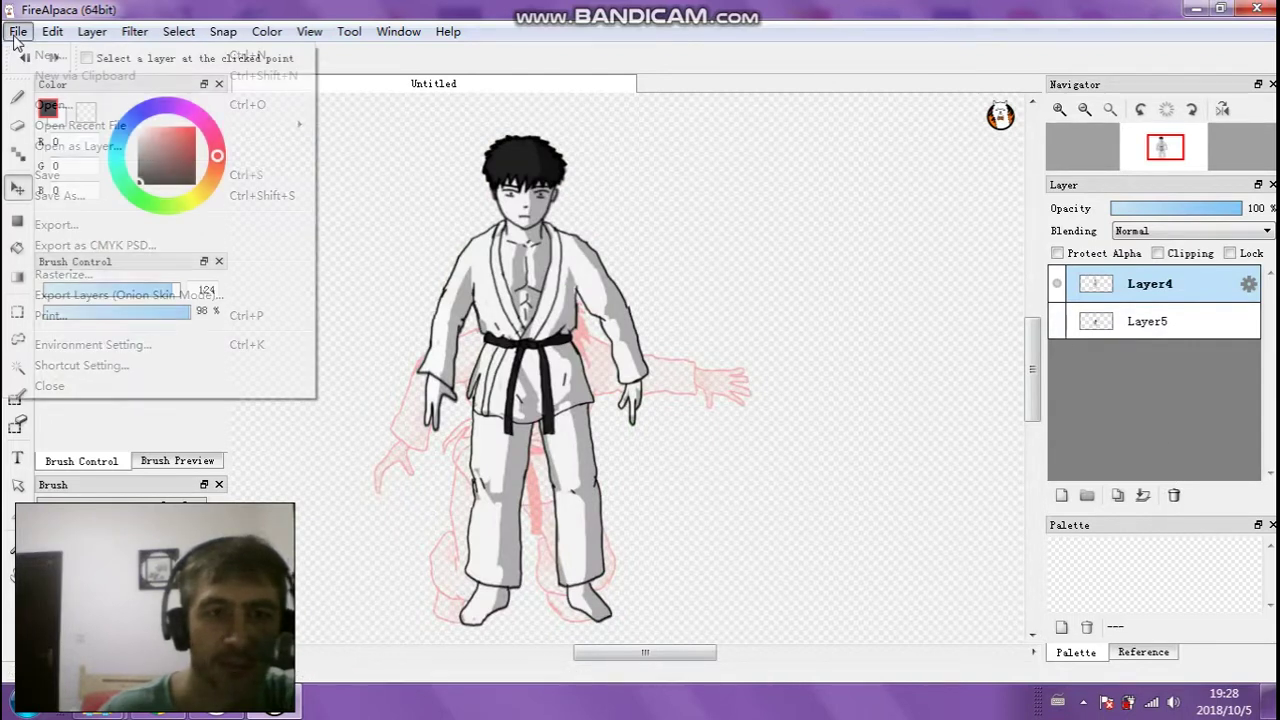
left_click(46, 196)
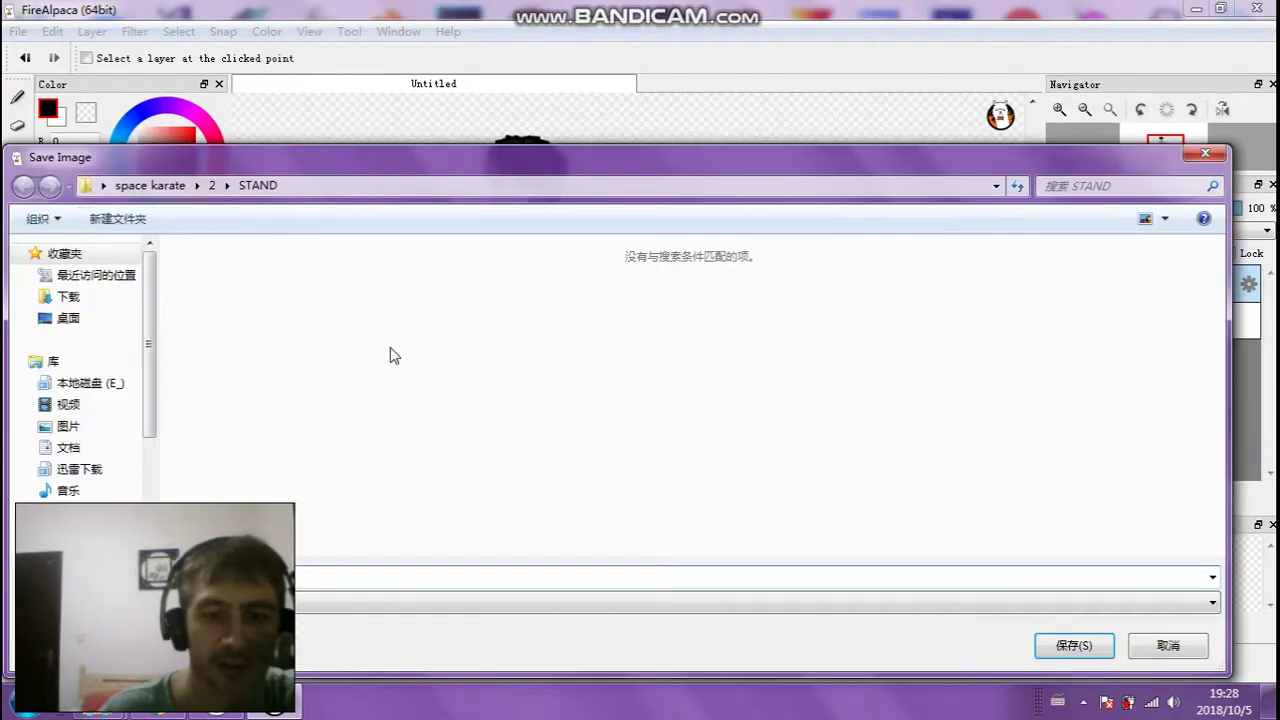
left_click(202, 602)
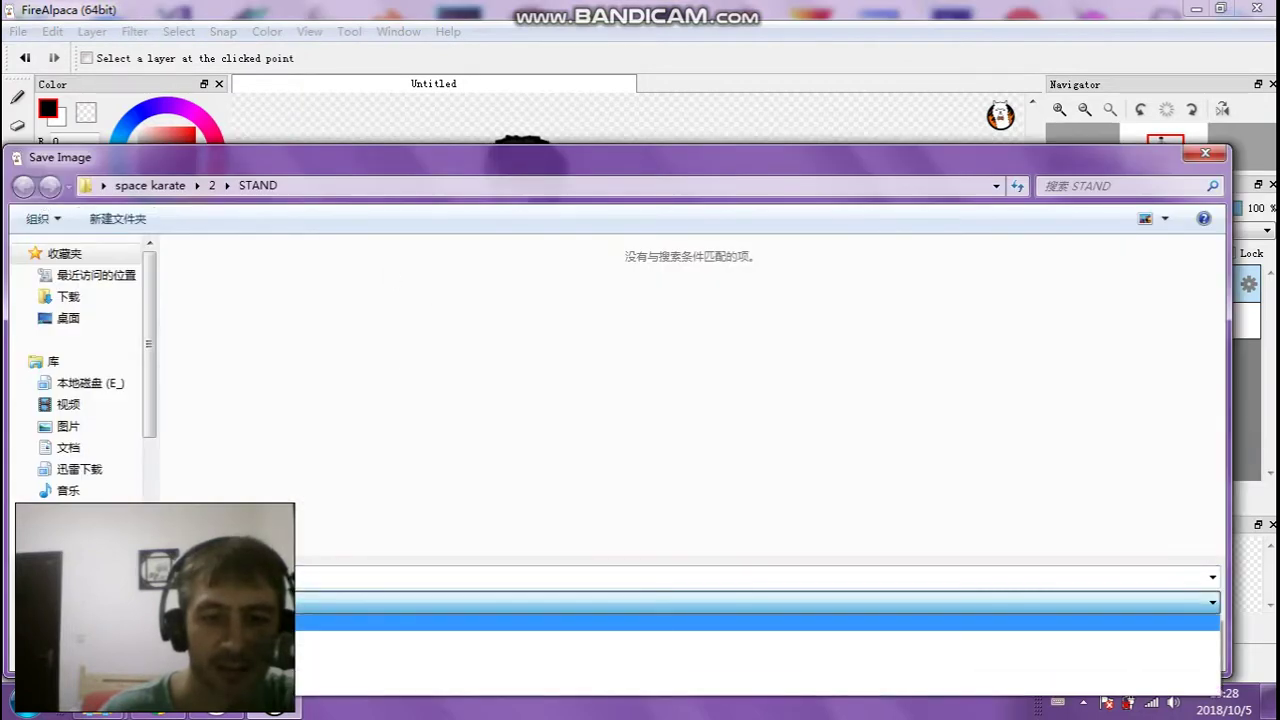
left_click(320, 621)
mouse_move(806, 170)
left_mouse_down()
mouse_move(676, 322)
mouse_move(806, 170)
left_mouse_up()
left_click(1078, 370)
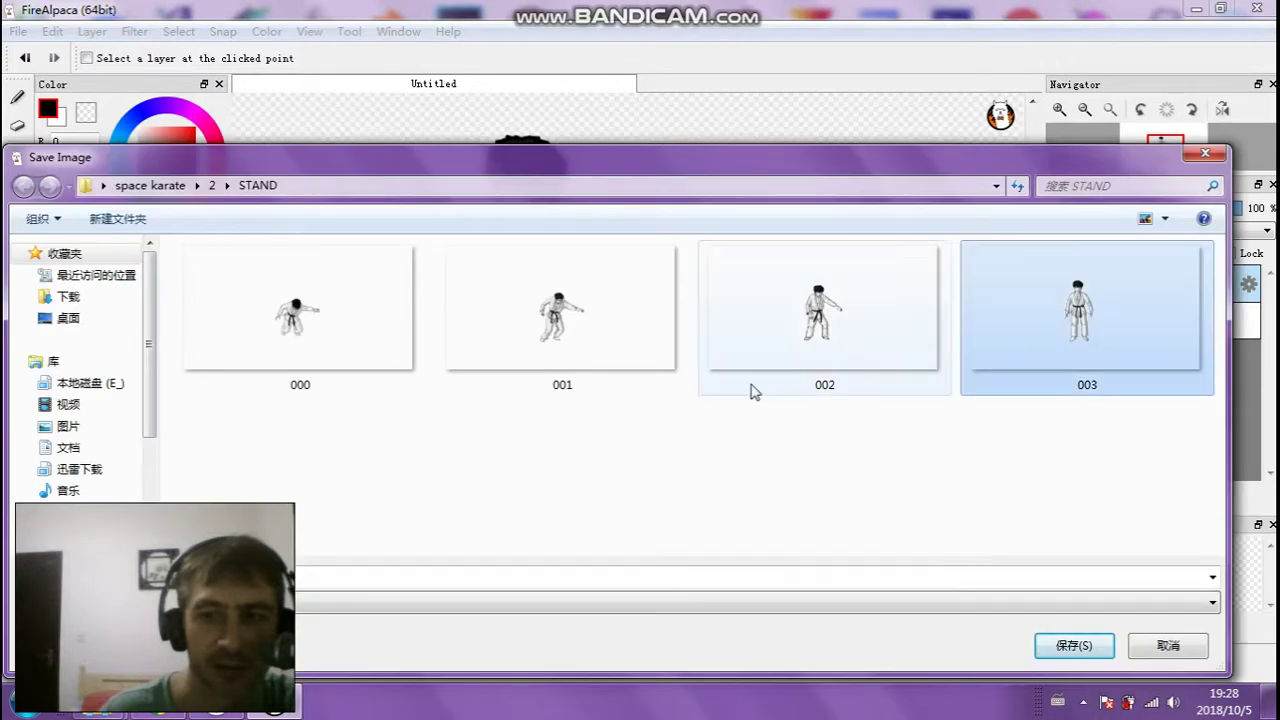
left_click(1082, 644)
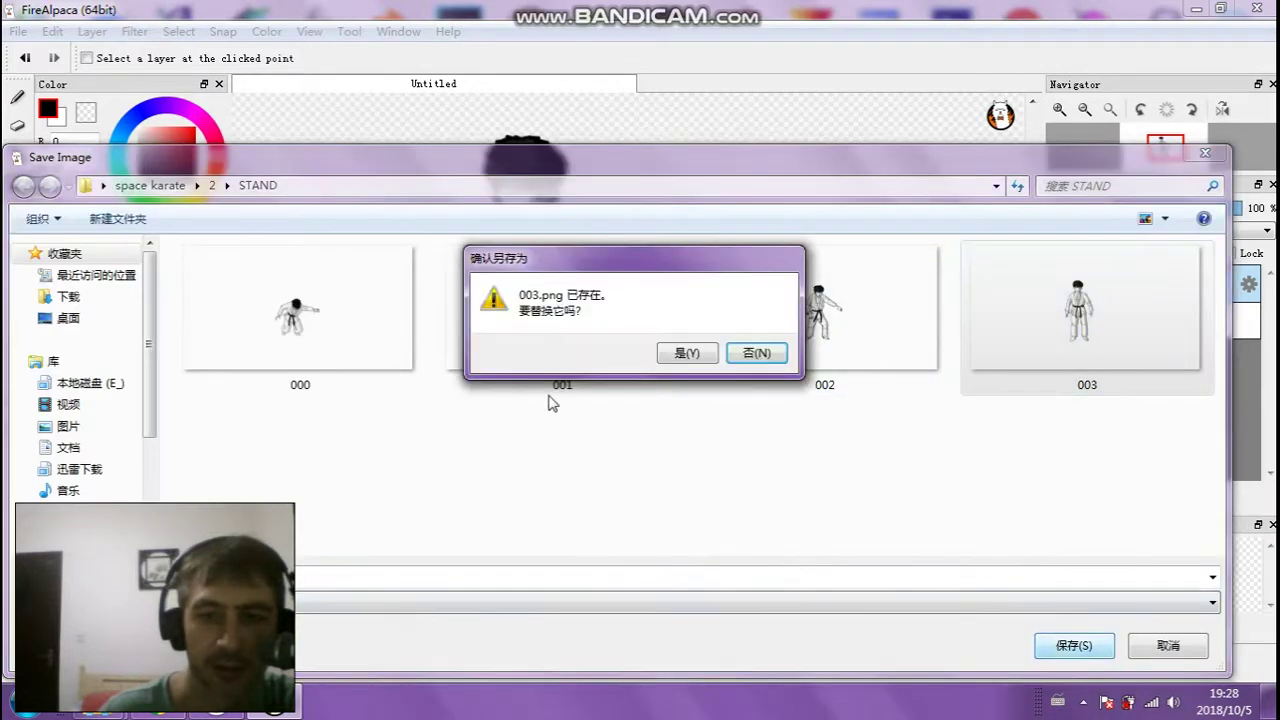
left_click(688, 355)
left_click(720, 374)
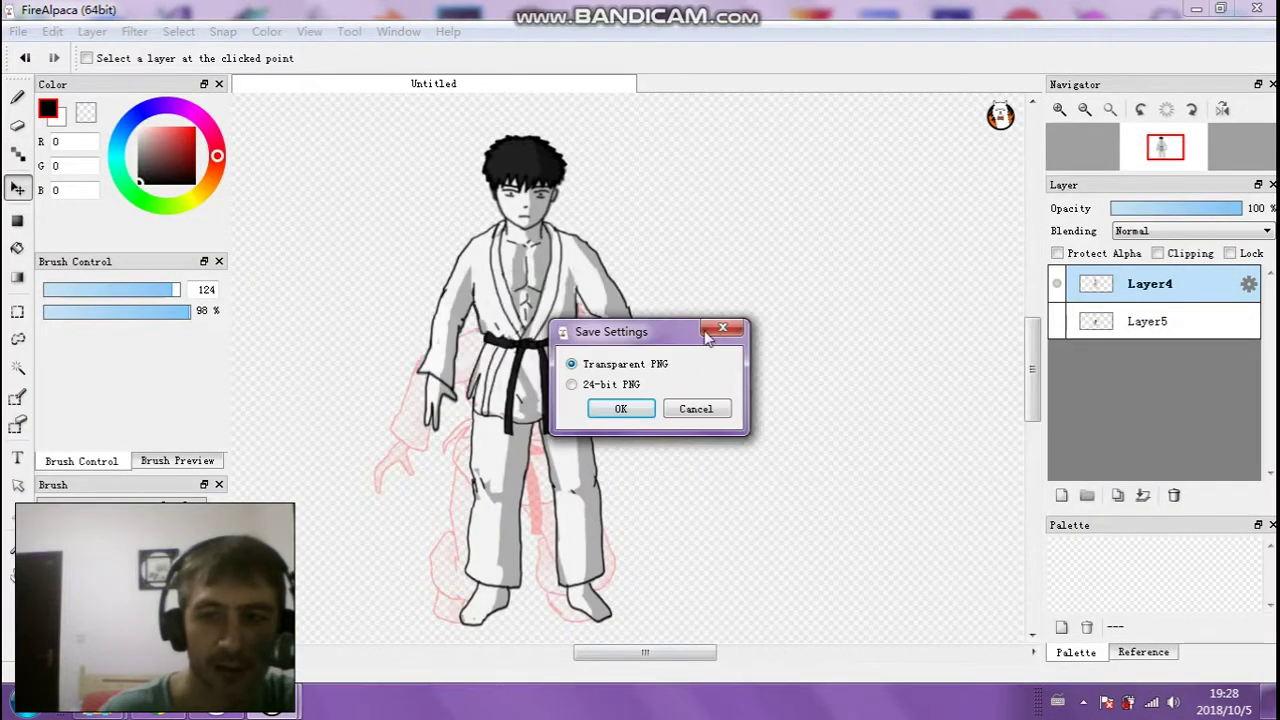
left_click(621, 409)
Hide Layer4, show Layer5 instead, and save it over 000.png in the STAND folder as a transparent PNG
left_click(1056, 295)
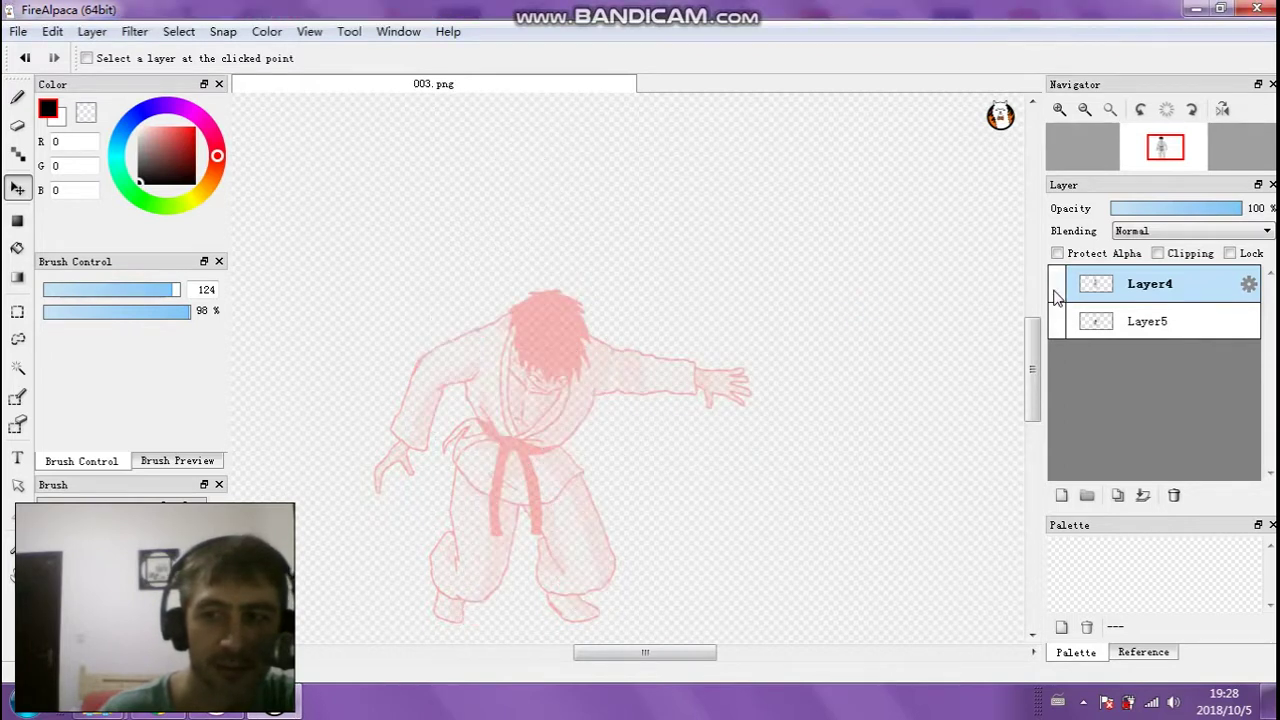
left_click(1087, 322)
left_click(18, 31)
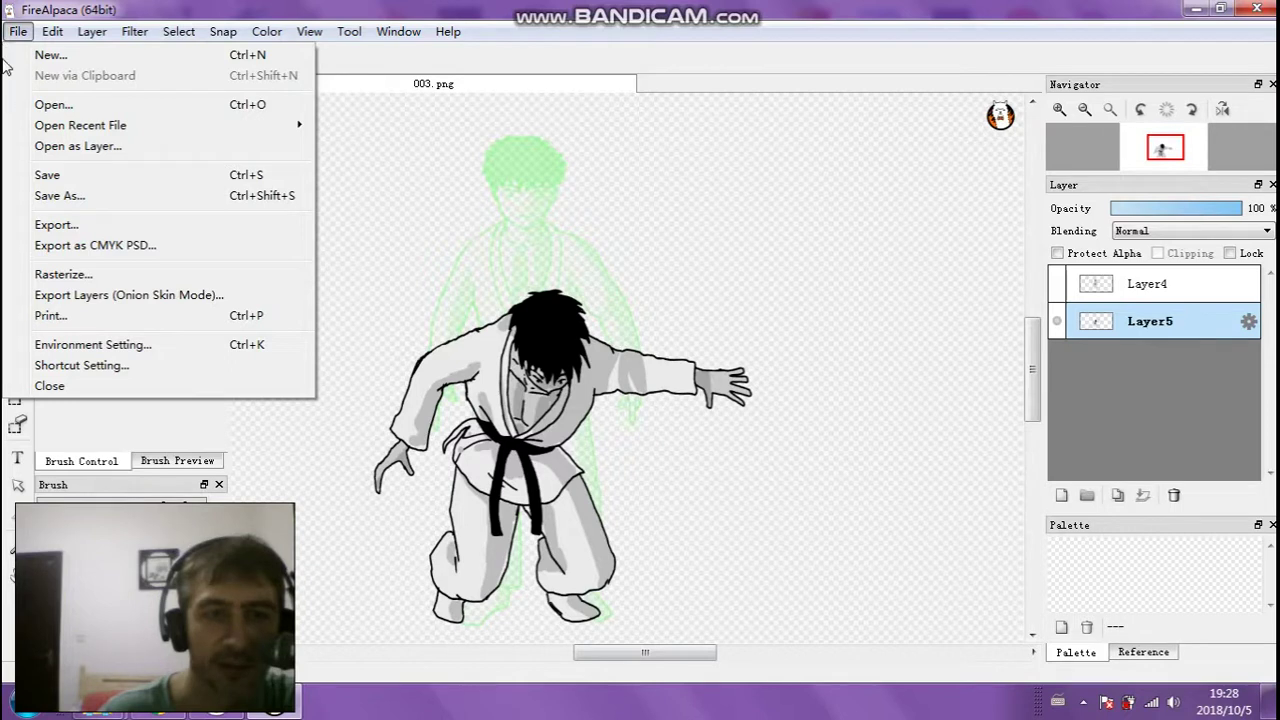
left_click(41, 196)
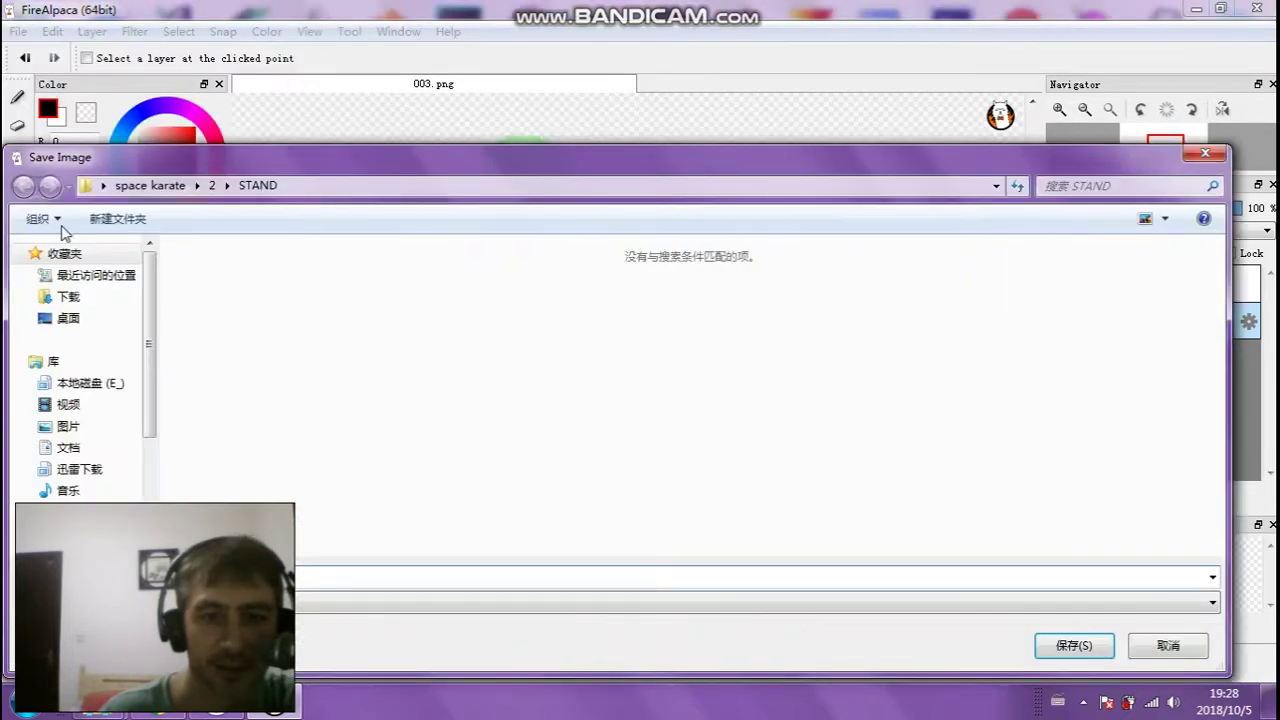
left_click(230, 601)
left_click(240, 622)
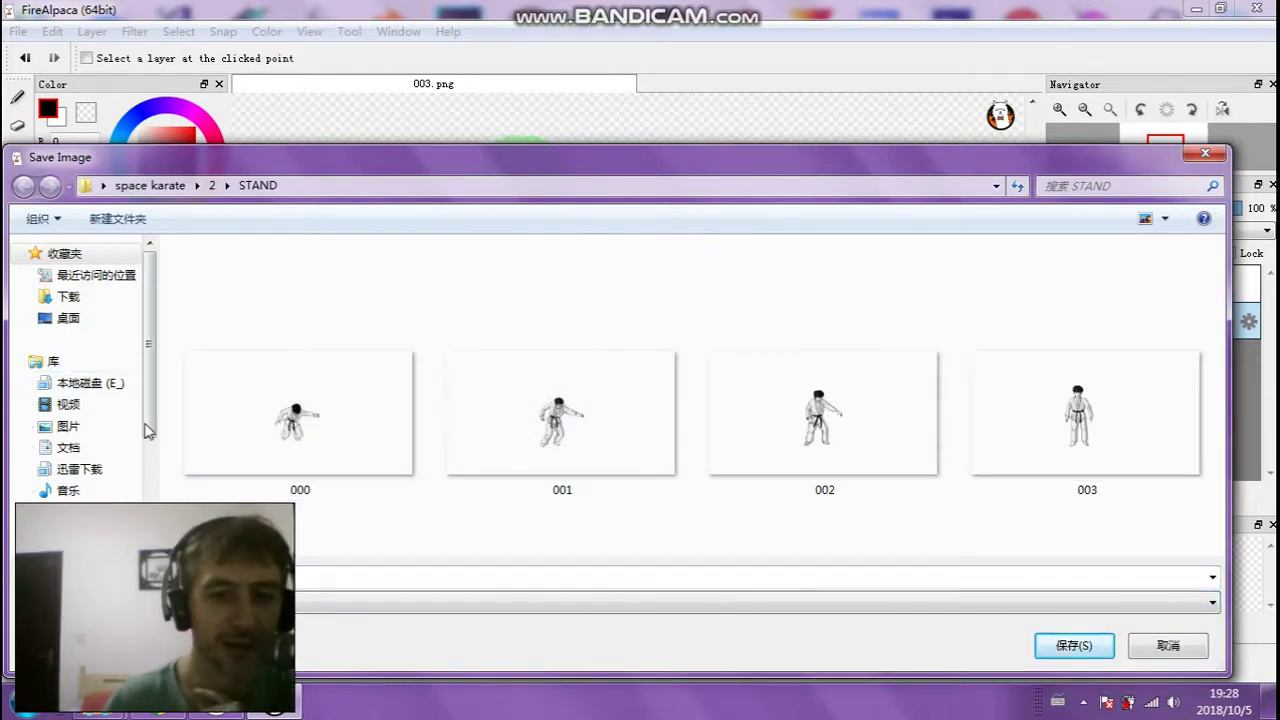
key("Escape")
left_click(502, 690)
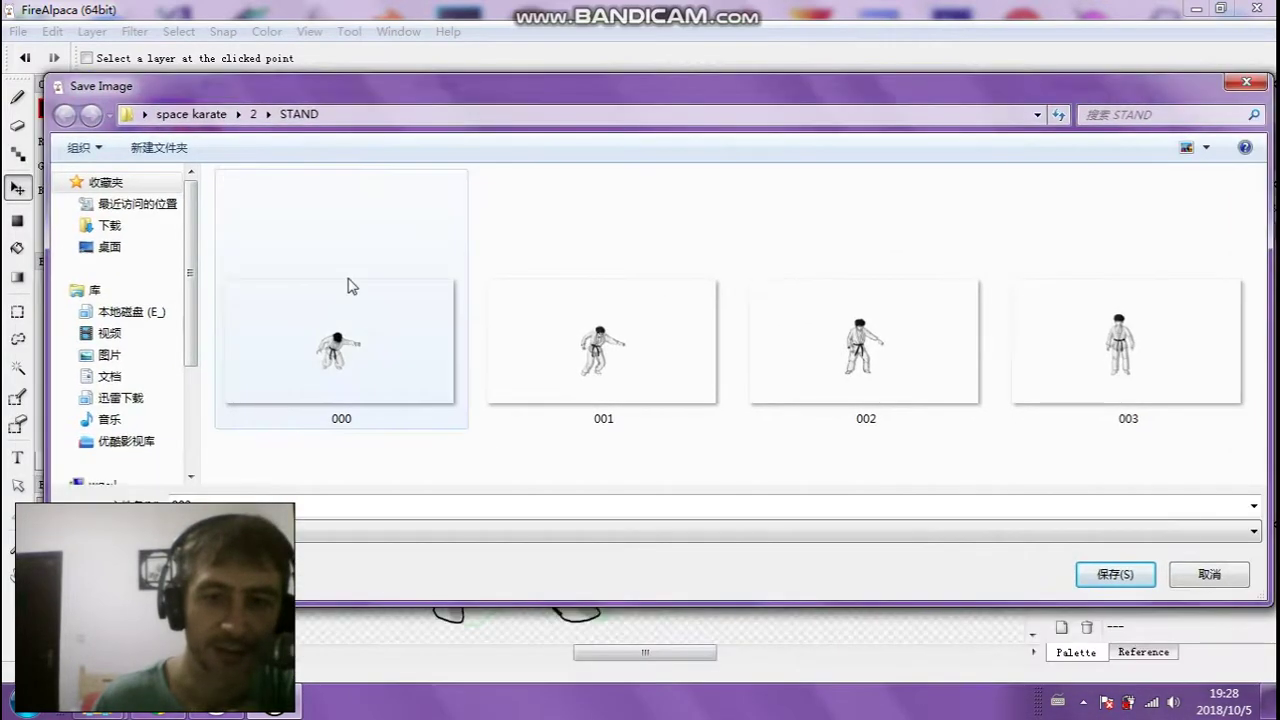
left_click(351, 286)
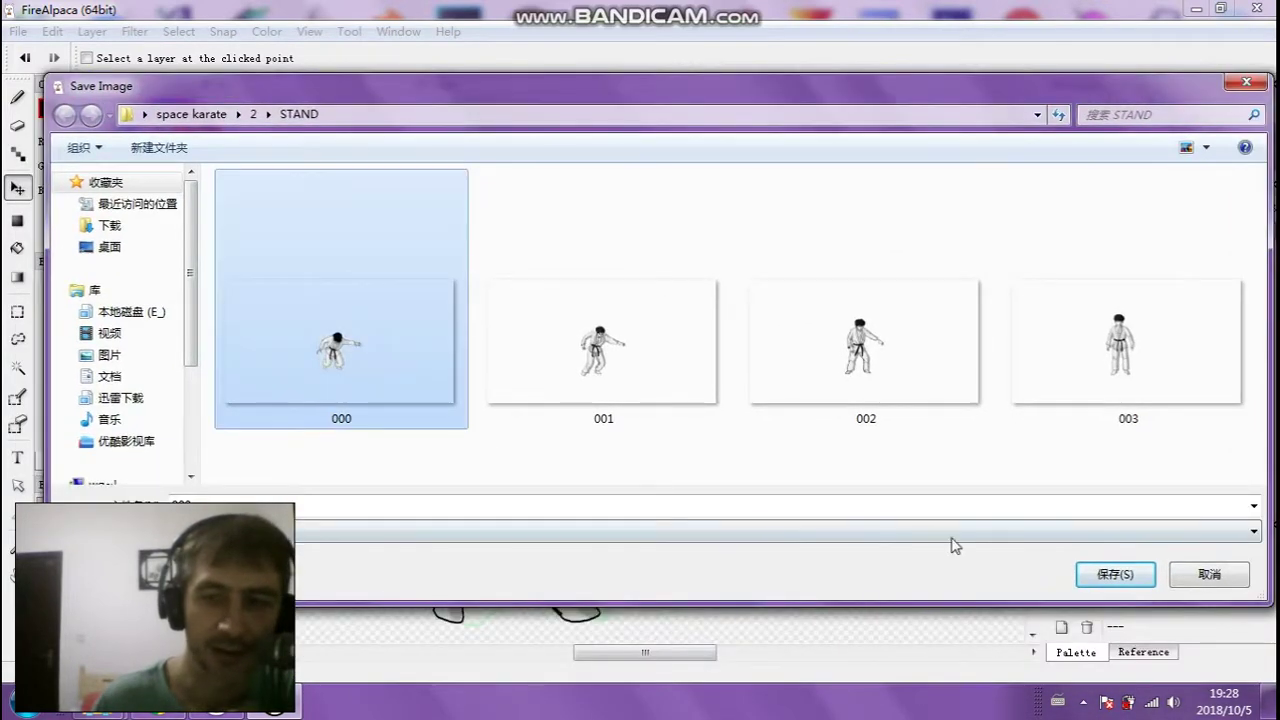
left_click(1113, 575)
left_click(681, 354)
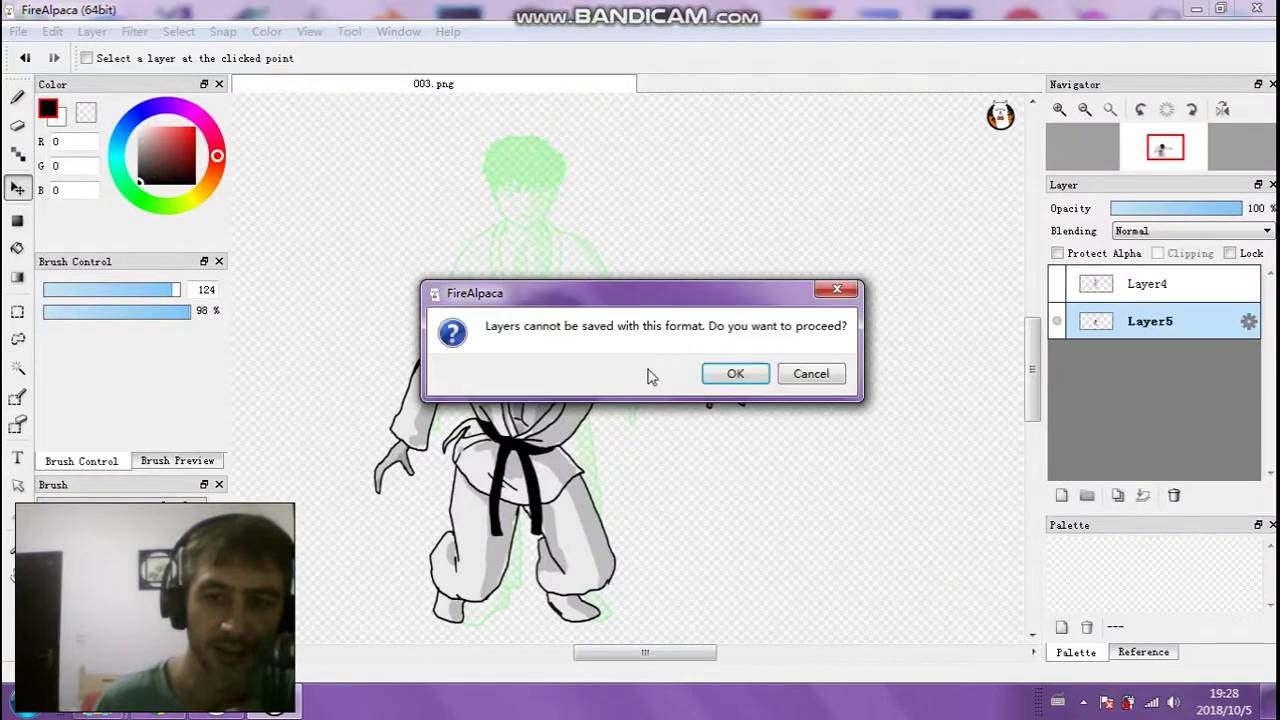
left_click(716, 385)
left_click(626, 408)
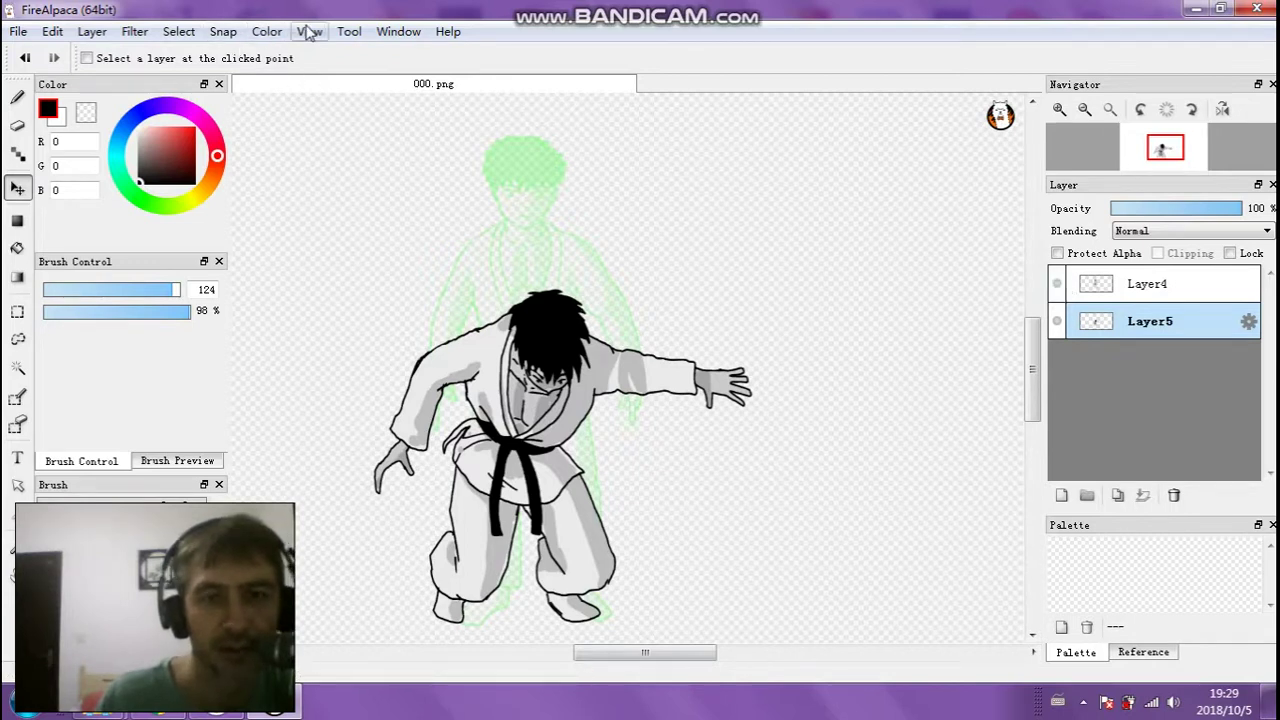
Compare the Layer4 and Layer5 poses with each other and examine the figure against the whole canvas
left_click(1135, 289)
left_click(1134, 322)
left_click(1127, 292)
left_click(1127, 326)
left_click(1105, 292)
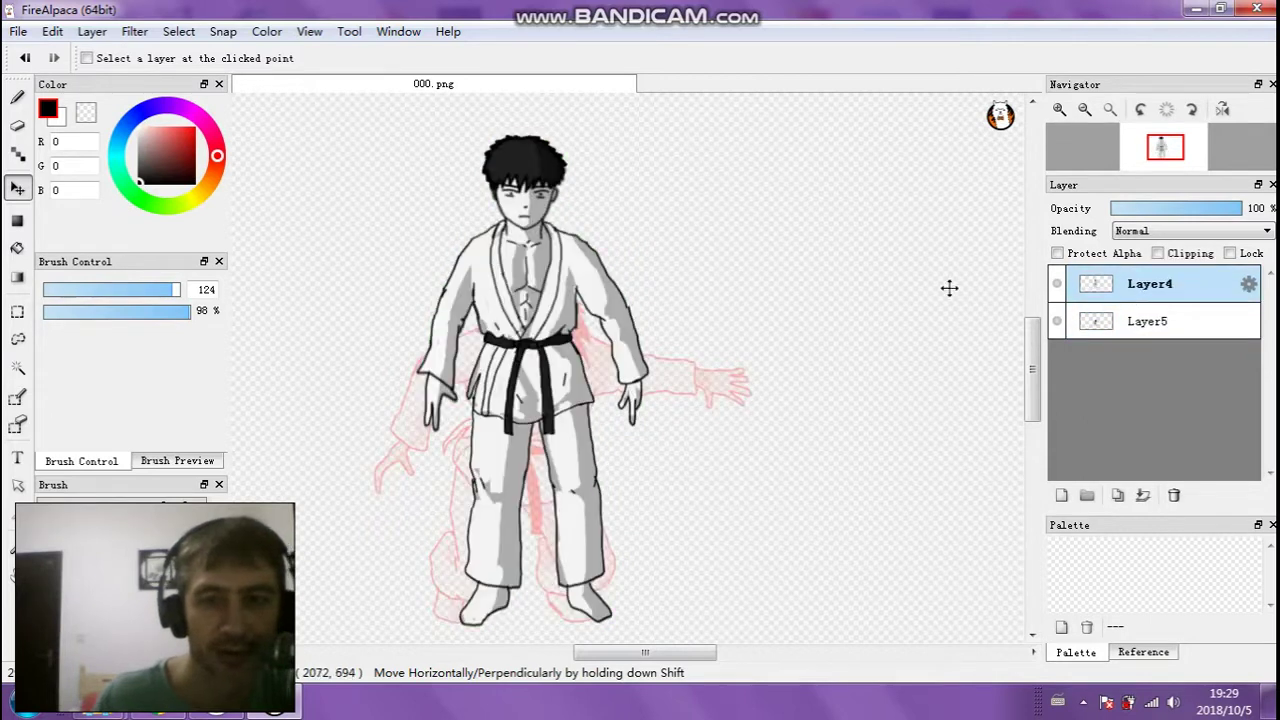
scroll(943, 286, "down", 1)
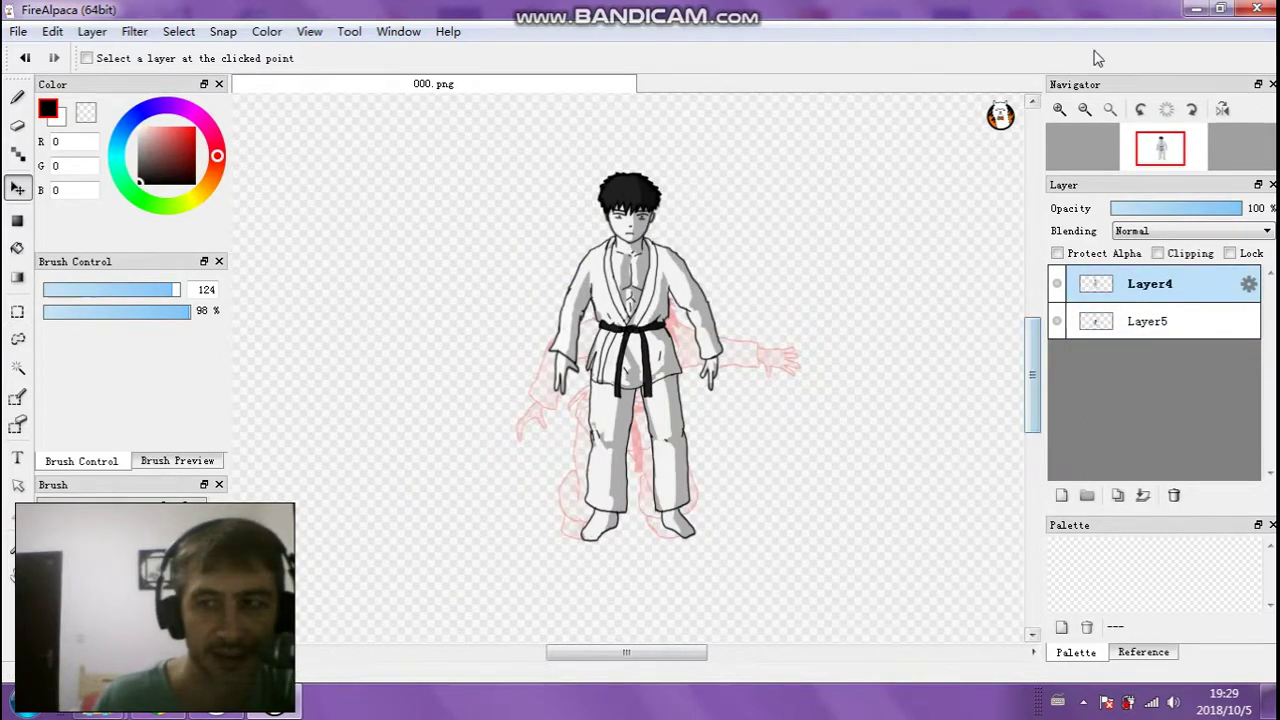
left_click(1089, 111)
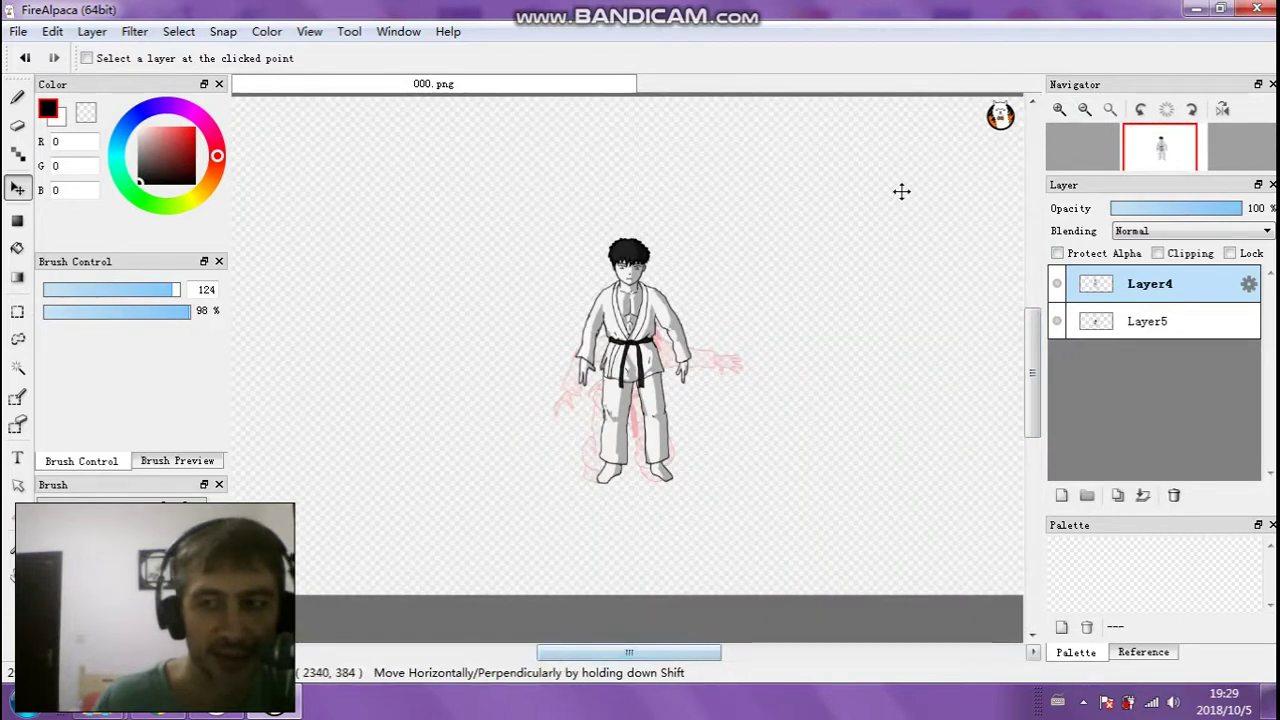
left_click(1084, 109)
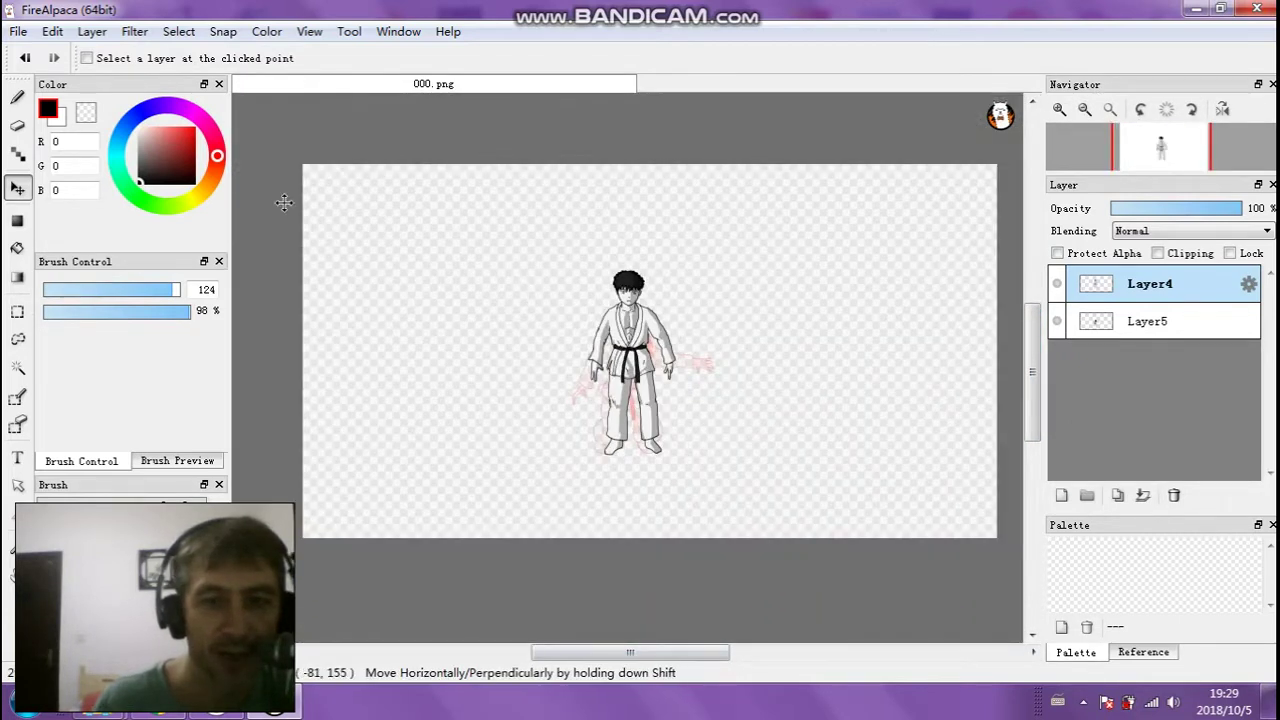
Turn on crisscross snap for the brush at size 1.5, try a horizontal line across Layer4, and undo the line
left_click(16, 100)
left_click(138, 58)
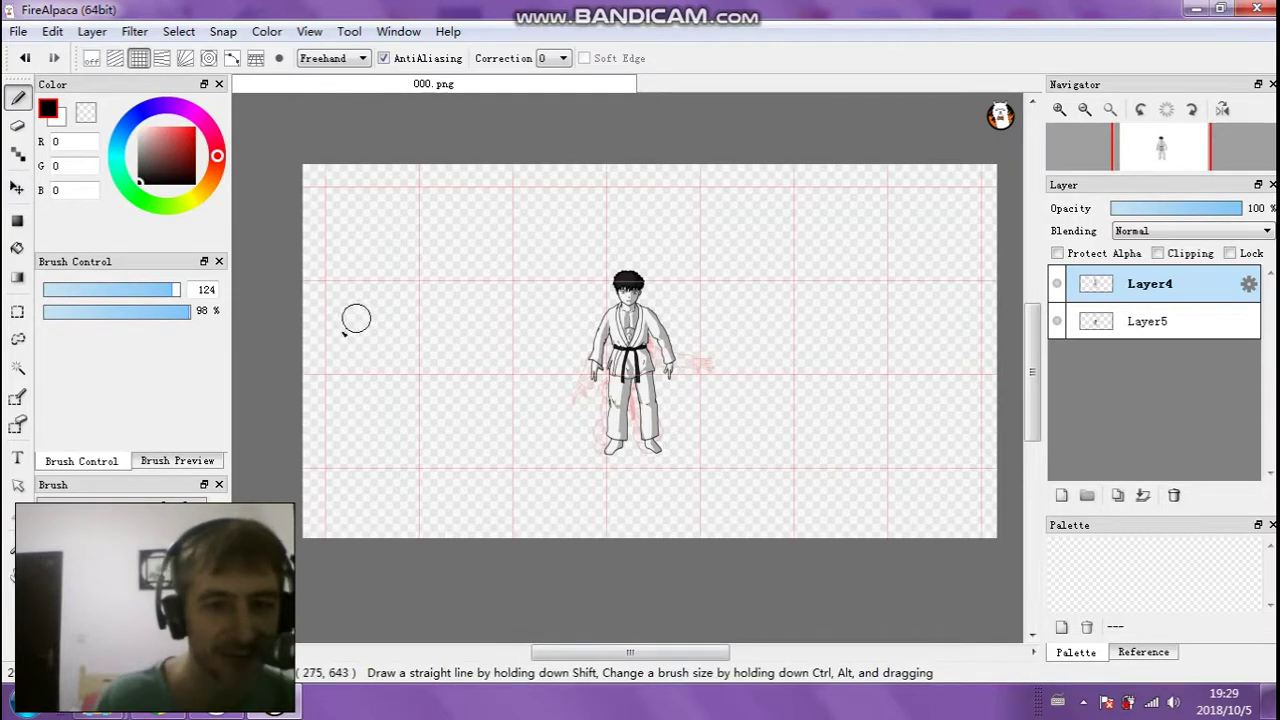
left_click(48, 289)
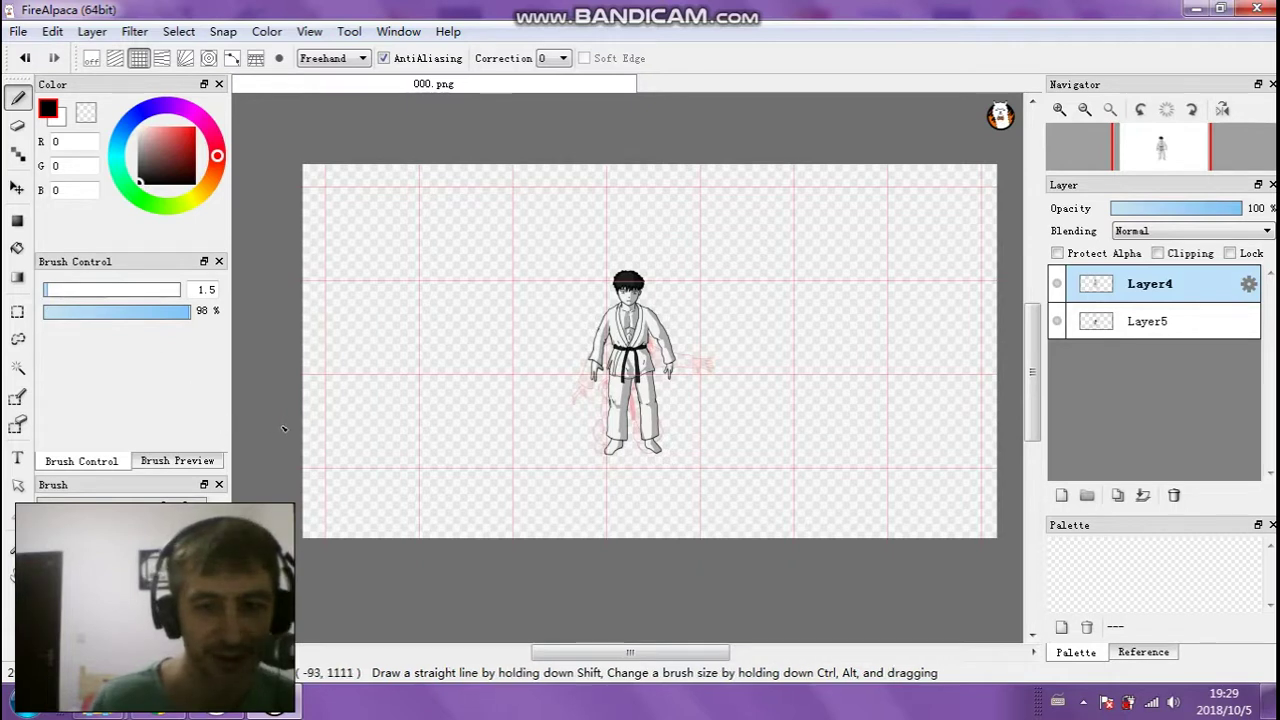
left_click_drag(436, 435, 1077, 441)
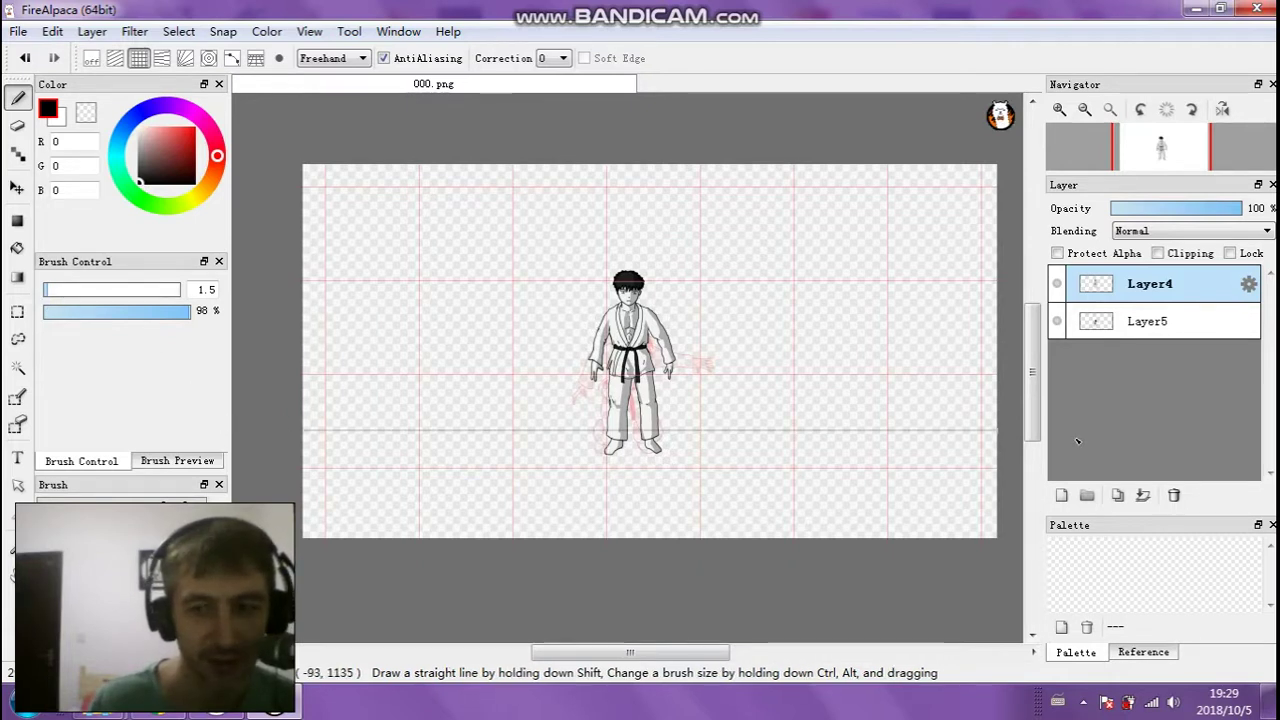
key("ctrl+z")
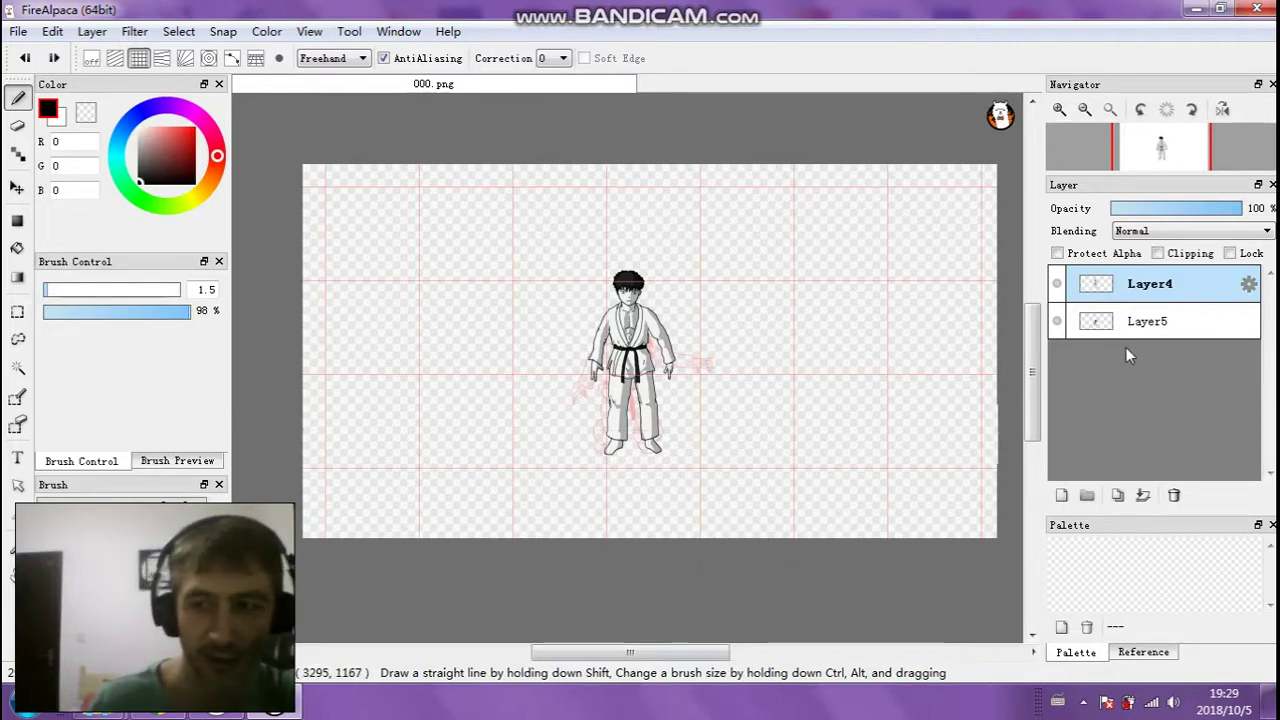
Add a new layer beneath Layer5 and set the brush size to 2.1
key("ctrl+shift+n")
left_click_drag(1166, 291, 1152, 370)
left_click_drag(47, 288, 53, 288)
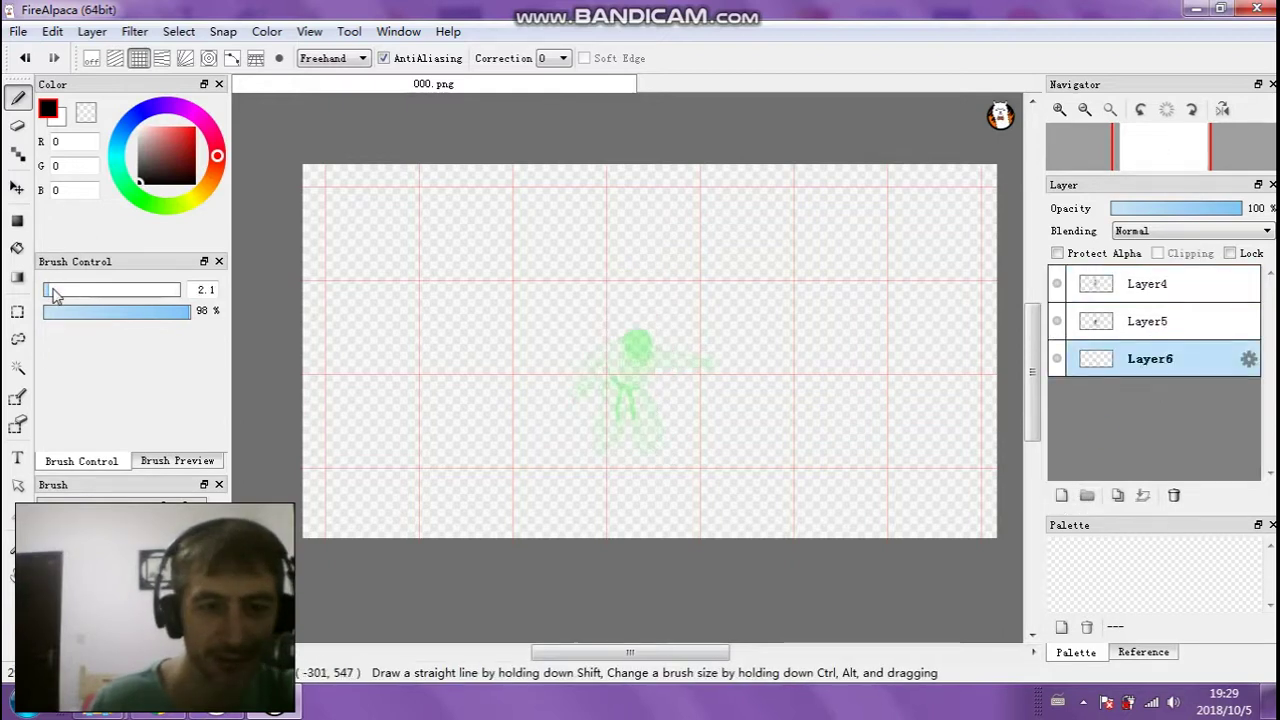
left_click(1060, 110)
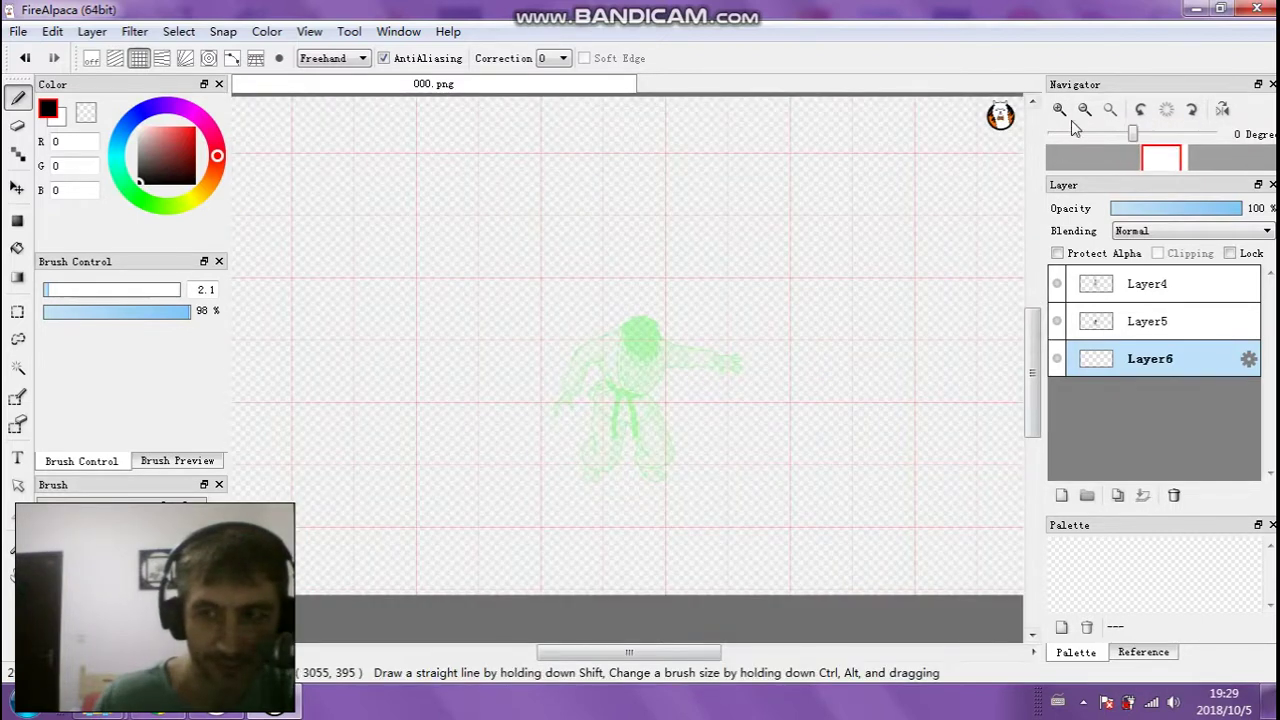
left_click(1085, 110)
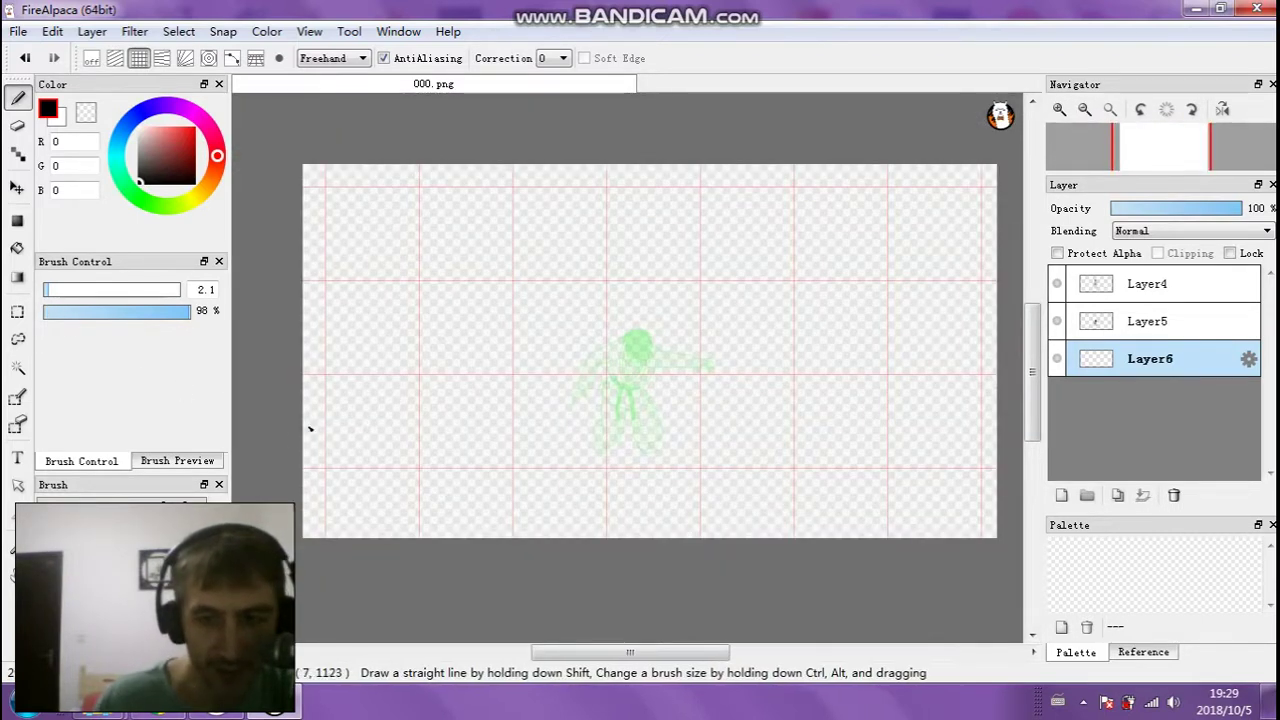
scroll(580, 440, "up", 1)
scroll(571, 437, "down", 1)
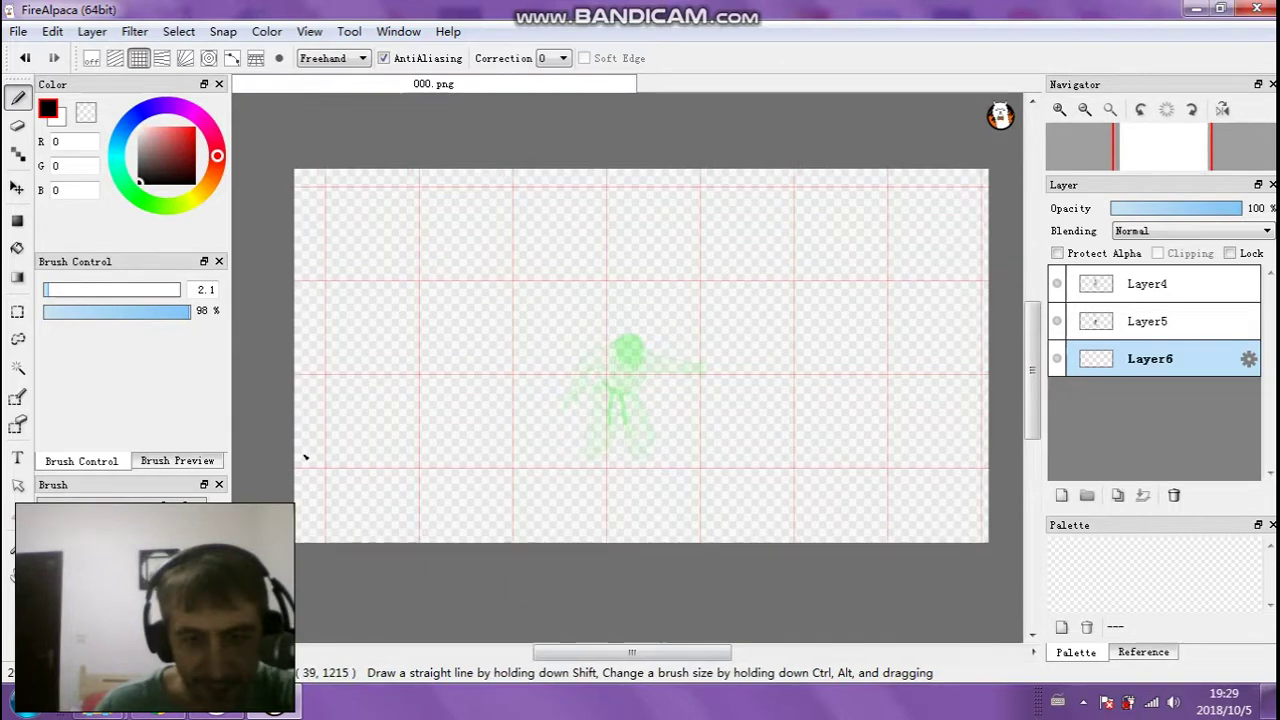
left_click_drag(283, 435, 796, 434)
key("ctrl+z")
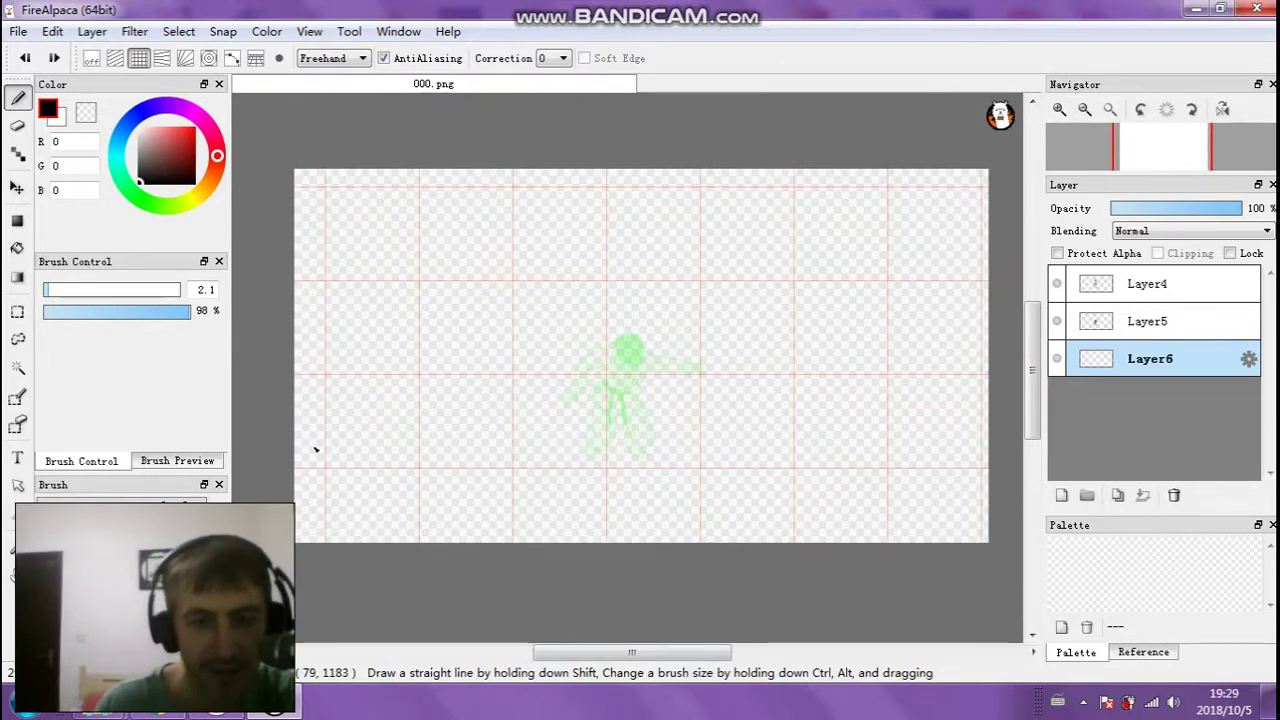
left_click_drag(289, 434, 739, 436)
key("ctrl+z")
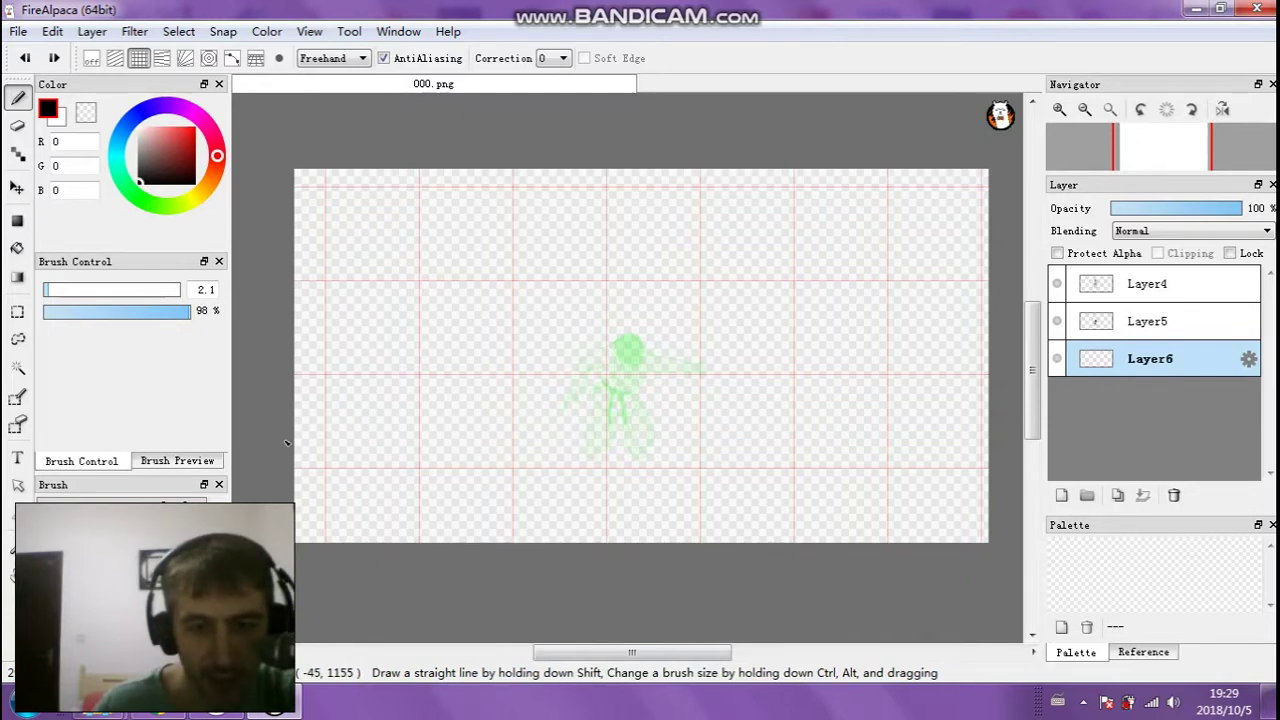
left_click_drag(285, 450, 811, 446)
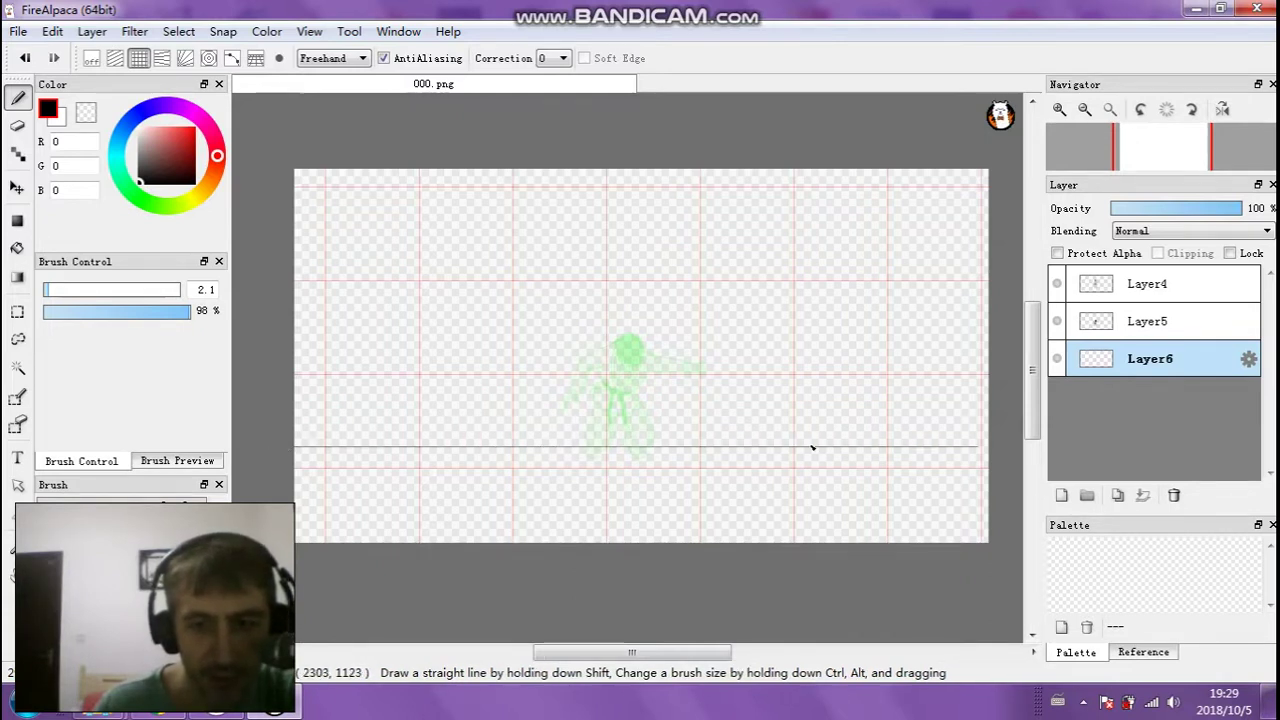
scroll(790, 440, "up", 2)
left_click(1114, 287)
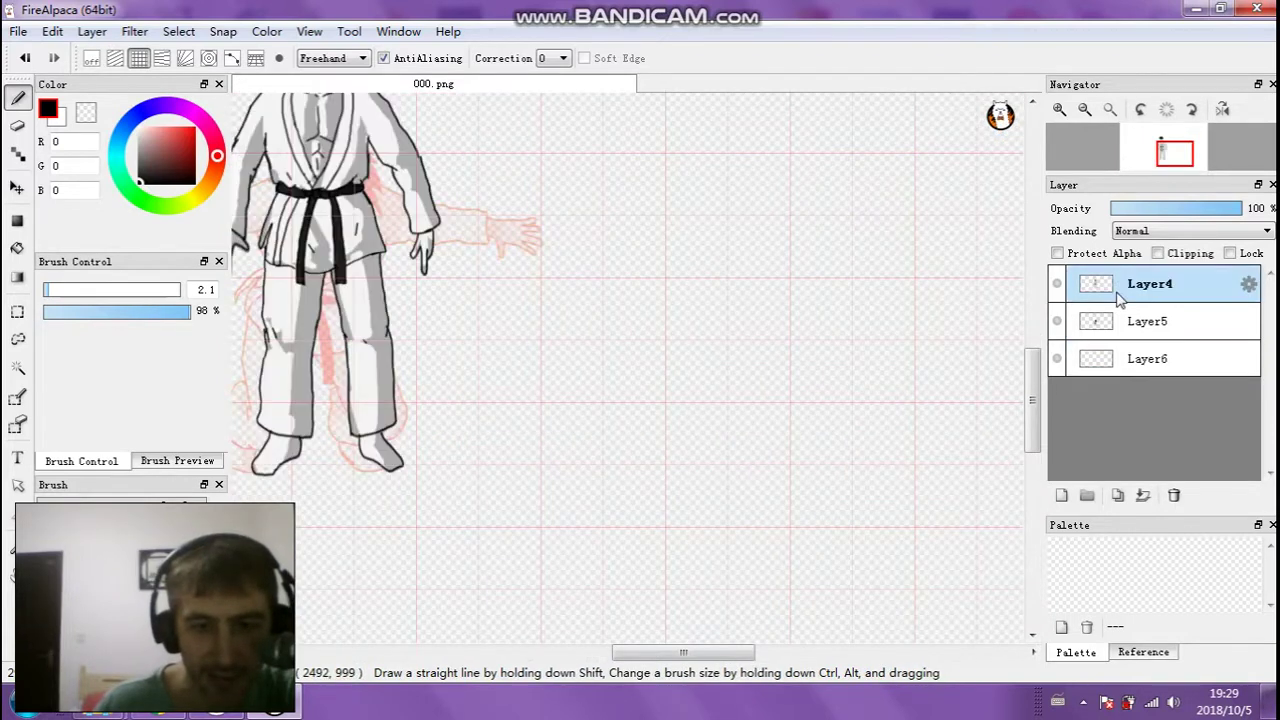
scroll(826, 352, "down", 3)
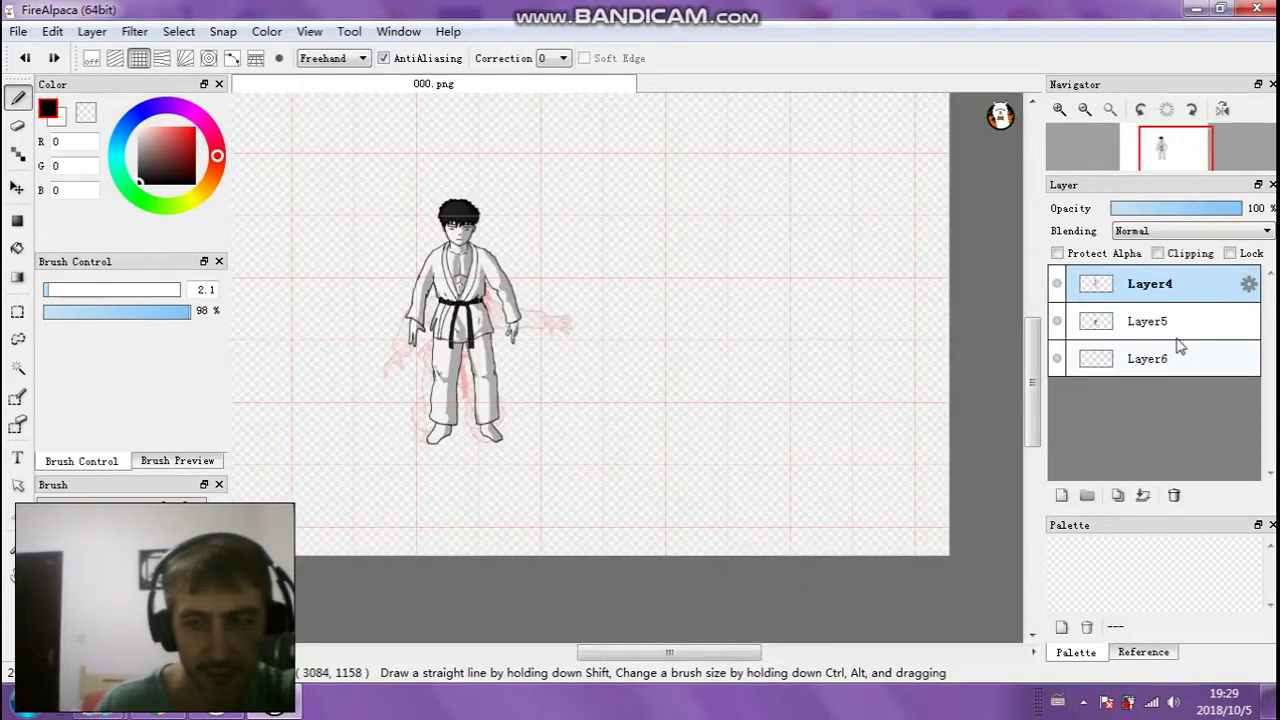
Draw a straight horizontal ground line on Layer6 across the canvas at the height of the figure's lower legs
left_click(1128, 358)
scroll(346, 434, "up", 3)
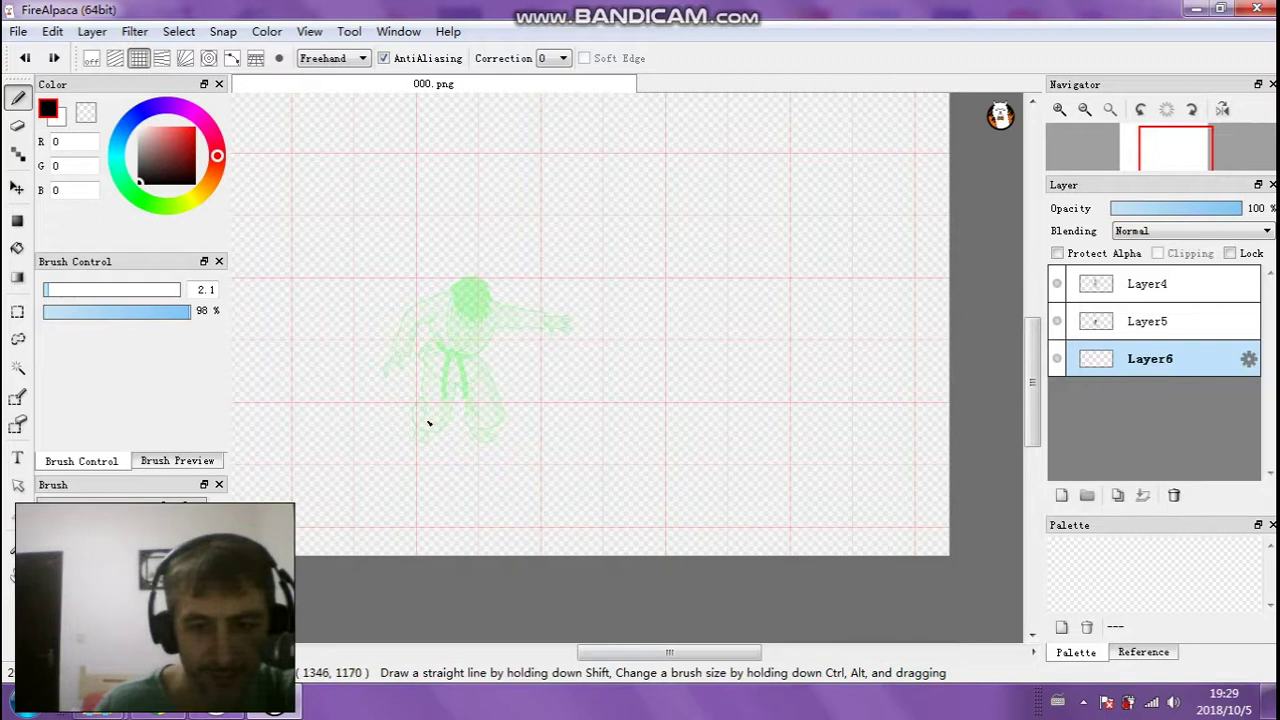
left_click_drag(455, 410, 950, 406)
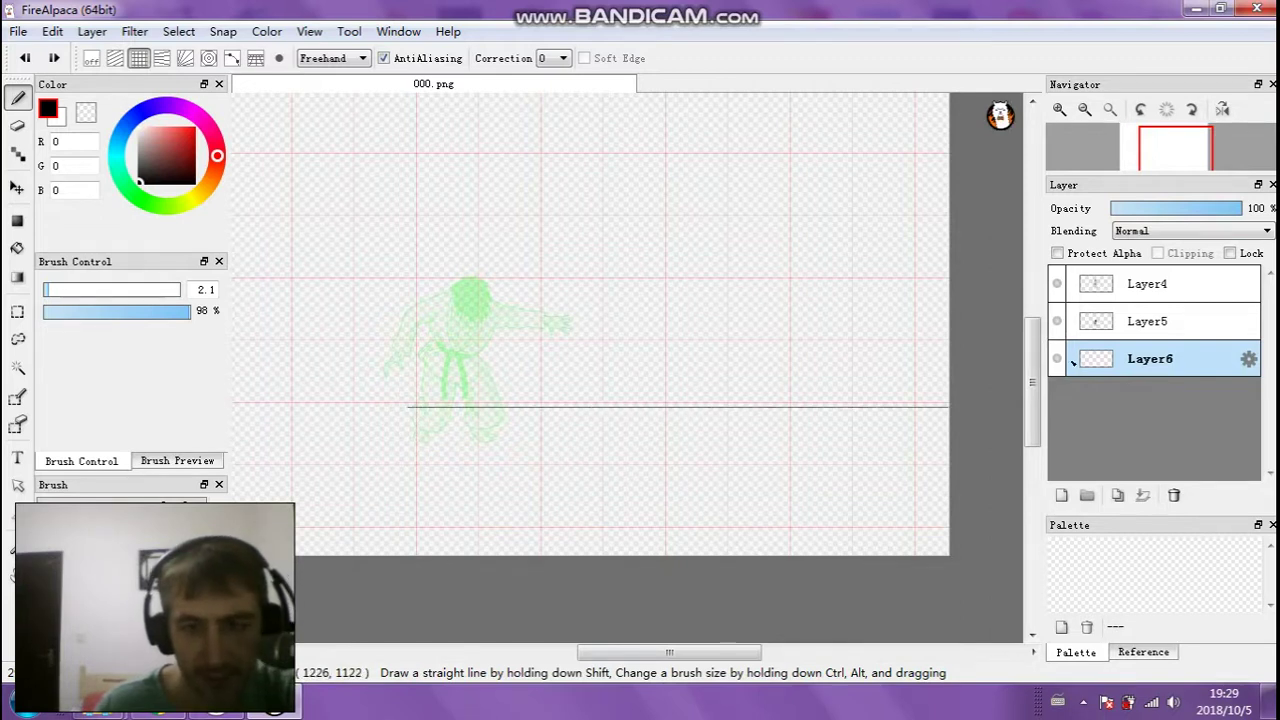
left_click_drag(749, 654, 710, 654)
scroll(716, 424, "down", 2)
Compare the Layer4 and Layer5 figures once more with the whole canvas in view
left_click(1126, 286)
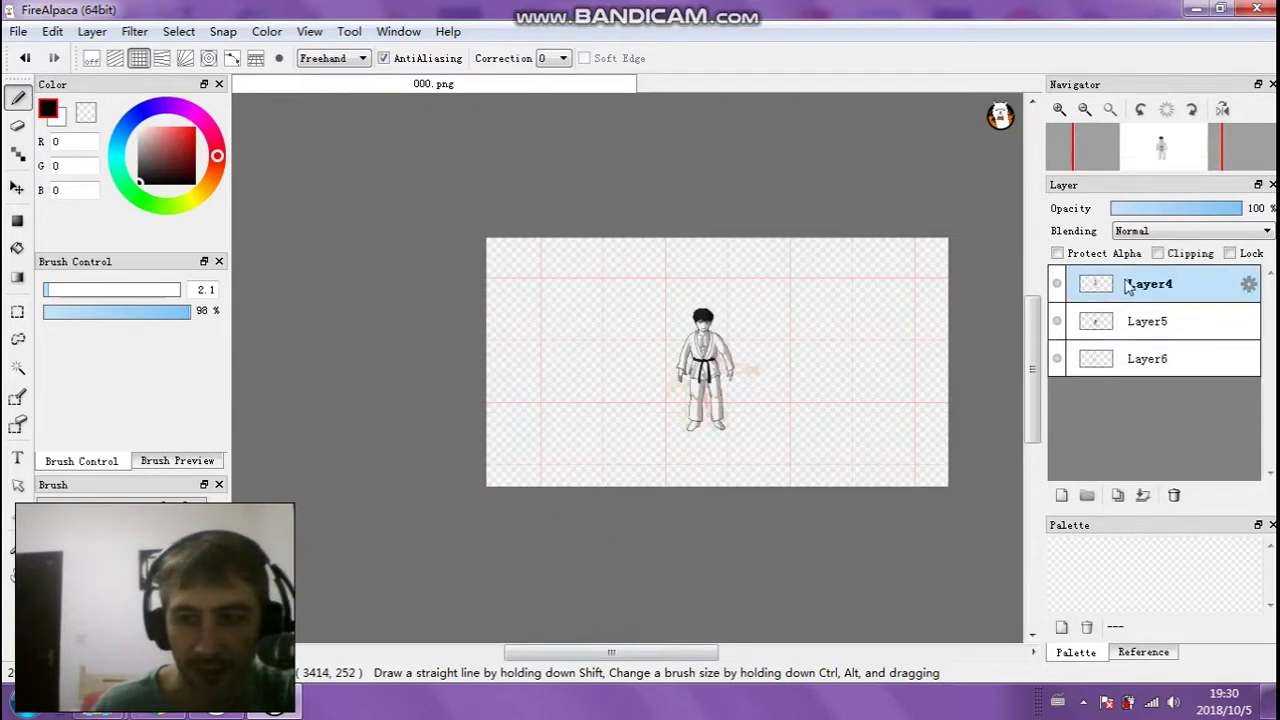
left_click(1126, 330)
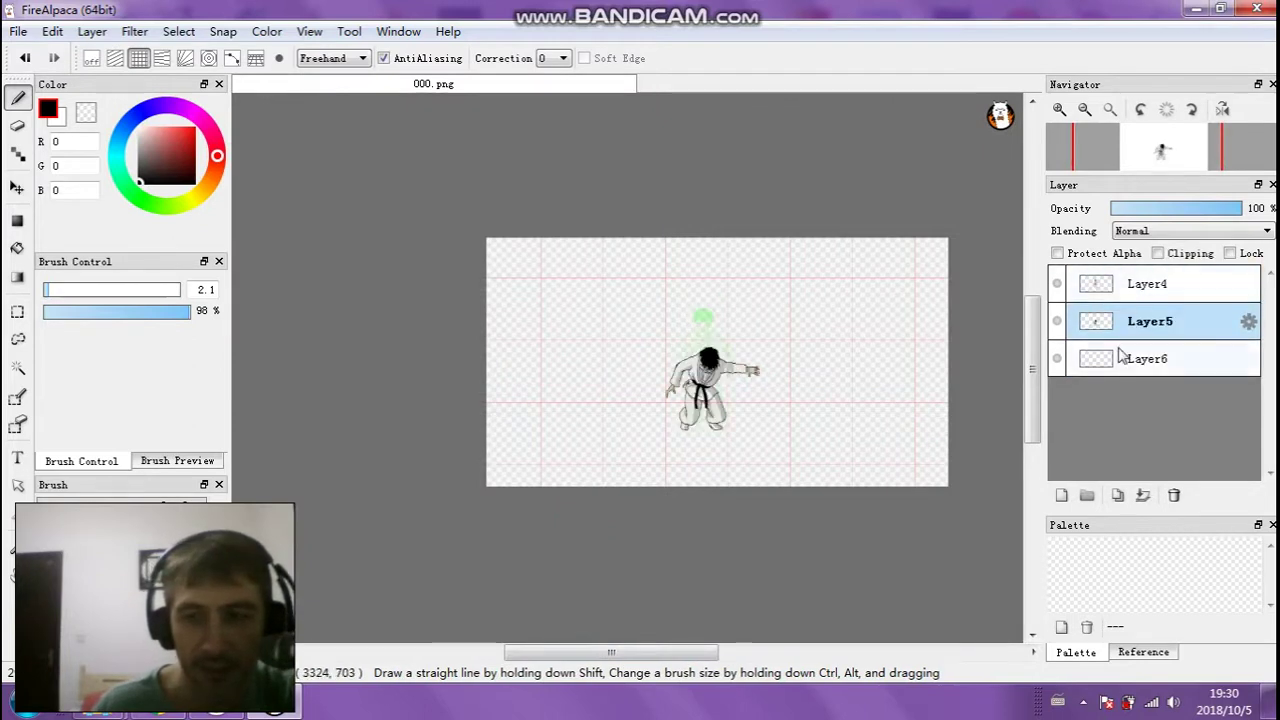
left_click(1128, 288)
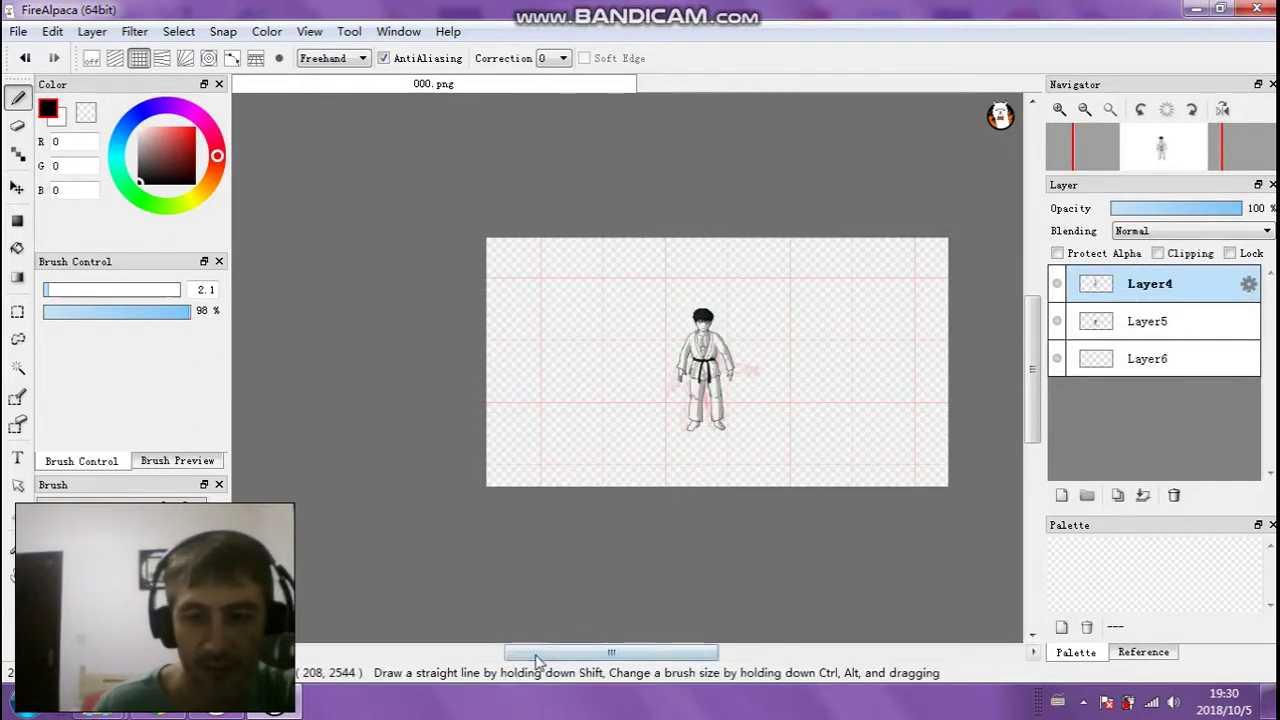
left_click_drag(611, 652, 643, 652)
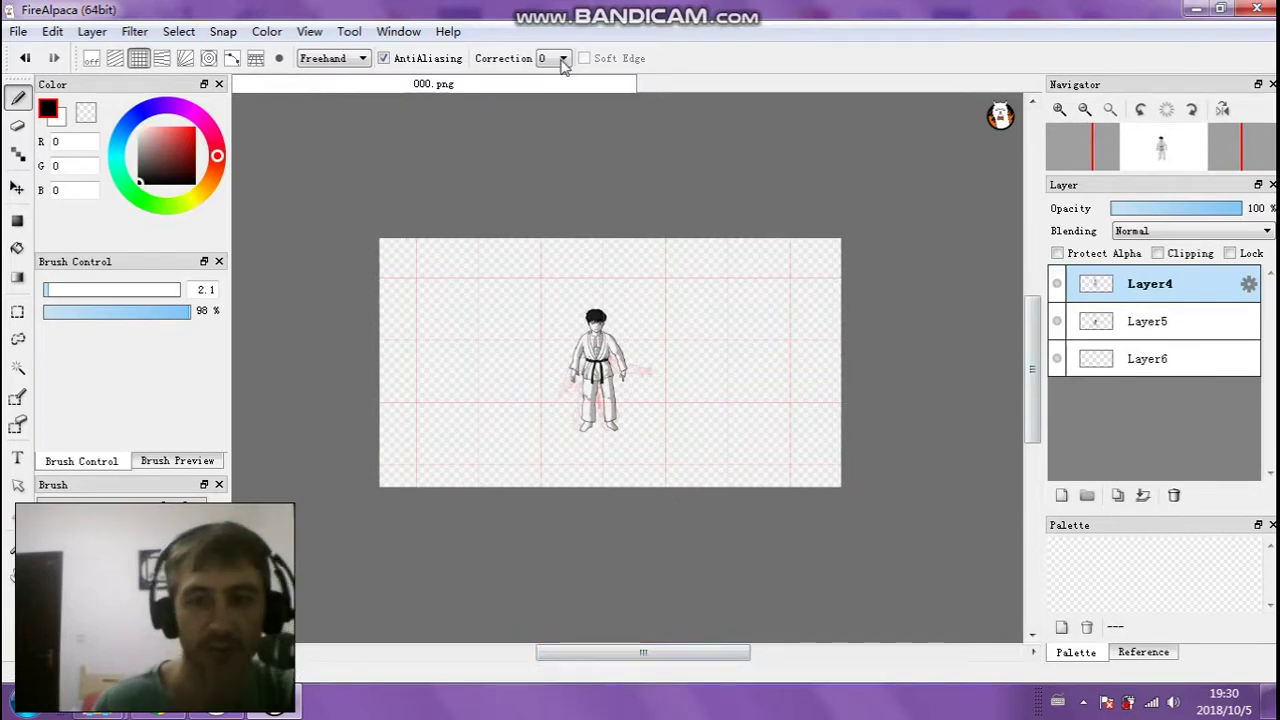
key("ctrl+plus")
Make Layer6 with the ground line the active layer and turn off brush snapping
left_click(1128, 360)
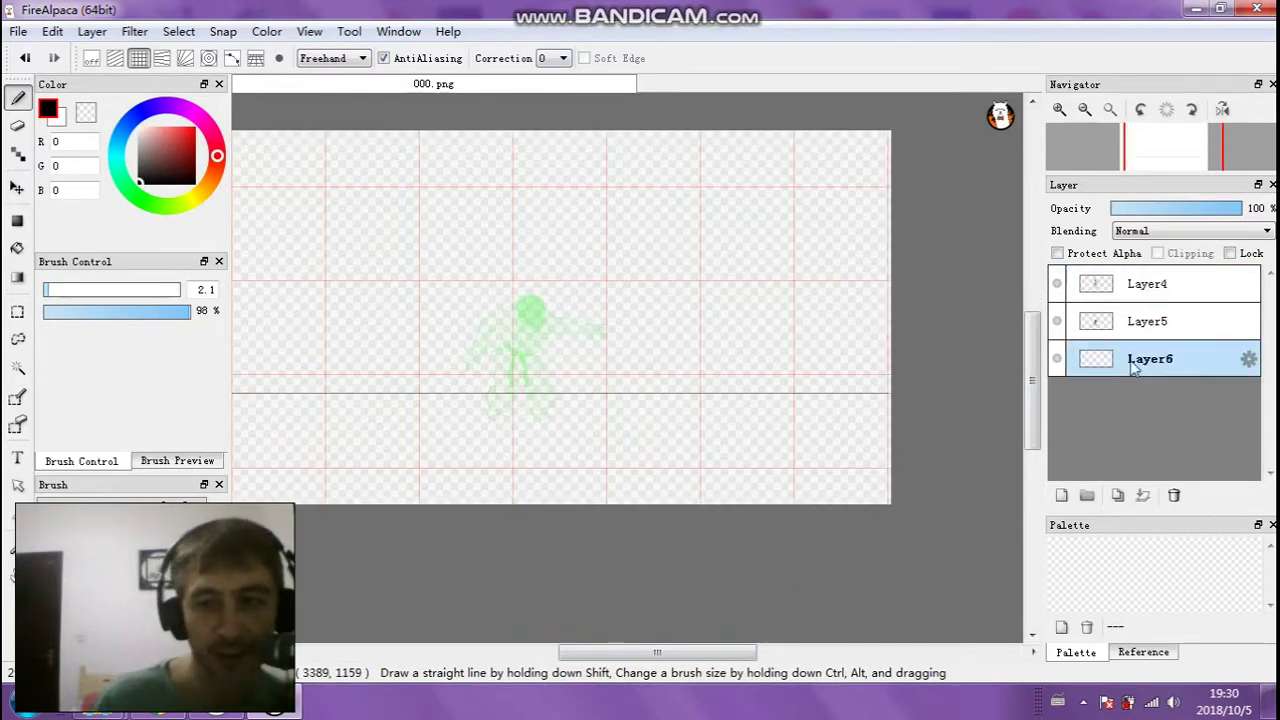
key("ctrl+plus")
left_click(91, 58)
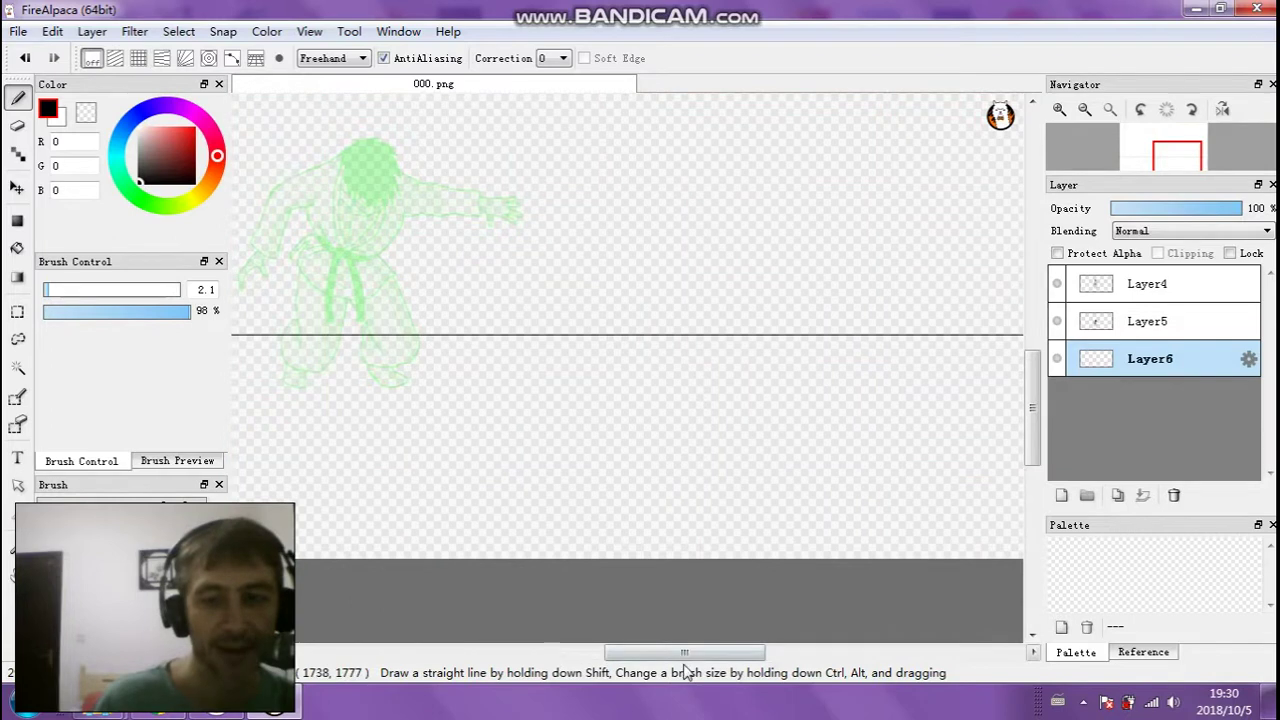
left_click_drag(686, 653, 663, 666)
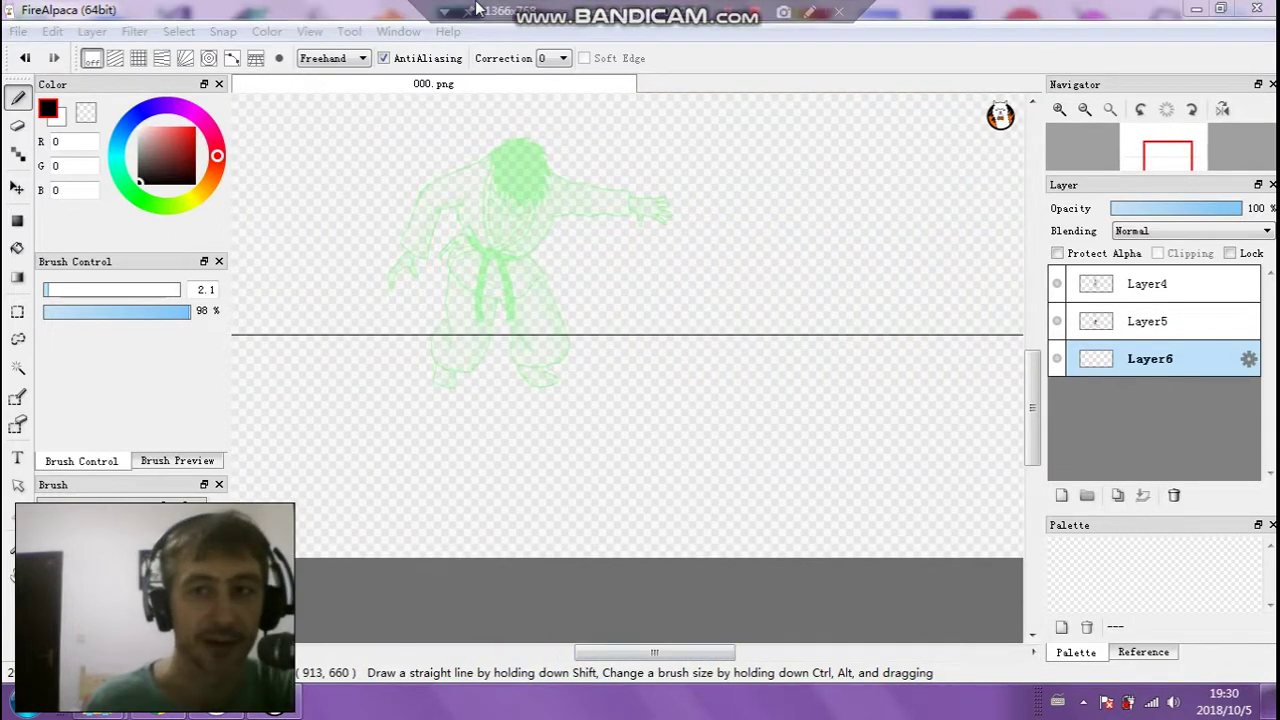